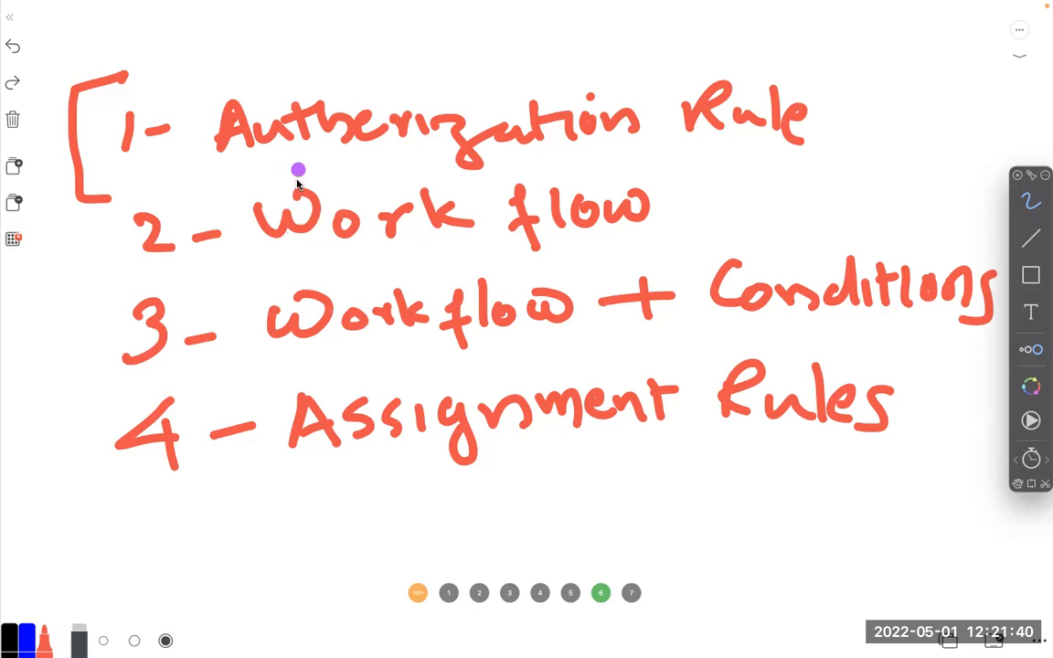
Step: Point out the Workflow and Workflow + Conditions items in the whiteboard list with temporary pen marks
mouse_move(160, 147)
left_mouse_down()
mouse_move(681, 76)
mouse_move(734, 146)
mouse_move(219, 160)
mouse_move(157, 135)
left_mouse_up()
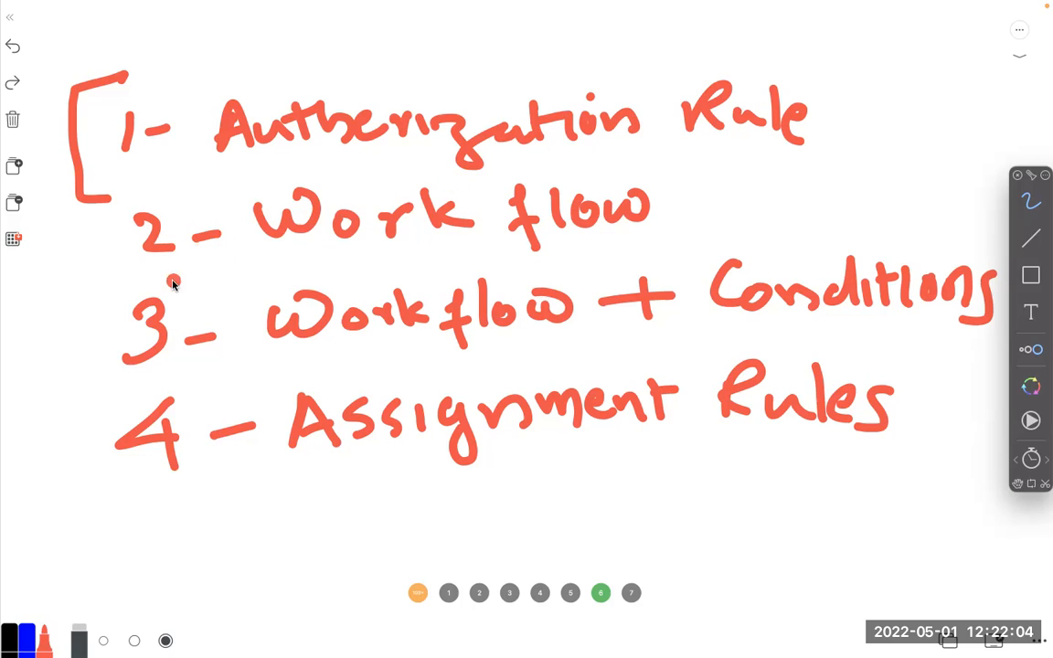
mouse_move(183, 171)
left_mouse_down()
mouse_move(100, 342)
mouse_move(261, 349)
left_mouse_up()
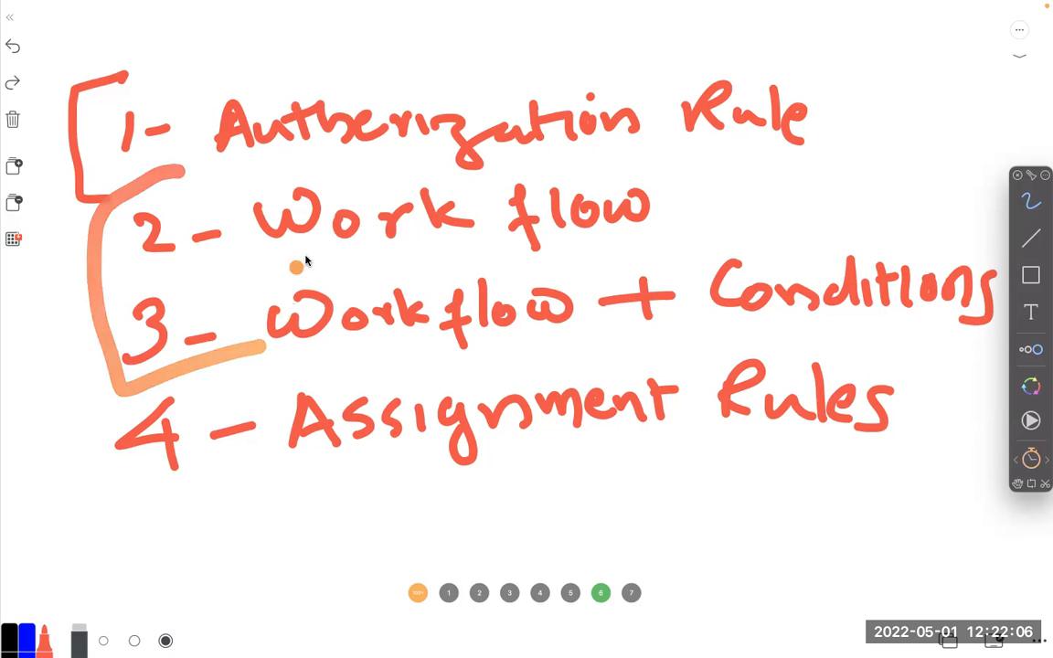
mouse_move(327, 176)
left_mouse_down()
mouse_move(252, 205)
mouse_move(405, 273)
left_mouse_up()
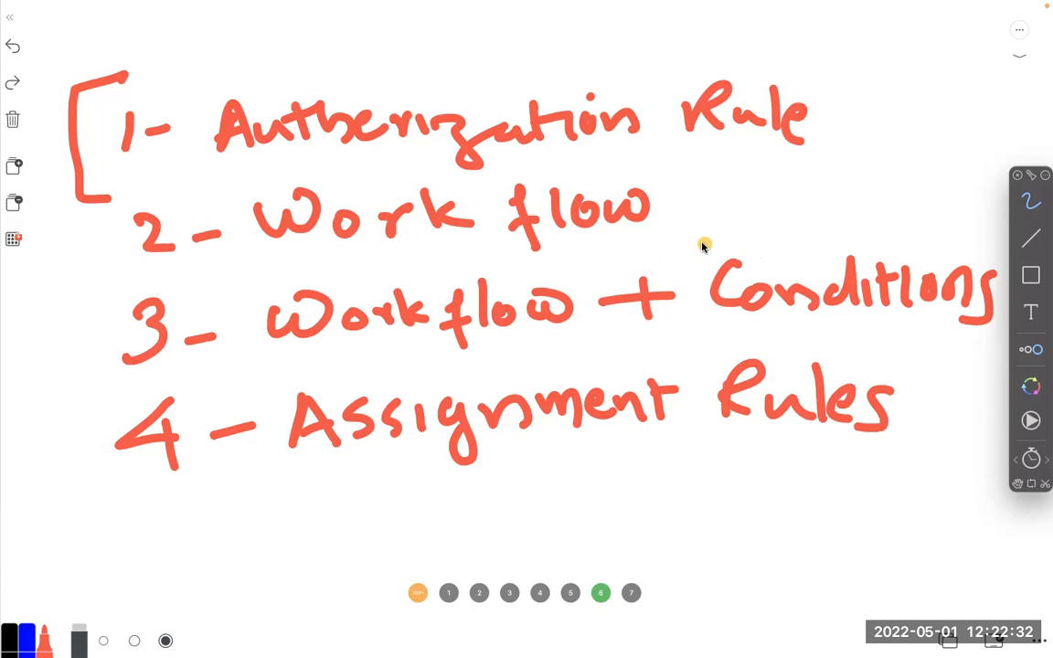
mouse_move(684, 247)
left_mouse_down()
mouse_move(1001, 226)
mouse_move(984, 351)
mouse_move(754, 345)
mouse_move(724, 271)
mouse_move(742, 249)
left_mouse_up()
mouse_move(320, 167)
left_mouse_down()
mouse_move(265, 182)
mouse_move(287, 362)
left_mouse_up()
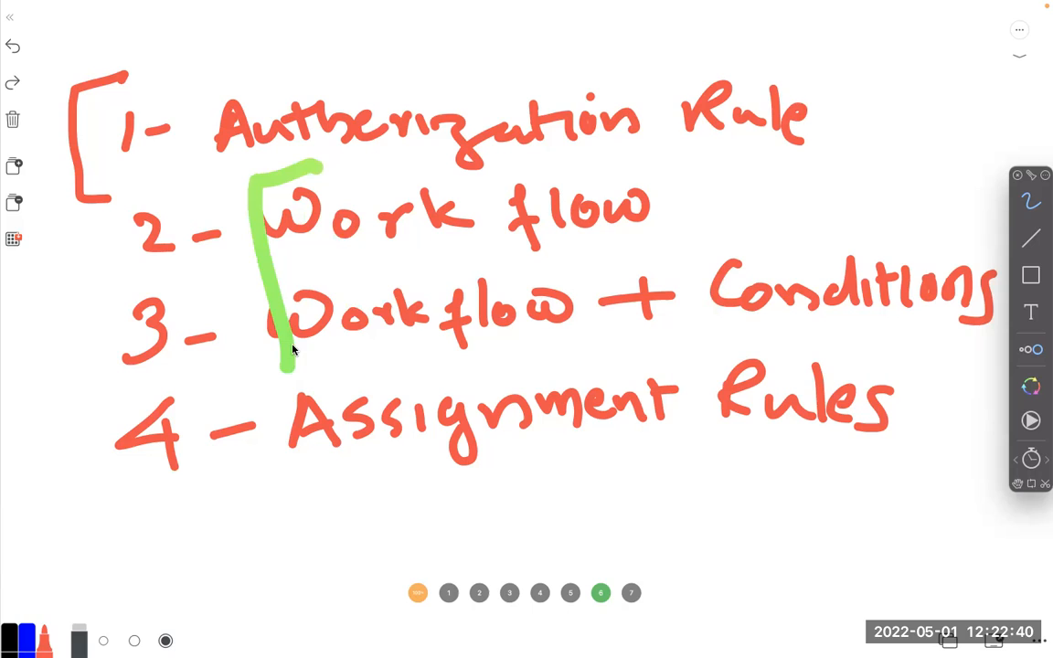
left_click(385, 297)
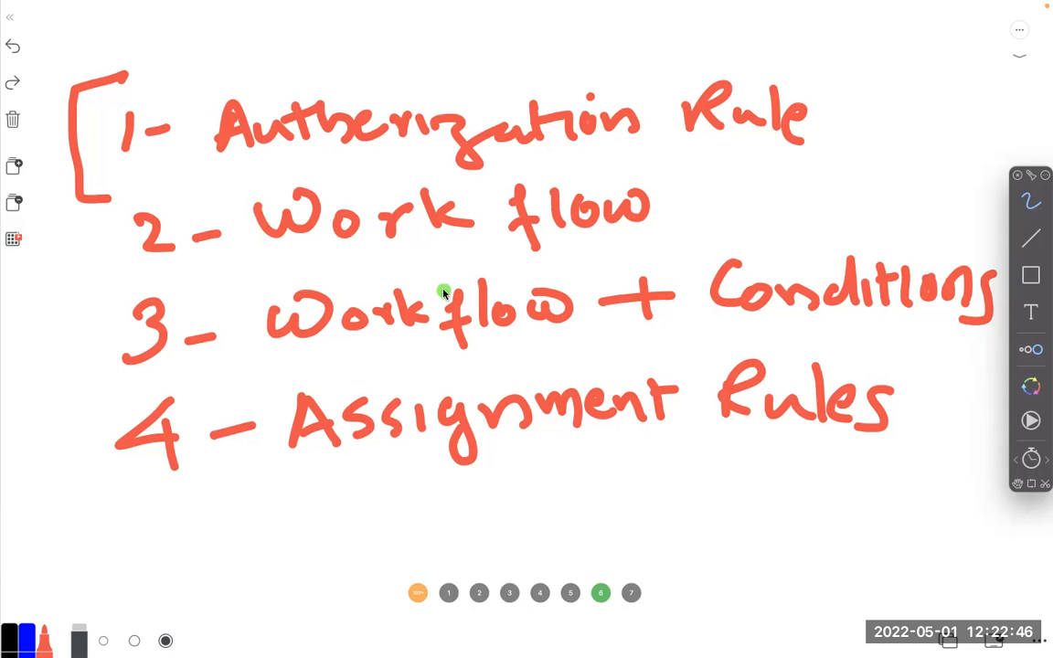
Step: Switch to the Chrome browser and open the desk of zulal.erpgulf.net:5583 in a new tab
mouse_move(997, 651)
key("super+Tab")
key("super+Tab")
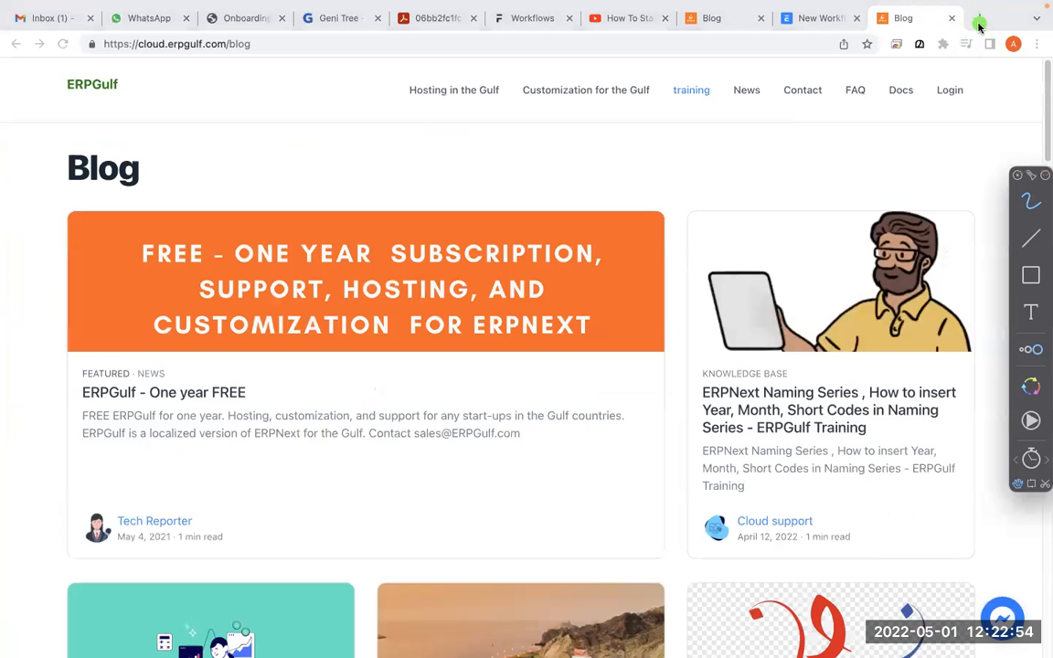
left_click(979, 20)
type("zu")
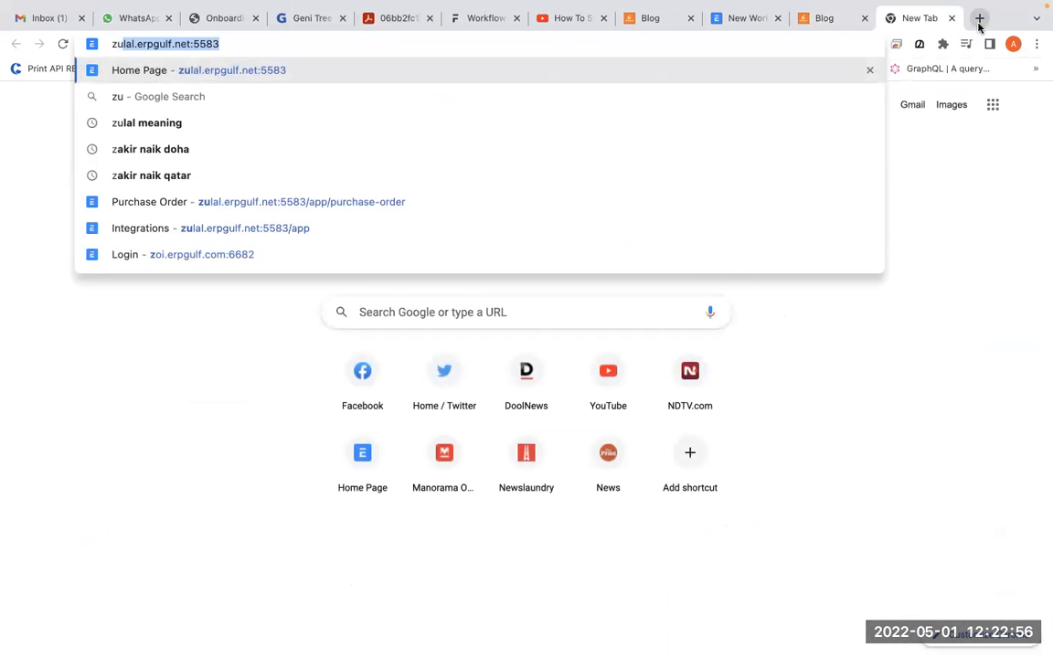
key("Return")
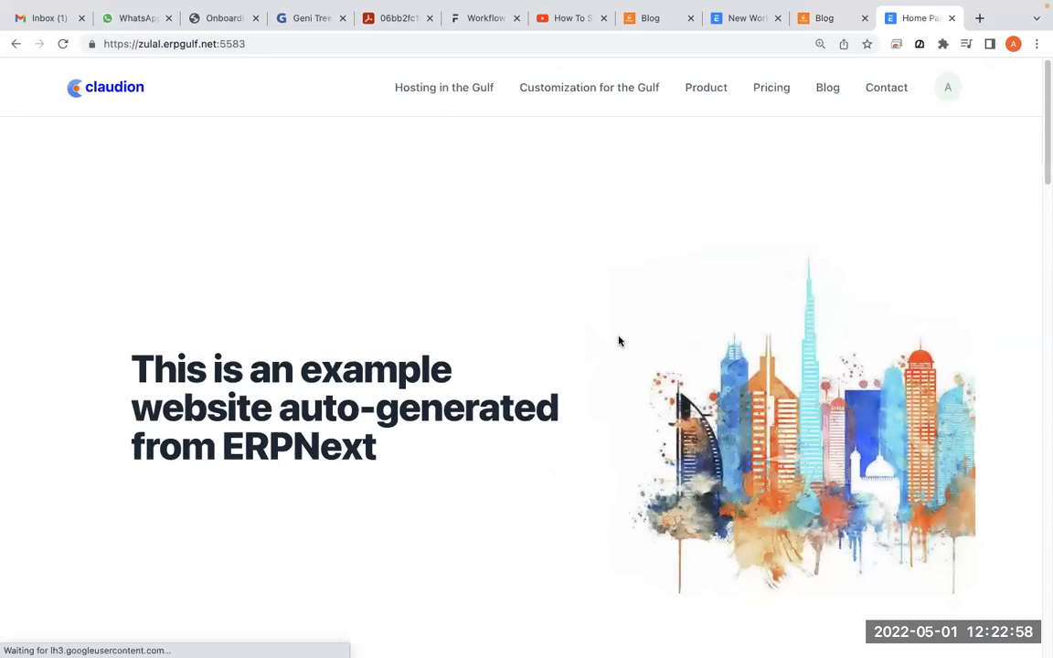
left_click(952, 86)
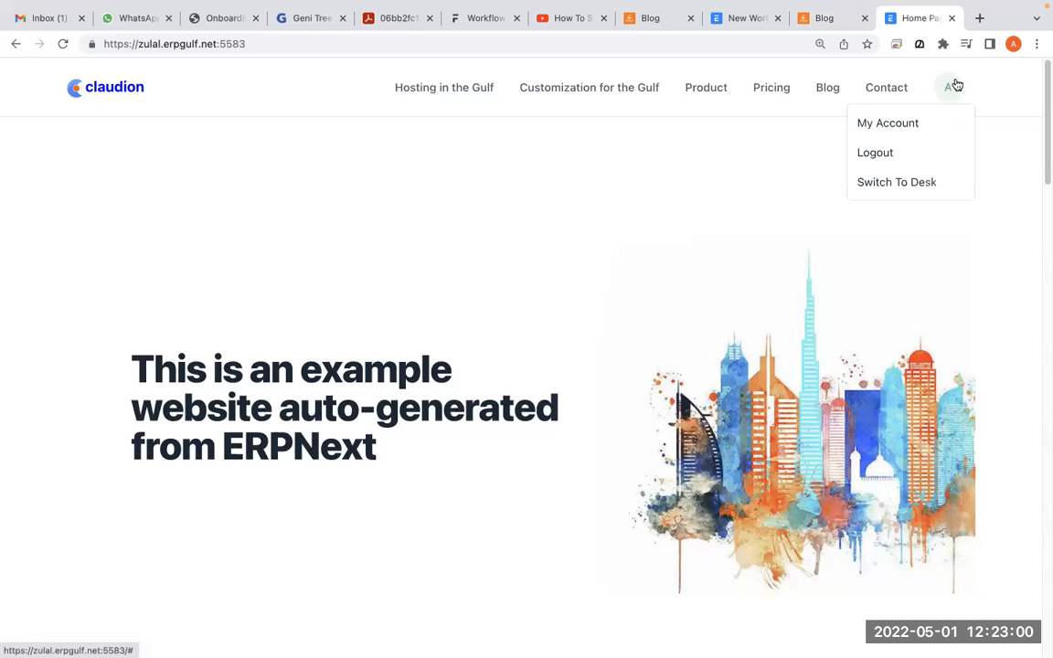
left_click(894, 183)
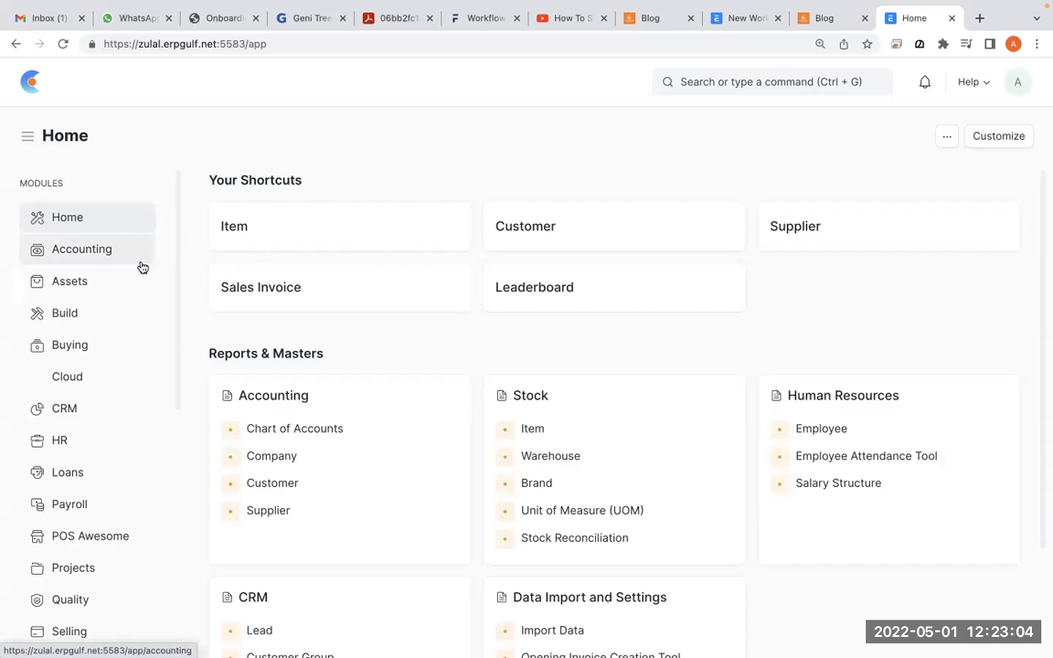
Step: Open the Workflow list and start a new workflow
left_click(760, 79)
type("work")
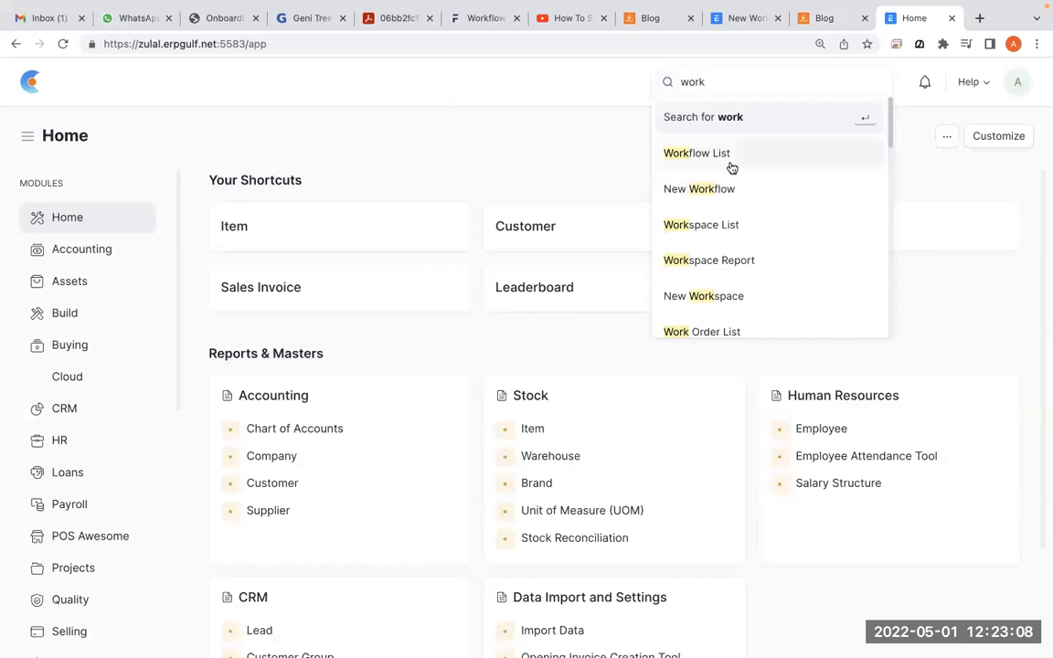
left_click(729, 165)
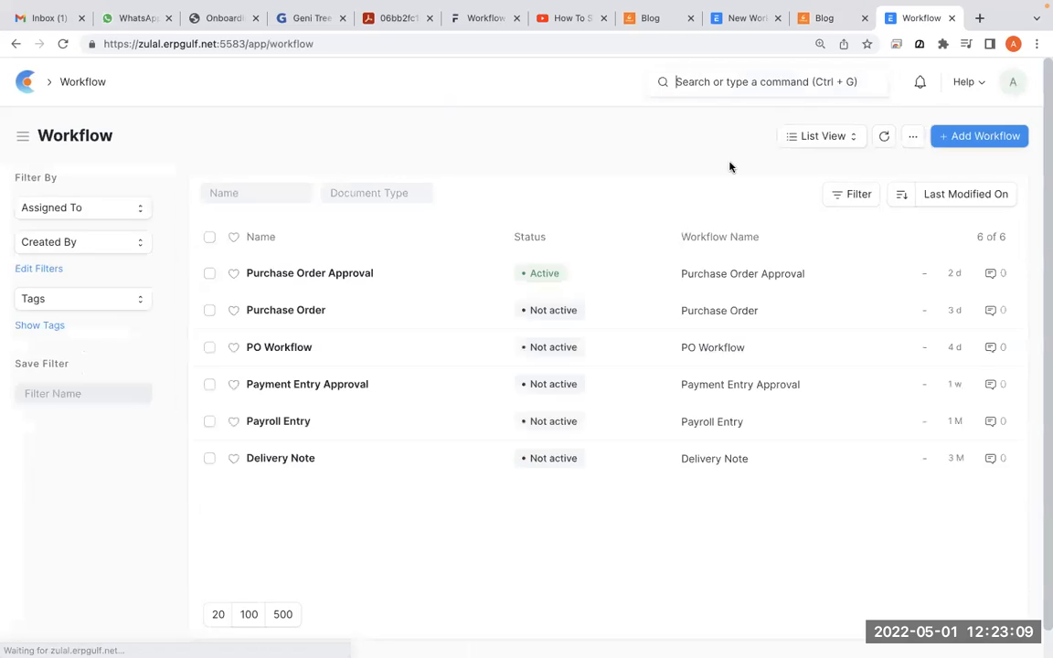
left_click(982, 139)
Step: Circle the States and Transition Rules headings on the new workflow form with the temporary on-screen pen
scroll(635, 376, "down", 5)
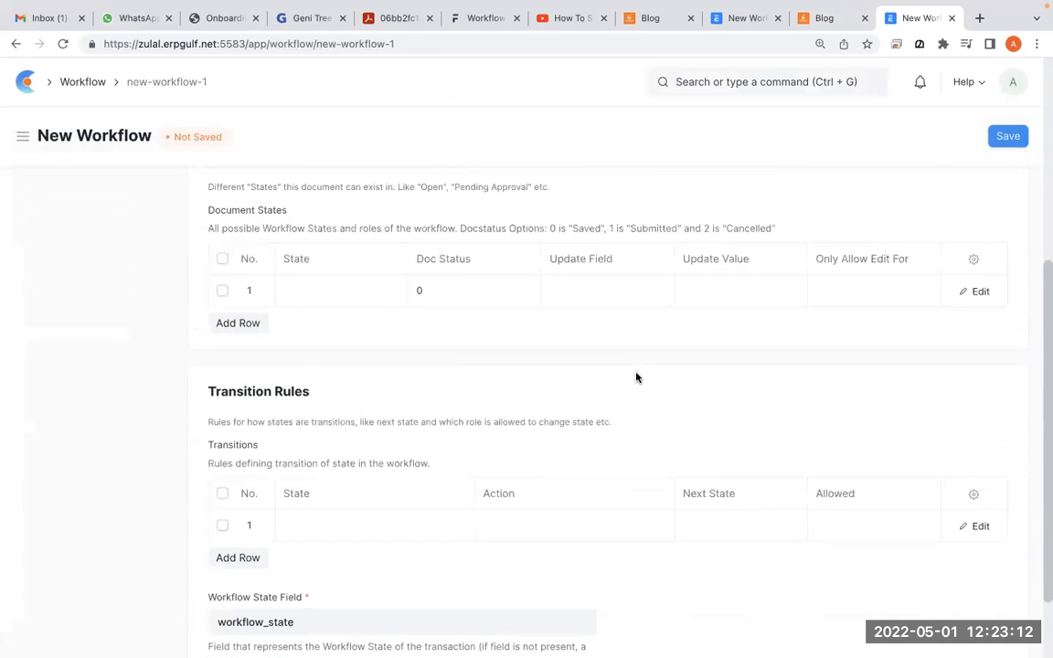
scroll(638, 377, "up", 1)
key("alt+Tab")
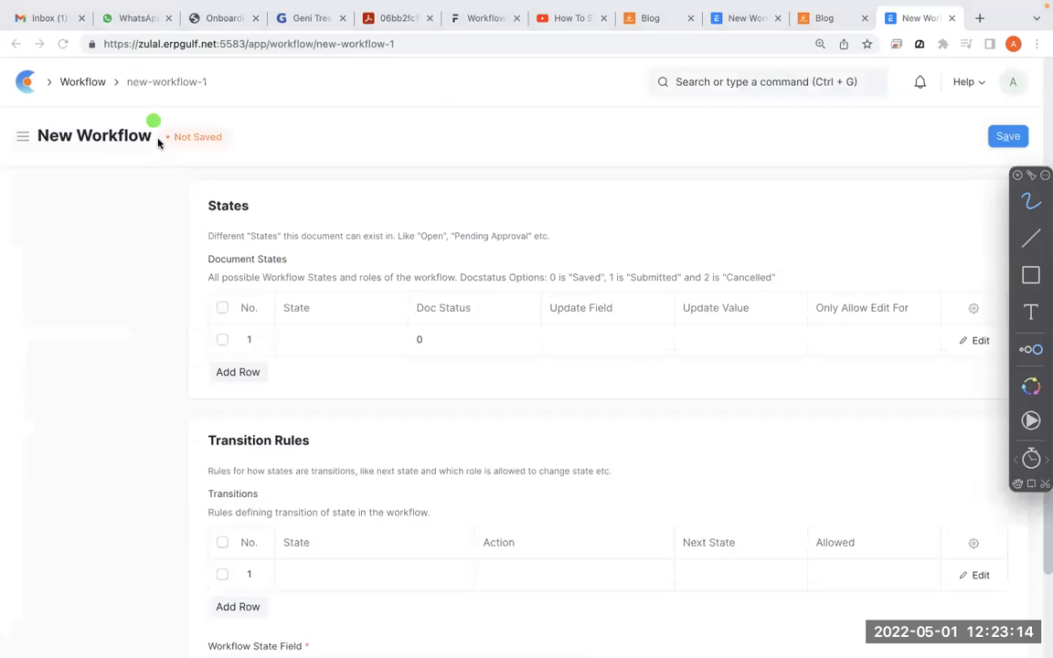
mouse_move(268, 166)
left_mouse_down()
mouse_move(156, 233)
mouse_move(308, 181)
left_mouse_up()
left_click(315, 394)
left_click_drag(297, 395, 327, 423)
mouse_move(274, 187)
left_mouse_down()
mouse_move(178, 192)
mouse_move(282, 211)
mouse_move(230, 196)
left_mouse_up()
mouse_move(247, 181)
left_mouse_down()
mouse_move(215, 256)
mouse_move(282, 182)
left_mouse_up()
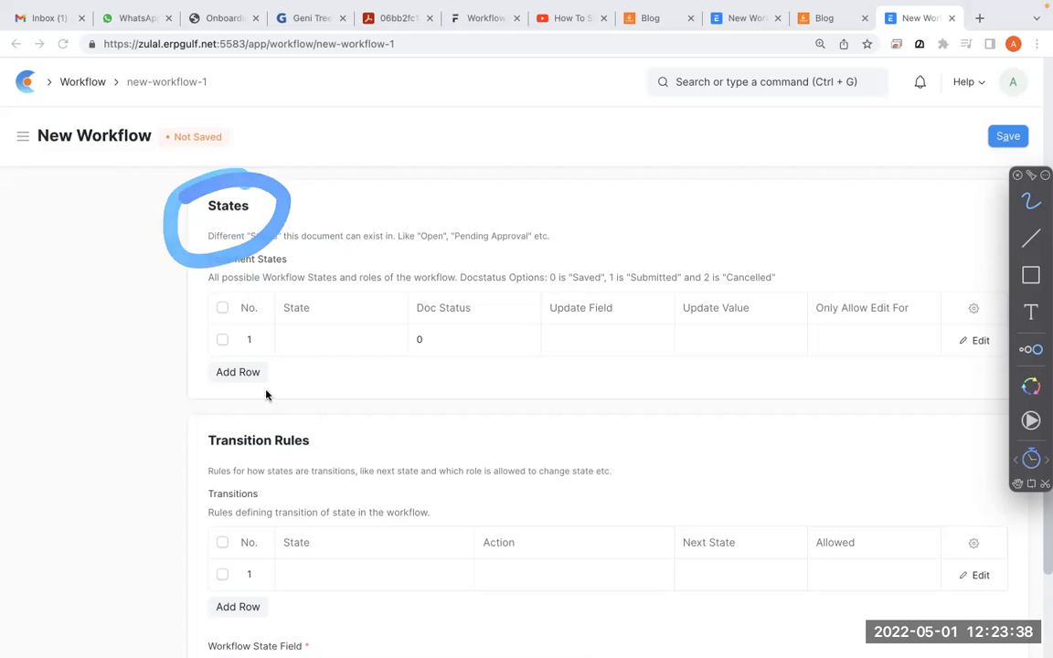
mouse_move(283, 405)
left_mouse_down()
mouse_move(286, 486)
mouse_move(289, 410)
left_mouse_up()
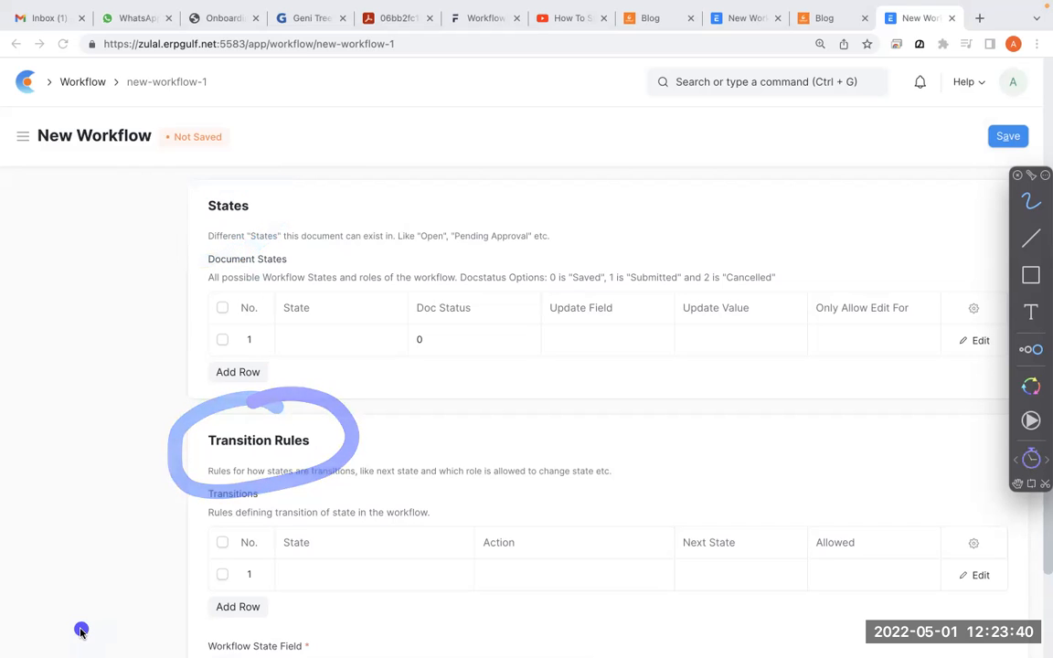
key("alt+Tab")
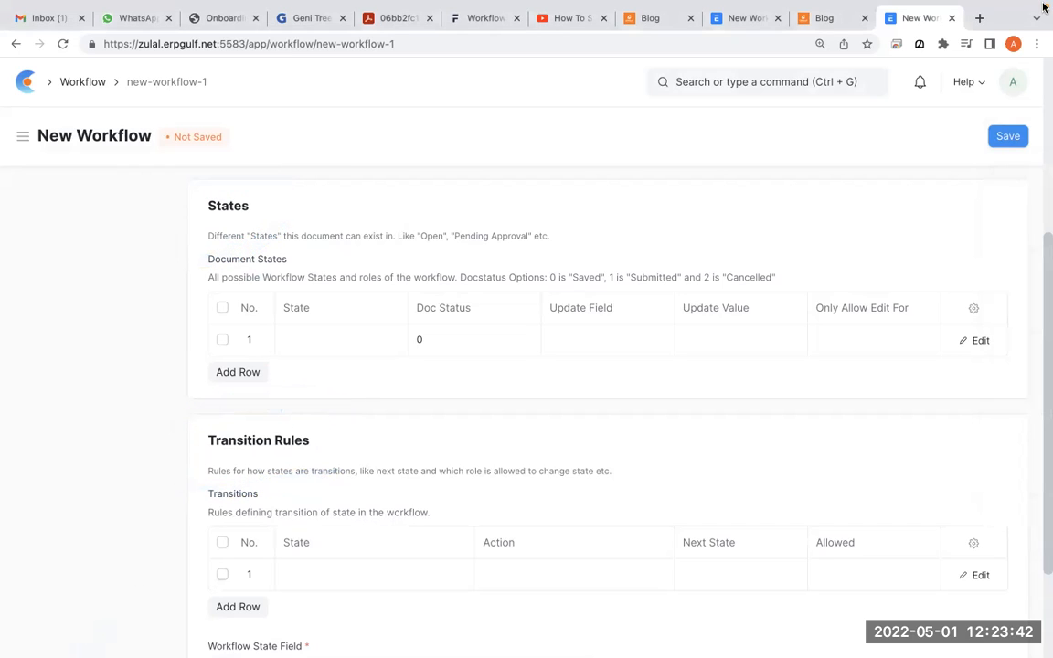
Step: Open the desk of zulal.erpgulf.net:5583 in another new tab
left_click(979, 18)
type("zulal.erpgulf.net:5583")
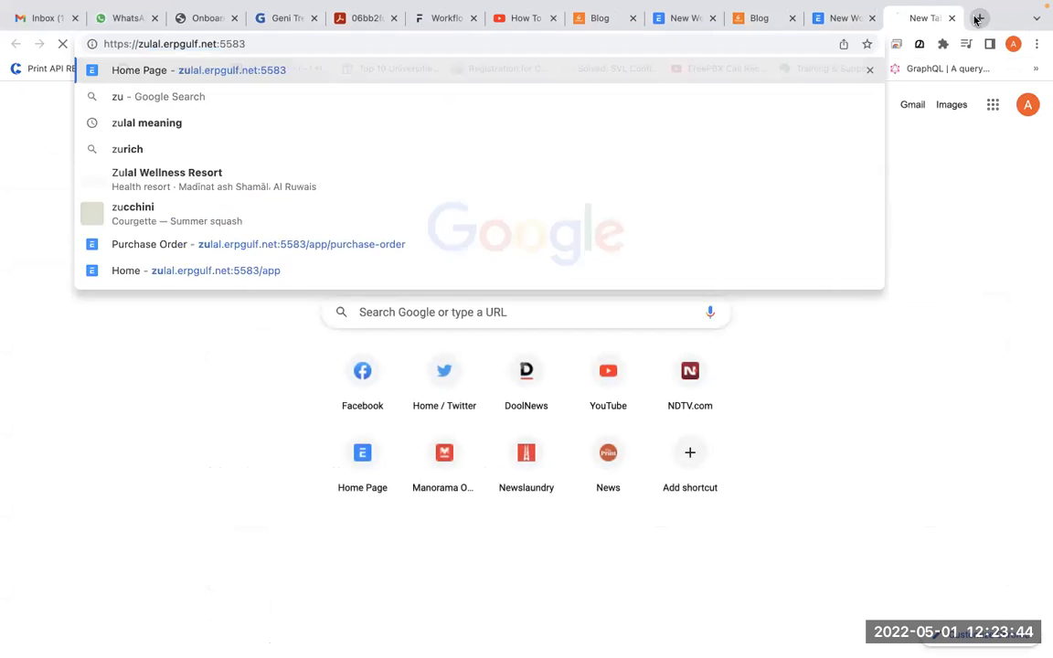
key("Return")
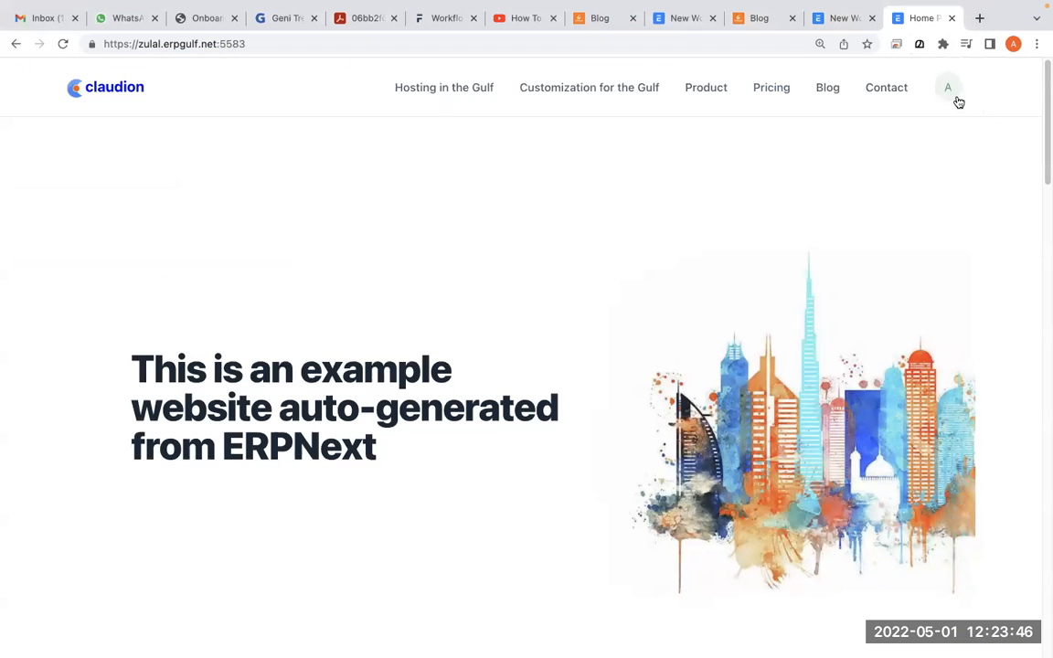
left_click(950, 90)
left_click(896, 186)
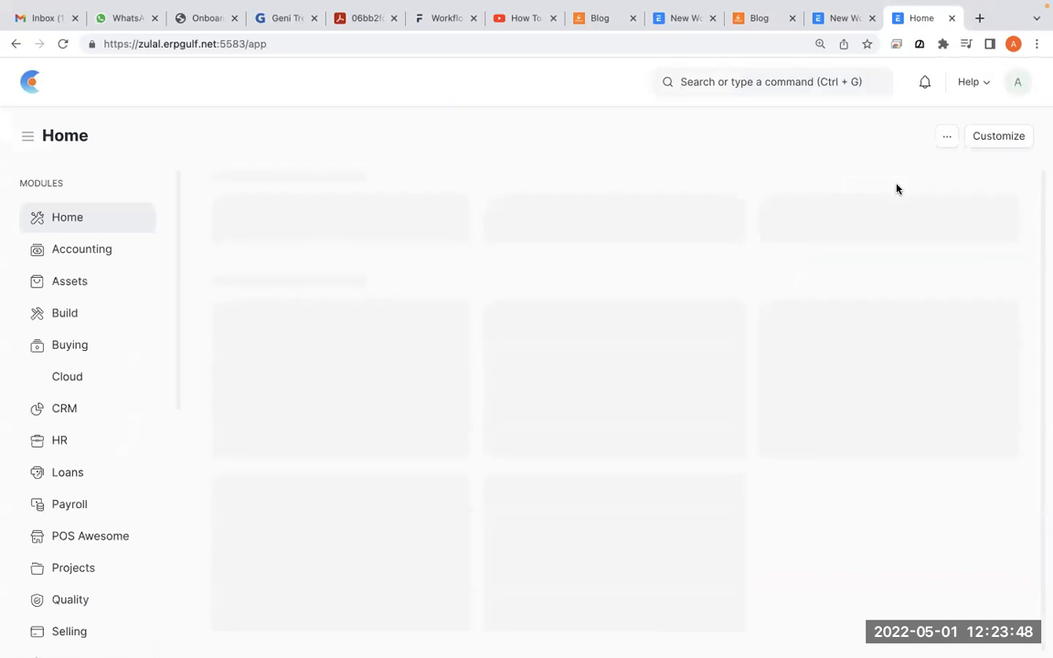
Step: Search for "quo", open the Quotation list and look through its records
left_click(819, 88)
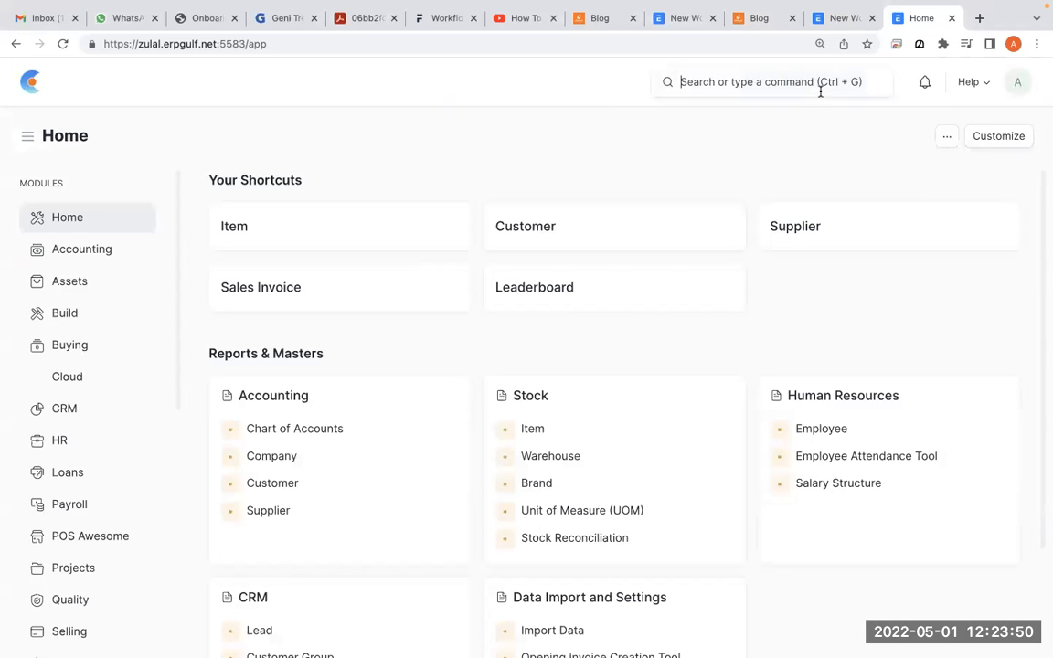
type("quo")
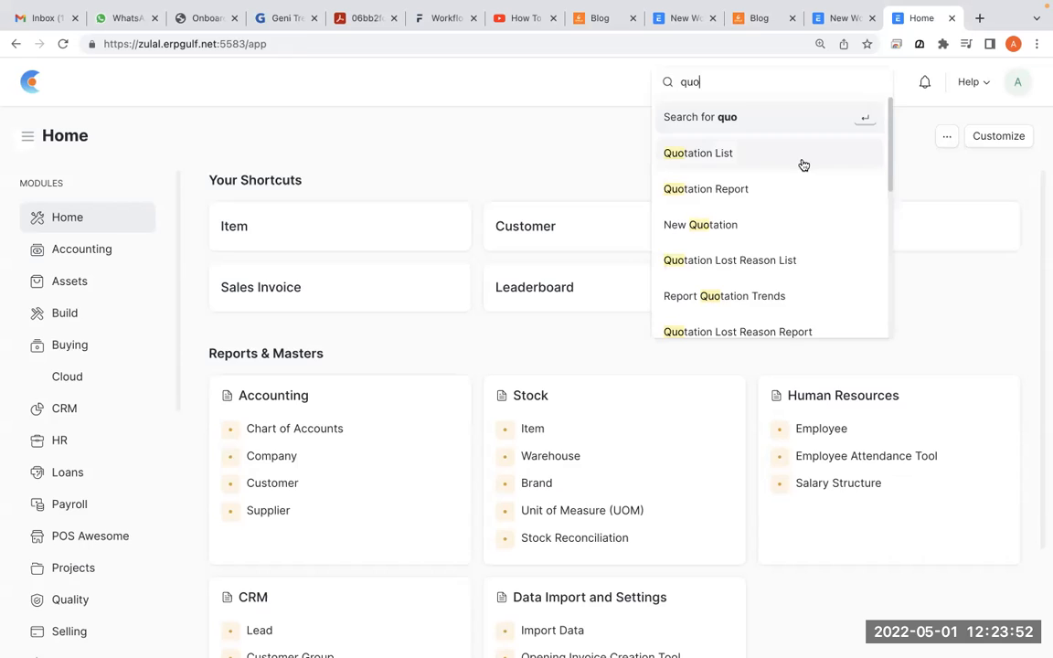
left_click(802, 159)
scroll(592, 385, "down", 5)
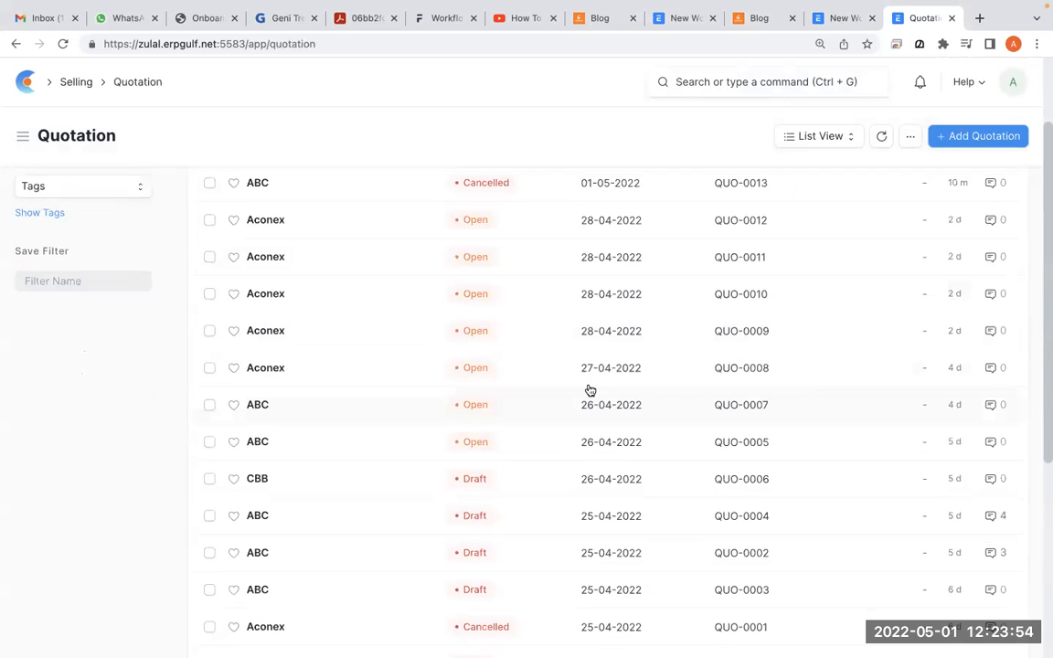
scroll(590, 391, "up", 5)
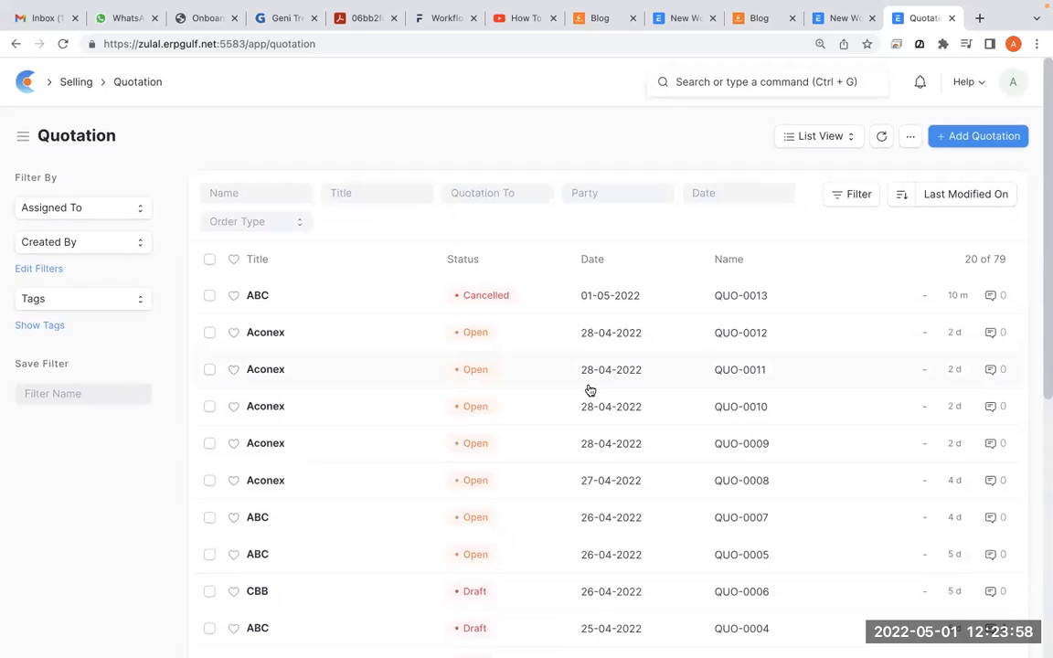
Step: Circle the Open, Draft and Cancelled statuses in the Quotation list with the temporary on-screen pen
key("alt+Tab")
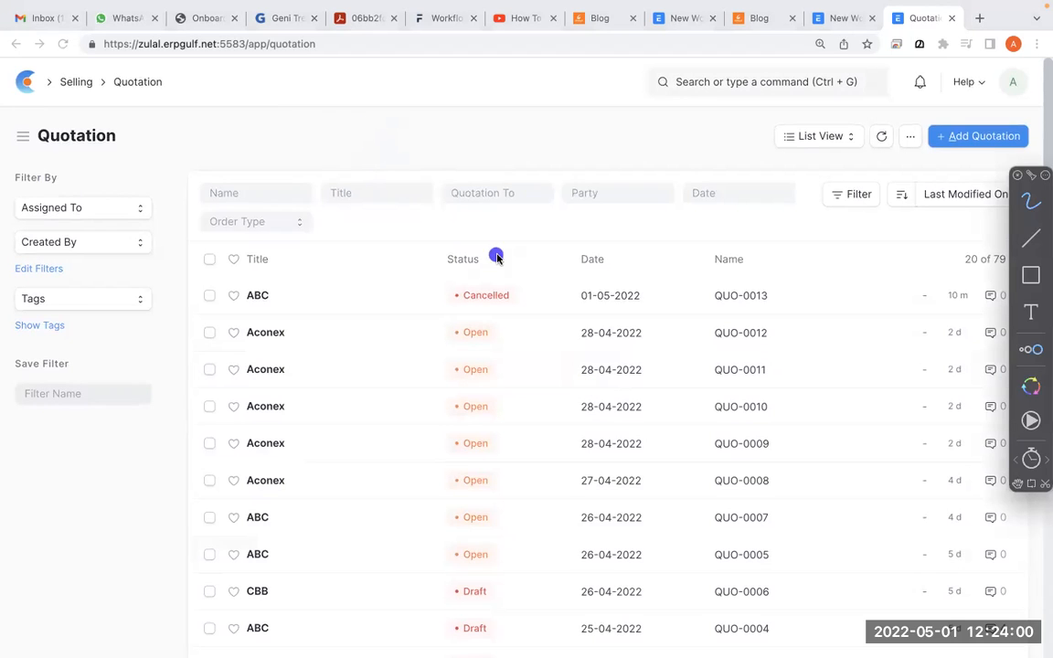
mouse_move(501, 313)
left_mouse_down()
mouse_move(512, 349)
mouse_move(432, 343)
left_mouse_up()
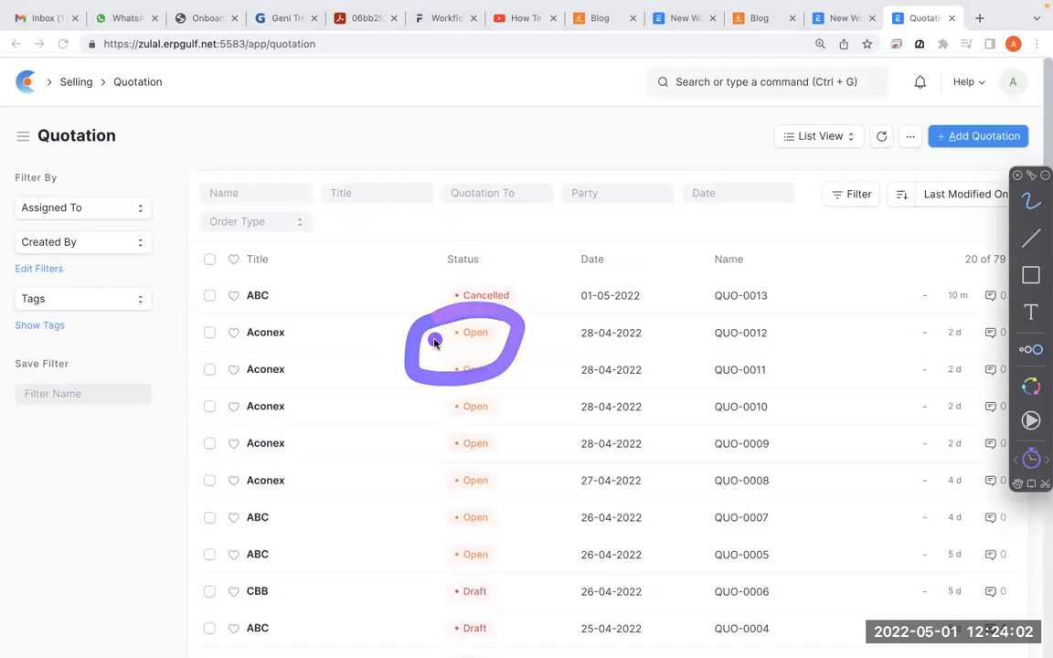
mouse_move(510, 560)
left_mouse_down()
mouse_move(423, 581)
mouse_move(541, 590)
left_mouse_up()
left_click_drag(524, 272, 536, 308)
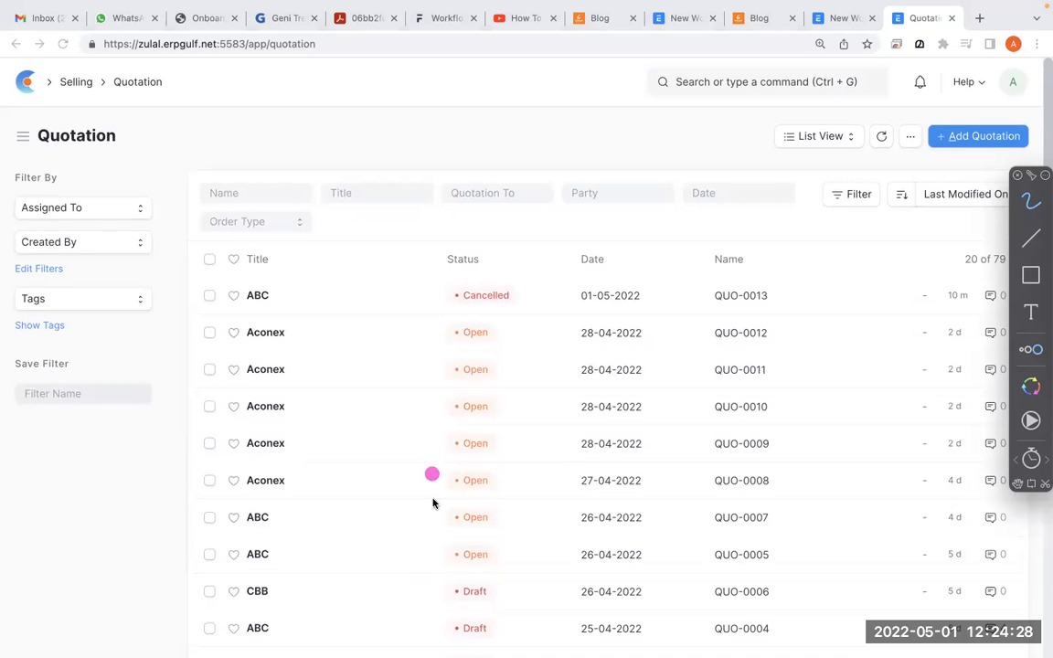
mouse_move(501, 573)
left_mouse_down()
mouse_move(446, 572)
mouse_move(467, 559)
left_mouse_up()
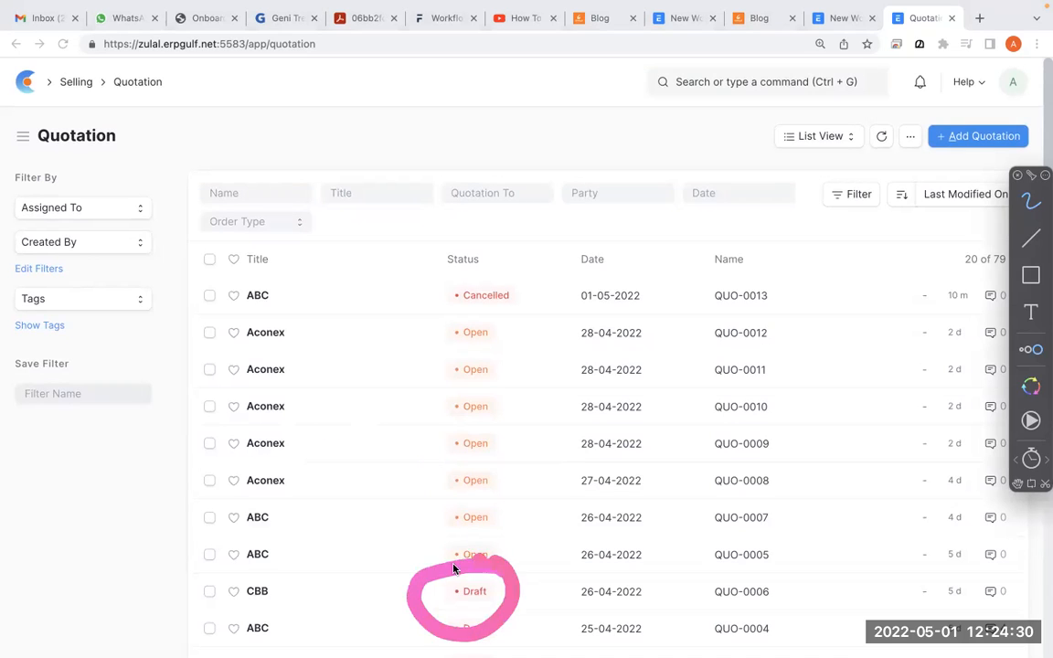
left_click_drag(499, 485, 409, 496)
mouse_move(493, 263)
left_mouse_down()
mouse_move(436, 306)
mouse_move(508, 258)
left_mouse_up()
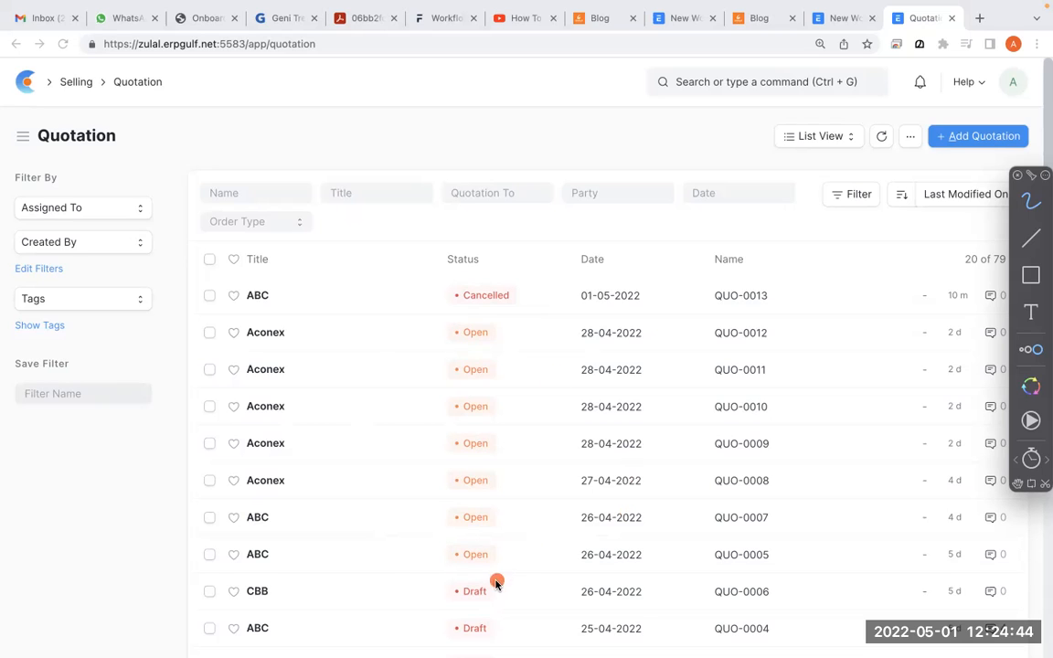
left_click_drag(502, 561, 417, 611)
mouse_move(426, 437)
left_mouse_down()
mouse_move(494, 410)
mouse_move(429, 428)
left_mouse_up()
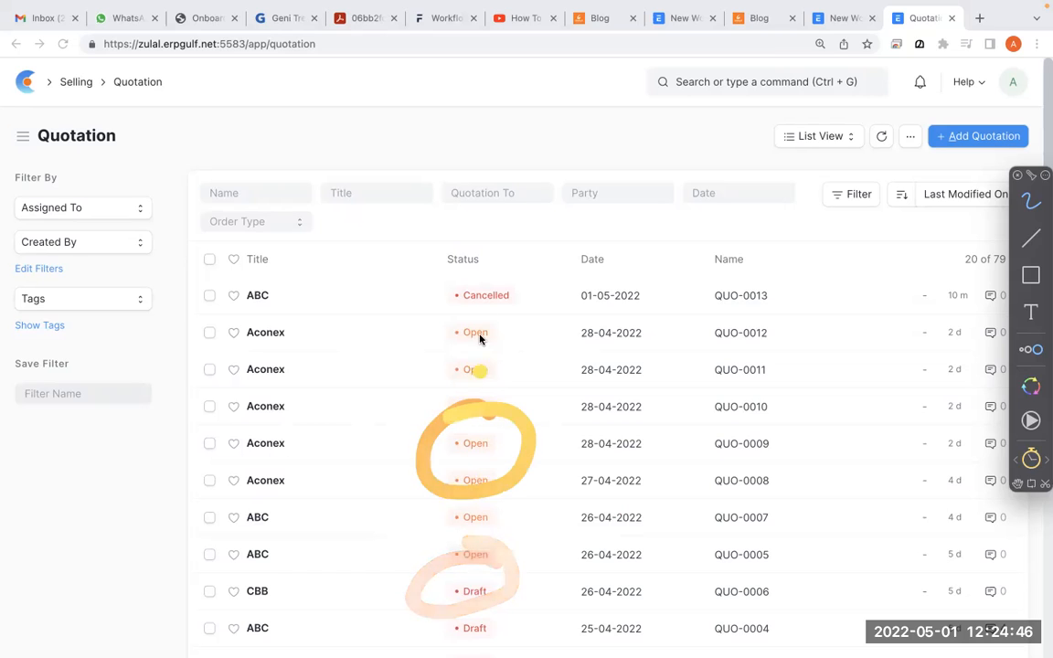
left_click_drag(437, 273, 509, 254)
left_click_drag(432, 298, 407, 300)
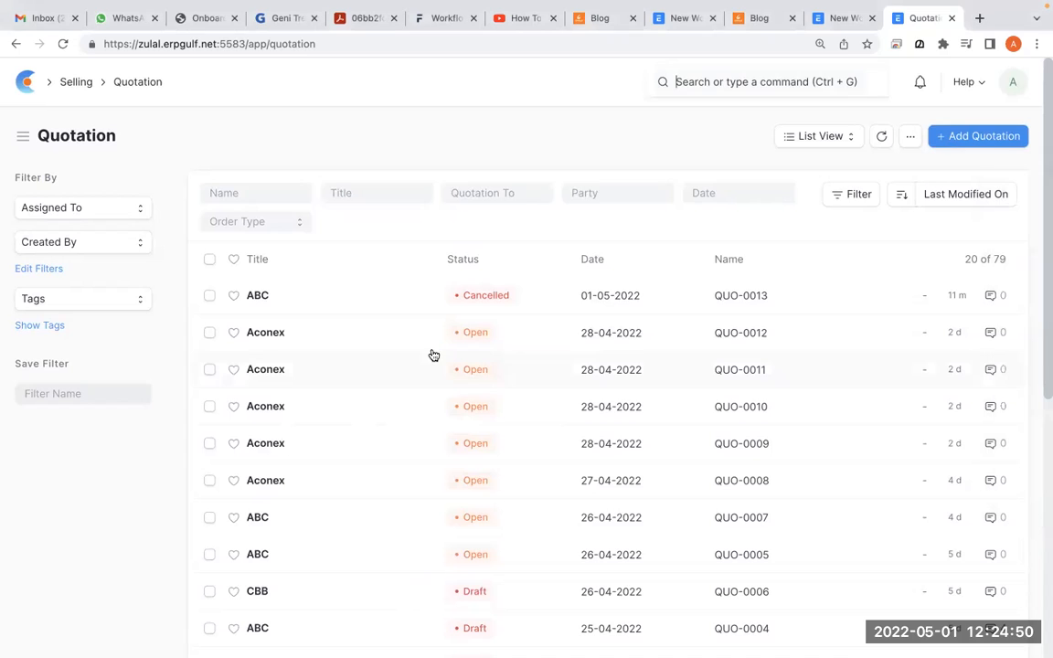
key("ctrl+g")
Step: Return to the unsaved New Workflow form, review its general settings and States section, and circle the States heading with the temporary pen
left_click(845, 27)
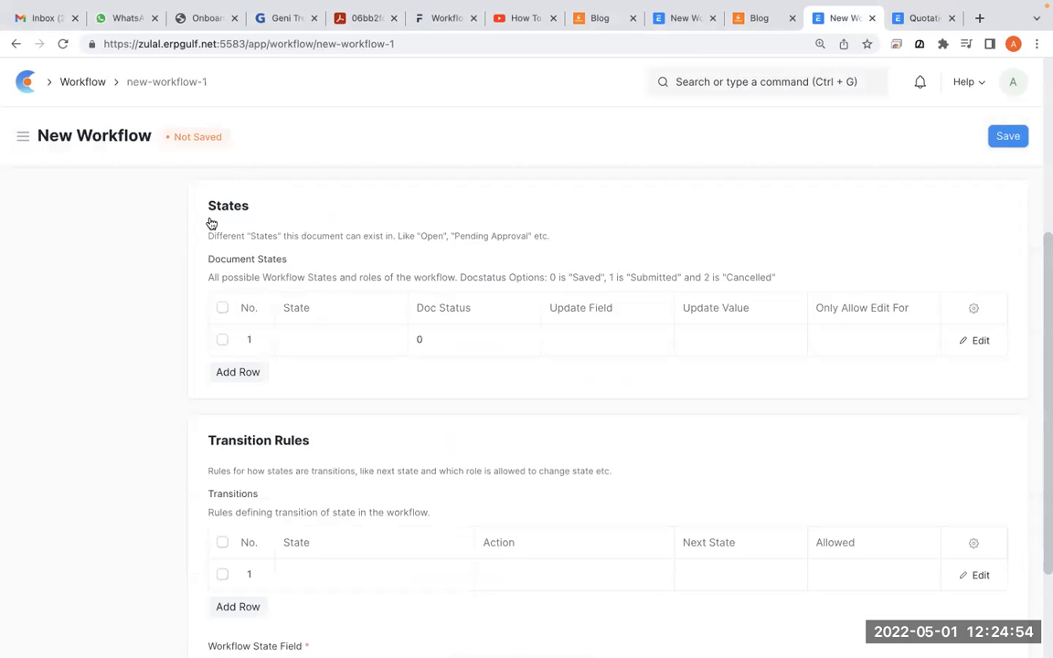
scroll(210, 223, "up", 3)
key("alt+Tab")
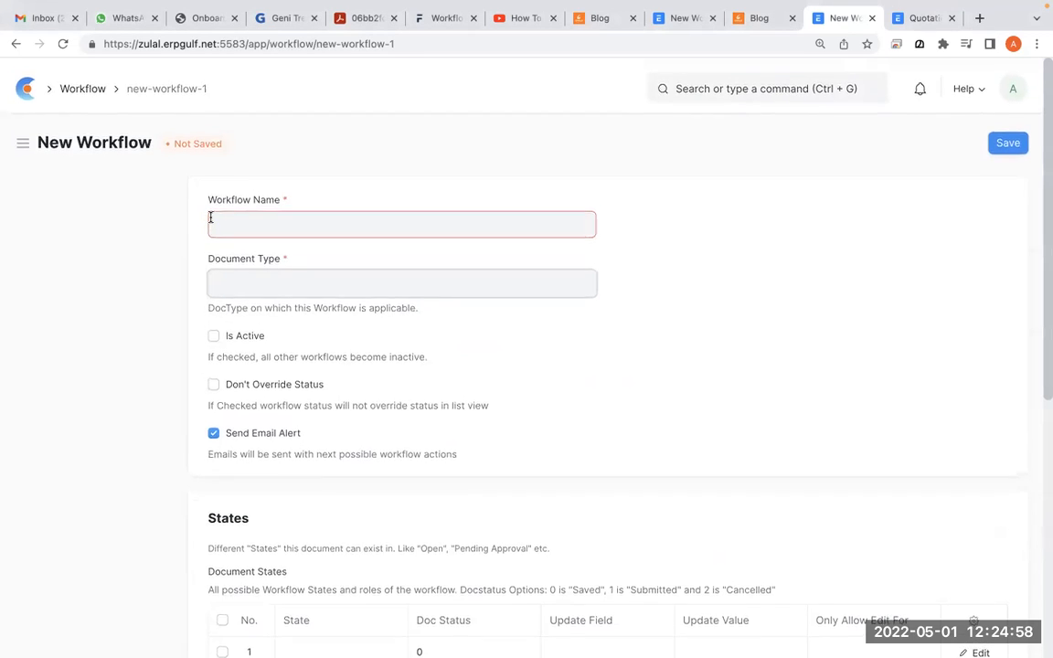
scroll(211, 217, "down", 1)
left_click(149, 310)
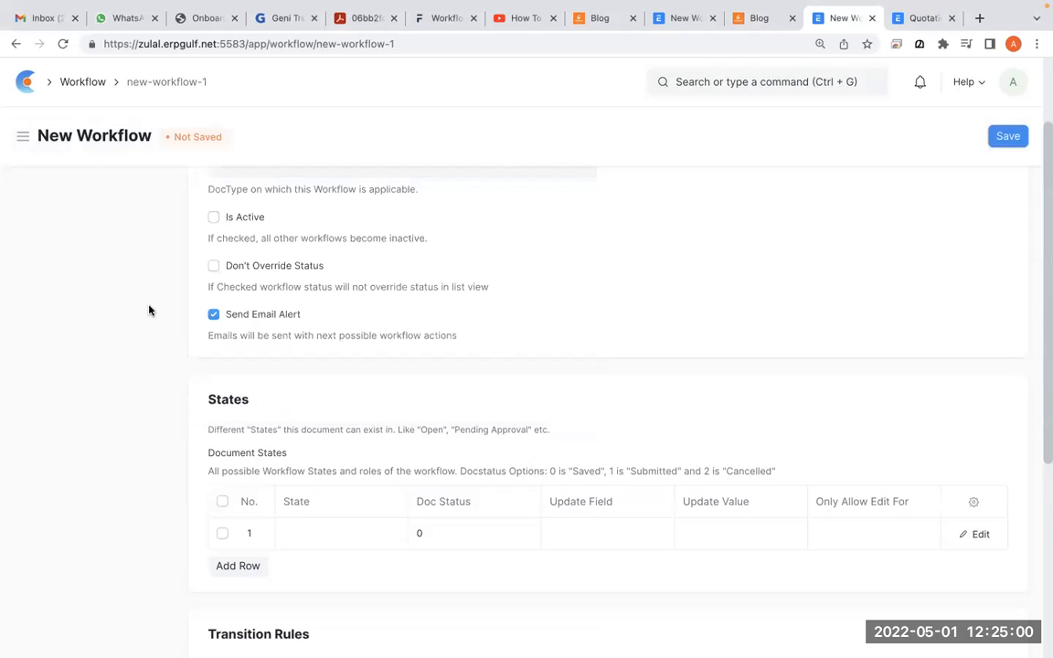
key("alt+Tab")
mouse_move(272, 360)
left_mouse_down()
mouse_move(266, 353)
mouse_move(315, 385)
mouse_move(155, 411)
mouse_move(269, 299)
mouse_move(233, 297)
left_mouse_up()
key("Escape")
left_click(901, 76)
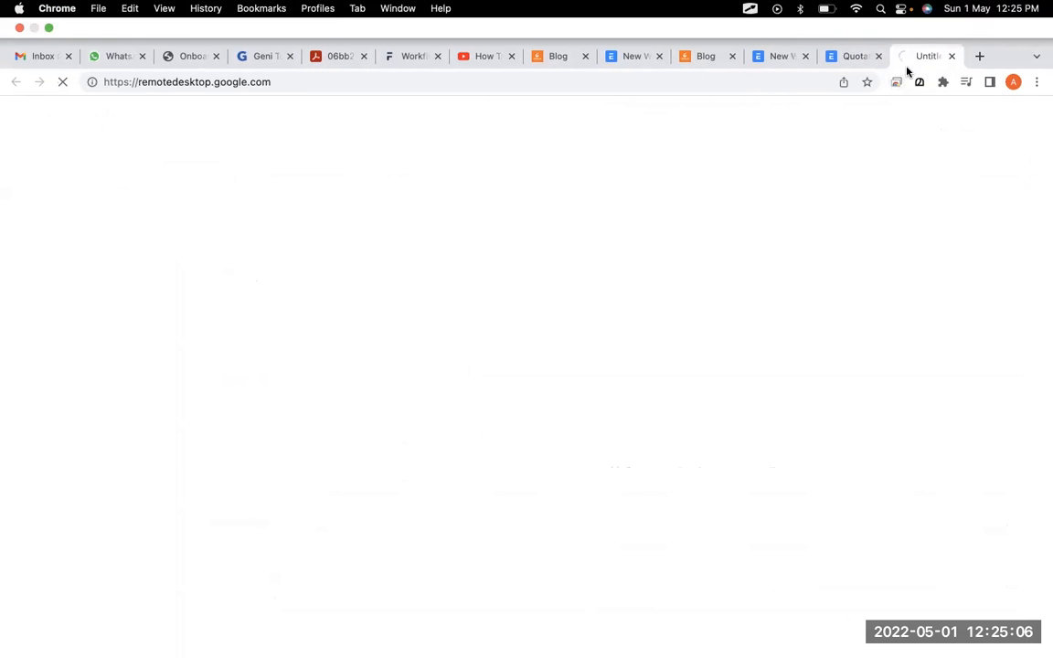
Step: Close the remotedesktop.google.com tab and dismiss the search suggestions covering the Quotation list
left_click(952, 57)
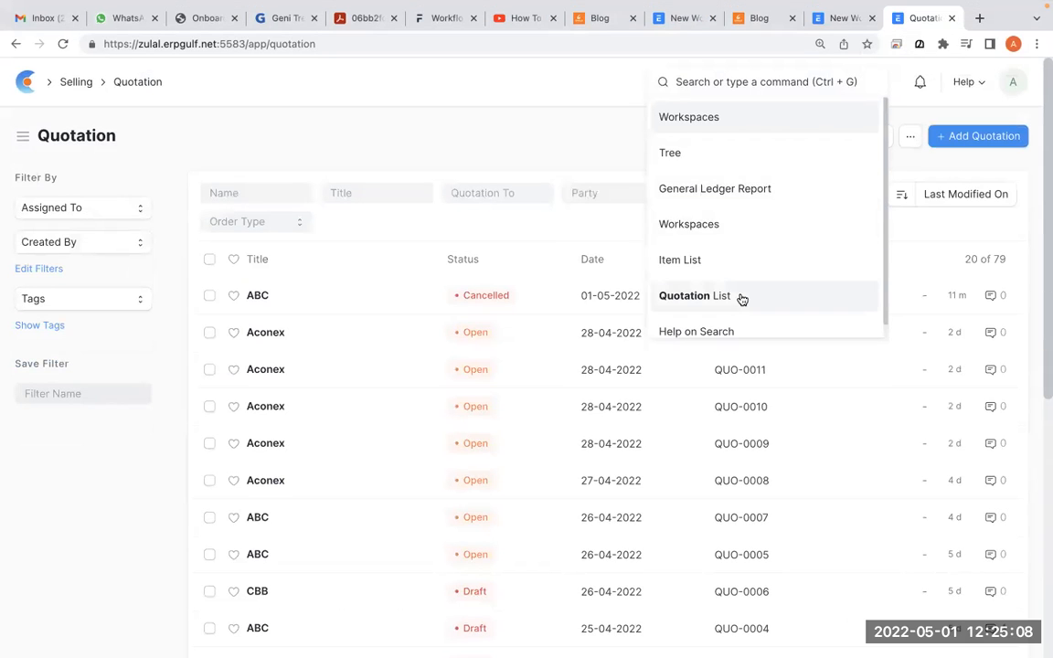
left_click(104, 513)
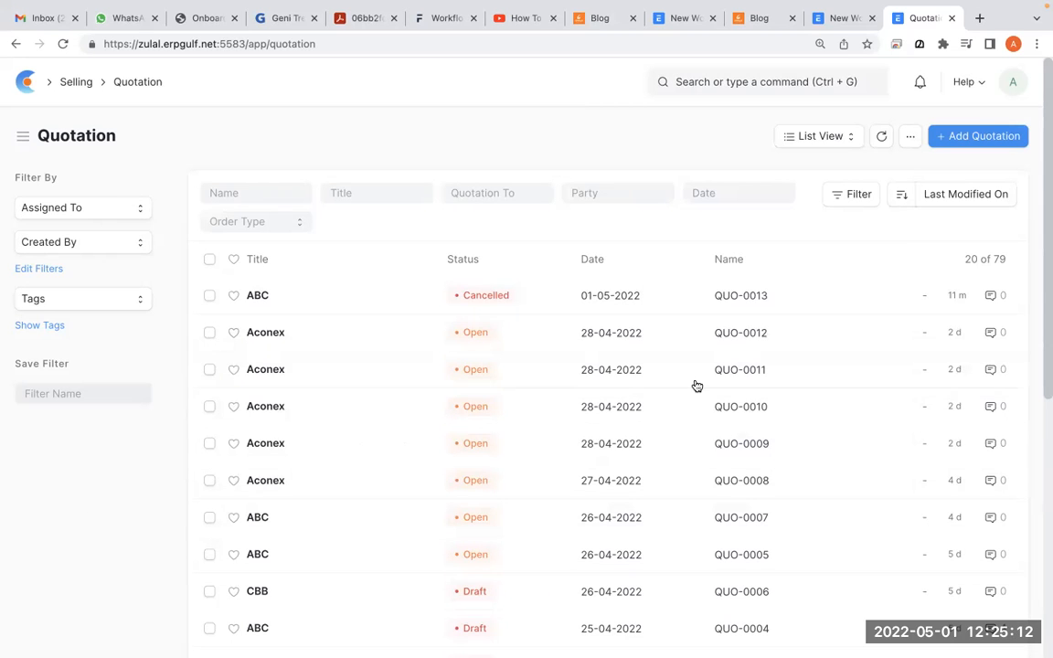
left_click(987, 136)
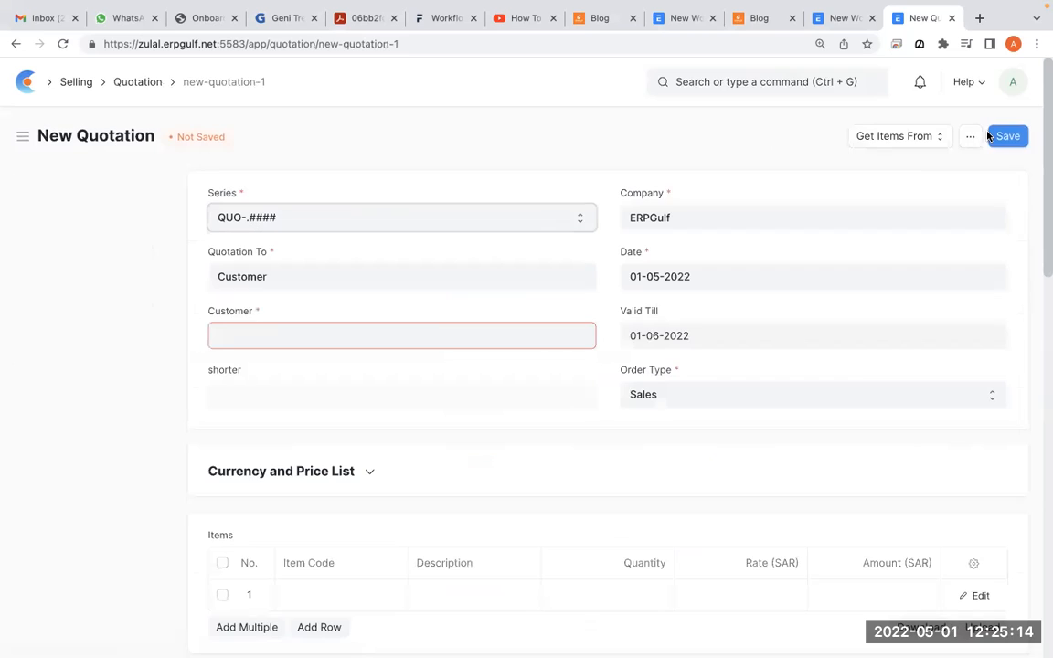
left_click(434, 319)
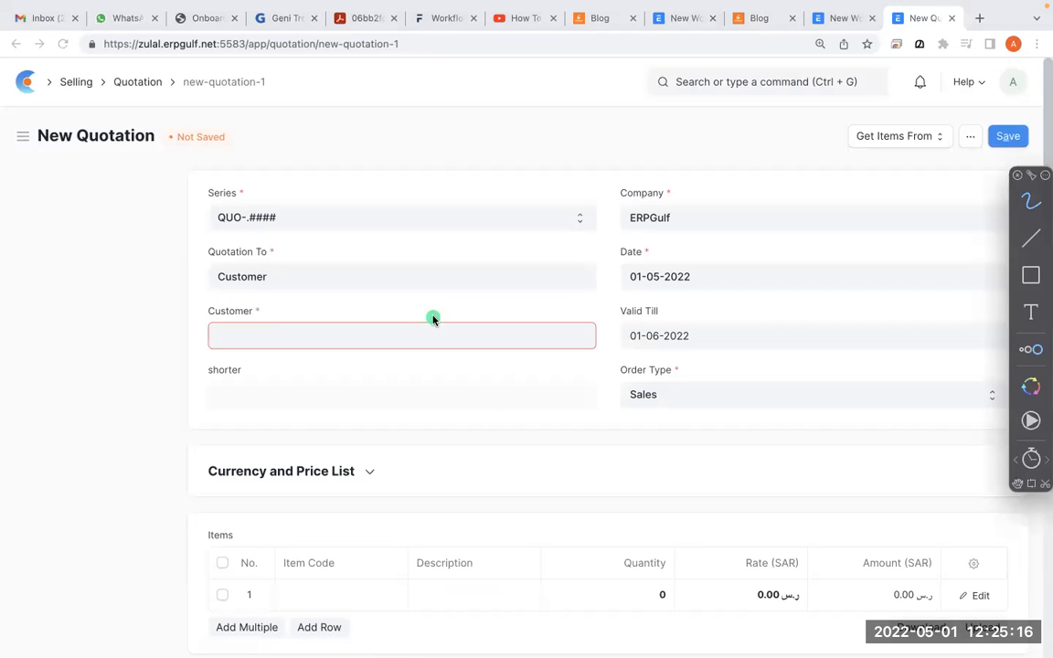
mouse_move(219, 105)
left_mouse_down()
mouse_move(137, 169)
mouse_move(243, 98)
mouse_move(129, 181)
left_mouse_up()
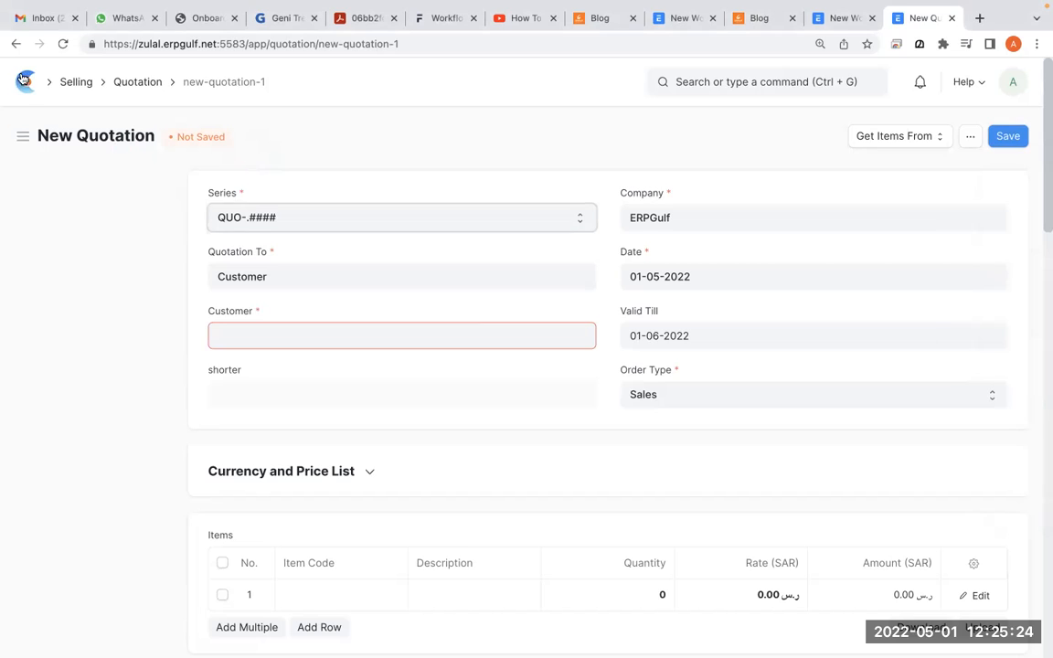
left_click(17, 46)
left_click(372, 200)
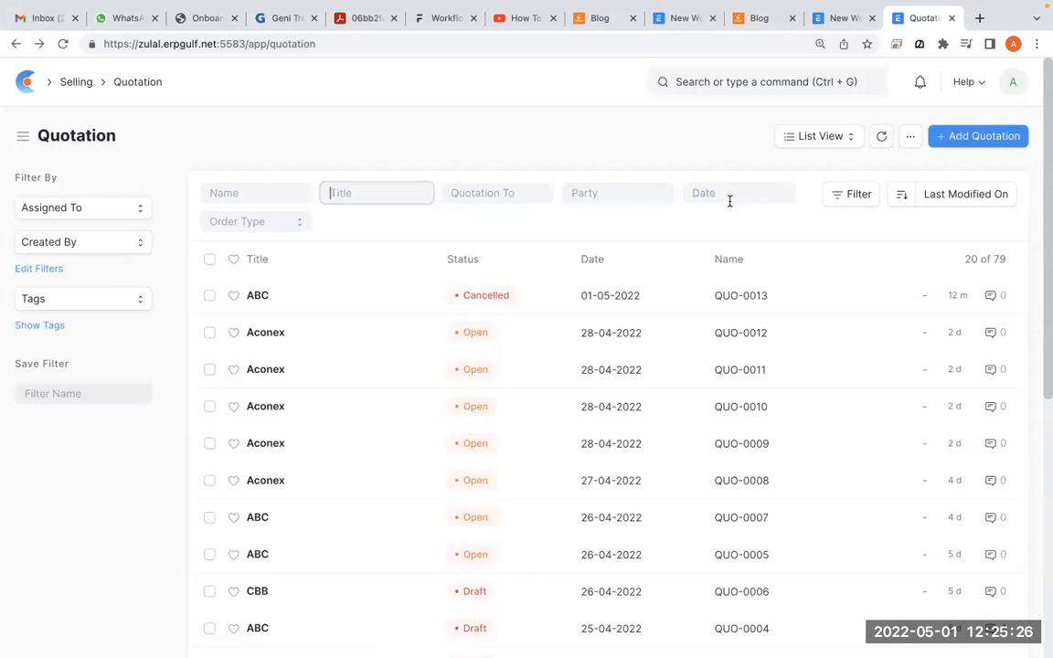
Step: Start a new quotation and mark its Not Saved status with the temporary on-screen pen
left_click(952, 137)
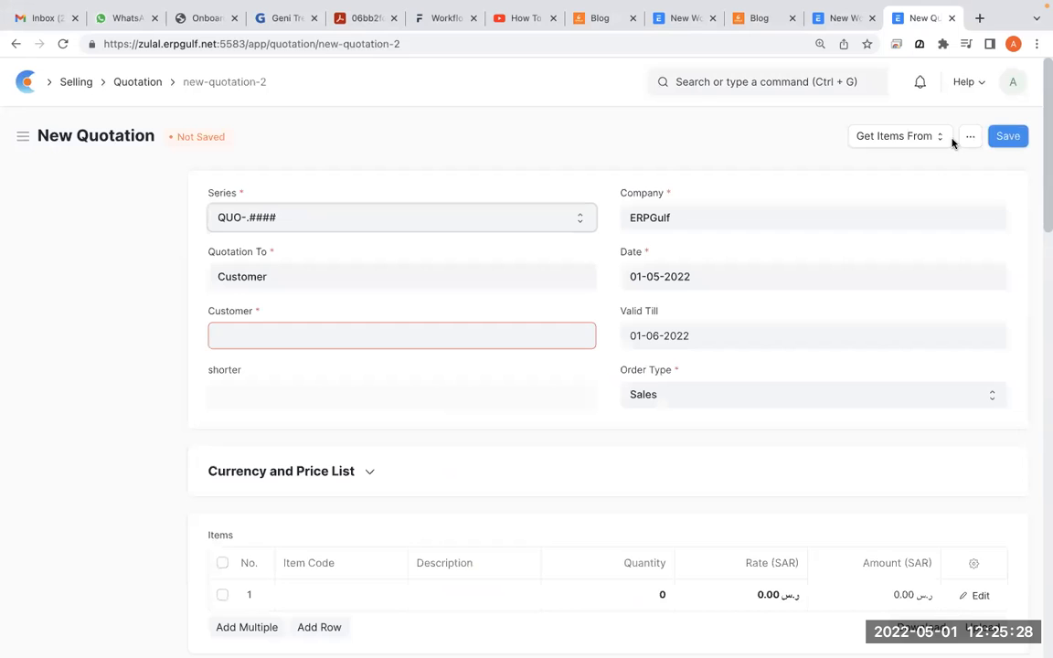
mouse_move(271, 141)
left_mouse_down()
mouse_move(210, 108)
mouse_move(242, 111)
mouse_move(199, 106)
left_mouse_up()
key("alt+Tab")
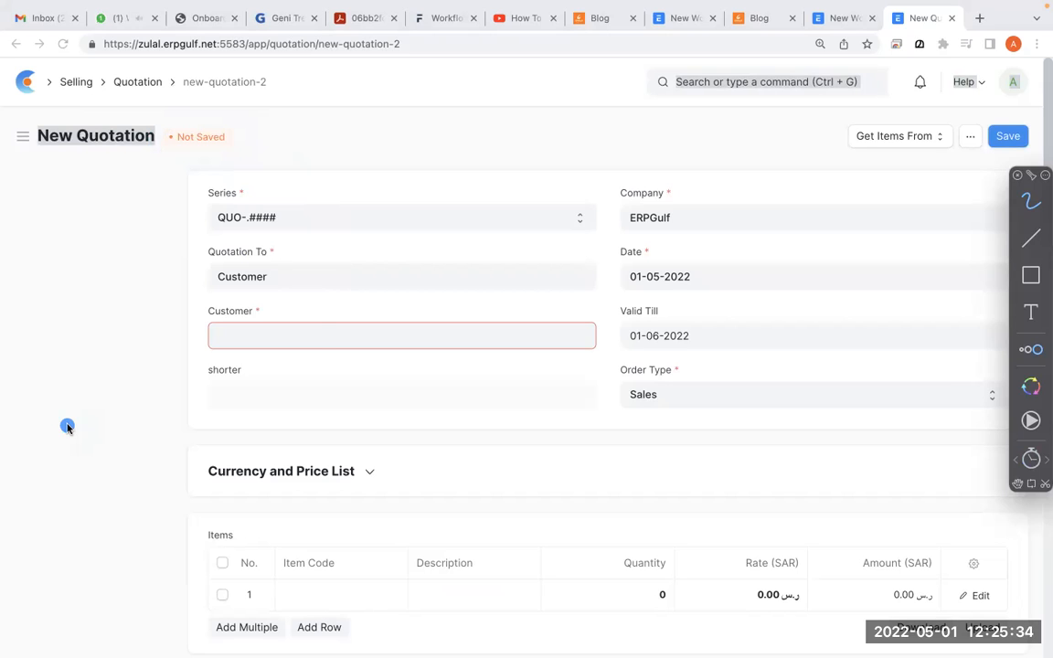
key("Escape")
Step: Set the quotation's customer to Aconex and add the item Notpad in the first item row
left_click(320, 339)
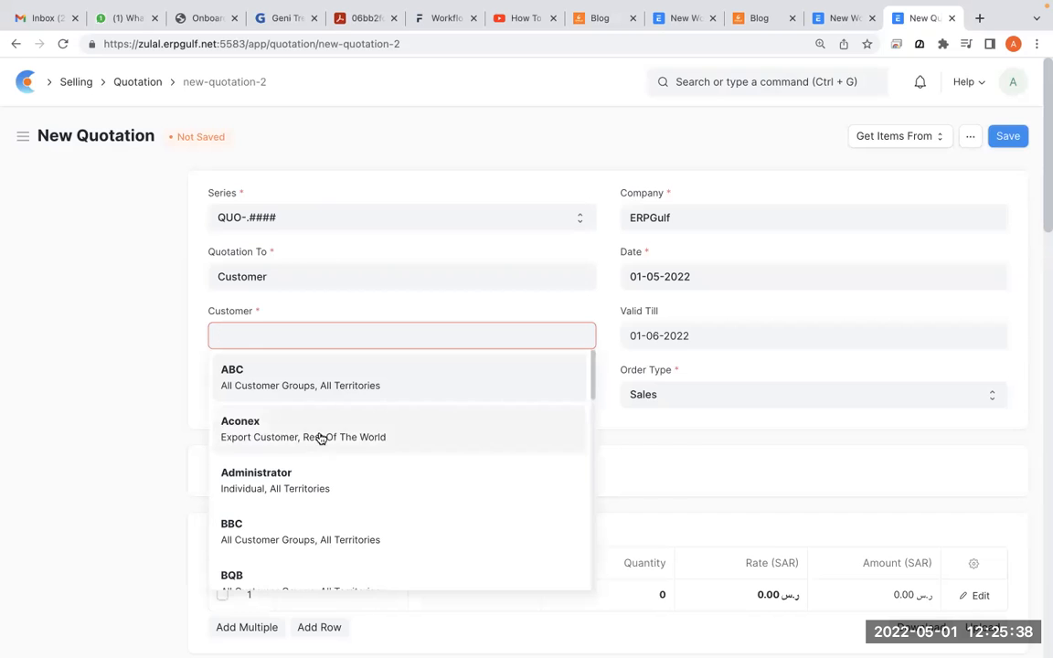
left_click(320, 437)
scroll(320, 437, "down", 3)
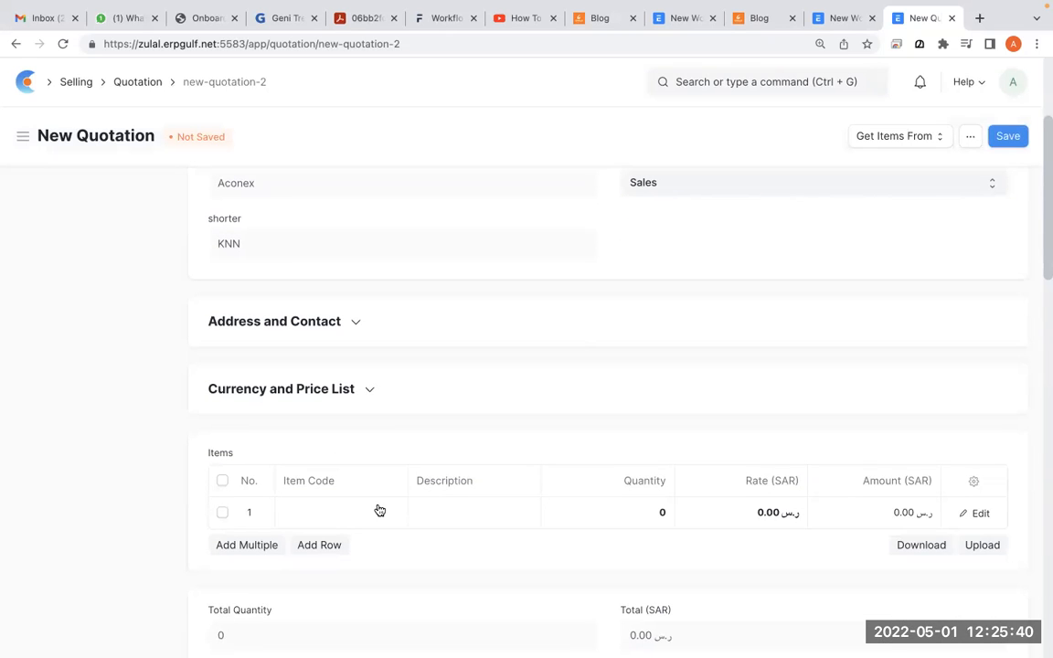
left_click(378, 510)
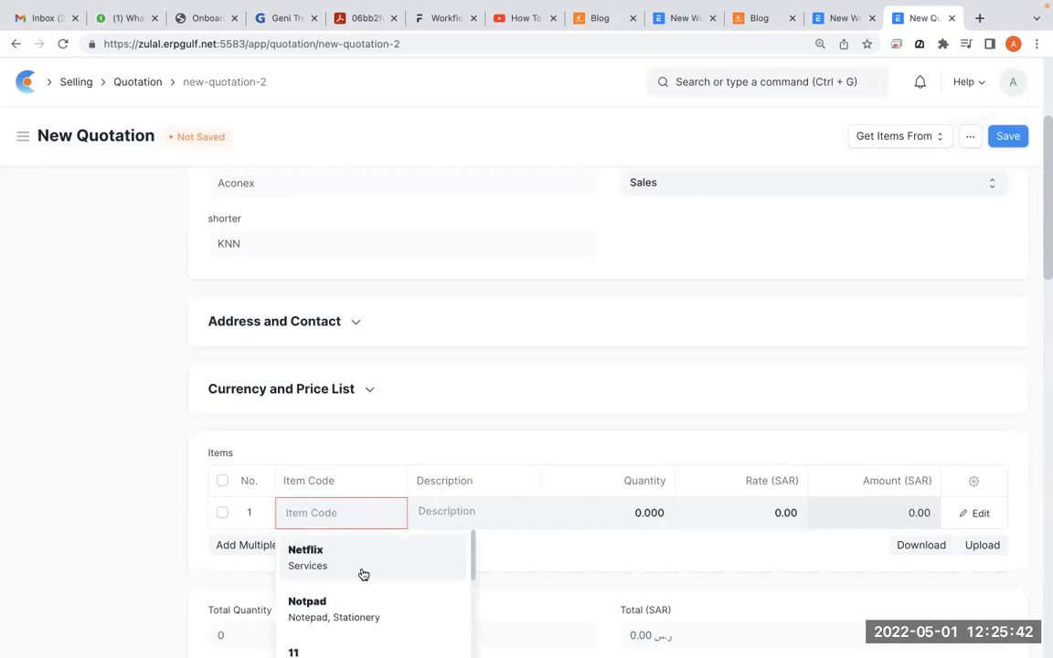
left_click(359, 598)
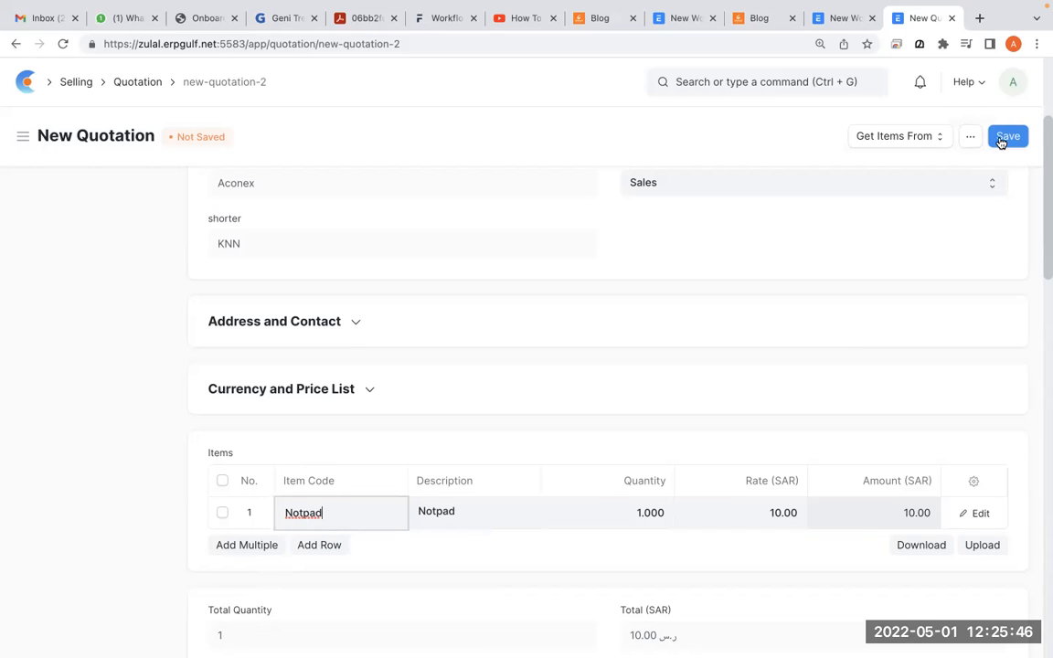
Step: Circle the filled-in quotation's Not Saved status with the temporary pen, and clear the drawing
key("alt+Tab")
mouse_move(224, 99)
left_mouse_down()
mouse_move(114, 100)
mouse_move(178, 187)
mouse_move(203, 80)
mouse_move(91, 126)
mouse_move(275, 166)
mouse_move(231, 94)
mouse_move(117, 119)
left_mouse_up()
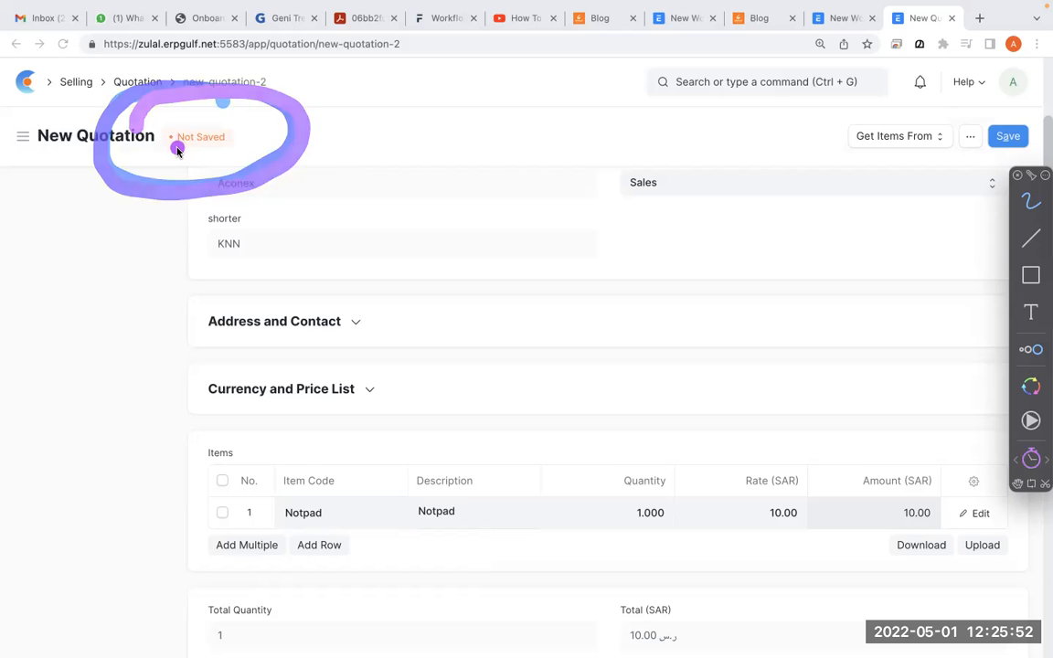
key("Escape")
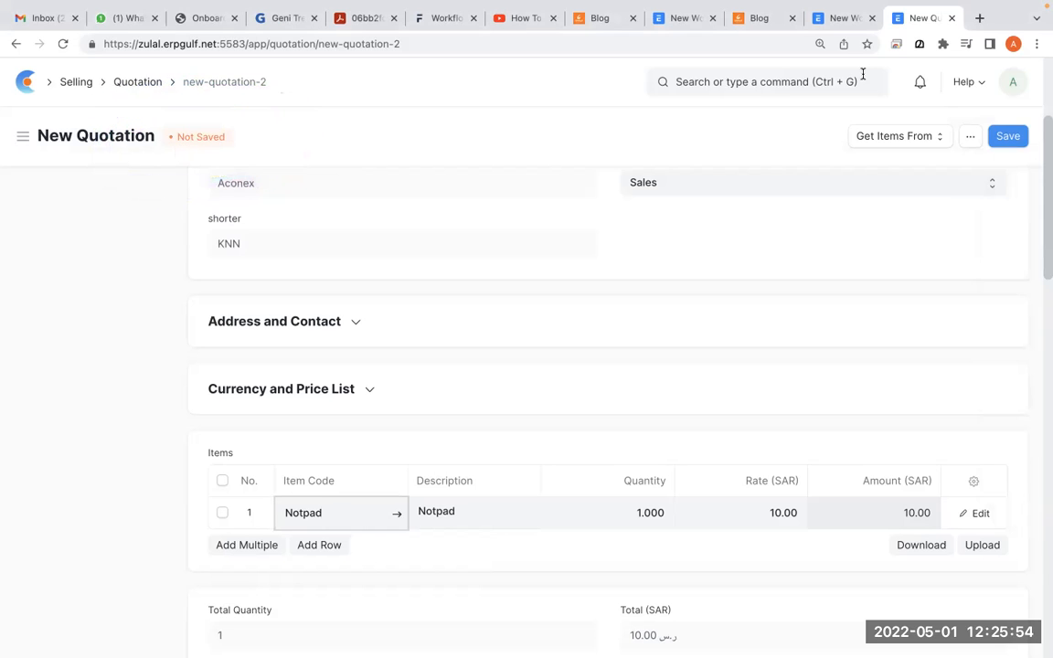
Step: Save the quotation and circle its Draft status with the temporary pen
left_click(1006, 144)
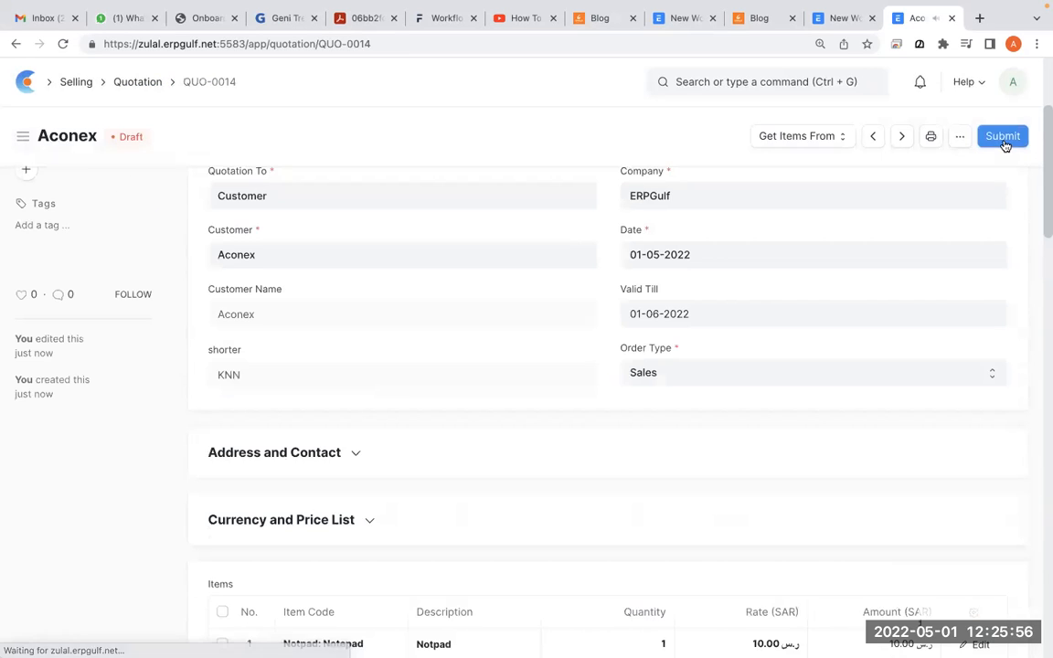
key("ctrl+super+a")
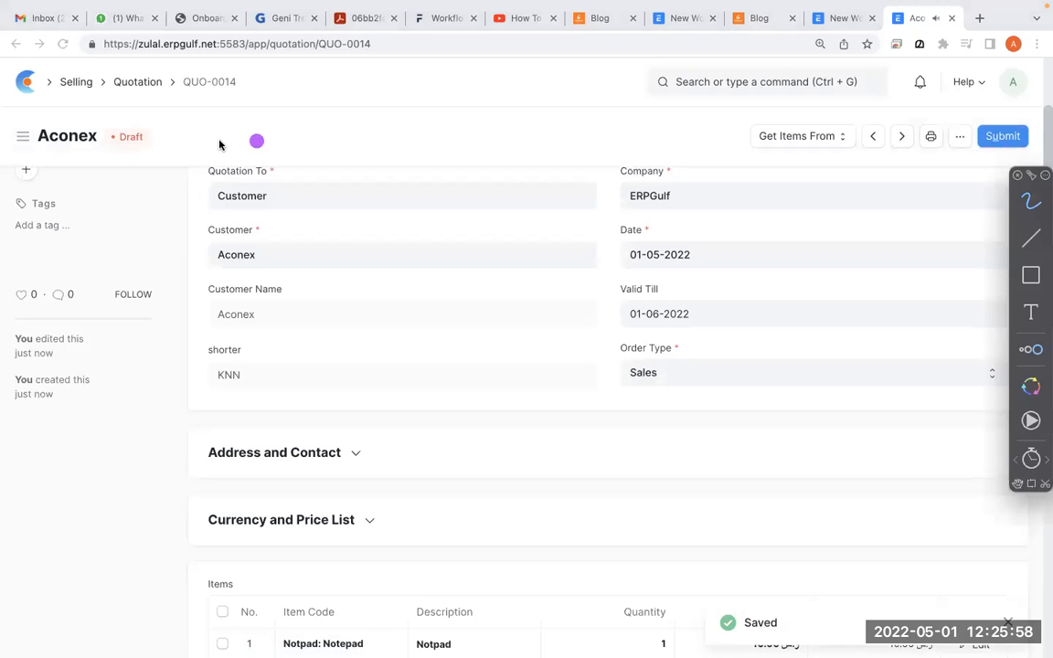
mouse_move(152, 103)
left_mouse_down()
mouse_move(81, 134)
mouse_move(167, 158)
mouse_move(114, 95)
mouse_move(108, 107)
left_mouse_up()
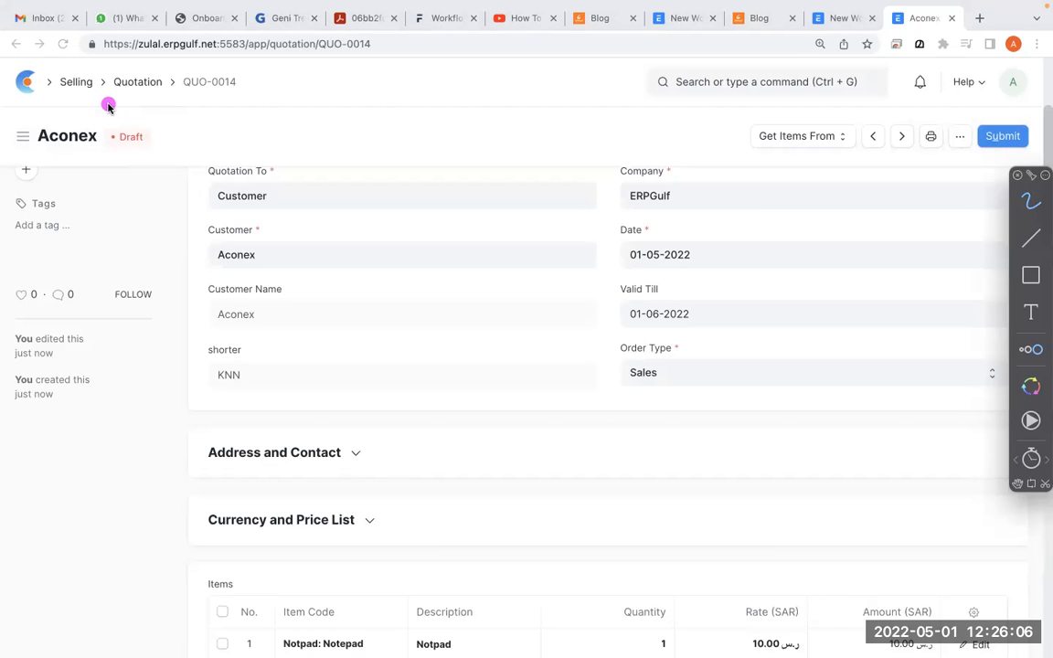
mouse_move(142, 107)
left_mouse_down()
mouse_move(101, 107)
mouse_move(140, 181)
mouse_move(139, 110)
left_mouse_up()
key("Escape")
Step: Return to the Quotation list and circle the new Aconex record's Draft status and the Open statuses below it
scroll(387, 244, "up", 3)
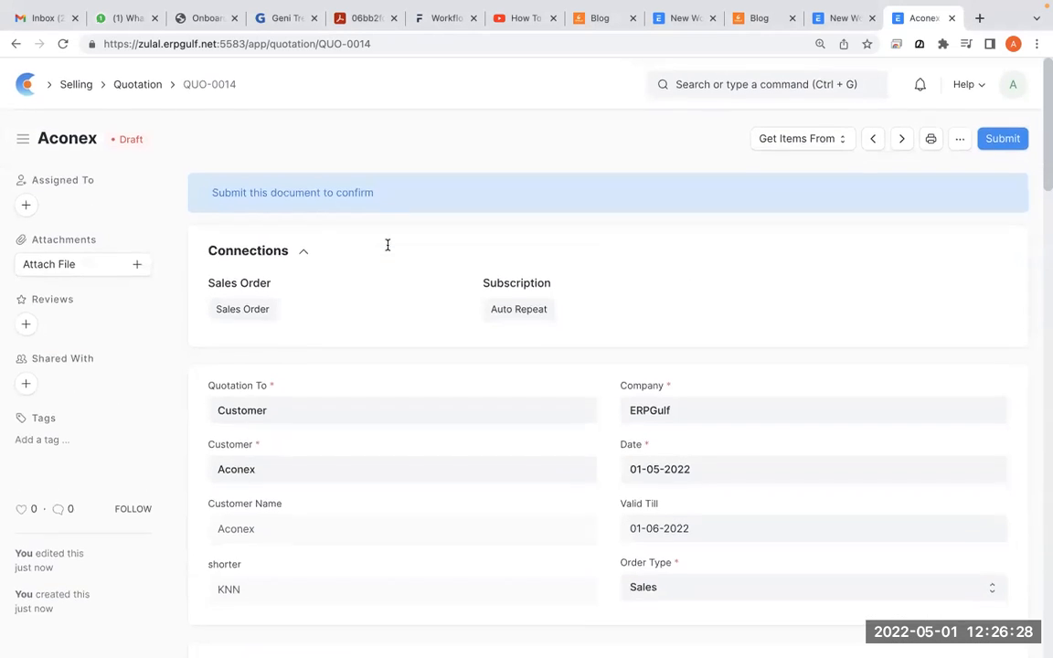
left_click(143, 81)
key("alt+Tab")
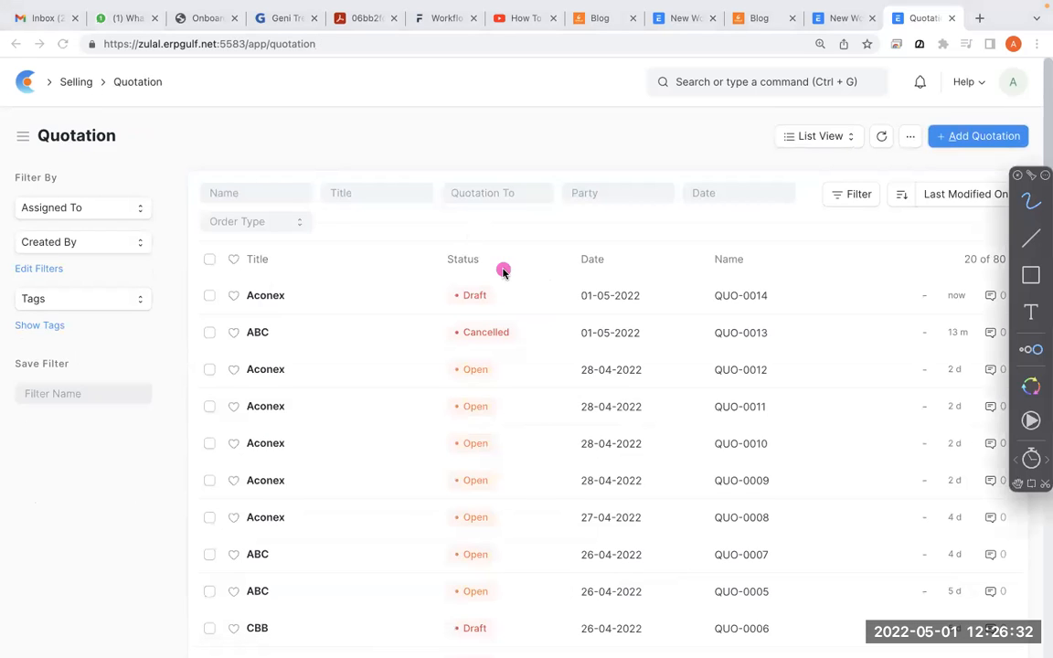
mouse_move(485, 259)
left_mouse_down()
mouse_move(512, 308)
mouse_move(435, 320)
left_mouse_up()
left_click_drag(508, 433, 445, 402)
key("alt+Tab")
Step: Open the draft Aconex quotation, circle its Submit option with the temporary pen, and submit it permanently
left_click(273, 299)
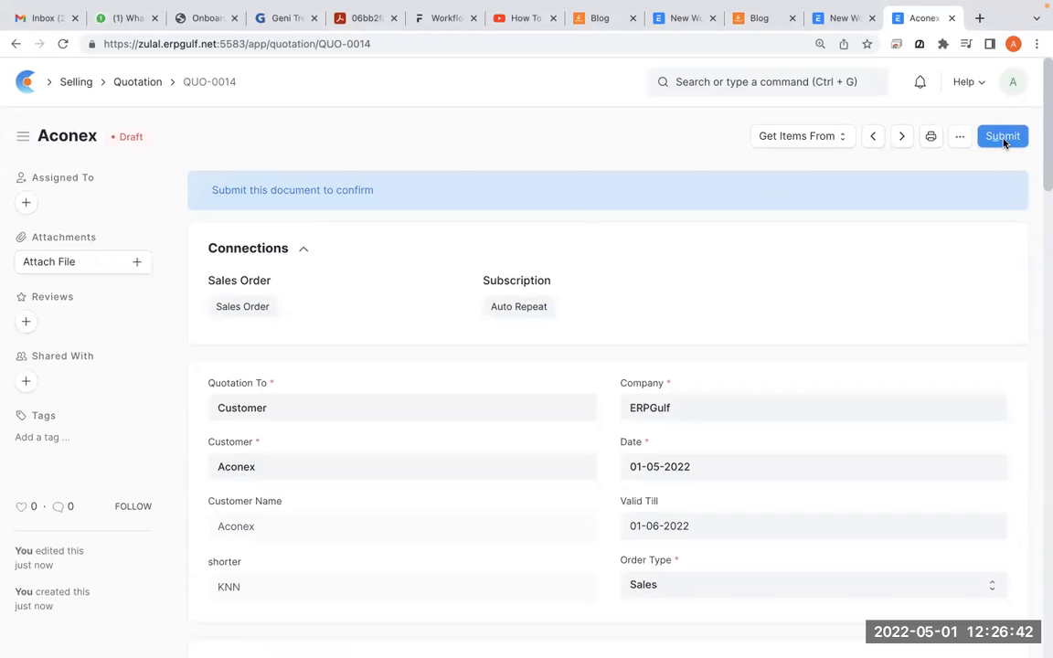
key("alt+Tab")
mouse_move(1009, 100)
left_mouse_down()
mouse_move(990, 170)
mouse_move(996, 107)
left_mouse_up()
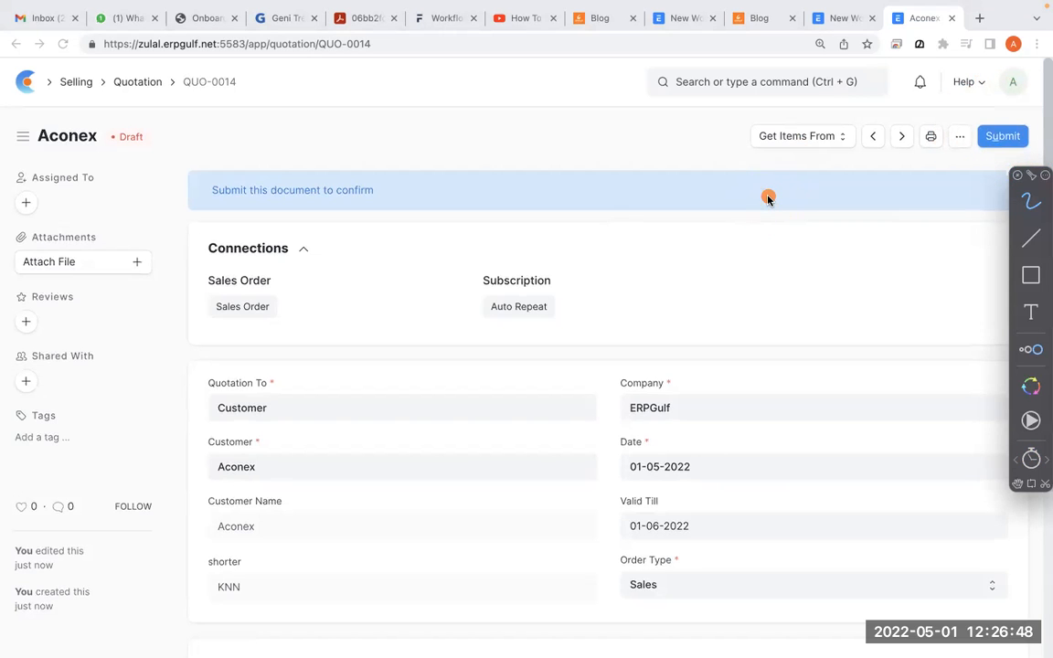
left_click(1001, 137)
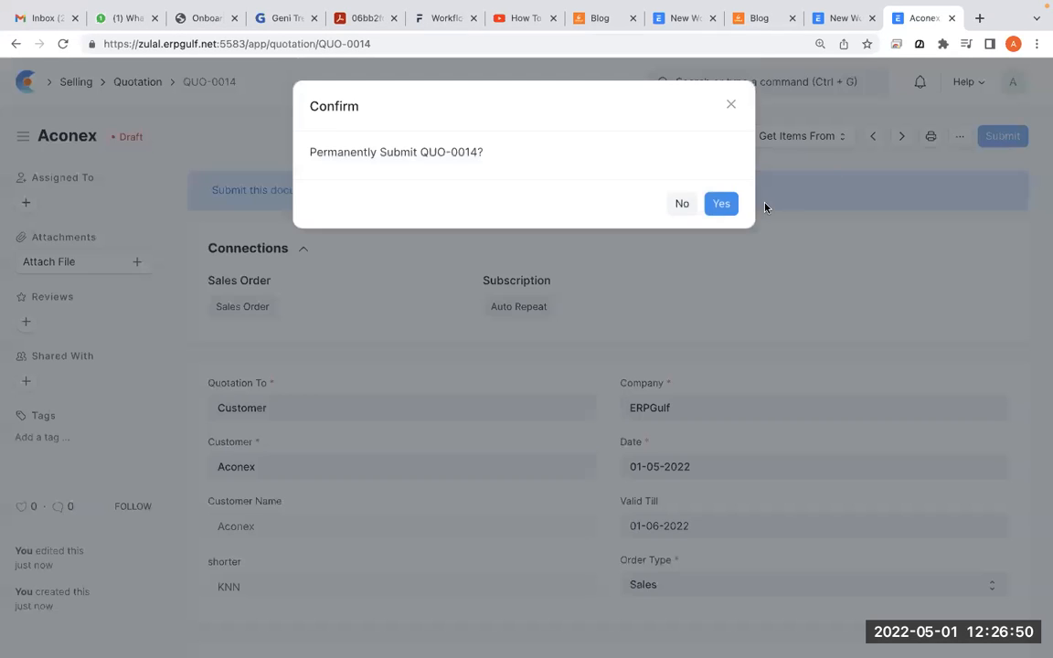
left_click(722, 205)
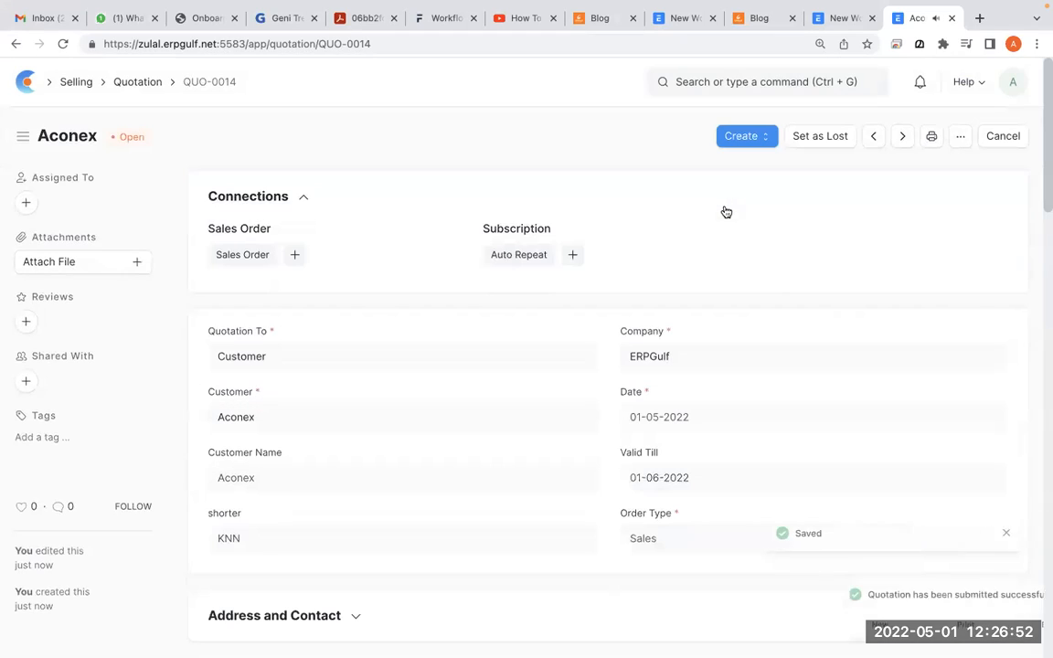
Step: Circle the submitted quotation's Open status with the temporary pen
mouse_move(151, 94)
left_mouse_down()
mouse_move(137, 95)
mouse_move(124, 151)
mouse_move(90, 133)
mouse_move(197, 147)
left_mouse_up()
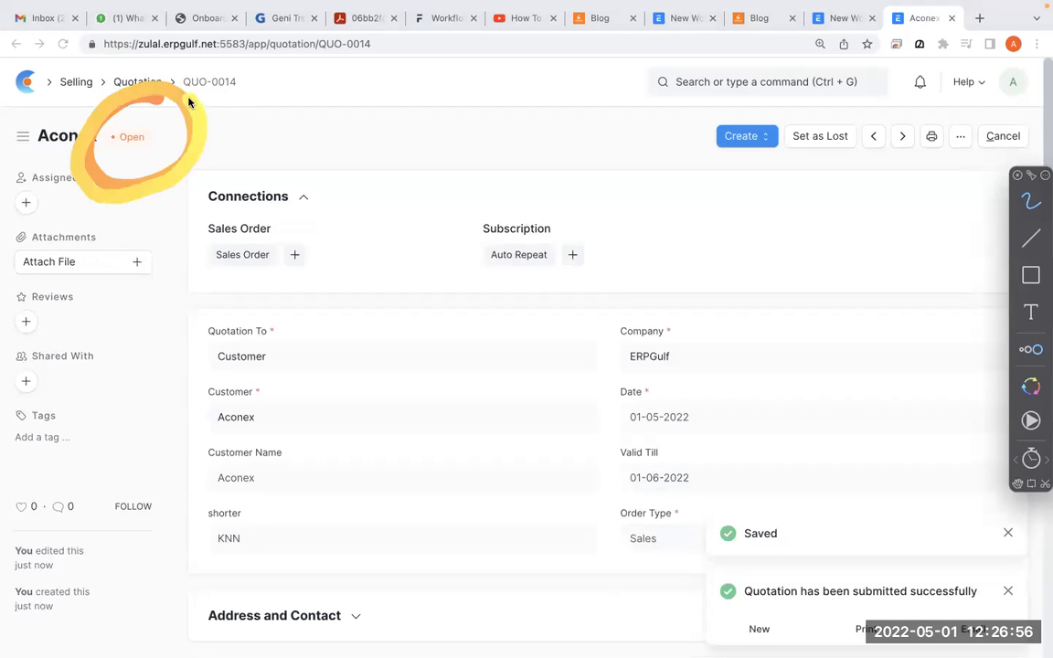
mouse_move(152, 107)
left_mouse_down()
mouse_move(157, 156)
mouse_move(100, 159)
mouse_move(117, 157)
left_mouse_up()
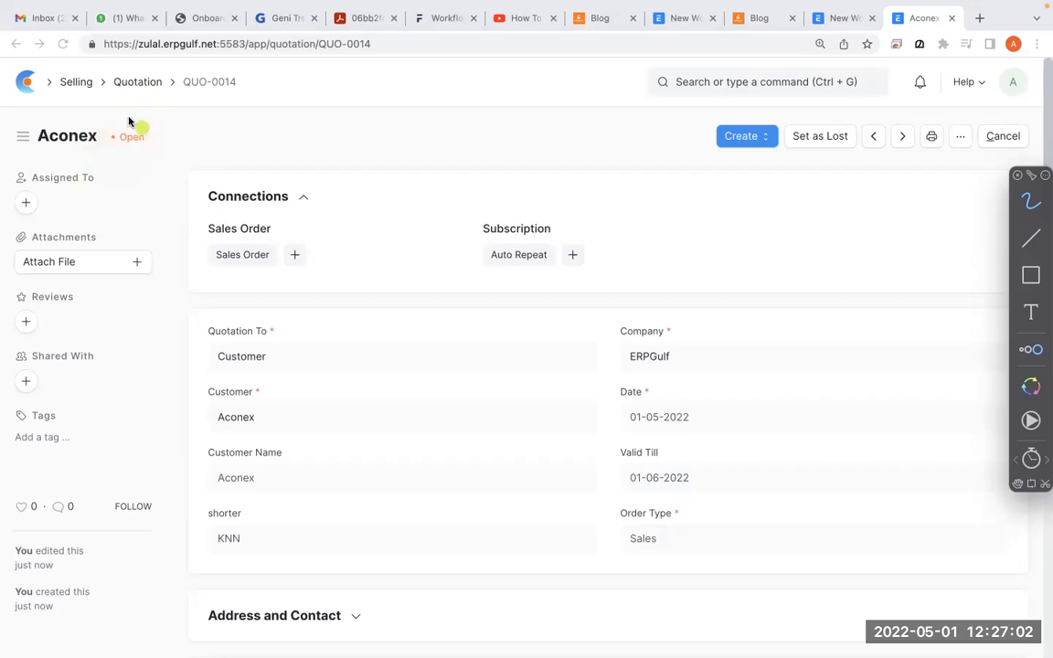
mouse_move(134, 113)
left_mouse_down()
mouse_move(96, 165)
mouse_move(129, 129)
left_mouse_up()
Step: Go back to the Quotation list and mark the Open statuses with the temporary pen, circling the newest Aconex record's
left_click(140, 85)
key("super+shift+a")
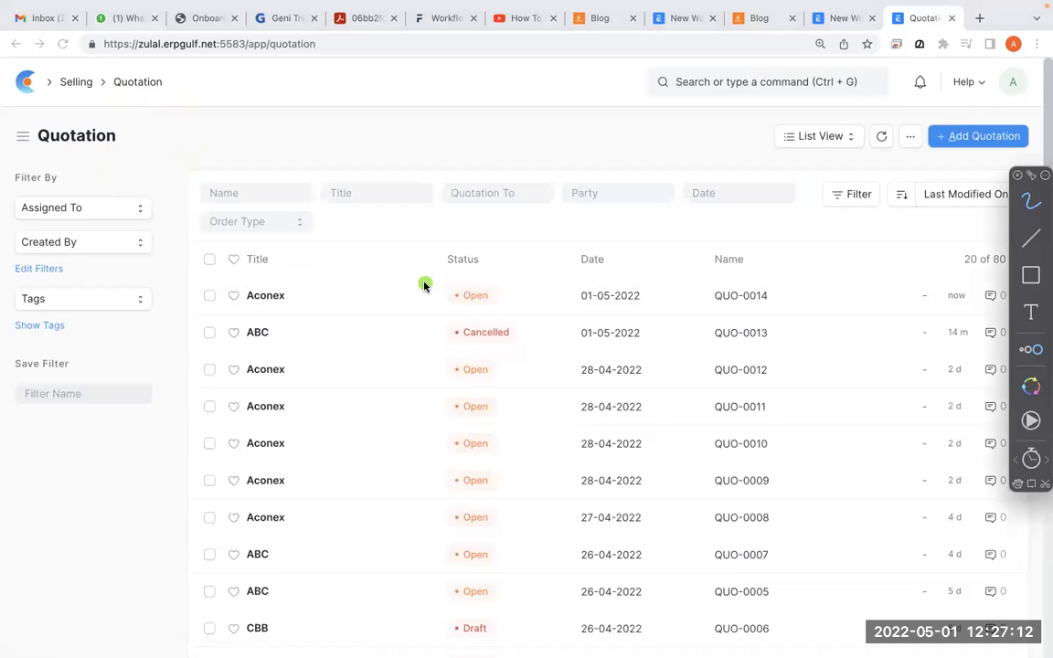
left_click_drag(491, 250, 457, 239)
left_click_drag(465, 306, 485, 300)
left_click_drag(523, 426, 478, 485)
left_click_drag(497, 315, 497, 333)
left_click(495, 376)
left_click_drag(485, 467, 489, 566)
left_click_drag(445, 344, 554, 527)
mouse_move(486, 256)
left_mouse_down()
mouse_move(427, 299)
mouse_move(450, 242)
left_mouse_up()
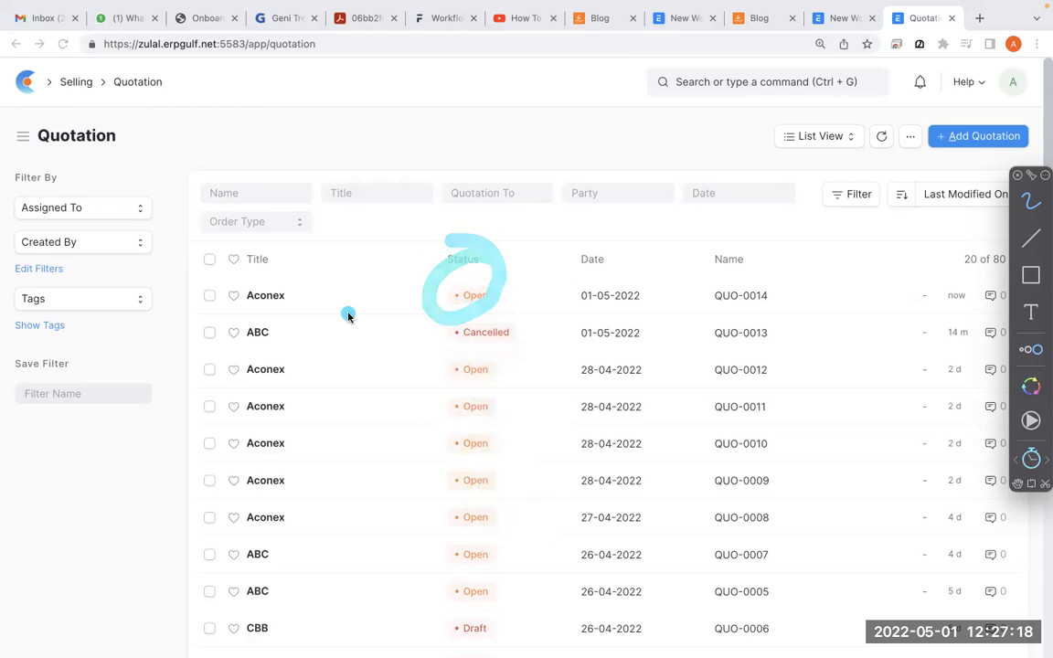
Step: Open the submitted Aconex quotation dated 01-05-2022 and cancel it permanently
left_click(266, 296)
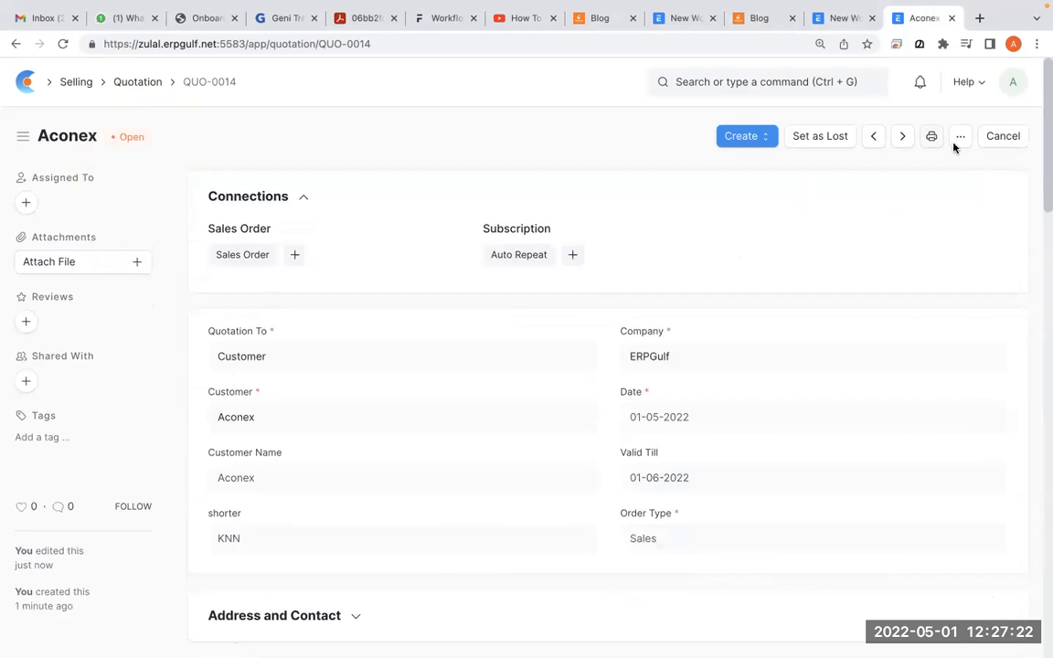
left_click(1003, 137)
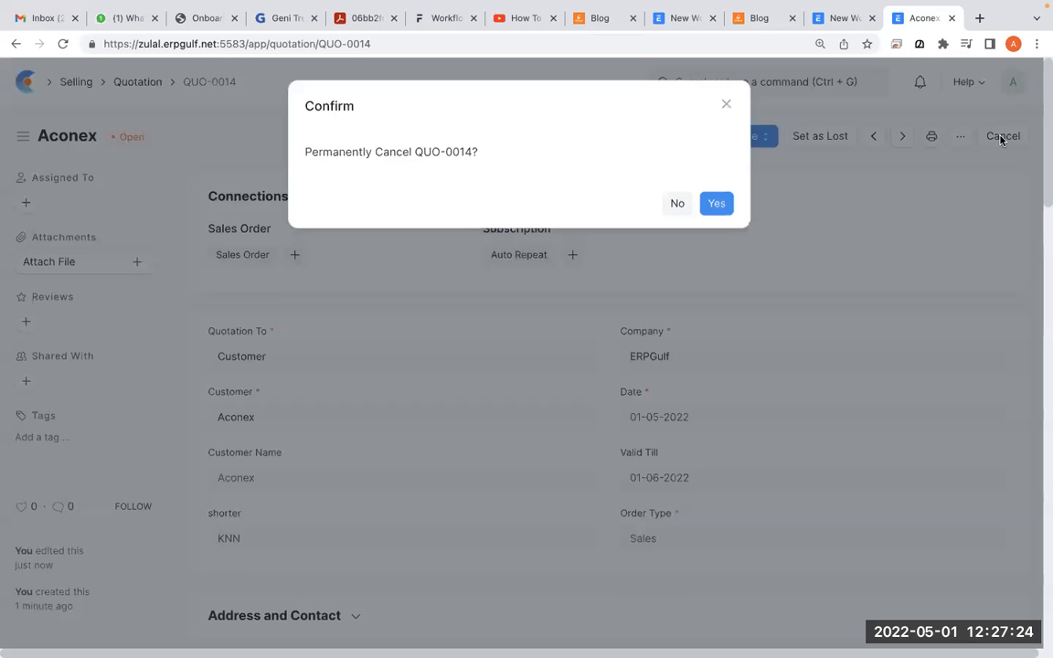
left_click(722, 203)
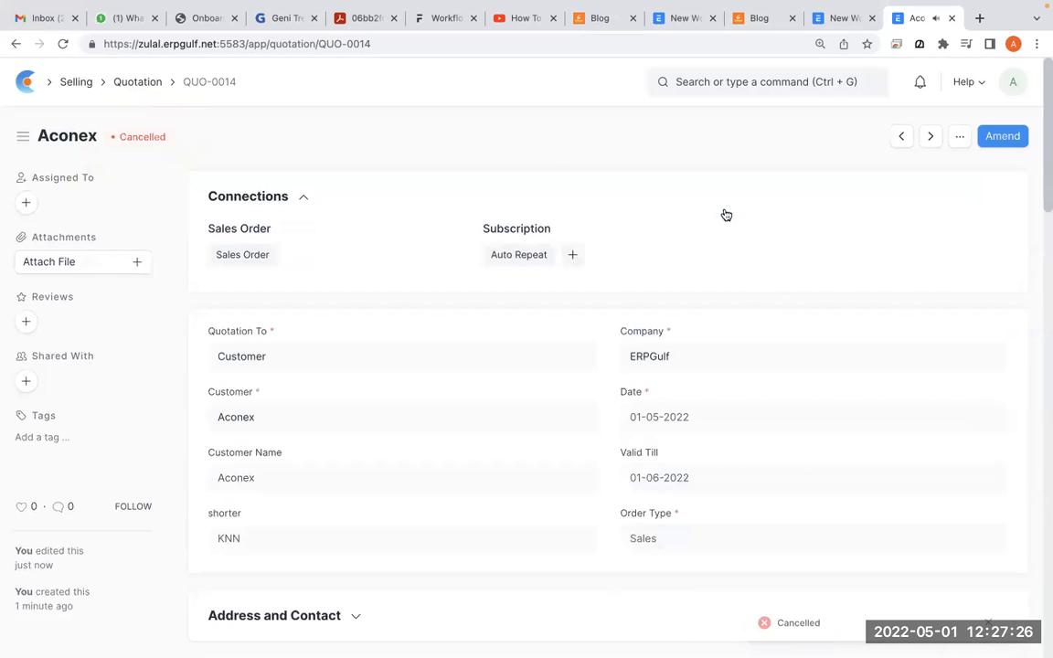
Step: Reopen the newest Aconex quotation from the Quotation list, circle its Cancelled status, and return to the list
left_click(129, 82)
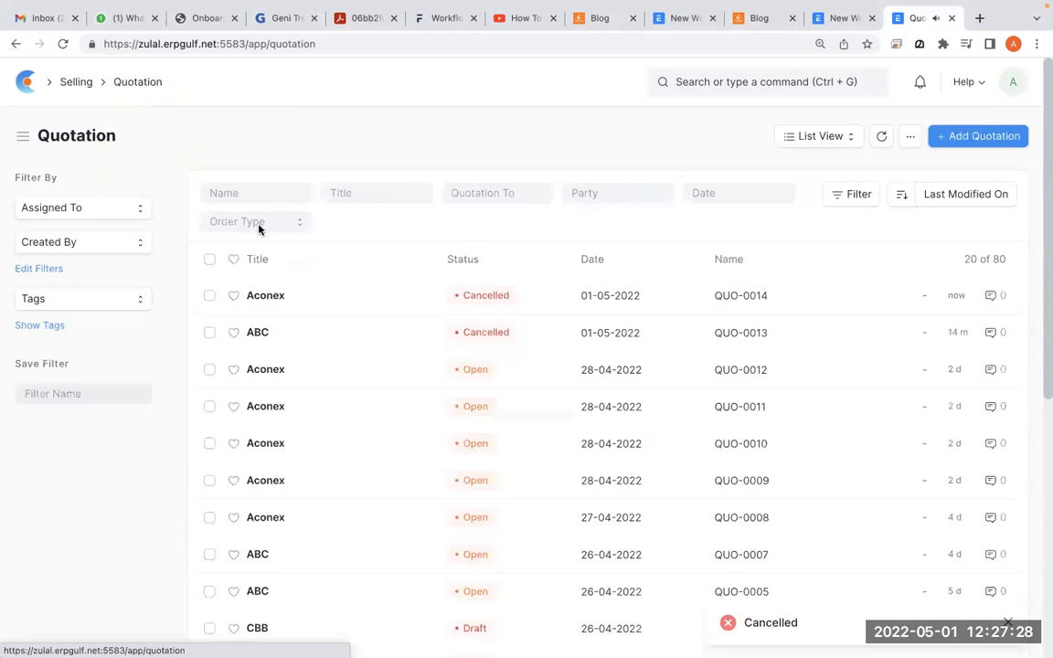
left_click(265, 296)
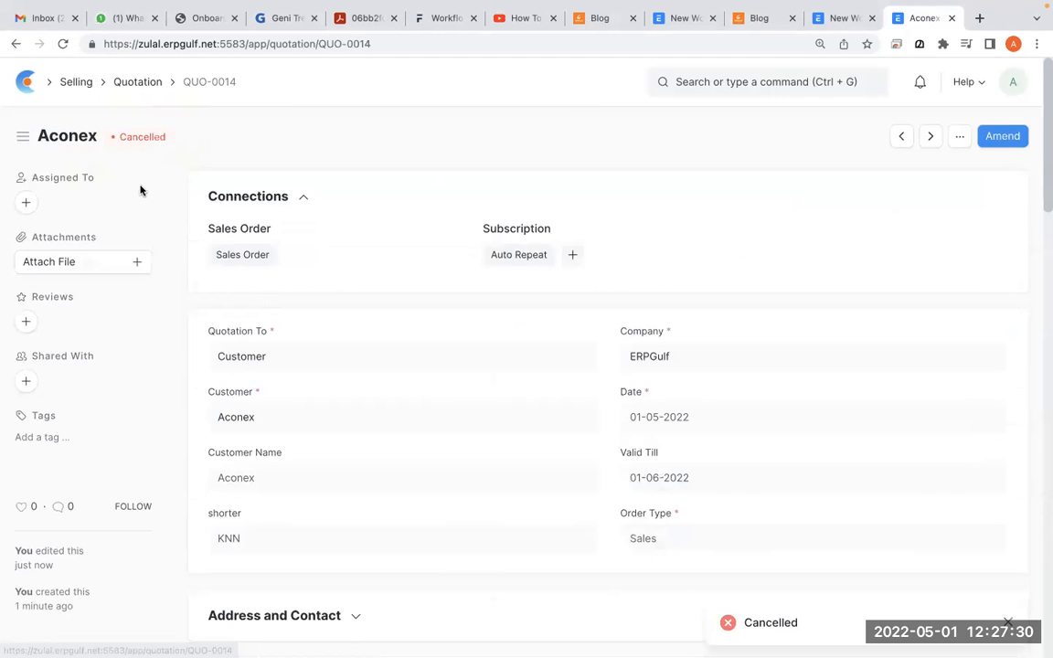
mouse_move(187, 117)
left_mouse_down()
mouse_move(74, 117)
mouse_move(190, 123)
mouse_move(64, 137)
left_mouse_up()
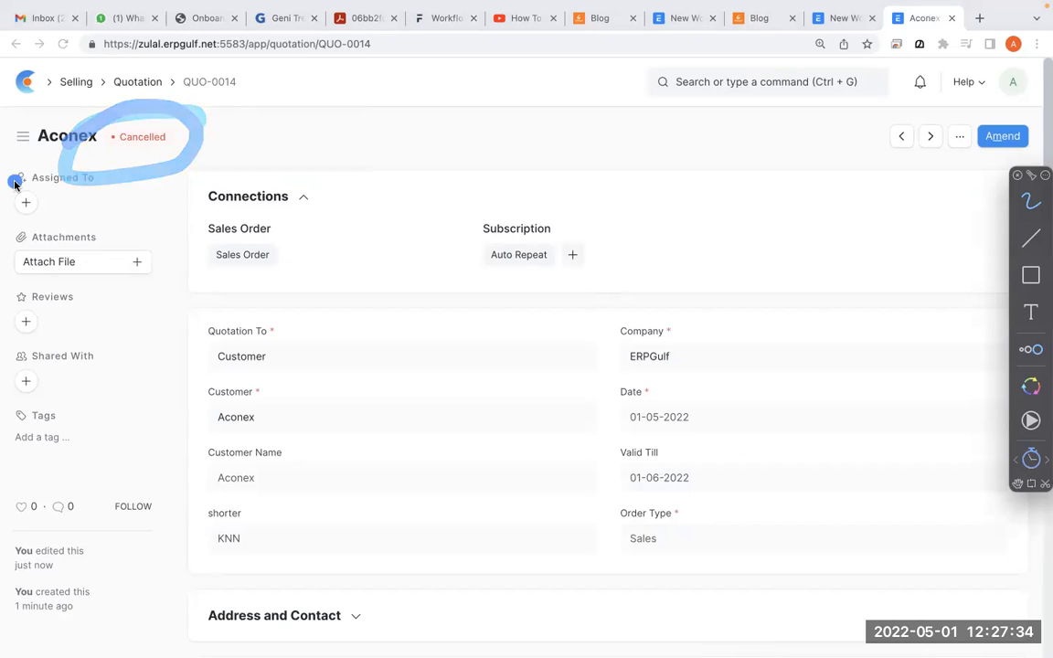
key("Escape")
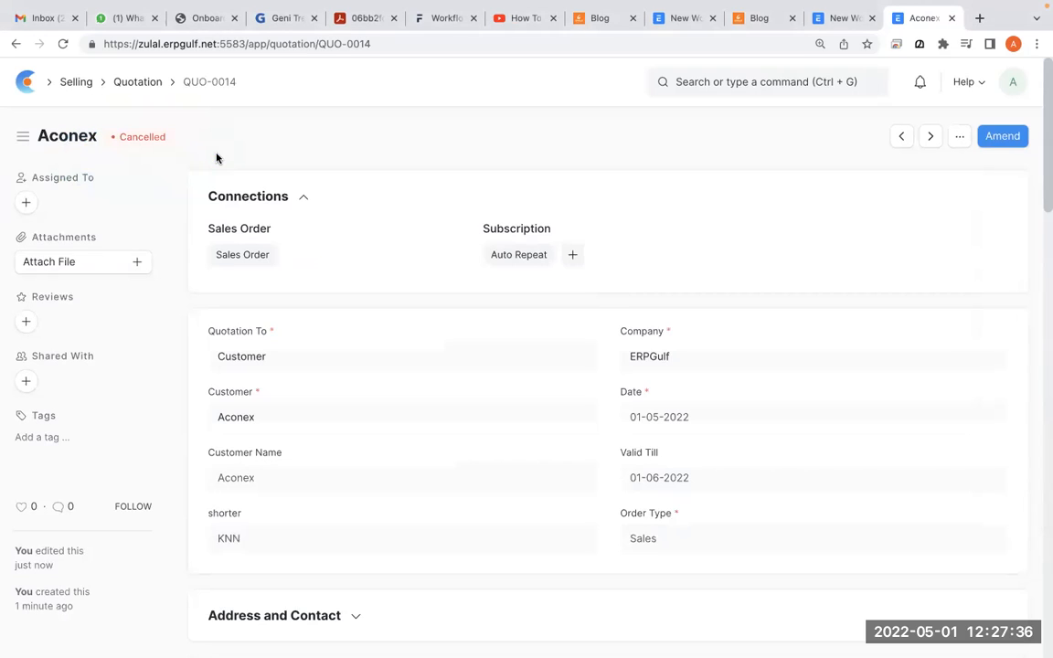
left_click(16, 43)
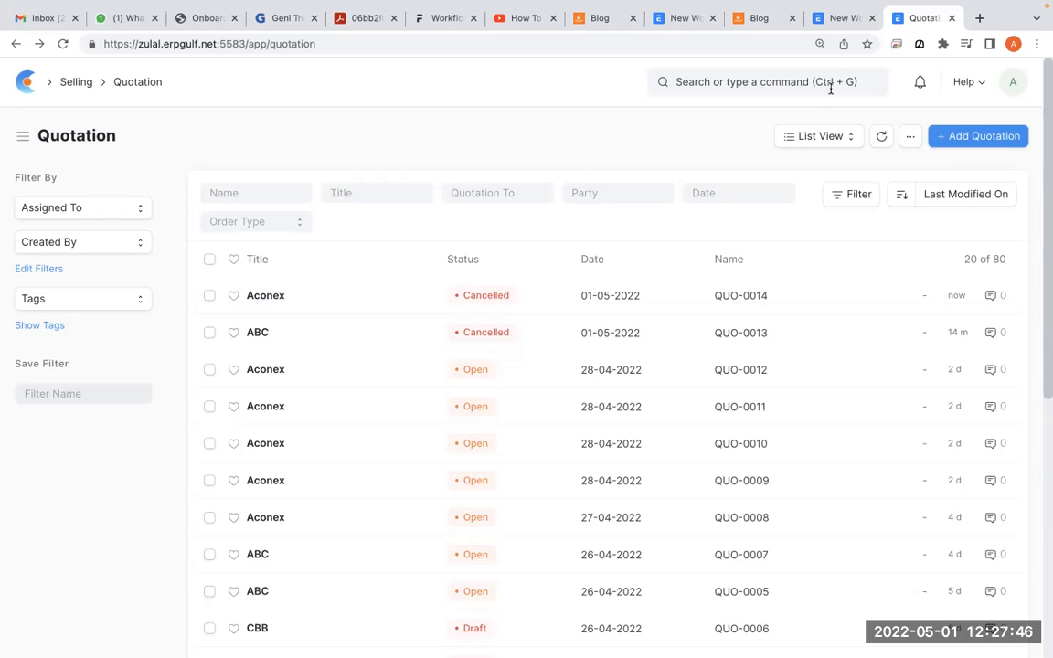
Step: Review the new workflow form's name, document type and options, down to its Document States table
left_click(841, 22)
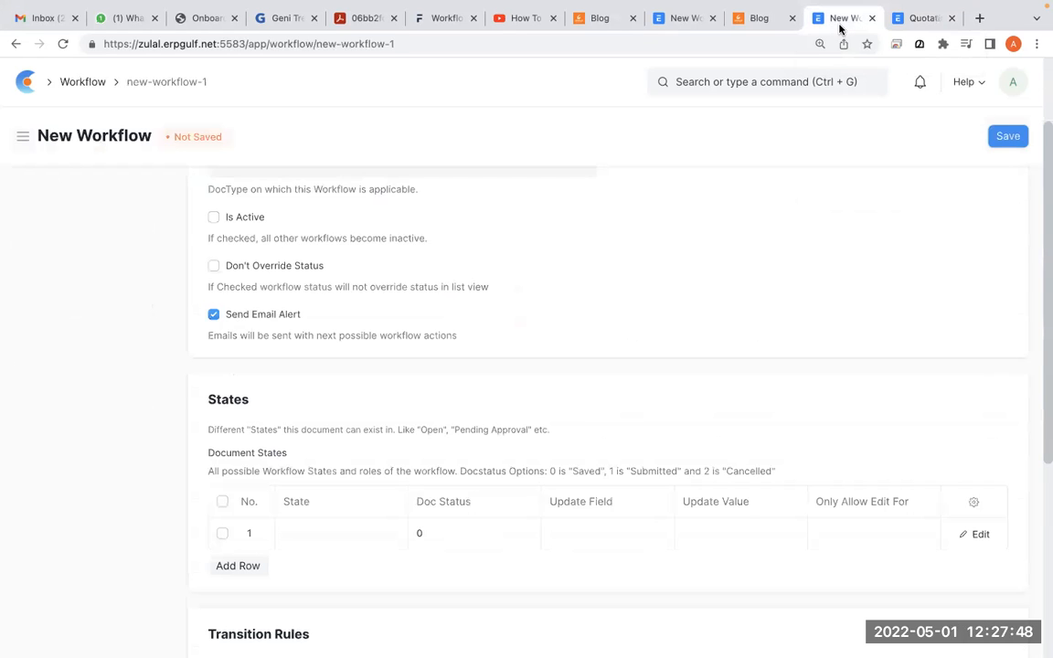
scroll(634, 347, "up", 2)
scroll(634, 347, "down", 1)
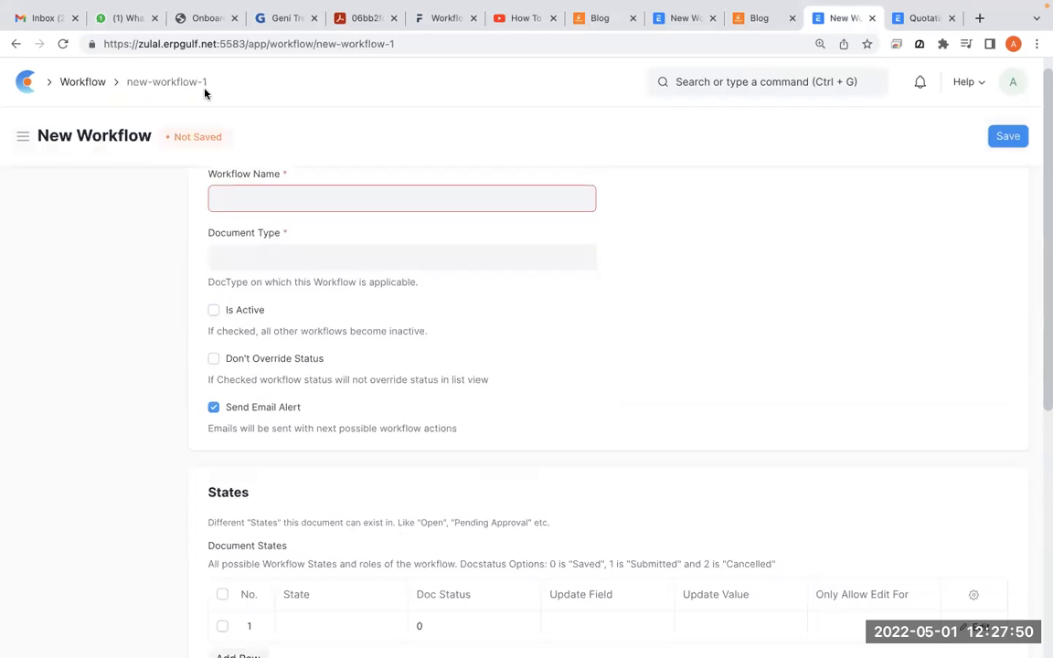
scroll(447, 468, "down", 4)
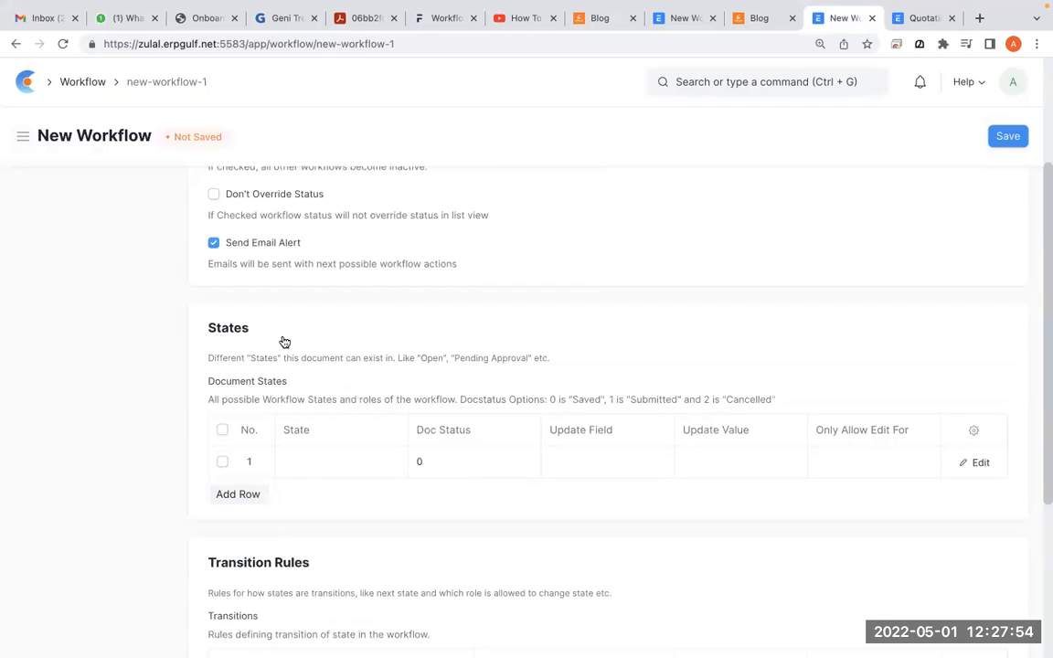
Step: Return to the Quotation list and open the Purchase Order list through a search for purchase
left_click(912, 17)
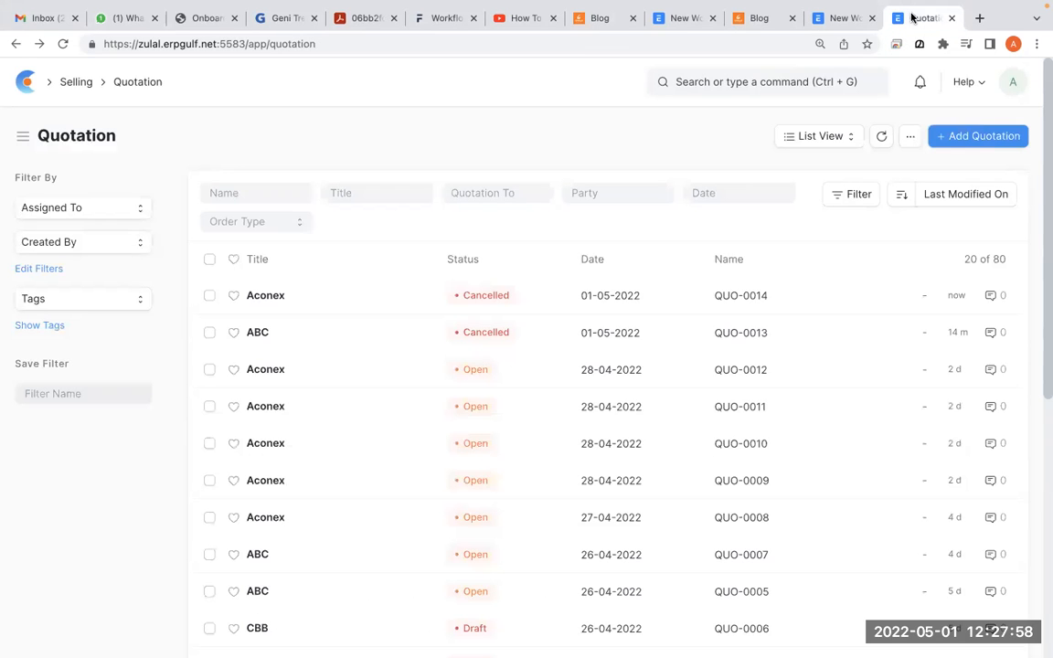
left_click(814, 79)
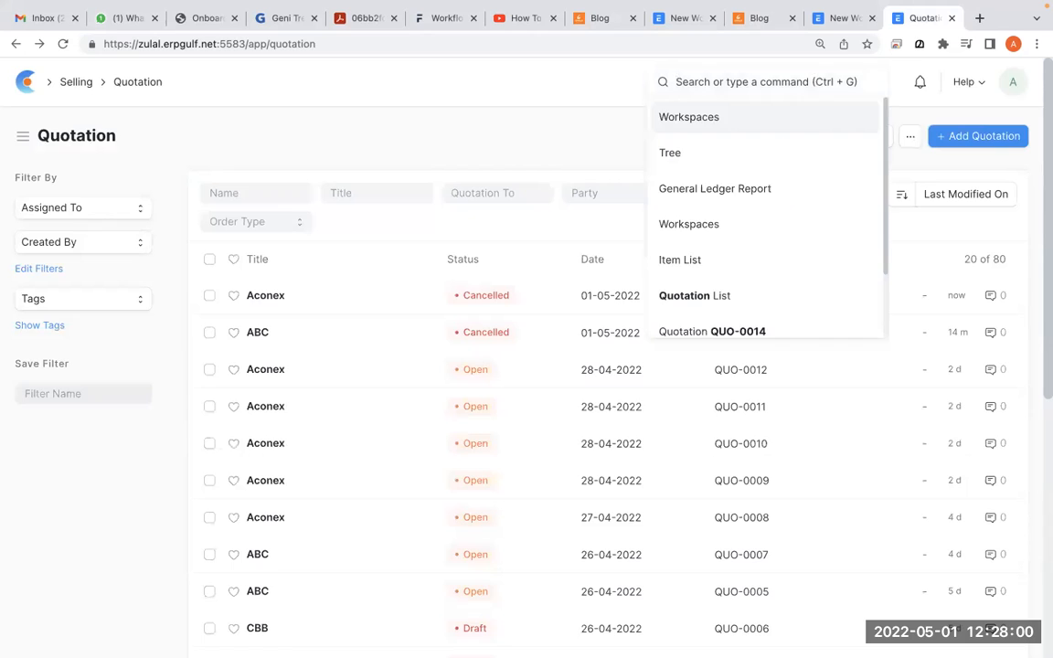
type("purchase")
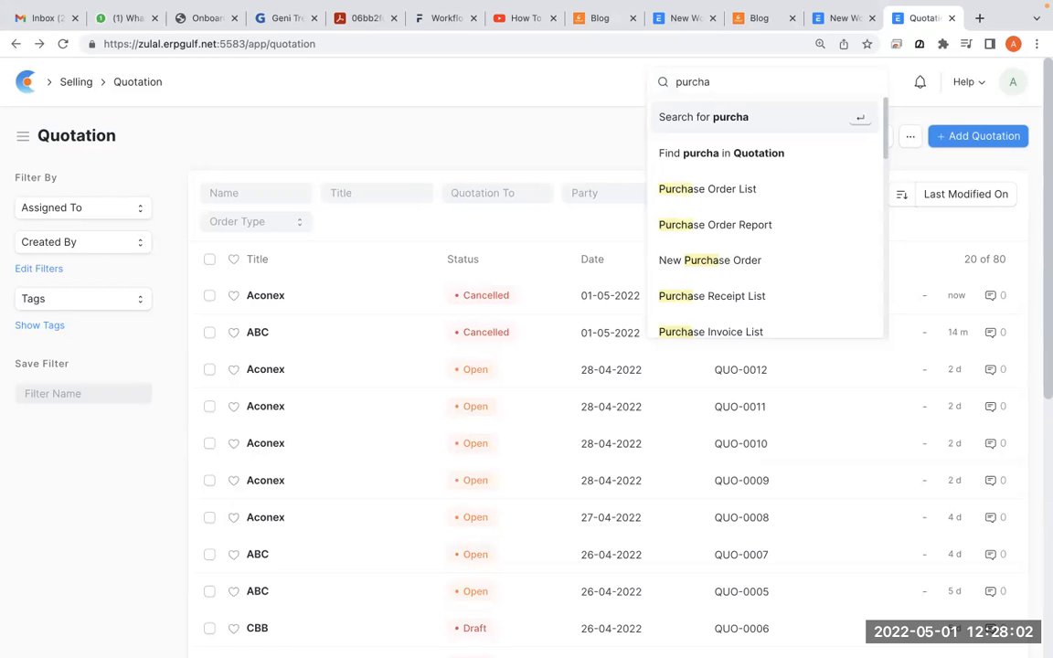
left_click(771, 189)
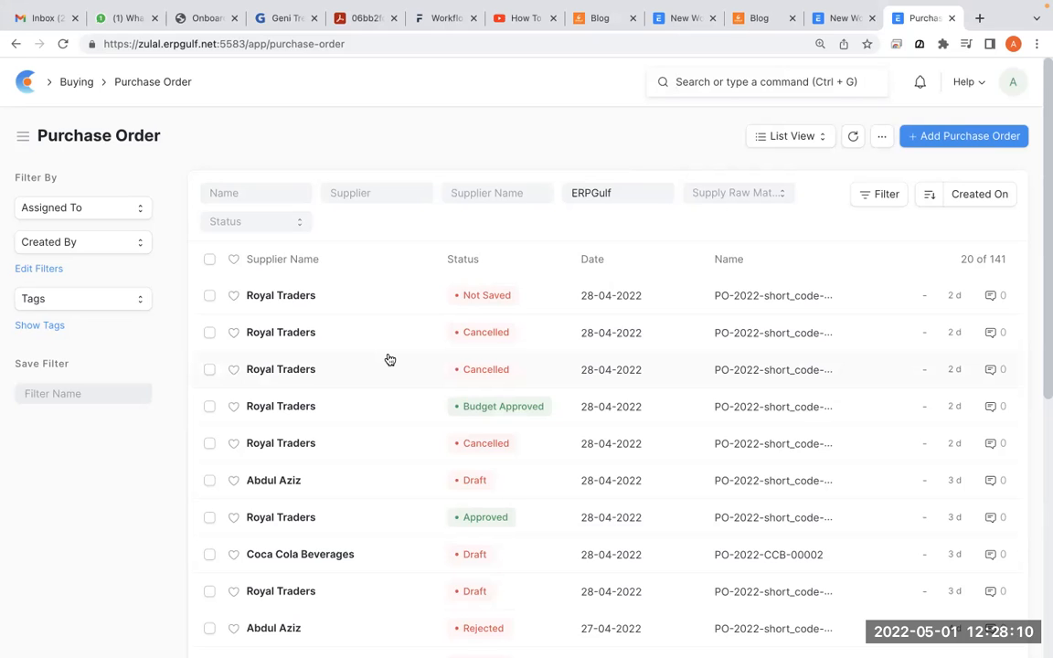
Step: Switch to the whiteboard app, open blank page 7 and write PO in red with a downward arrow beneath it
key("super+Tab")
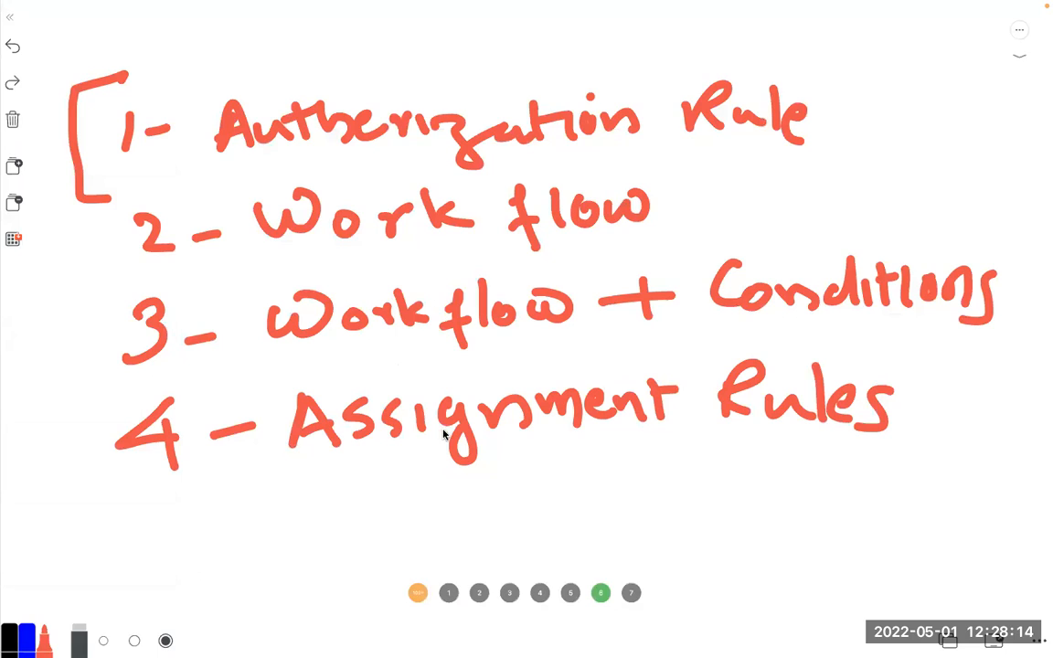
left_click(448, 593)
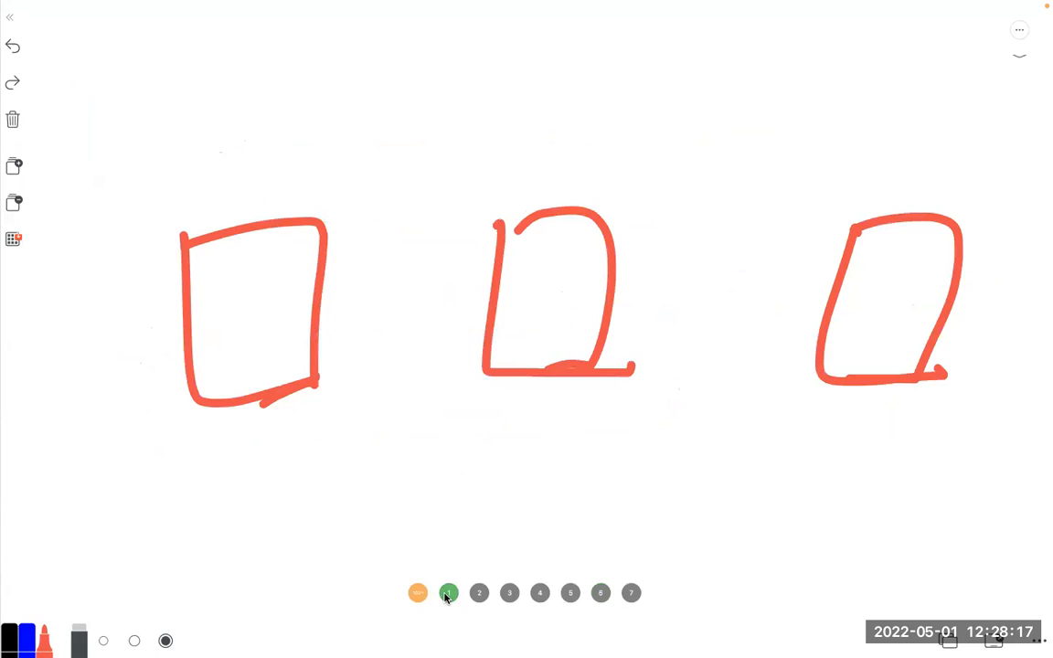
left_click(632, 593)
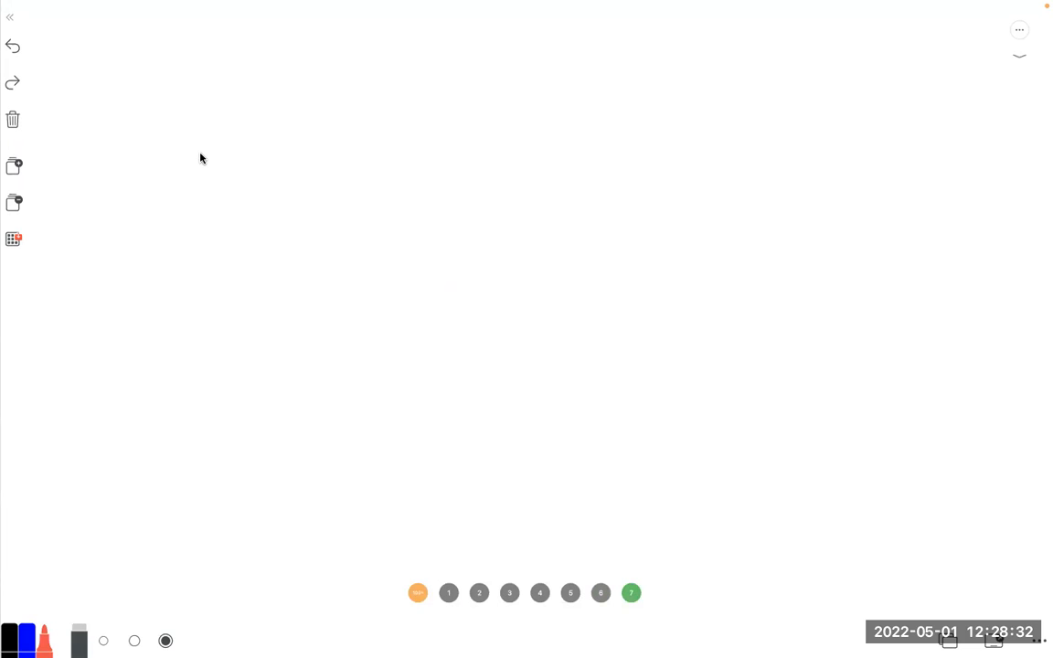
left_click_drag(186, 135, 197, 155)
mouse_move(240, 120)
left_mouse_down()
mouse_move(271, 141)
mouse_move(214, 124)
left_mouse_up()
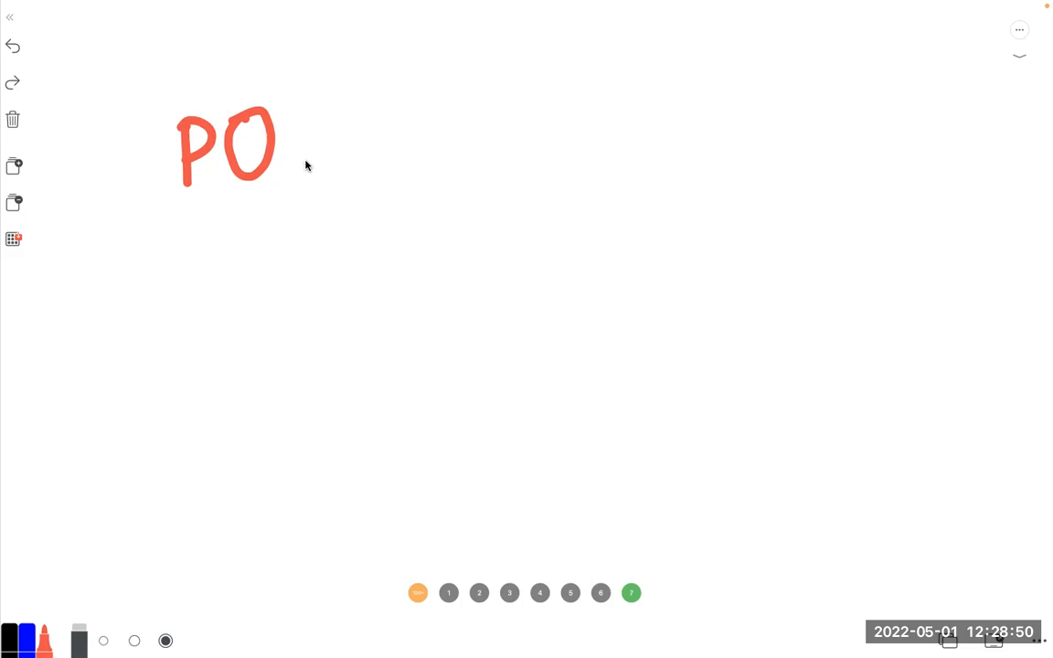
mouse_move(227, 199)
left_mouse_down()
mouse_move(237, 321)
mouse_move(263, 281)
left_mouse_up()
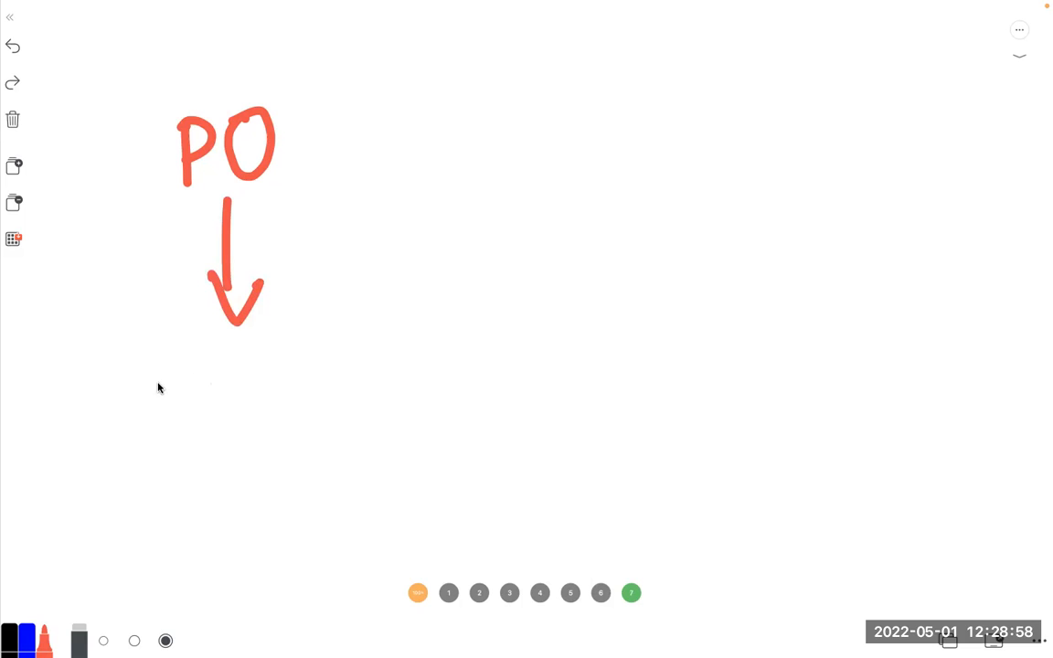
Step: Write Submit under the PO arrow, followed by another downward arrow leading to Cancel
left_click_drag(167, 346, 165, 411)
mouse_move(174, 356)
left_mouse_down()
mouse_move(193, 349)
mouse_move(167, 428)
left_mouse_up()
mouse_move(224, 370)
left_mouse_down()
mouse_move(276, 381)
mouse_move(289, 402)
mouse_move(328, 391)
left_mouse_up()
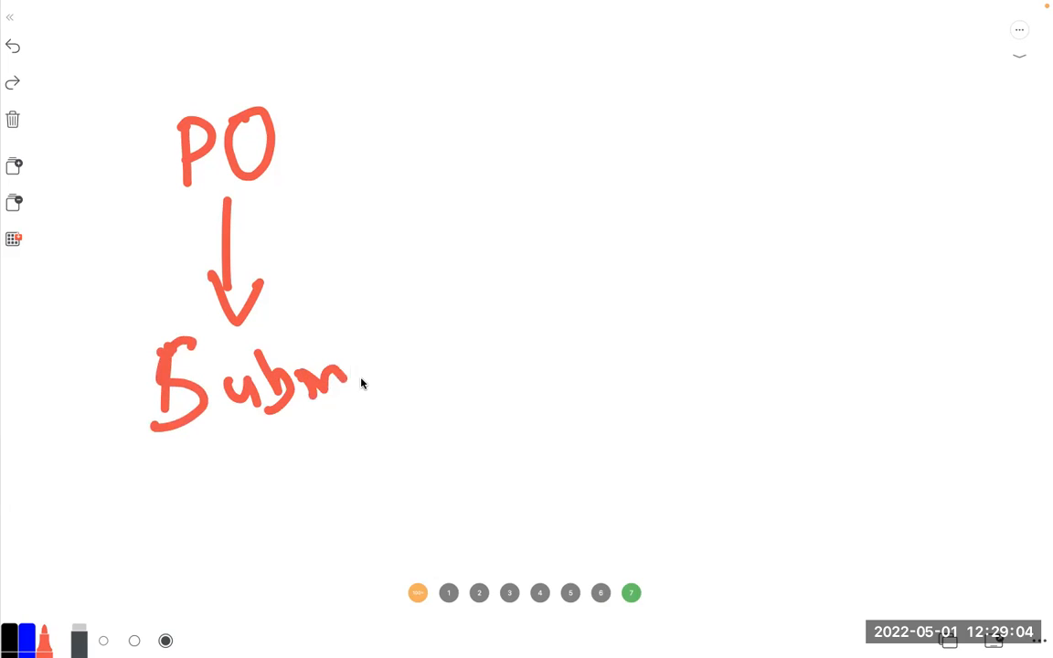
mouse_move(270, 440)
left_mouse_down()
mouse_move(285, 503)
mouse_move(313, 475)
left_mouse_up()
mouse_move(262, 538)
left_mouse_down()
mouse_move(274, 587)
mouse_move(313, 564)
mouse_move(342, 580)
left_mouse_up()
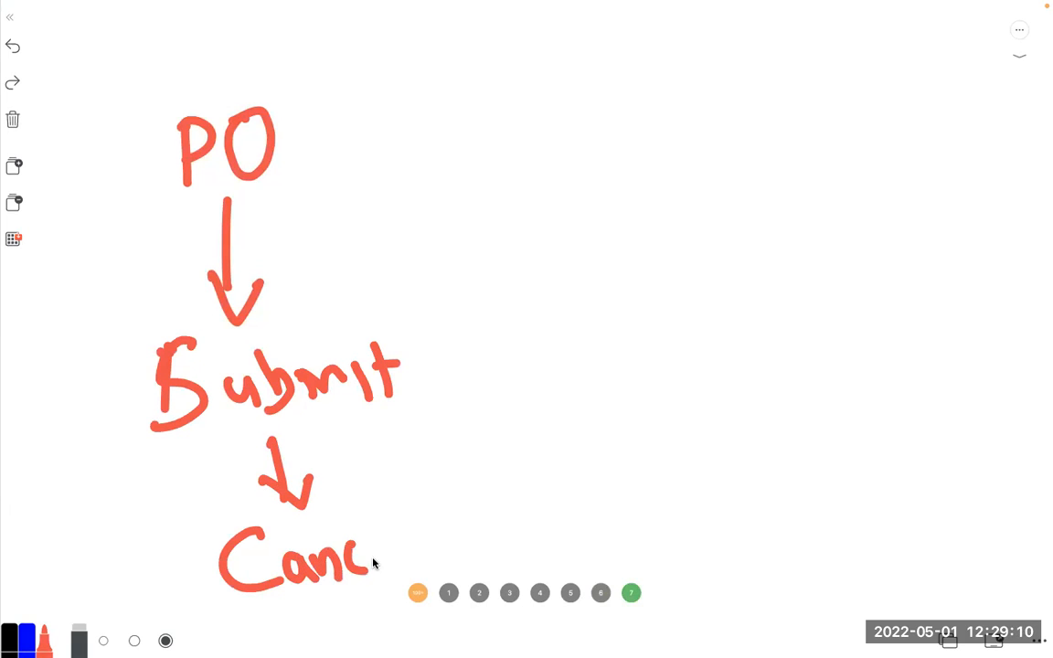
left_click_drag(395, 559, 421, 563)
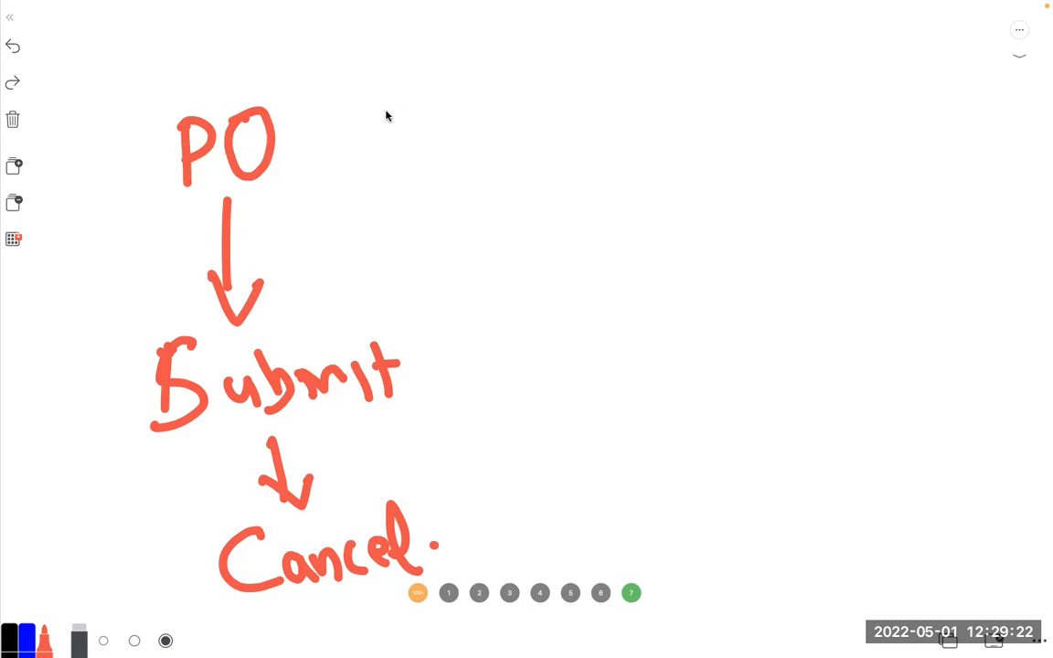
Step: Write 1M beside PO and draw a rightward arrow branching off the PO-to-Submit arrow
left_click_drag(448, 128, 450, 143)
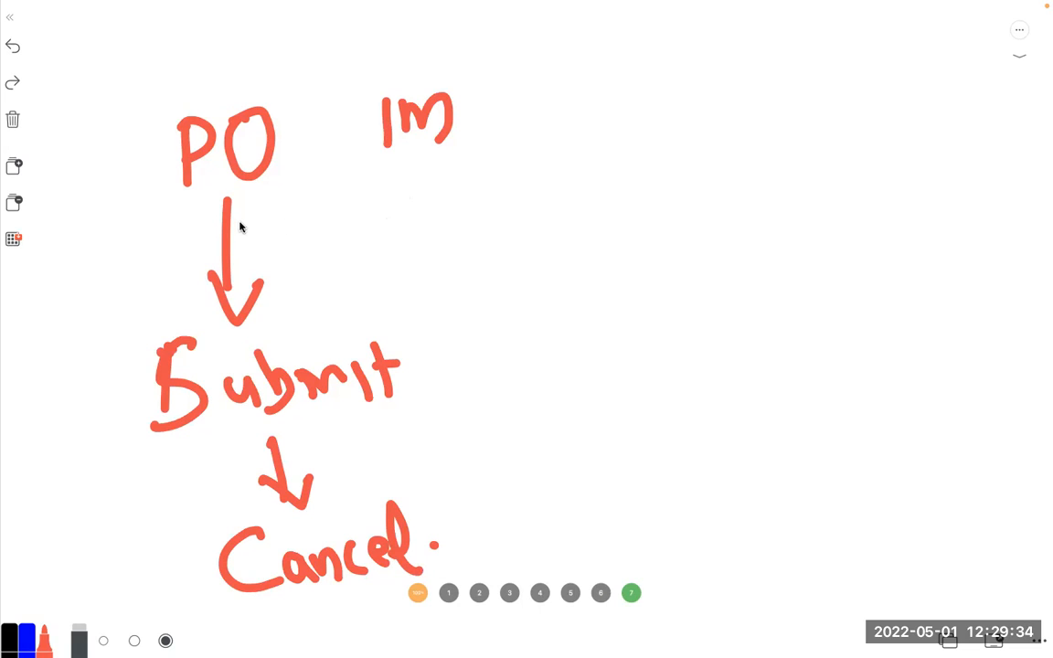
left_click_drag(232, 224, 460, 209)
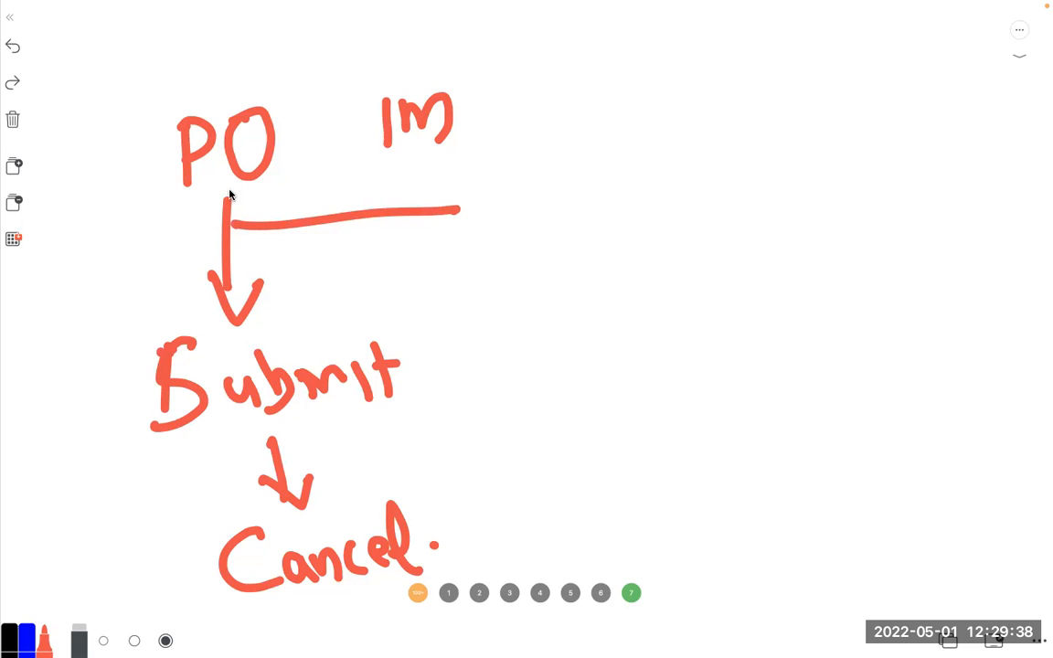
left_click_drag(451, 191, 443, 244)
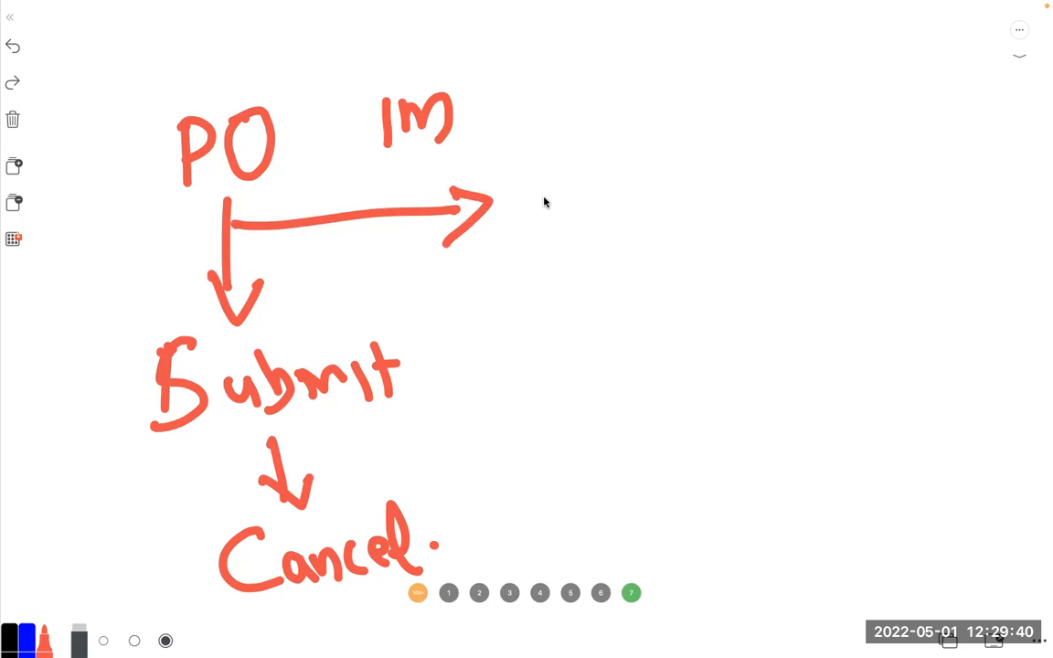
Step: Write Accounts Manager at the branch arrow's end with Budget Approval beneath it, and bracket Budget Approval
left_click_drag(534, 230, 571, 229)
mouse_move(629, 194)
left_mouse_down()
mouse_move(679, 218)
mouse_move(705, 185)
mouse_move(719, 217)
left_mouse_up()
mouse_move(807, 214)
left_mouse_down()
mouse_move(865, 207)
mouse_move(923, 172)
mouse_move(932, 221)
left_mouse_up()
left_click_drag(989, 174, 994, 168)
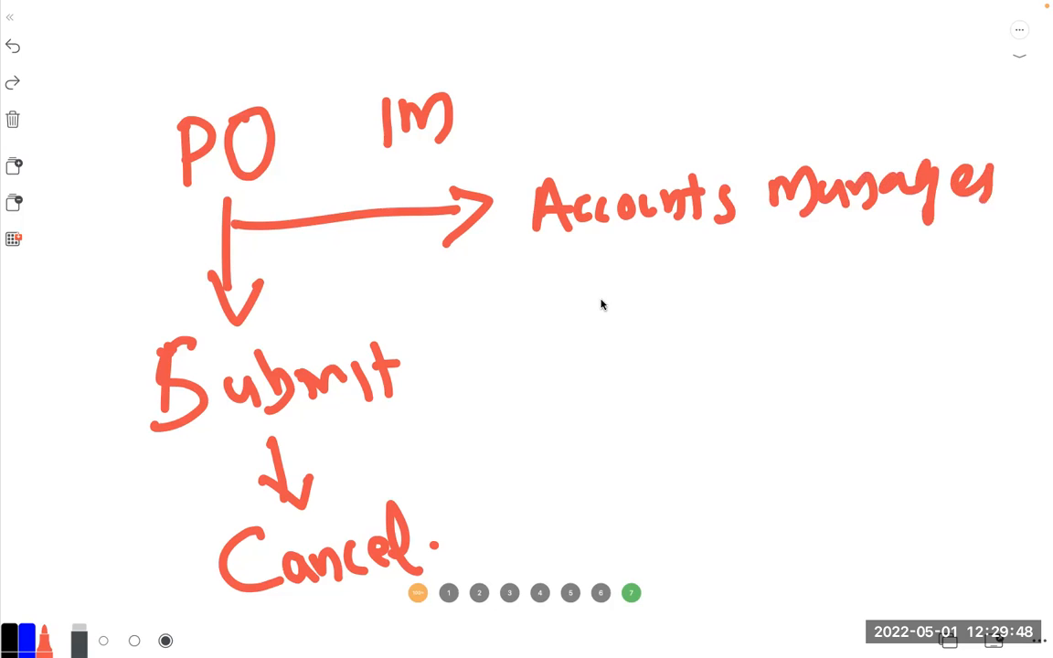
mouse_move(544, 260)
left_mouse_down()
mouse_move(568, 282)
mouse_move(639, 259)
mouse_move(726, 280)
mouse_move(757, 266)
mouse_move(880, 270)
mouse_move(940, 254)
mouse_move(950, 240)
mouse_move(1013, 248)
mouse_move(1048, 207)
mouse_move(1033, 263)
left_mouse_up()
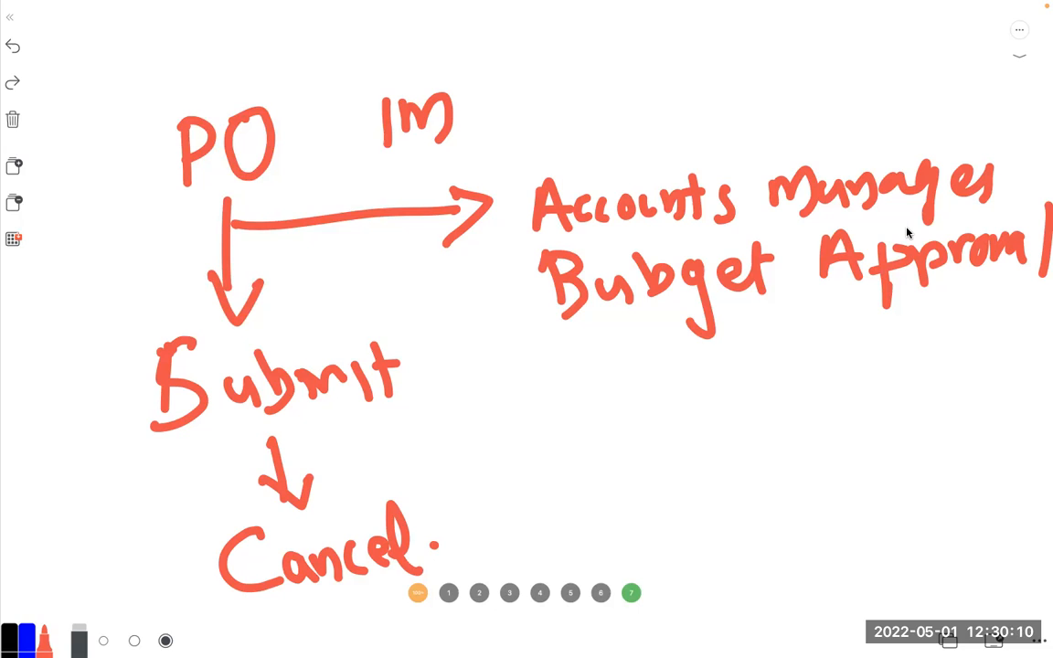
mouse_move(533, 241)
left_mouse_down()
mouse_move(514, 357)
mouse_move(626, 348)
left_mouse_up()
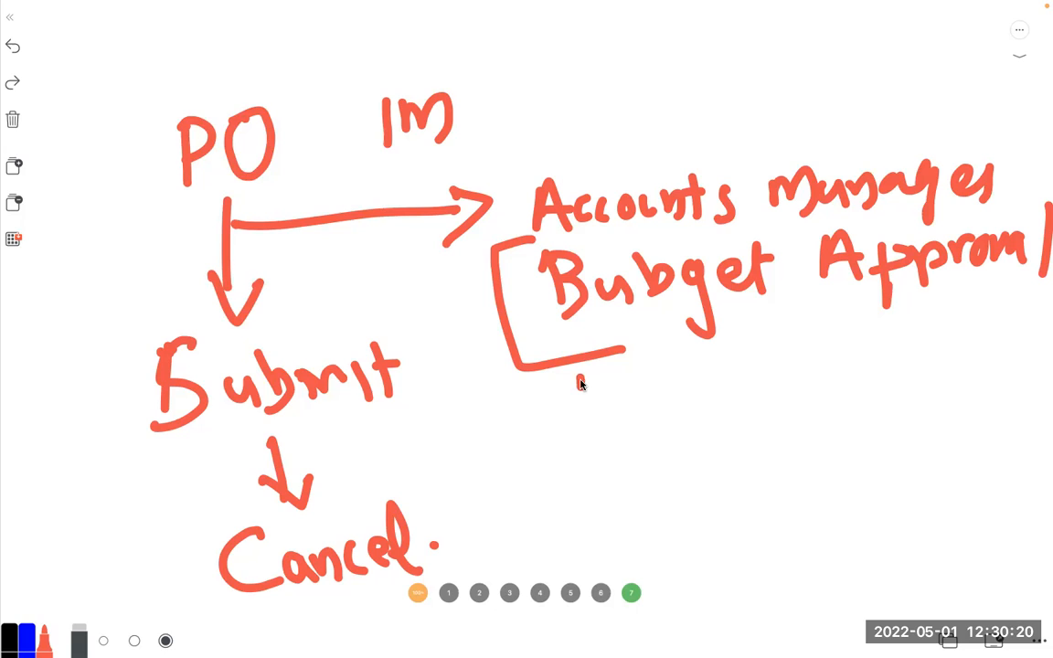
Step: Write Discount Appr. below the Budget Approval line
left_click_drag(583, 378, 596, 441)
left_click_drag(583, 378, 600, 439)
left_click_drag(651, 382, 656, 437)
left_click_drag(693, 388, 669, 433)
mouse_move(731, 395)
left_mouse_down()
mouse_move(729, 423)
mouse_move(758, 399)
mouse_move(797, 395)
mouse_move(828, 413)
left_mouse_up()
left_click_drag(833, 373, 838, 415)
left_click_drag(823, 388, 848, 386)
left_click_drag(882, 359, 882, 369)
left_click_drag(879, 413, 910, 404)
mouse_move(916, 361)
left_mouse_down()
mouse_move(918, 388)
mouse_move(959, 369)
mouse_move(1015, 367)
left_mouse_up()
left_click(1024, 362)
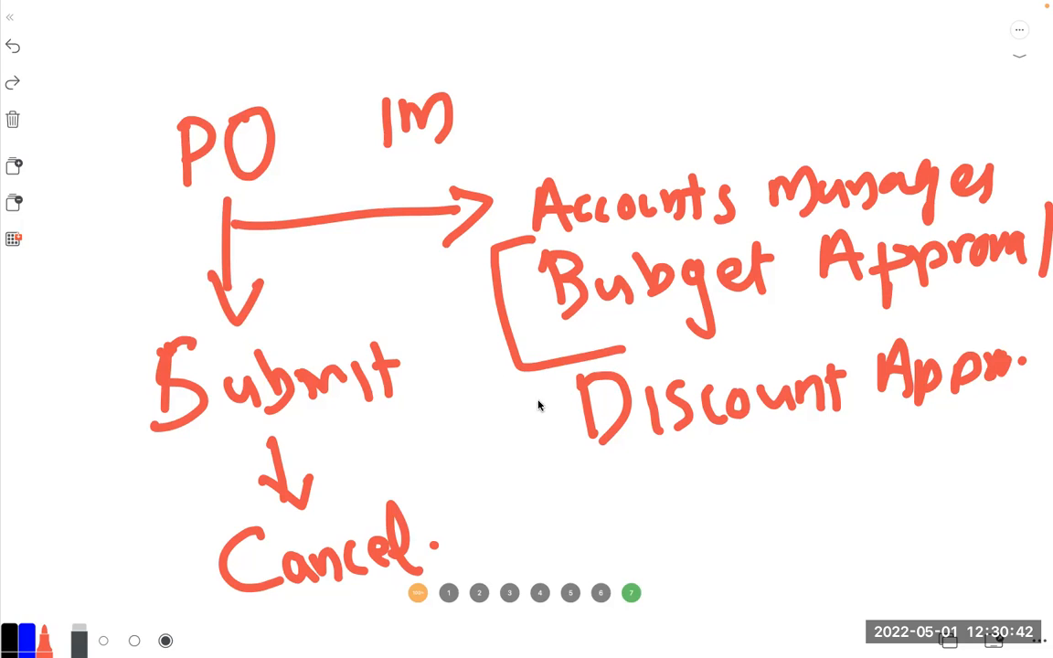
Step: Draw an arrow in front of the discount line and add Store Manager below with its own arrow
mouse_move(514, 418)
left_mouse_down()
mouse_move(543, 412)
mouse_move(558, 441)
left_mouse_up()
mouse_move(528, 515)
left_mouse_down()
mouse_move(585, 499)
mouse_move(592, 524)
left_mouse_up()
mouse_move(646, 466)
left_mouse_down()
mouse_move(630, 480)
mouse_move(654, 517)
left_mouse_up()
mouse_move(676, 465)
left_mouse_down()
mouse_move(691, 518)
mouse_move(704, 476)
left_mouse_up()
left_click_drag(716, 474, 718, 474)
mouse_move(745, 475)
left_mouse_down()
mouse_move(764, 491)
mouse_move(747, 515)
mouse_move(942, 489)
left_mouse_up()
mouse_move(982, 454)
left_mouse_down()
mouse_move(996, 447)
mouse_move(1022, 477)
mouse_move(1041, 439)
left_mouse_up()
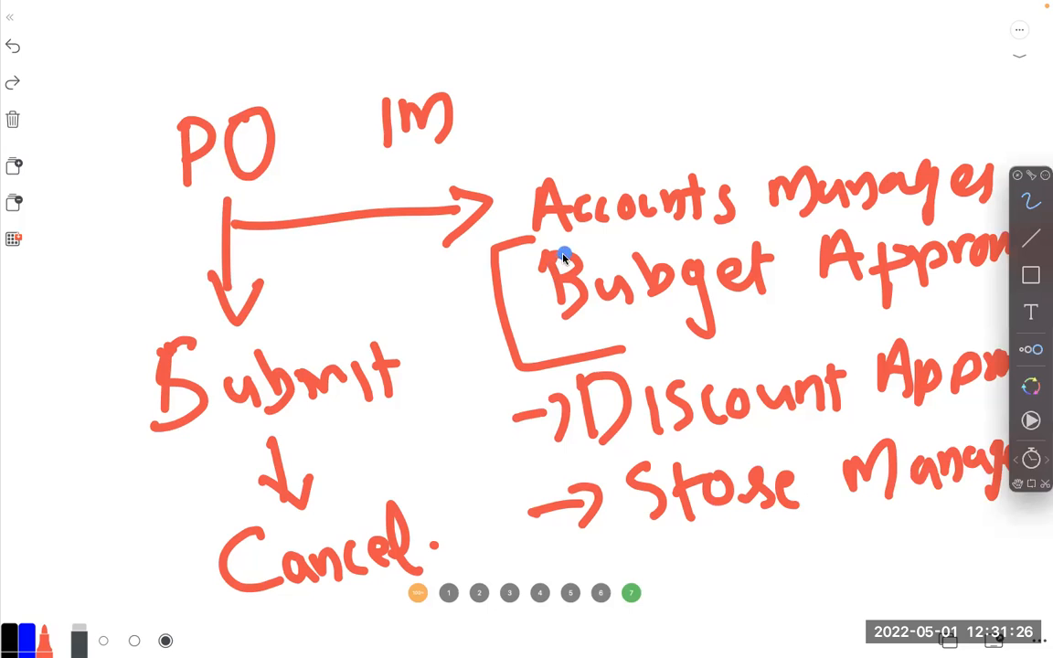
Step: Circle the beginnings of Budget, Discount and Store in turn with the temporary pen
mouse_move(561, 236)
left_mouse_down()
mouse_move(594, 336)
mouse_move(520, 284)
left_mouse_up()
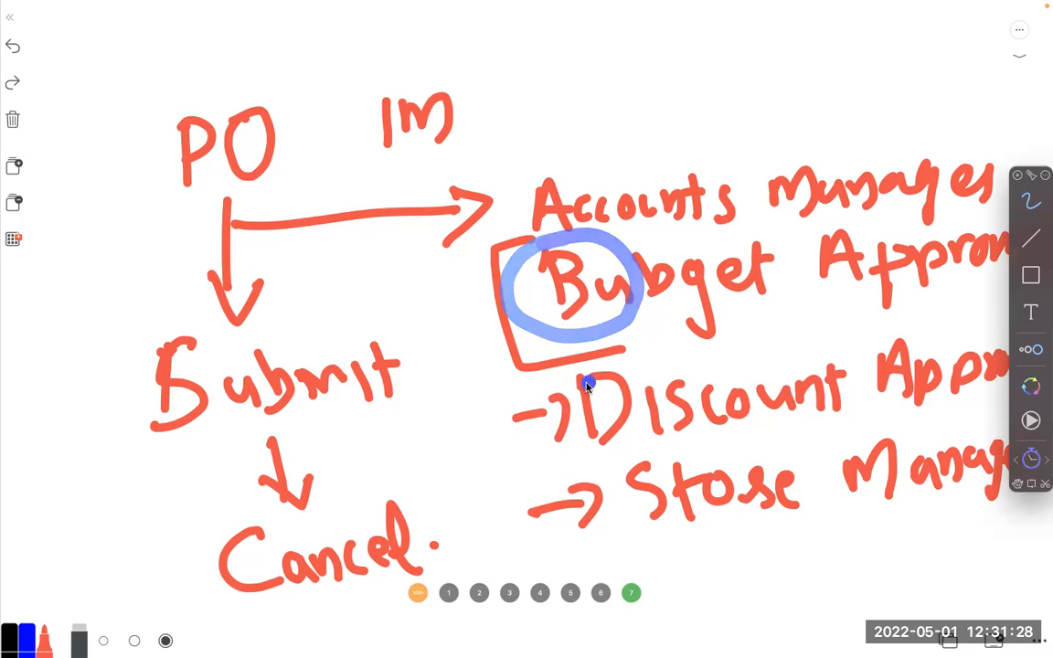
mouse_move(635, 348)
left_mouse_down()
mouse_move(571, 437)
mouse_move(592, 345)
left_mouse_up()
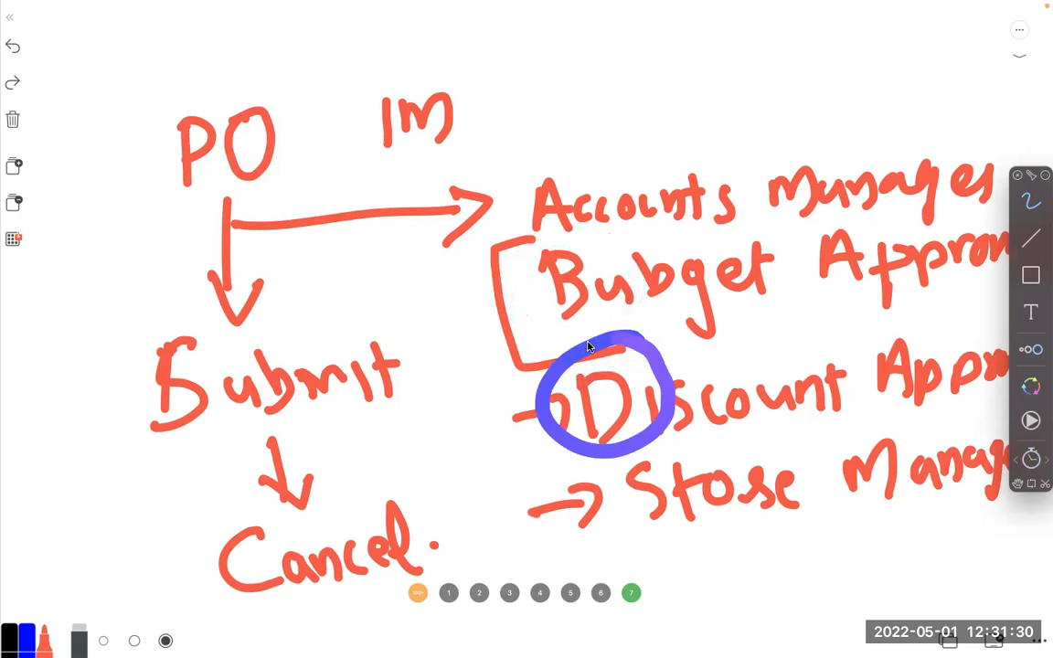
mouse_move(677, 445)
left_mouse_down()
mouse_move(742, 548)
mouse_move(631, 450)
left_mouse_up()
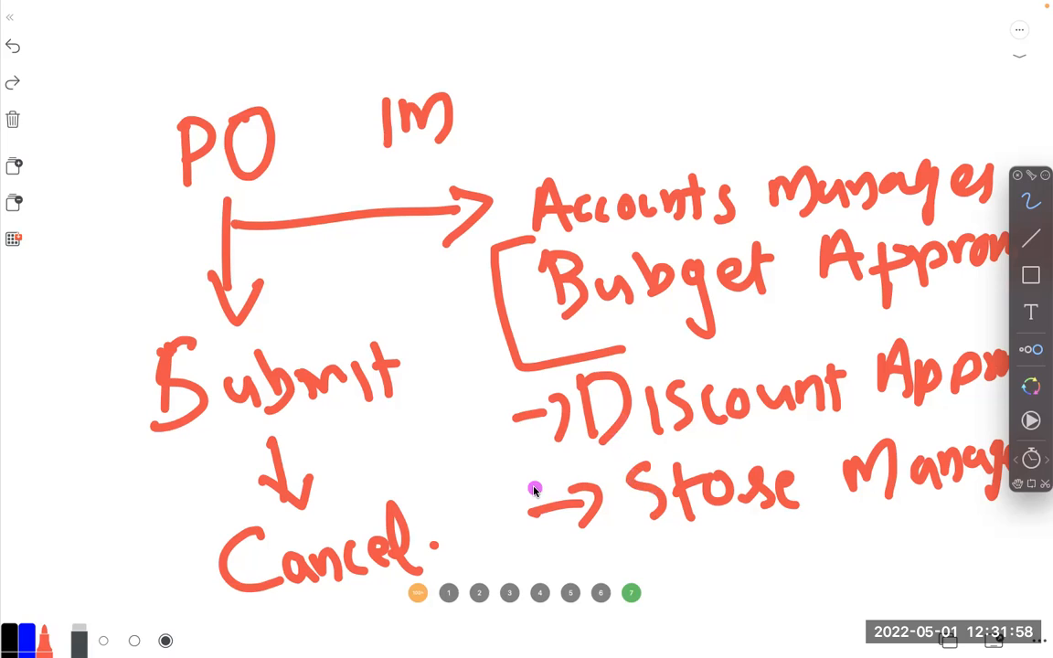
key("Escape")
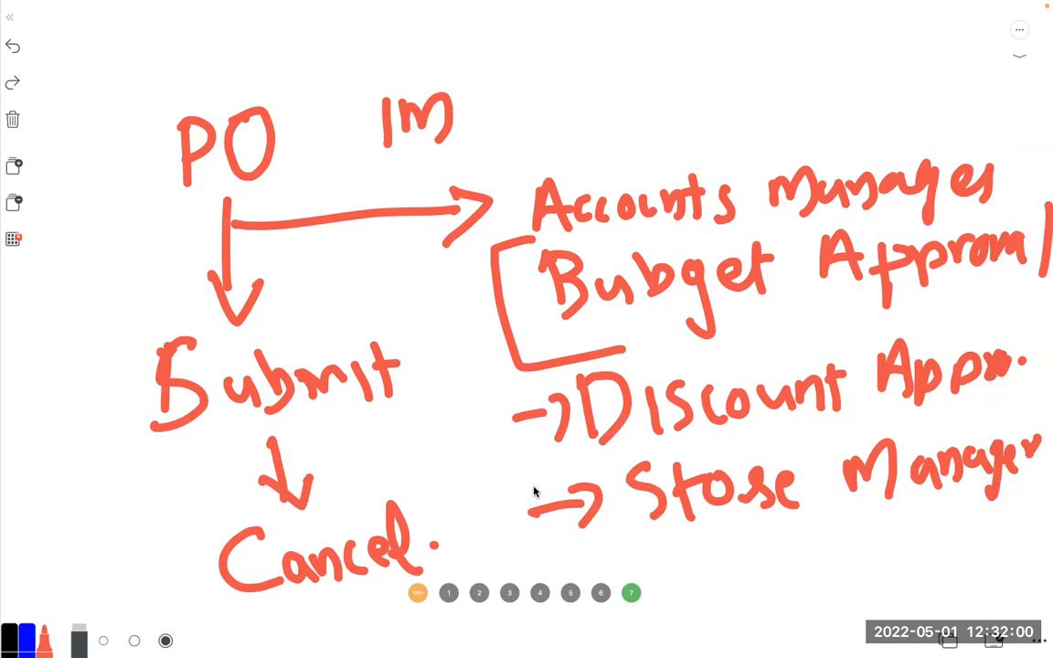
Step: Mark the space in front of the budget, discount and store manager lines with short temporary pen strokes
key("alt+Tab")
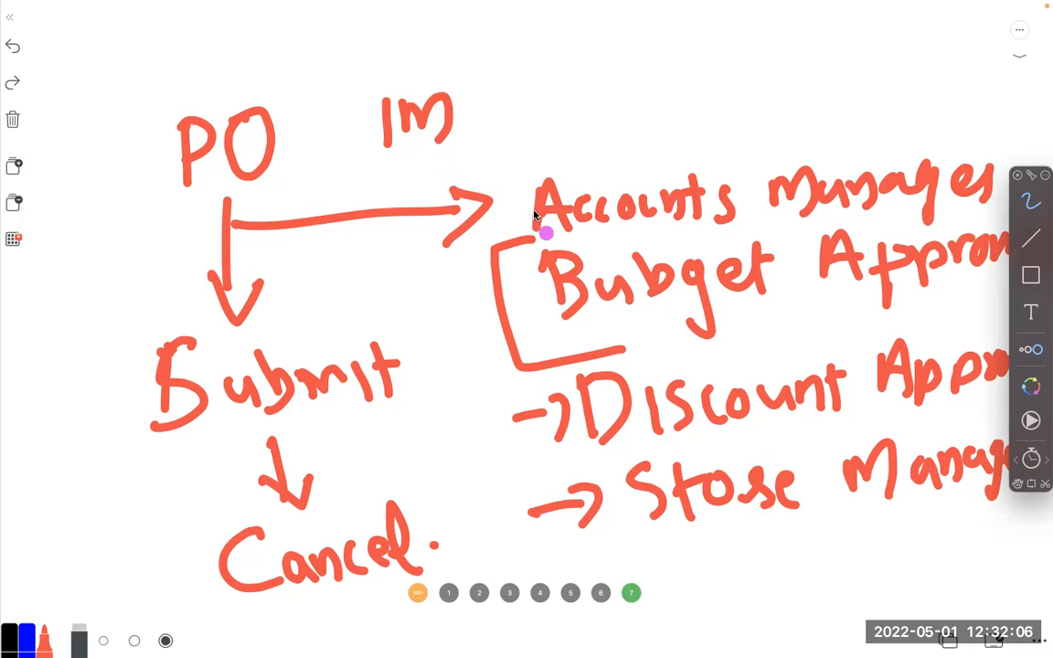
mouse_move(450, 314)
left_mouse_down()
mouse_move(532, 281)
mouse_move(515, 330)
left_mouse_up()
mouse_move(470, 437)
left_mouse_down()
mouse_move(535, 406)
mouse_move(528, 446)
mouse_move(539, 455)
left_mouse_up()
mouse_move(489, 515)
left_mouse_down()
mouse_move(536, 494)
mouse_move(514, 527)
mouse_move(555, 526)
mouse_move(549, 532)
left_mouse_up()
key("Escape")
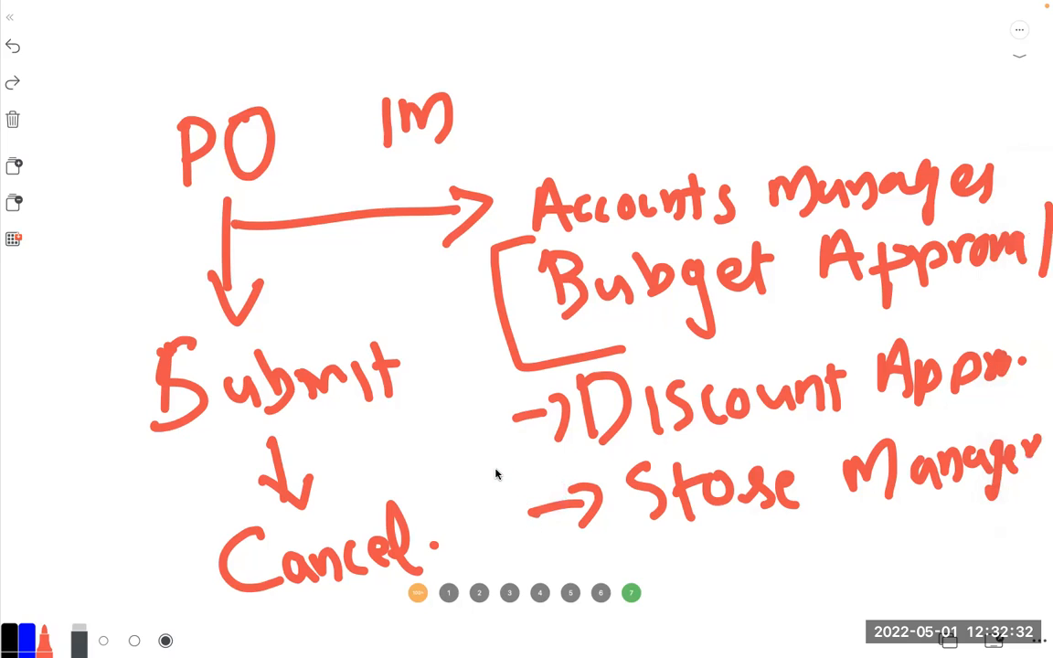
Step: Switch back to the new workflow form in the browser, name it PO - Workflow and set its document type to Purchase Order
key("ctrl+Right")
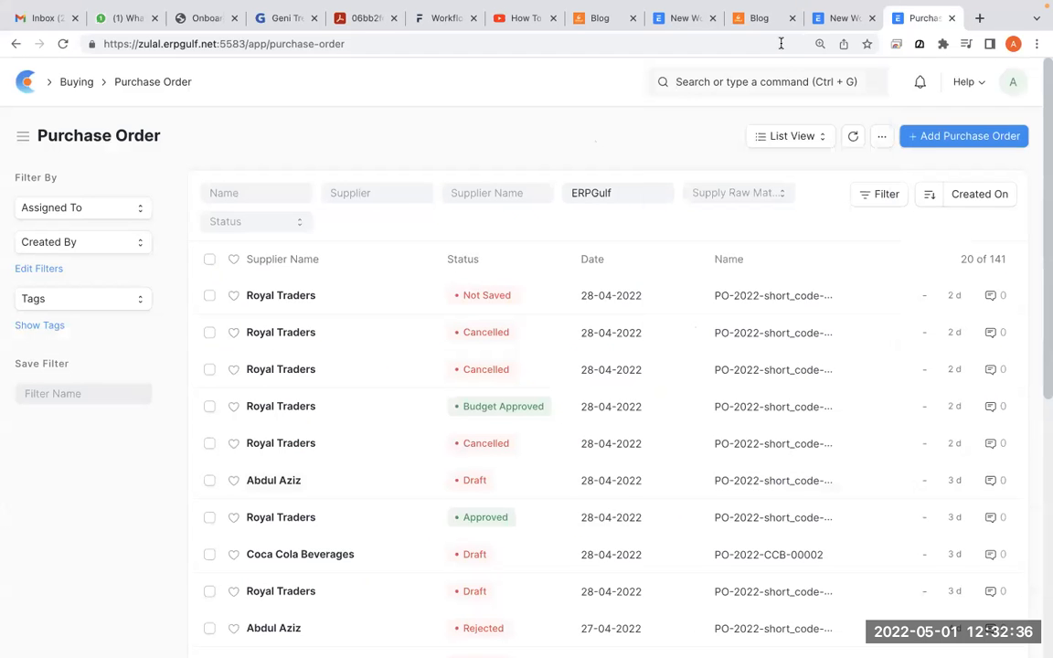
left_click(838, 20)
scroll(524, 218, "up", 3)
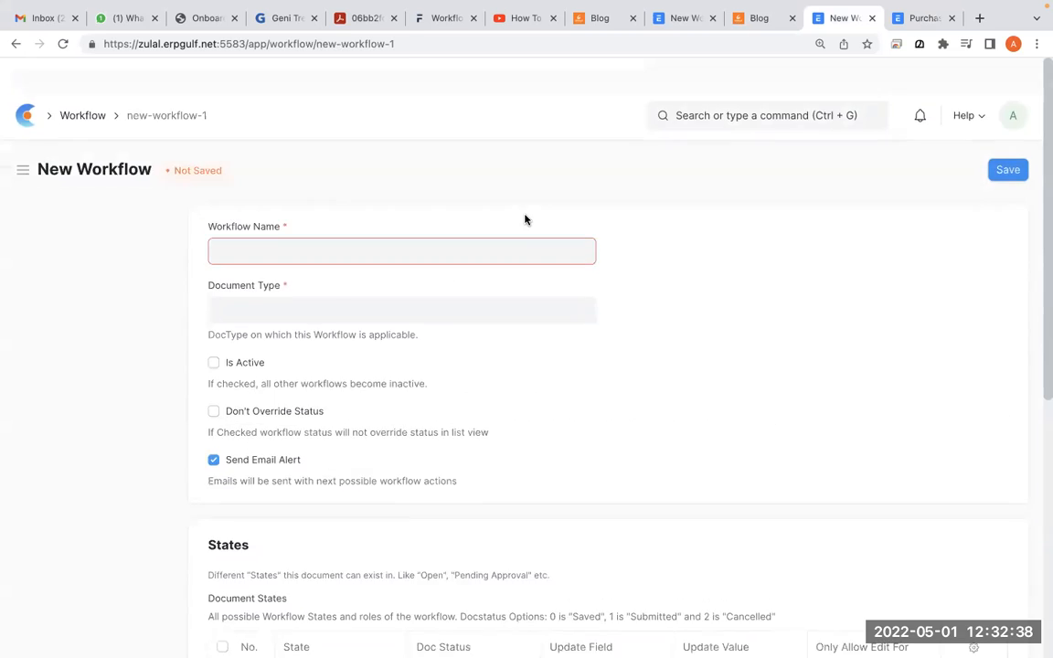
left_click(458, 221)
type("PO - Wor")
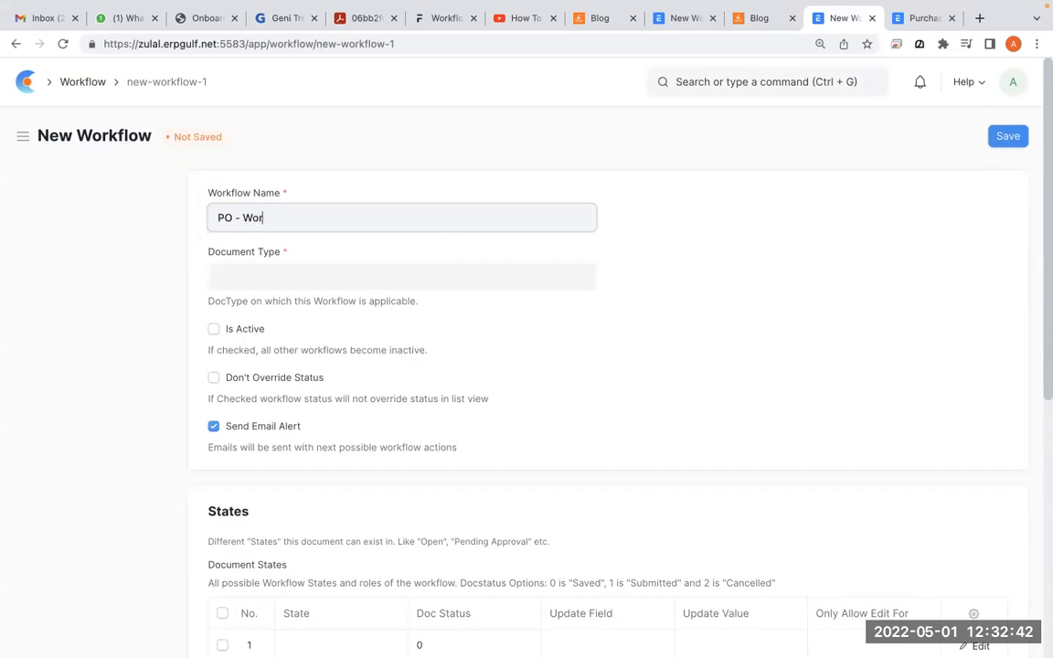
type("kflow")
key("Tab")
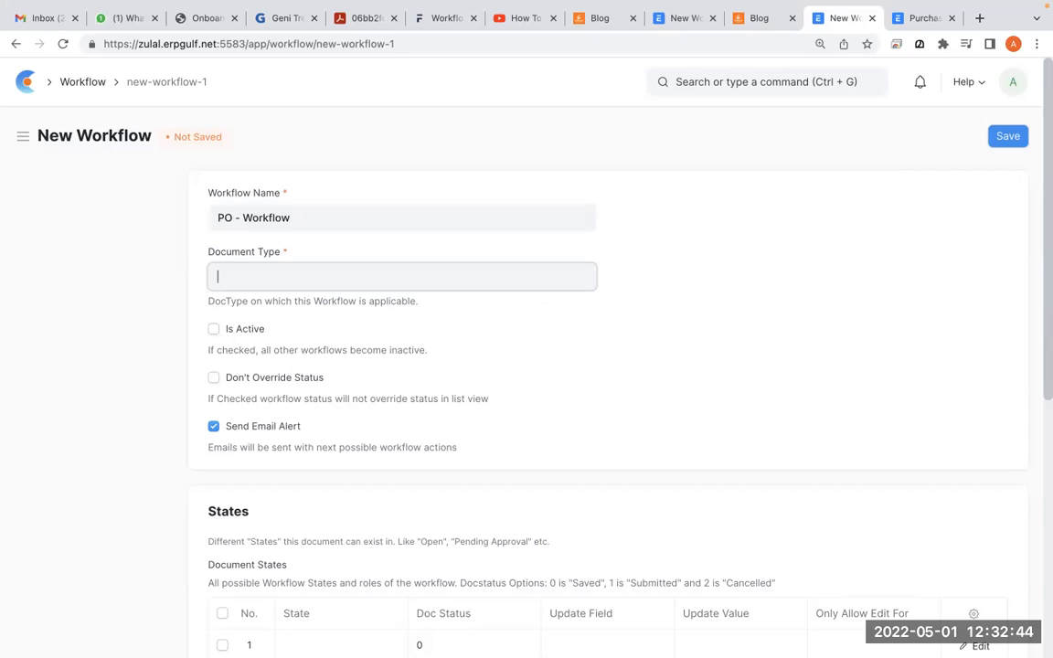
type("purc")
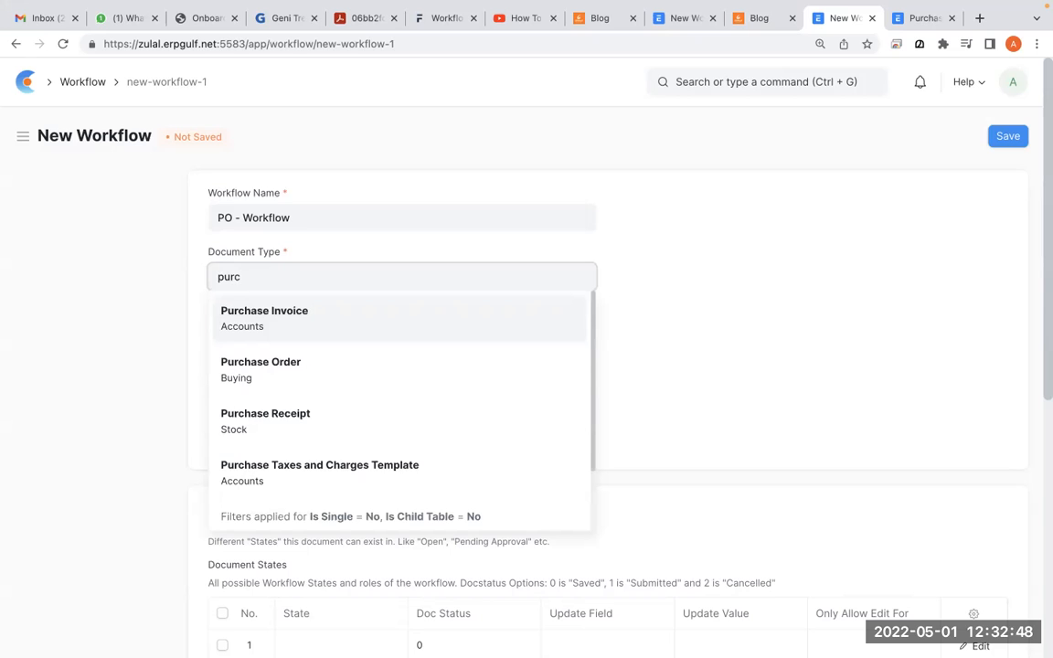
left_click(352, 379)
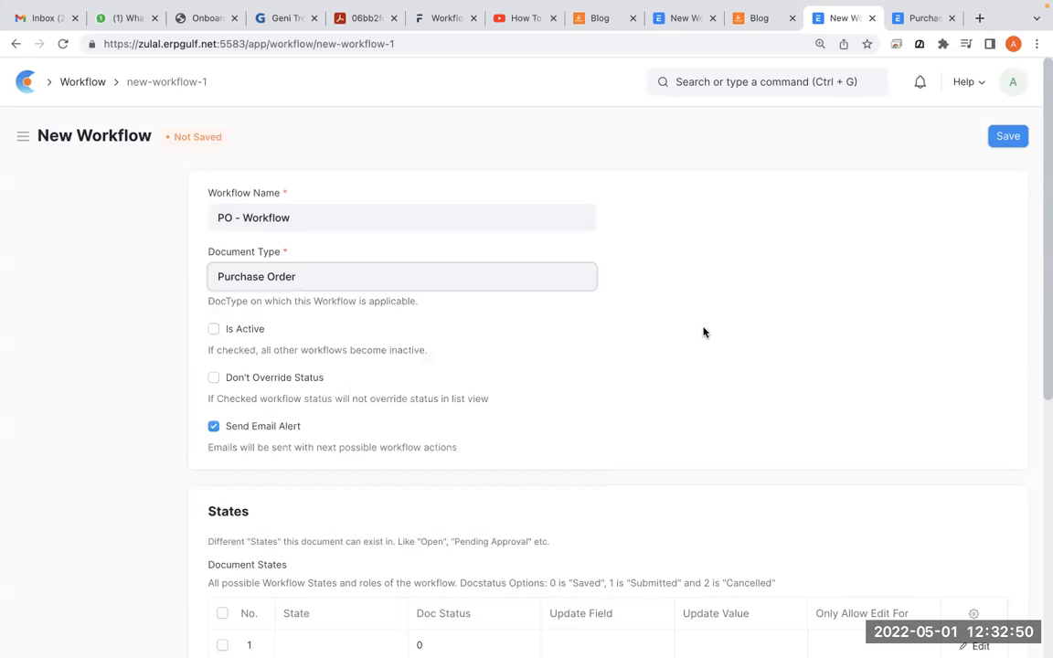
Step: Set the state in the first document state row to Draft
scroll(704, 332, "down", 4)
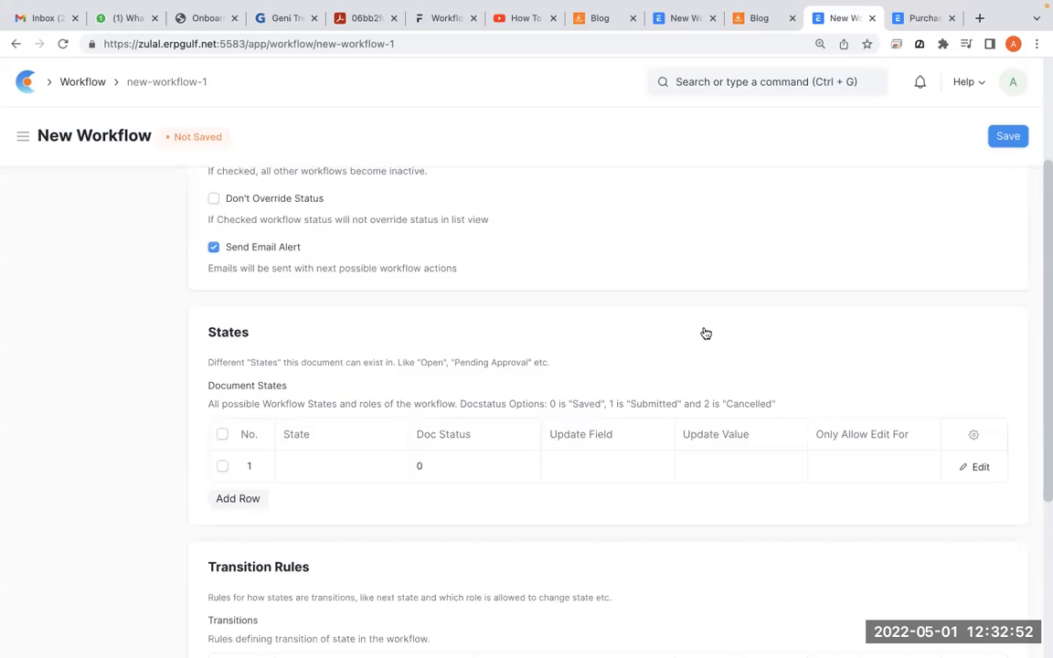
scroll(705, 333, "up", 4)
scroll(704, 332, "down", 5)
scroll(704, 332, "down", 2)
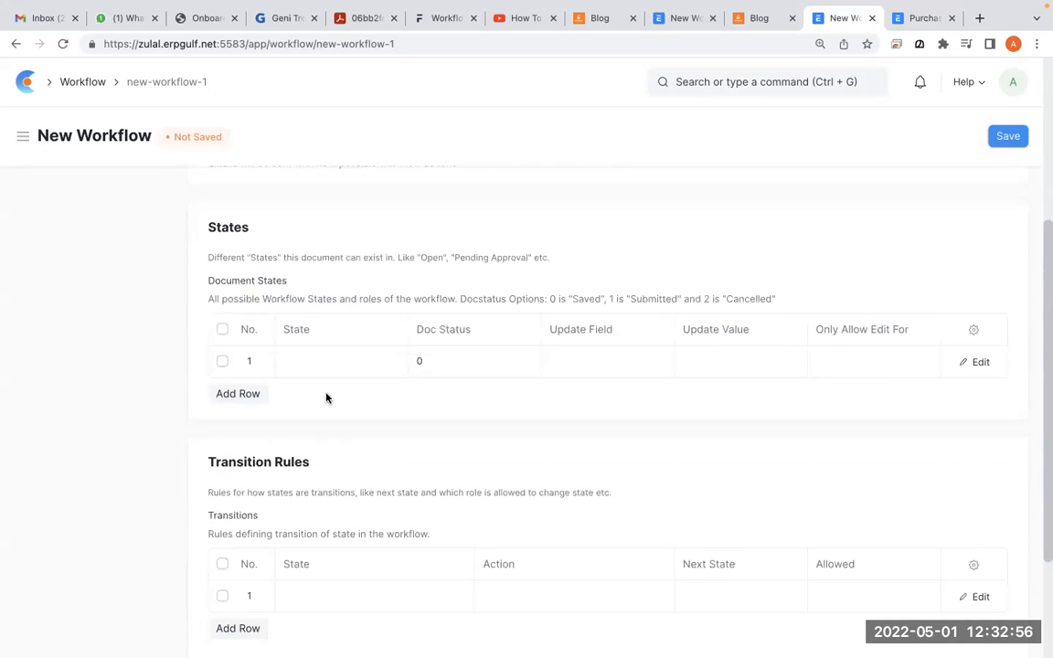
left_click(360, 361)
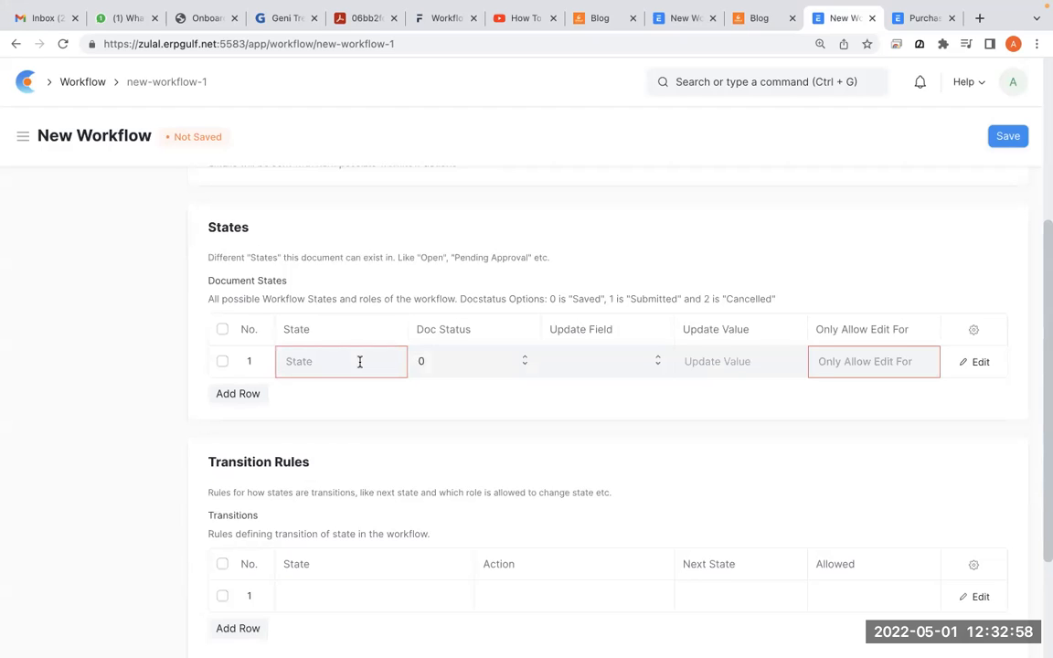
type("Draft")
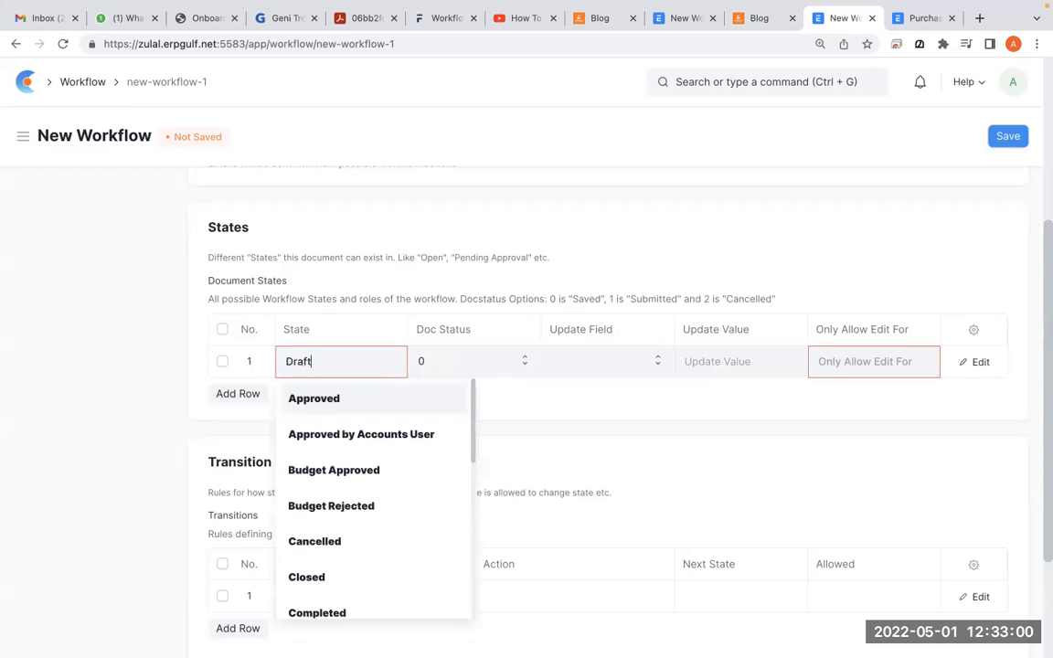
left_click(346, 399)
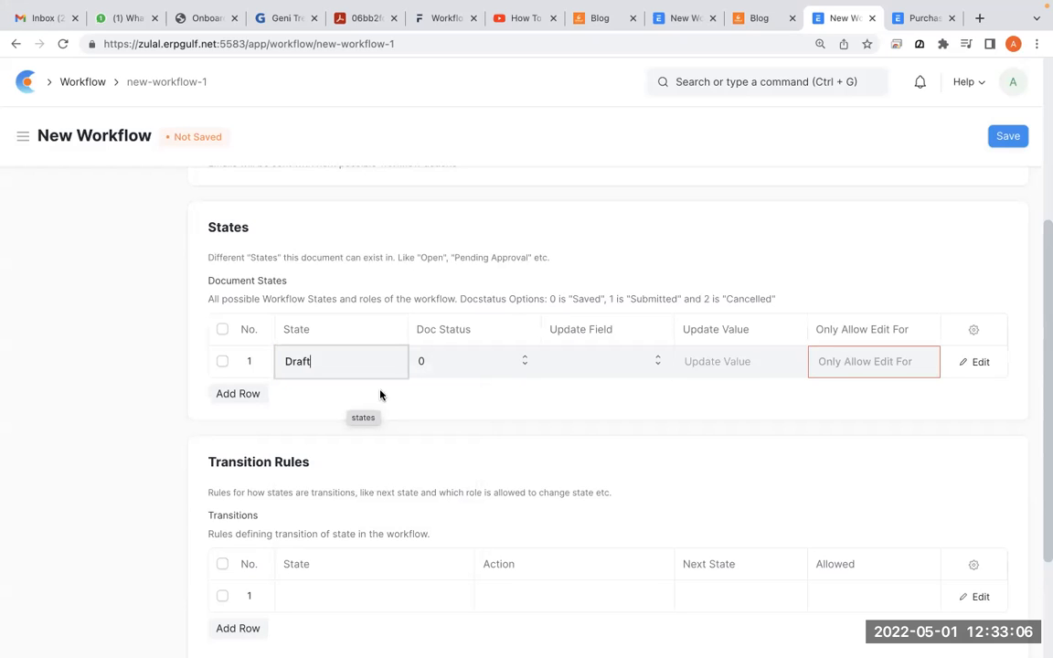
Step: Allow editing of the Draft state for the All role, leaving its update field blank, and add a second document state row
left_click(609, 366)
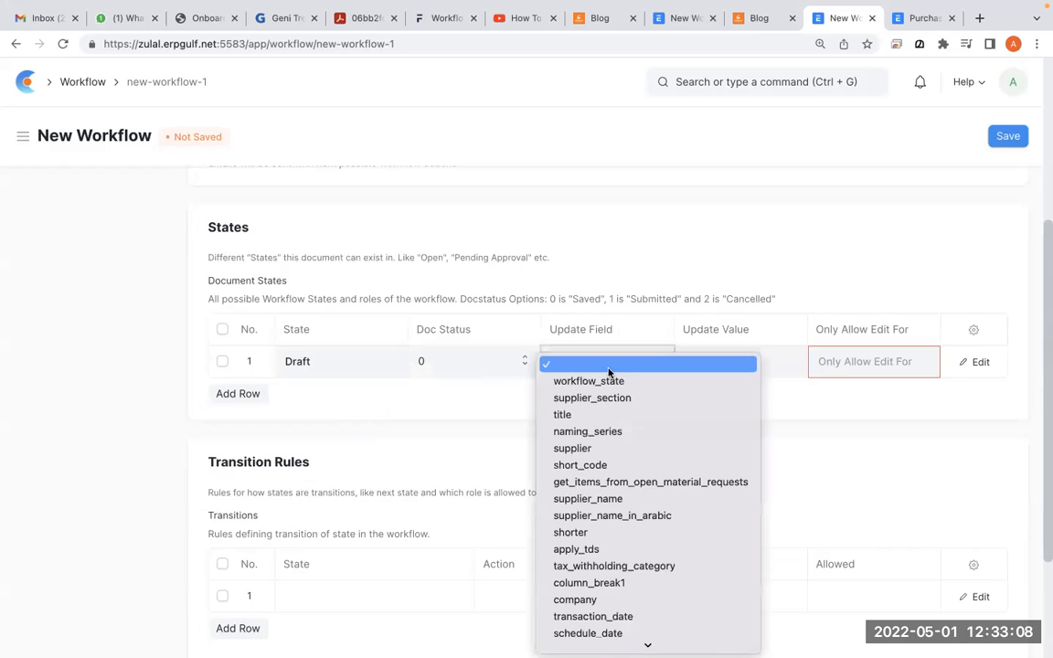
left_click(609, 370)
left_click(746, 237)
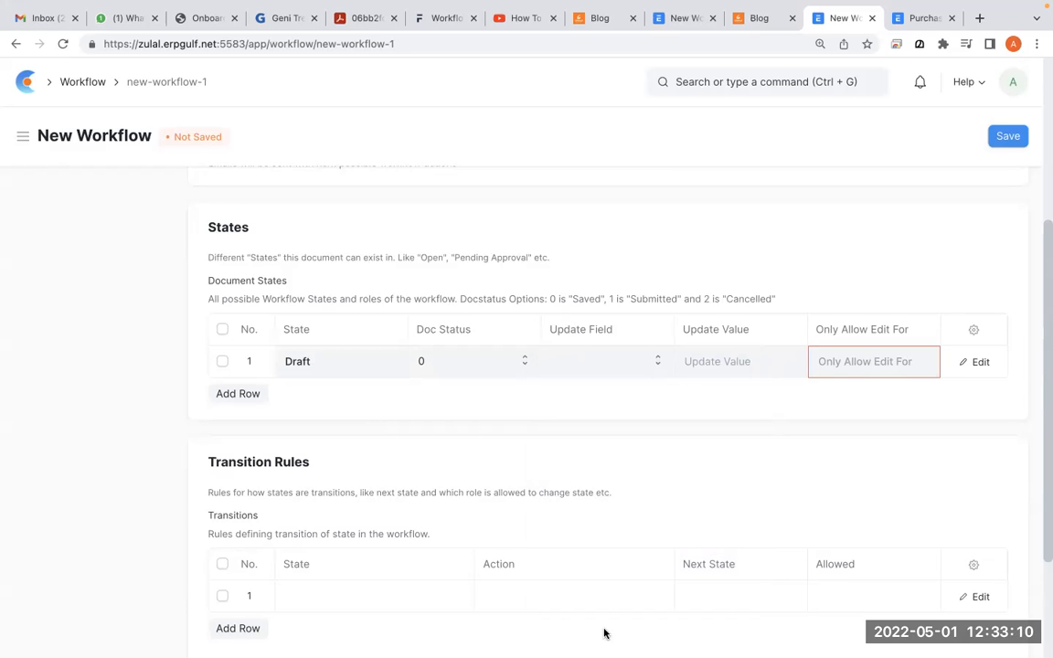
left_click(855, 370)
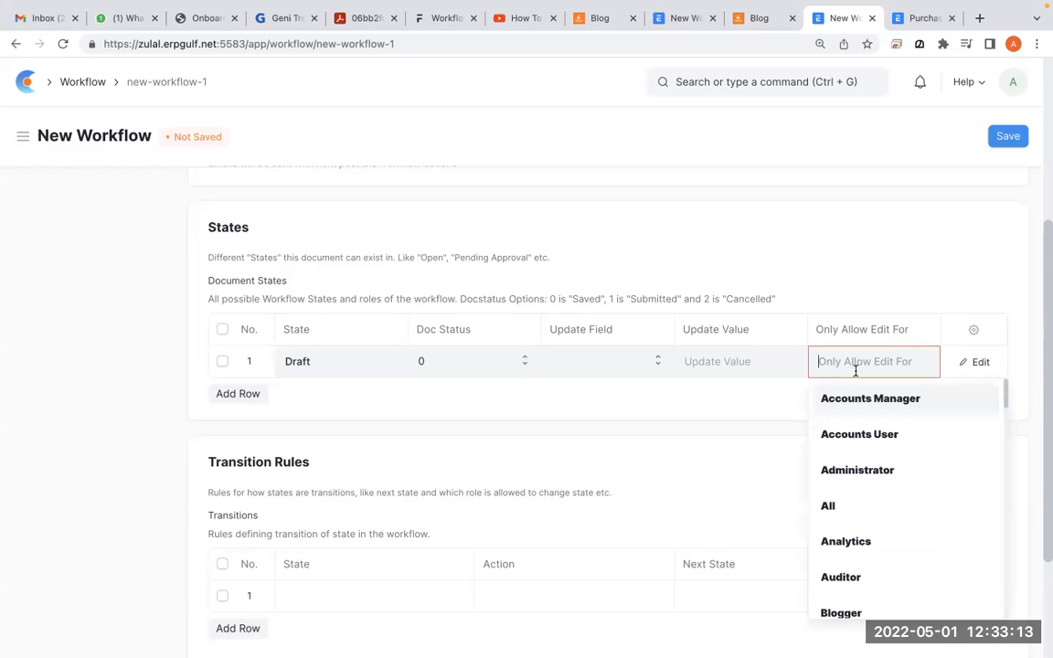
left_click(825, 501)
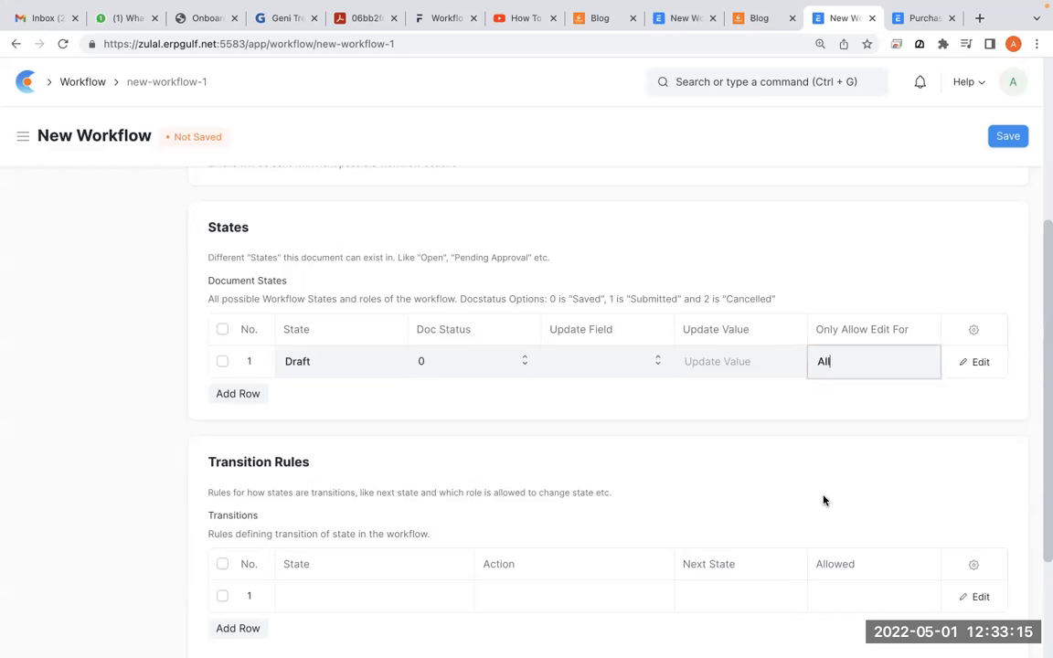
left_click(245, 394)
left_click(329, 404)
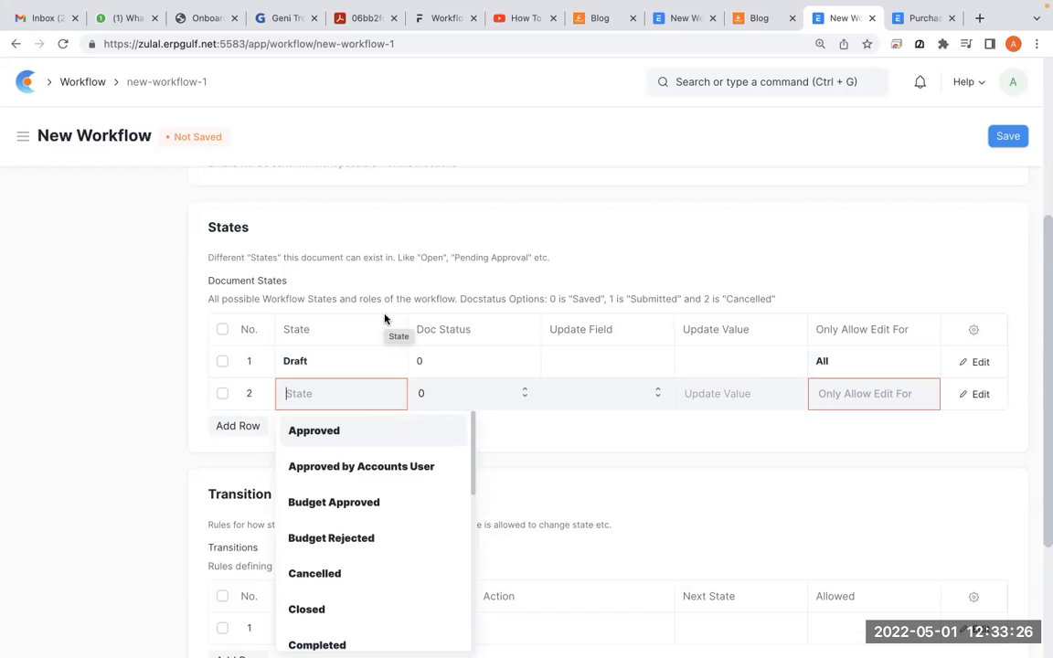
scroll(376, 486, "down", 5)
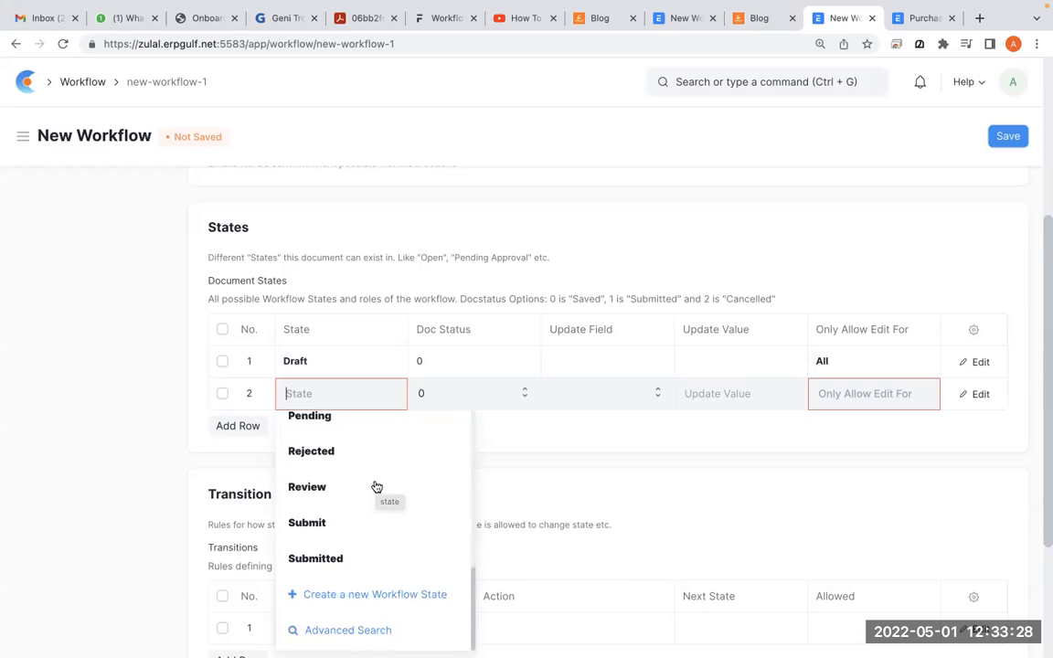
left_click(389, 603)
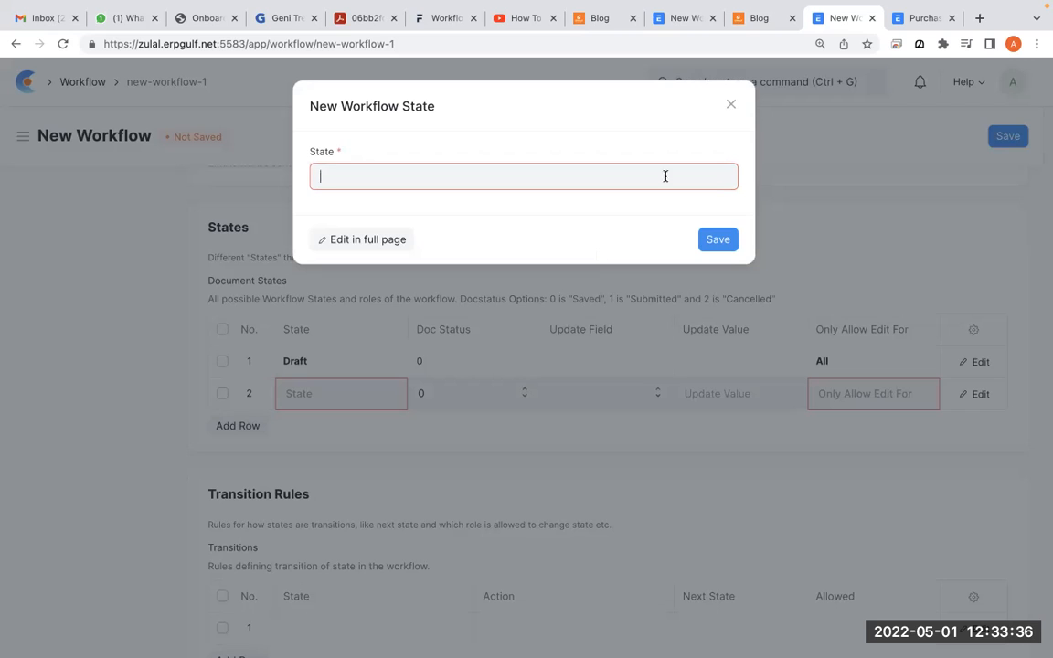
left_click(732, 105)
Step: Set the state in the second document state row to Budget Approved
left_click(362, 398)
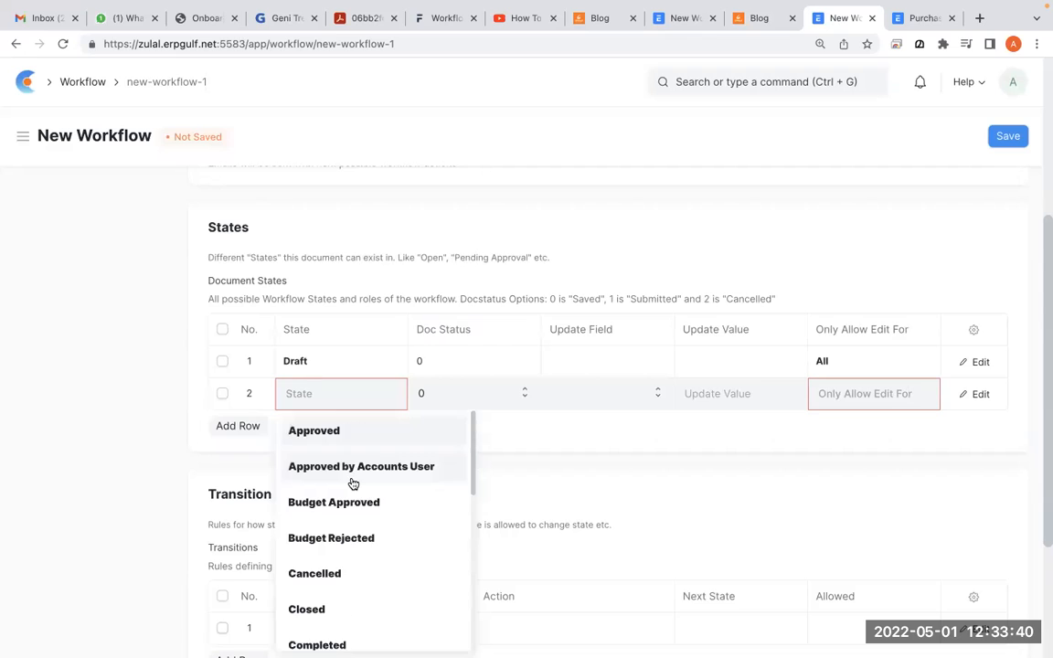
scroll(353, 485, "down", 1)
scroll(353, 482, "up", 1)
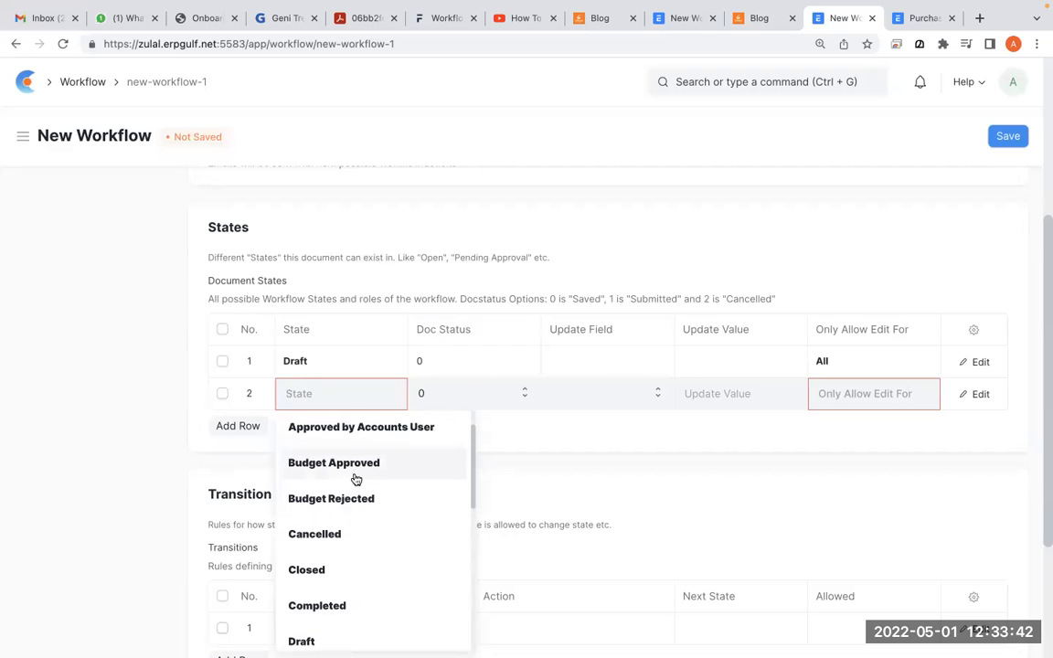
left_click(356, 464)
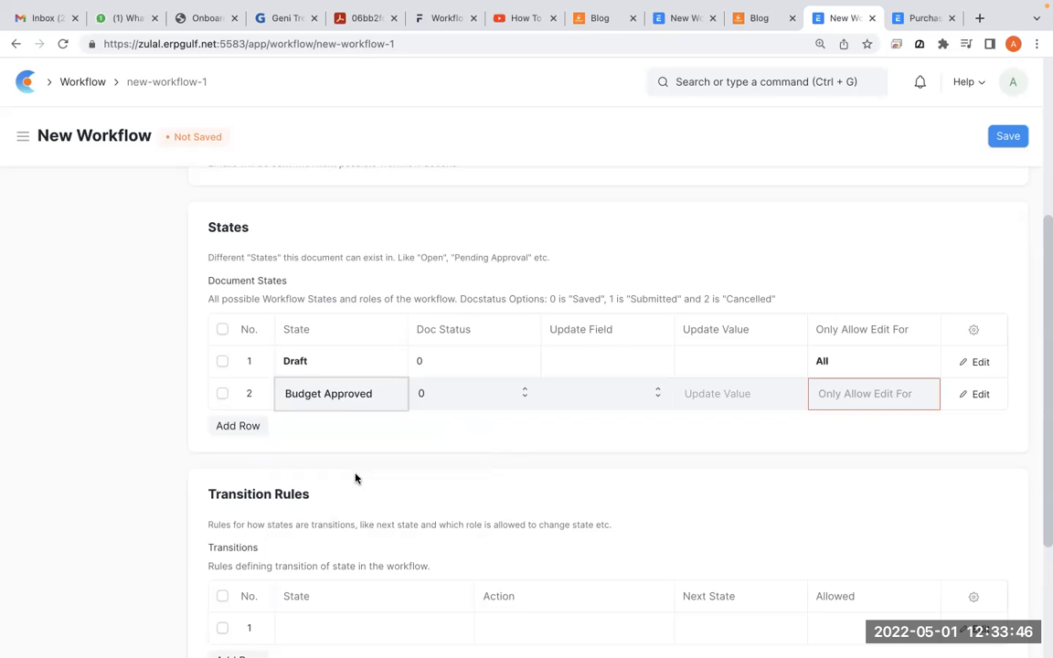
Step: Add a third document state row with the state Budget Rejected
left_click(240, 427)
left_click(320, 426)
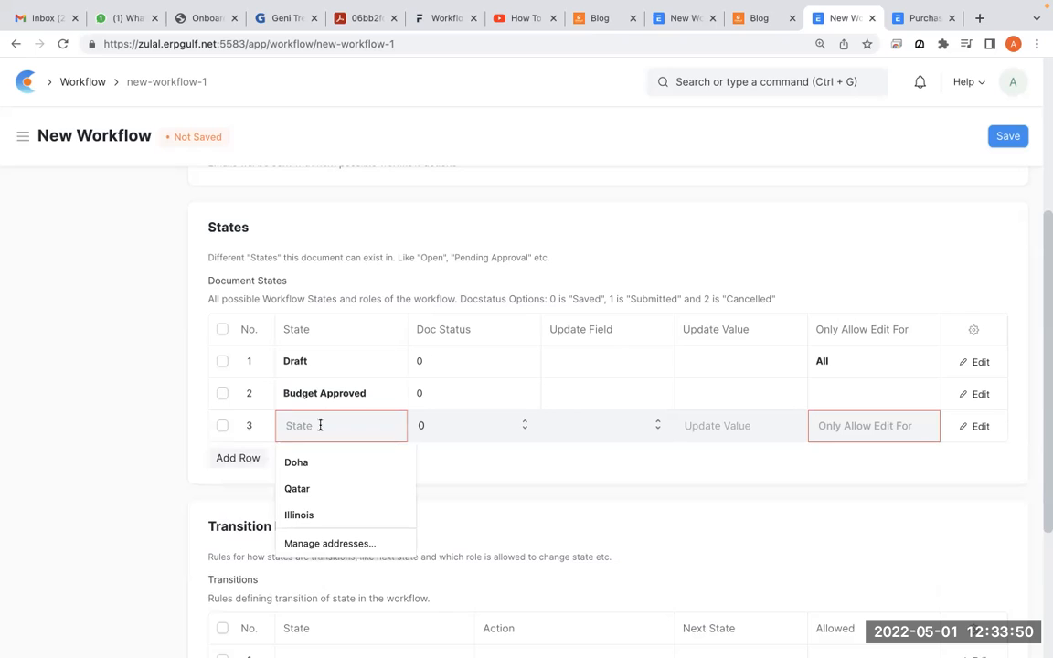
type("Bu")
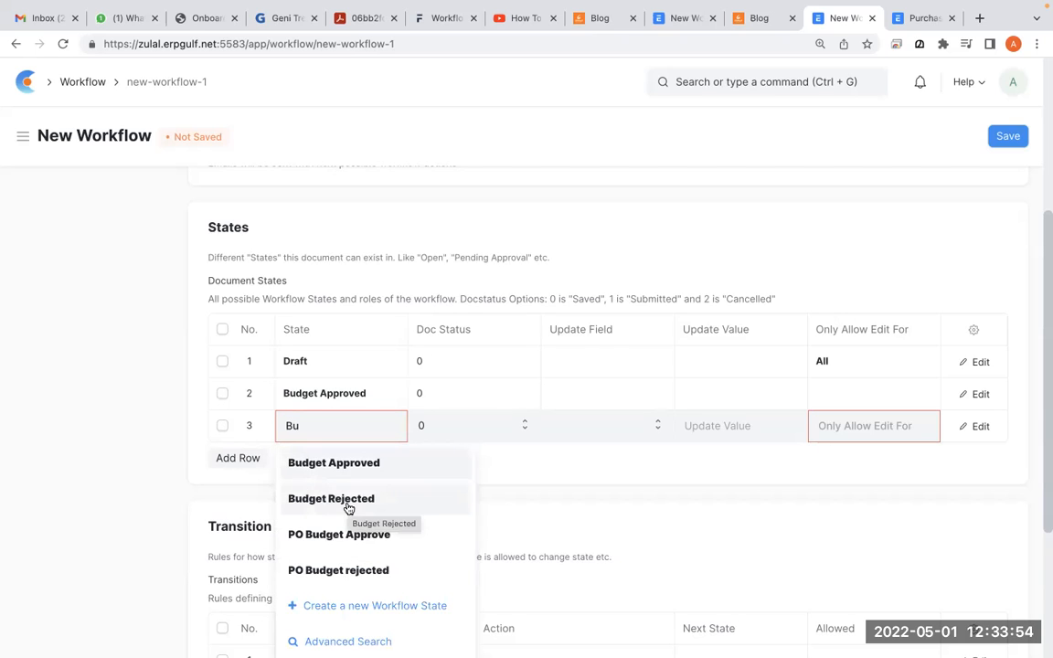
left_click(347, 499)
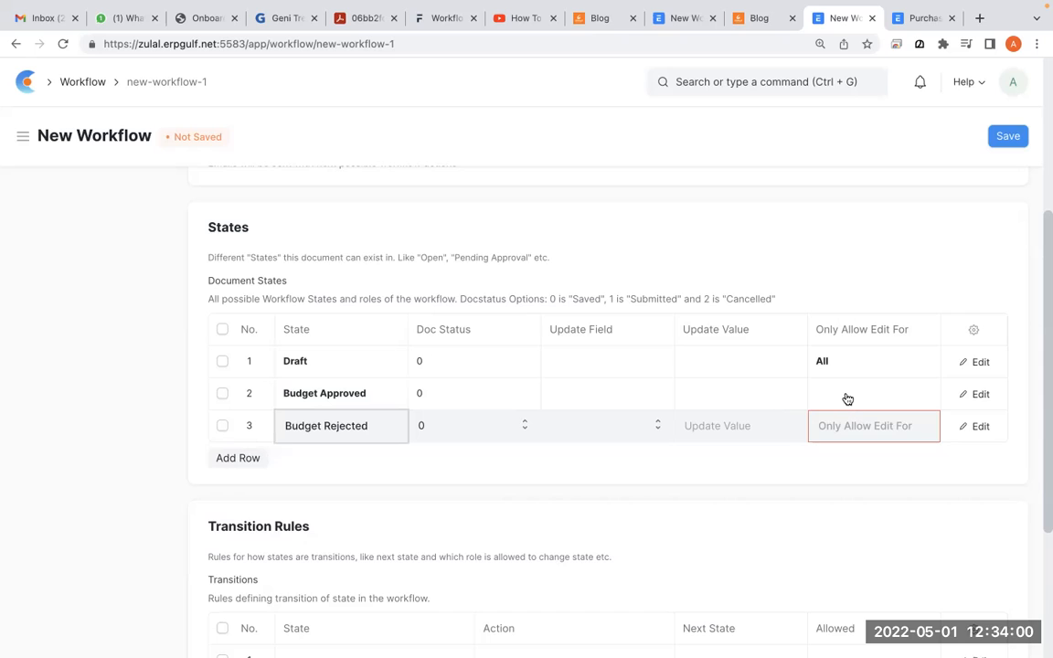
Step: Add a fourth document state row with the state Submit
left_click(243, 464)
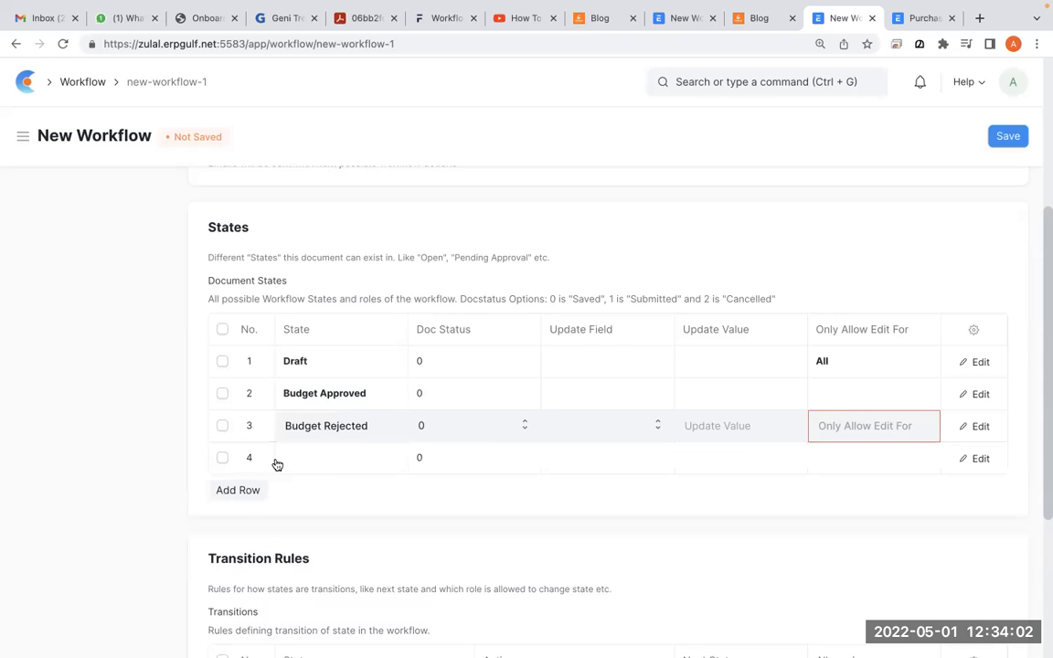
left_click(359, 458)
type("Sub")
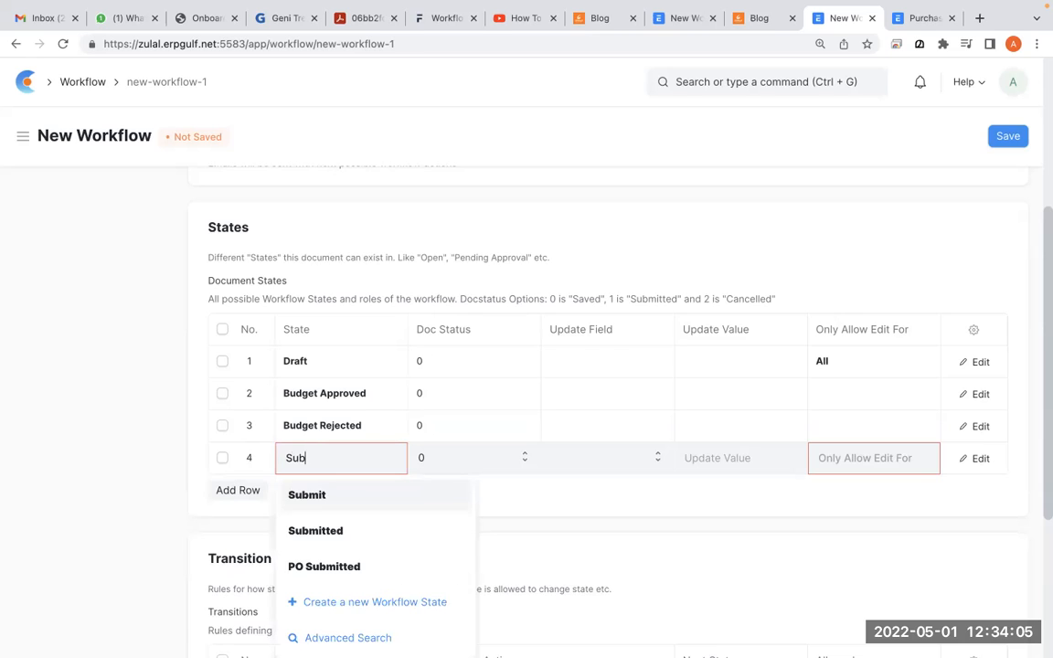
left_click(350, 497)
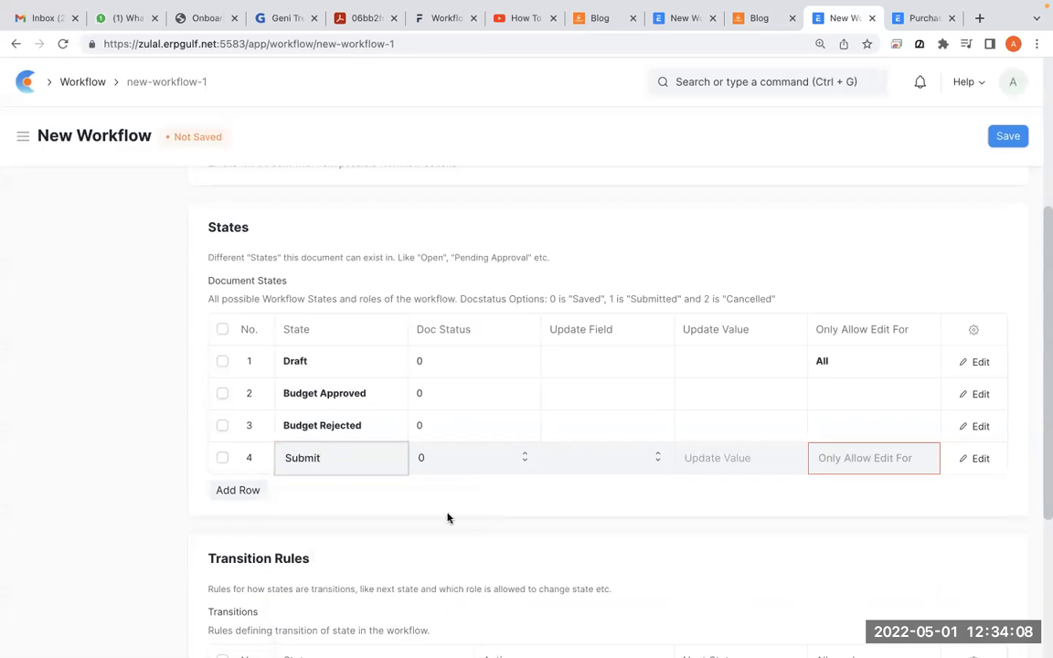
Step: Add a fifth document state row with the state Cancelled
scroll(584, 543, "down", 1)
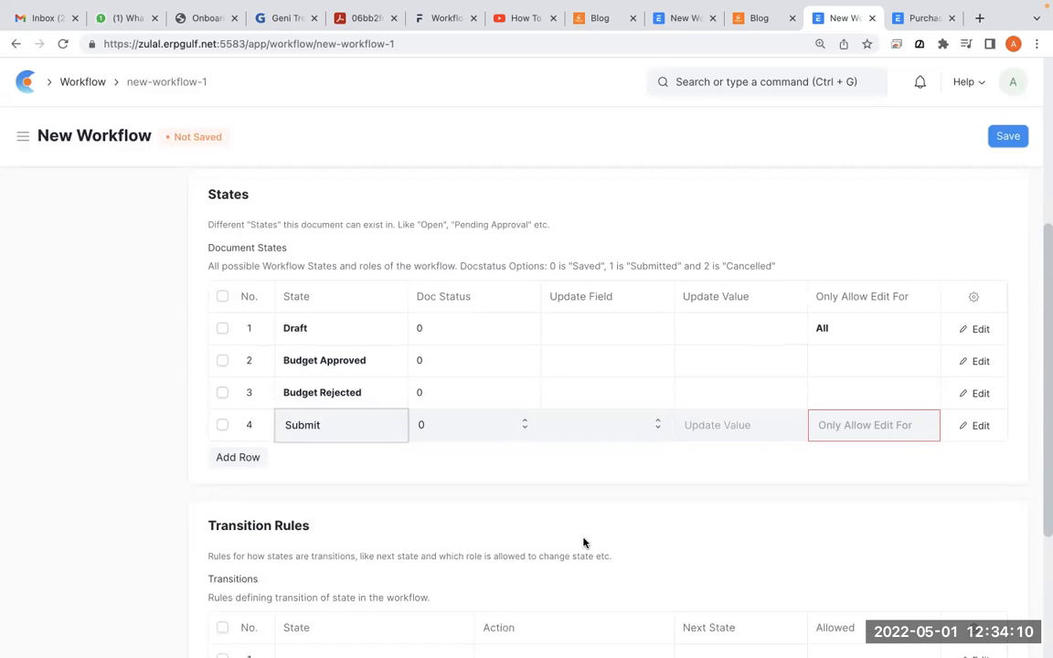
scroll(578, 497, "down", 1)
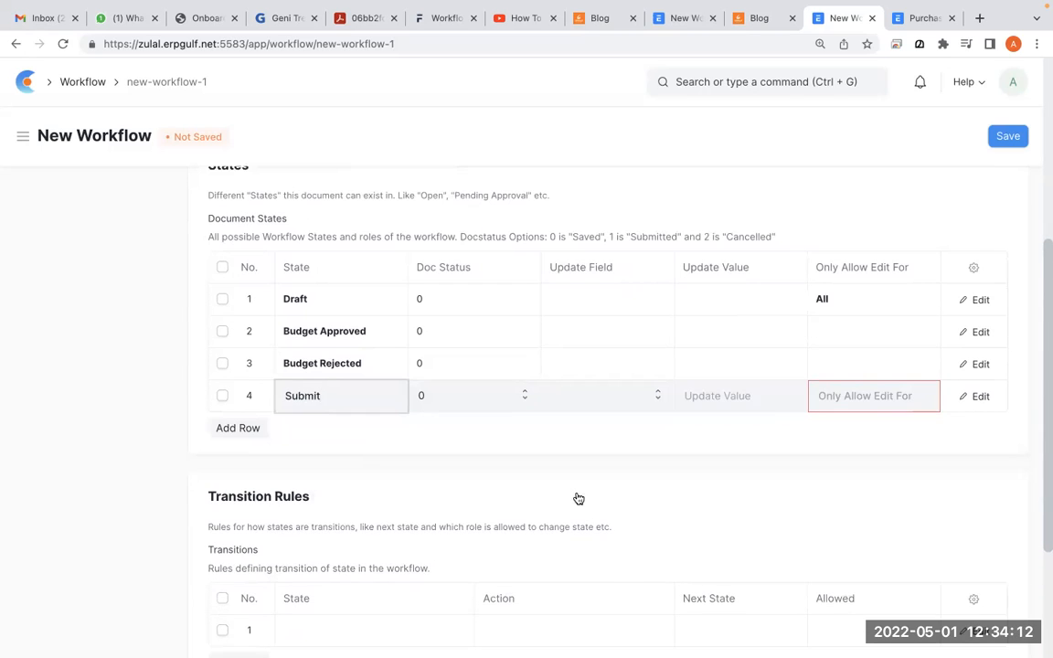
left_click(232, 431)
left_click(339, 426)
type("Can")
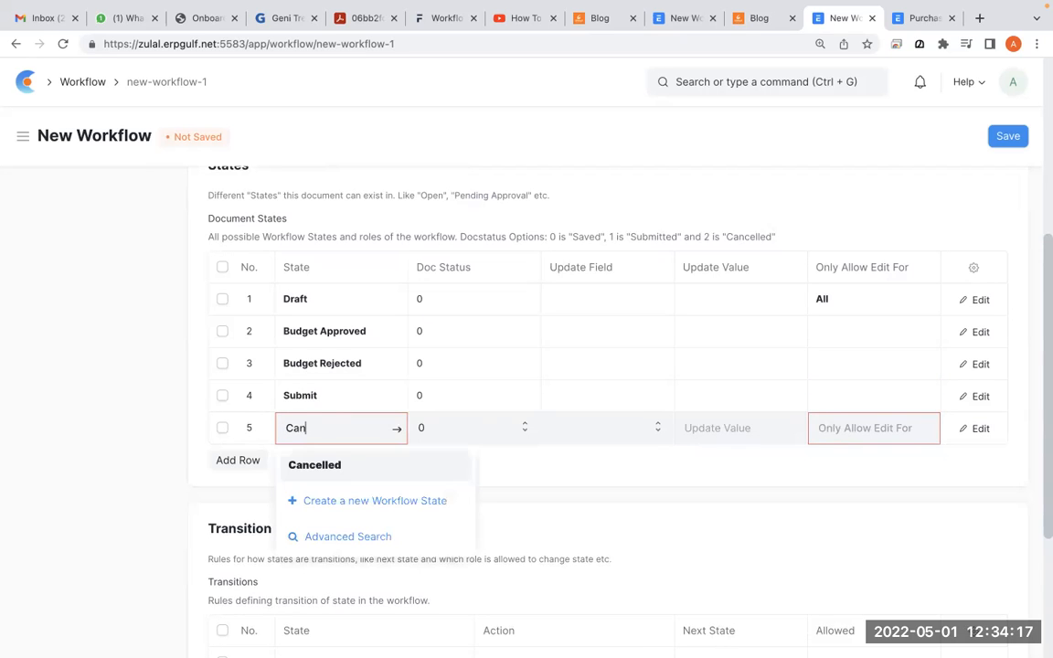
left_click(335, 468)
left_click(471, 494)
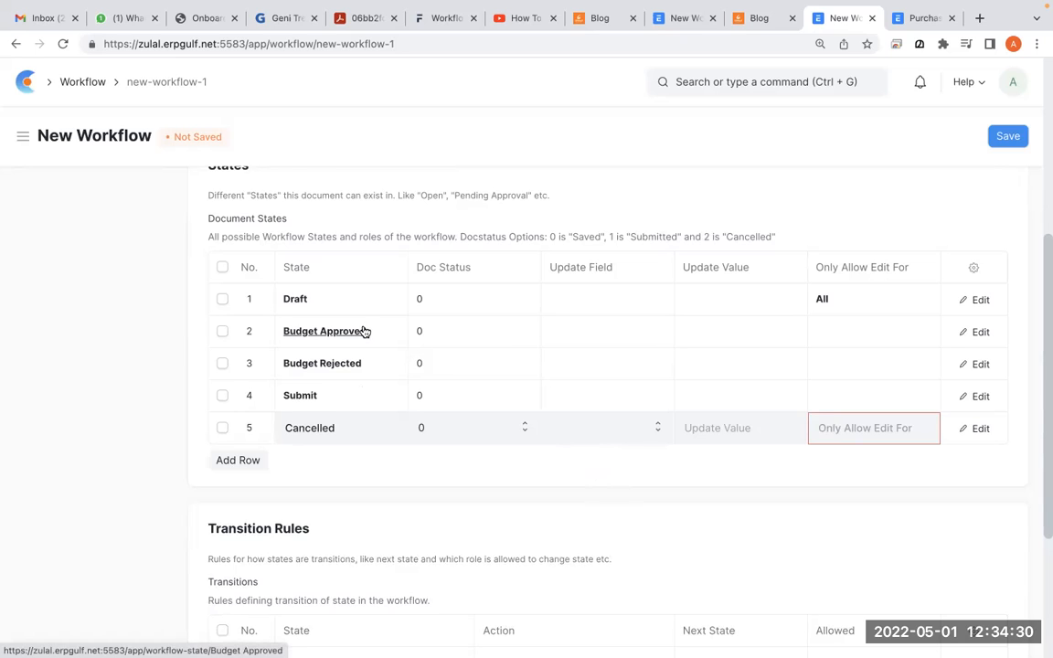
Step: Allow editing only for Accounts Manager in the Budget Approved and Budget Rejected states
left_click(856, 333)
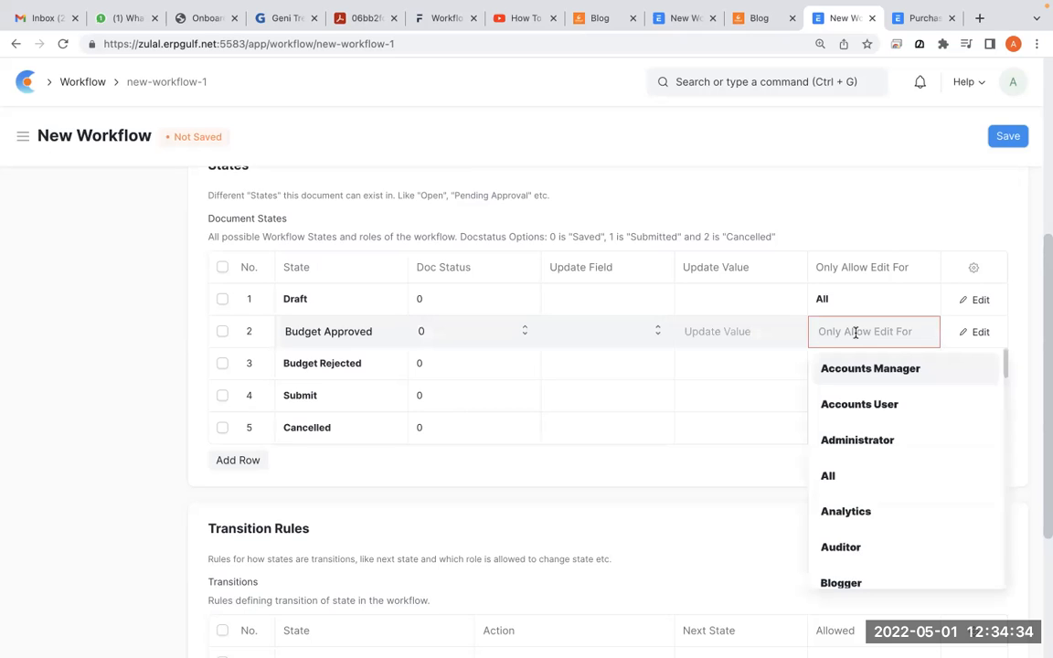
left_click(851, 377)
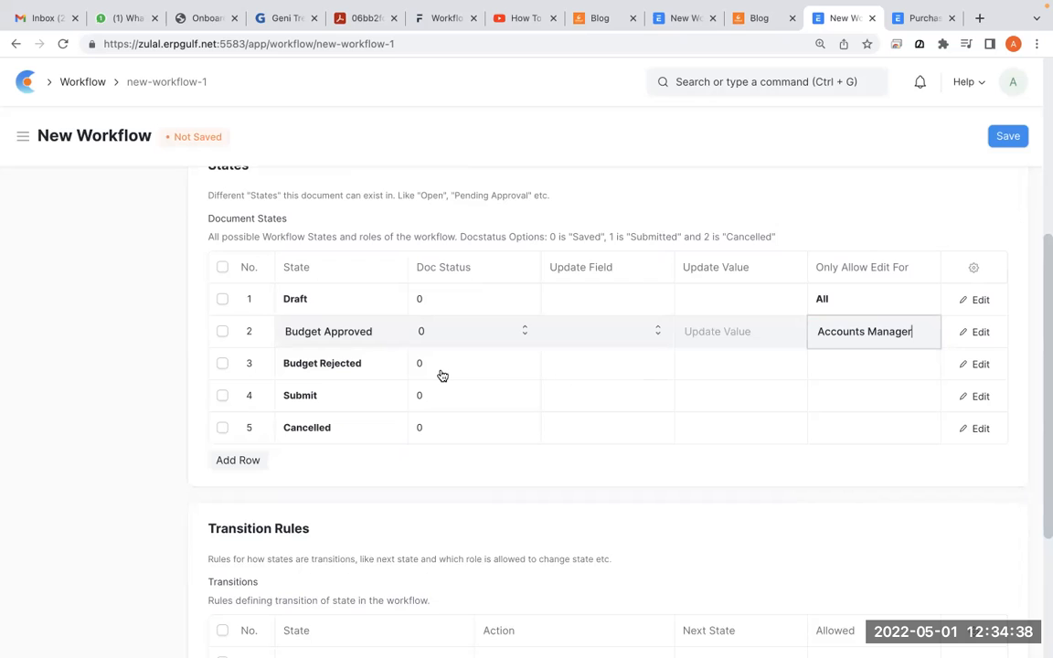
left_click(838, 369)
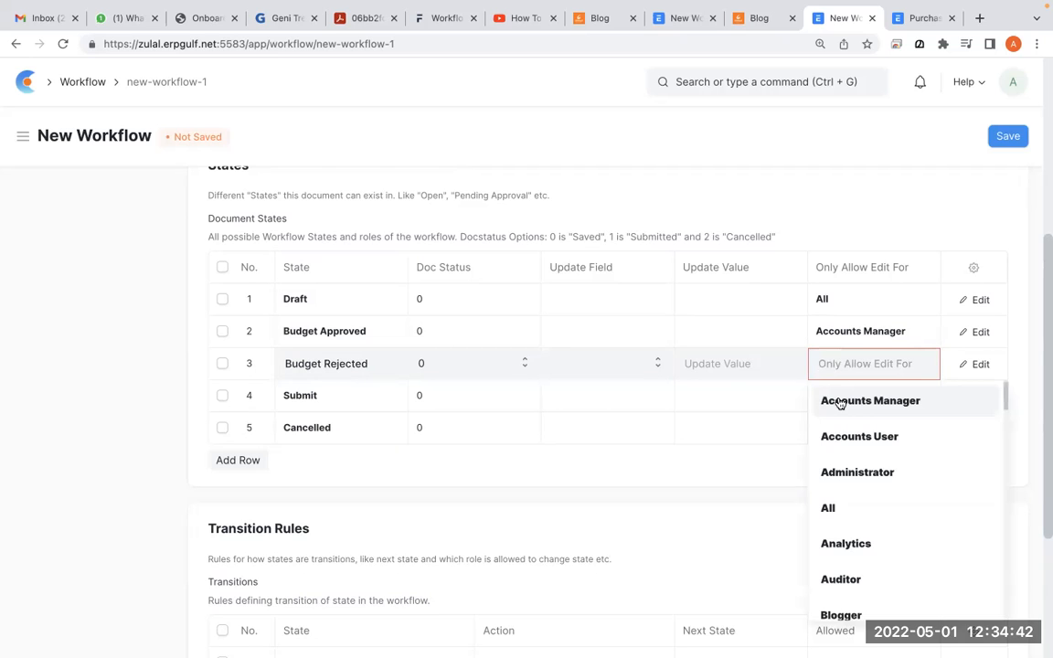
left_click(840, 403)
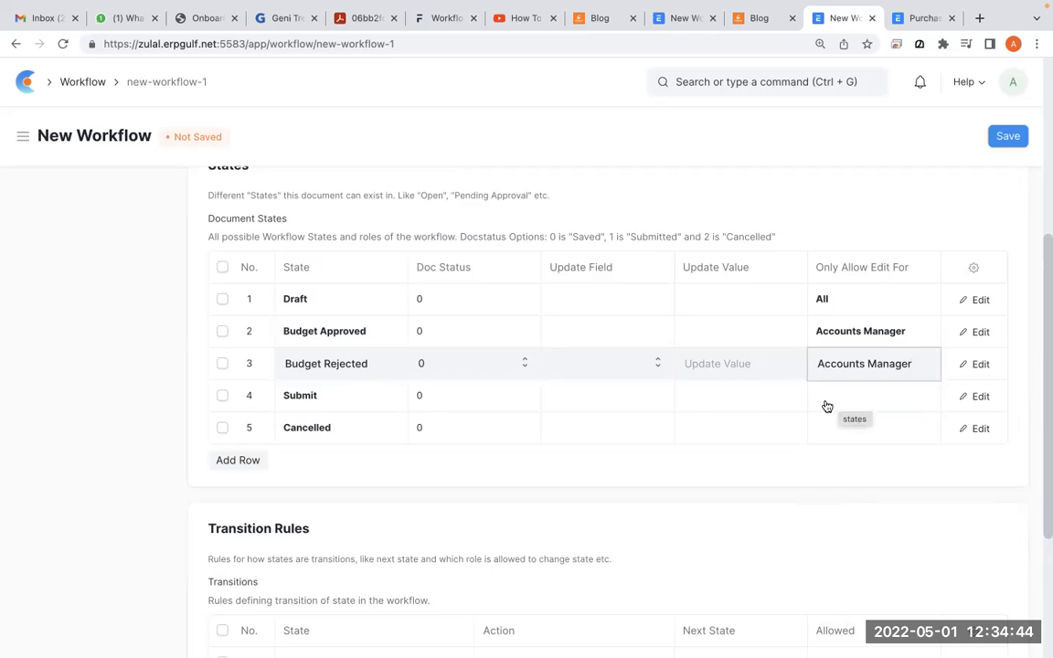
Step: Allow editing only for Purchase Manager in the Submit and Cancelled states
left_click(826, 398)
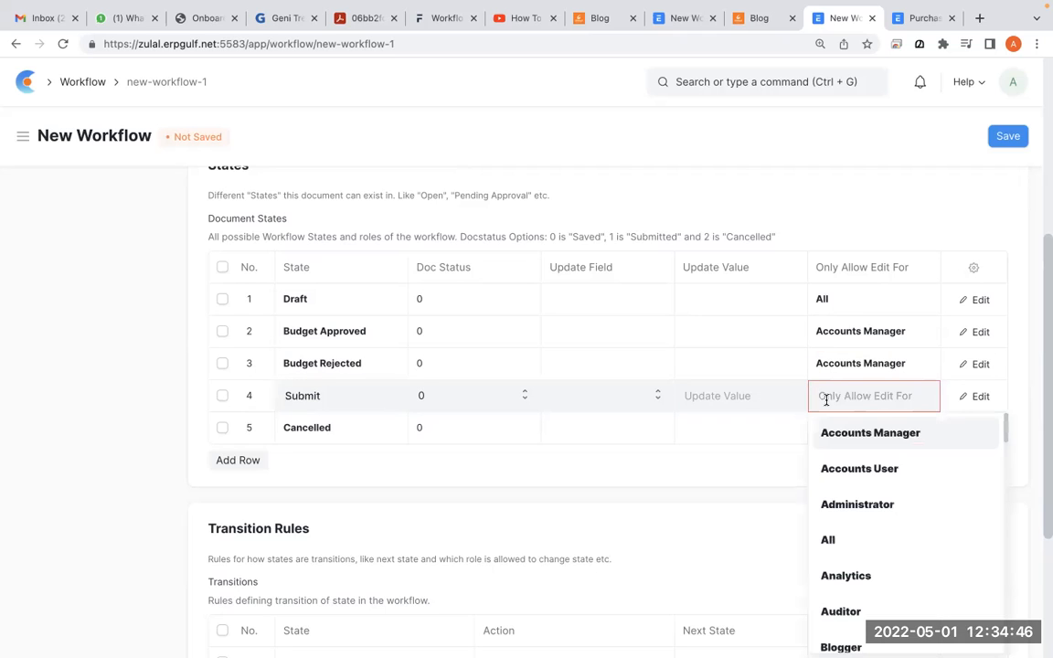
type("pu")
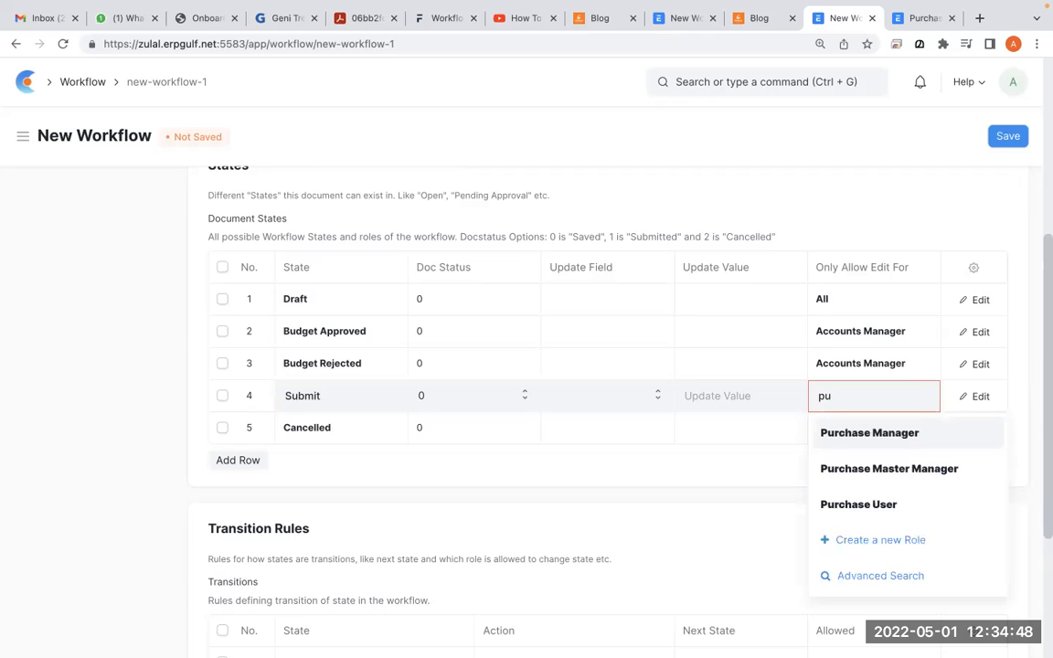
left_click(829, 433)
left_click(834, 428)
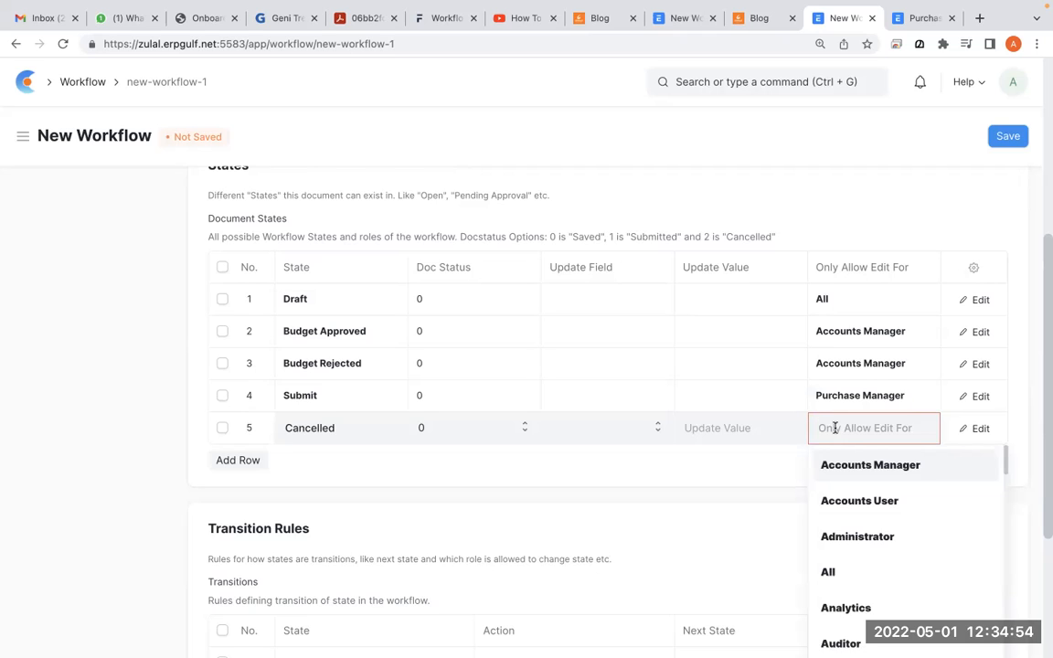
type("pur")
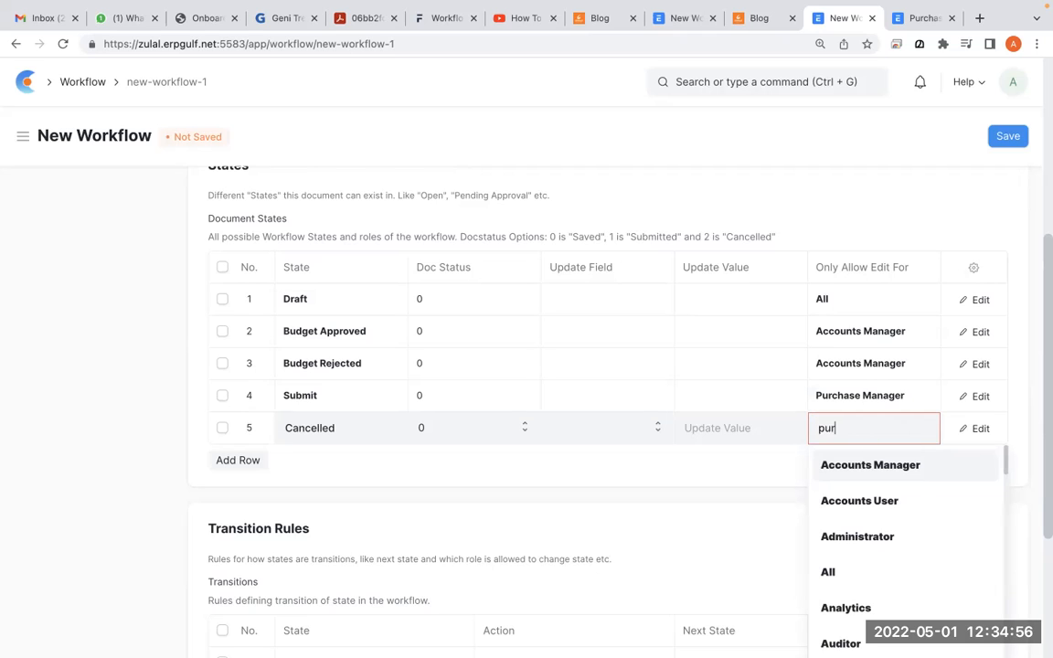
left_click(835, 468)
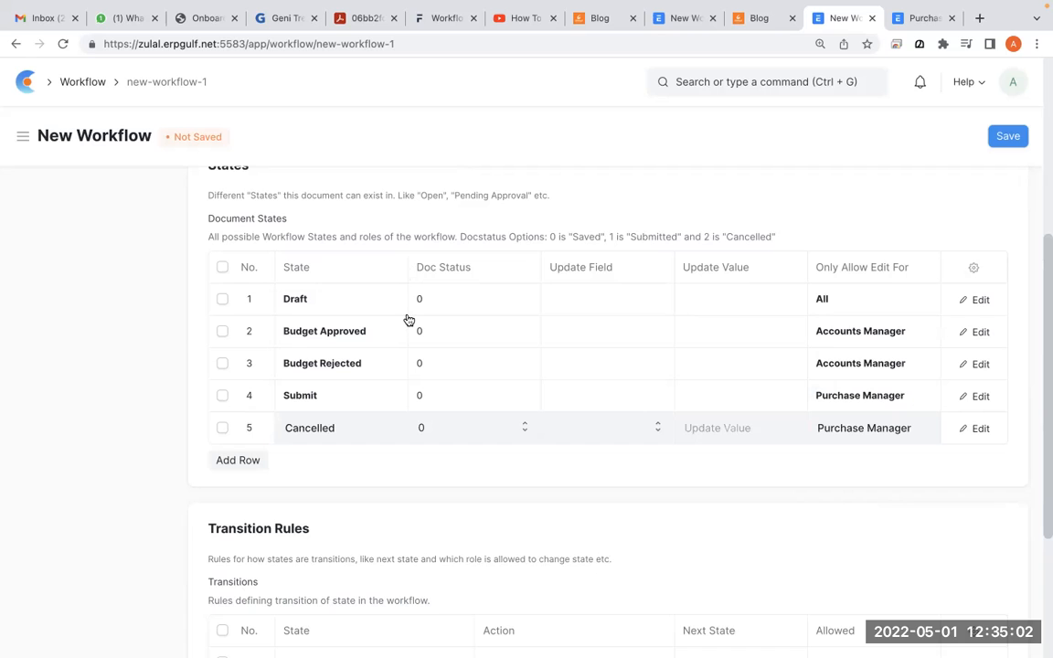
scroll(459, 508, "down", 1)
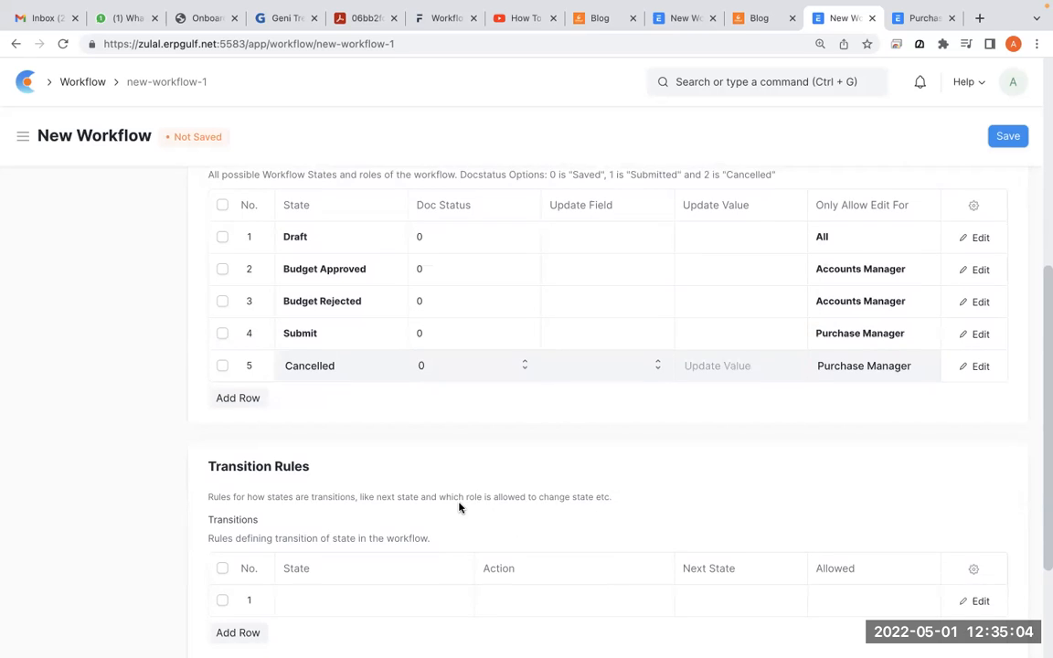
scroll(458, 507, "up", 1)
scroll(462, 509, "down", 2)
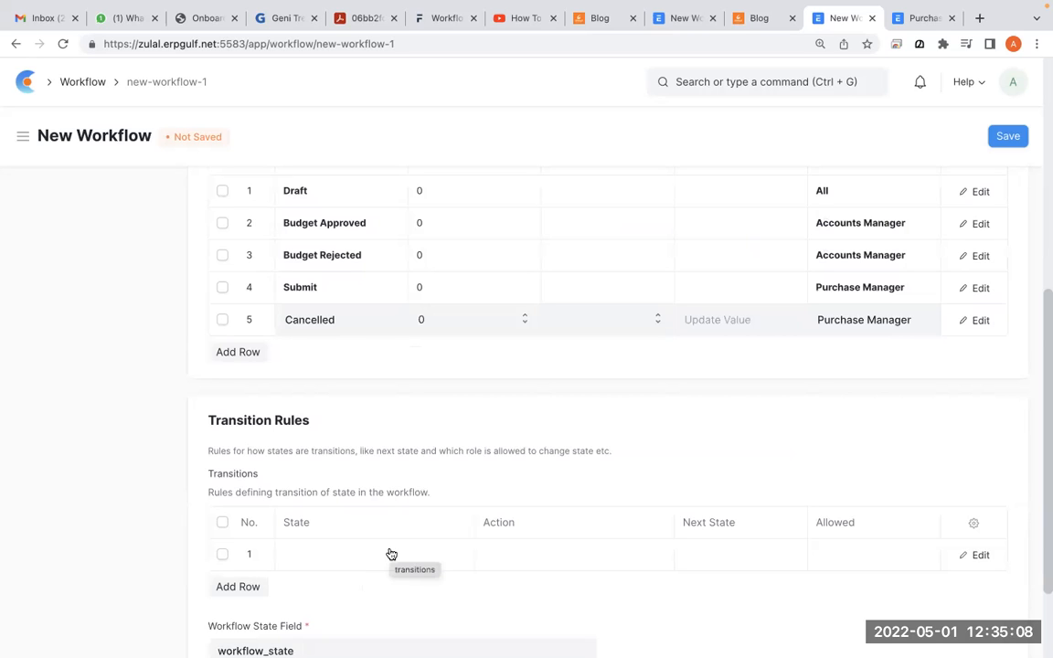
scroll(392, 555, "up", 2)
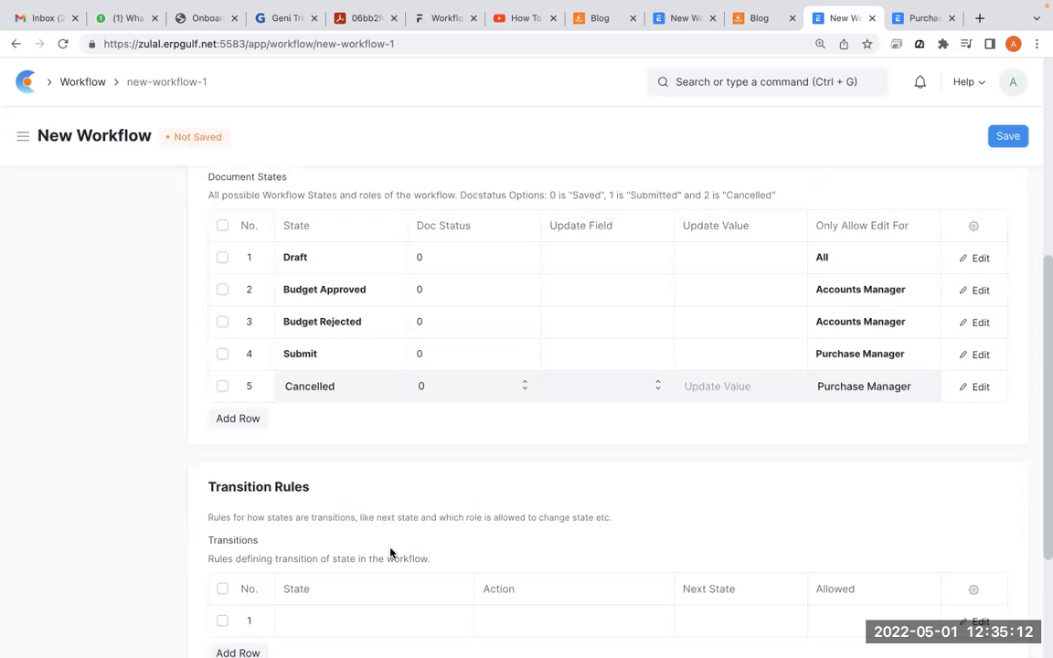
Step: Open the Quotation list in the Purchase Order browser tab and start a new quotation
left_click(910, 20)
left_click(773, 86)
type("quot")
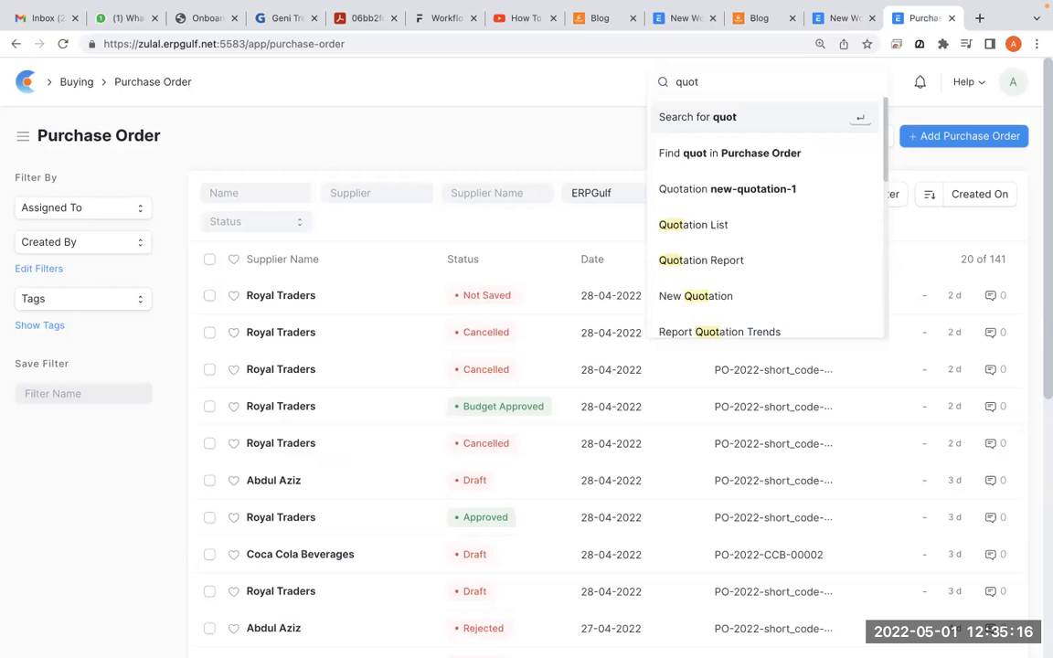
left_click(716, 223)
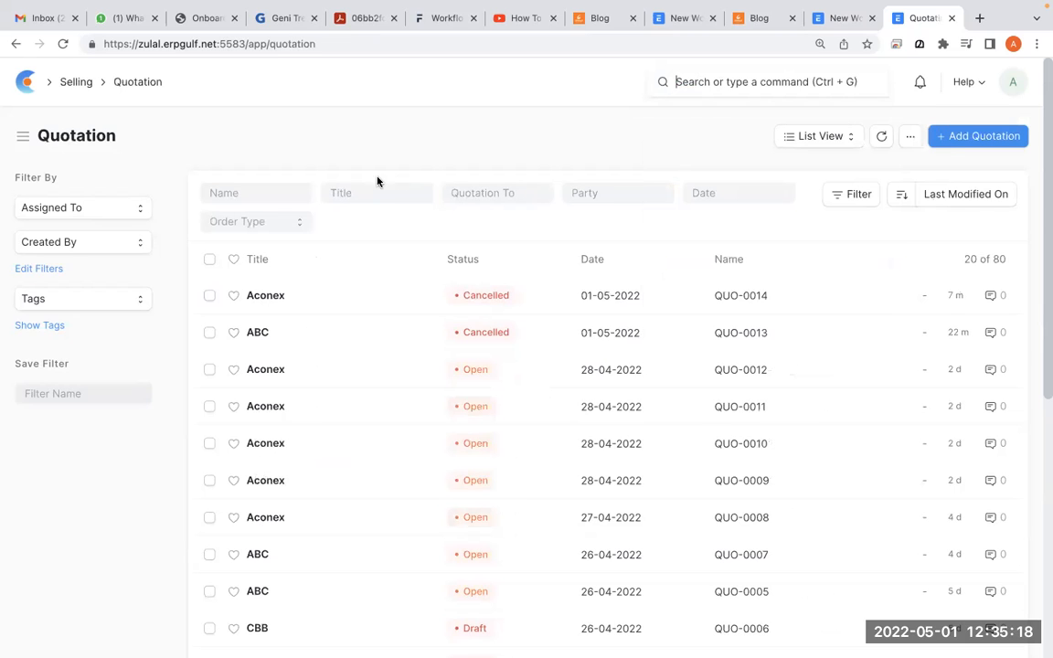
left_click(962, 139)
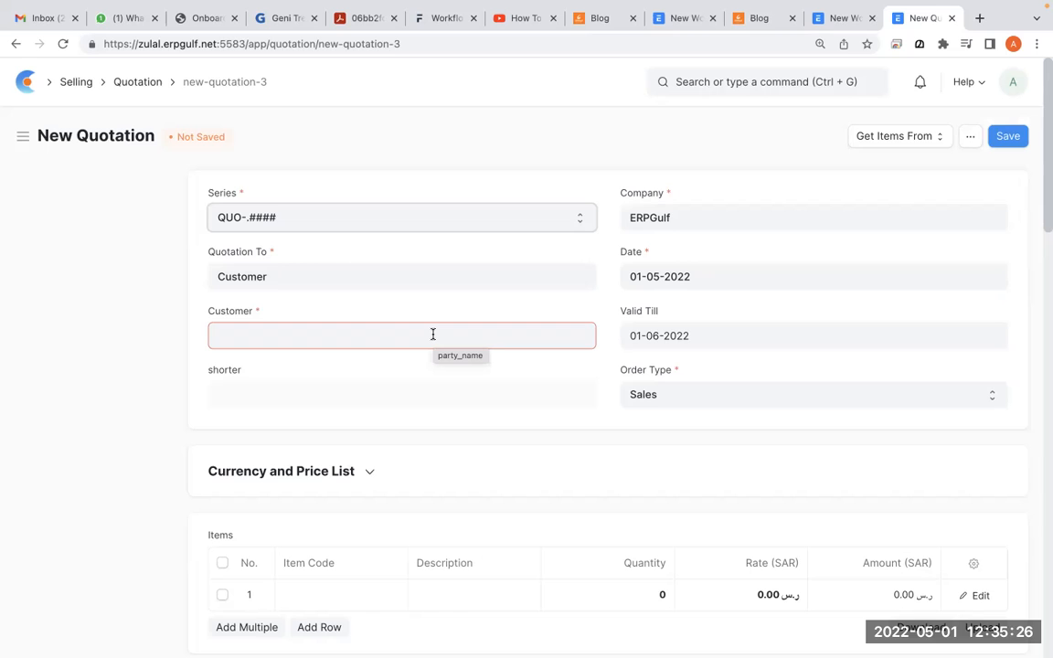
Step: Switch to the whiteboard app and clear the drawing on page 1
key("super+Tab")
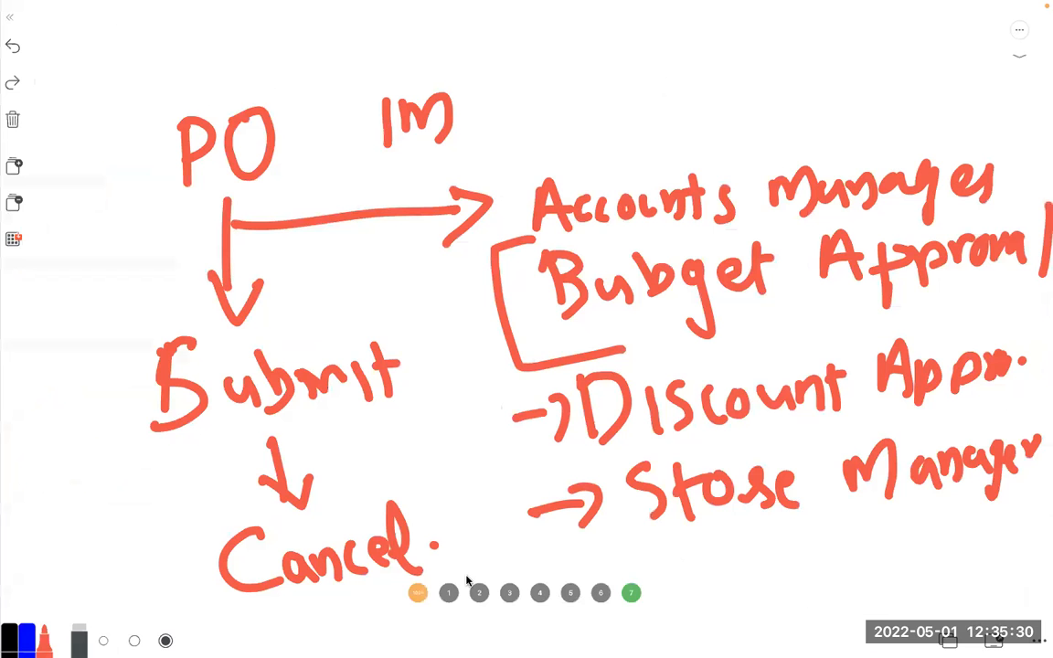
left_click(450, 593)
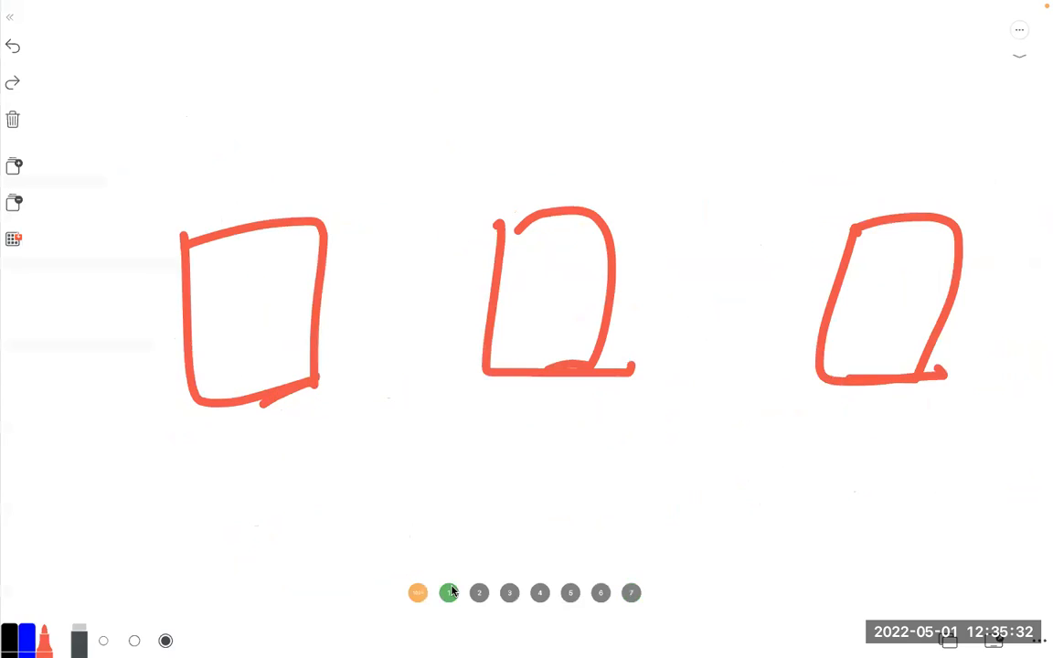
left_click(12, 120)
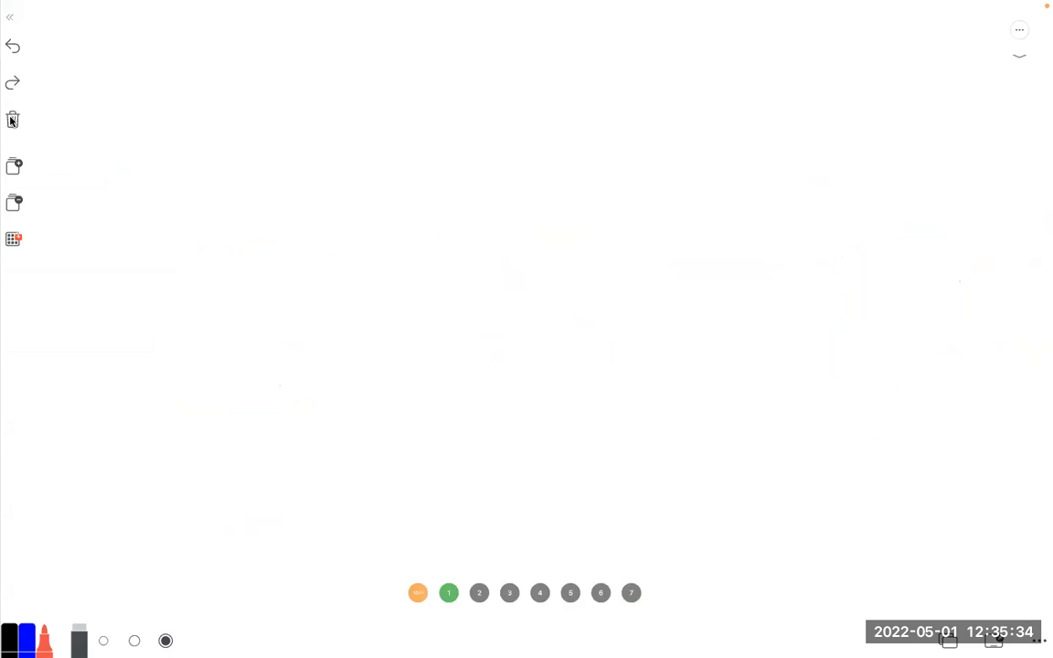
Step: Draw a red box on the blank whiteboard page and letter DRAFT inside it
mouse_move(144, 263)
left_mouse_down()
mouse_move(146, 306)
mouse_move(296, 376)
mouse_move(273, 249)
mouse_move(293, 384)
left_mouse_up()
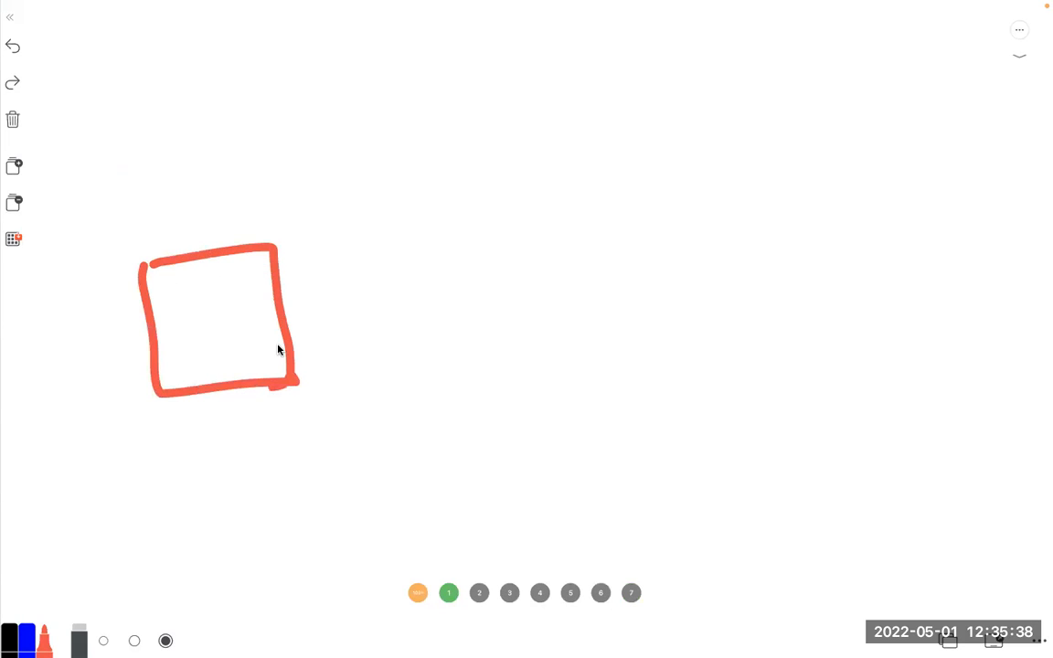
mouse_move(170, 309)
left_mouse_down()
mouse_move(176, 338)
mouse_move(203, 334)
left_mouse_up()
left_click_drag(220, 296, 215, 321)
mouse_move(220, 296)
left_mouse_down()
mouse_move(230, 318)
mouse_move(228, 309)
left_mouse_up()
mouse_move(203, 350)
left_mouse_down()
mouse_move(221, 339)
mouse_move(216, 367)
left_mouse_up()
left_click_drag(216, 355, 229, 349)
mouse_move(237, 335)
left_mouse_down()
mouse_move(242, 355)
mouse_move(244, 328)
left_mouse_up()
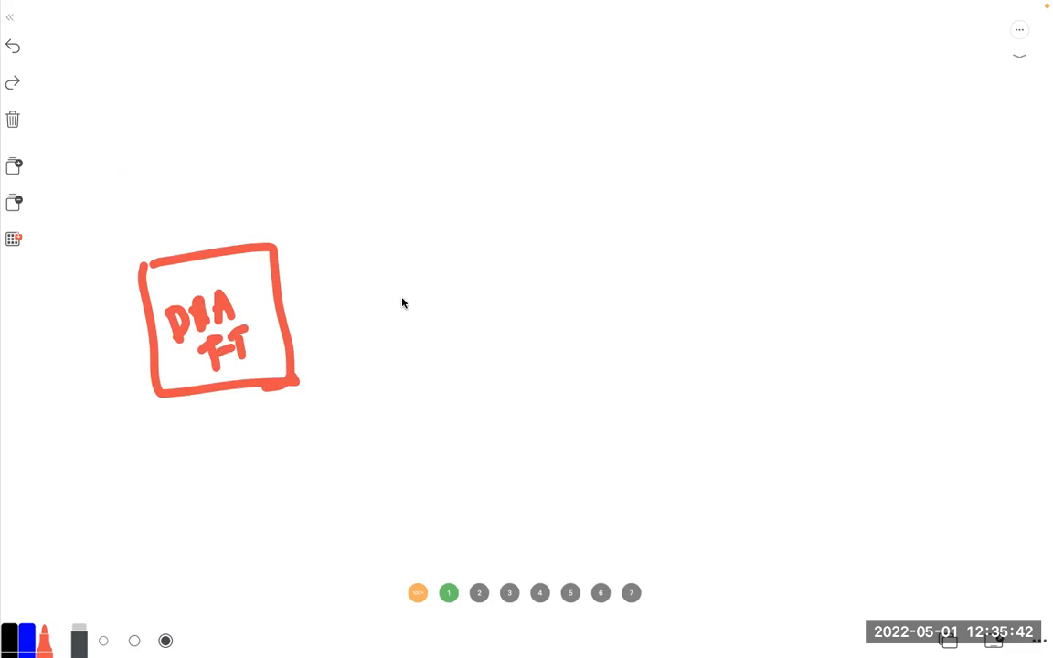
Step: Draw a second box beside the DRAFT box and write Submit inside it
left_click_drag(420, 240, 548, 358)
mouse_move(423, 233)
left_mouse_down()
mouse_move(595, 354)
mouse_move(506, 352)
left_mouse_up()
left_click_drag(467, 270, 444, 315)
left_click_drag(478, 283, 496, 310)
mouse_move(512, 267)
left_mouse_down()
mouse_move(530, 298)
mouse_move(560, 313)
left_mouse_up()
mouse_move(575, 280)
left_mouse_down()
mouse_move(573, 311)
mouse_move(592, 311)
left_mouse_up()
left_click_drag(581, 279, 600, 277)
Step: Draw a third box labelled Cancel and a long slanted line separating it from the Submit box
mouse_move(773, 239)
left_mouse_down()
mouse_move(902, 340)
mouse_move(924, 242)
mouse_move(860, 347)
left_mouse_up()
mouse_move(809, 273)
left_mouse_down()
mouse_move(802, 307)
mouse_move(860, 304)
left_mouse_up()
mouse_move(873, 285)
left_mouse_down()
mouse_move(865, 301)
mouse_move(891, 289)
left_mouse_up()
left_click(898, 289)
left_click_drag(745, 145, 638, 445)
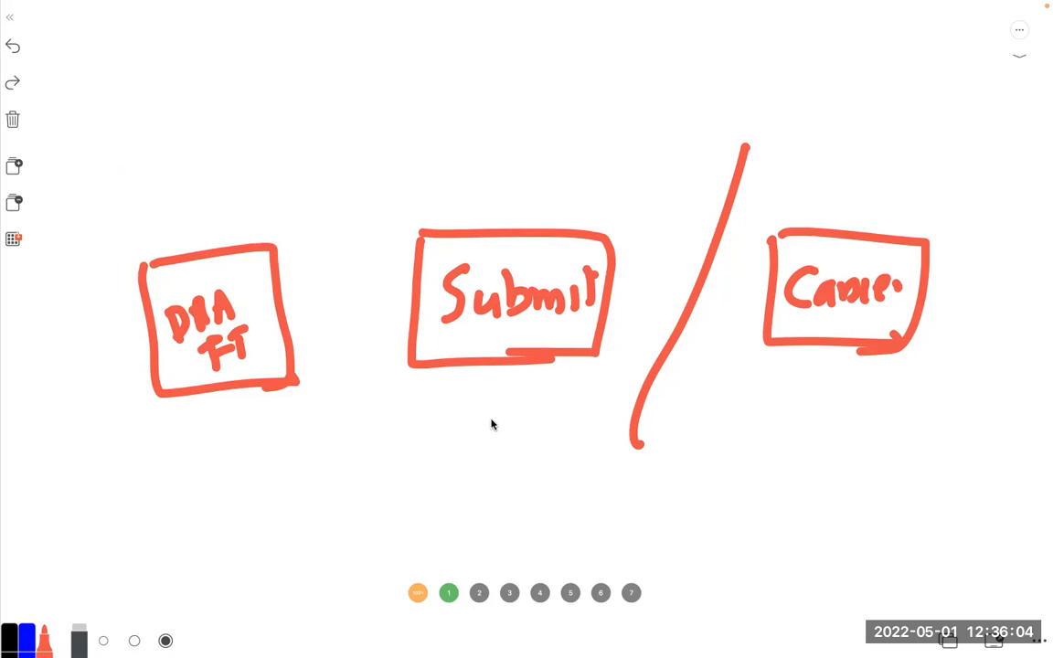
Step: Circle the Draft, Submit and Cancel boxes one after another with fading annotation ink
mouse_move(261, 186)
left_mouse_down()
mouse_move(145, 212)
mouse_move(292, 418)
mouse_move(194, 209)
left_mouse_up()
mouse_move(476, 174)
left_mouse_down()
mouse_move(373, 229)
mouse_move(618, 285)
mouse_move(480, 170)
left_mouse_up()
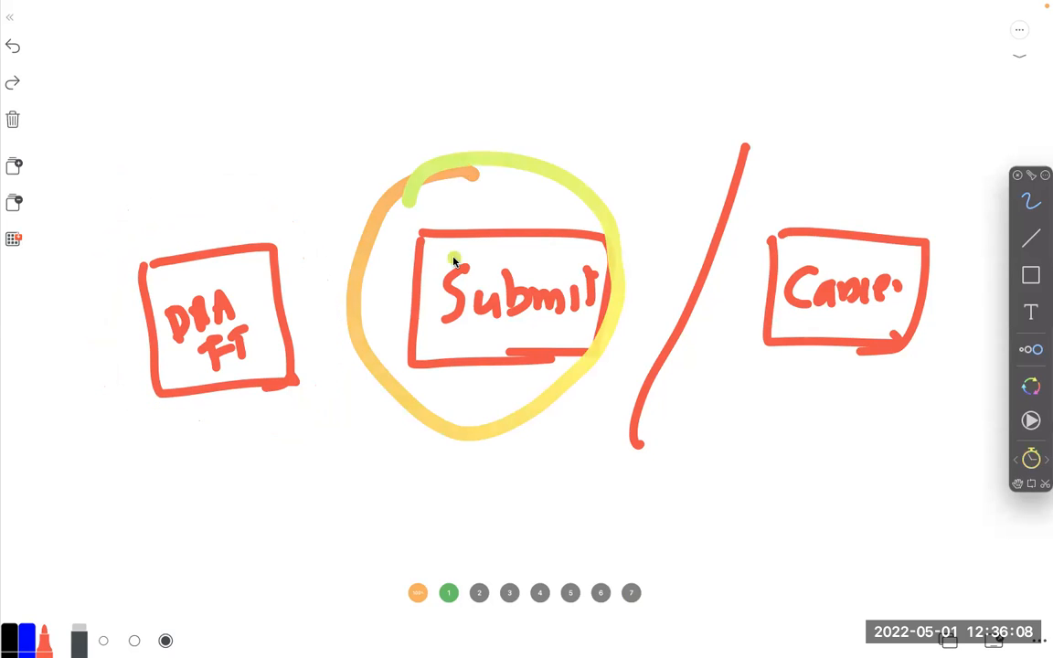
mouse_move(901, 190)
left_mouse_down()
mouse_move(720, 270)
mouse_move(955, 352)
mouse_move(968, 223)
left_mouse_up()
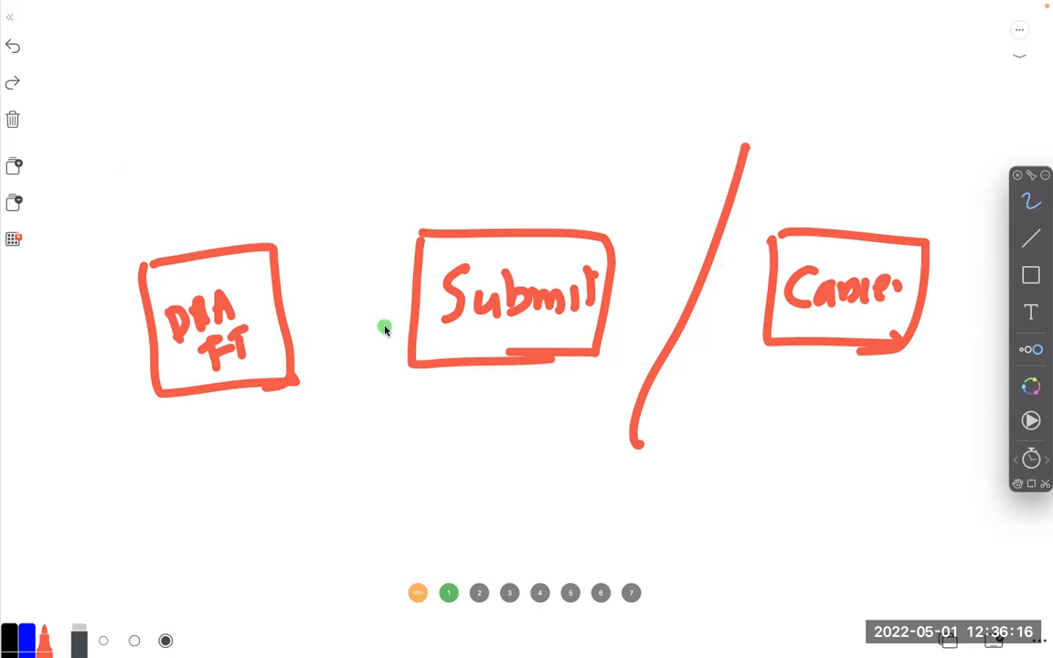
key("Escape")
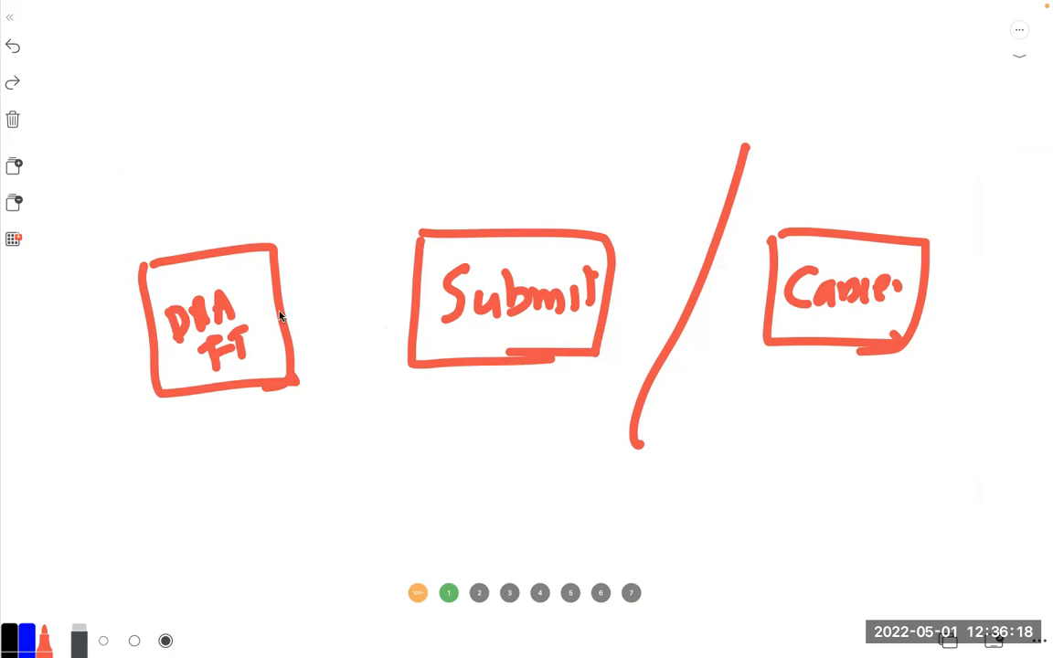
Step: Connect the Draft box to Submit and the Submit box to Cancel with straight lines
left_click_drag(279, 319, 412, 299)
left_click_drag(612, 295, 776, 295)
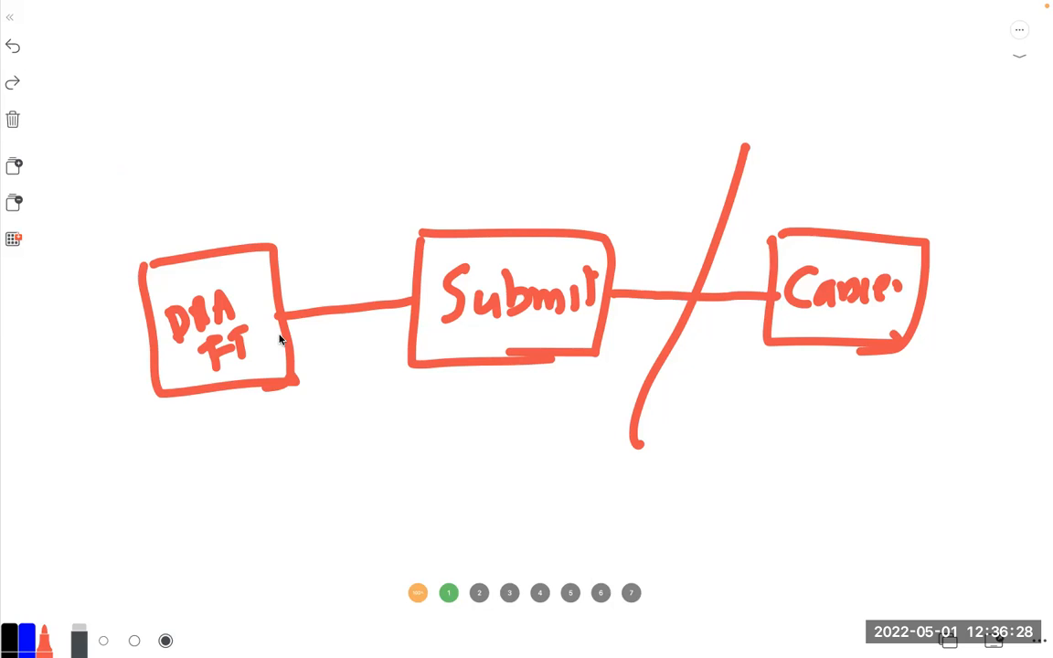
Step: Trace the direct Draft-to-Cancel route, the Submit box and the Draft–Submit–Cancel path with fading annotation ink
left_click(256, 406)
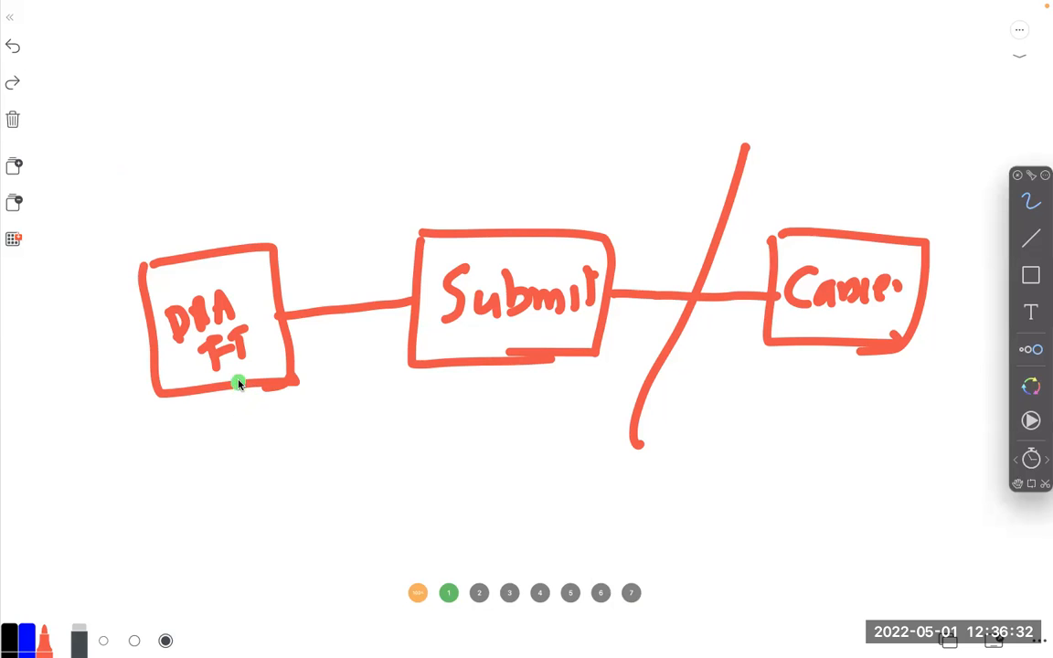
mouse_move(238, 384)
left_mouse_down()
mouse_move(458, 475)
mouse_move(790, 392)
mouse_move(814, 352)
left_mouse_up()
mouse_move(272, 380)
left_mouse_down()
mouse_move(331, 469)
mouse_move(717, 357)
left_mouse_up()
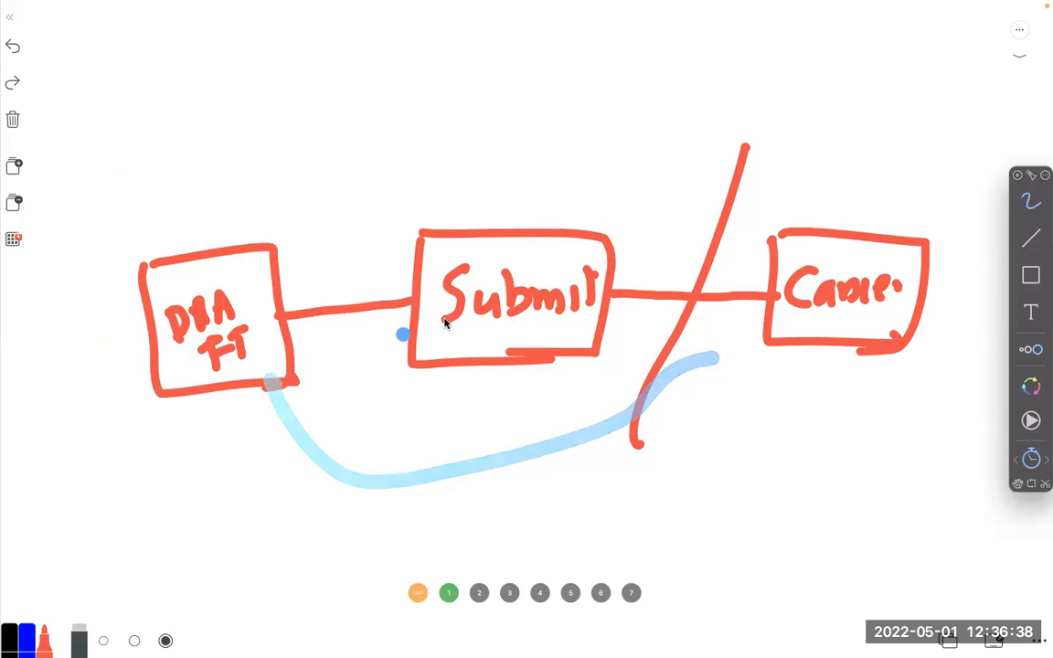
mouse_move(501, 165)
left_mouse_down()
mouse_move(540, 435)
mouse_move(526, 169)
mouse_move(429, 219)
left_mouse_up()
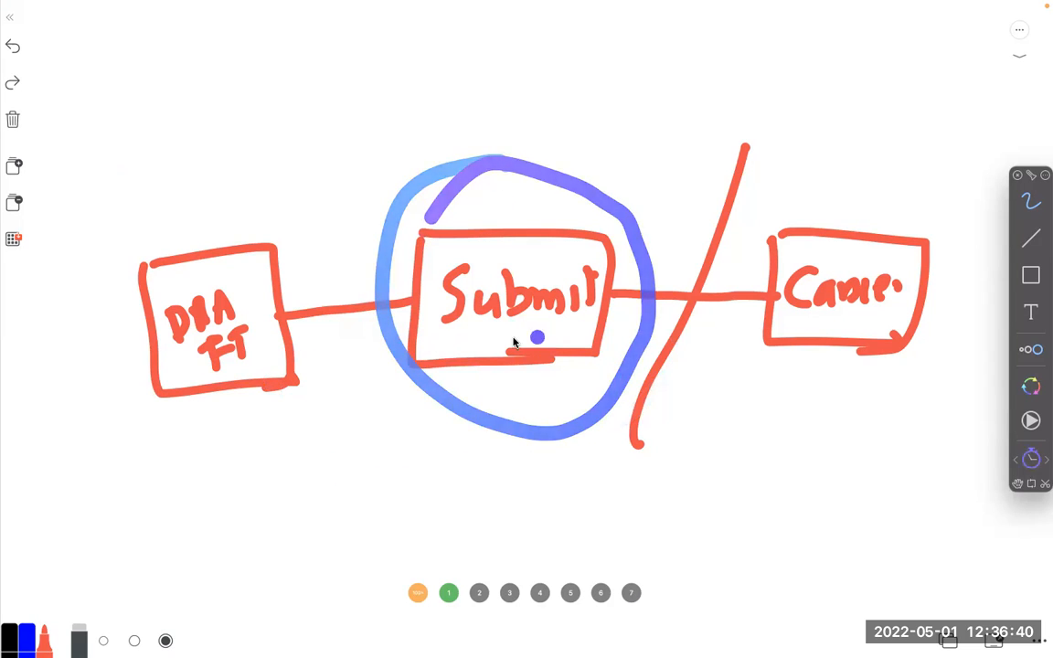
mouse_move(224, 382)
left_mouse_down()
mouse_move(395, 502)
mouse_move(784, 370)
left_mouse_up()
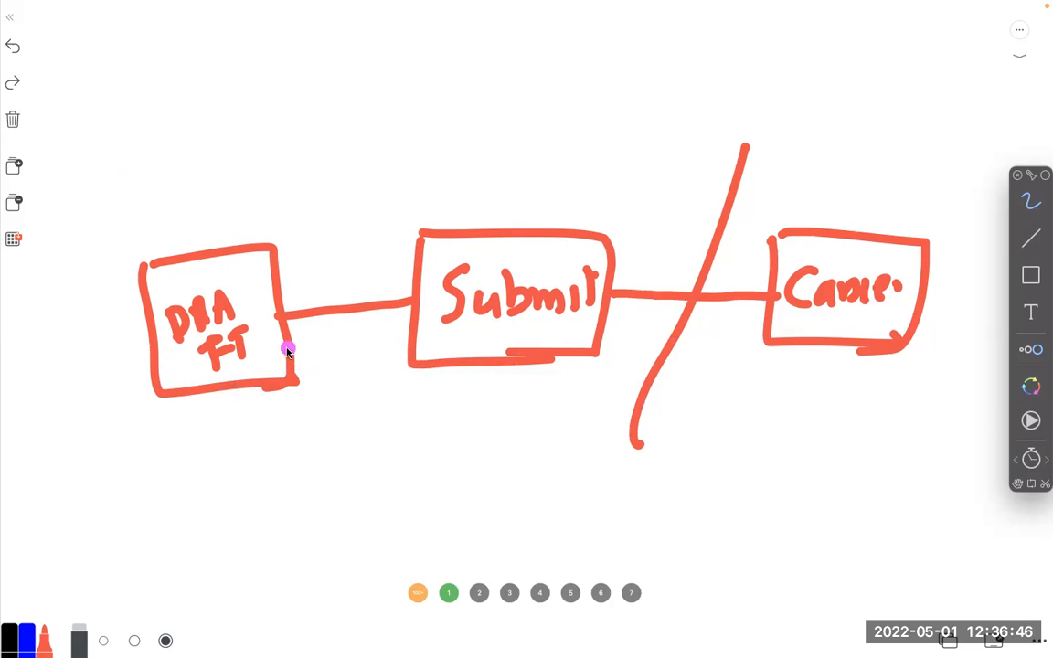
left_click_drag(291, 350, 432, 339)
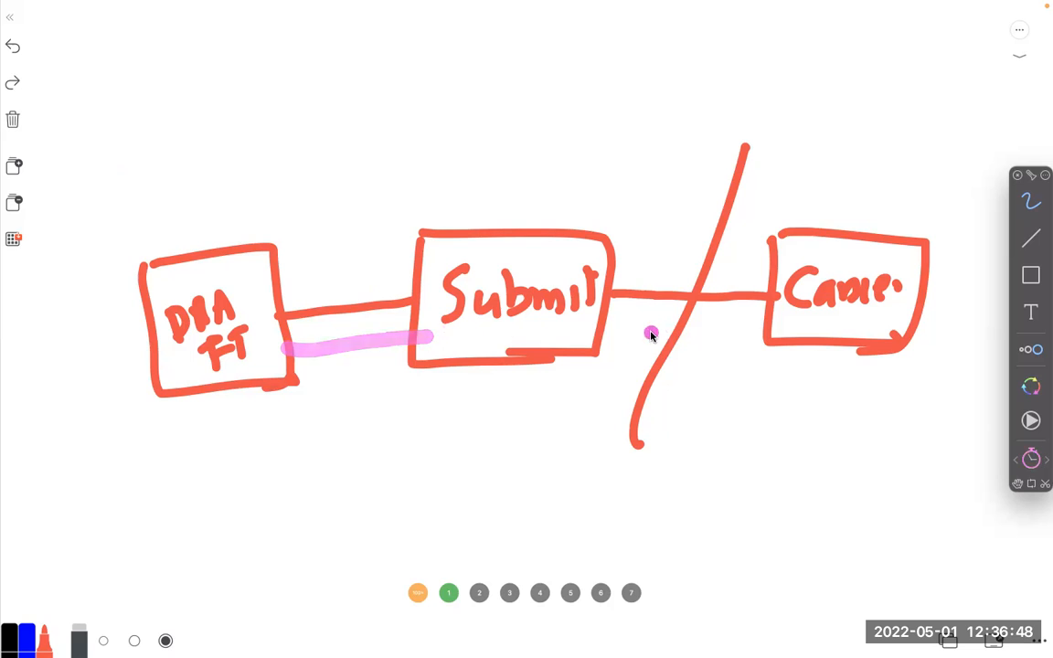
left_click_drag(613, 328, 797, 336)
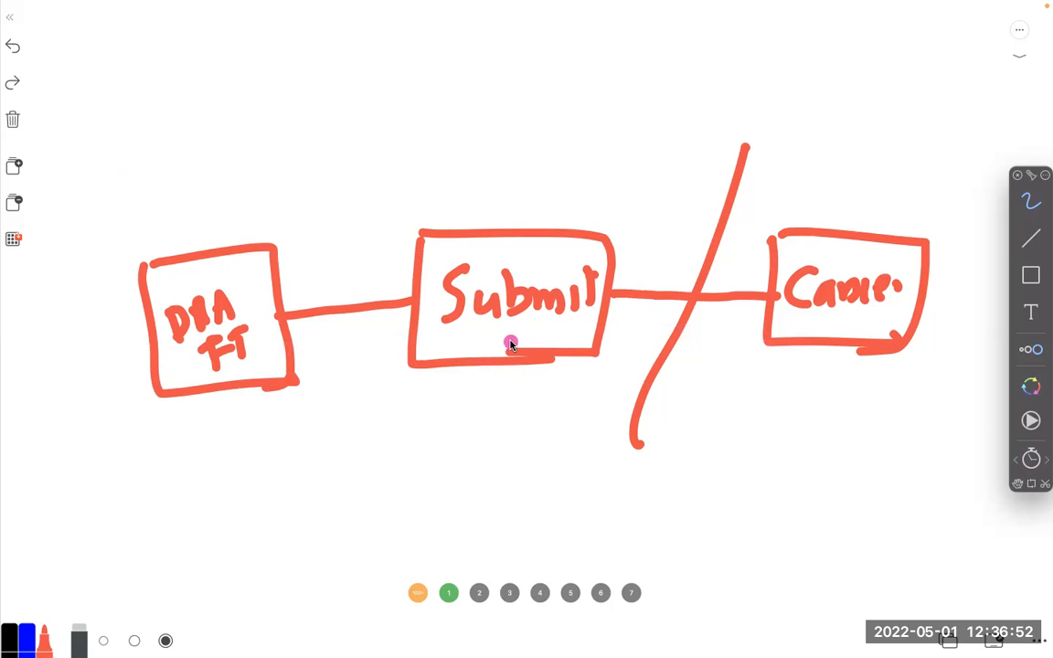
Step: Go to whiteboard page 3 and clear its contents
left_click(473, 593)
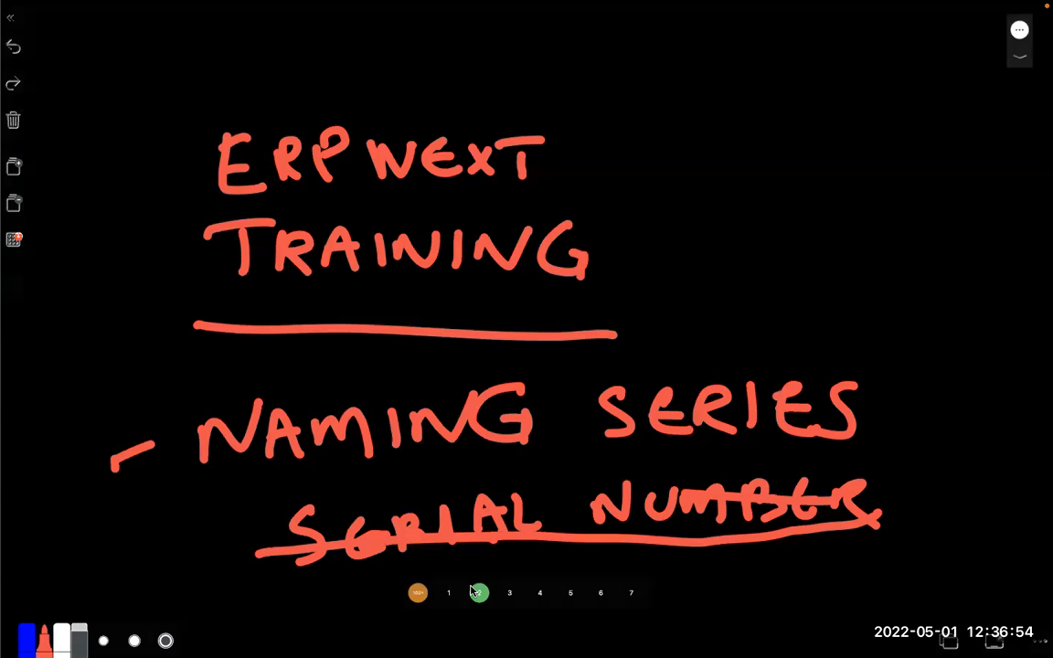
left_click(510, 595)
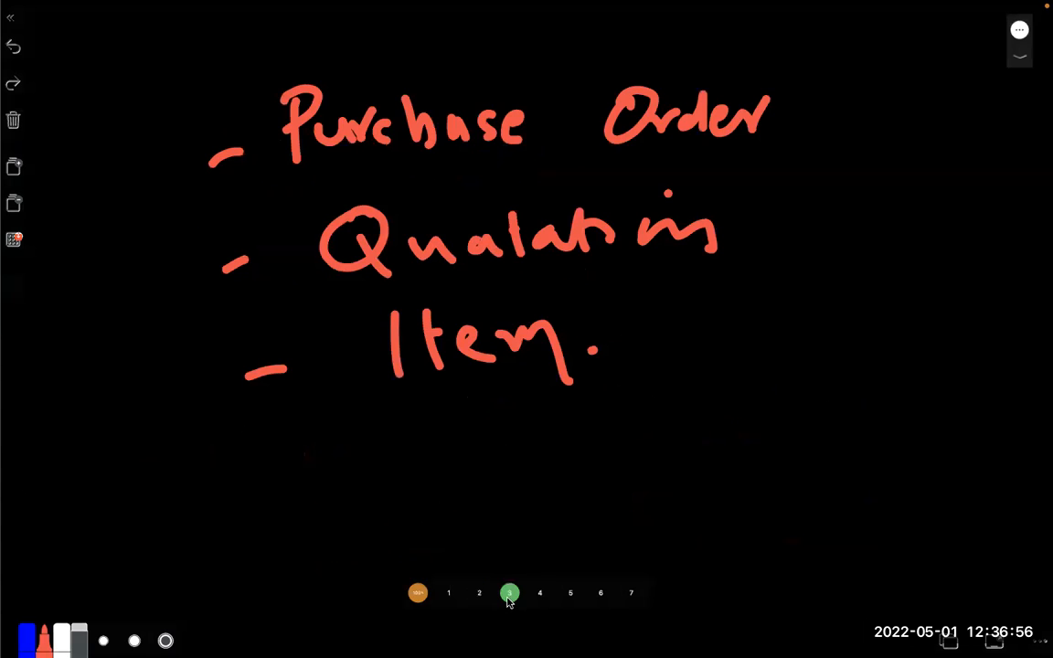
left_click(14, 122)
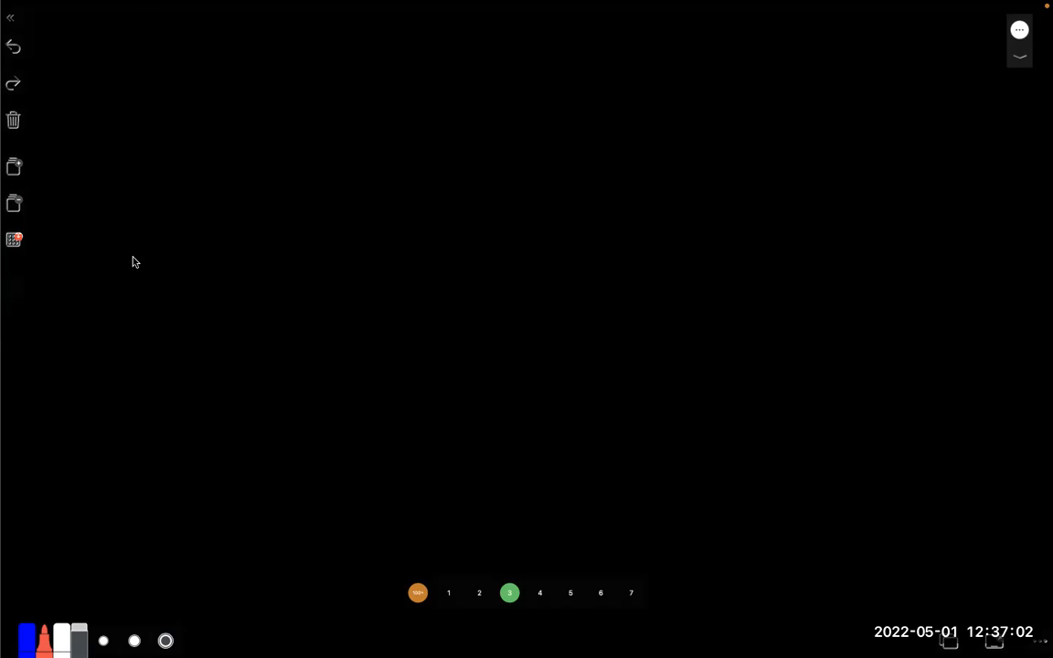
Step: Draw a box labelled D on the blank black page and a wider box labelled Budget beside it
mouse_move(114, 247)
left_mouse_down()
mouse_move(120, 351)
mouse_move(220, 349)
left_mouse_up()
mouse_move(115, 241)
left_mouse_down()
mouse_move(239, 263)
mouse_move(202, 353)
left_mouse_up()
left_click_drag(129, 288, 140, 324)
mouse_move(312, 234)
left_mouse_down()
mouse_move(312, 327)
mouse_move(480, 337)
left_mouse_up()
left_click_drag(333, 223, 481, 346)
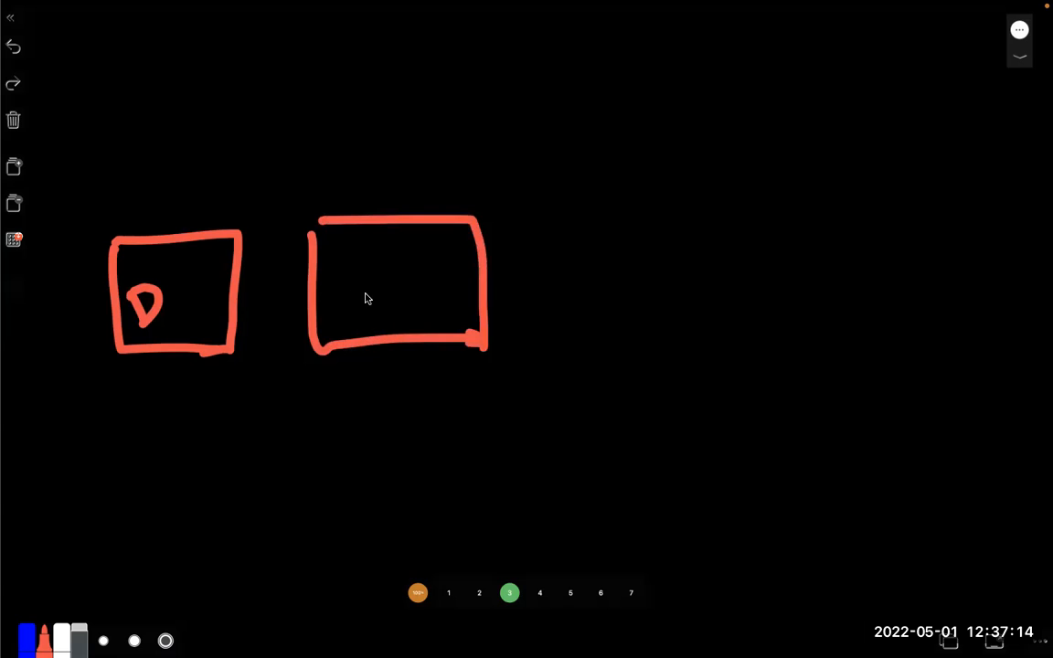
left_click_drag(332, 264, 341, 315)
mouse_move(366, 272)
left_mouse_down()
mouse_move(389, 295)
mouse_move(405, 245)
mouse_move(426, 294)
mouse_move(452, 278)
left_mouse_up()
left_click_drag(455, 278, 467, 249)
Step: Draw a third box with a gap after the Budget box and write Submit inside it
mouse_move(635, 212)
left_mouse_down()
mouse_move(640, 277)
mouse_move(819, 324)
left_mouse_up()
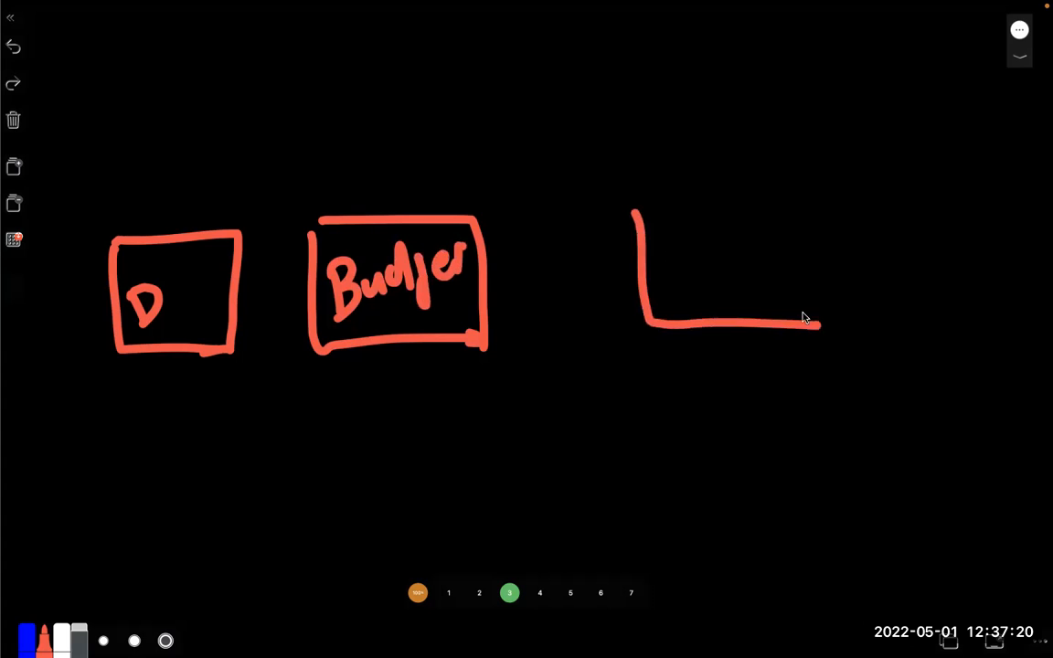
mouse_move(644, 207)
left_mouse_down()
mouse_move(798, 292)
mouse_move(802, 320)
left_mouse_up()
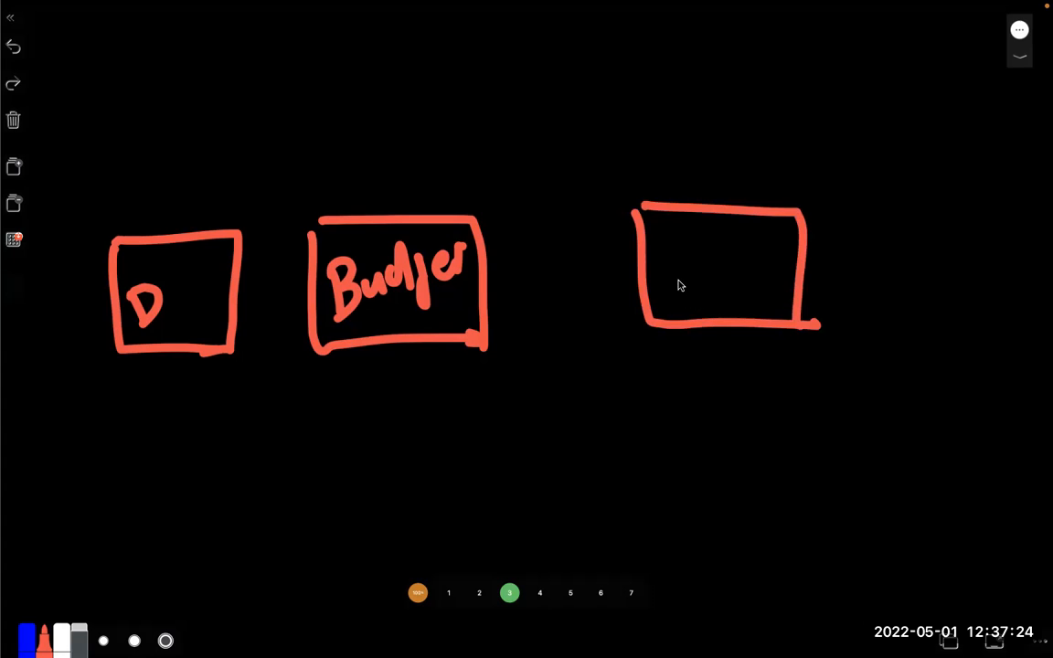
mouse_move(697, 233)
left_mouse_down()
mouse_move(696, 283)
mouse_move(681, 295)
left_mouse_up()
left_click_drag(711, 291, 774, 274)
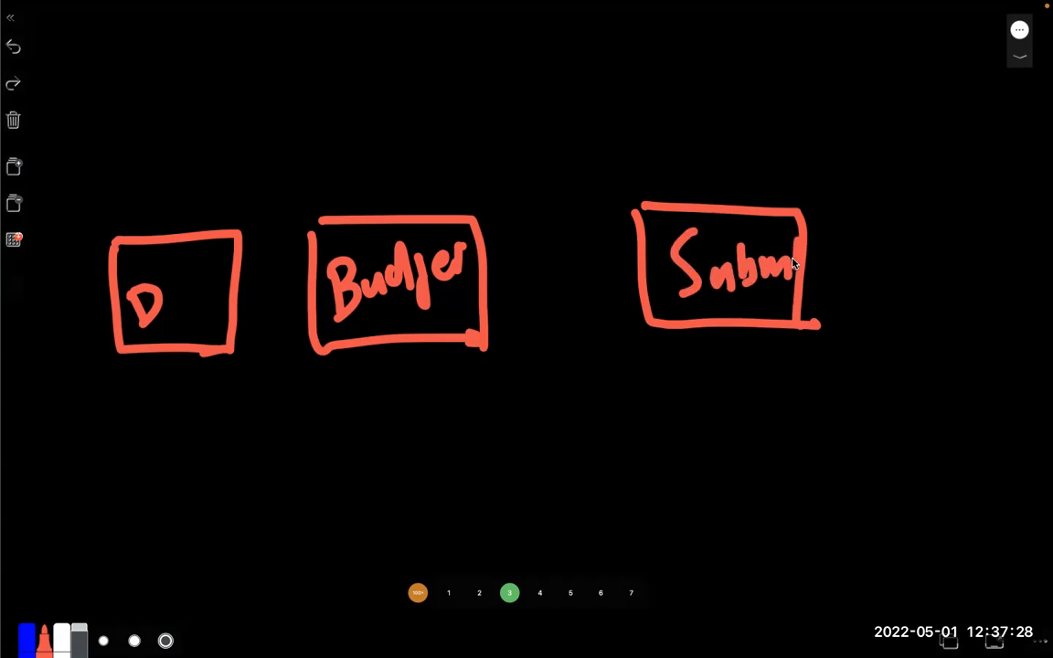
Step: Draw a fourth box labelled Cancel beyond the Submit box, with a long slanted dividing line between them
mouse_move(895, 217)
left_mouse_down()
mouse_move(900, 328)
mouse_move(1015, 321)
mouse_move(971, 351)
left_mouse_up()
left_click_drag(869, 147, 791, 482)
mouse_move(928, 247)
left_mouse_down()
mouse_move(907, 267)
mouse_move(922, 284)
left_mouse_up()
mouse_move(940, 264)
left_mouse_down()
mouse_move(968, 277)
mouse_move(1006, 267)
left_mouse_up()
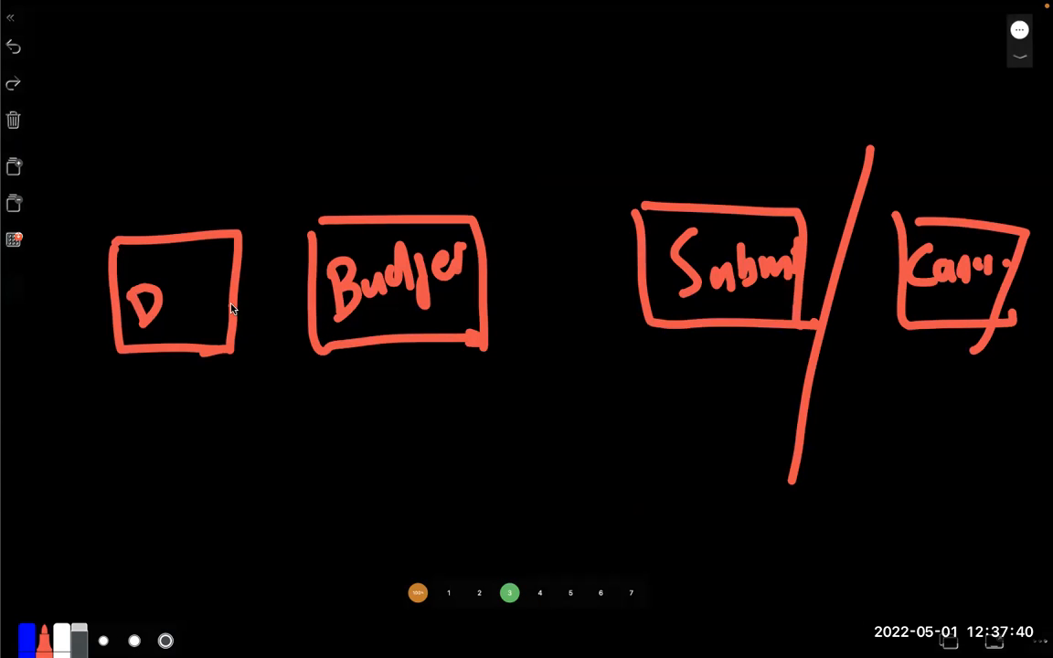
Step: Join the D, Budget, Submit and Cancel boxes in sequence with connecting lines
left_click_drag(235, 294, 314, 285)
left_click_drag(490, 289, 649, 273)
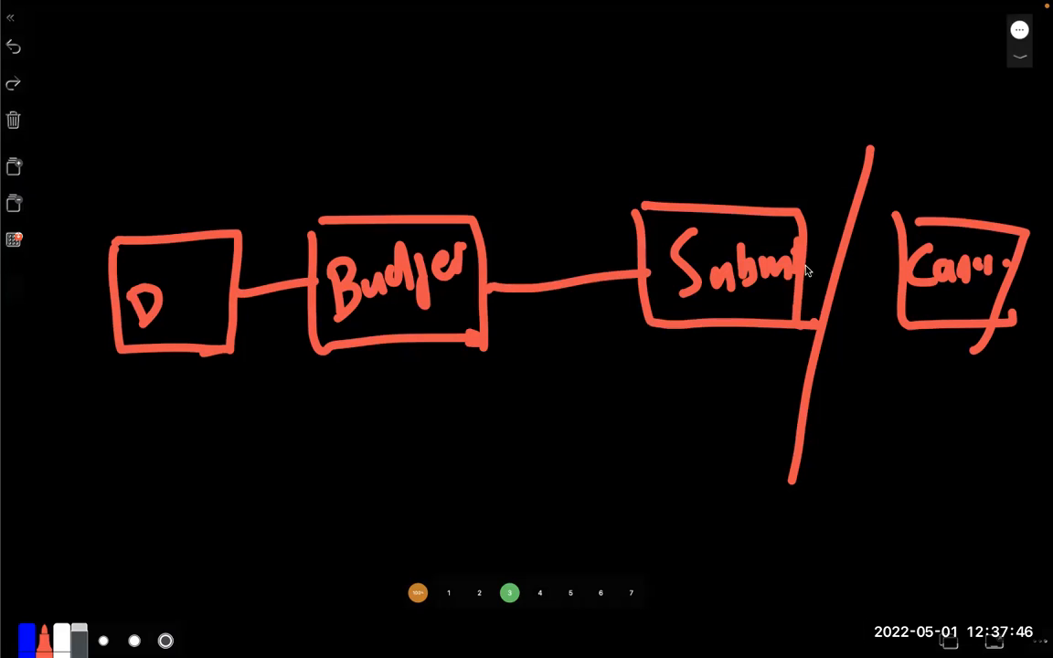
left_click_drag(805, 269, 875, 268)
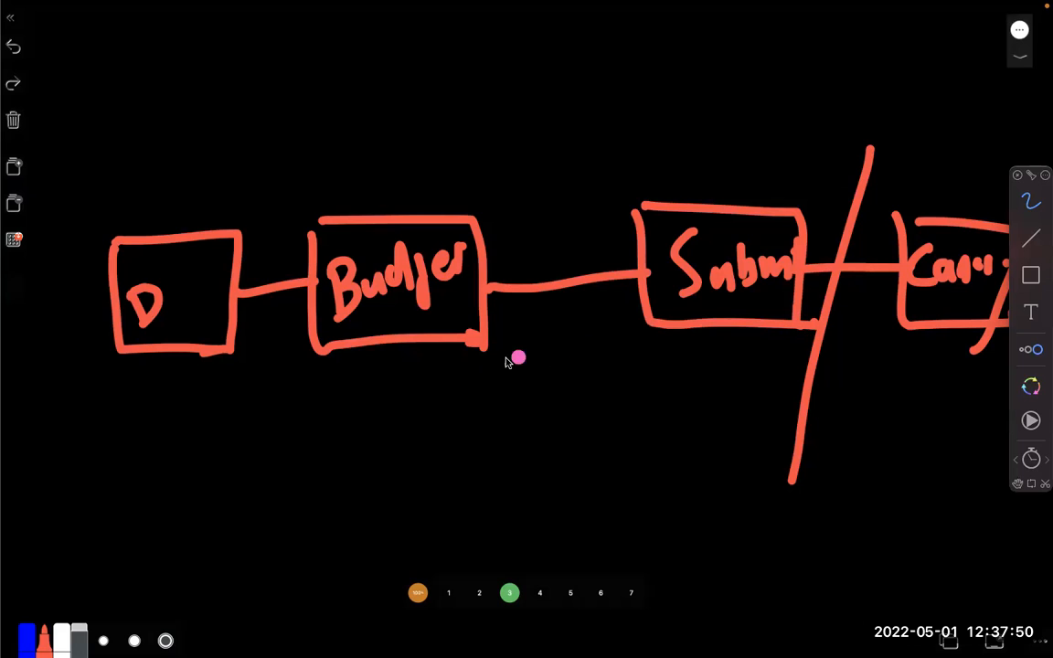
Step: Trace the shortcuts from D to Submit and from D to Cancel with fading annotation ink, crossing each one out
mouse_move(187, 358)
left_mouse_down()
mouse_move(202, 395)
mouse_move(647, 404)
mouse_move(722, 319)
left_mouse_up()
left_click_drag(519, 374, 475, 508)
left_click_drag(443, 412, 559, 498)
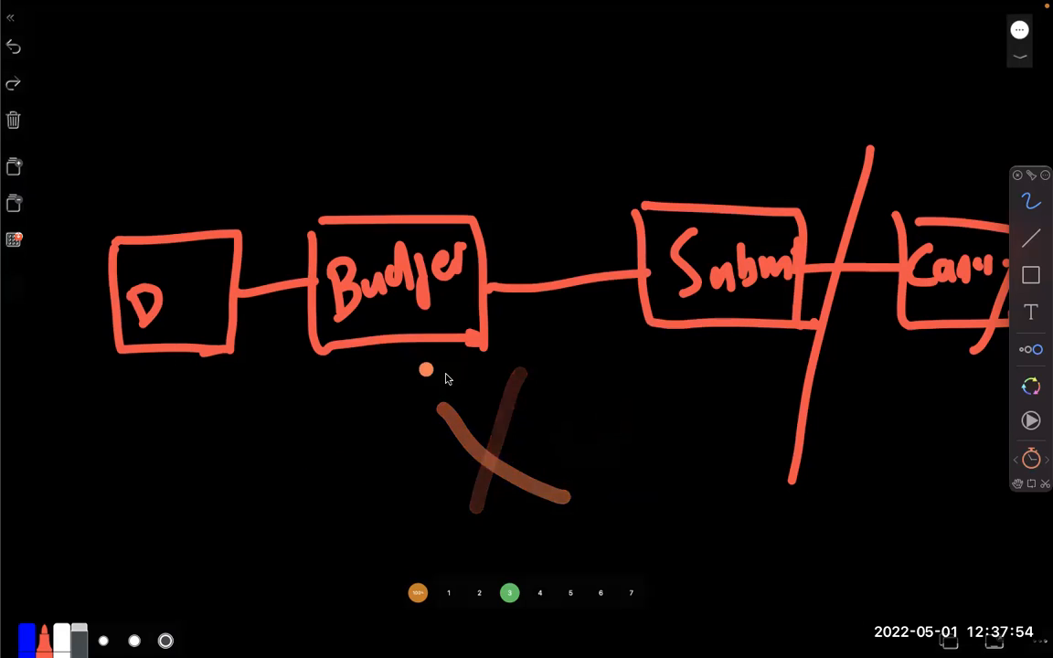
mouse_move(188, 359)
left_mouse_down()
mouse_move(321, 498)
mouse_move(836, 353)
mouse_move(931, 341)
left_mouse_up()
left_click_drag(884, 325, 915, 356)
left_click_drag(590, 356, 548, 501)
left_click_drag(507, 416, 631, 497)
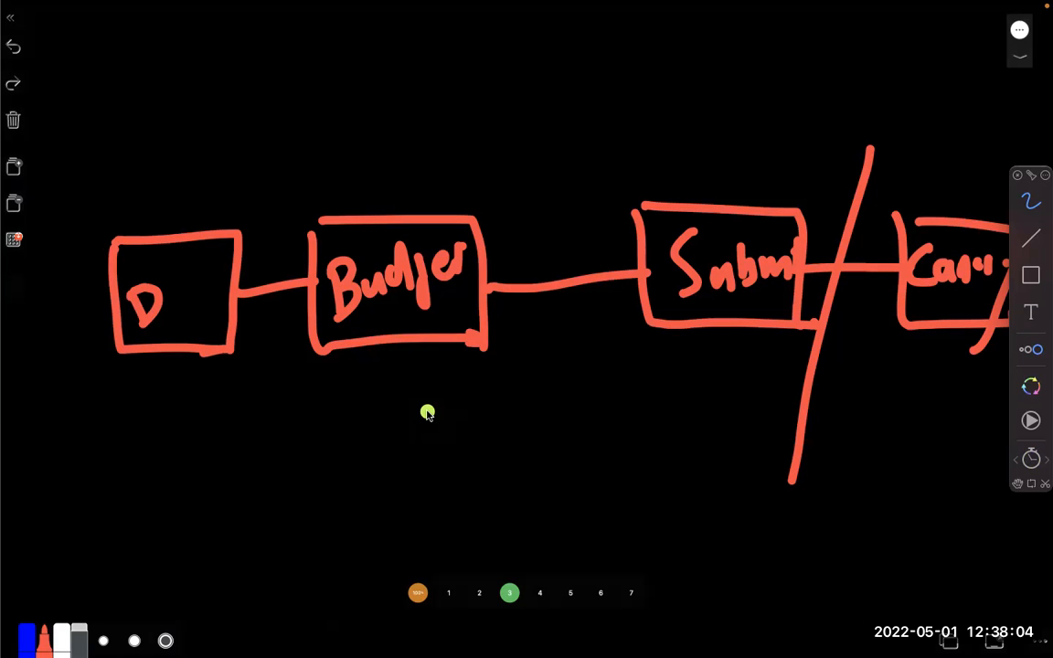
key("Escape")
Step: Switch to Chrome and review the document states and transition rules on the New Workflow form
key("super+Tab")
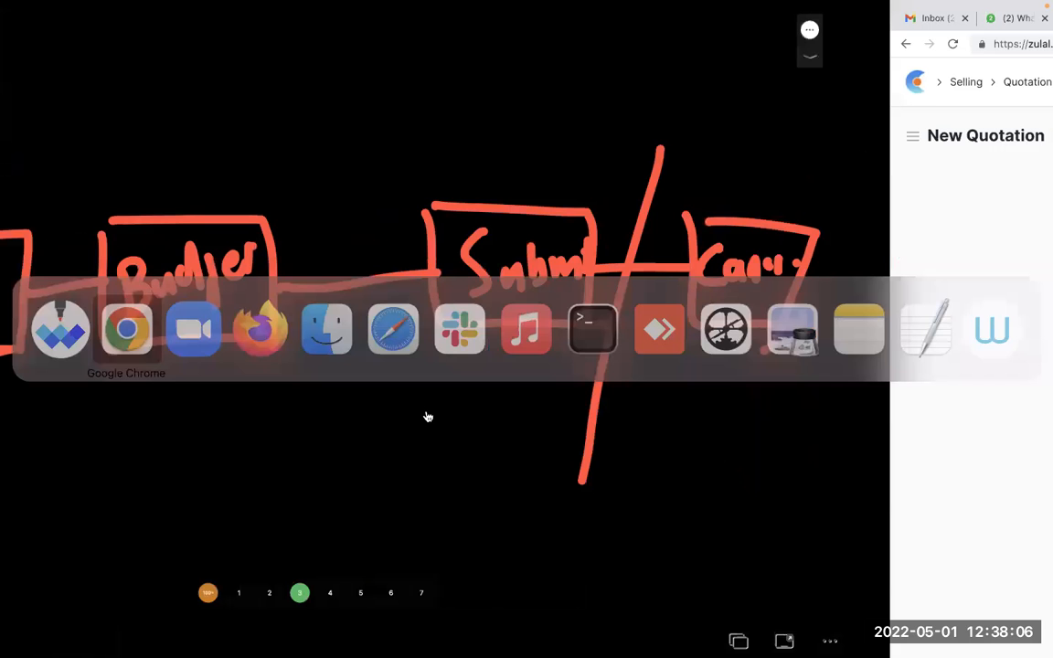
scroll(425, 414, "down", 2)
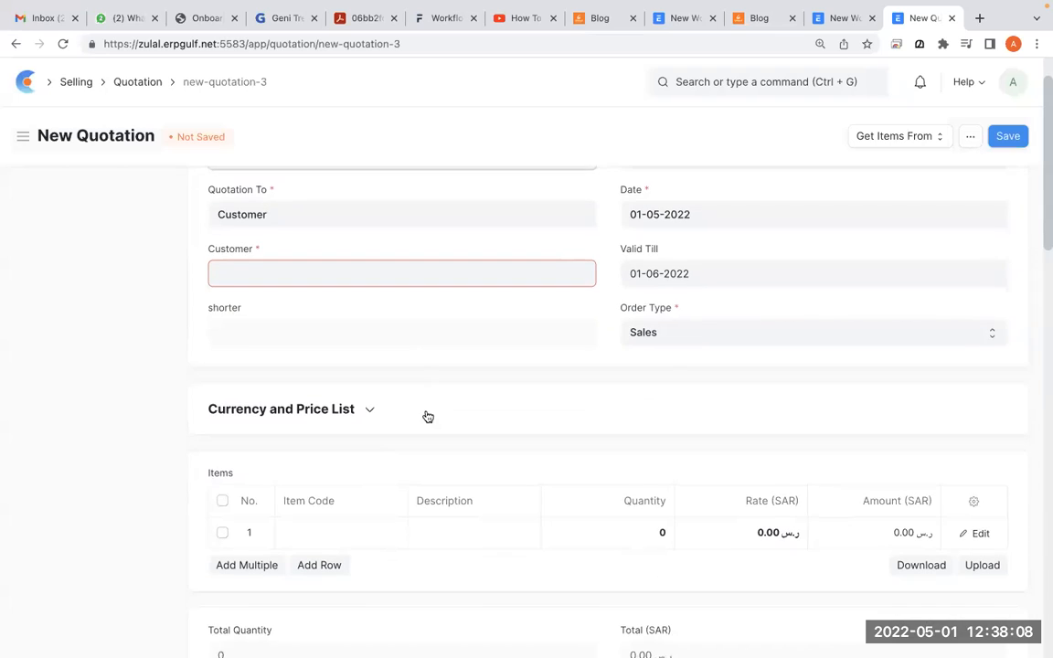
left_click(853, 16)
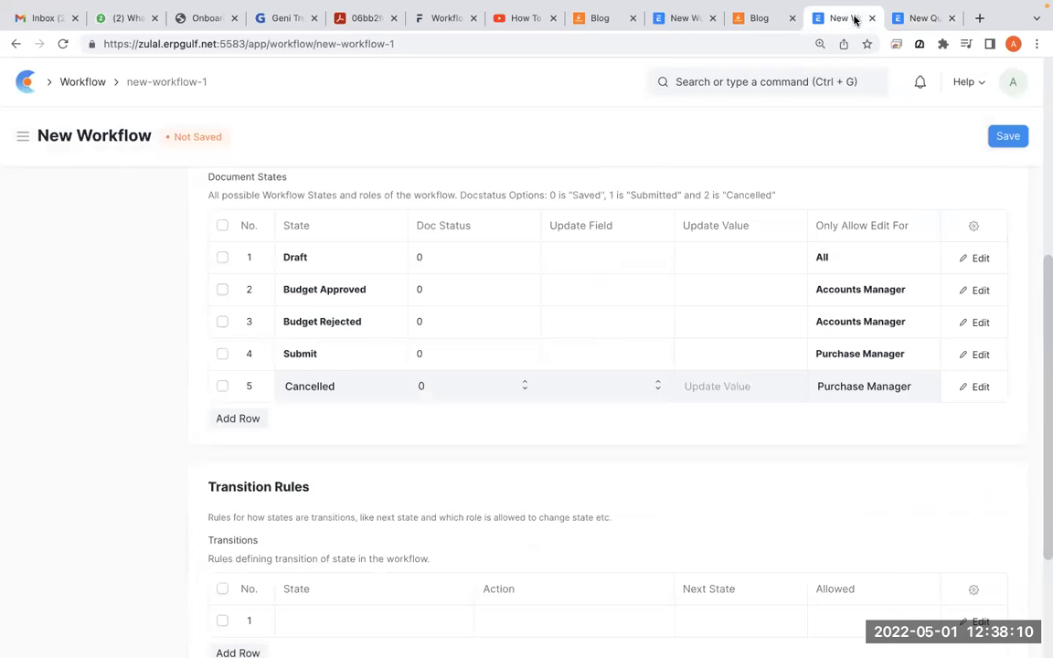
scroll(461, 459, "down", 2)
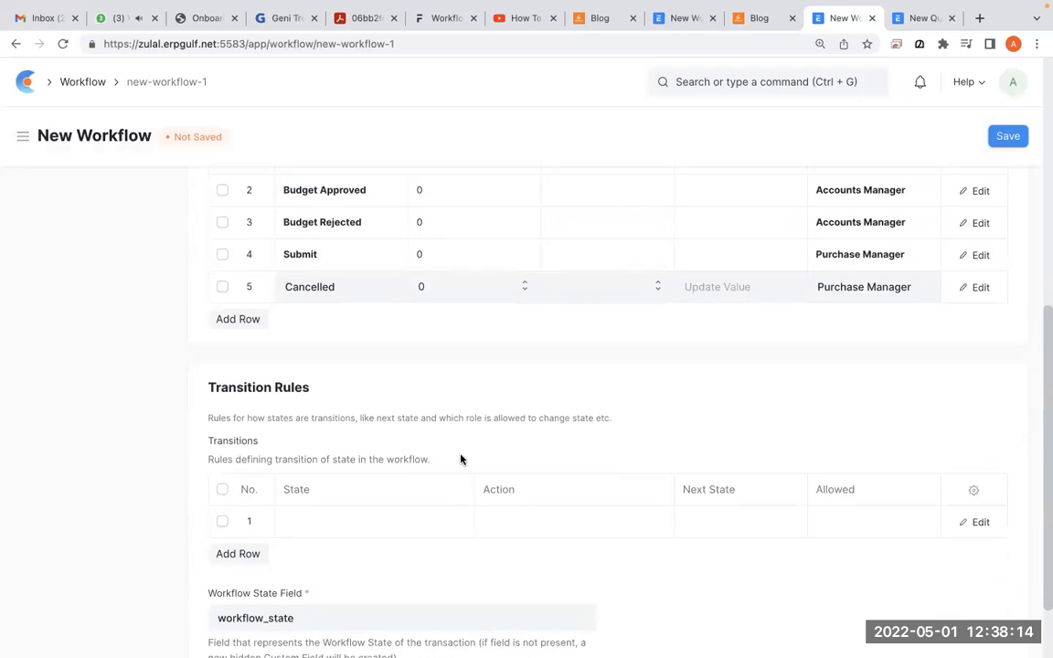
scroll(461, 459, "up", 2)
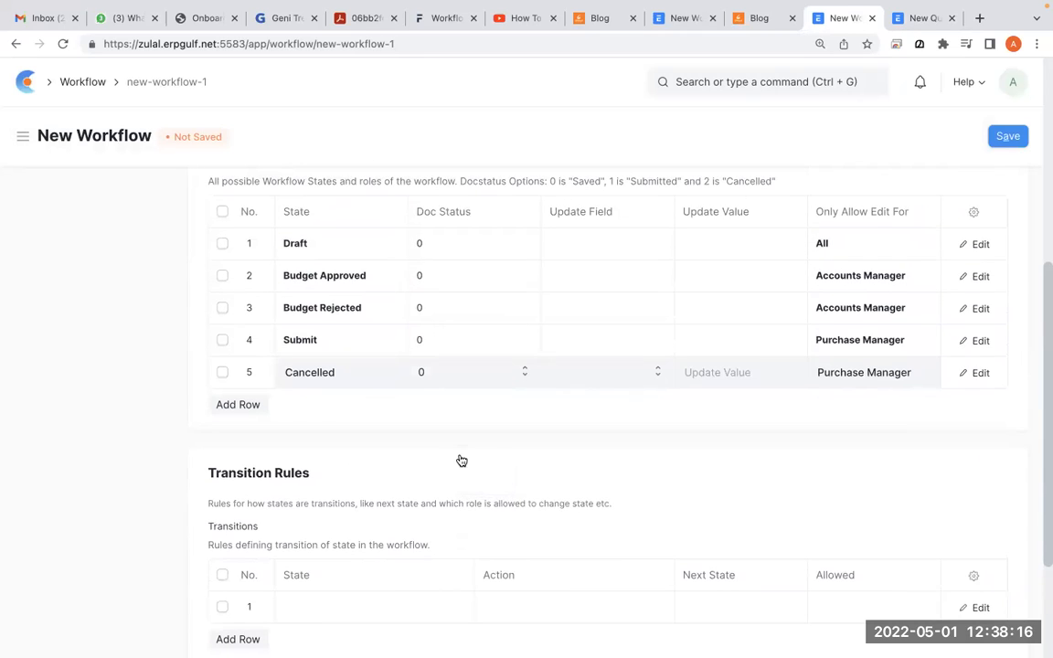
Step: Mark the moves between the Draft and Budget rows of the document states with fading annotation ink
key("alt+Tab")
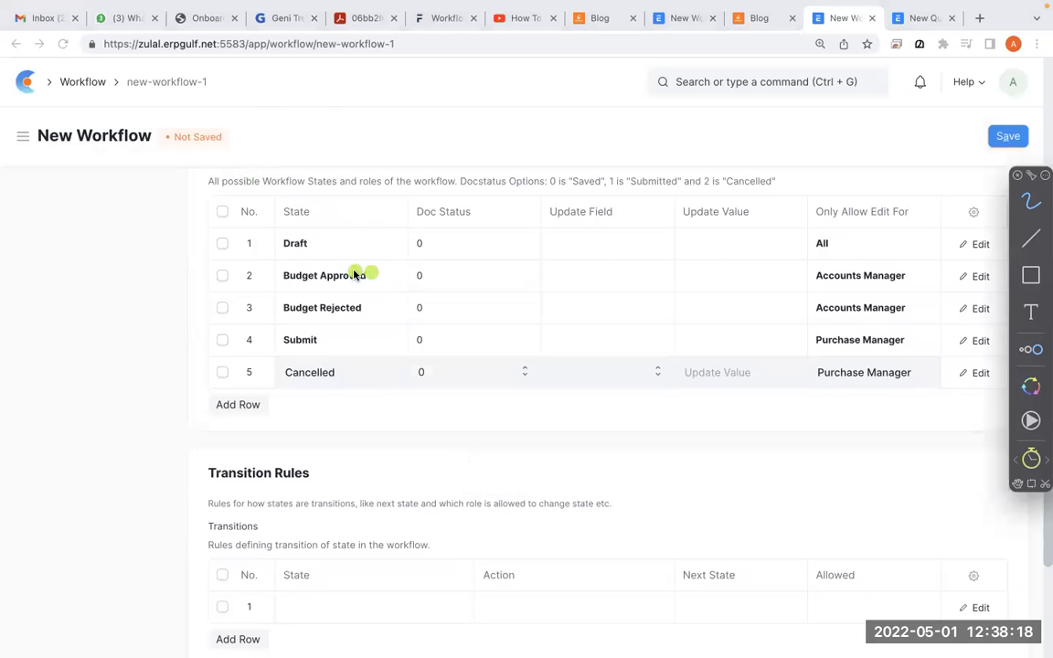
mouse_move(359, 251)
left_mouse_down()
mouse_move(388, 320)
mouse_move(363, 259)
mouse_move(365, 311)
mouse_move(402, 292)
left_mouse_up()
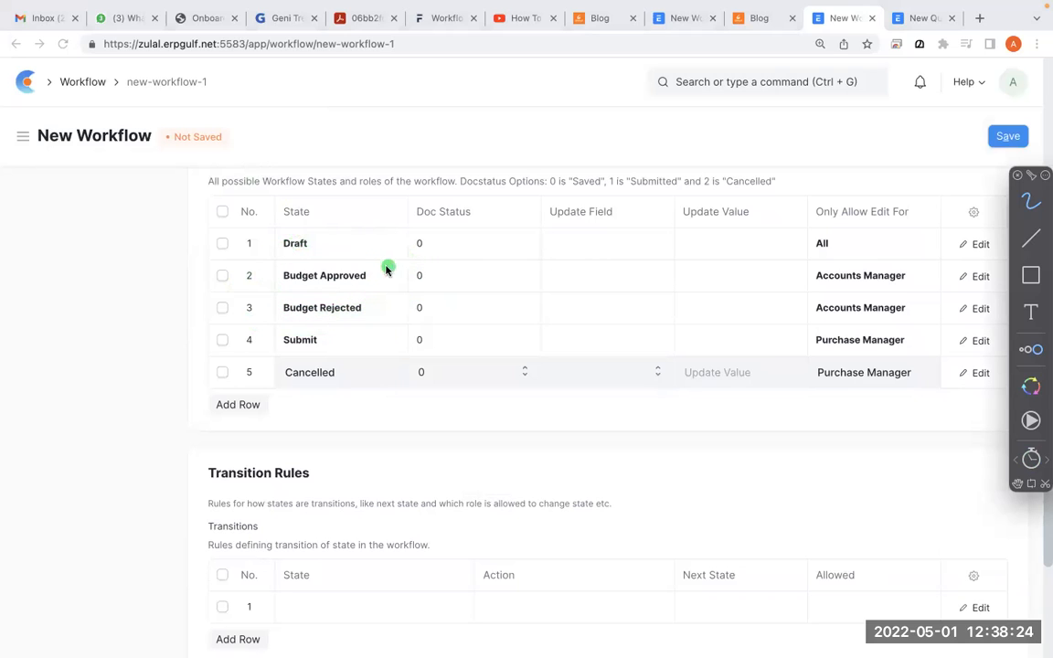
mouse_move(387, 254)
left_mouse_down()
mouse_move(261, 294)
mouse_move(320, 290)
left_mouse_up()
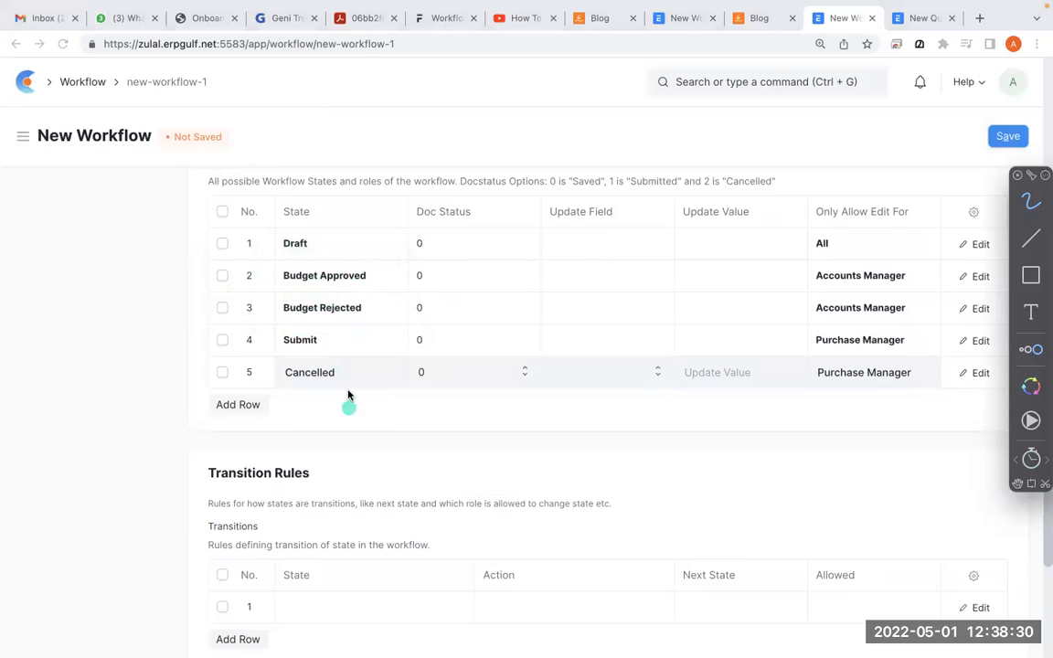
mouse_move(391, 243)
left_mouse_down()
mouse_move(271, 243)
mouse_move(271, 361)
mouse_move(404, 308)
mouse_move(387, 235)
mouse_move(394, 277)
left_mouse_up()
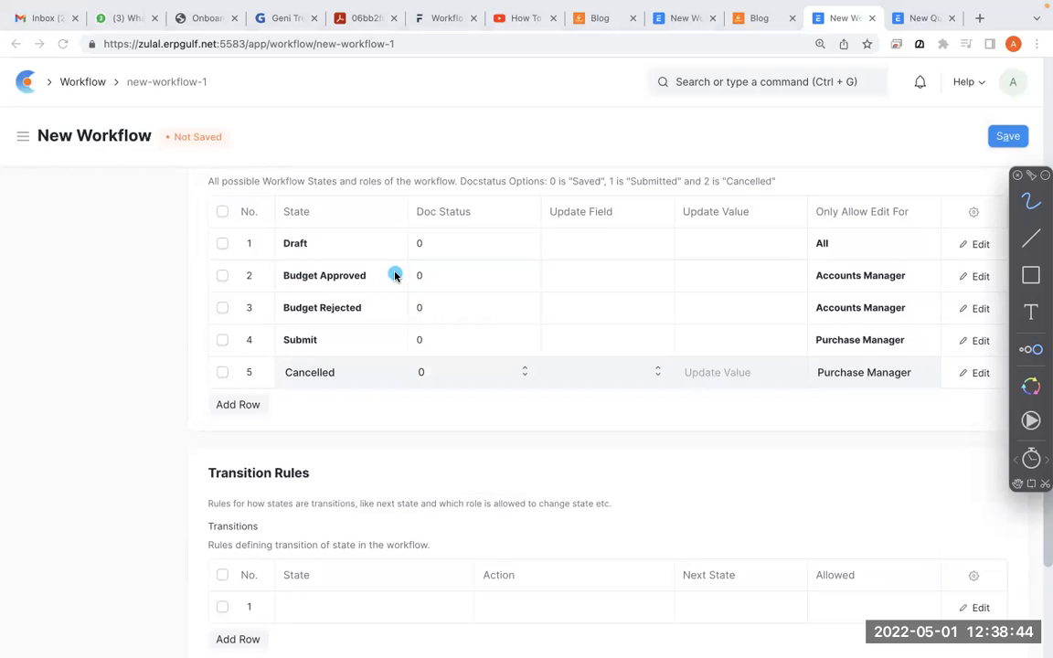
Step: Examine the workflow states offered for the first transition rule
scroll(395, 277, "down", 3)
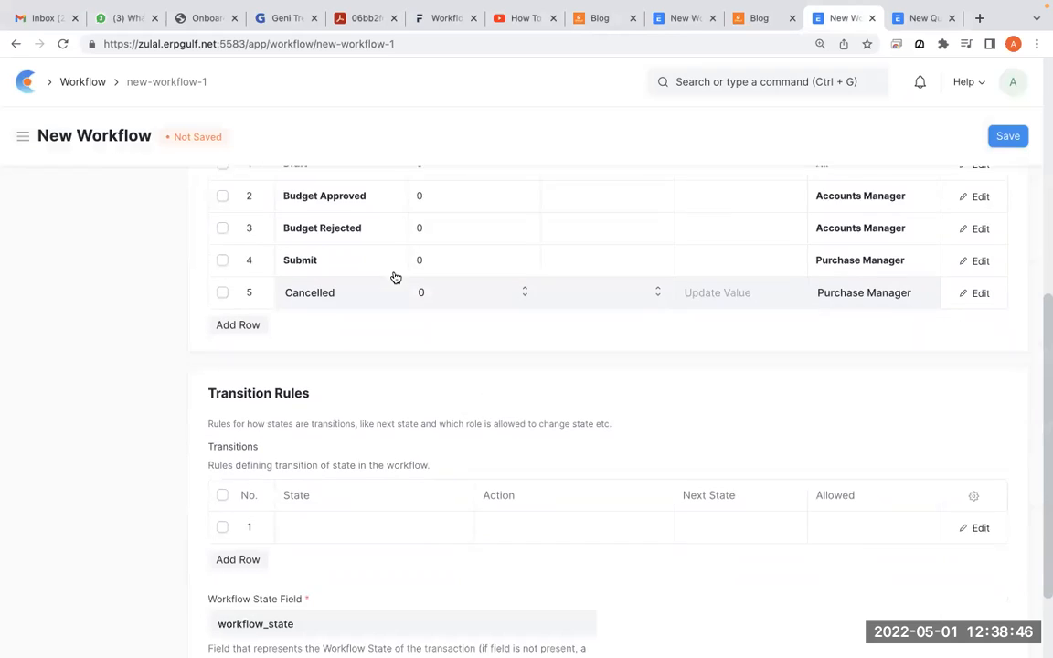
left_click(354, 496)
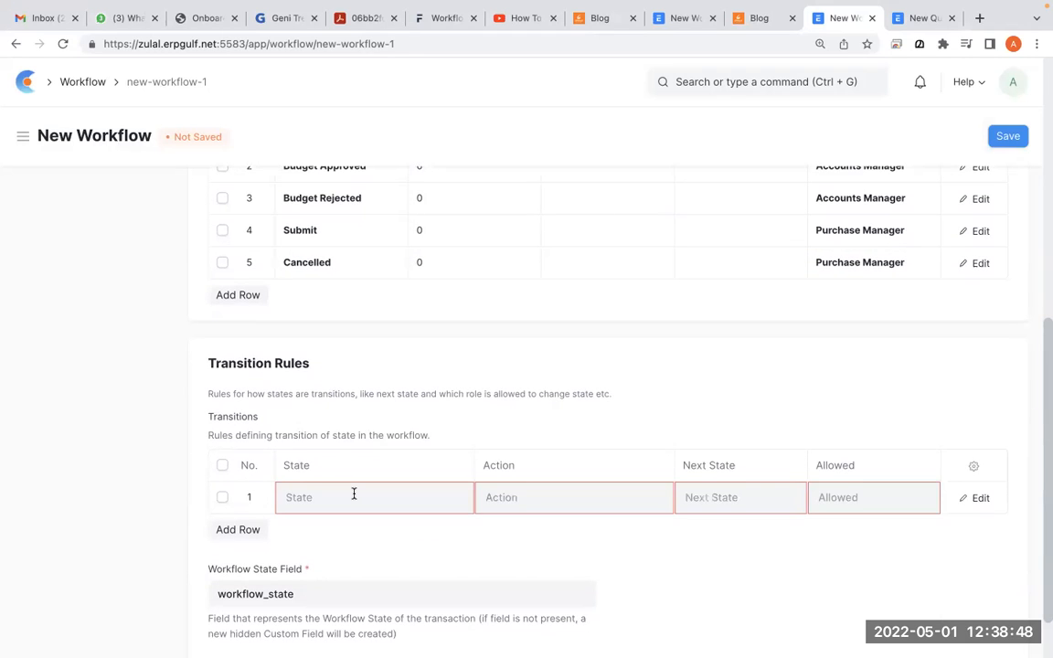
left_click(354, 496)
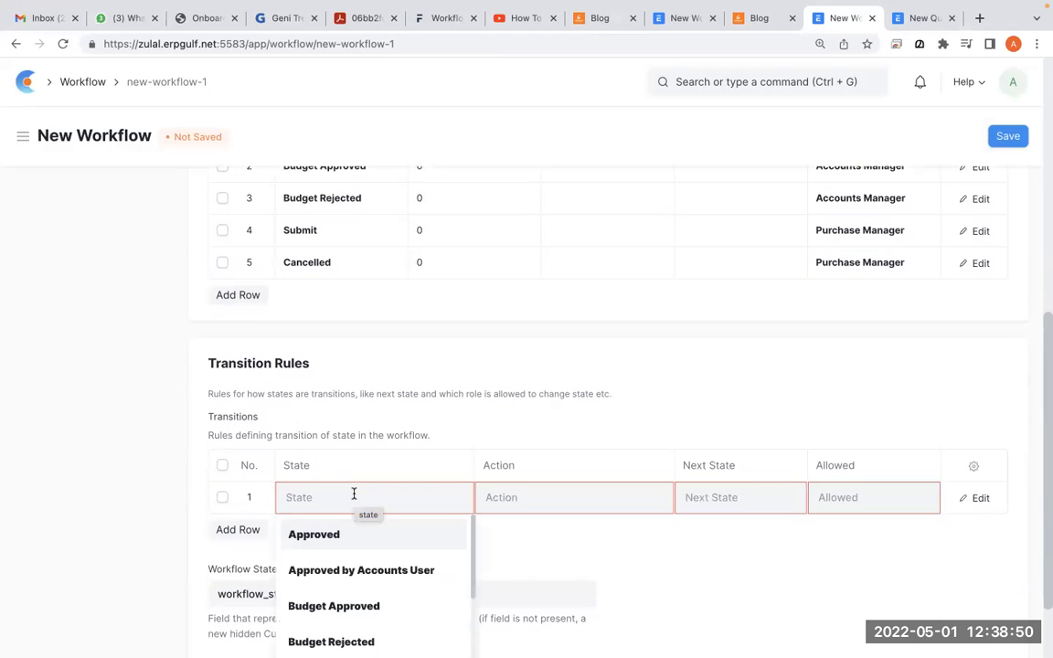
left_click(351, 388)
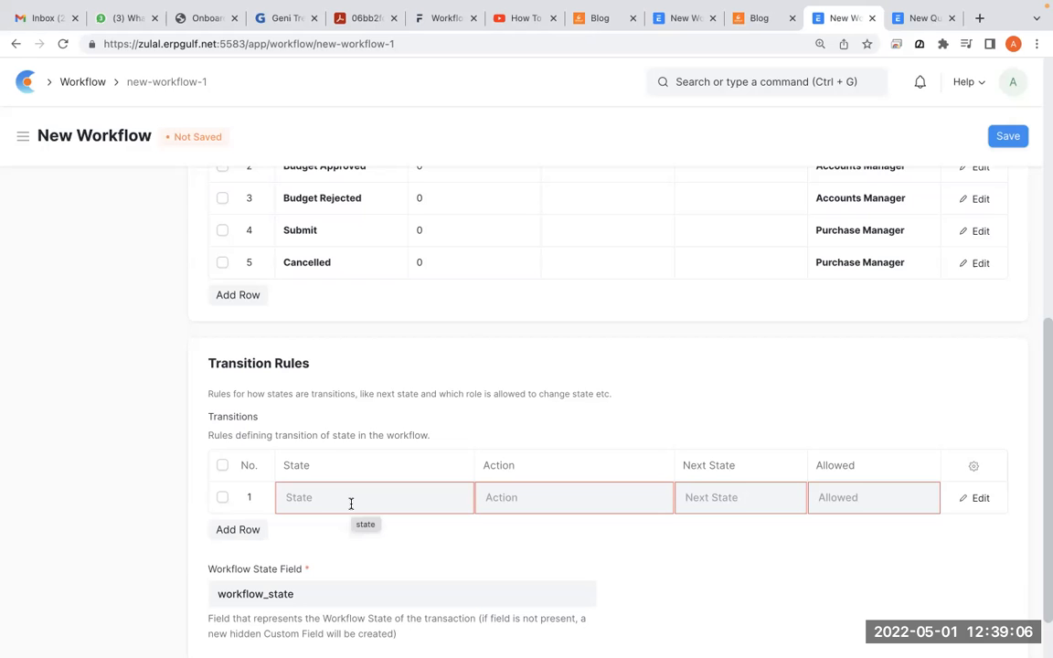
Step: Switch to the whiteboard and mark up the transition between the D and Budget boxes with fading annotation ink
key("super+Tab")
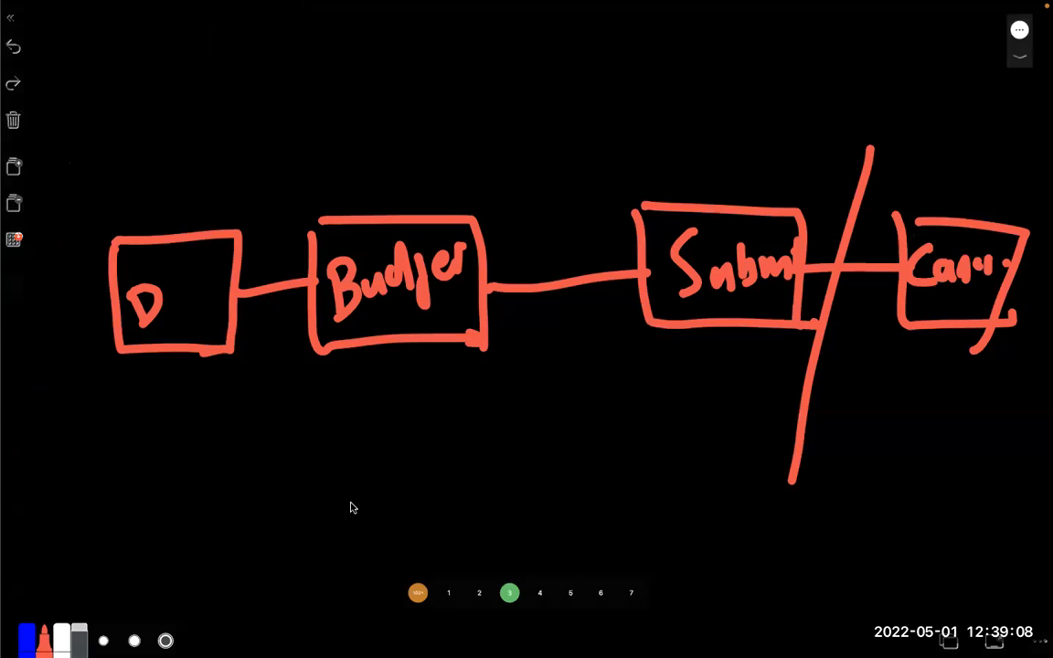
mouse_move(167, 192)
left_mouse_down()
mouse_move(94, 235)
mouse_move(265, 307)
left_mouse_up()
mouse_move(395, 167)
left_mouse_down()
mouse_move(376, 164)
mouse_move(446, 376)
mouse_move(407, 178)
left_mouse_up()
left_click_drag(294, 262, 265, 334)
left_click_drag(267, 265, 299, 345)
mouse_move(224, 218)
left_mouse_down()
mouse_move(277, 263)
mouse_move(387, 176)
mouse_move(331, 245)
left_mouse_up()
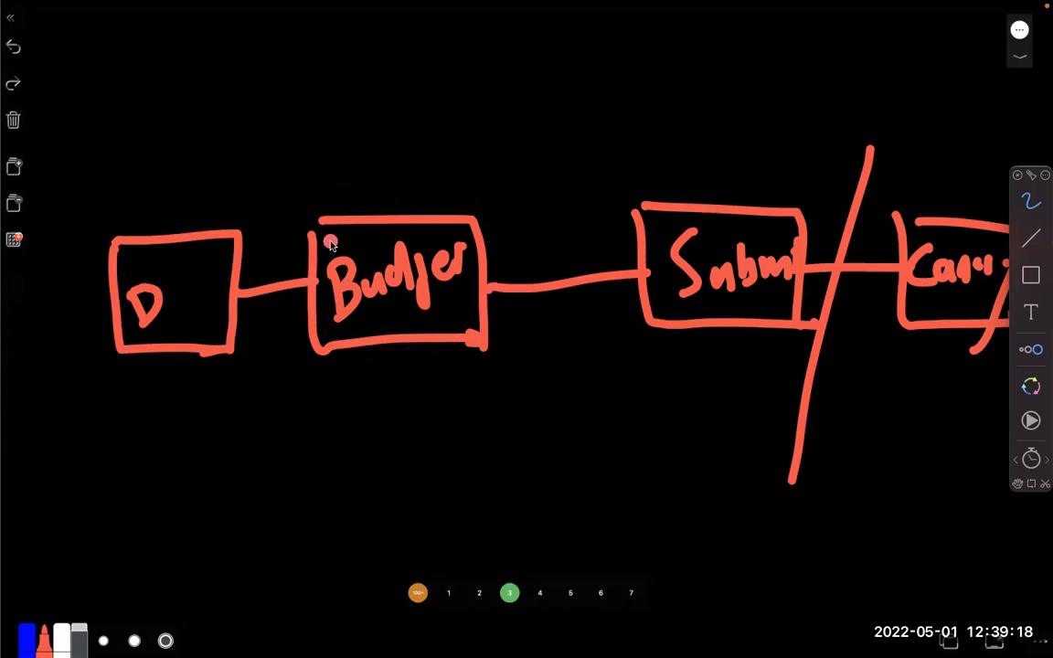
Step: Switch back to the New Workflow form and set the first transition rule's state to Draft
key("ctrl+Right")
key("ctrl+Left")
key("ctrl+Right")
left_click(390, 495)
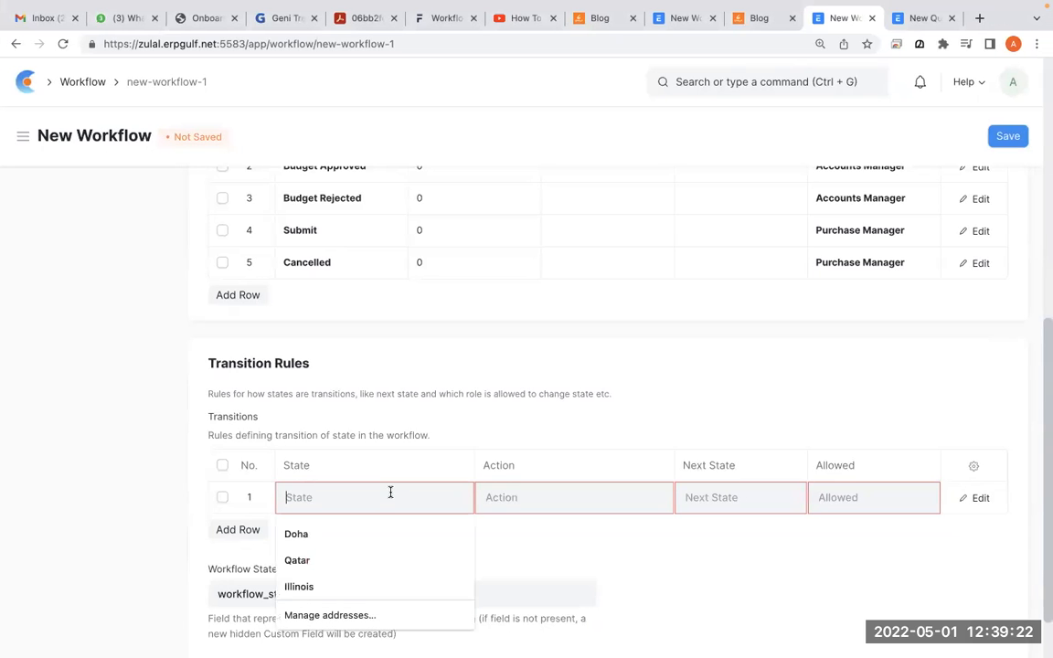
type("dra")
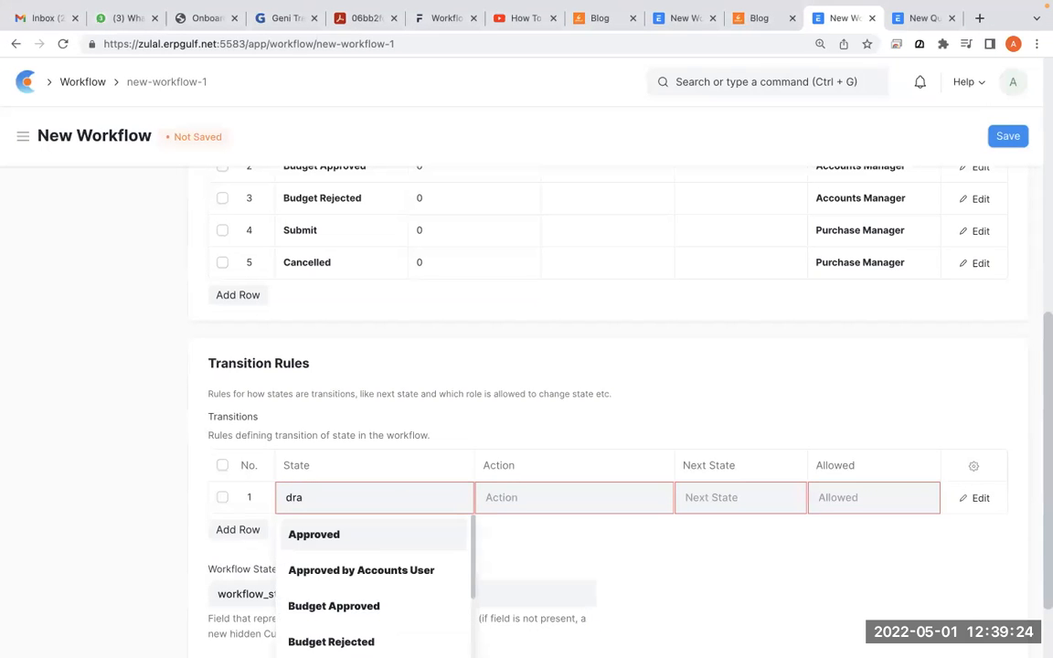
left_click(376, 539)
left_click(530, 505)
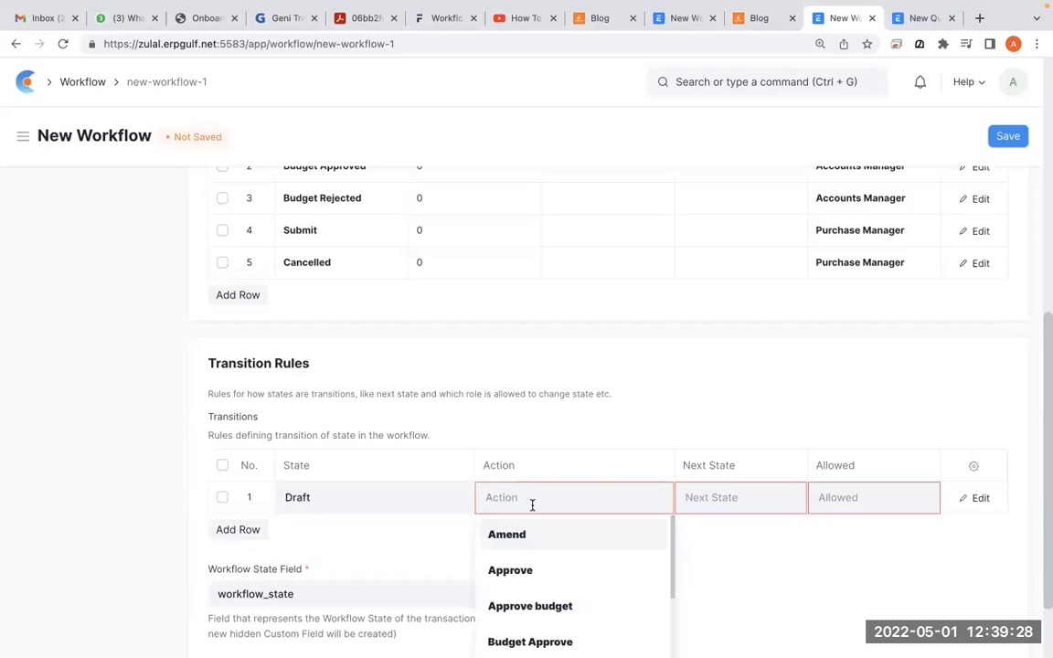
scroll(758, 404, "down", 2)
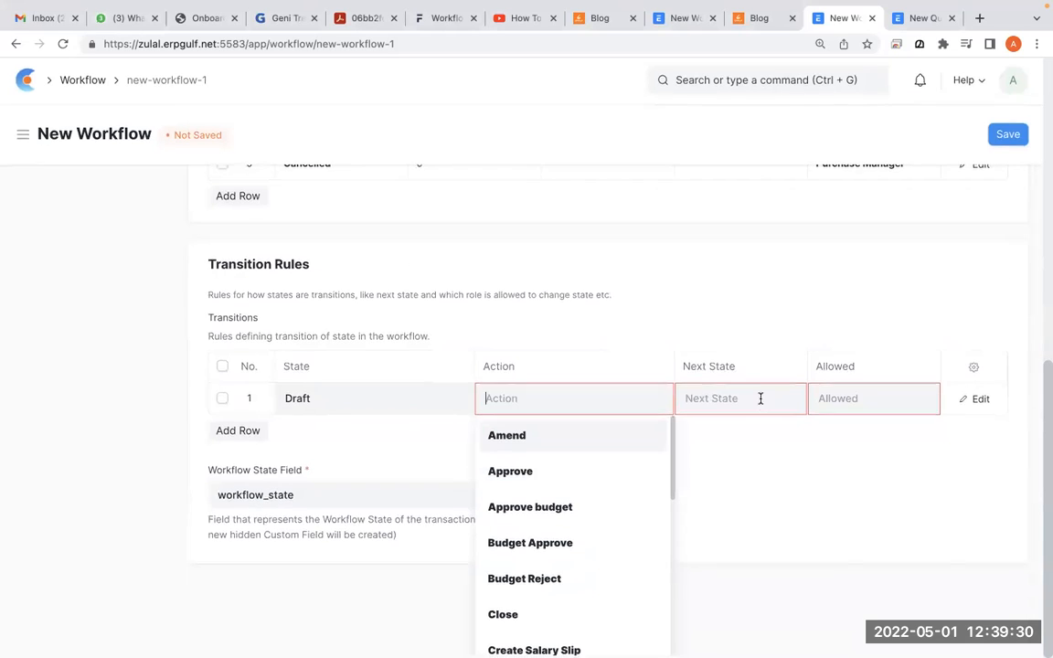
scroll(538, 610, "down", 5)
left_click(537, 605)
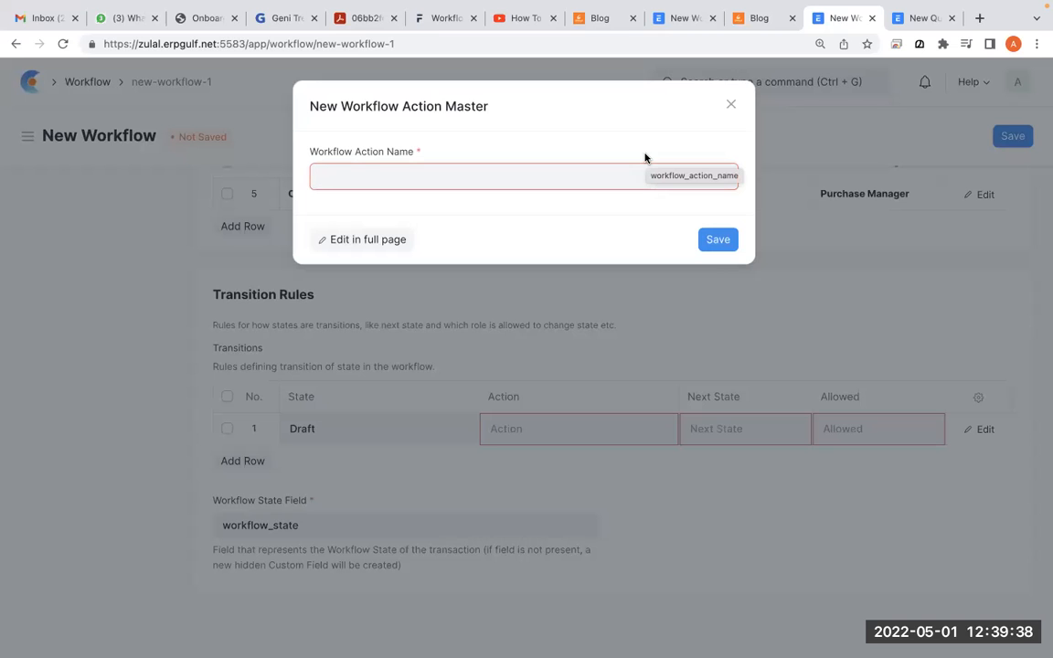
left_click(731, 104)
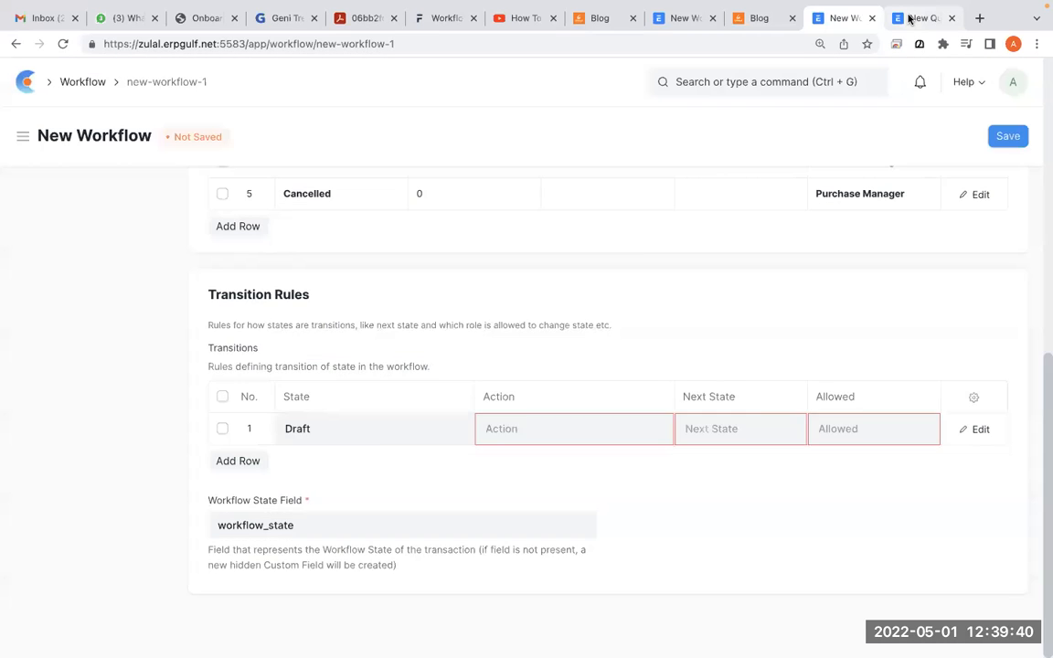
Step: Go to the New Quotation form and circle the area around its Save button with fading annotation ink
left_click(910, 18)
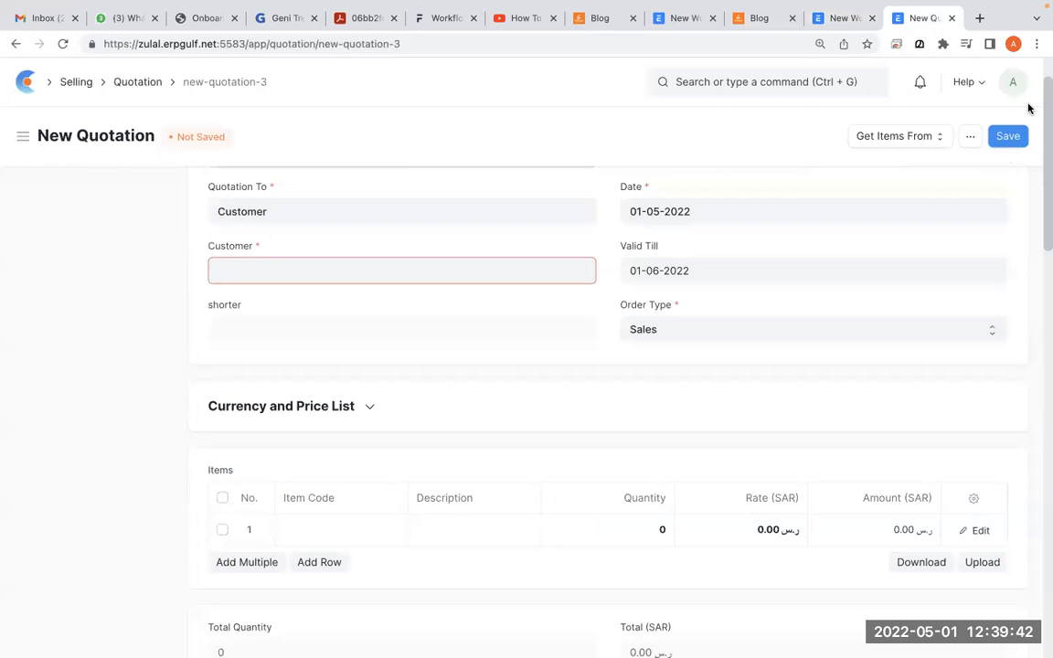
key("alt+Tab")
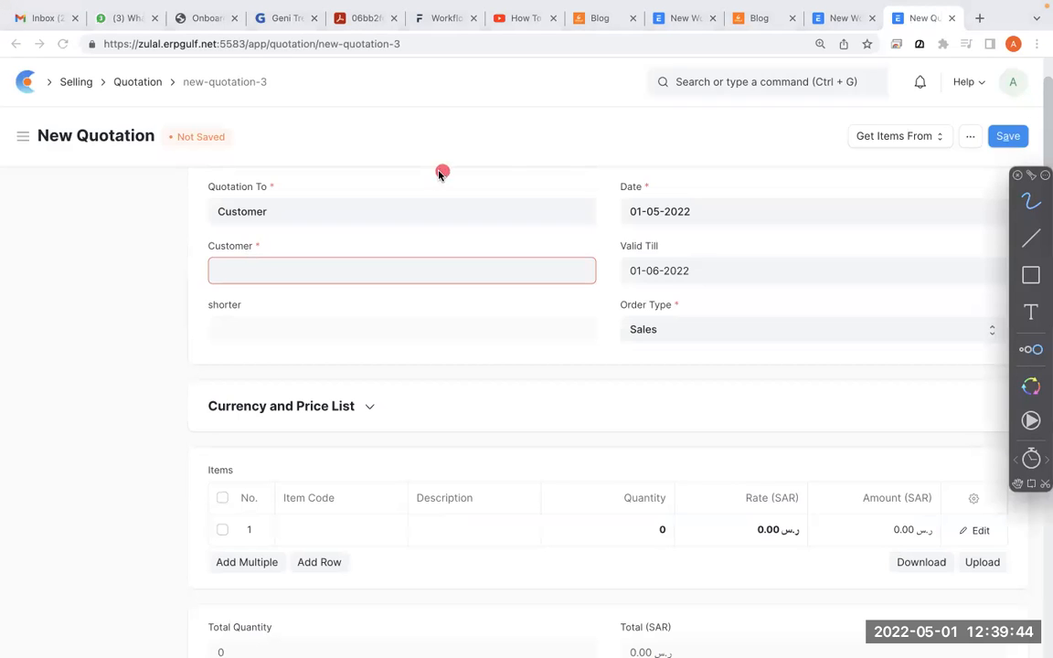
mouse_move(1040, 104)
left_mouse_down()
mouse_move(1044, 158)
mouse_move(983, 89)
mouse_move(1034, 174)
mouse_move(965, 102)
left_mouse_up()
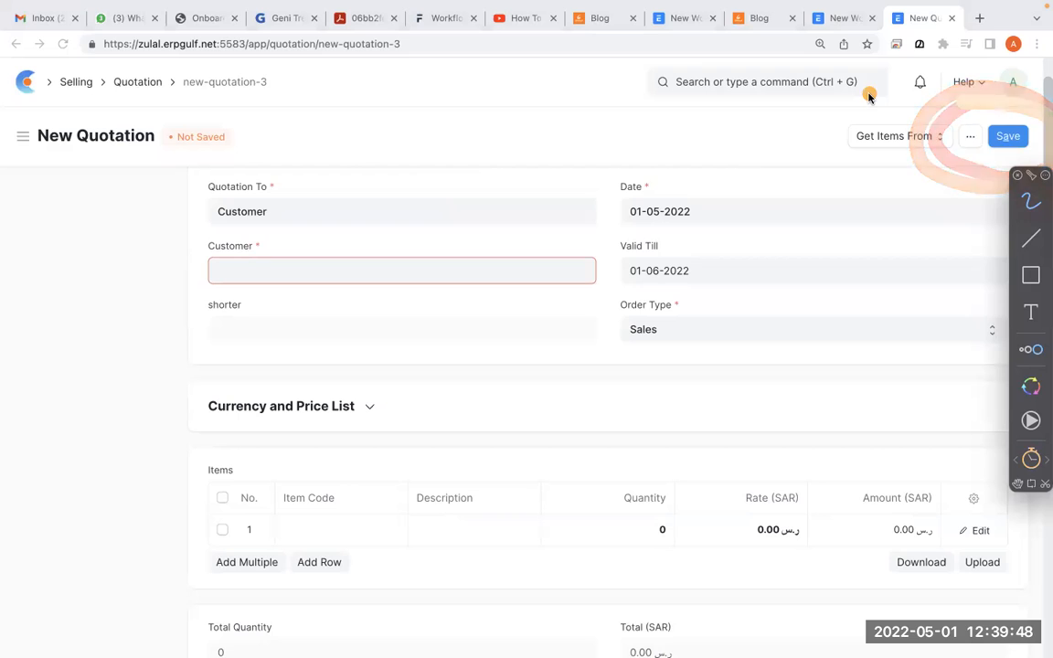
Step: Return to the New Workflow form and set the first transition rule's action to Save
left_click(843, 18)
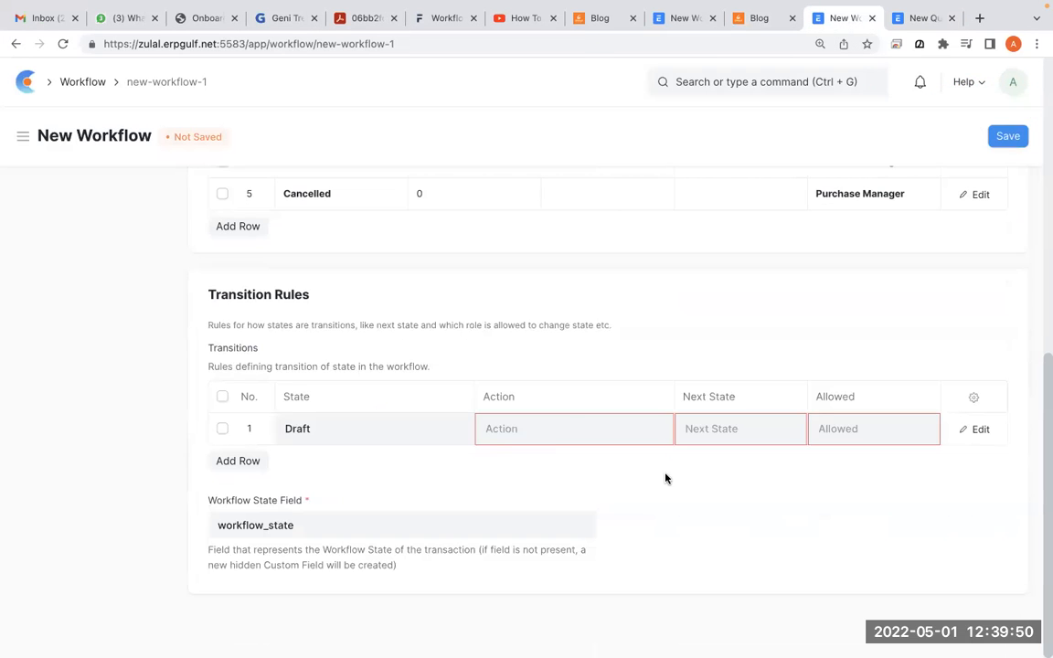
left_click(564, 426)
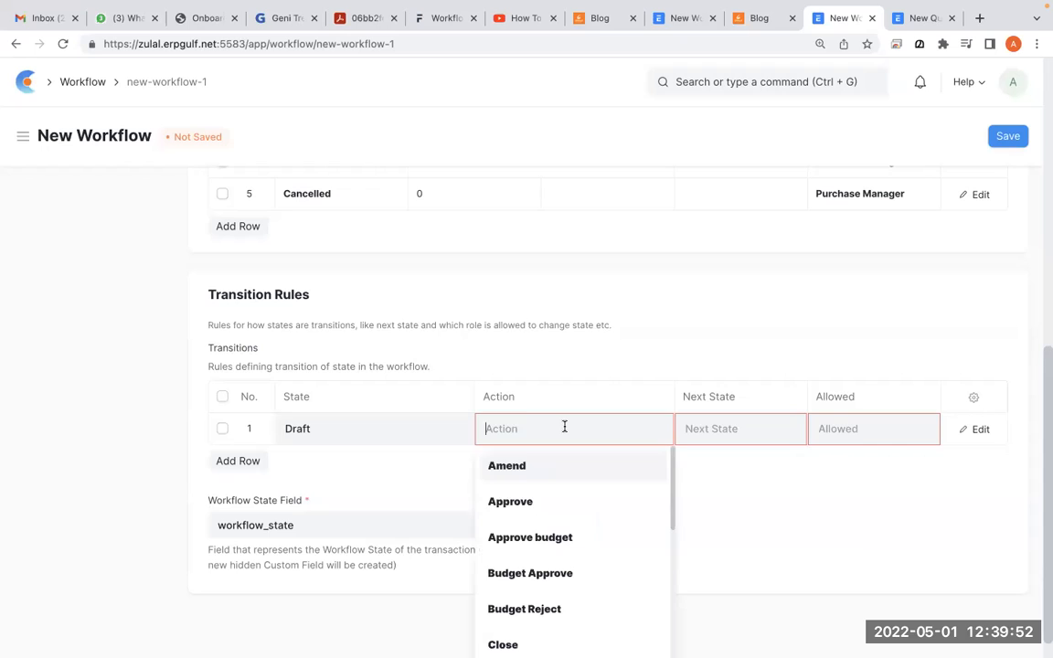
type("sav")
left_click(571, 468)
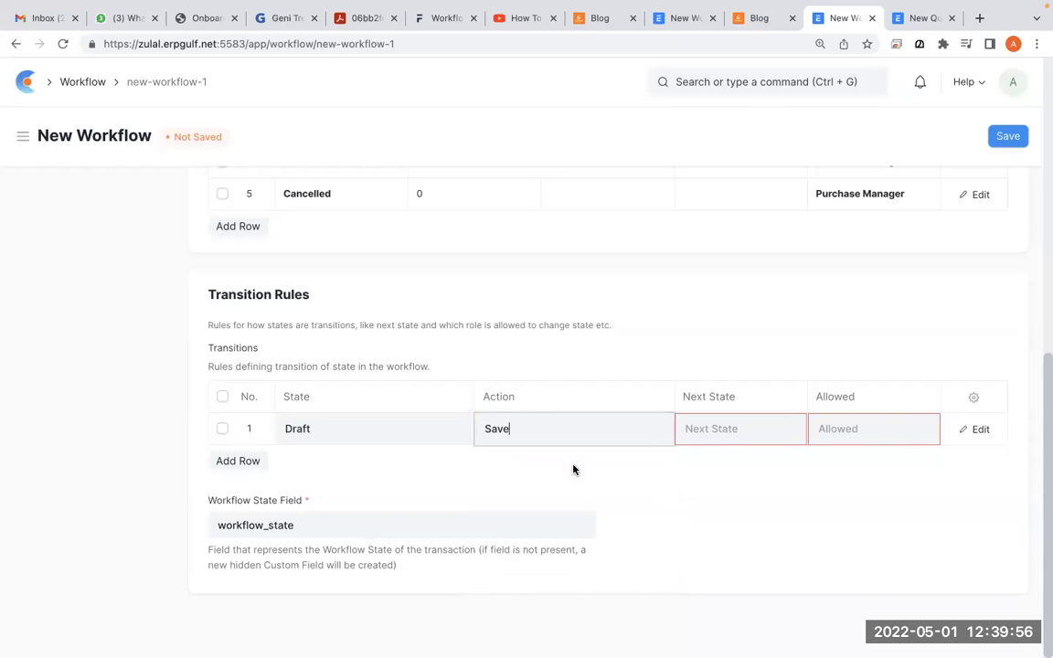
Step: Set the first transition rule's next state to Budget Approved and its allowed role to Accounts Manager
left_click(717, 435)
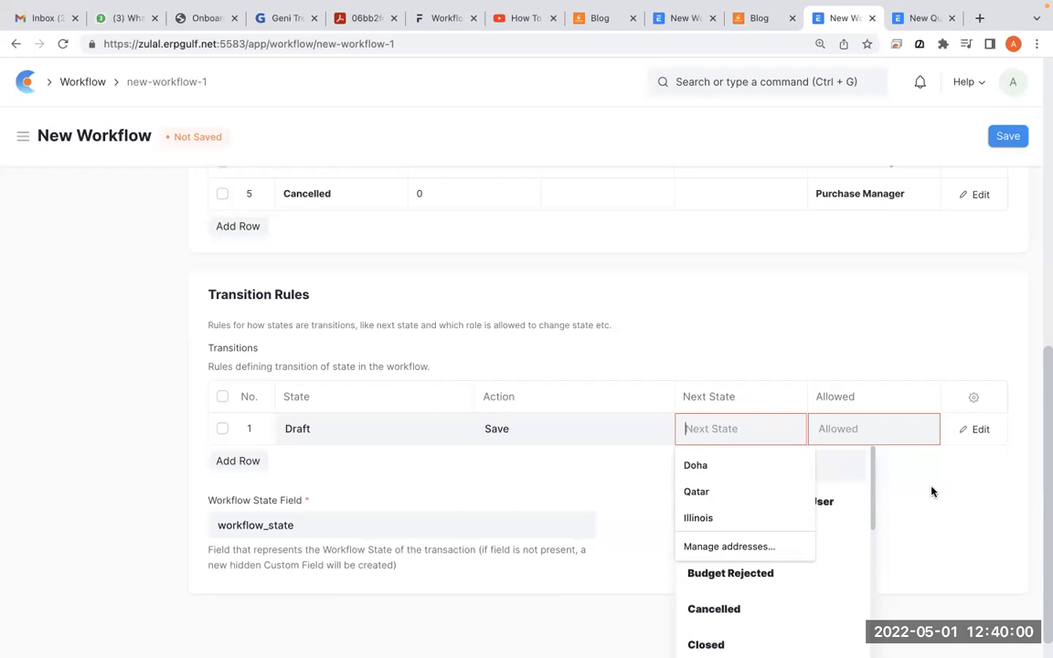
type("bu")
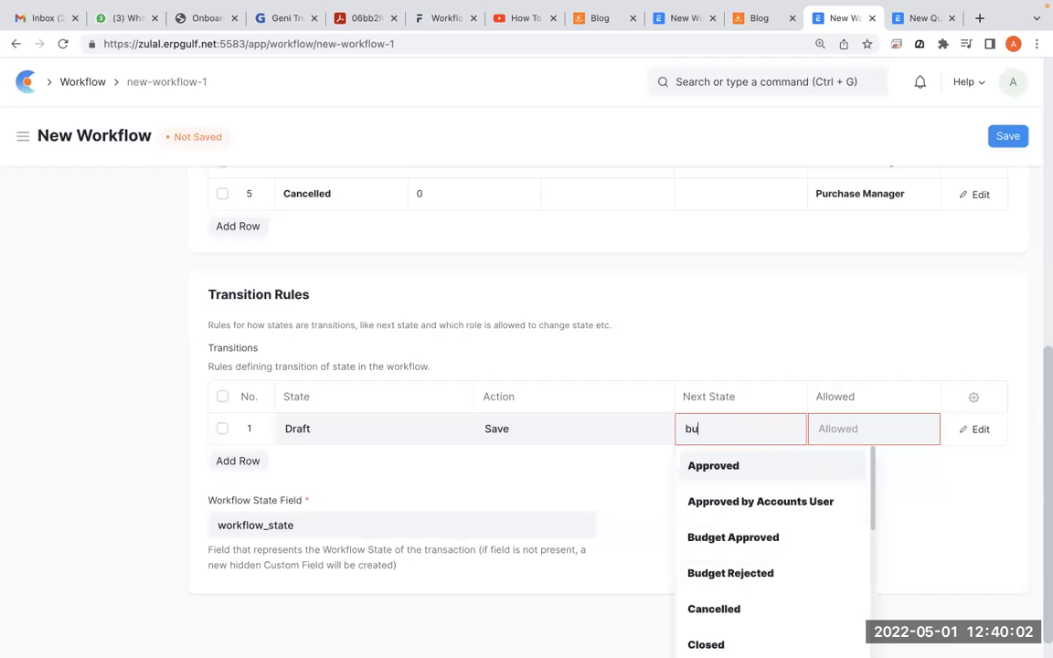
left_click(803, 473)
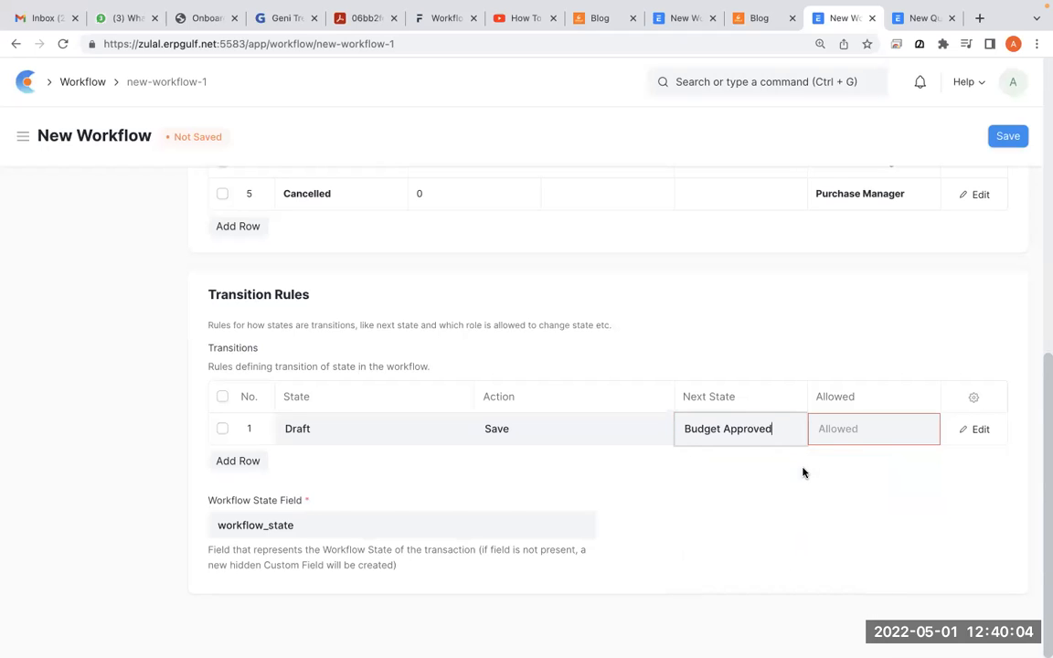
left_click(869, 426)
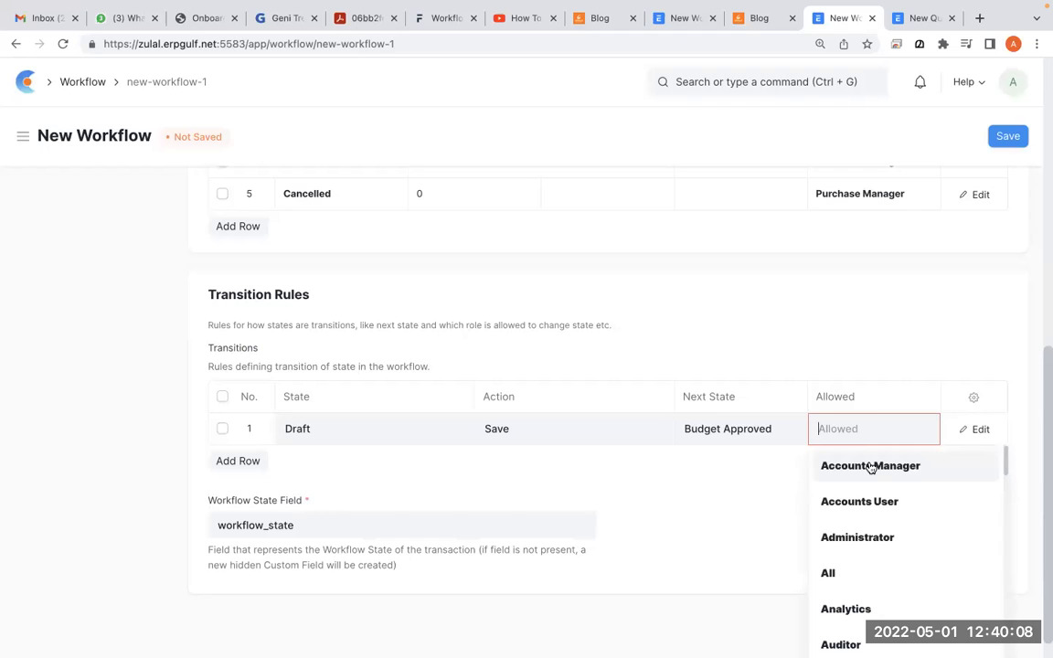
left_click(871, 466)
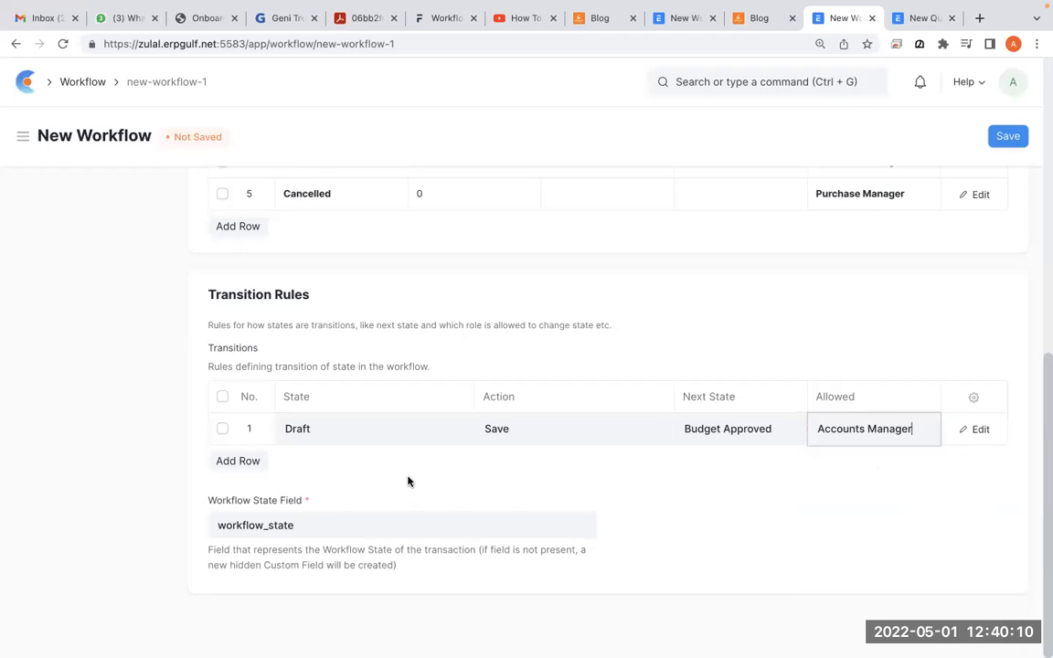
Step: Add a second transition rule and set its state to Draft
left_click(253, 466)
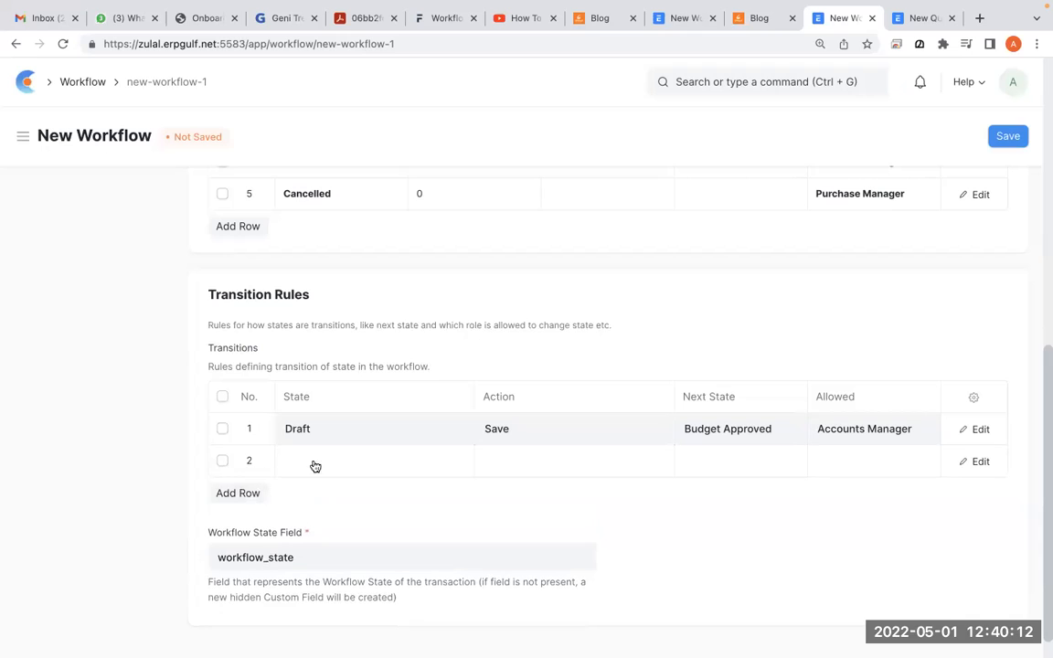
left_click(347, 454)
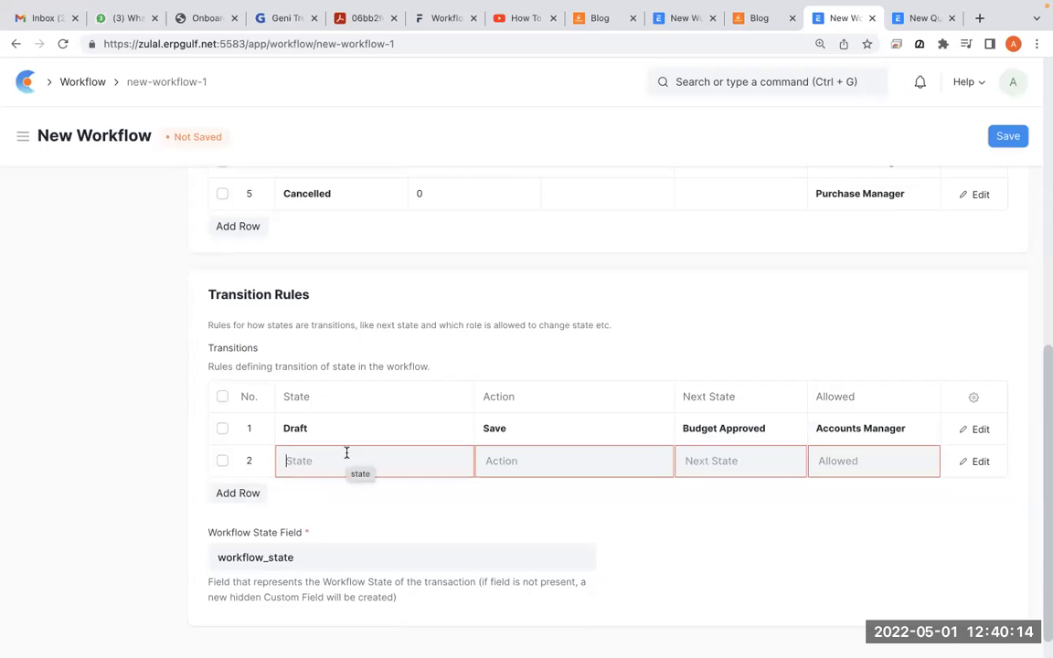
type("Dra")
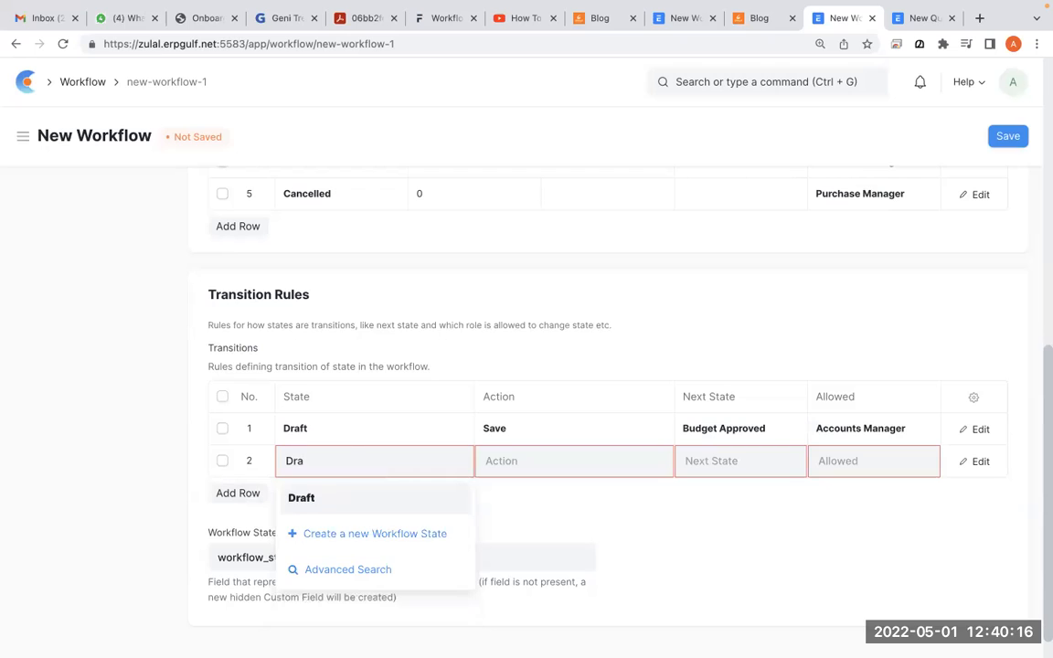
left_click(328, 499)
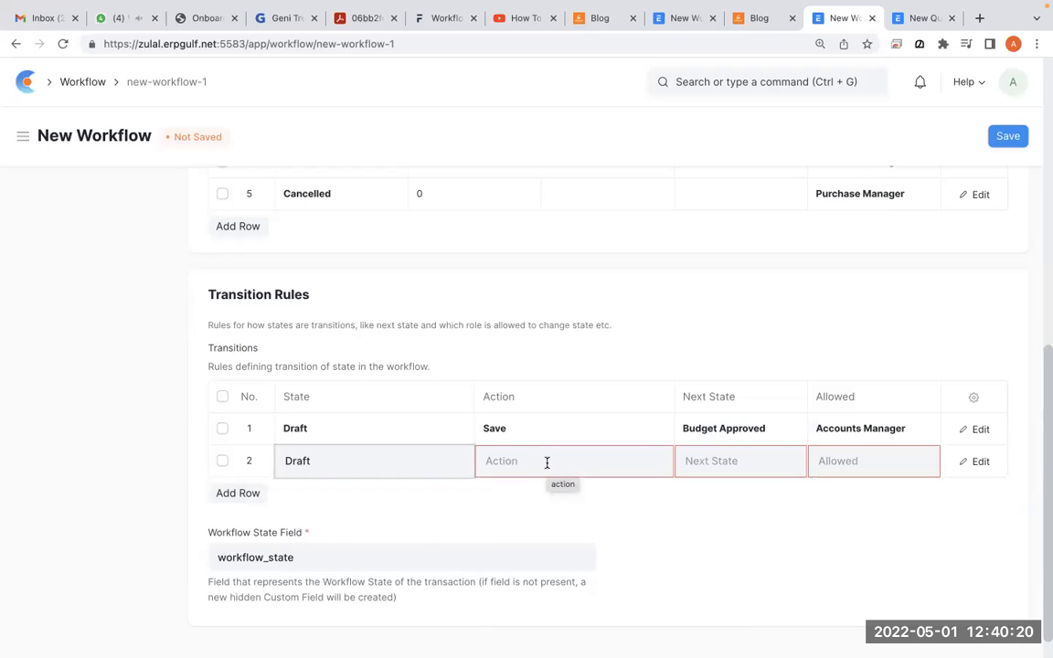
double_click(372, 466)
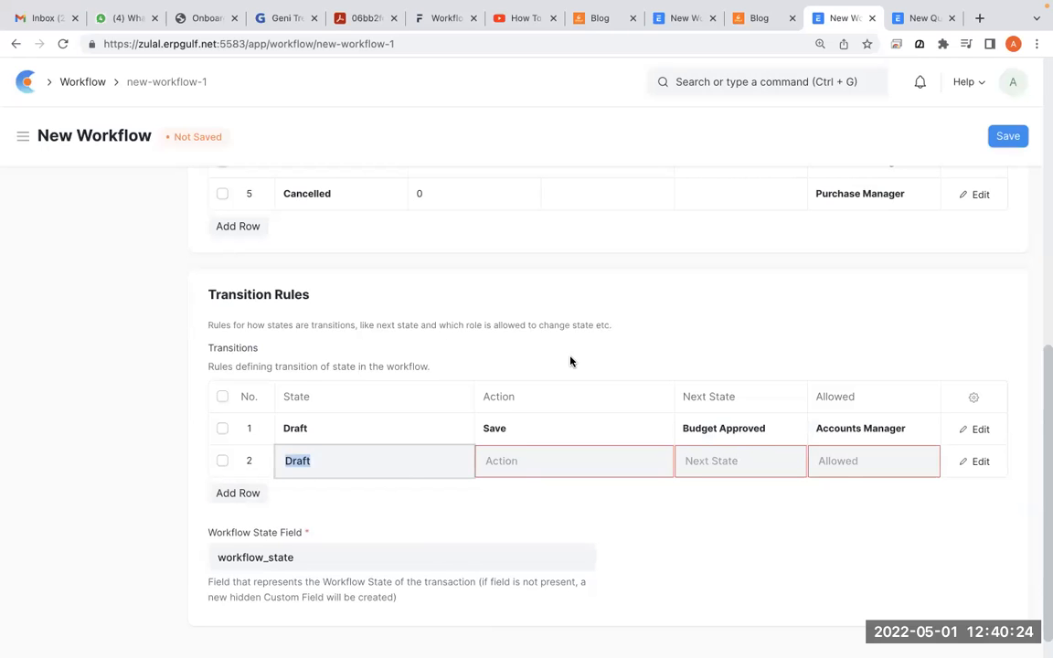
scroll(569, 359, "up", 3)
scroll(571, 362, "down", 3)
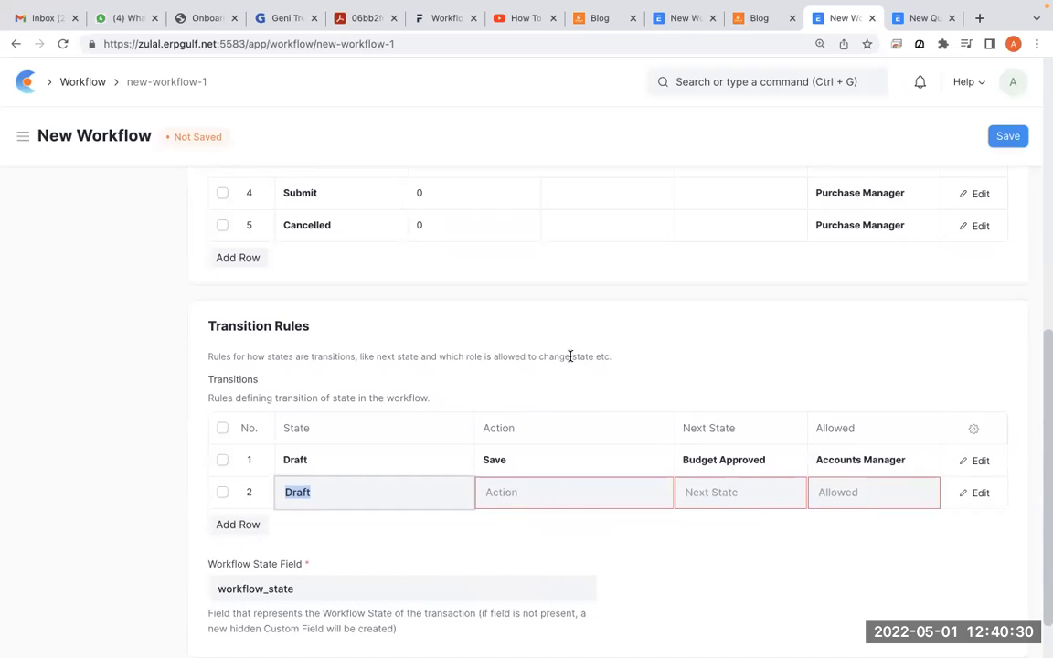
Step: Change the second transition rule's state to Budget Approved
left_click(556, 501)
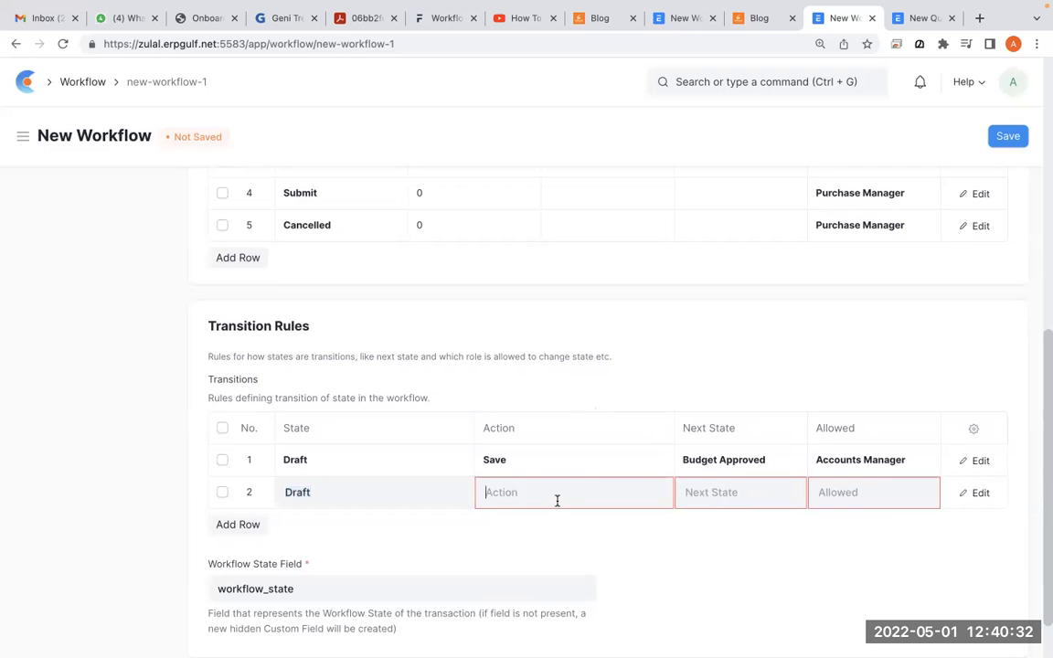
left_click(395, 493)
type("Budger")
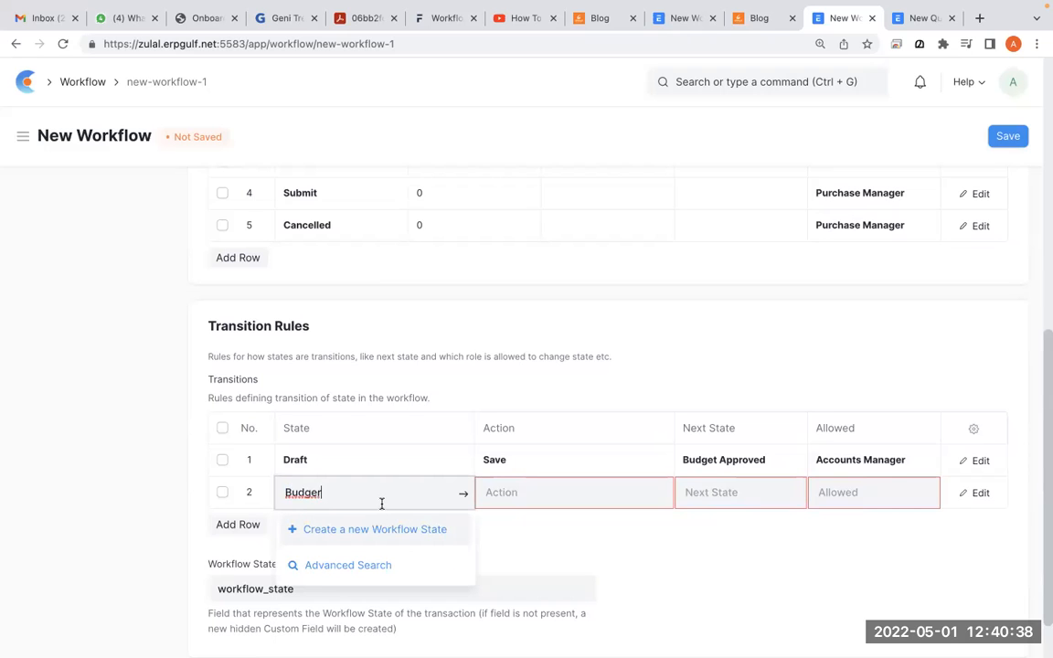
key("BackSpace")
left_click(377, 531)
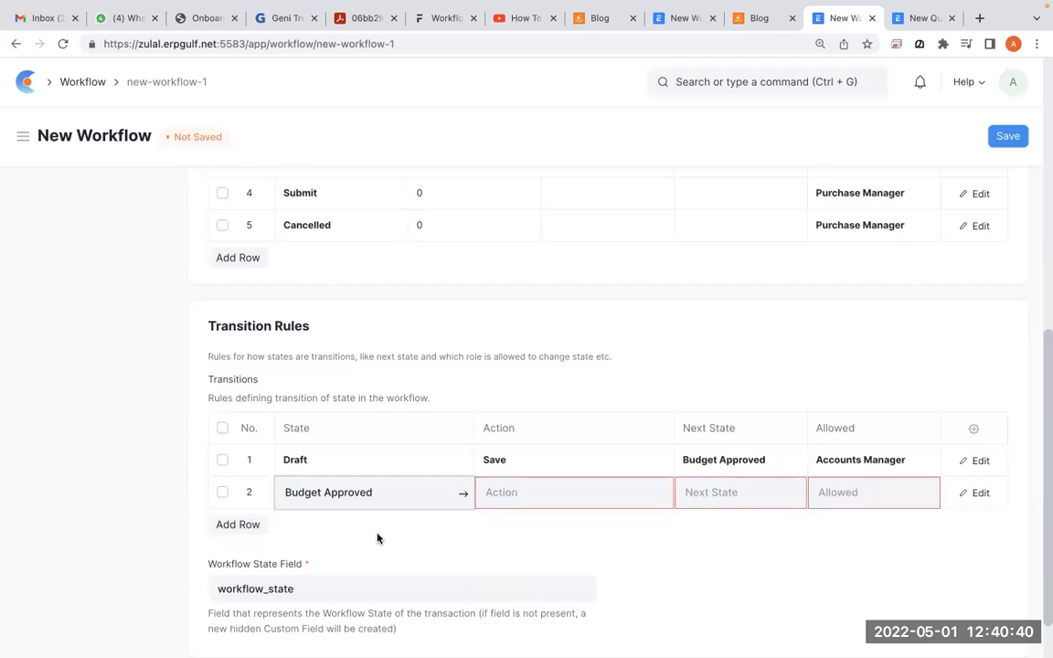
Step: Clear the first transition rule's next state and choose Budget Approved for it again
left_click(792, 461)
key("BackSpace")
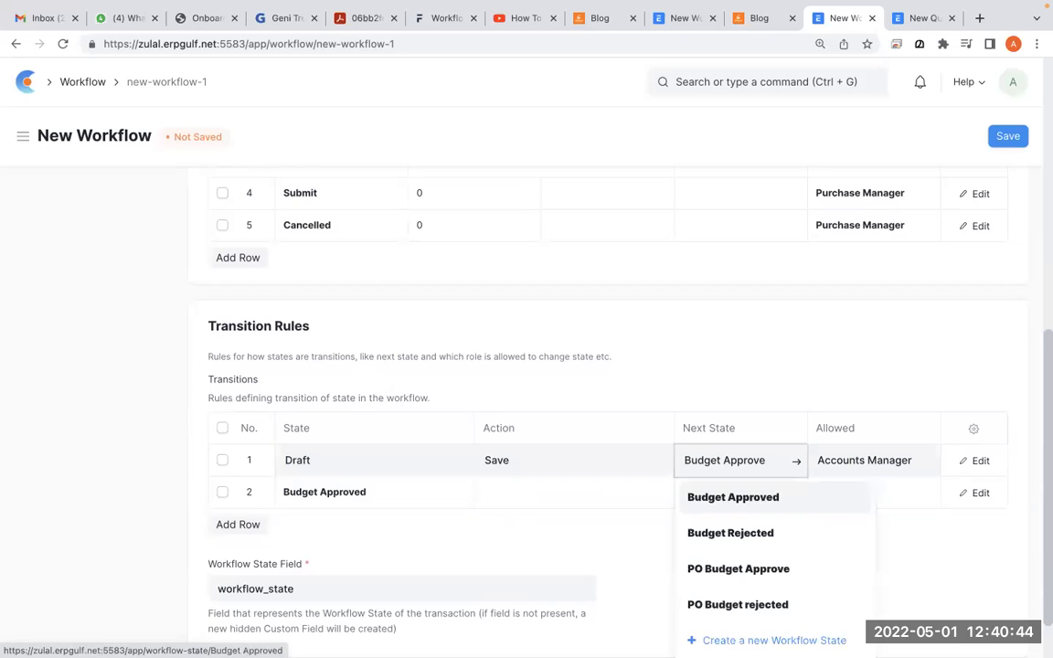
key("BackSpace")
key("BackSpace")
key("BackSpace")
key("BackSpace")
key("BackSpace")
key("BackSpace")
key("BackSpace")
key("BackSpace")
key("BackSpace")
key("BackSpace")
key("BackSpace")
key("BackSpace")
key("BackSpace")
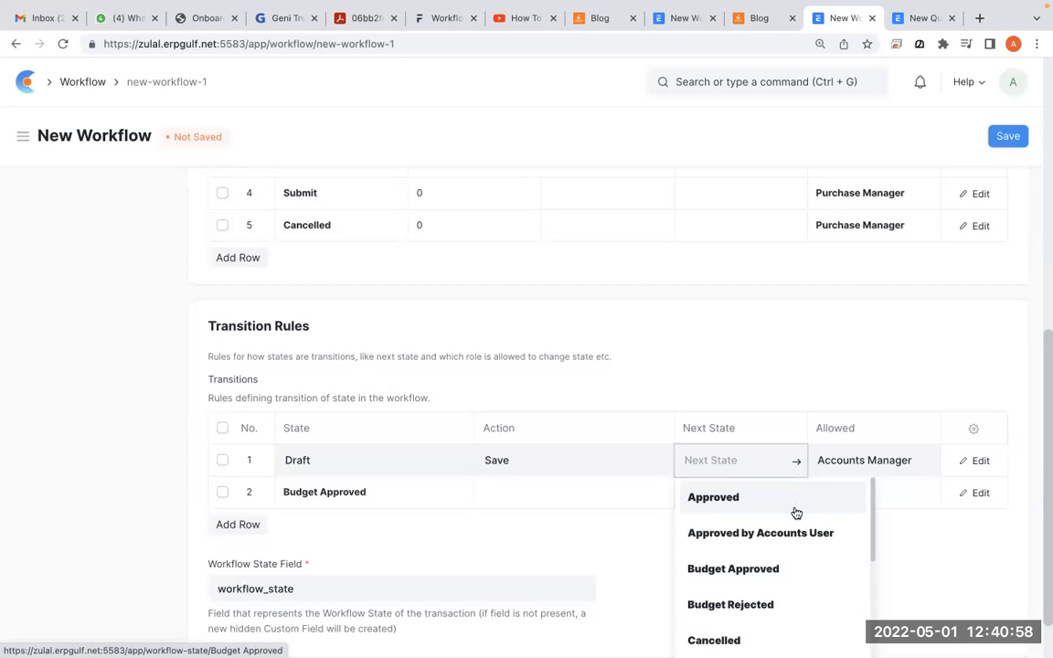
left_click(763, 570)
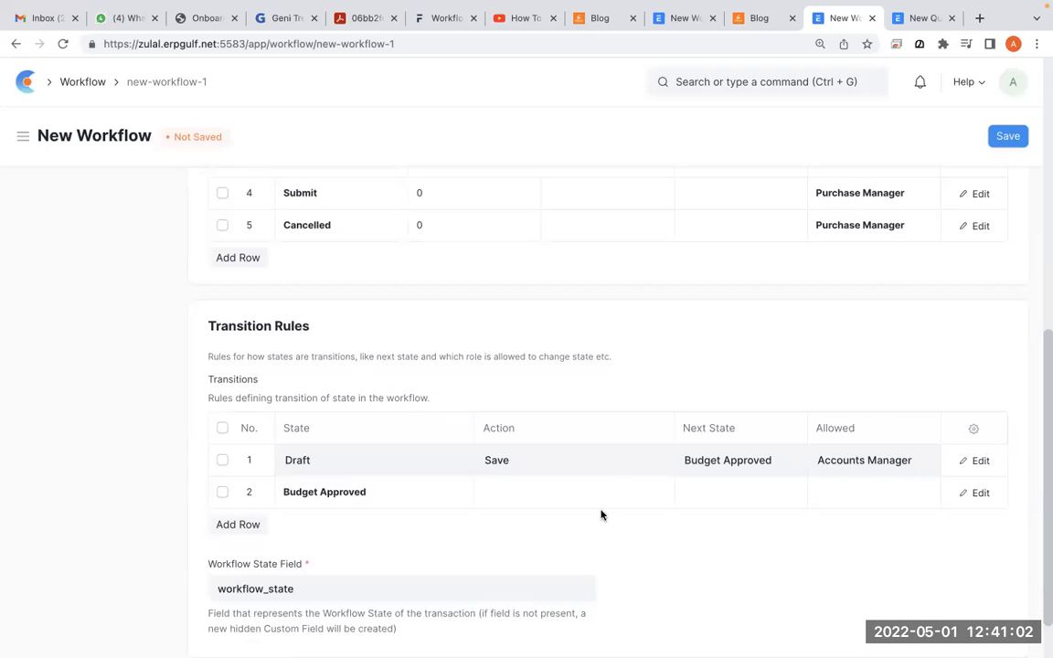
Step: Replace the first transition rule's action with Budget Approve
left_click(603, 447)
type("Pr")
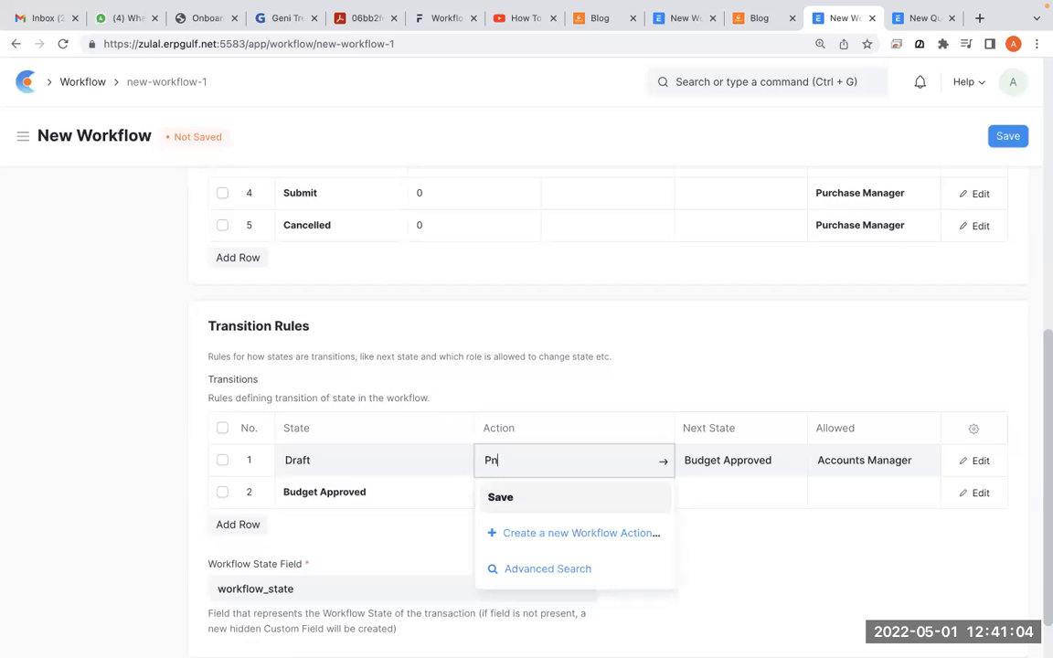
key("BackSpace")
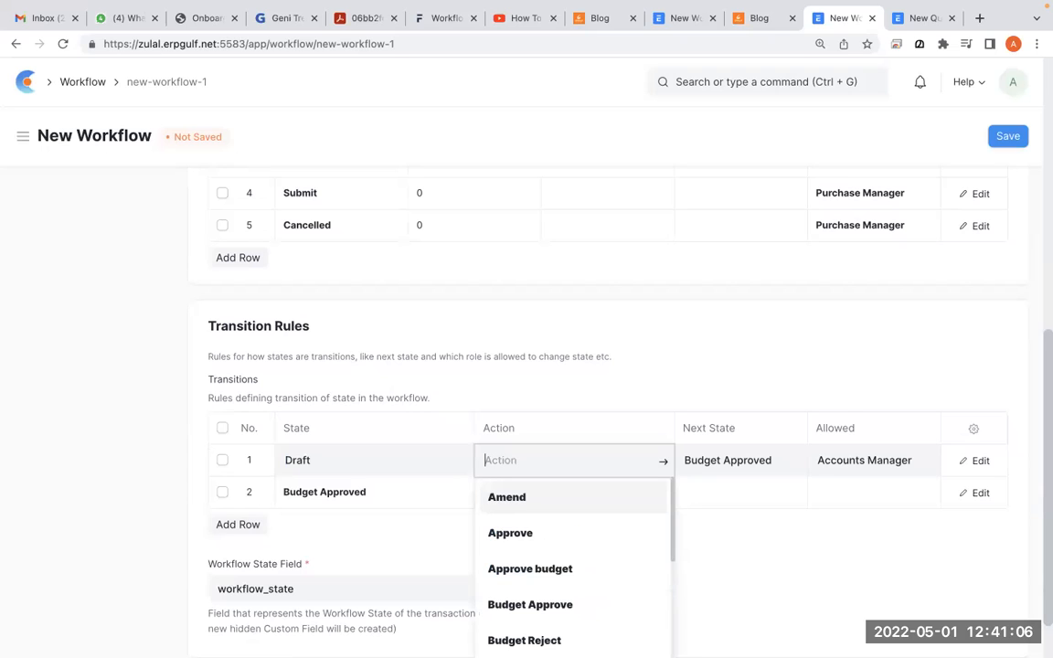
type("ppro")
key("BackSpace")
key("BackSpace")
key("BackSpace")
key("BackSpace")
type("bud")
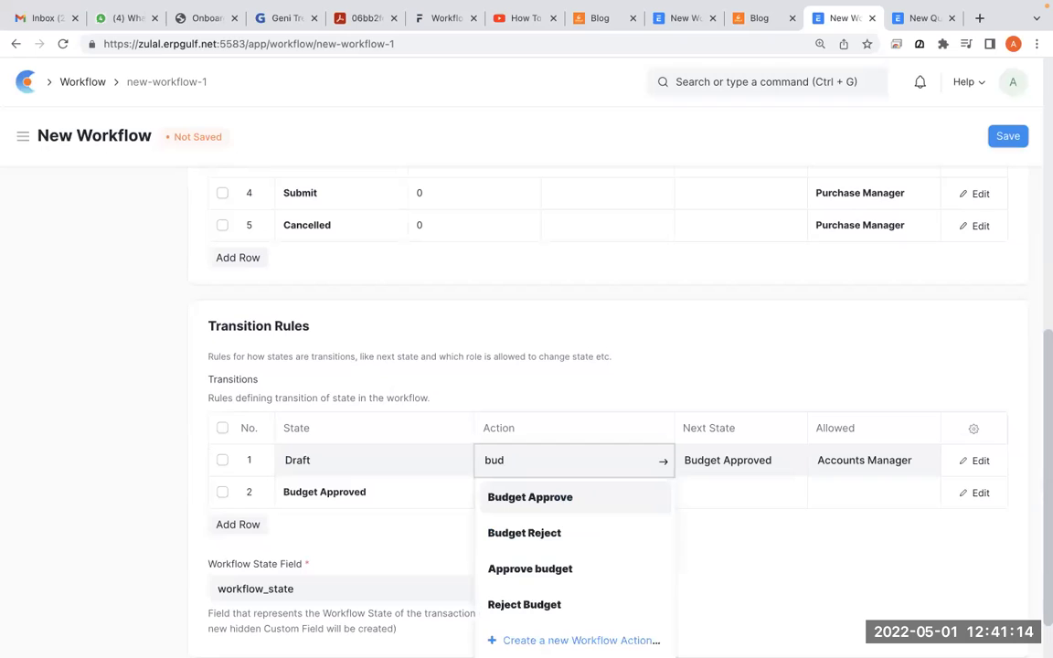
left_click(608, 510)
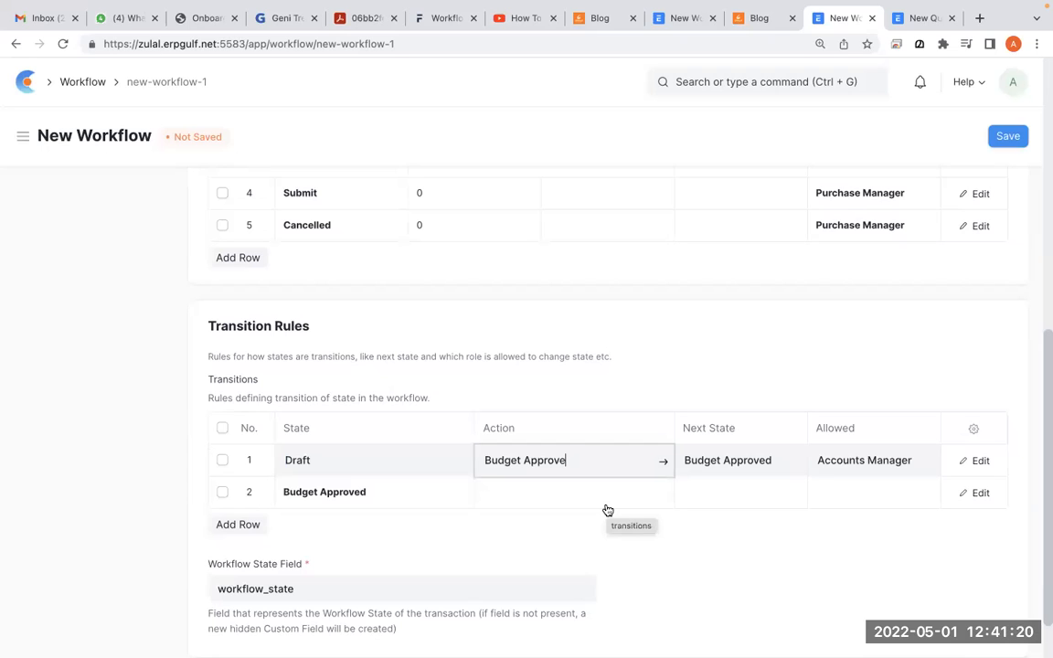
Step: Set the second transition rule's state back to Draft
double_click(412, 495)
key("BackSpace")
key("BackSpace")
key("BackSpace")
key("BackSpace")
key("BackSpace")
key("BackSpace")
type("dra")
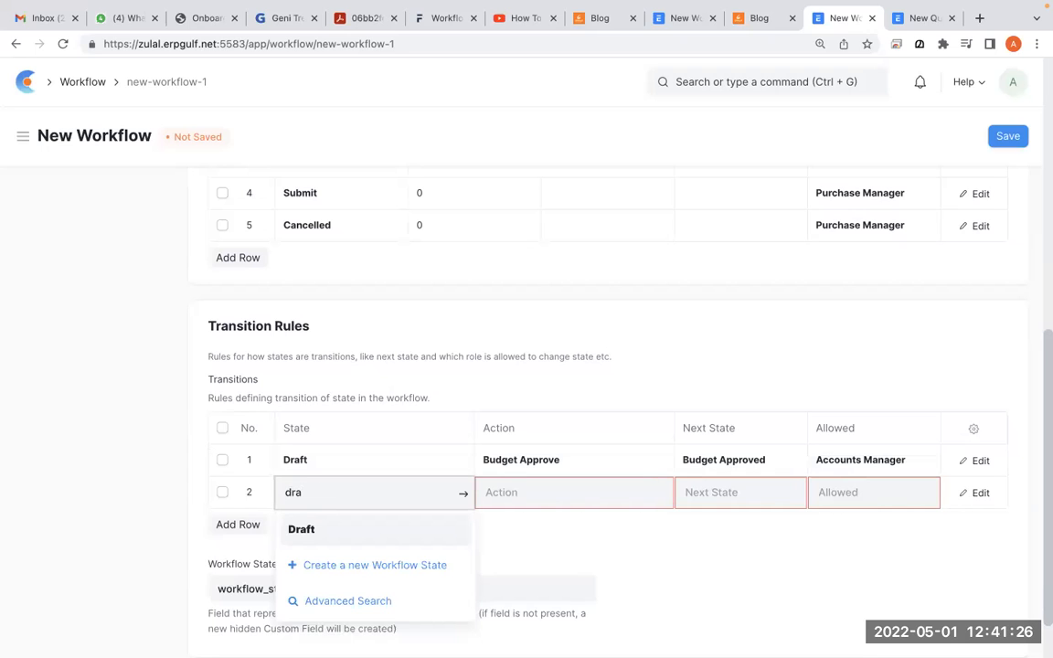
left_click(393, 530)
Step: Set the second transition rule's action to Budget Reject
left_click(534, 501)
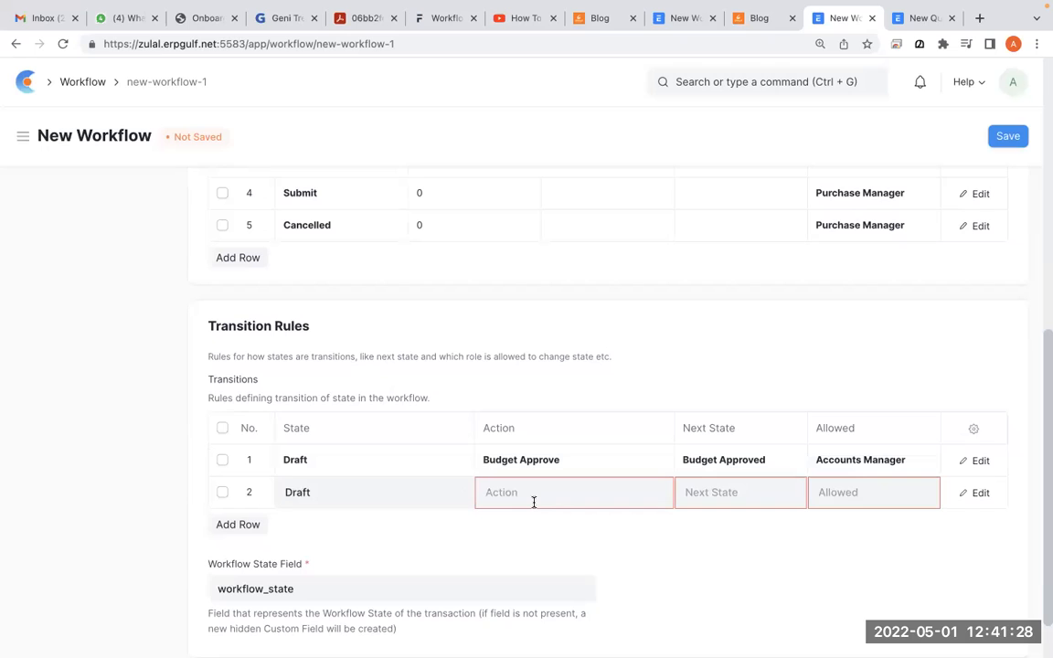
type("bdu")
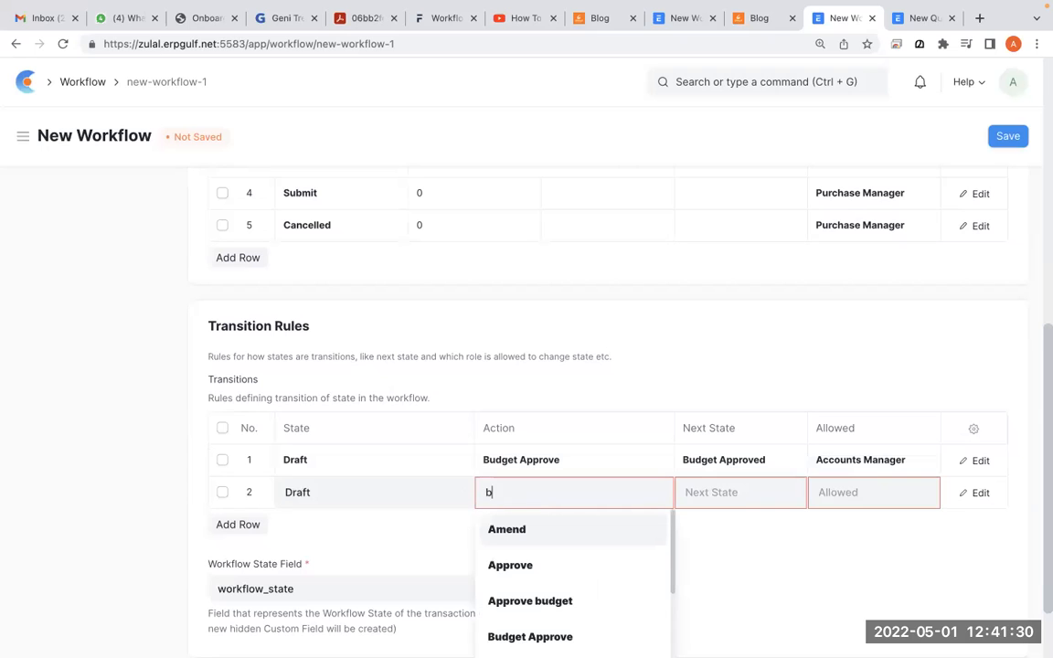
key("BackSpace")
key("BackSpace")
type("u")
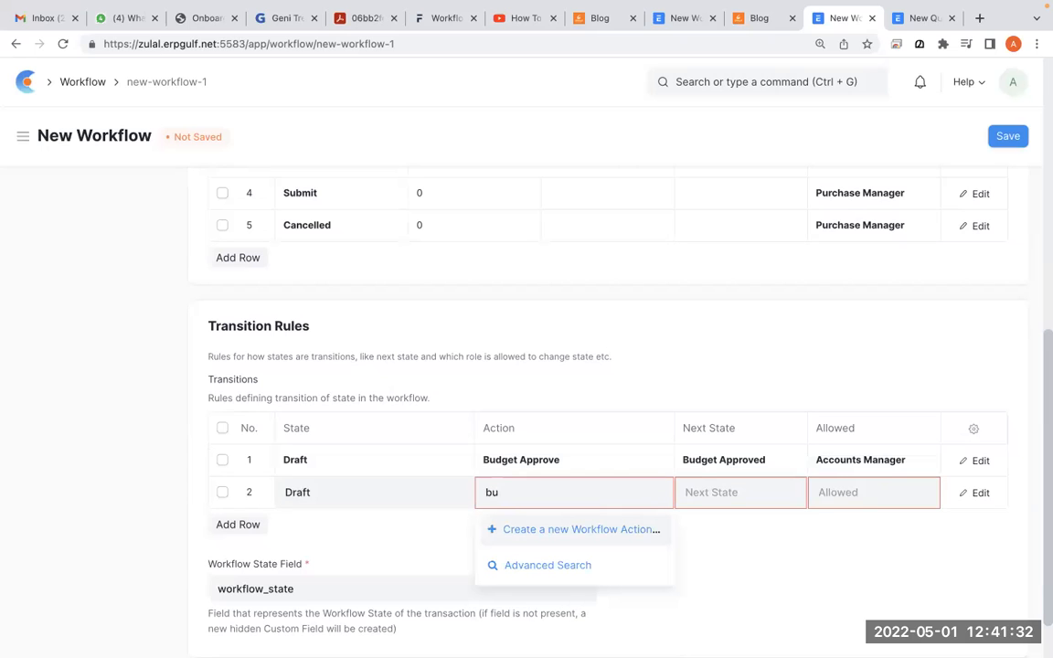
type("d")
left_click(529, 566)
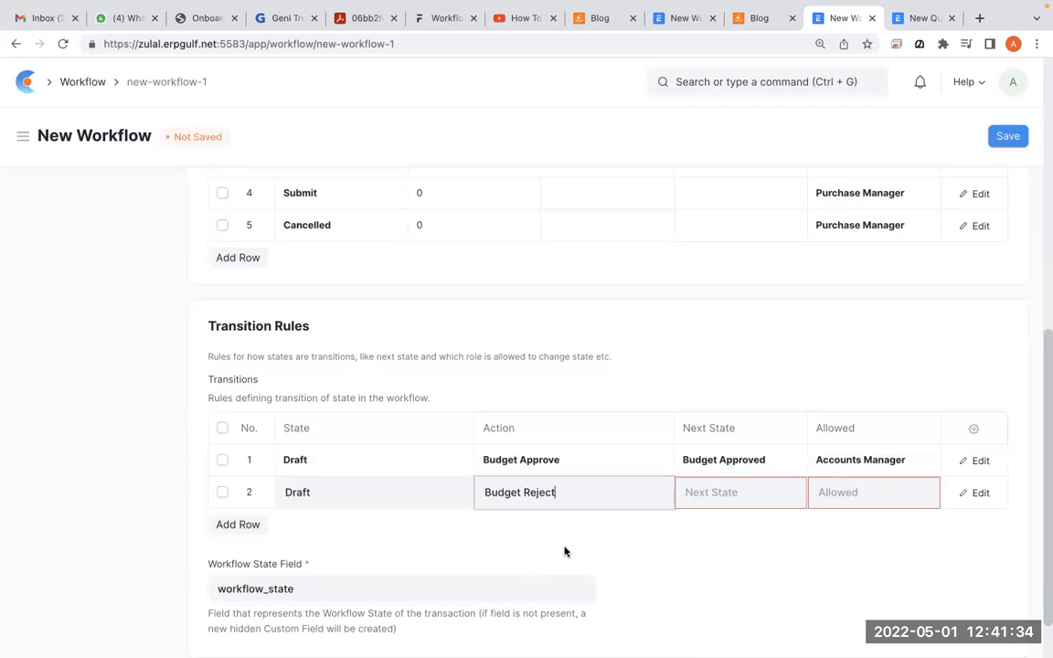
Step: Set the second transition rule's next state to Budget Rejected and its allowed role to Accounts Manager
left_click(727, 498)
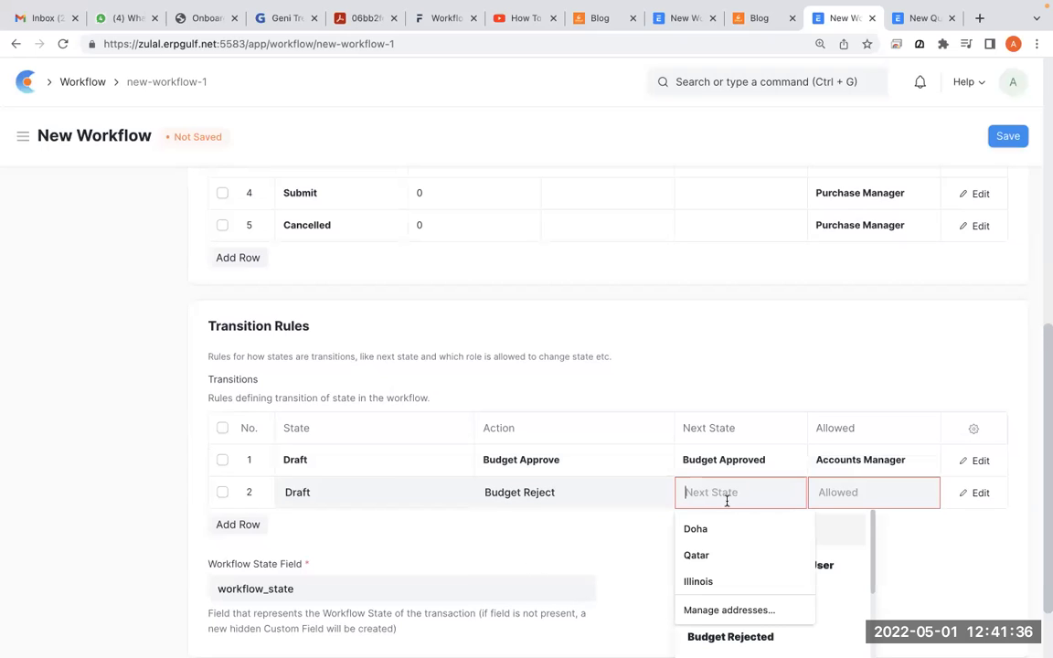
type("bu")
type("g")
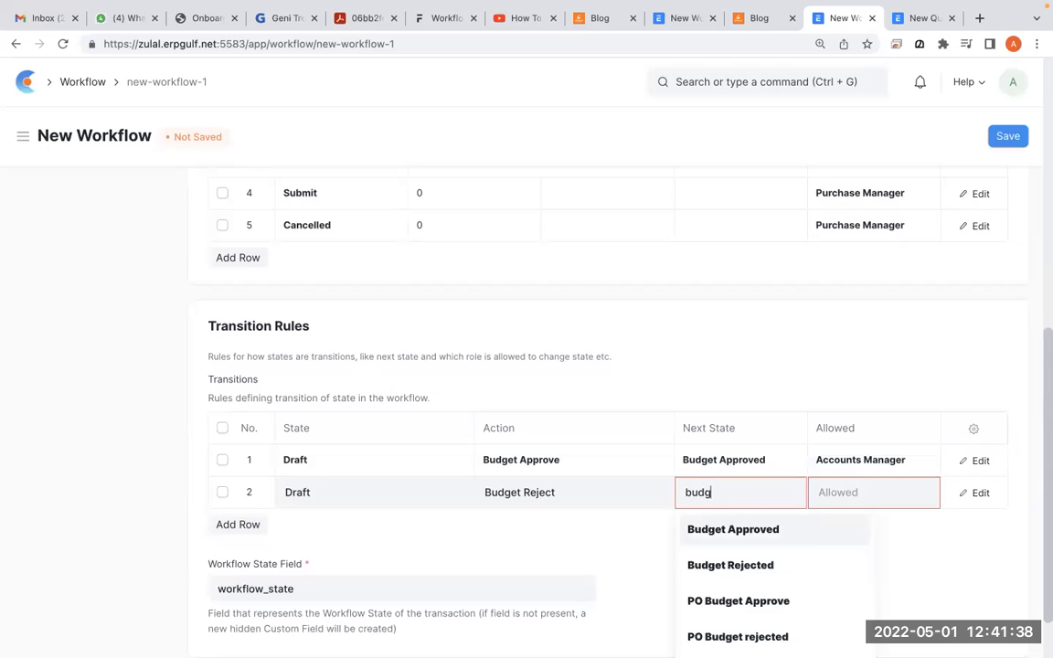
left_click(703, 565)
left_click(865, 496)
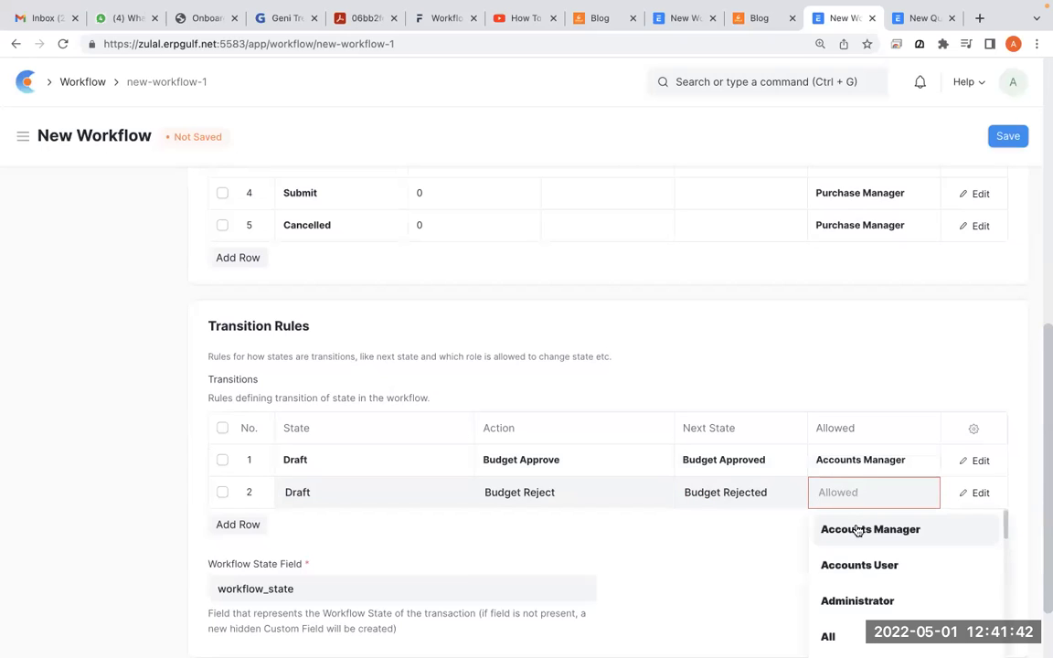
left_click(859, 530)
Step: Add a third transition rule and set its state to PO Budget Approve
scroll(831, 551, "down", 1)
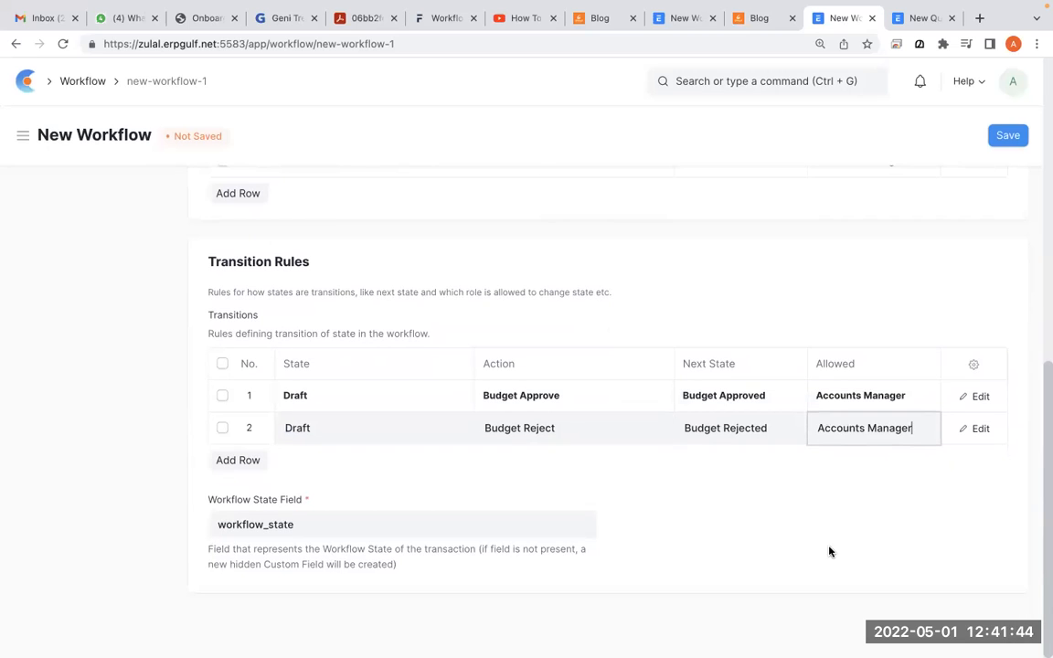
left_click(239, 464)
left_click(356, 465)
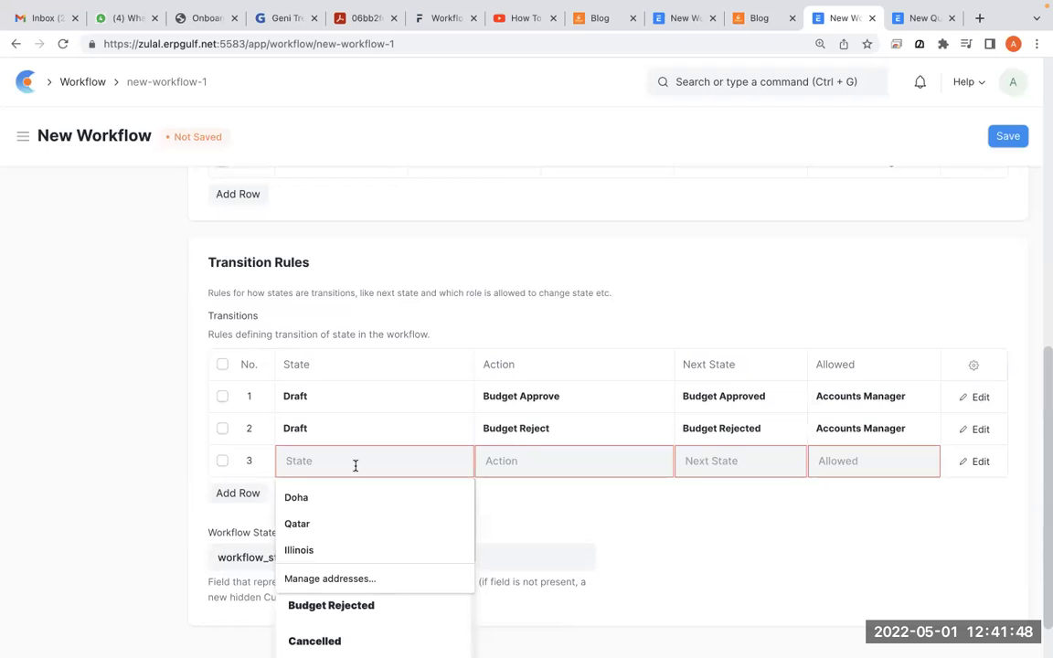
type("budge")
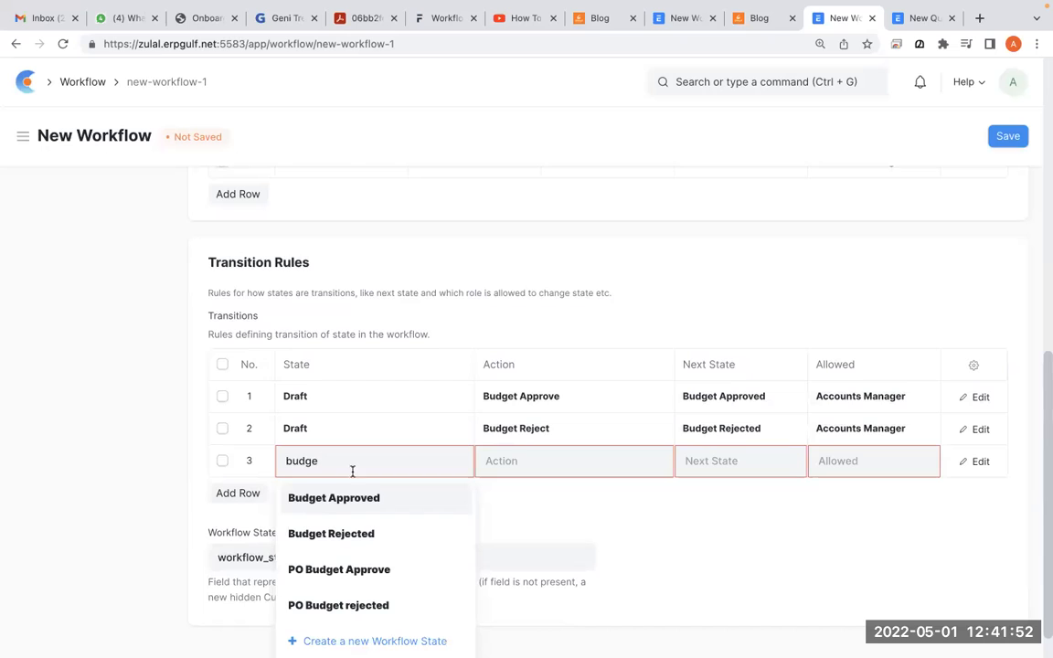
left_click(334, 573)
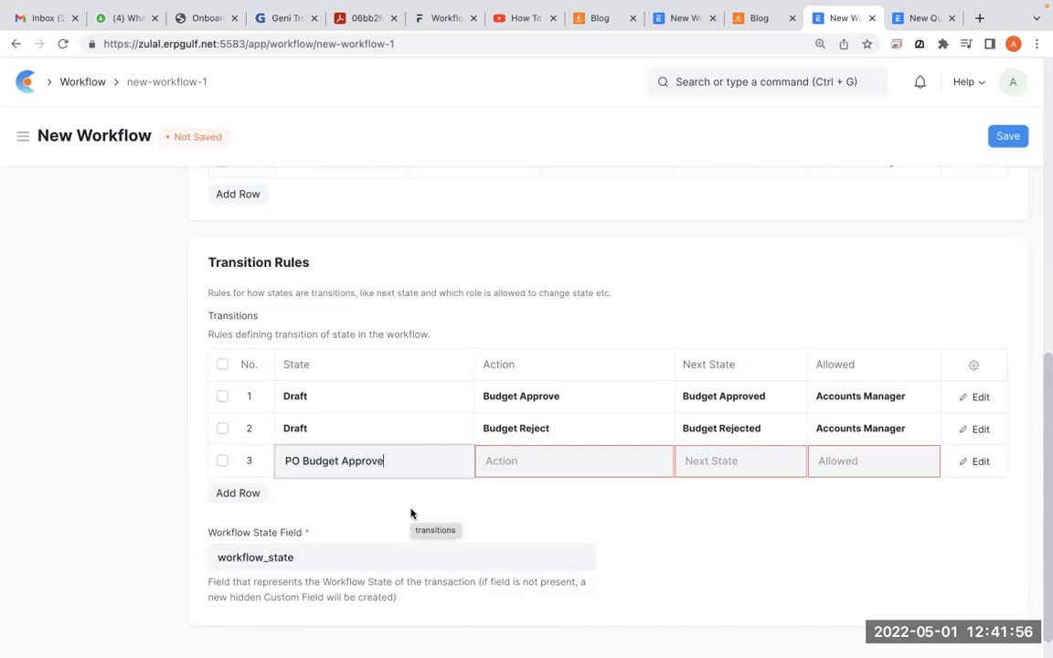
Step: Replace the third transition rule's state with Budget Approved
key("super+a")
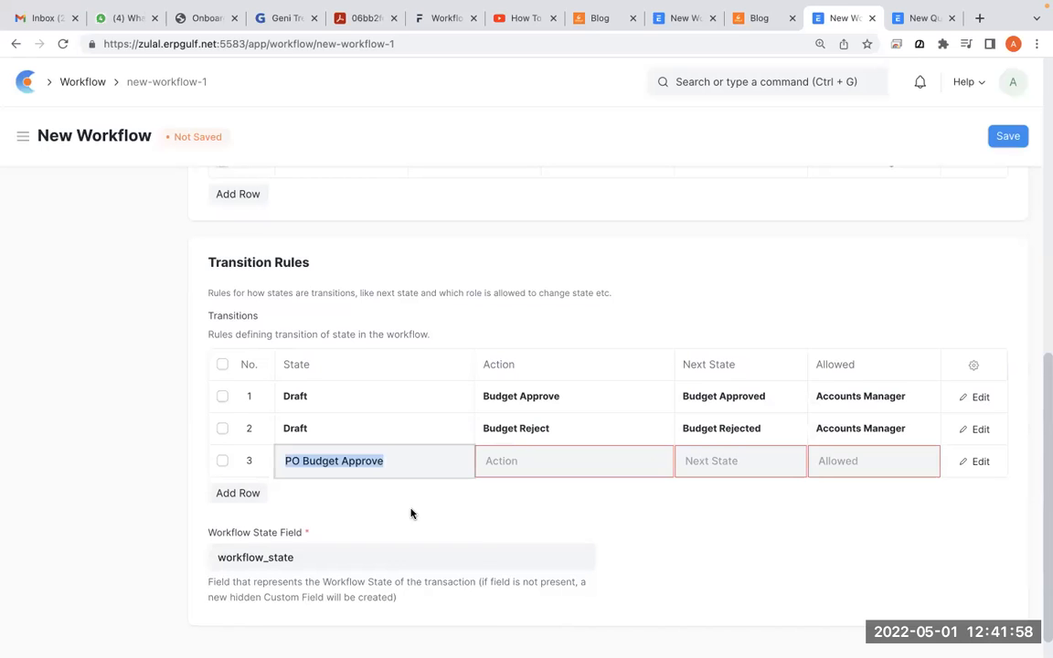
type("Bud")
scroll(438, 402, "up", 1)
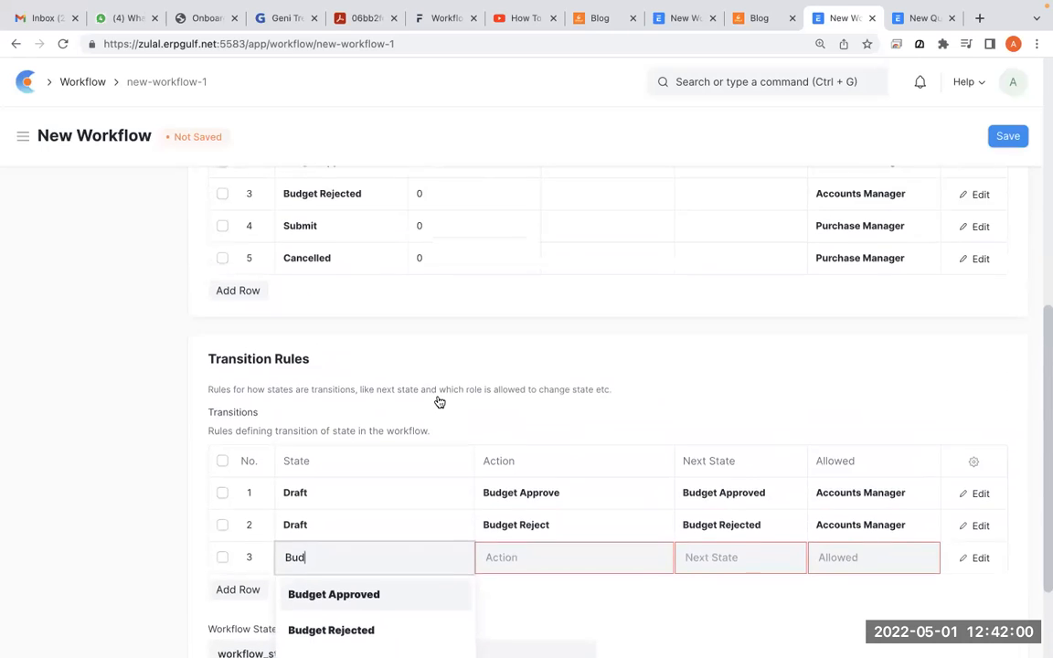
scroll(437, 402, "down", 1)
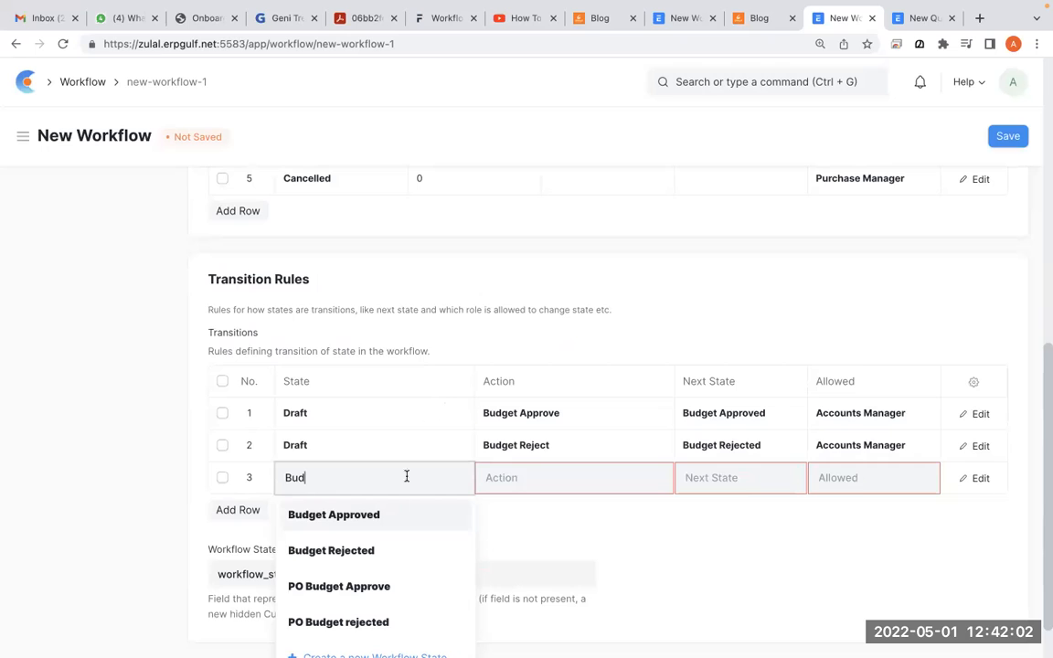
left_click(390, 524)
Step: Set the third transition rule's action to submit
left_click(518, 479)
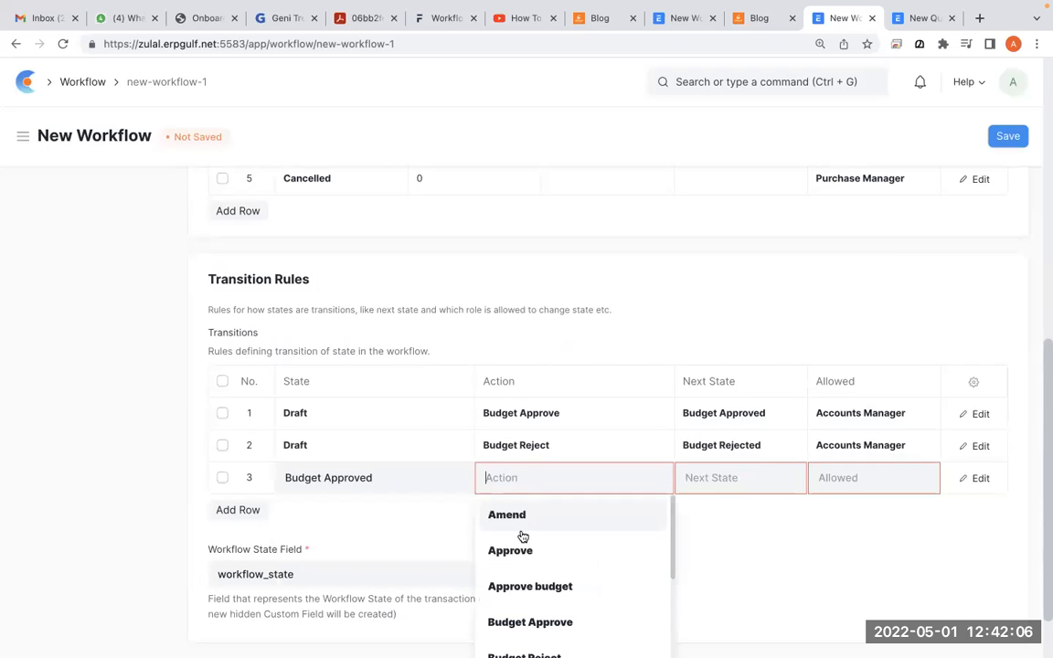
scroll(522, 537, "down", 3)
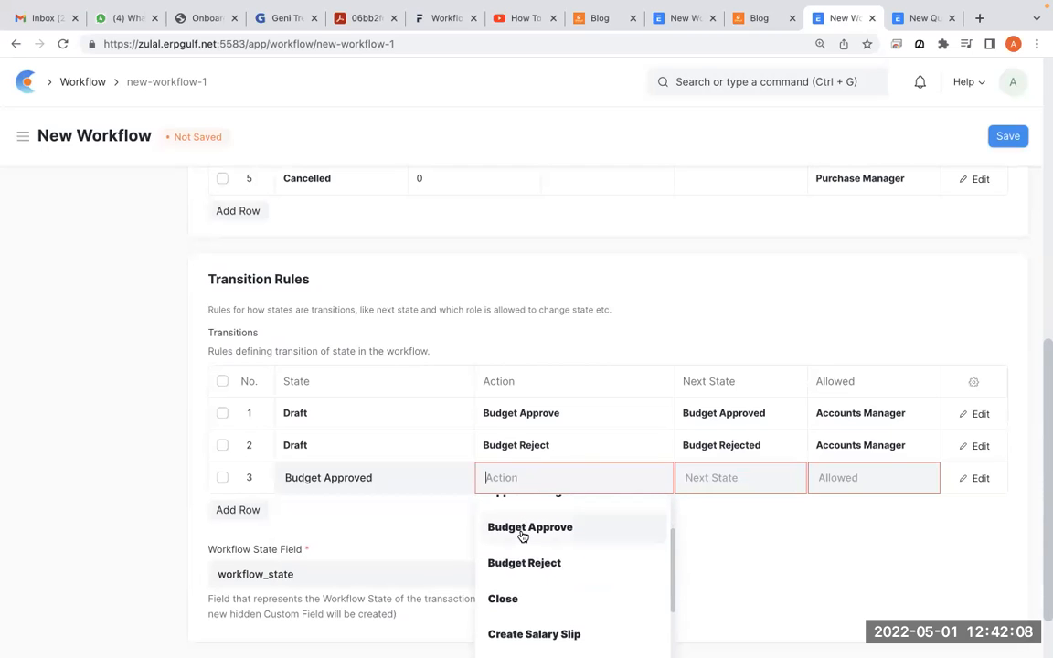
type("sub")
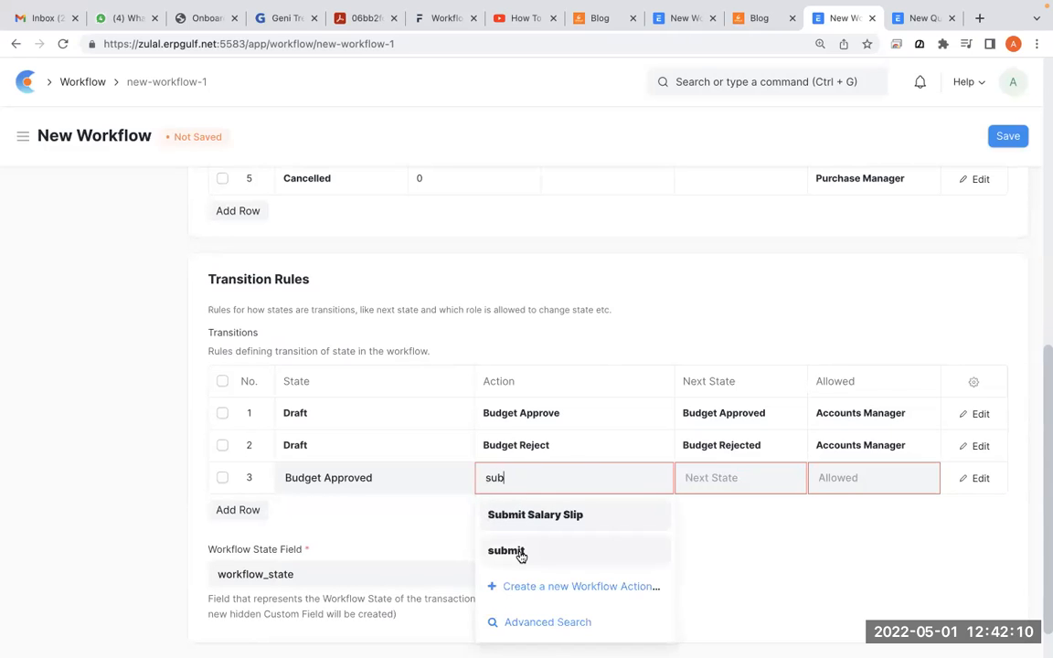
left_click(522, 555)
Step: Set the third transition rule's next state to Submitted and its allowed role to Purchase Manager
left_click(717, 477)
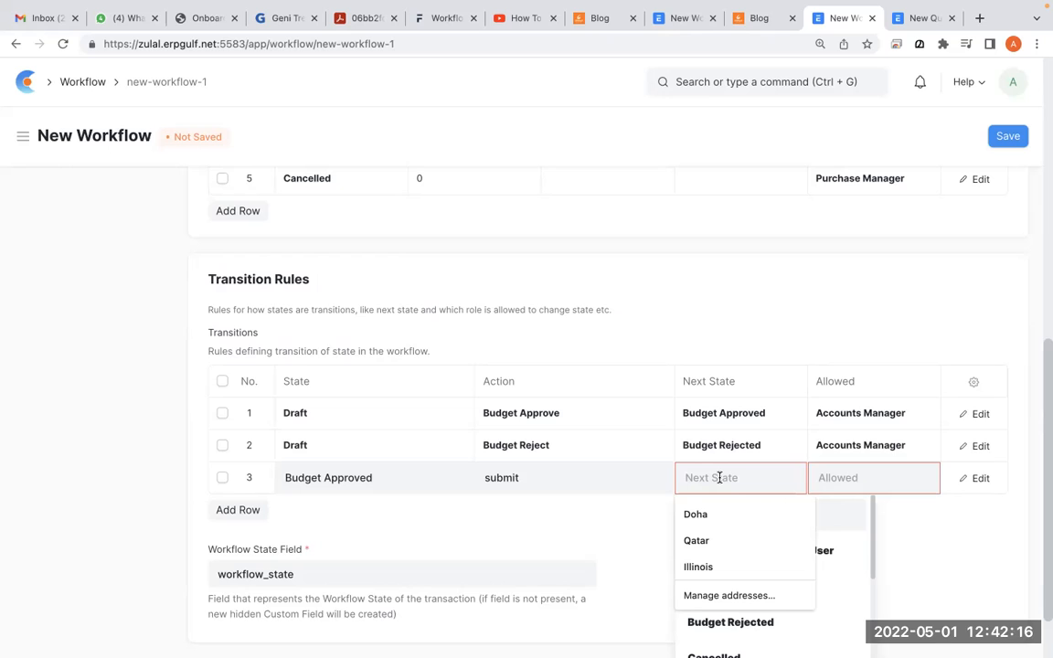
type("subm")
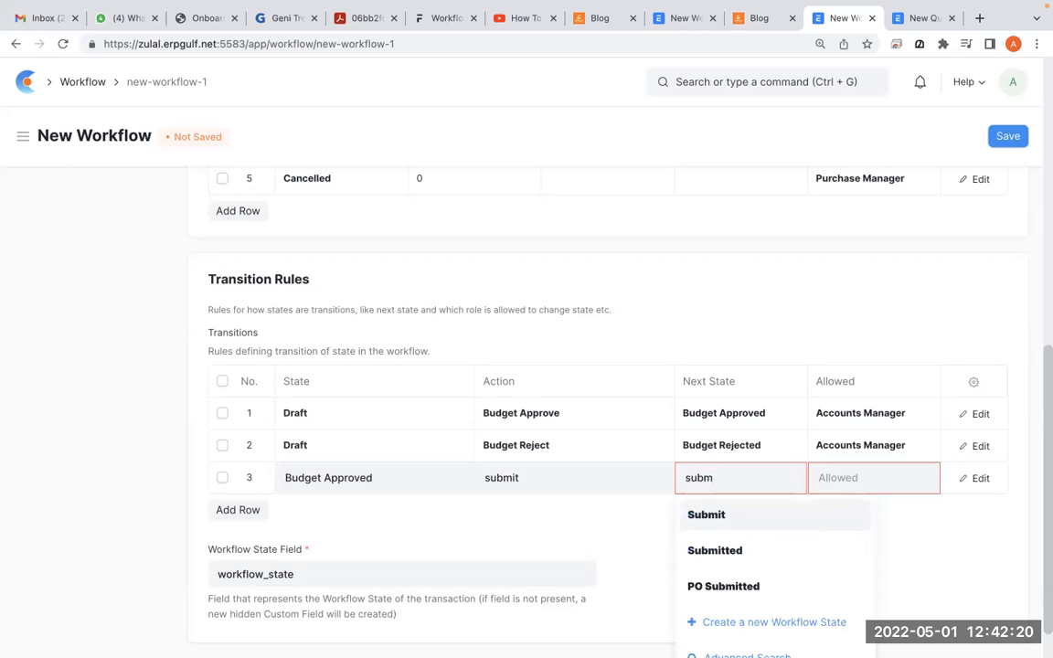
left_click(710, 552)
left_click(876, 477)
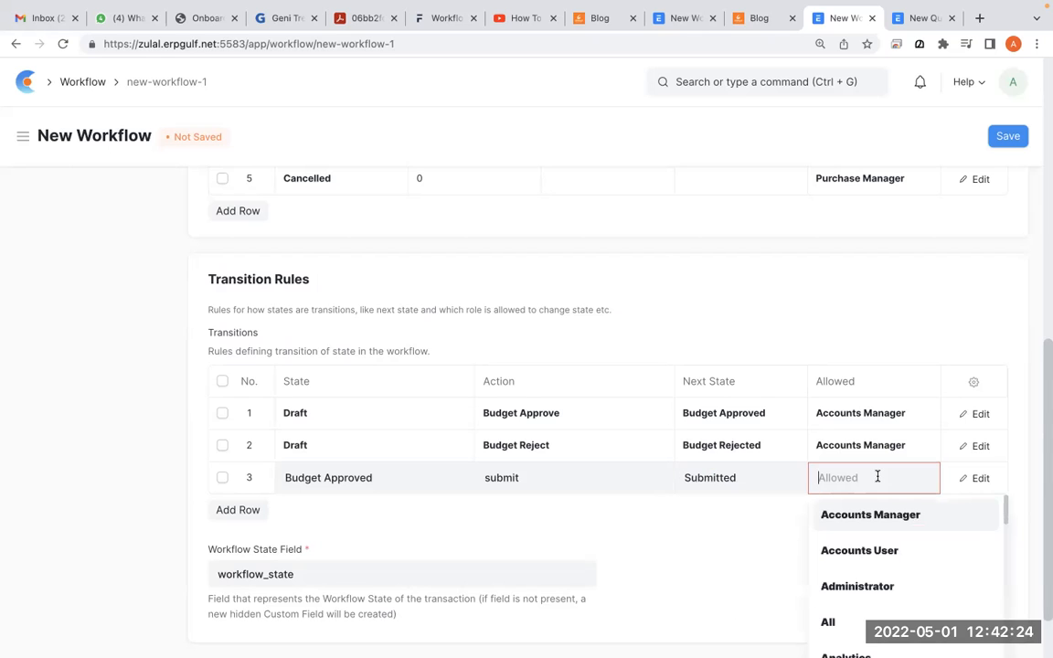
type("purc")
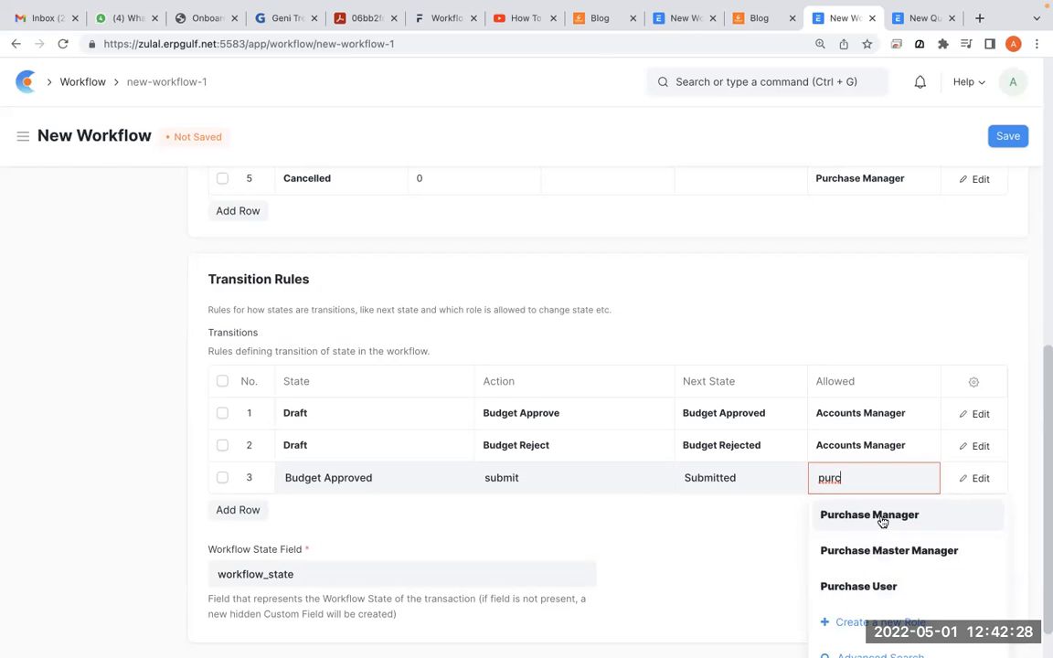
left_click(884, 521)
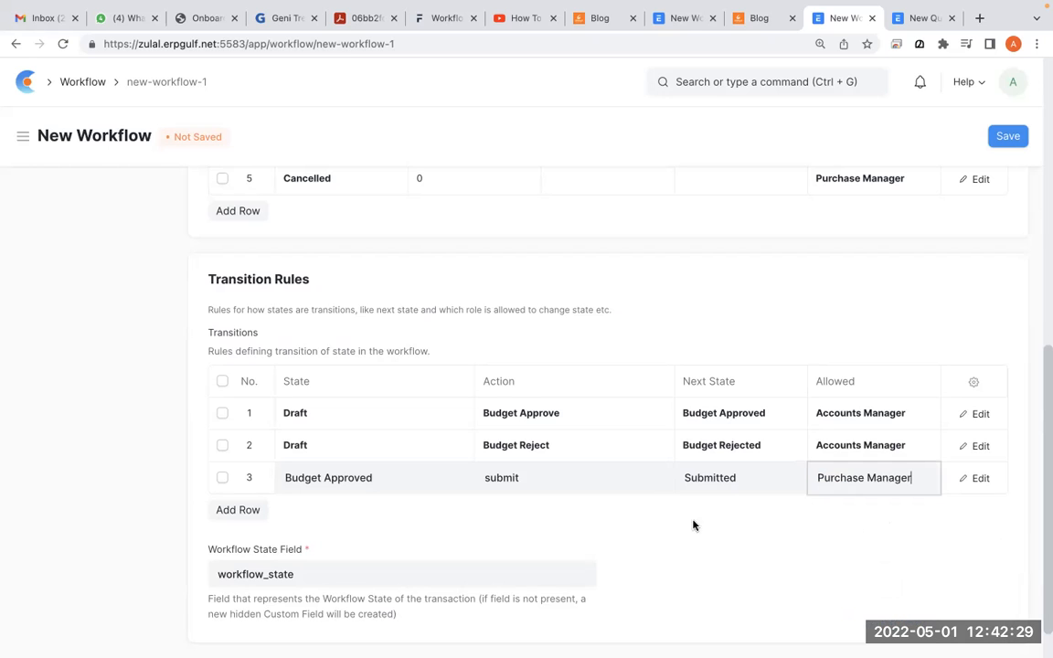
Step: Add a fourth transition rule with the state Budget Rejected and the action Amend
left_click(252, 517)
left_click(398, 521)
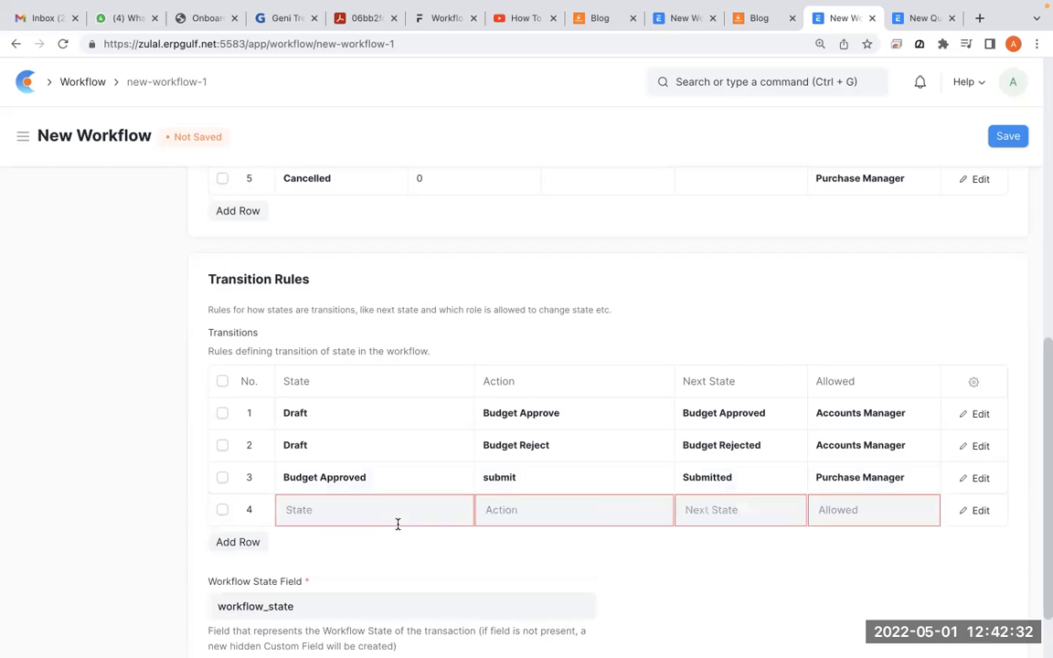
type("Budg")
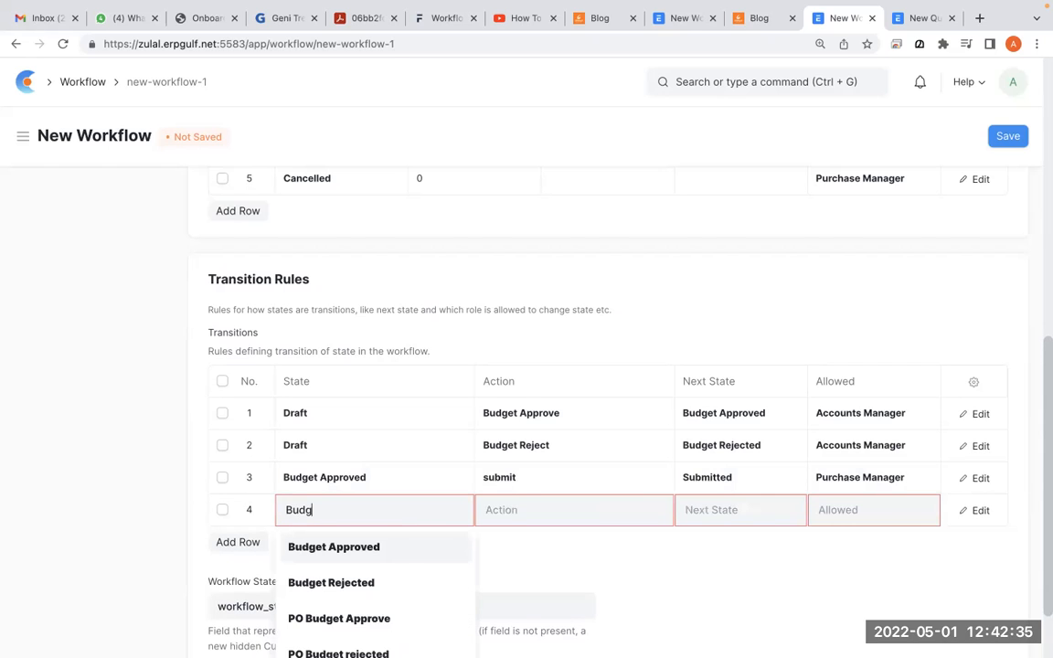
left_click(383, 587)
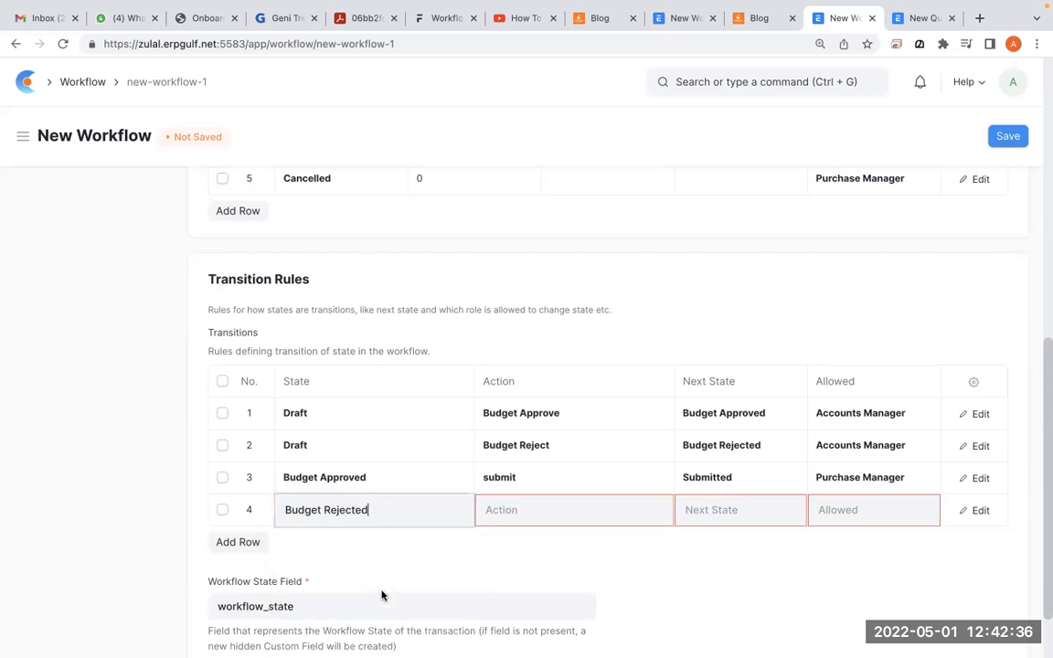
left_click(523, 518)
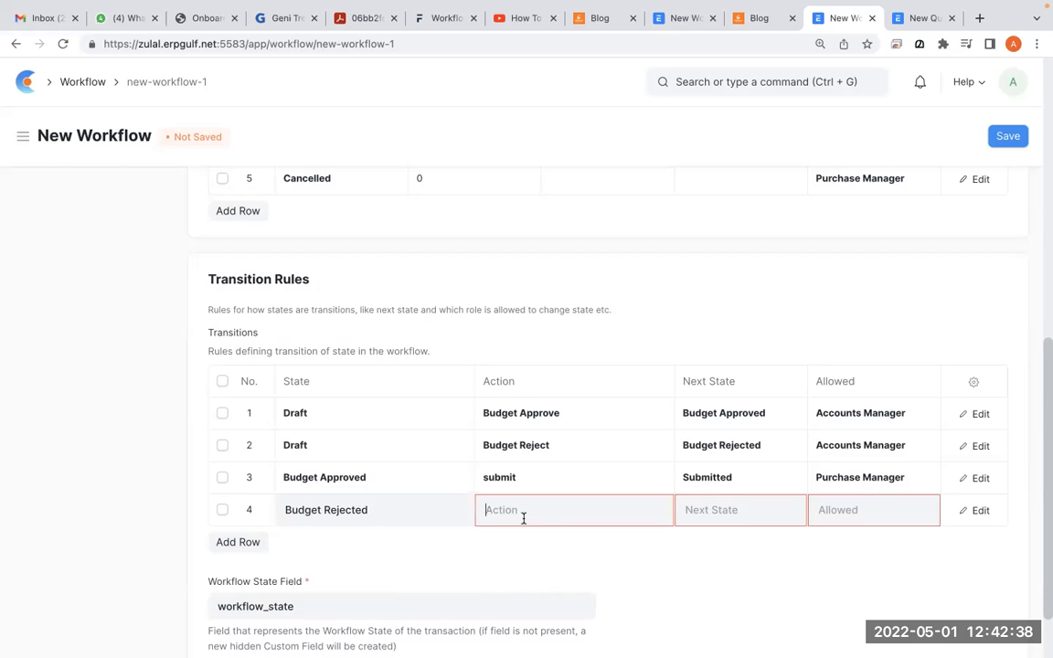
type("dra")
key("BackSpace")
key("BackSpace")
key("BackSpace")
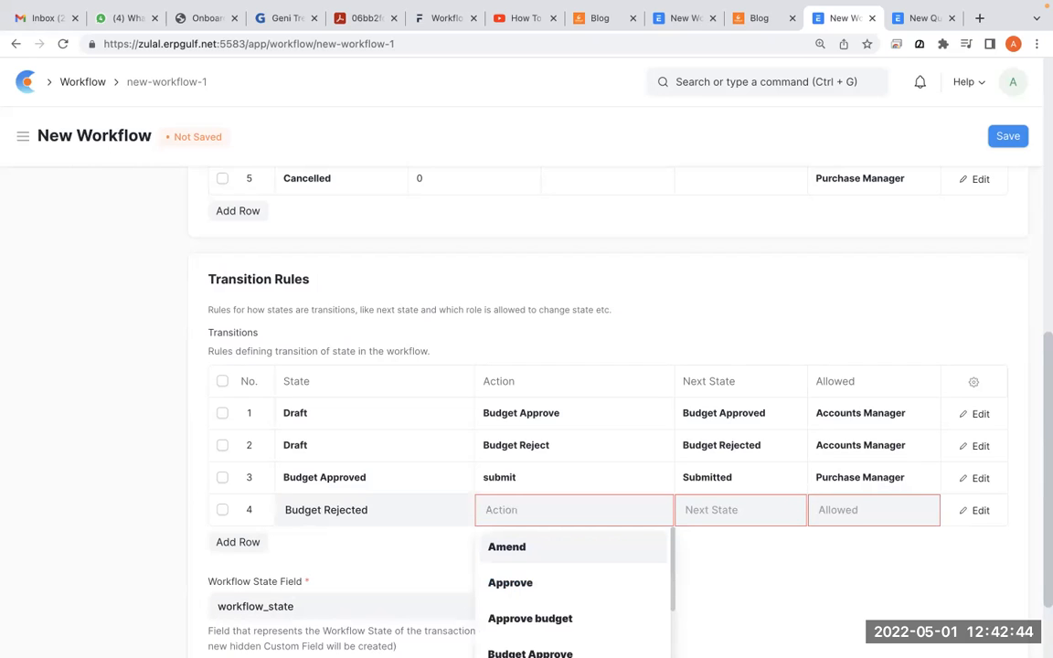
left_click(523, 548)
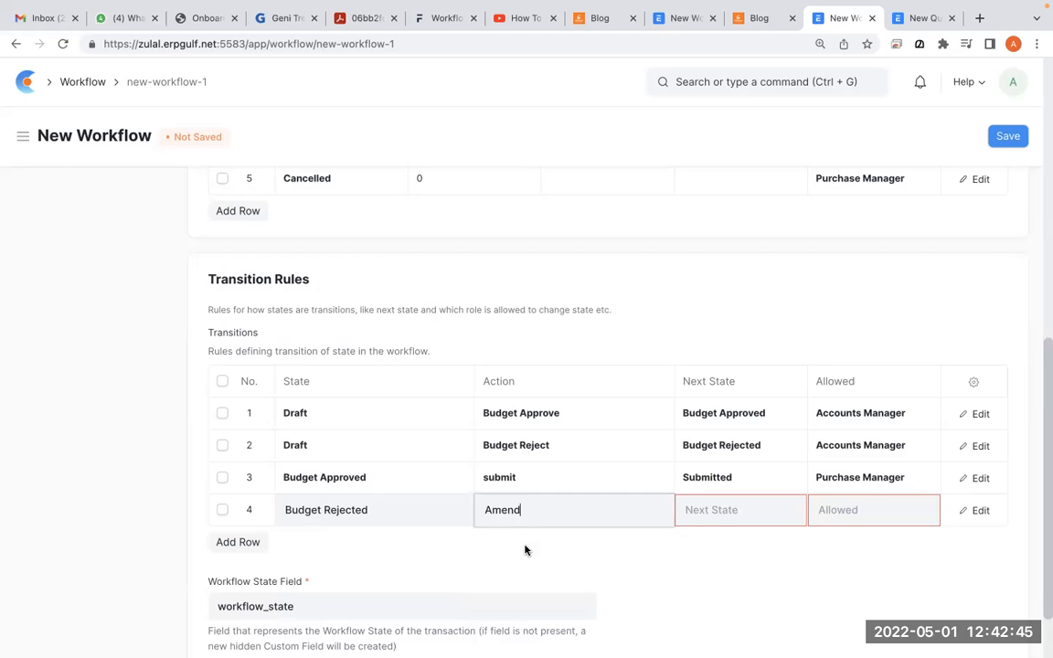
Step: Set the fourth transition rule's next state to Draft and its allowed role to All
left_click(723, 519)
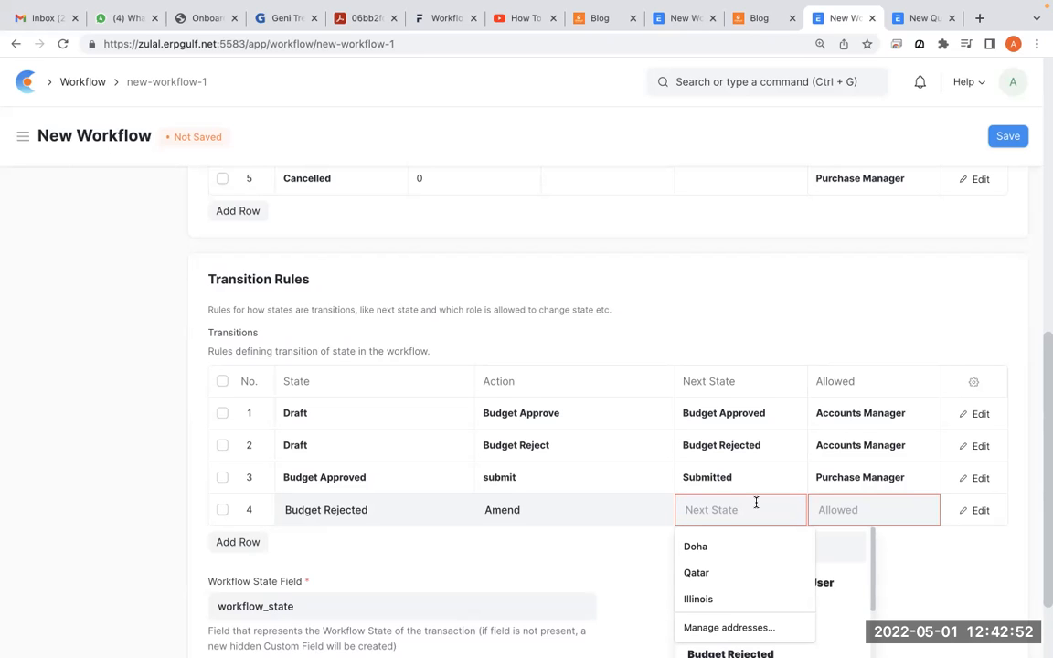
type("dra")
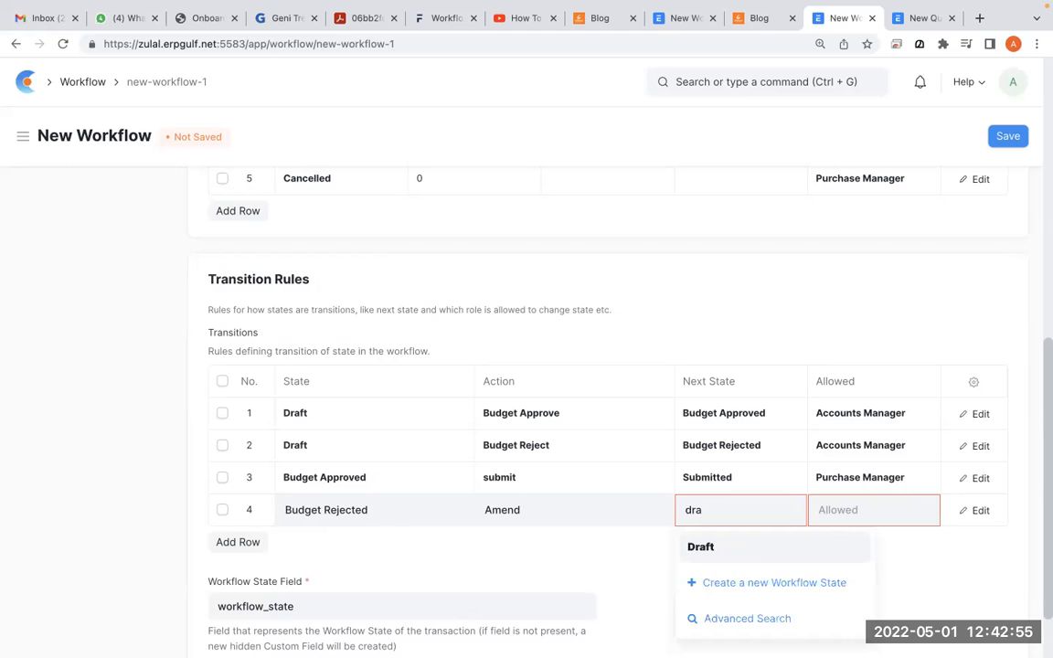
left_click(754, 545)
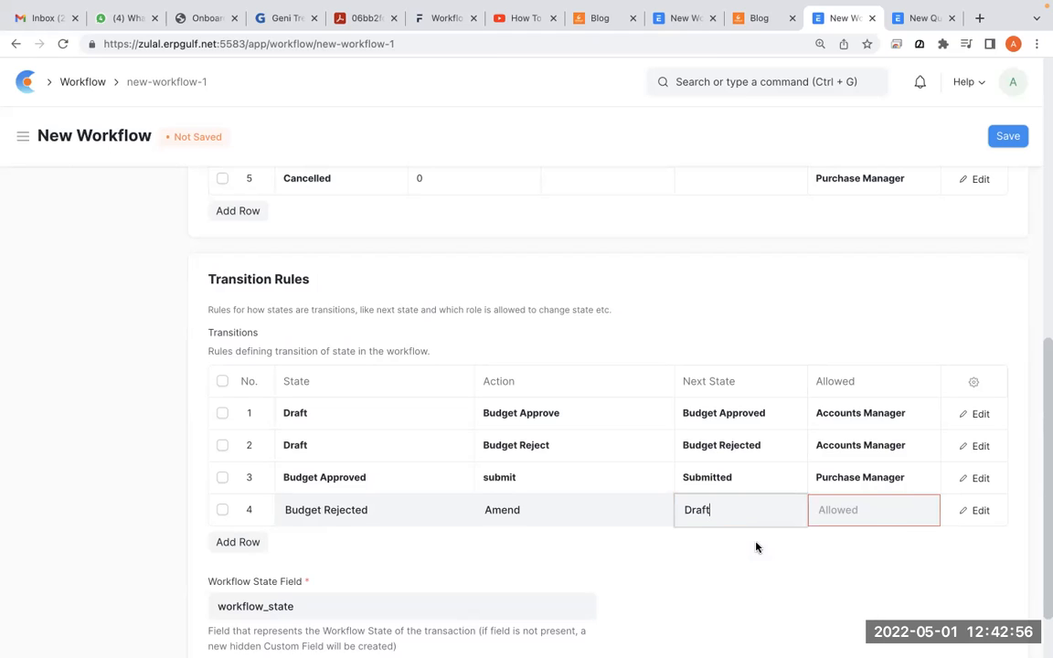
left_click(851, 504)
type("all")
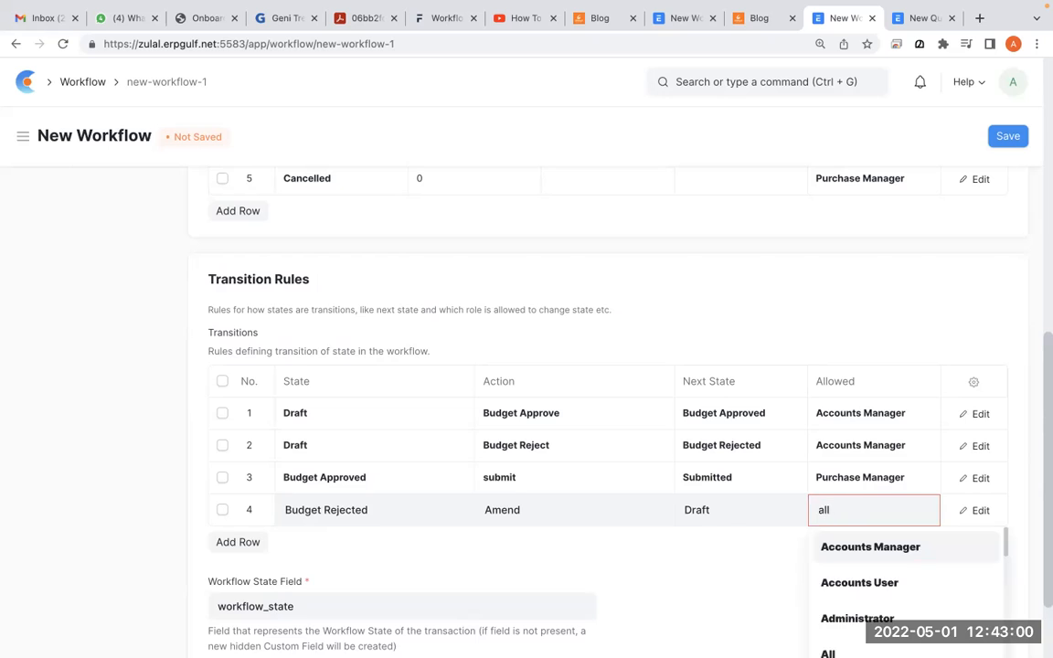
left_click(839, 546)
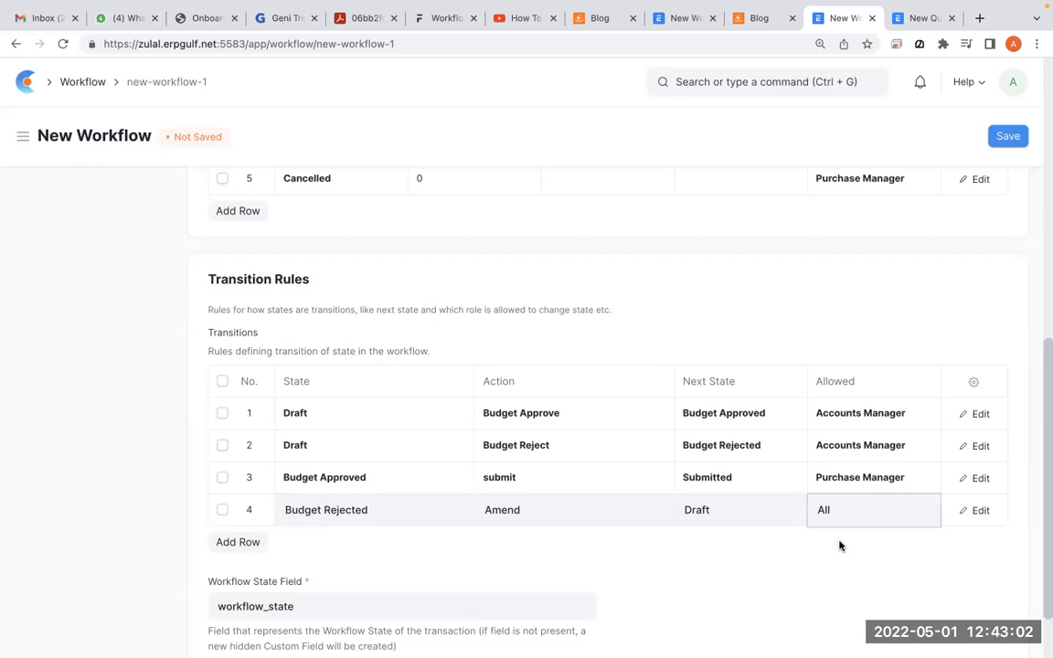
left_click(692, 574)
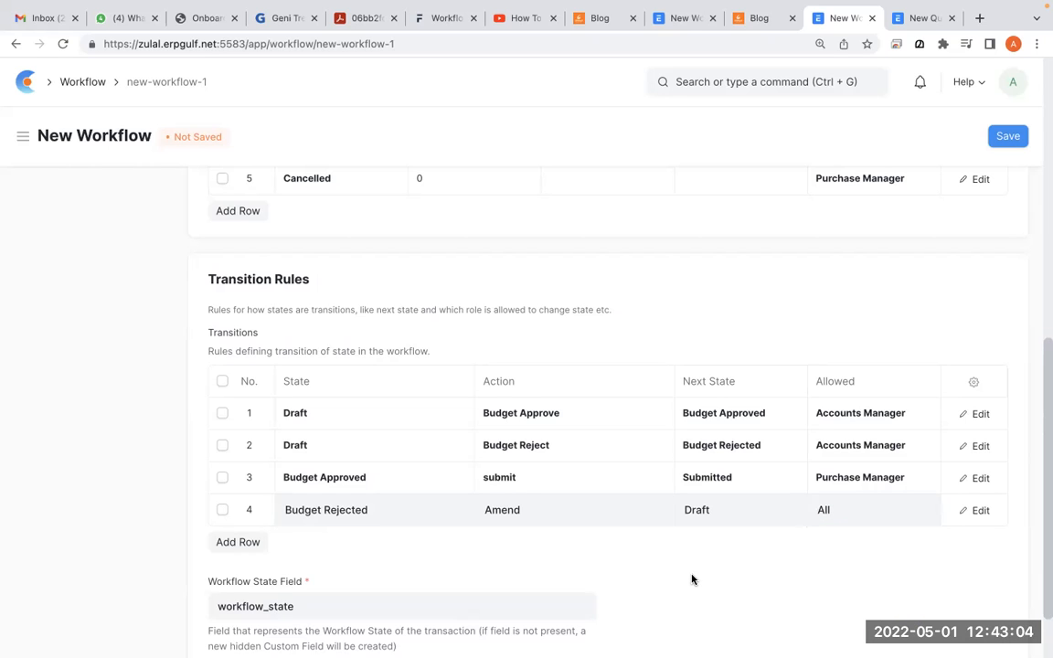
Step: Add a fifth transition rule with the state Submitted and the action cancel
left_click(244, 547)
left_click(371, 542)
type("subm")
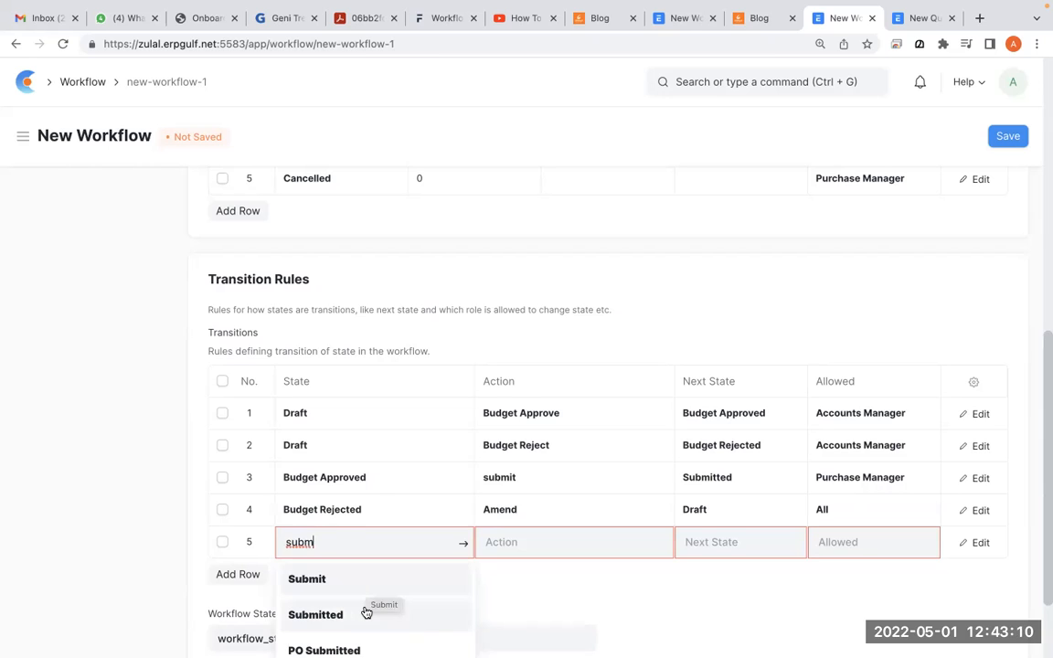
left_click(367, 610)
left_click(518, 539)
type("can")
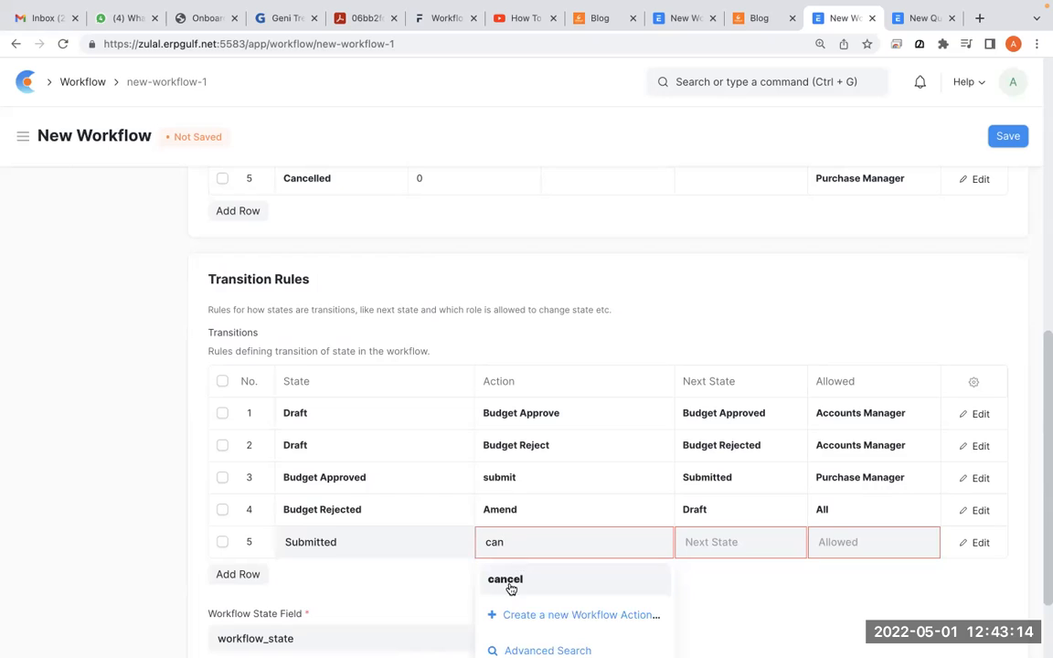
left_click(521, 581)
Step: Set the fifth transition rule's next state to Cancelled and its allowed role to Purchase Manager
left_click(731, 546)
type("canc")
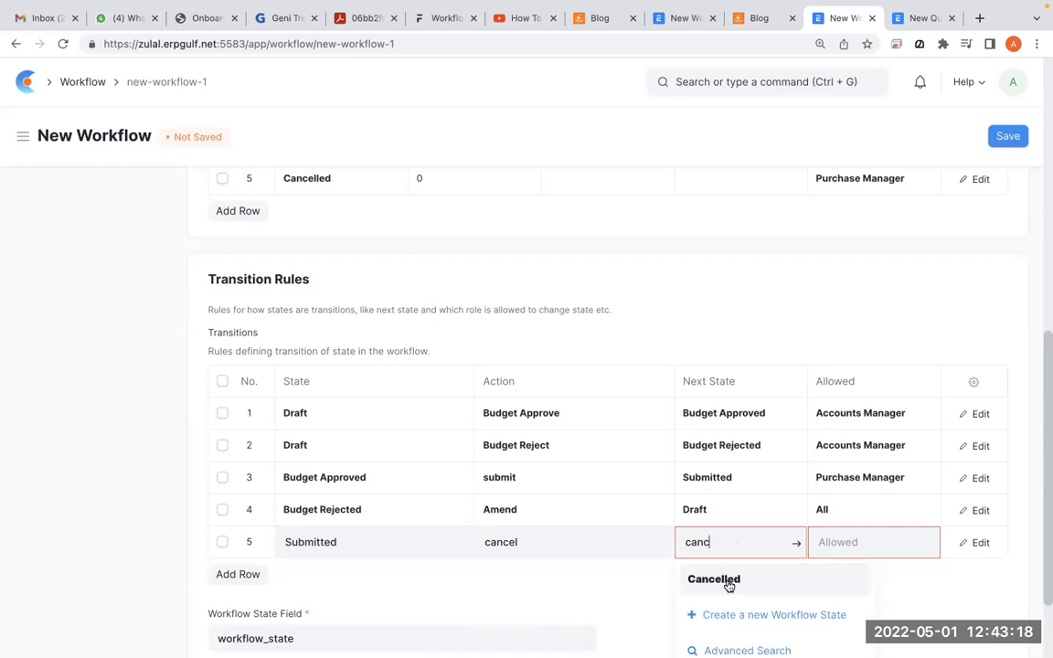
left_click(696, 585)
left_click(847, 541)
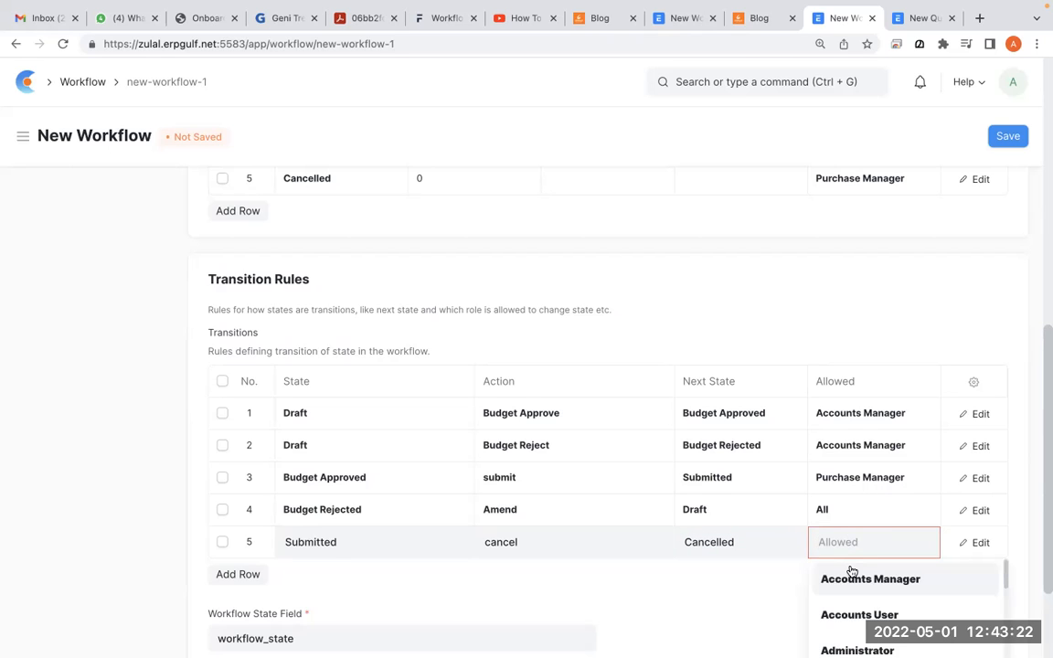
type("purc")
left_click(851, 585)
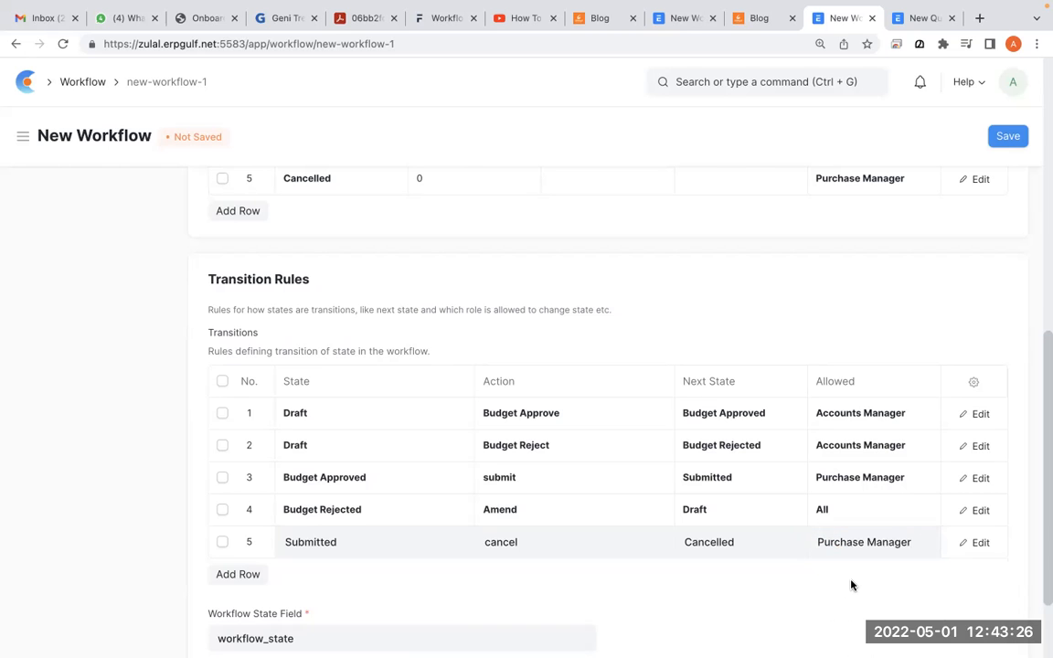
Step: Review the Doc Status column of the document states table, marking it with the on-screen pen
scroll(852, 585, "up", 5)
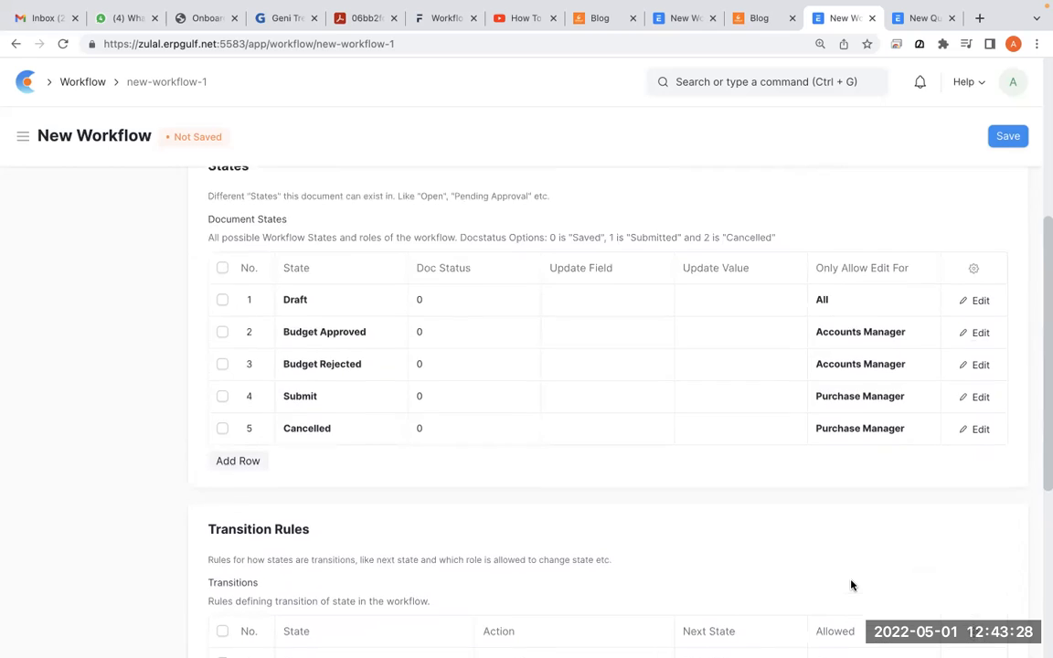
scroll(851, 580, "down", 1)
key("ctrl+super+a")
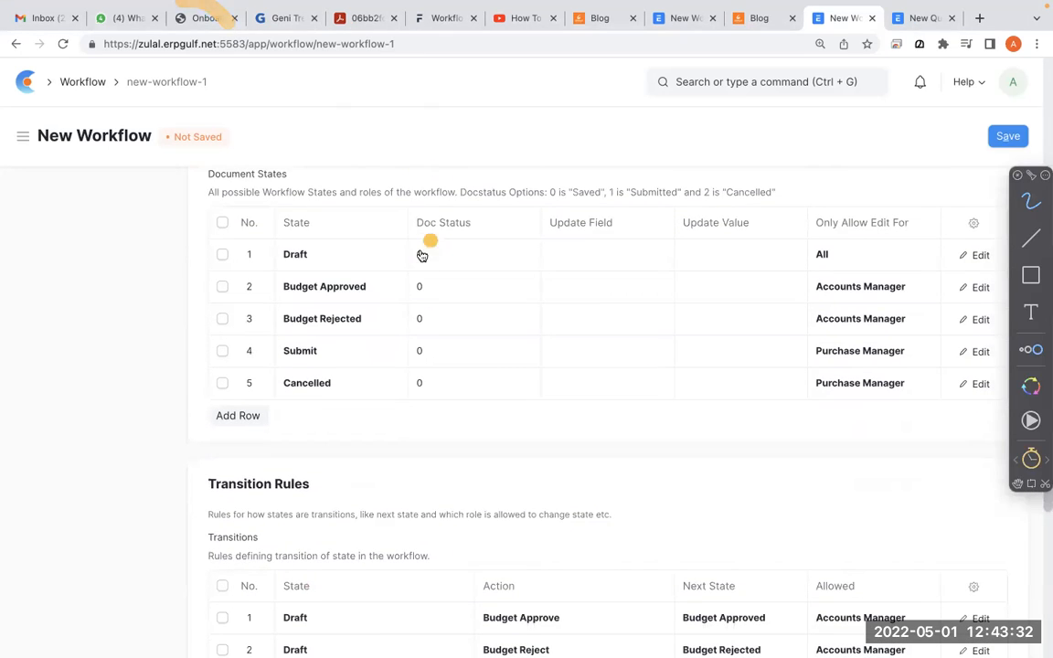
mouse_move(467, 229)
left_mouse_down()
mouse_move(466, 260)
mouse_move(503, 221)
mouse_move(463, 194)
mouse_move(419, 197)
mouse_move(455, 262)
left_mouse_up()
mouse_move(407, 196)
left_mouse_down()
mouse_move(407, 430)
mouse_move(465, 353)
mouse_move(482, 205)
mouse_move(416, 186)
left_mouse_up()
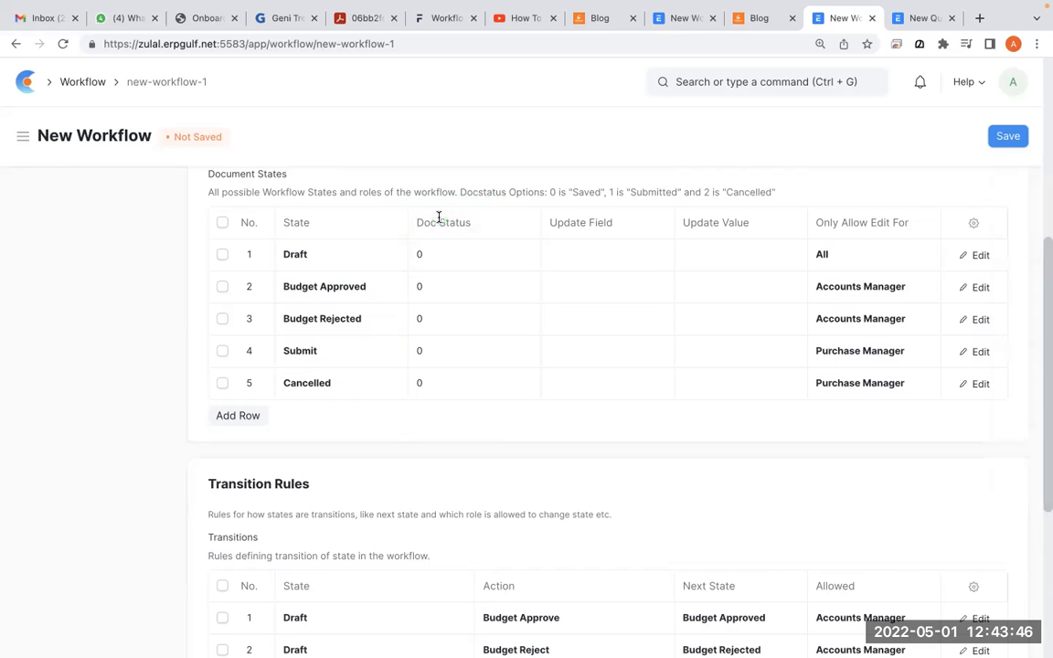
Step: Set the doc status of the Submit document state to 1
left_click(438, 260)
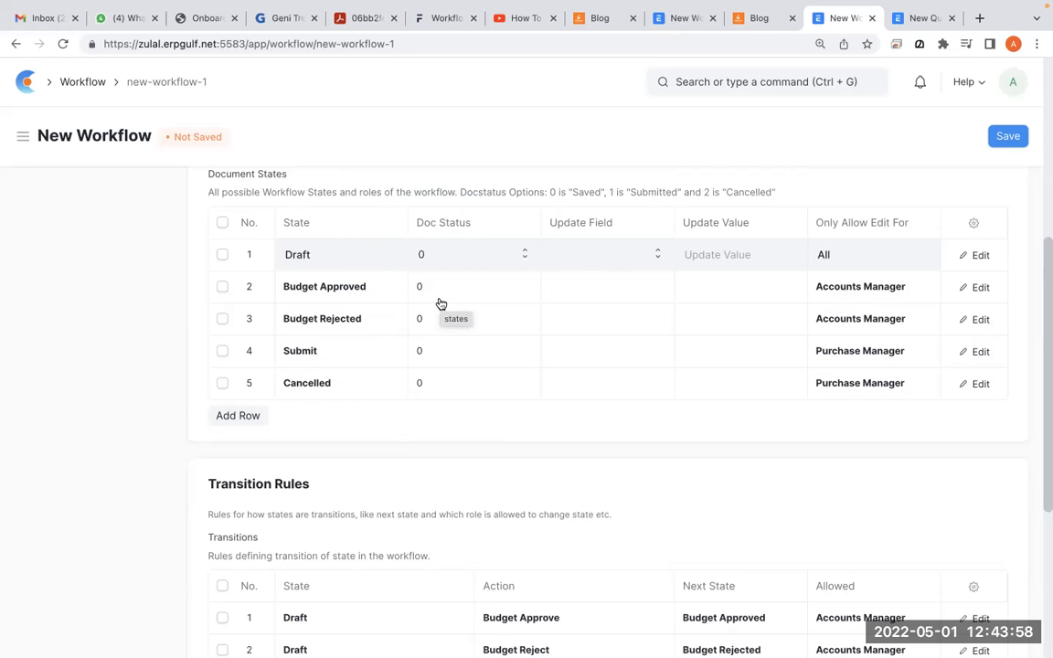
left_click(441, 302)
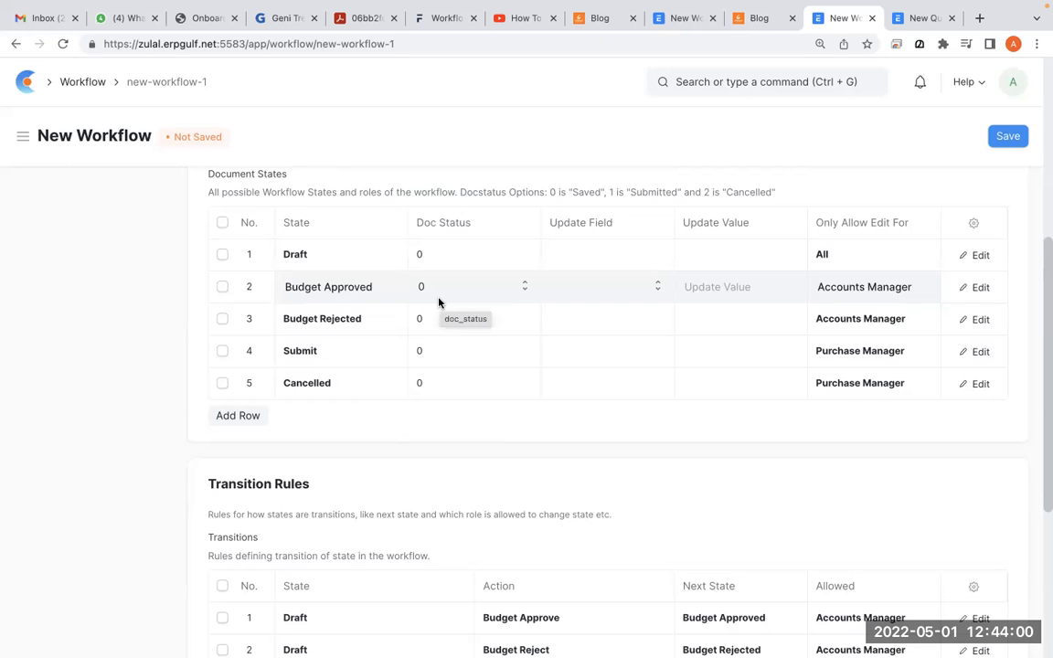
left_click(437, 366)
left_click(436, 366)
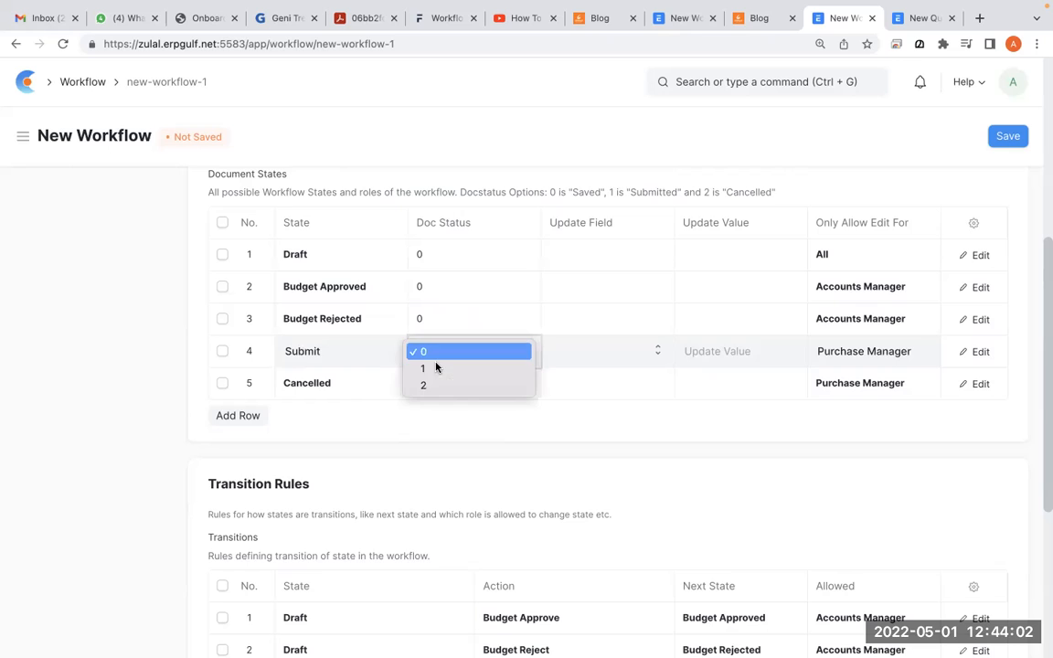
left_click(439, 375)
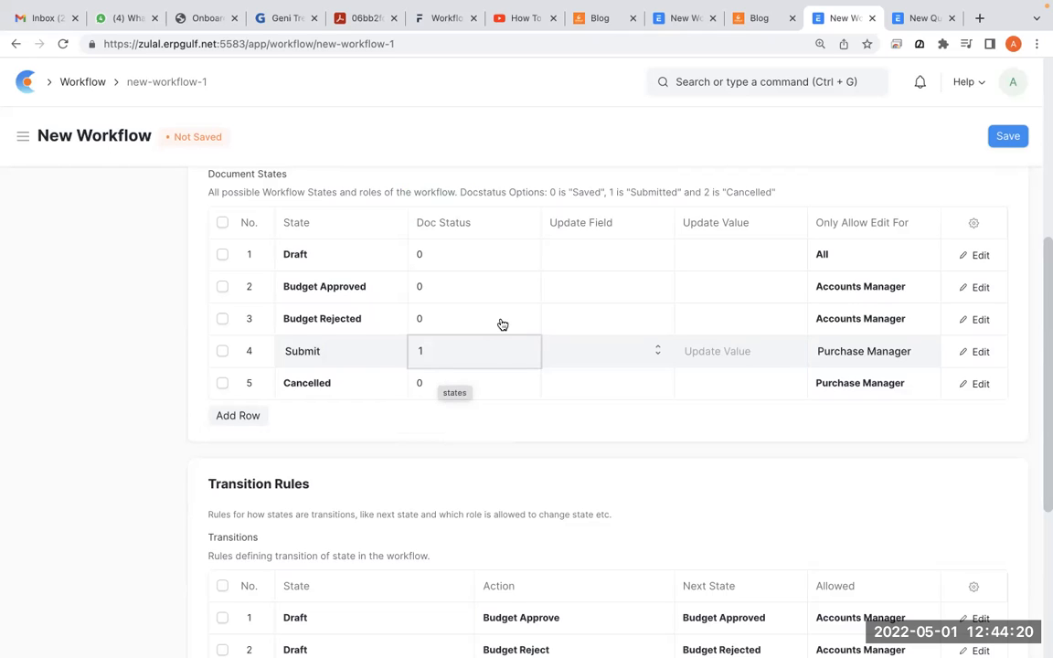
Step: Set the doc status of the Cancelled document state to 2
left_click(468, 392)
left_click(466, 391)
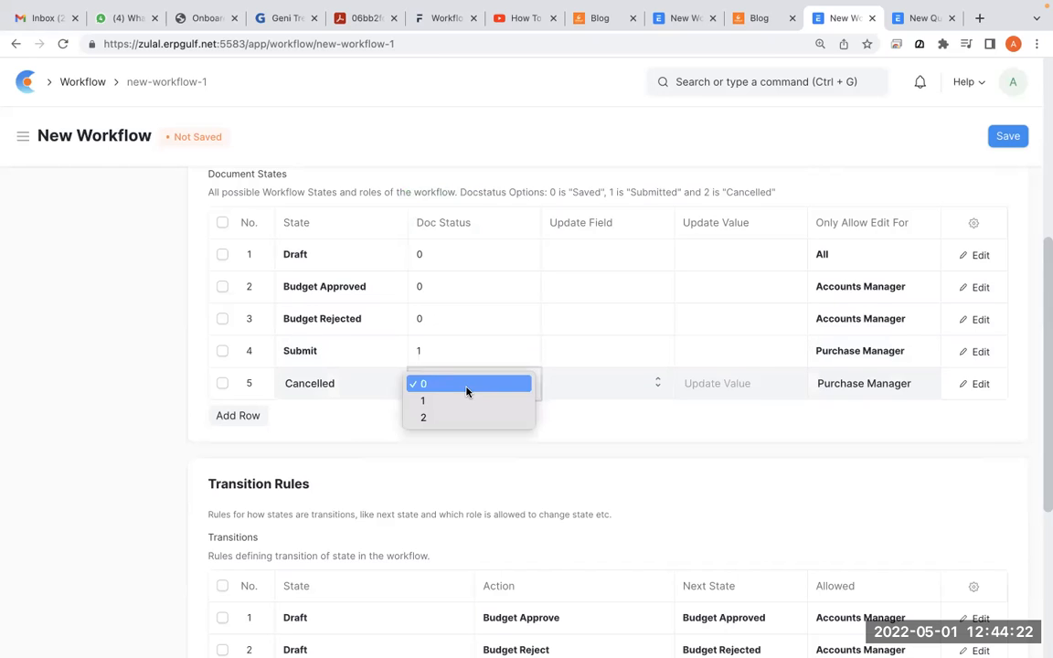
left_click(468, 418)
left_click(488, 425)
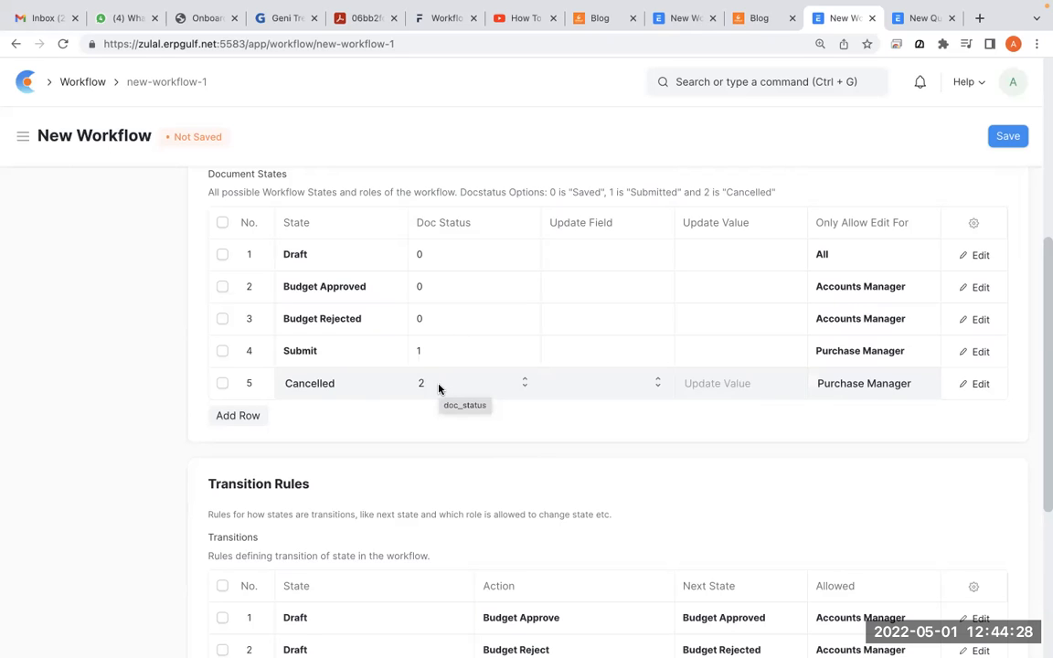
key("alt+Tab")
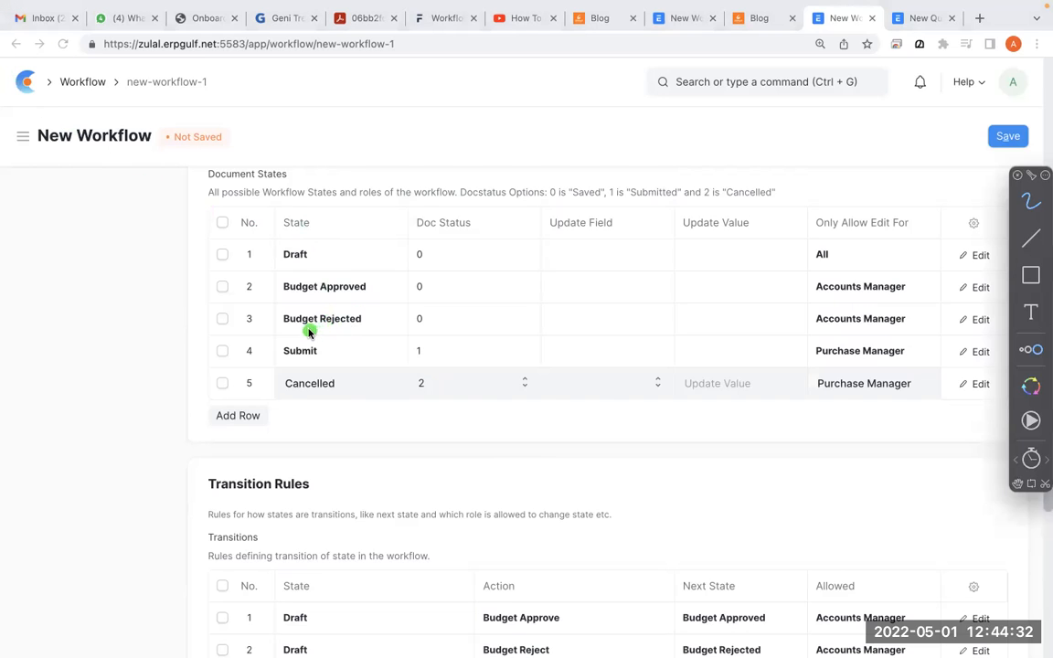
Step: Mark the doc status values of the draft, approved, rejected, Submit and Cancelled states with the on-screen pen
mouse_move(409, 240)
left_mouse_down()
mouse_move(458, 334)
mouse_move(416, 236)
mouse_move(445, 253)
mouse_move(390, 301)
mouse_move(457, 327)
mouse_move(431, 223)
left_mouse_up()
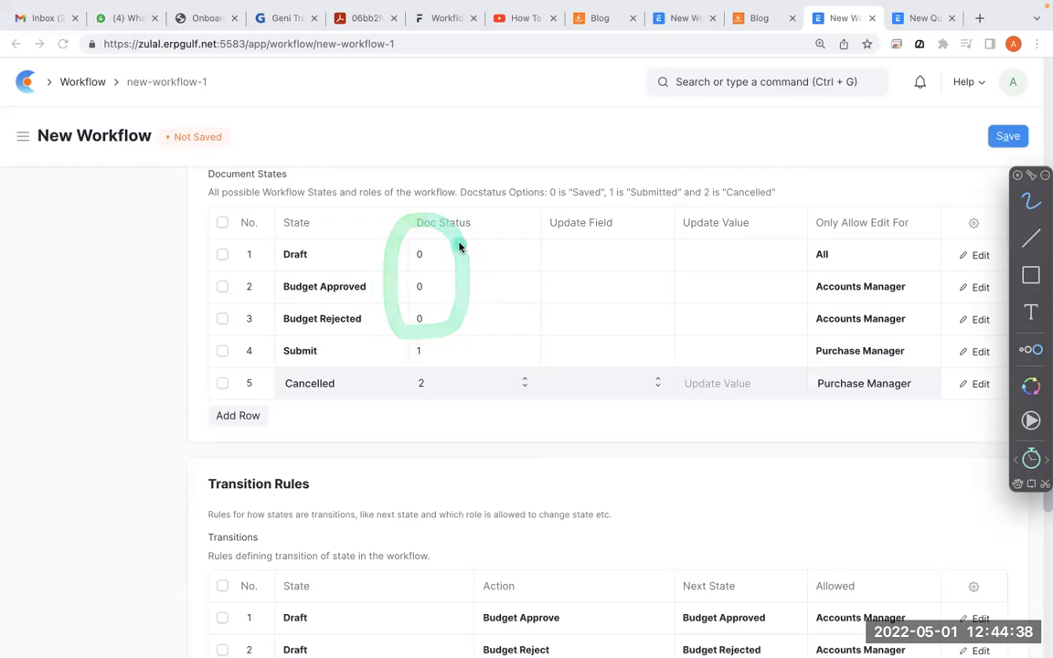
mouse_move(420, 218)
left_mouse_down()
mouse_move(386, 263)
mouse_move(462, 317)
mouse_move(458, 213)
left_mouse_up()
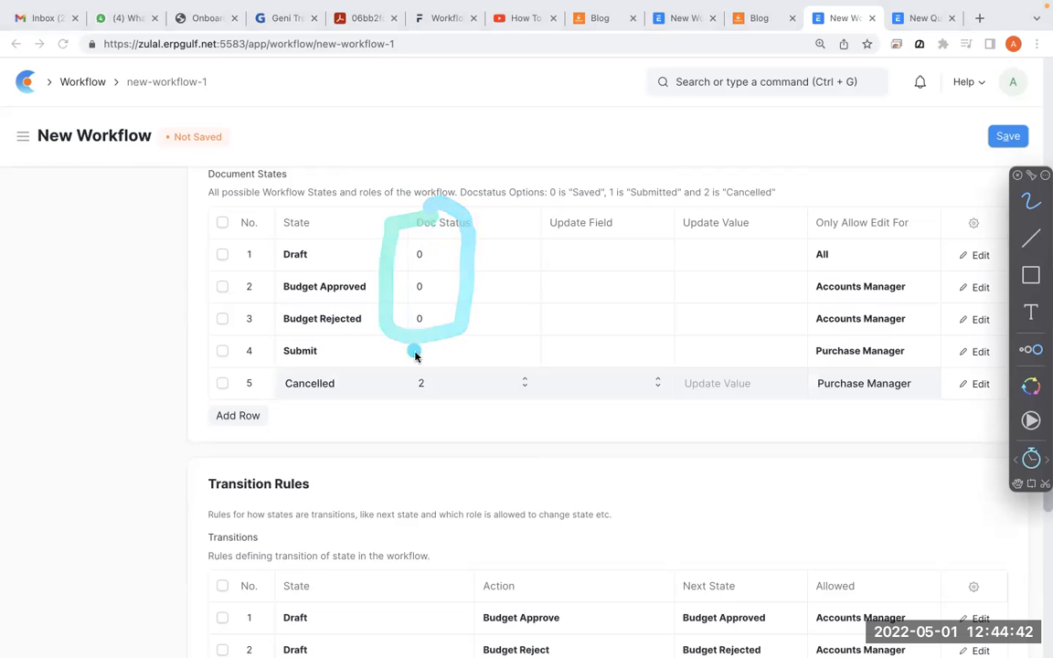
mouse_move(437, 336)
left_mouse_down()
mouse_move(416, 320)
mouse_move(421, 373)
mouse_move(409, 331)
left_mouse_up()
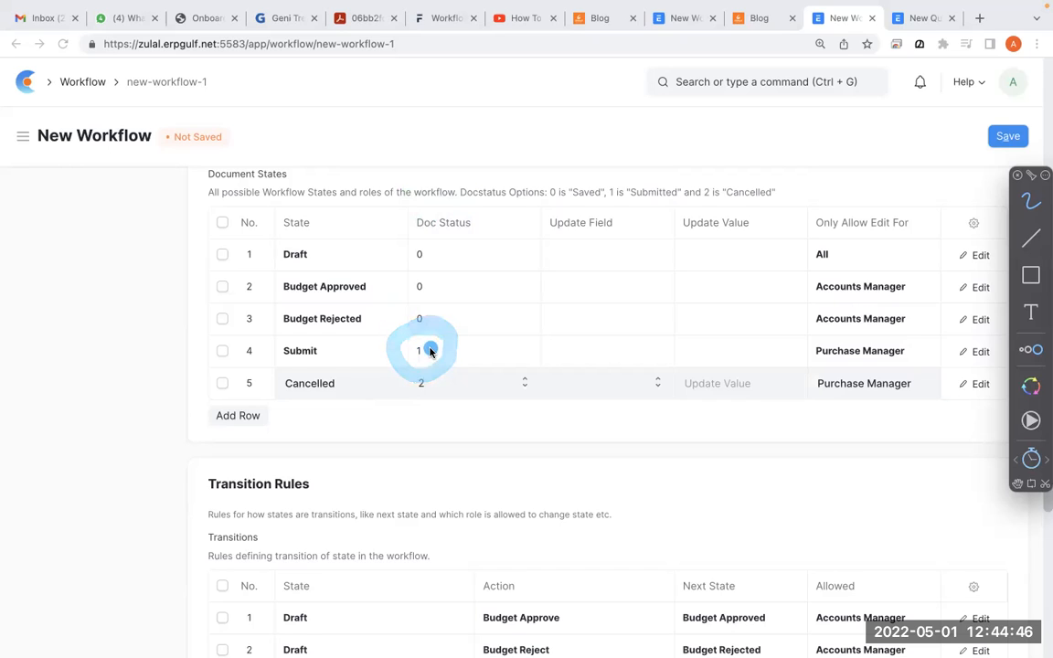
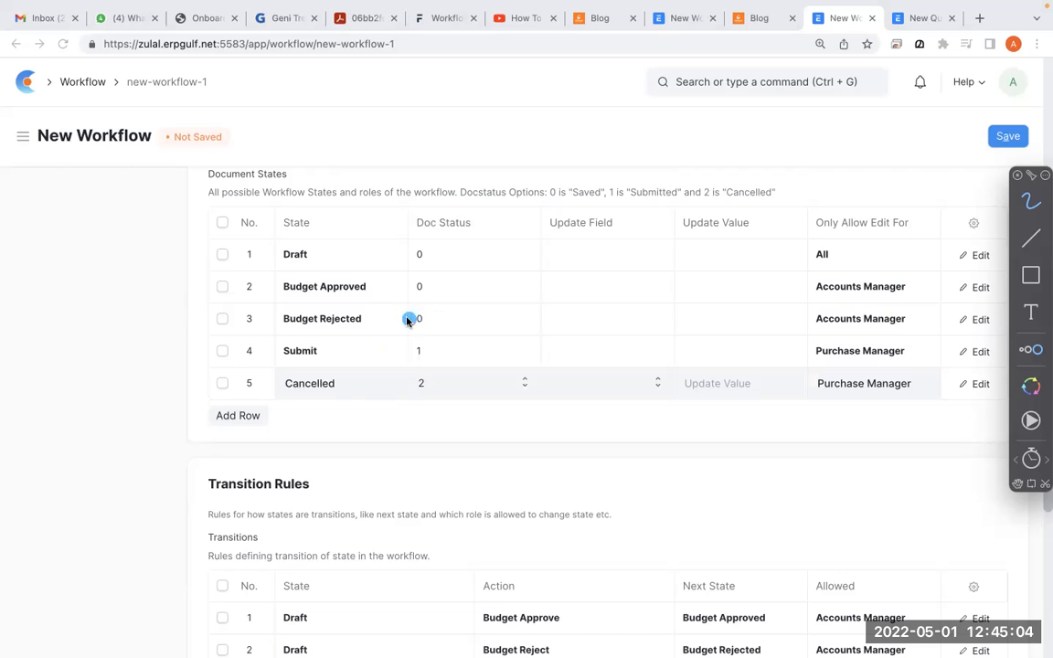
mouse_move(412, 317)
left_mouse_down()
mouse_move(428, 303)
mouse_move(442, 371)
mouse_move(458, 370)
mouse_move(373, 374)
mouse_move(398, 373)
left_mouse_up()
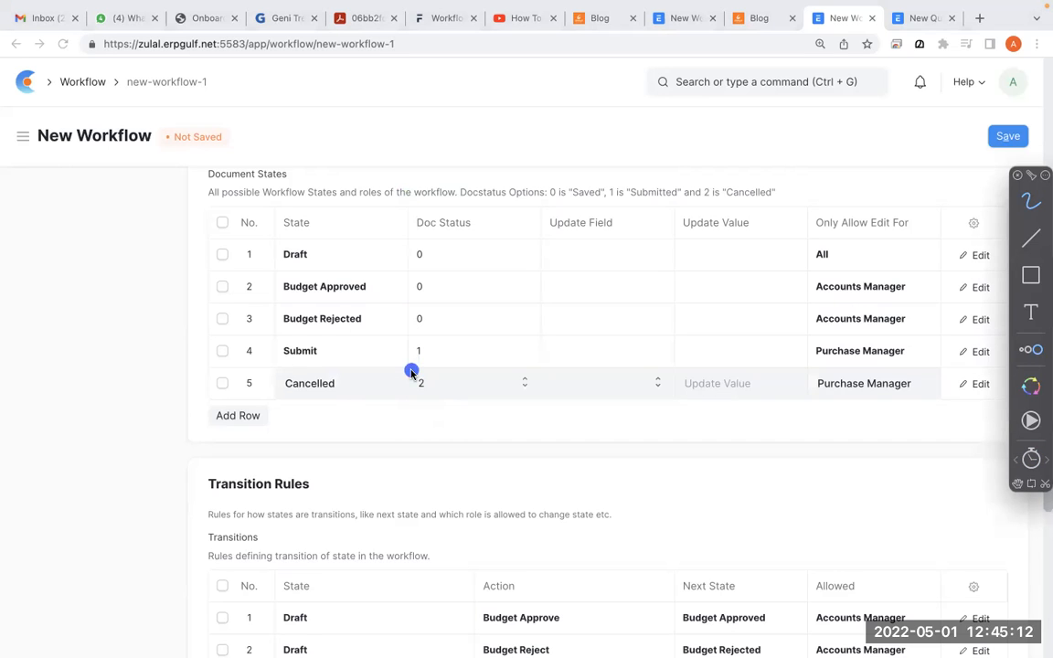
Step: Compare the document states table with the transition rules and examine the workflow state field
scroll(148, 468, "down", 4)
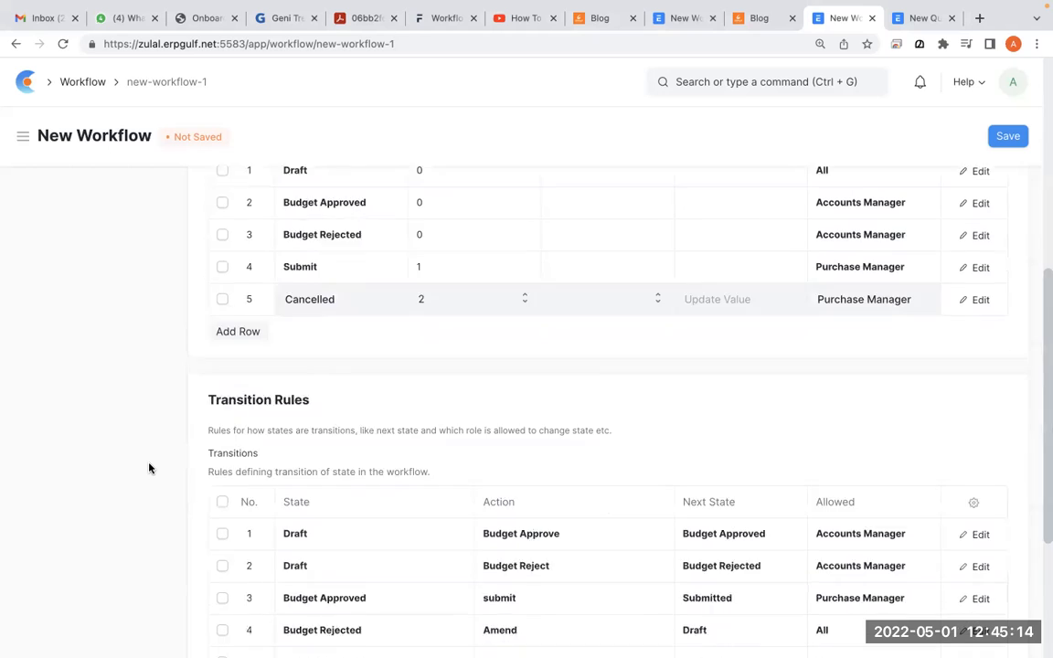
scroll(148, 468, "up", 3)
scroll(149, 468, "down", 4)
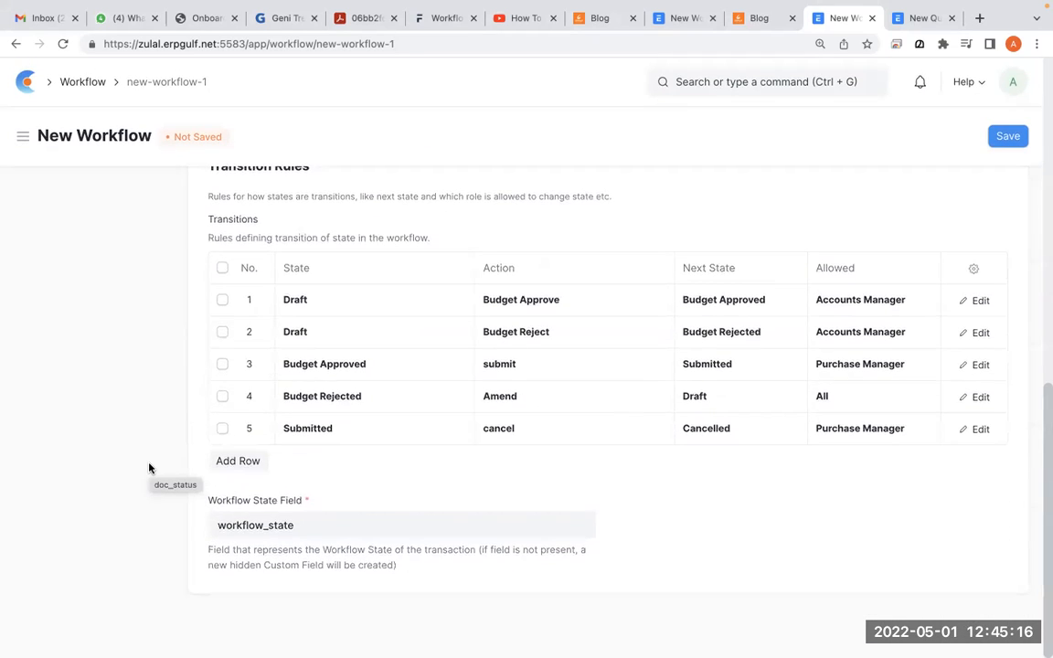
scroll(149, 468, "up", 3)
scroll(151, 466, "down", 2)
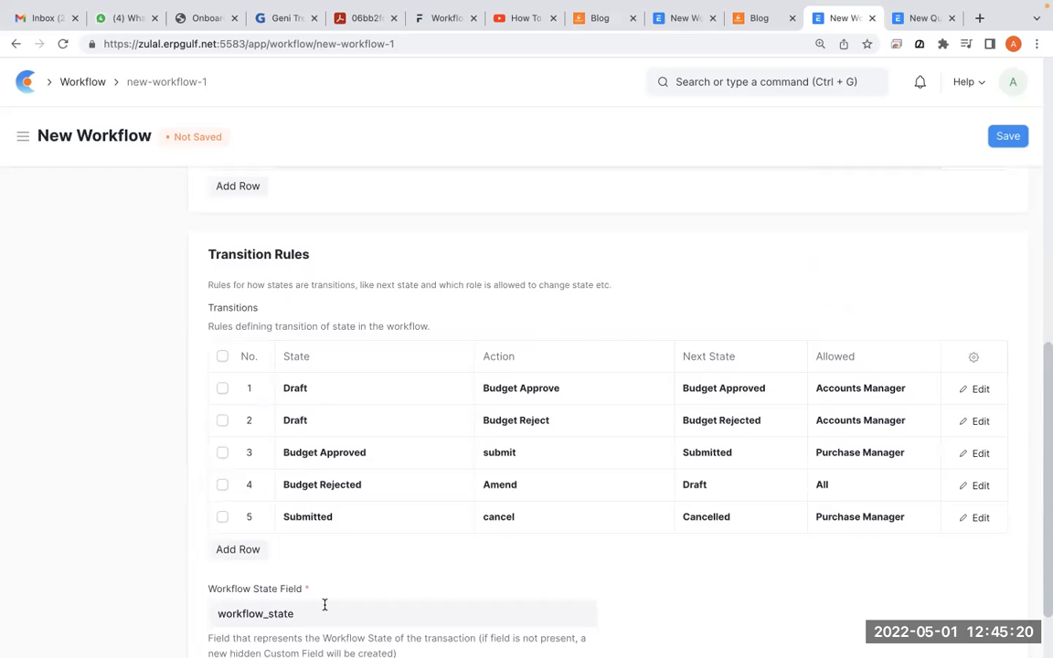
scroll(324, 604, "up", 5)
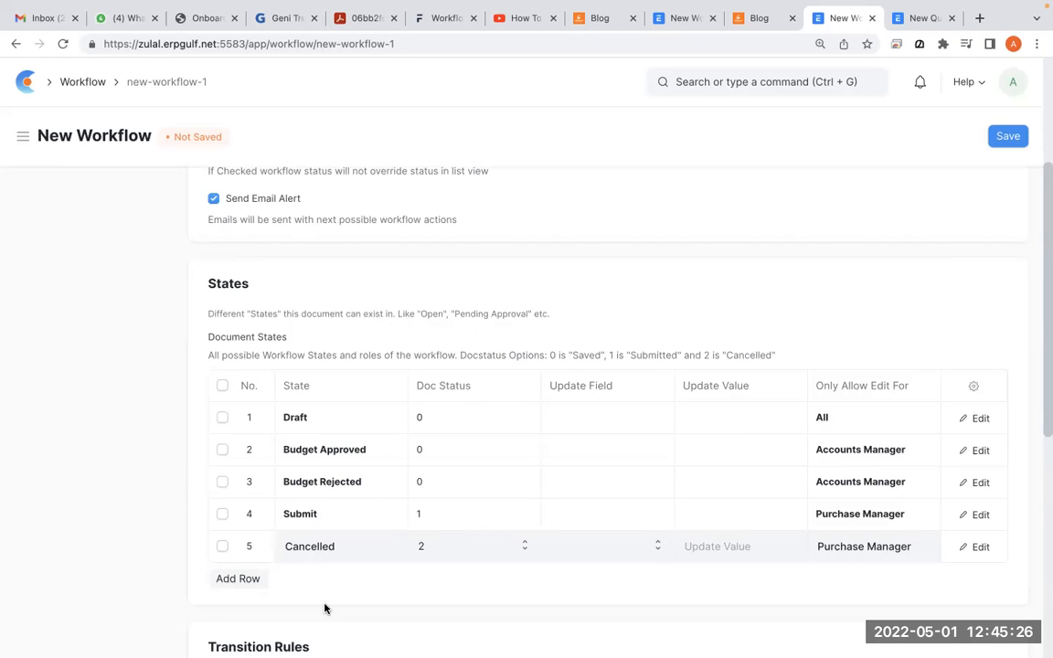
scroll(325, 609, "down", 5)
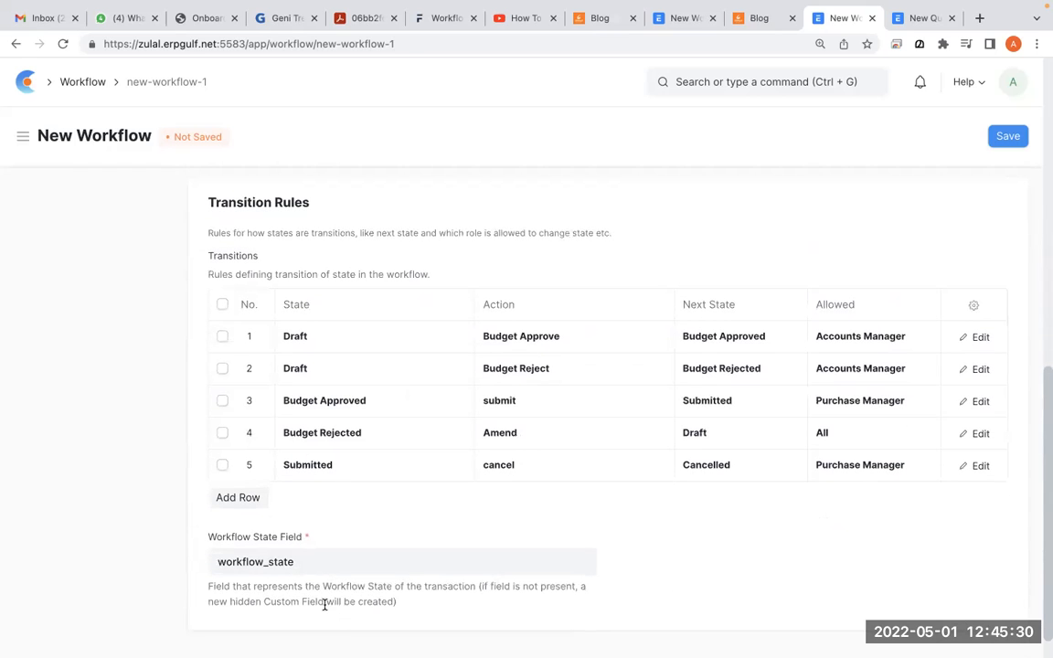
scroll(325, 604, "up", 5)
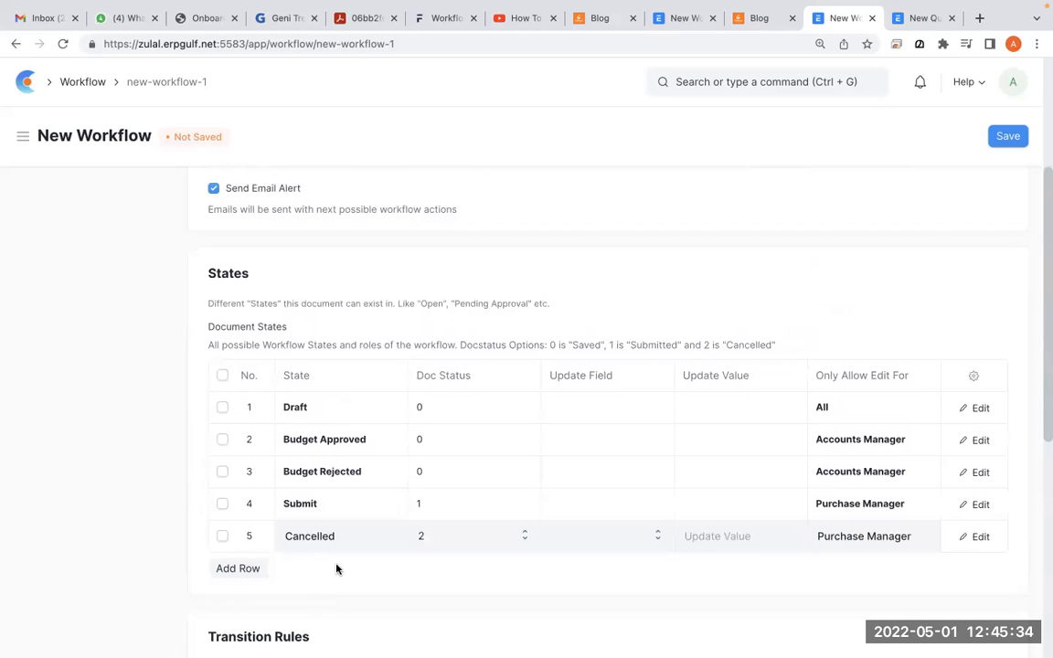
Step: View the available update fields for the Submit document state without choosing one, and review the workflow's general options
left_click(620, 417)
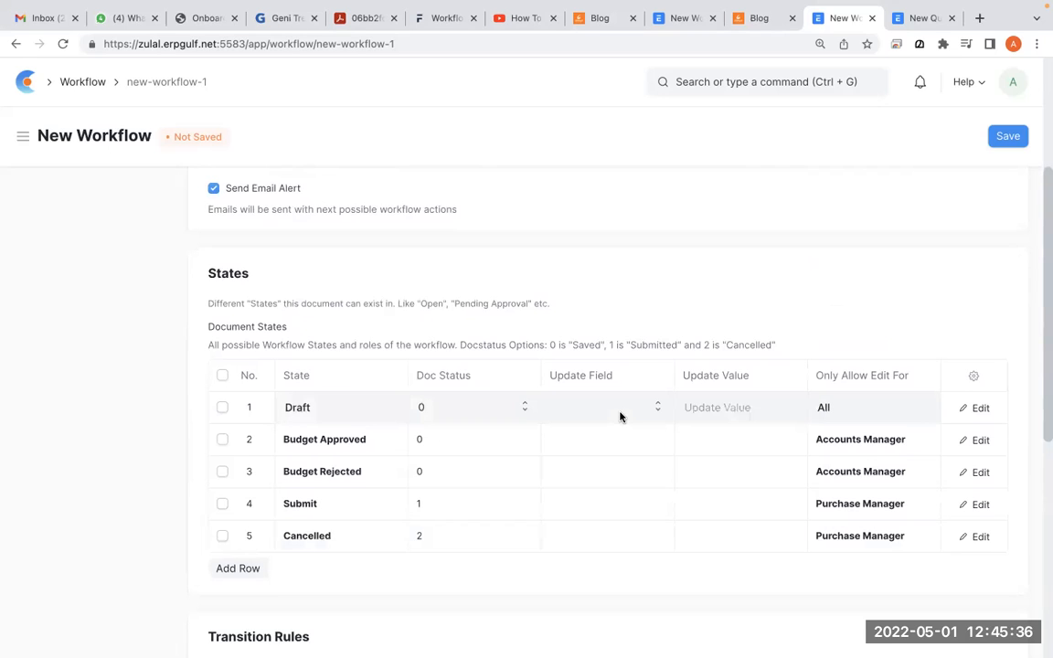
left_click(611, 513)
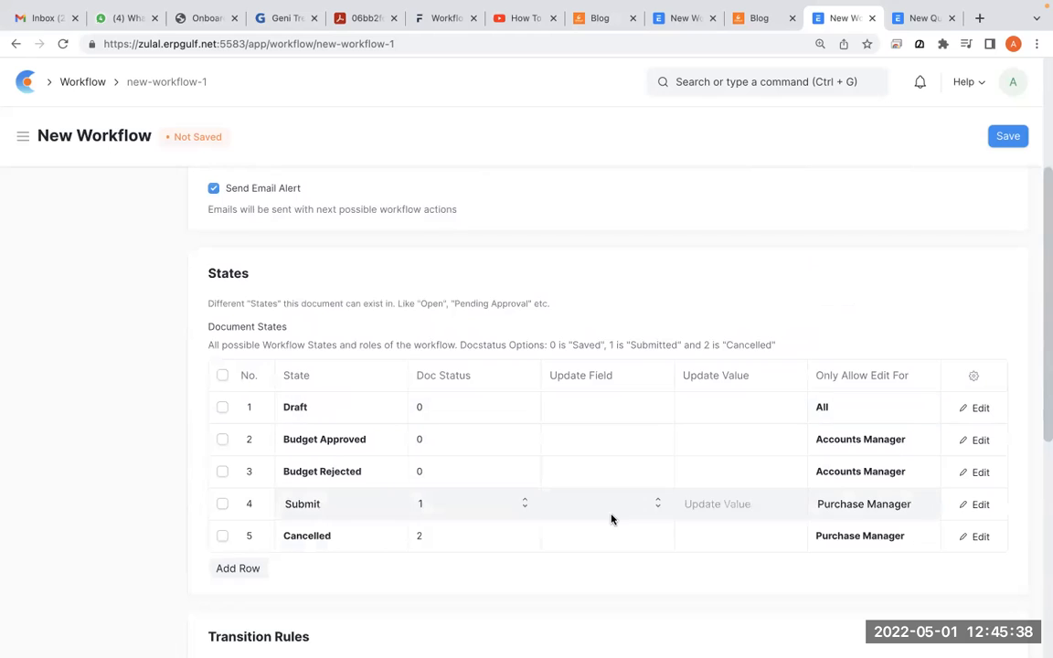
left_click(622, 514)
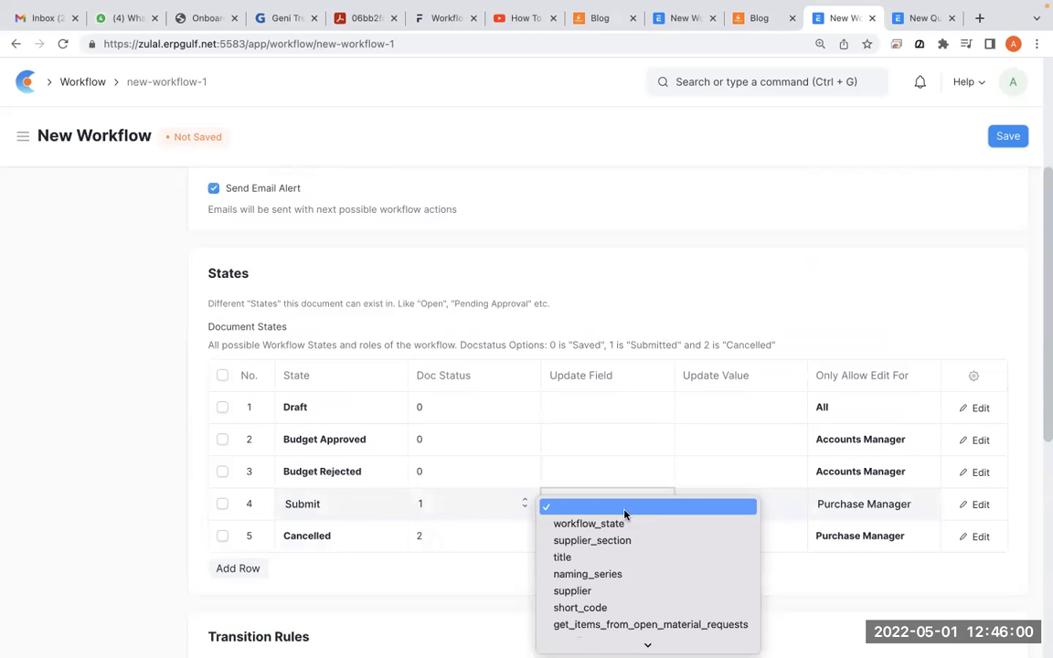
left_click(771, 305)
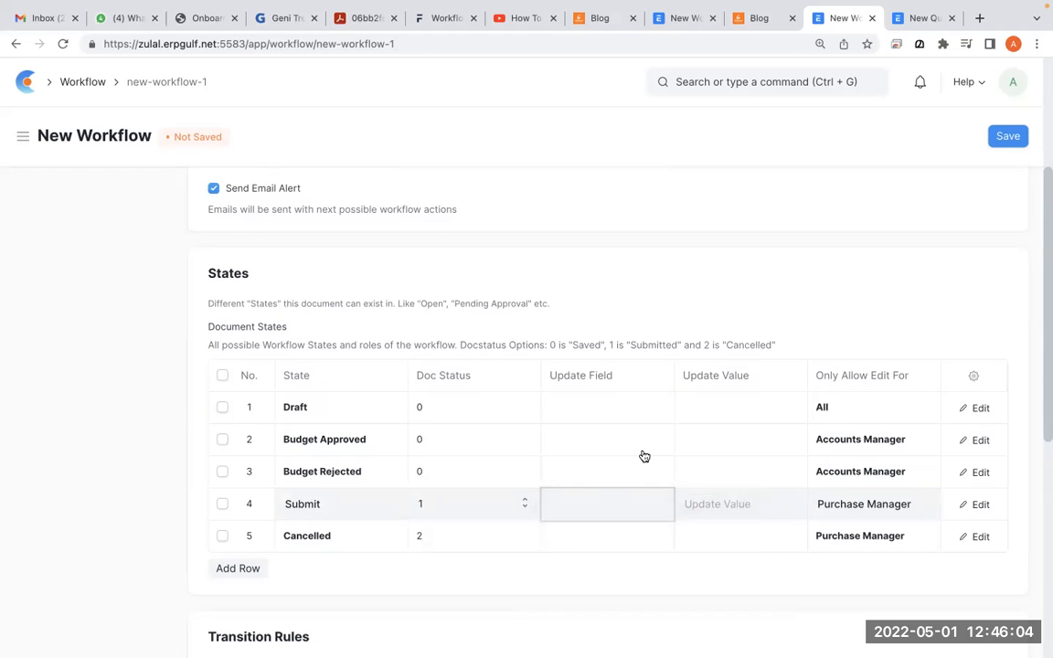
scroll(641, 453, "up", 3)
scroll(643, 455, "down", 1)
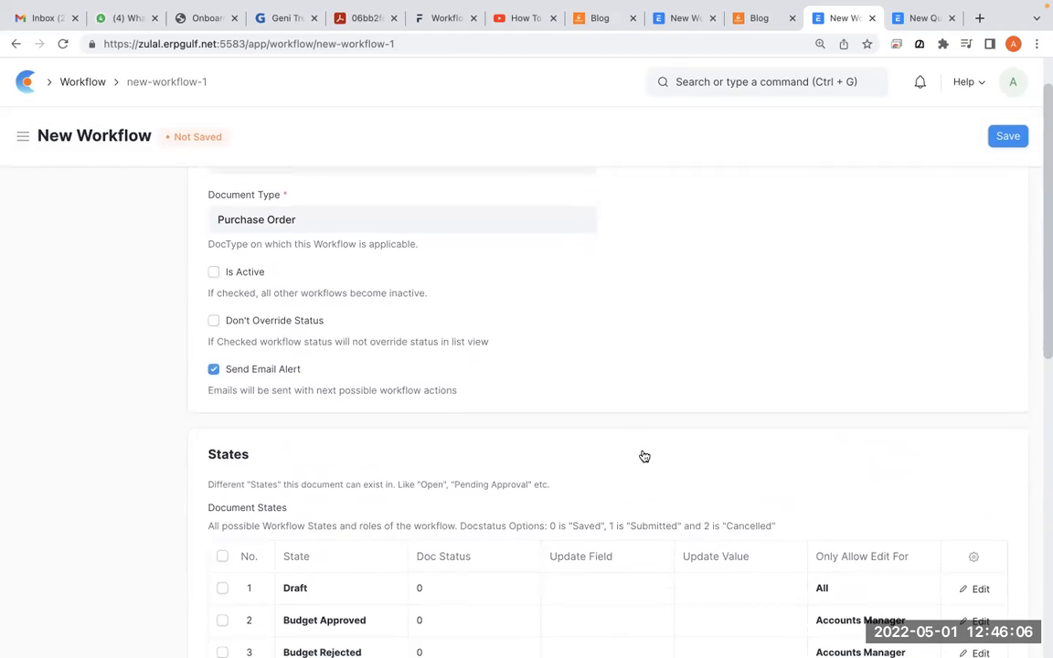
scroll(668, 428, "down", 2)
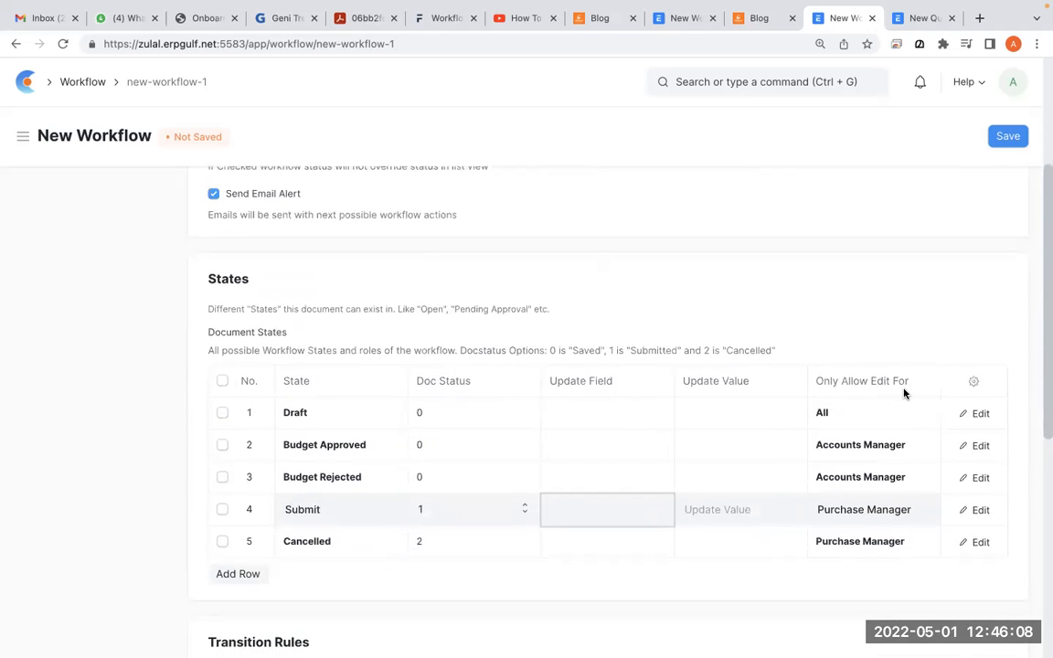
Step: Try to save the workflow, checking the next state of the third transition rule between attempts
left_click(1008, 136)
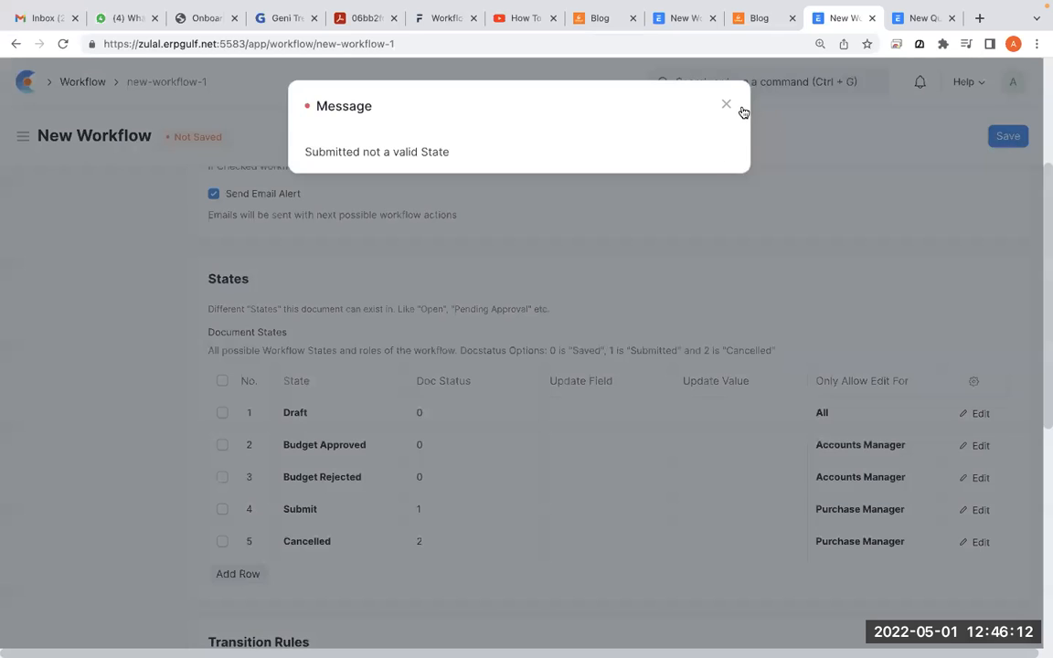
left_click(733, 107)
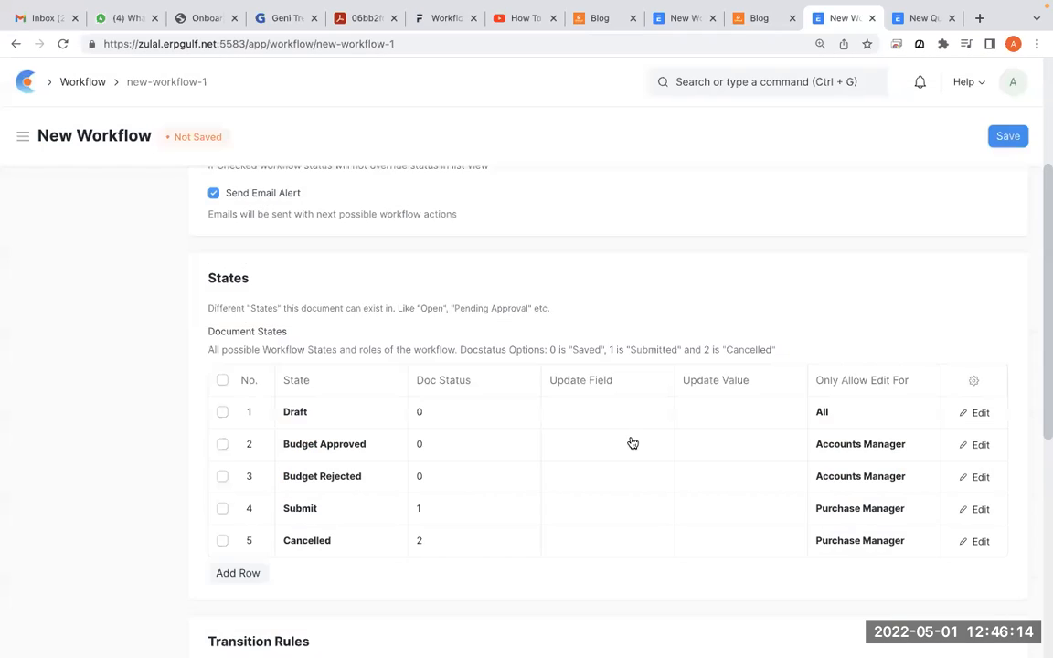
scroll(630, 442, "down", 5)
scroll(631, 442, "down", 3)
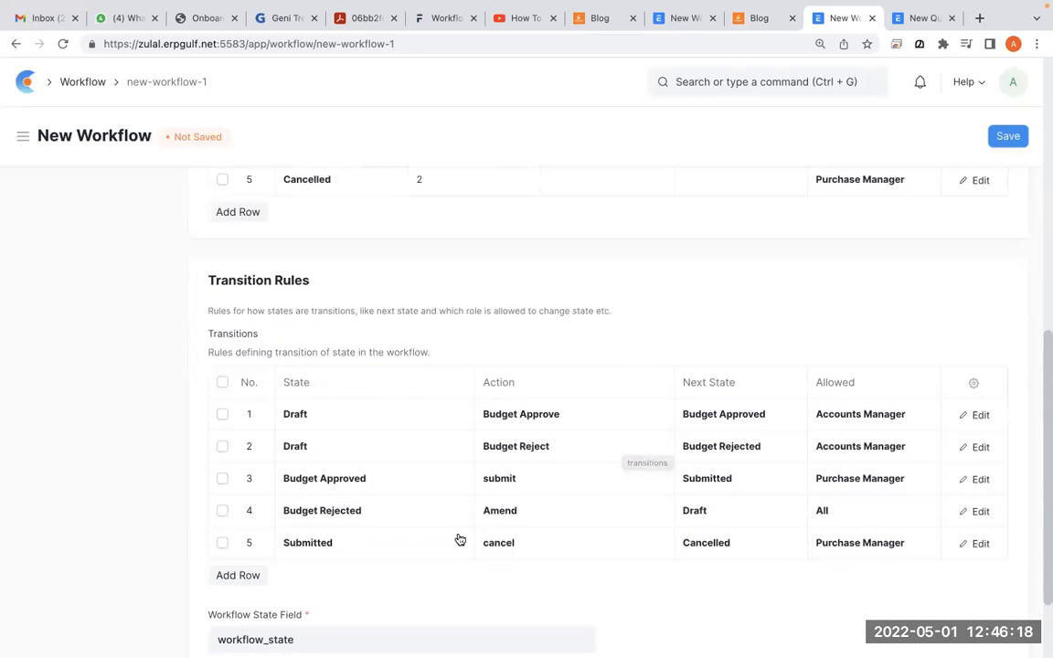
left_click(746, 481)
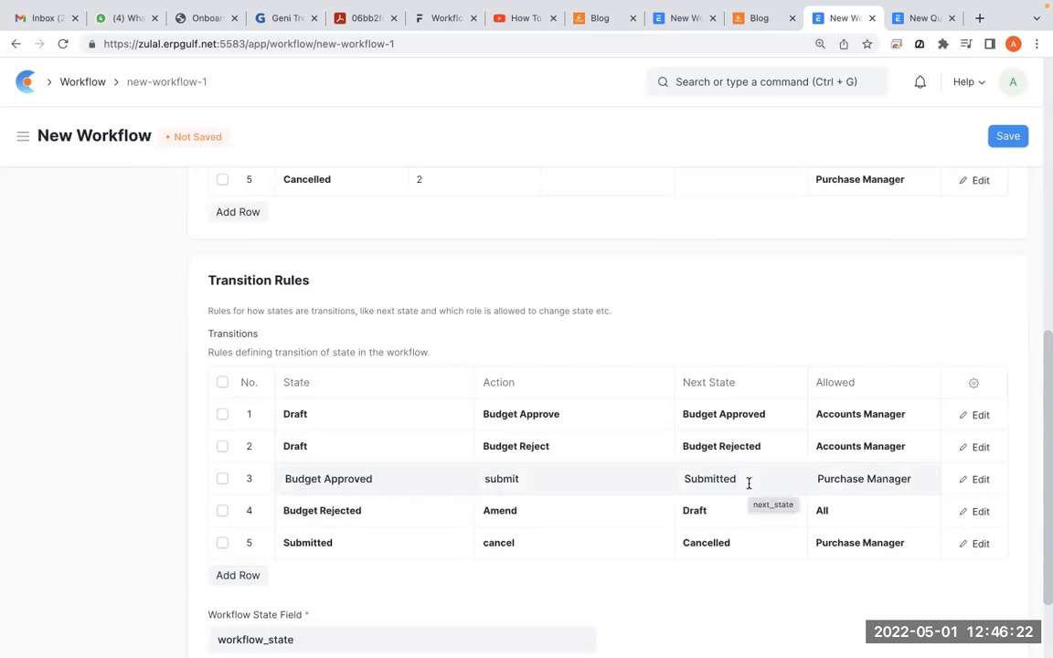
double_click(749, 484)
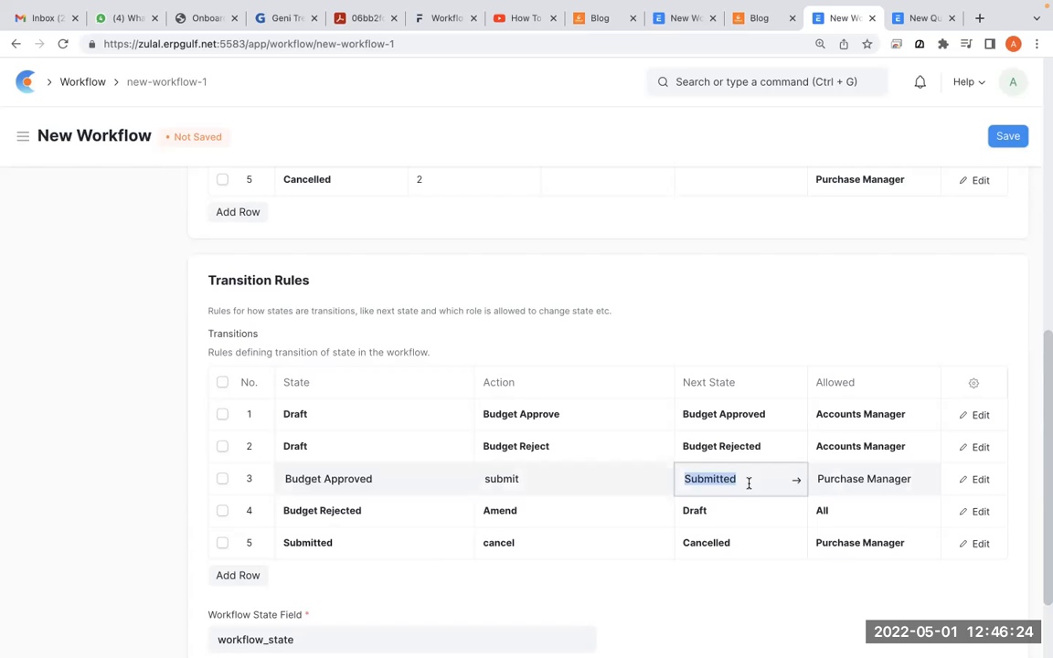
left_click(1009, 137)
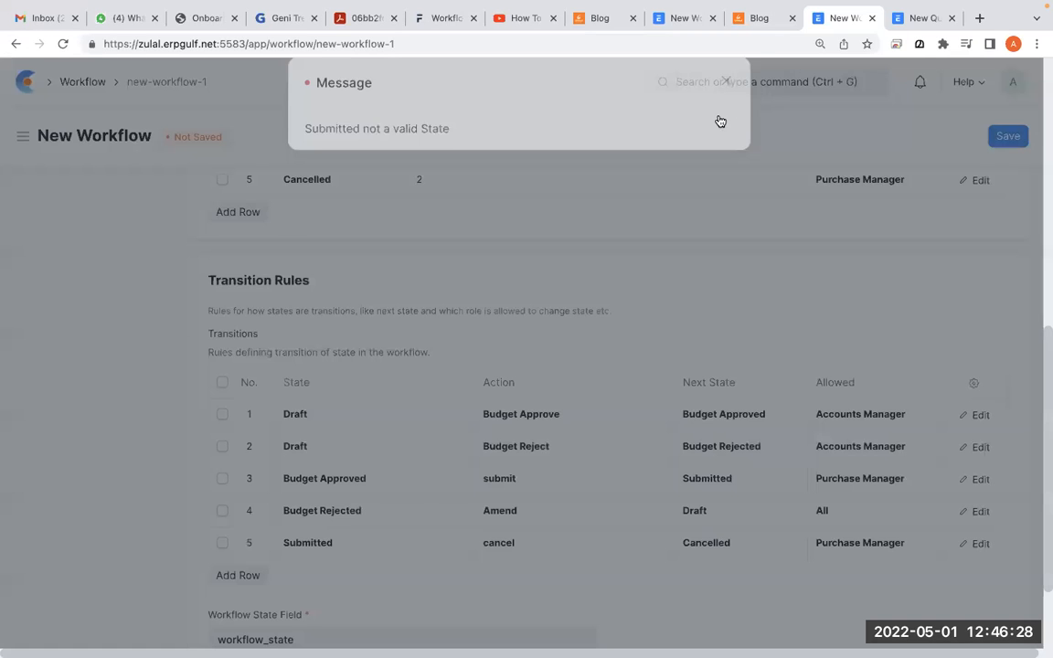
left_click(728, 107)
Step: Set the fourth document state to Submitted and save the workflow
scroll(618, 327, "up", 3)
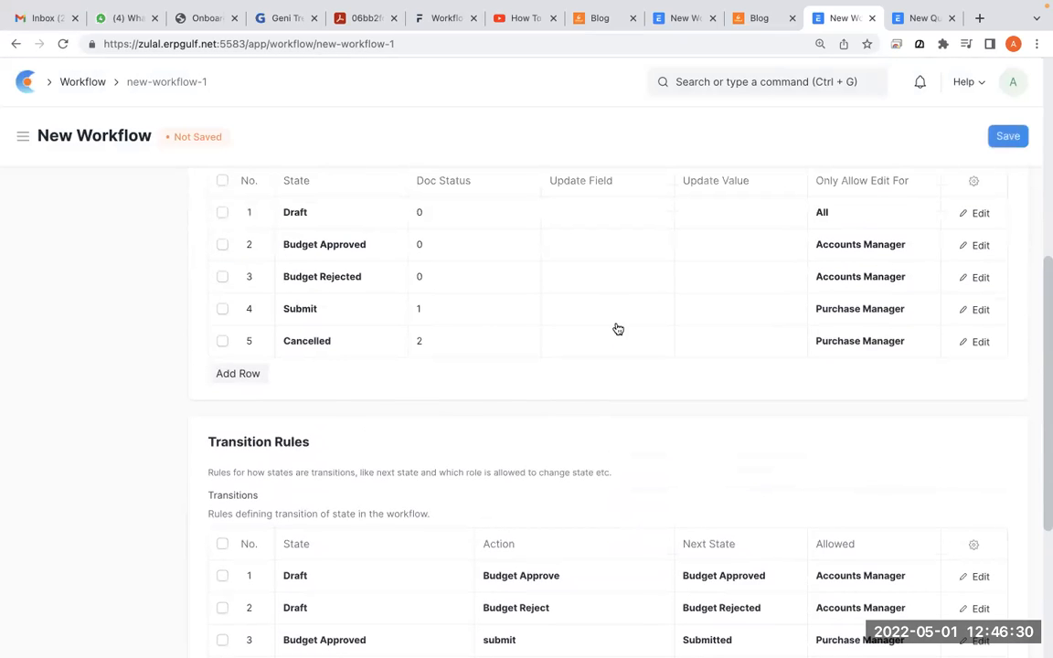
left_click(360, 309)
double_click(361, 311)
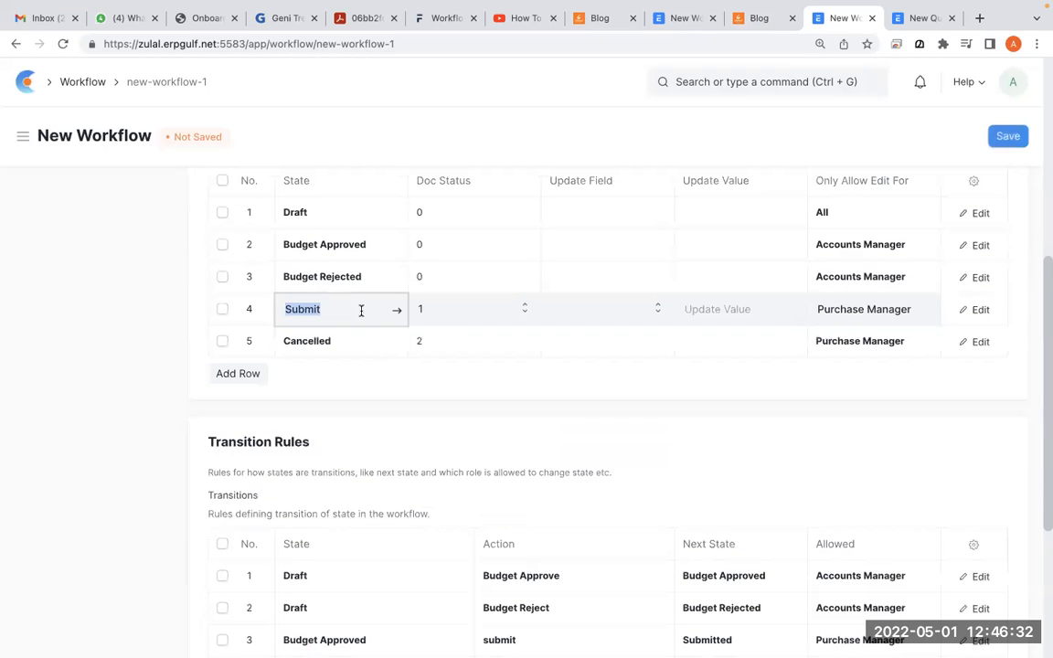
type("sdubmi")
key("BackSpace")
key("BackSpace")
key("BackSpace")
key("BackSpace")
key("BackSpace")
type("ubm")
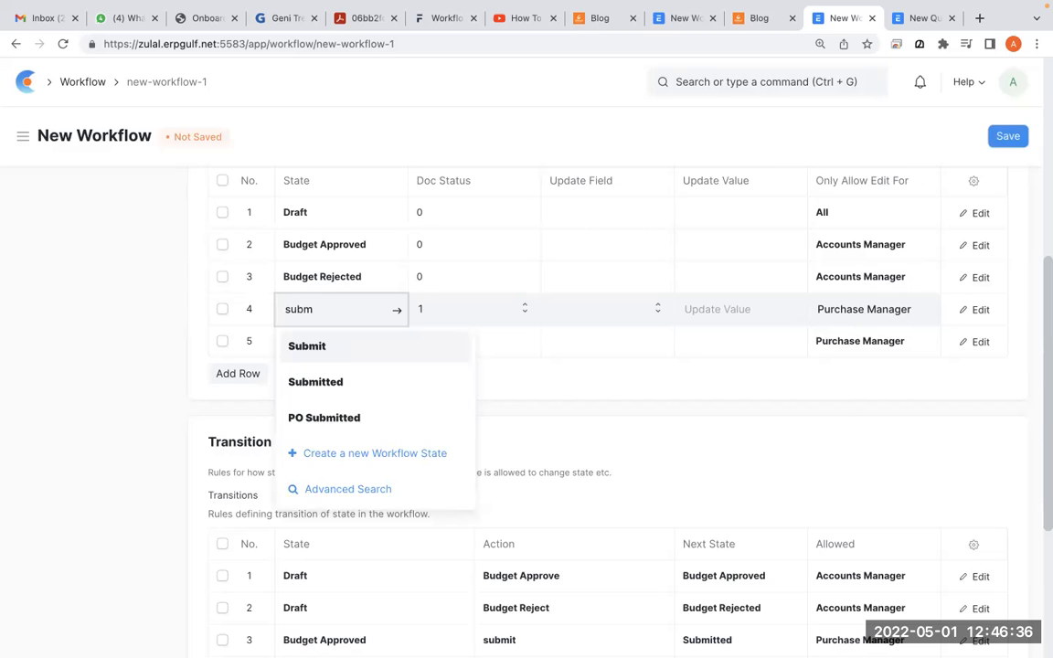
left_click(330, 377)
left_click(1016, 141)
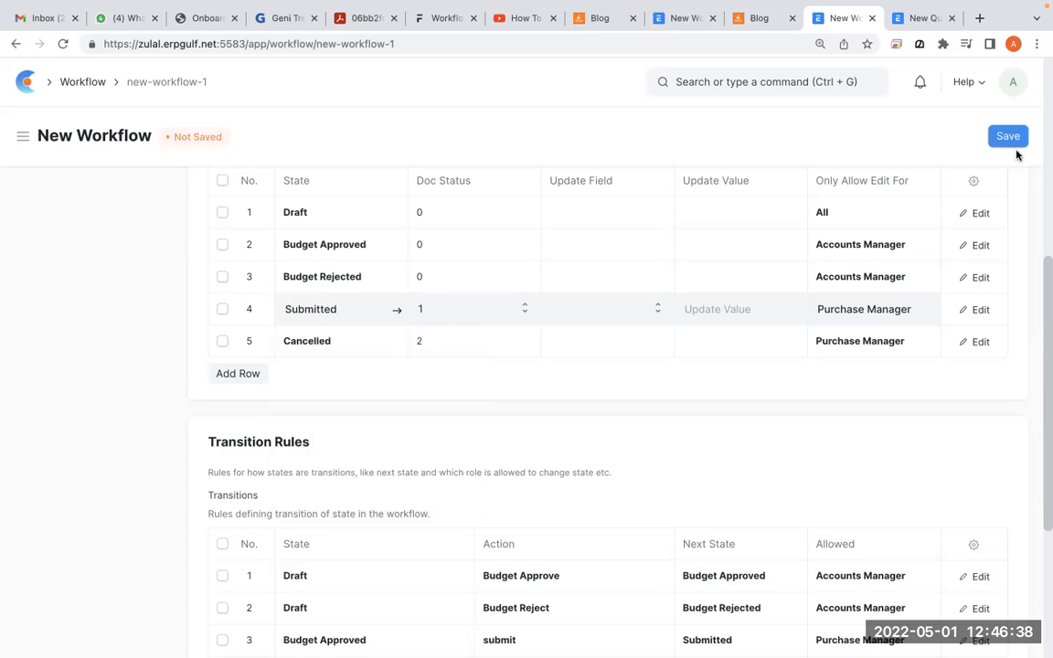
left_click(1015, 136)
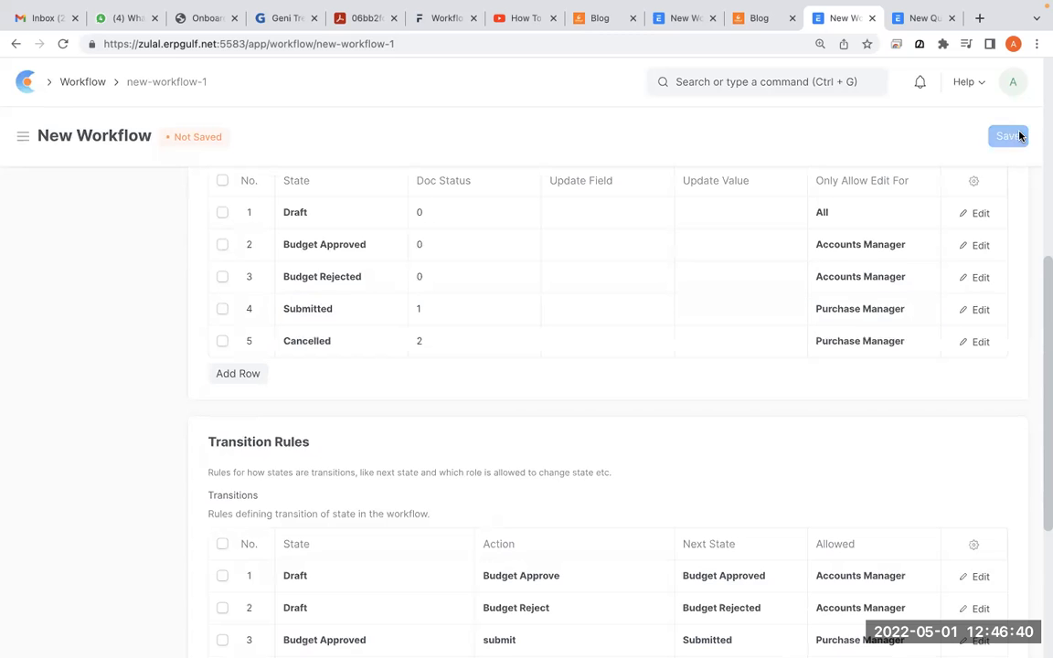
Step: Mark the Is Active option with the on-screen pen and return to the Workflow list to check workflow statuses
scroll(694, 373, "up", 5)
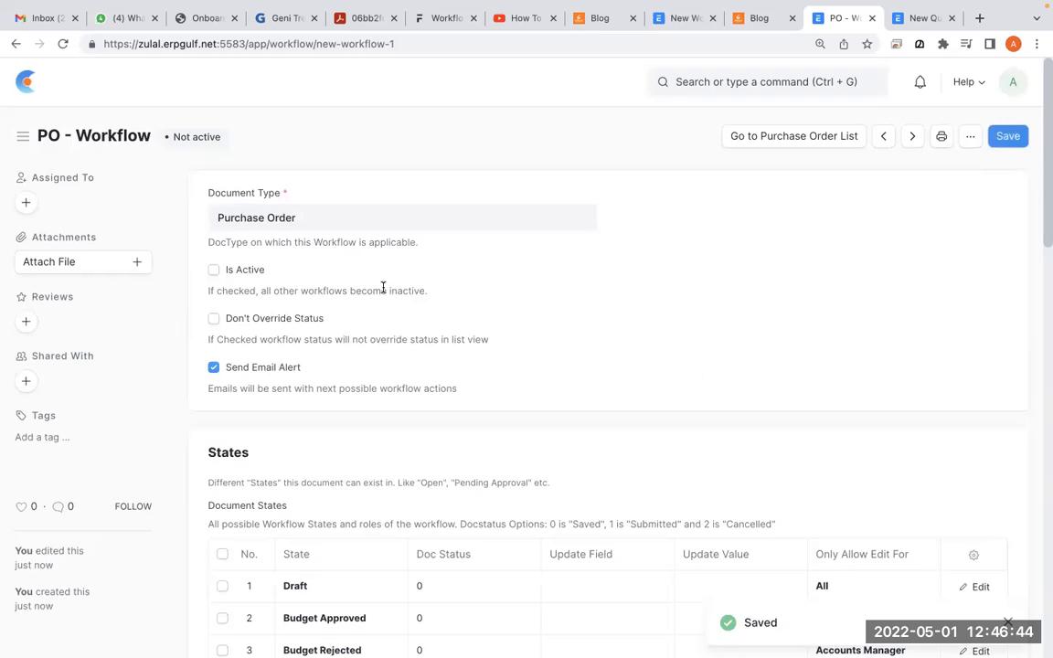
key("alt+Tab")
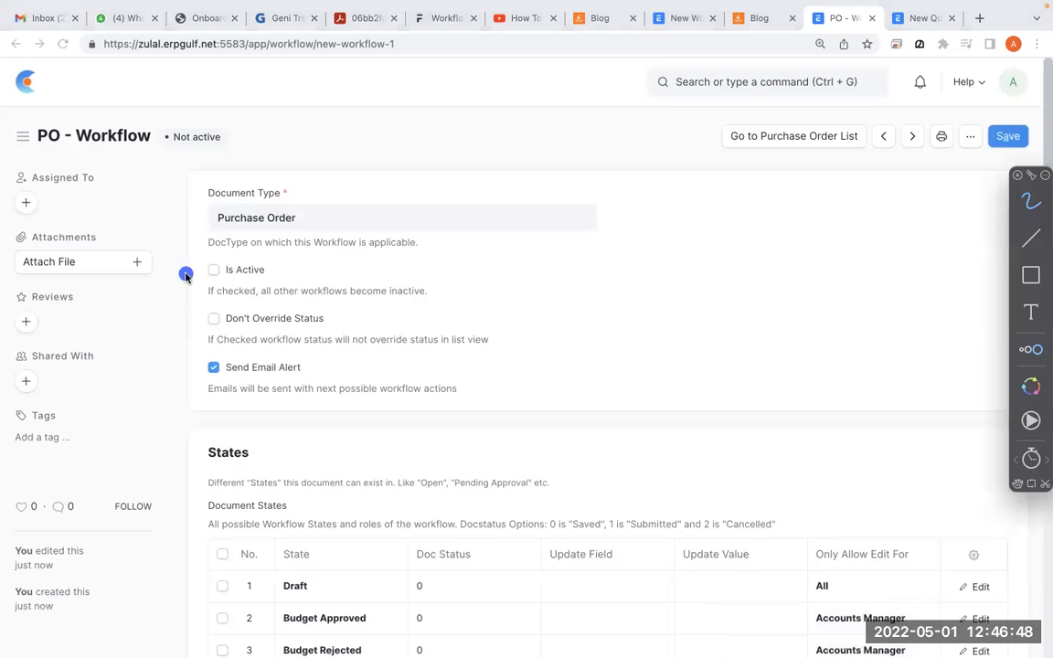
mouse_move(316, 249)
left_mouse_down()
mouse_move(288, 231)
mouse_move(183, 297)
mouse_move(269, 230)
left_mouse_up()
left_click(12, 51)
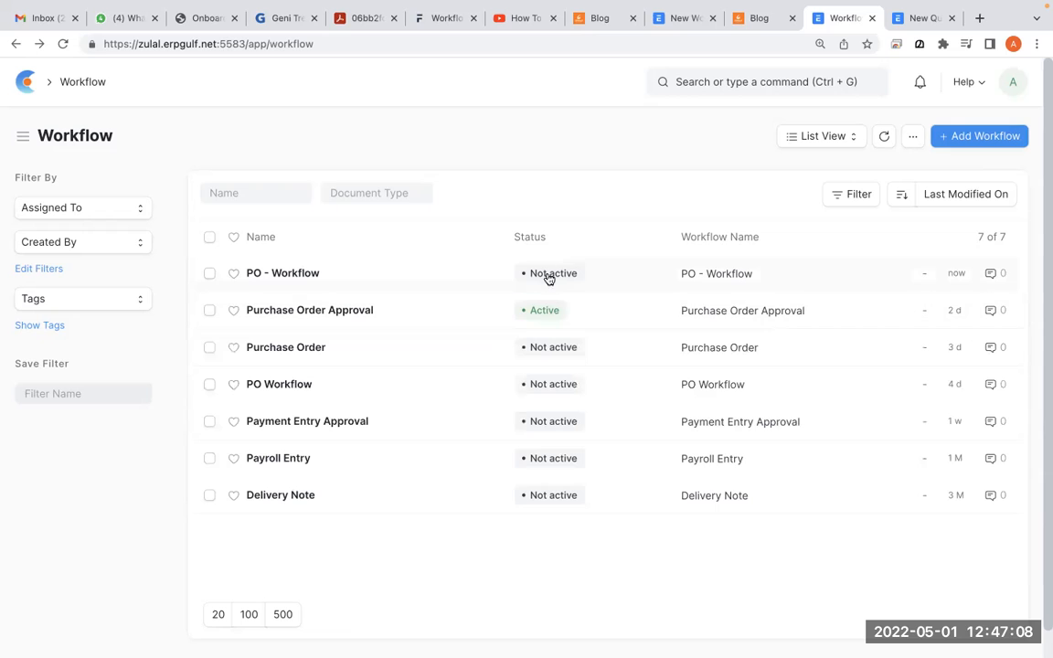
Step: Open PO - Workflow from the list, enable Is Active and save it anyway
left_click(290, 273)
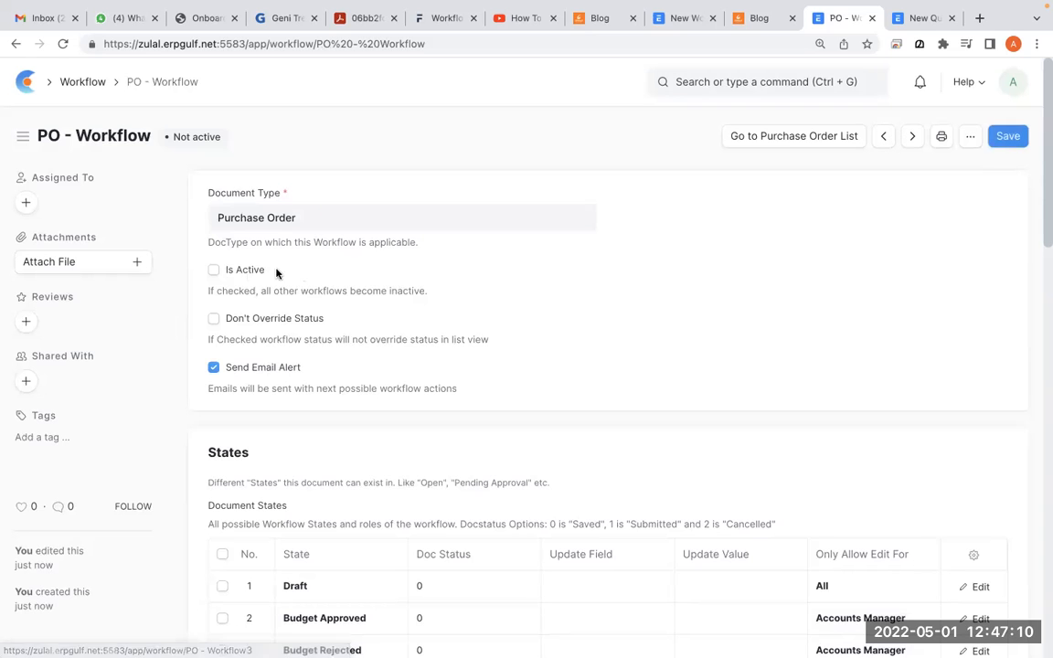
left_click(213, 270)
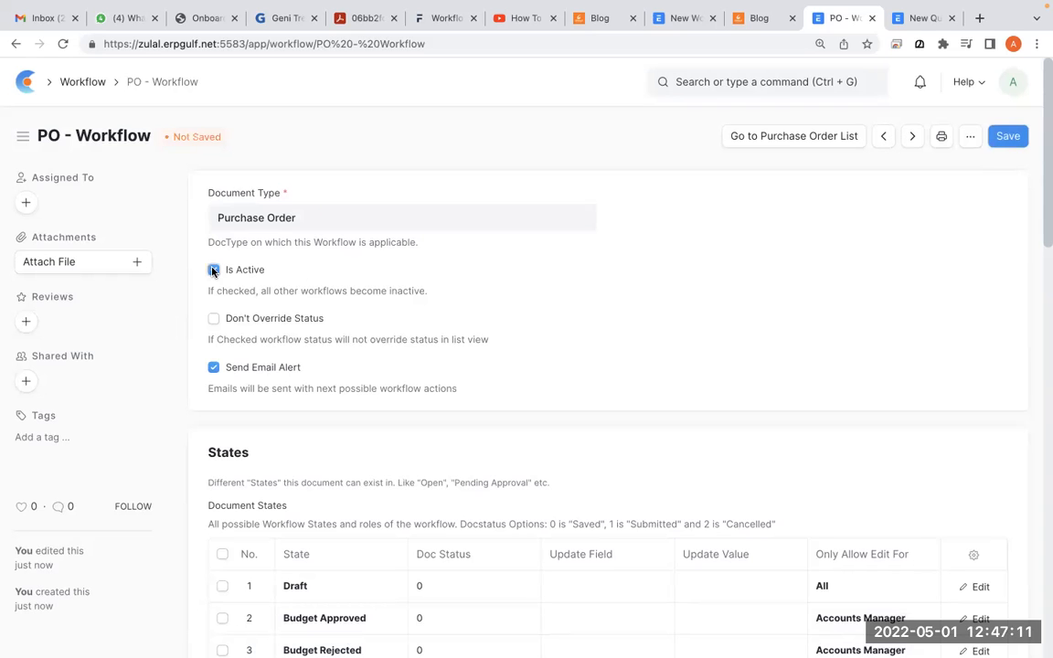
left_click(1008, 136)
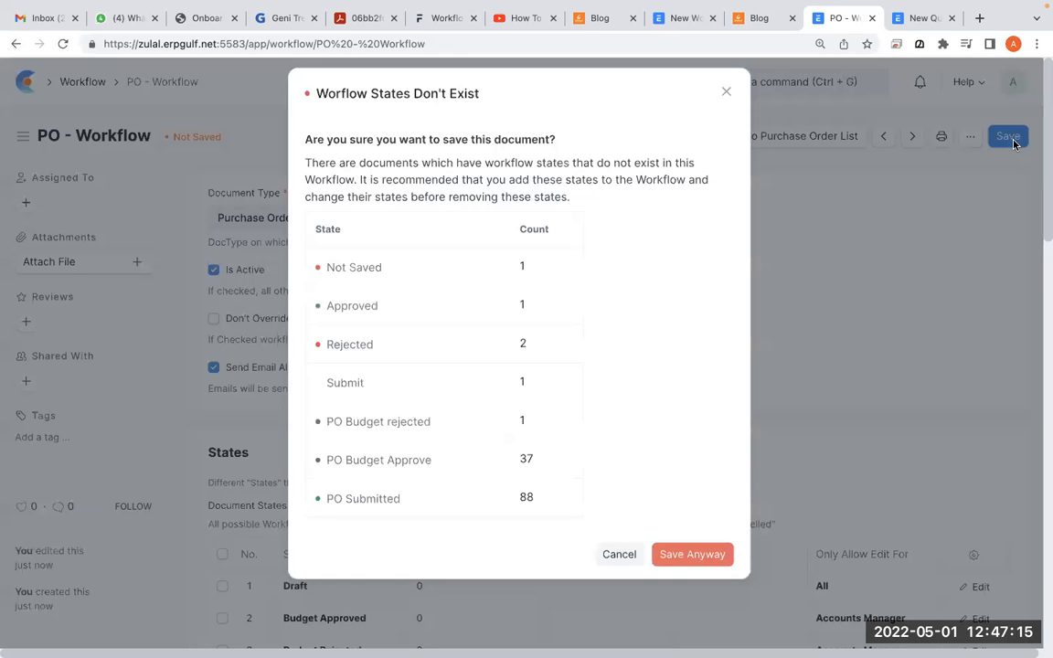
left_click(703, 560)
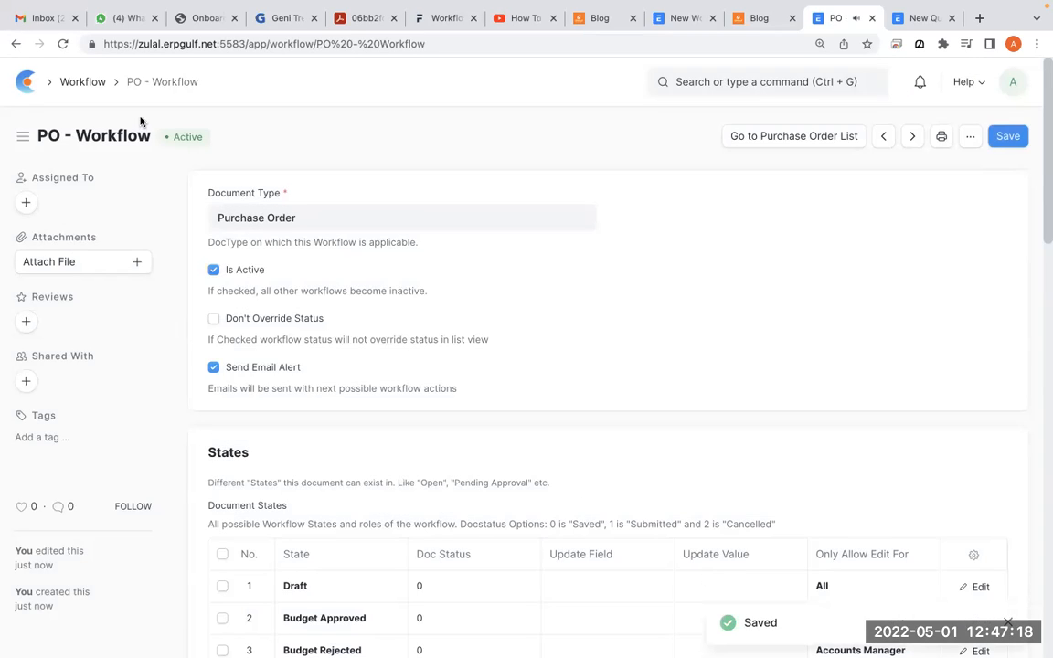
Step: Return to the Workflow list, mark the workflow statuses with the on-screen pen and reopen PO - Workflow
left_click(16, 44)
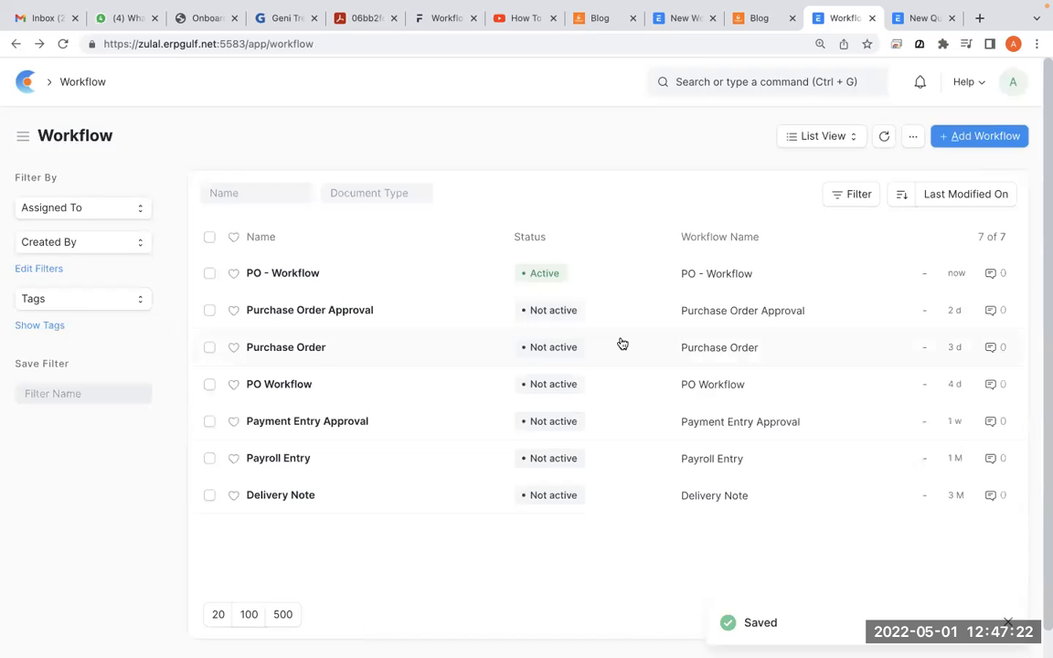
key("alt+Tab")
mouse_move(604, 293)
left_mouse_down()
mouse_move(531, 280)
mouse_move(609, 287)
left_mouse_up()
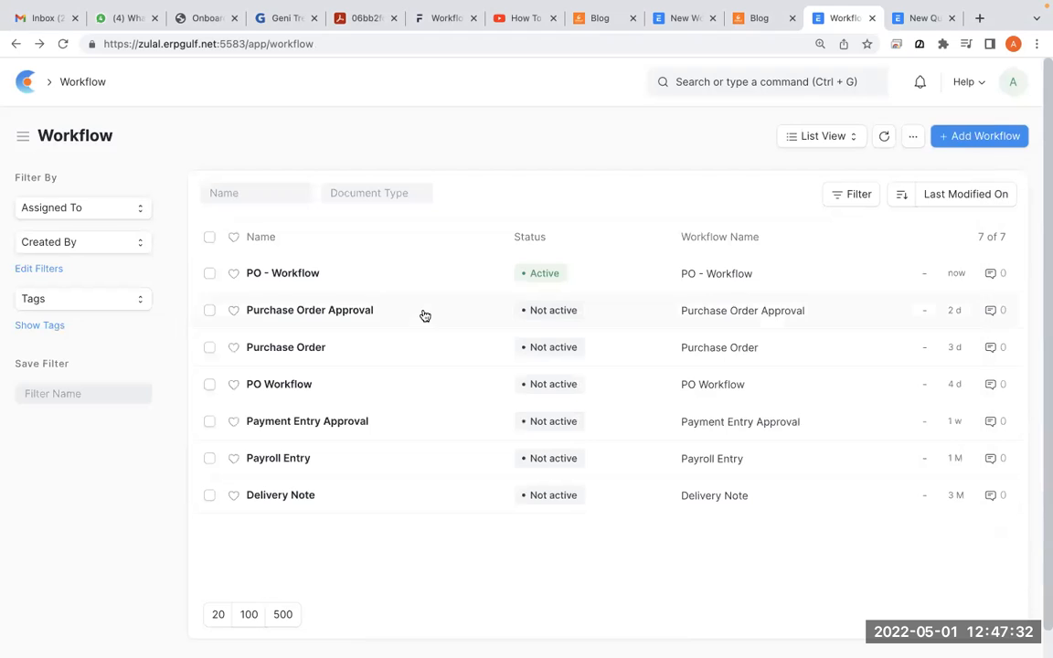
left_click(298, 274)
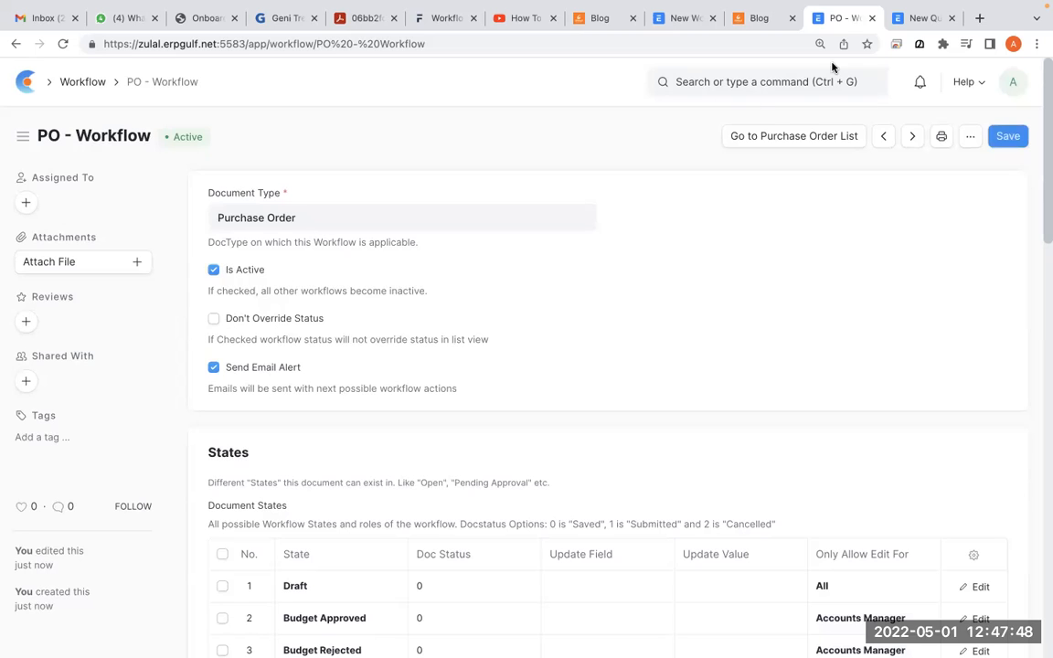
Step: Leave the unsaved new quotation and search for the Purchase Order list to open it
left_click(905, 16)
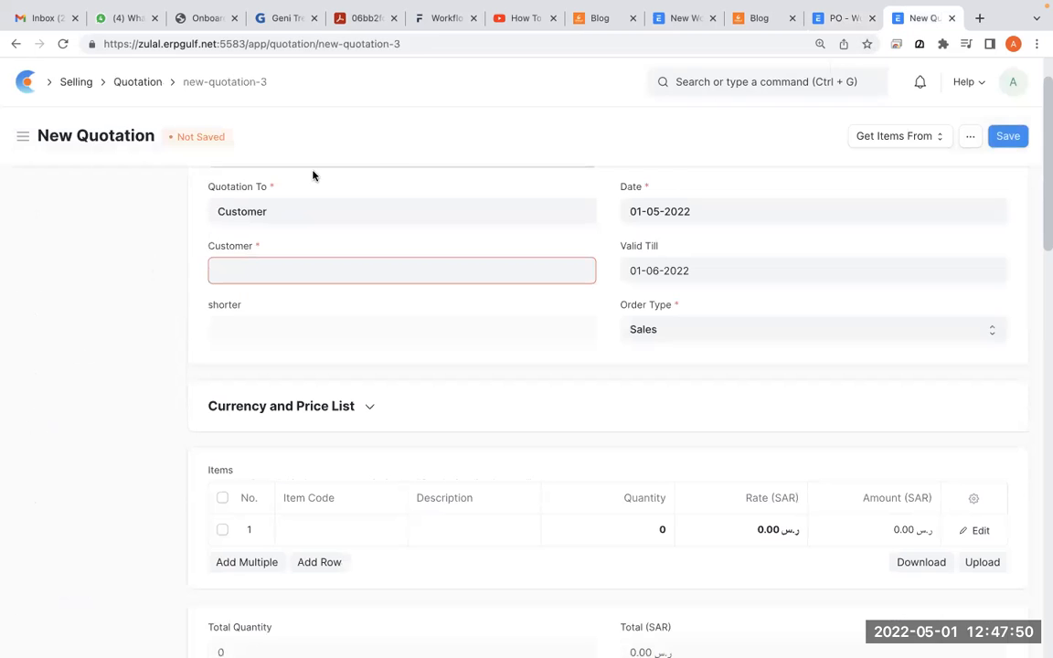
left_click(132, 84)
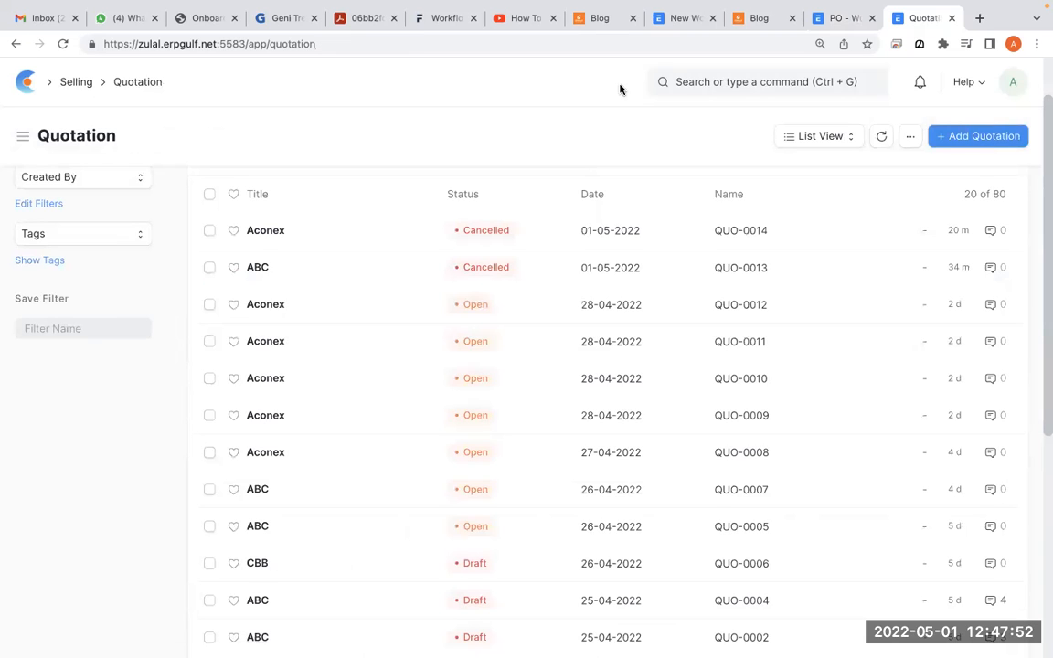
left_click(756, 87)
type("pur")
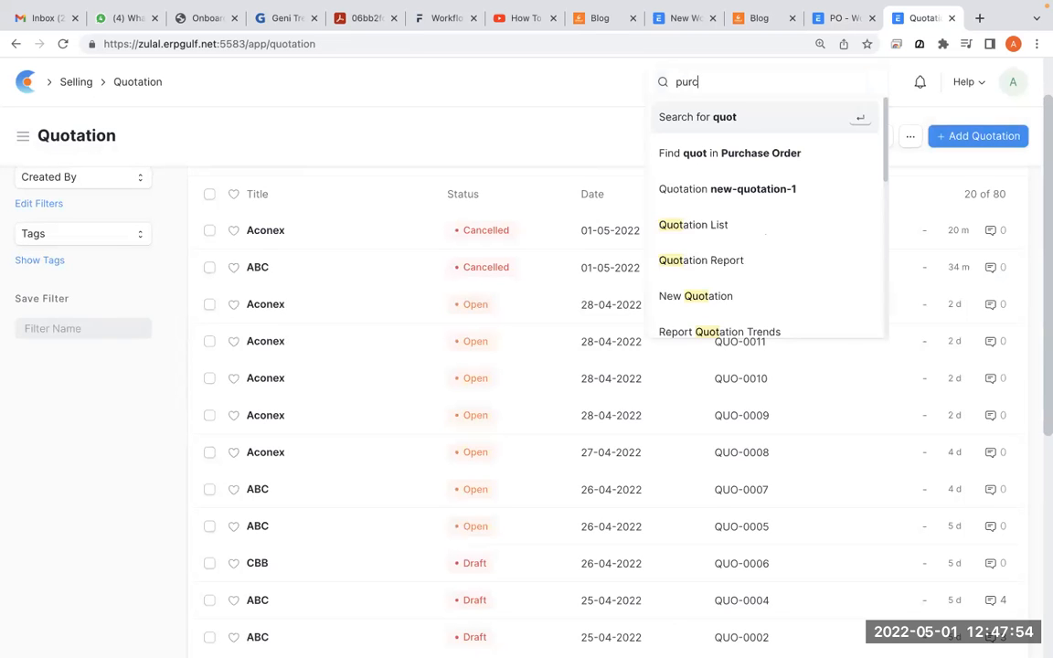
type("c")
left_click(745, 202)
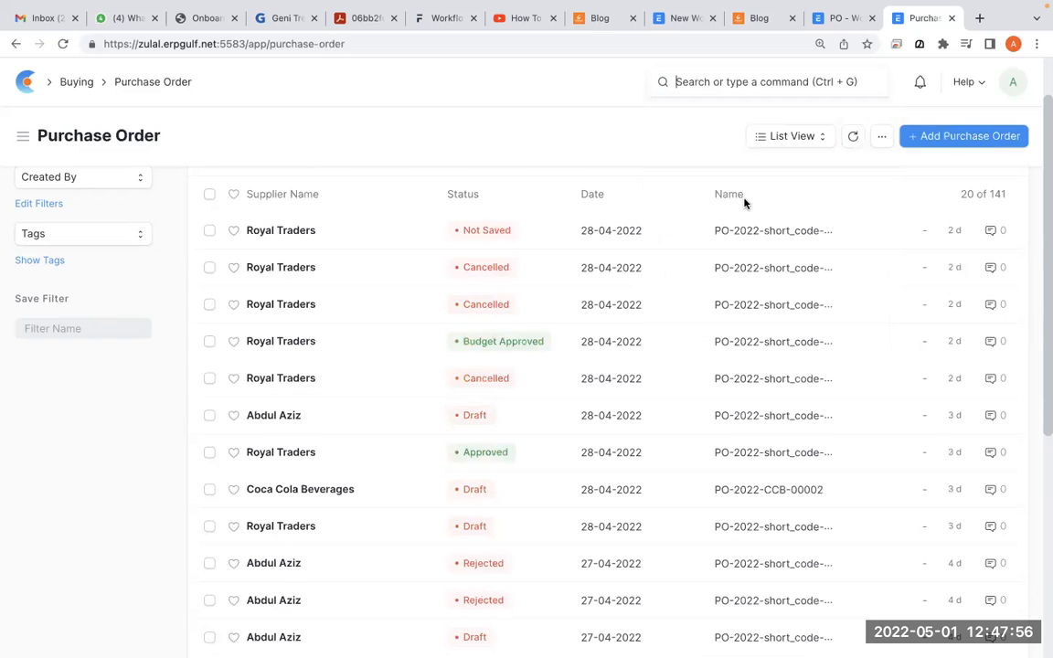
Step: Mark the differing purchase order statuses in the Status column with the on-screen pen
key("alt+Tab")
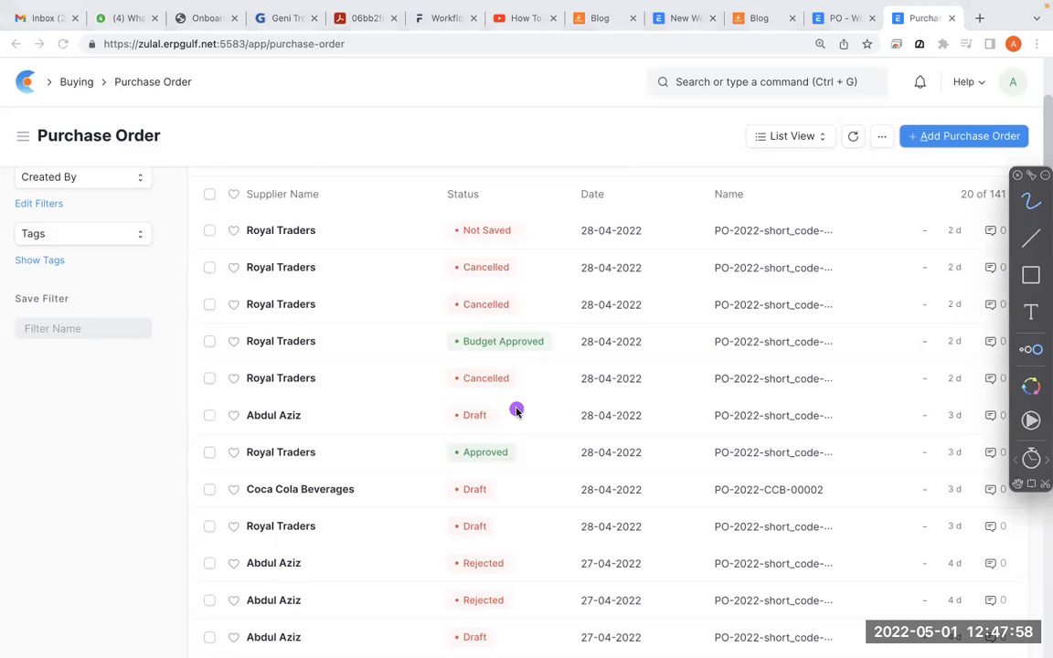
mouse_move(535, 292)
left_mouse_down()
mouse_move(522, 355)
mouse_move(553, 307)
left_mouse_up()
left_click_drag(494, 225, 484, 257)
mouse_move(480, 416)
left_mouse_down()
mouse_move(470, 506)
mouse_move(475, 421)
left_mouse_up()
left_click_drag(512, 558, 486, 549)
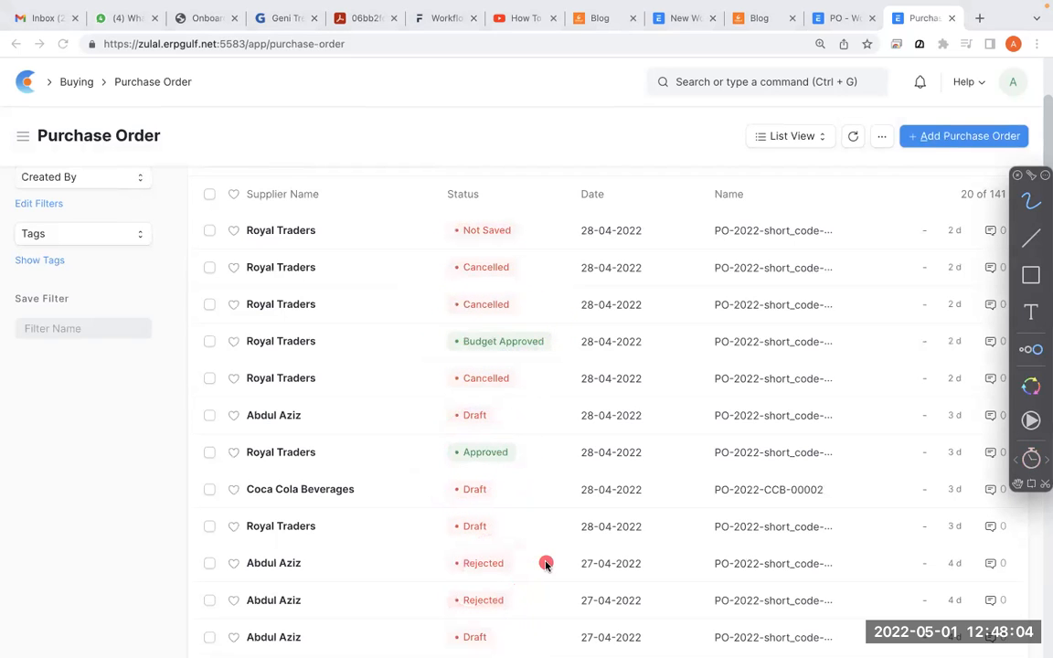
Step: Enable Don't Override Status on PO - Workflow and save it anyway
left_click(839, 17)
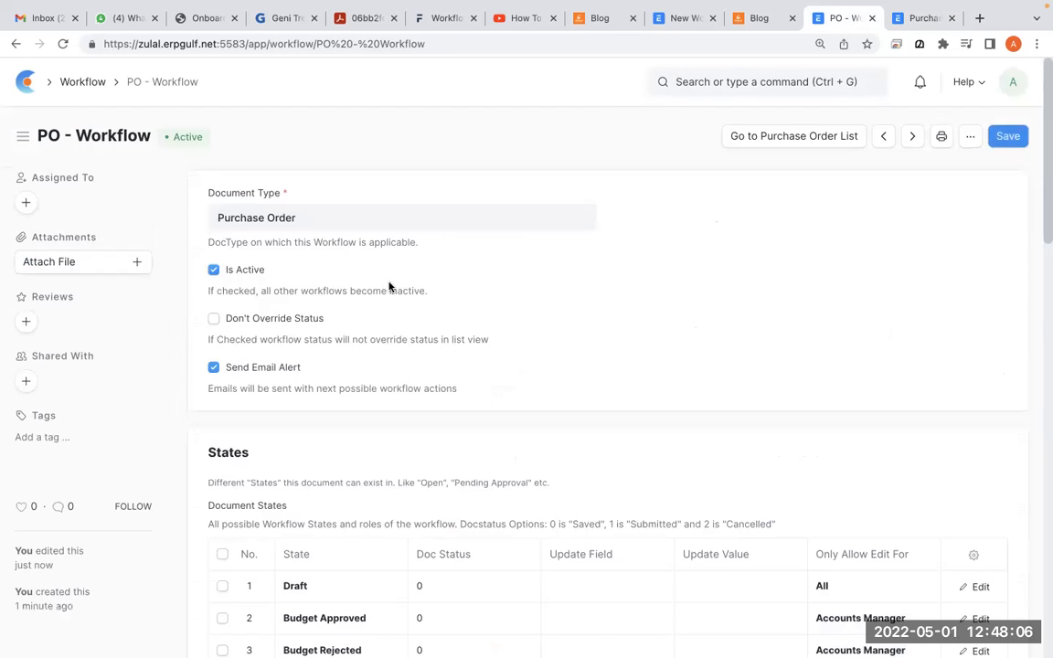
left_click(214, 321)
key("ctrl+s")
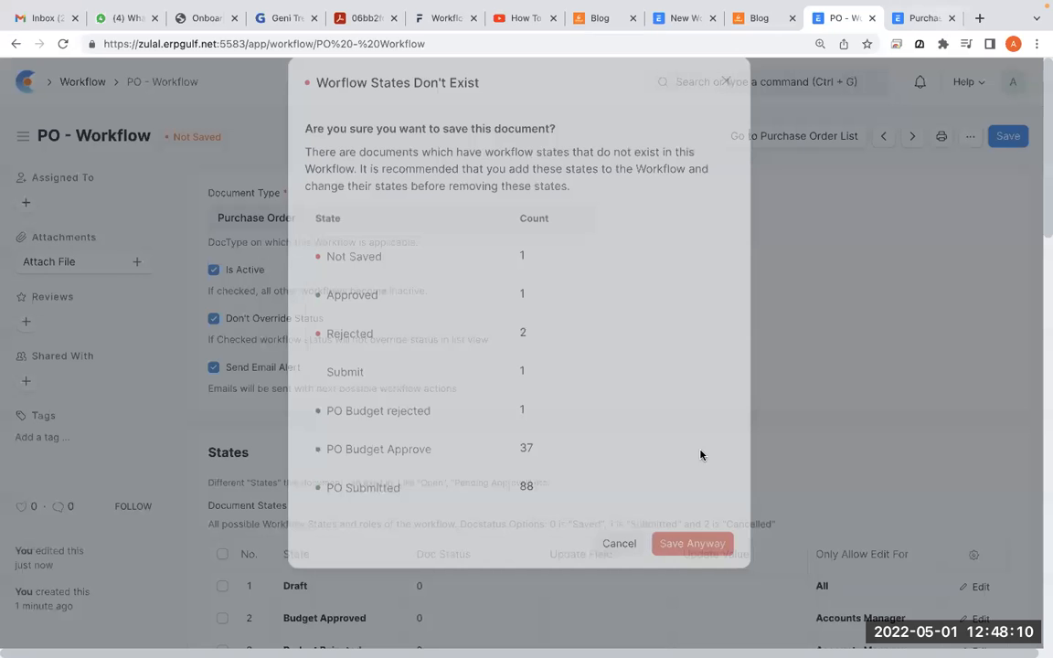
left_click(697, 568)
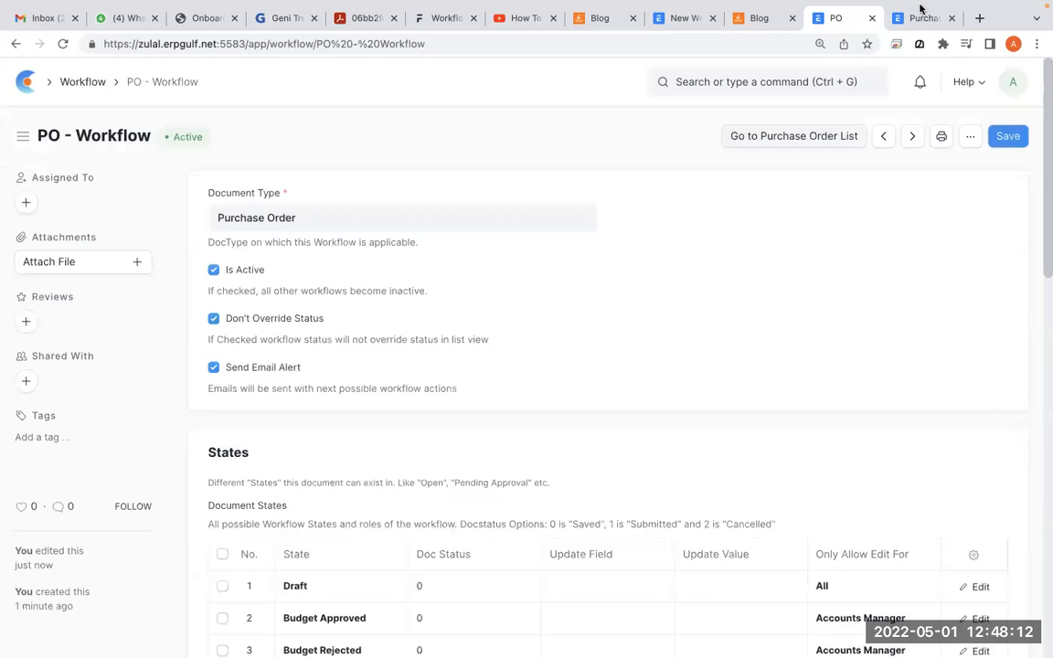
Step: Reload the Purchase Order list and check how Don't Override Status affects the order statuses
left_click(916, 17)
key("super+r")
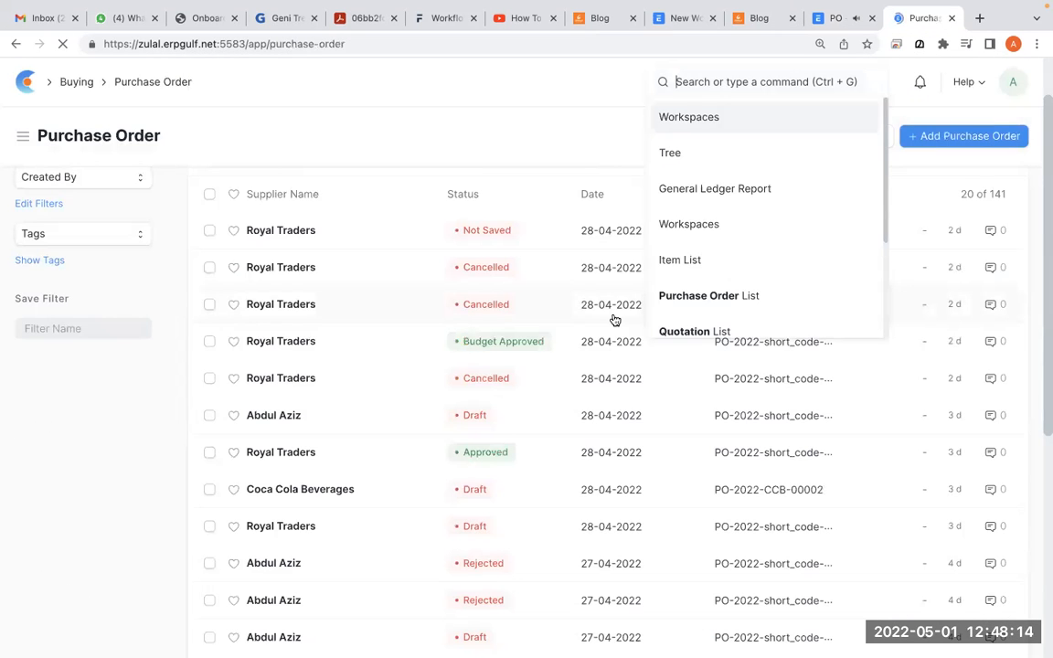
scroll(501, 510, "down", 10)
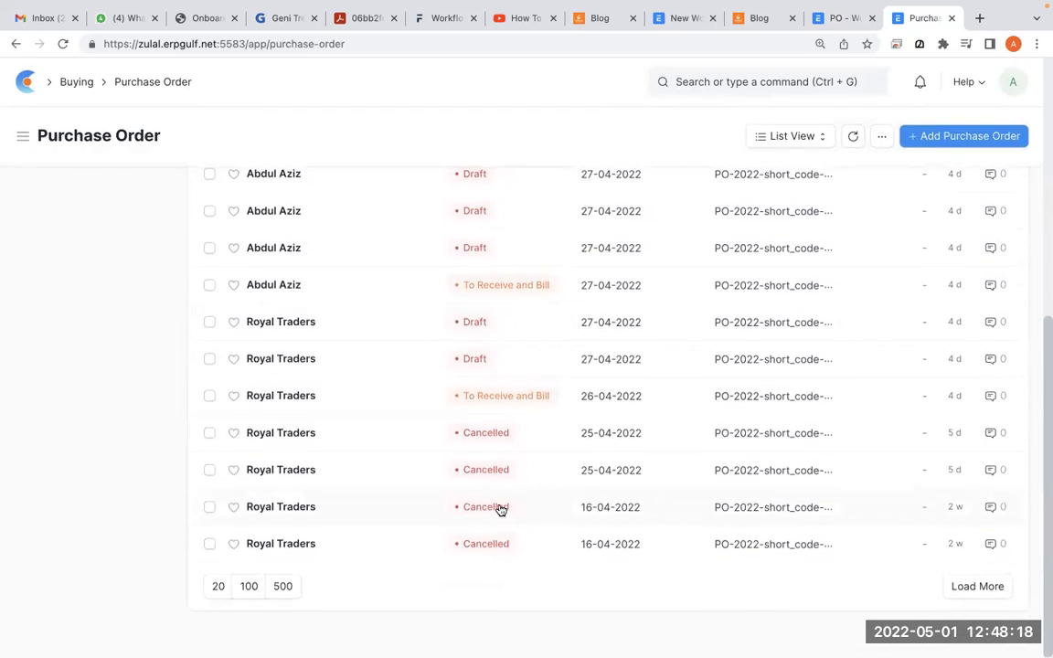
scroll(501, 510, "up", 10)
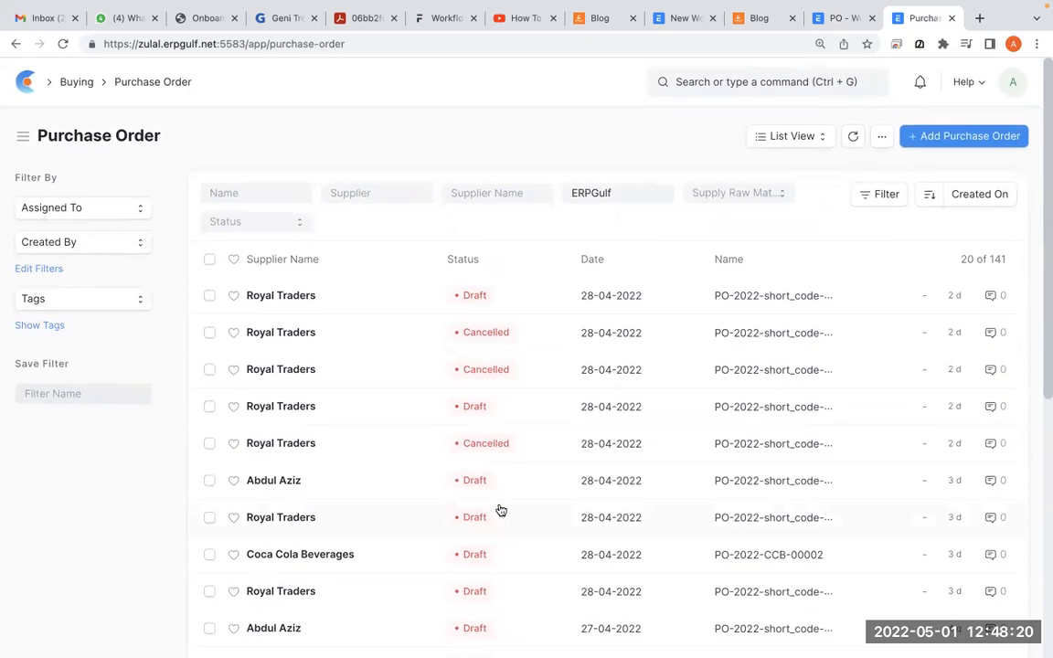
Step: Disable Don't Override Status on PO - Workflow and save it anyway
left_click(839, 19)
left_click(213, 319)
left_click(1008, 137)
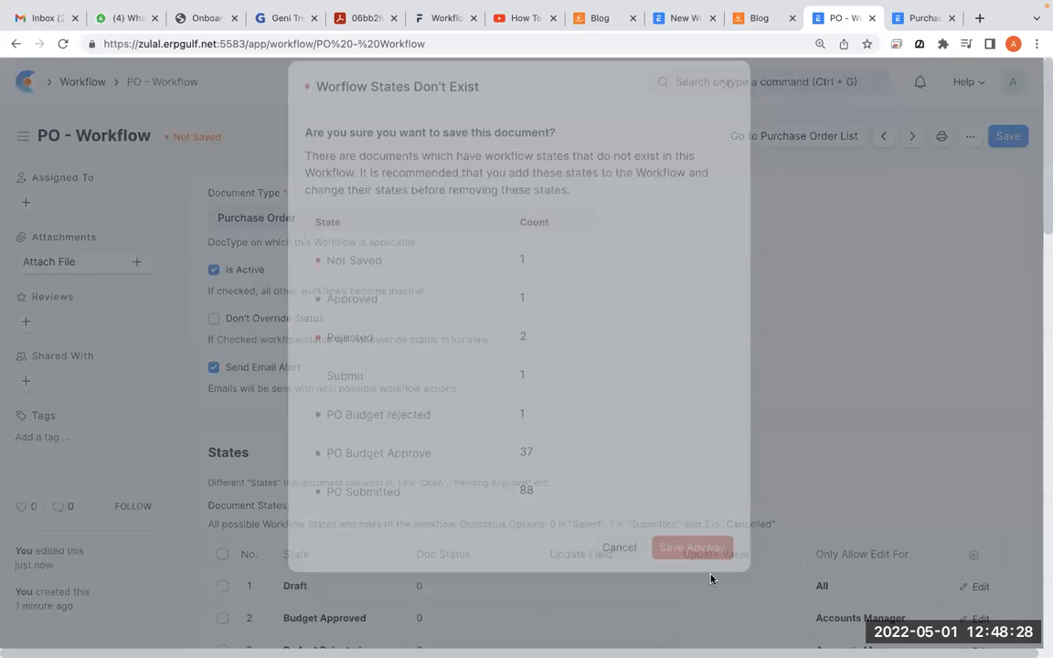
left_click(692, 547)
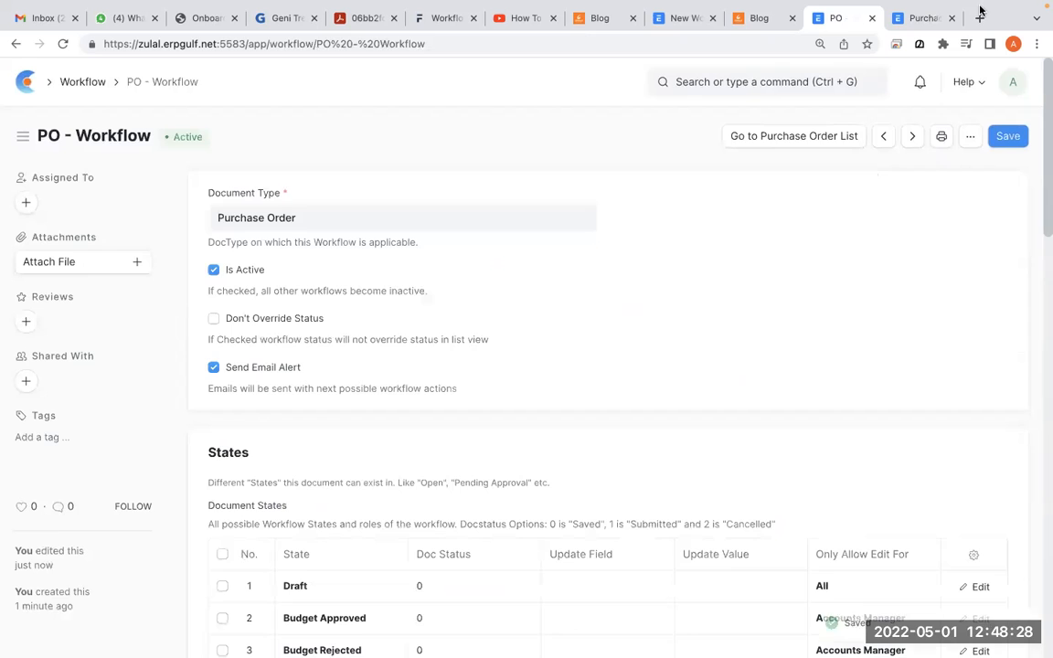
Step: Reload the Purchase Order list and check the order statuses with status overriding allowed again
left_click(924, 18)
key("ctrl+shift+r")
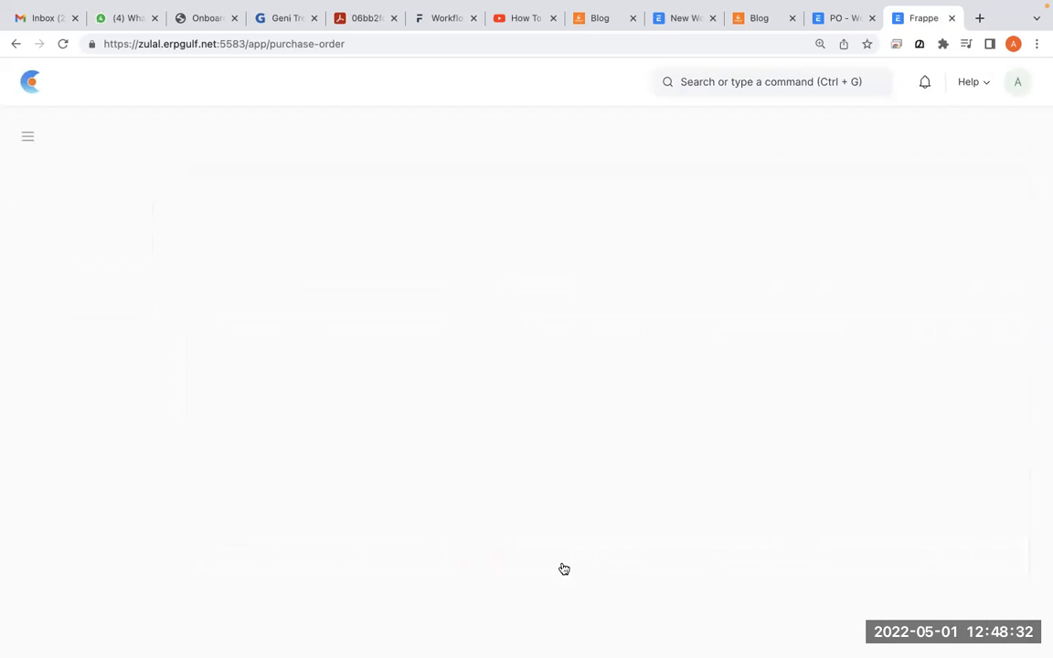
scroll(517, 549, "down", 4)
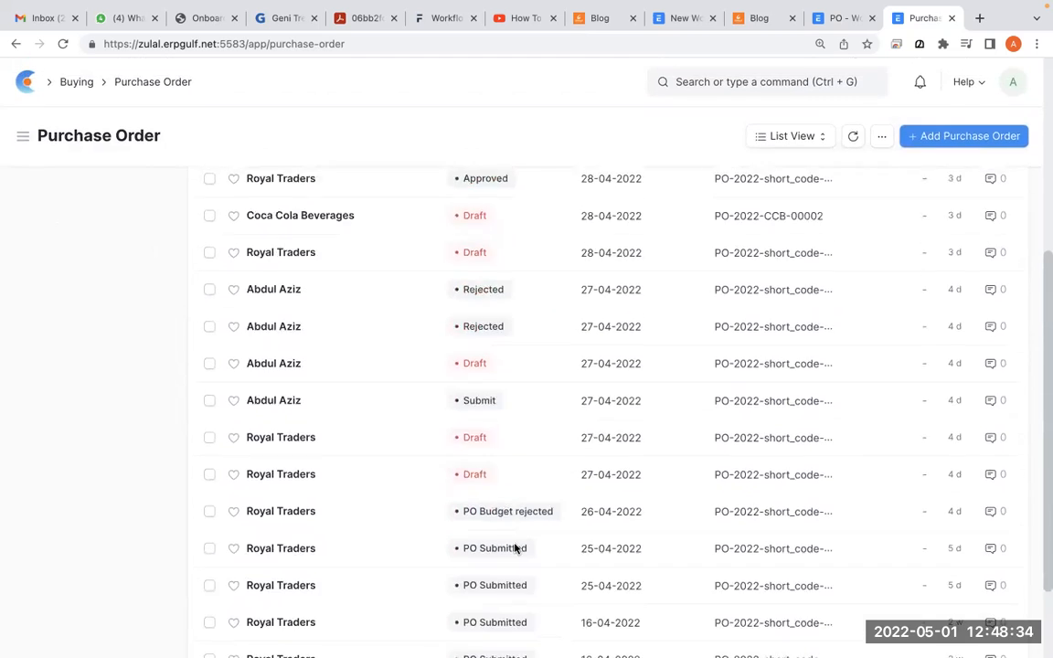
scroll(515, 548, "up", 4)
Step: Review PO - Workflow's Send Email Alert option, document states and the roles allowed in its transition rules
left_click(829, 20)
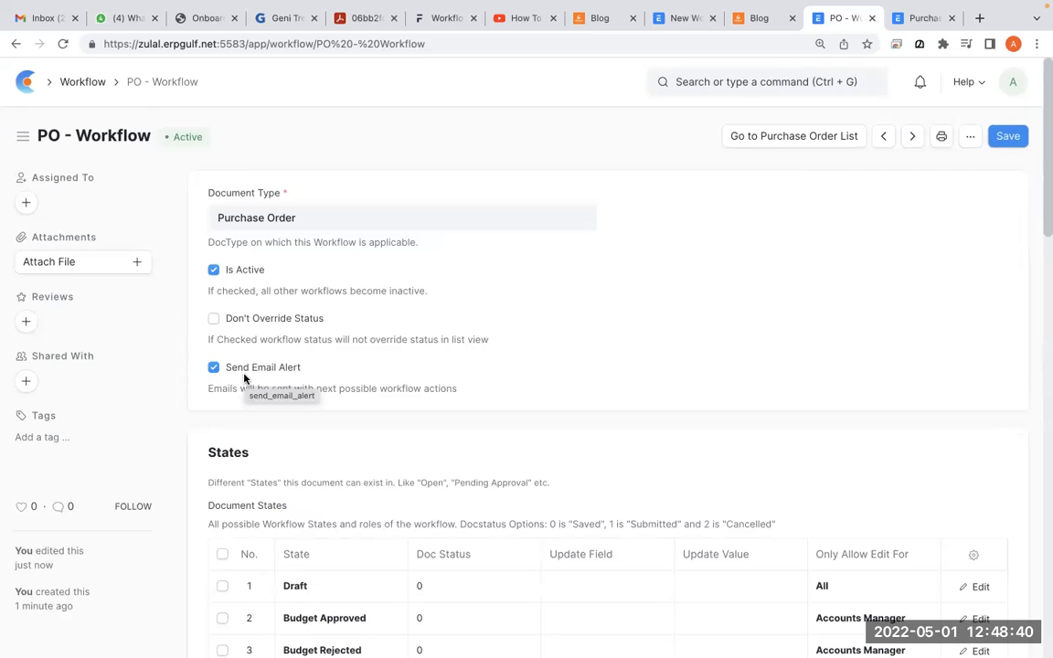
scroll(403, 398, "down", 3)
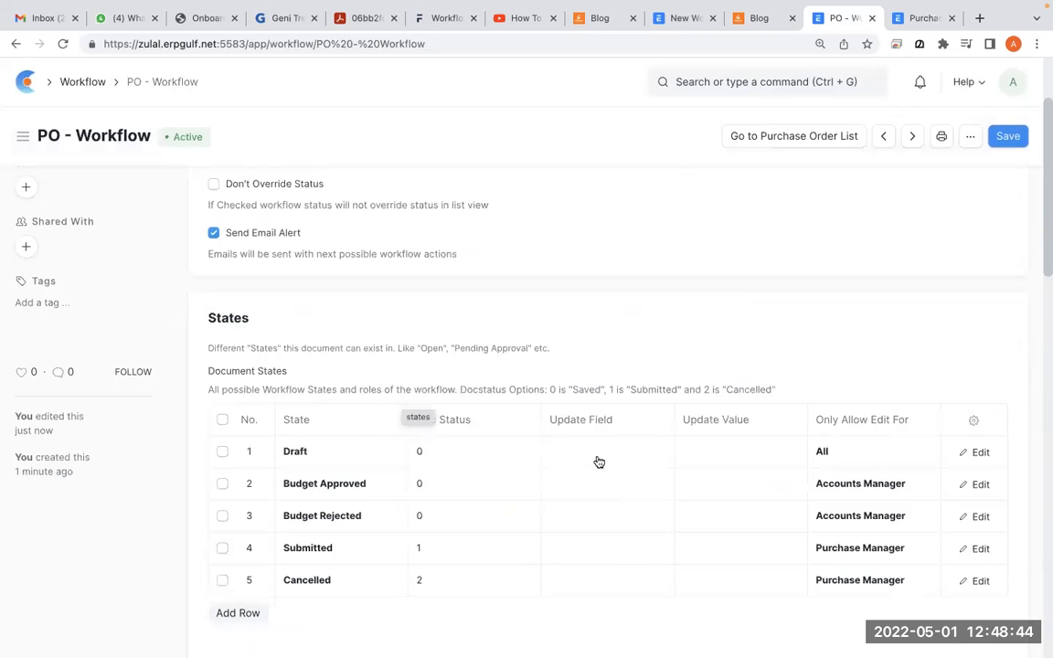
scroll(597, 460, "down", 20)
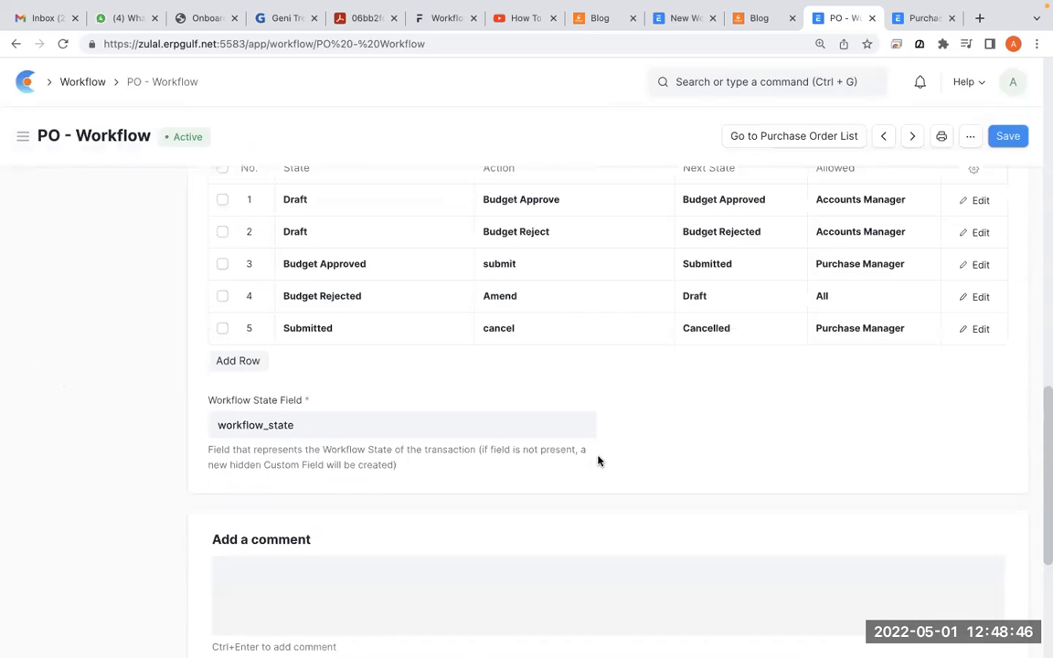
scroll(599, 461, "up", 3)
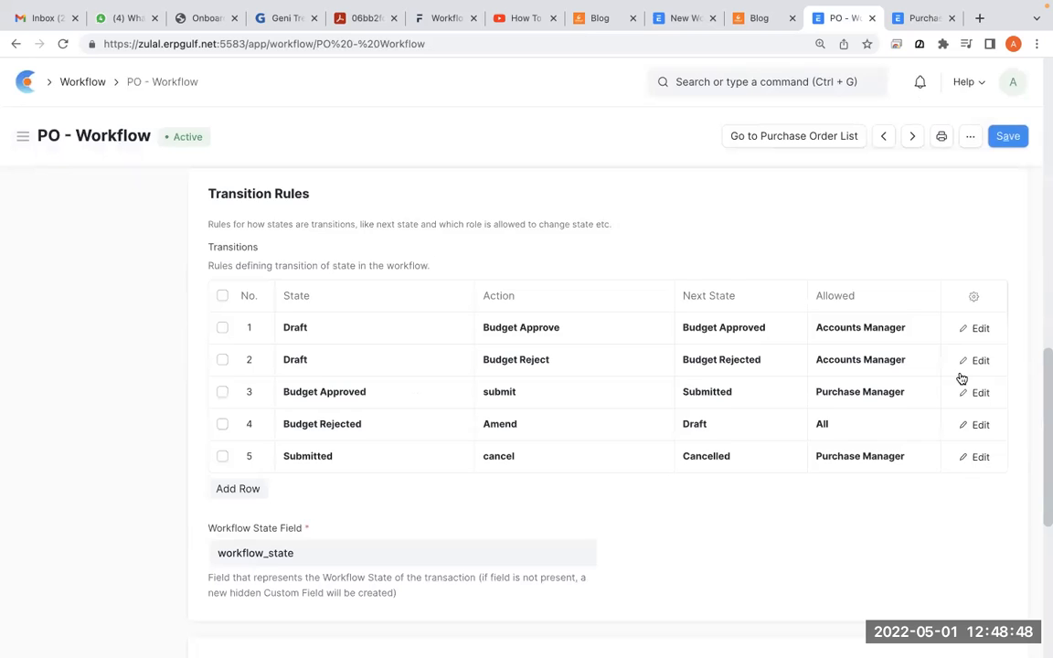
key("alt+Tab")
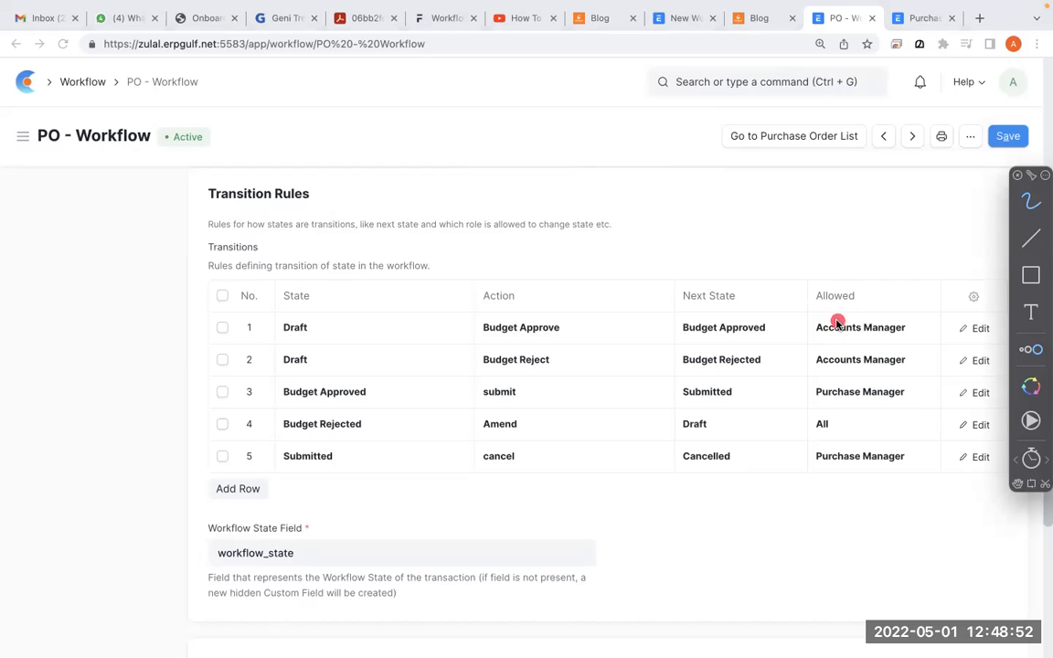
key("Escape")
Step: Mark the Only Allow Edit For roles of the document states with the on-screen pen
scroll(864, 296, "up", 10)
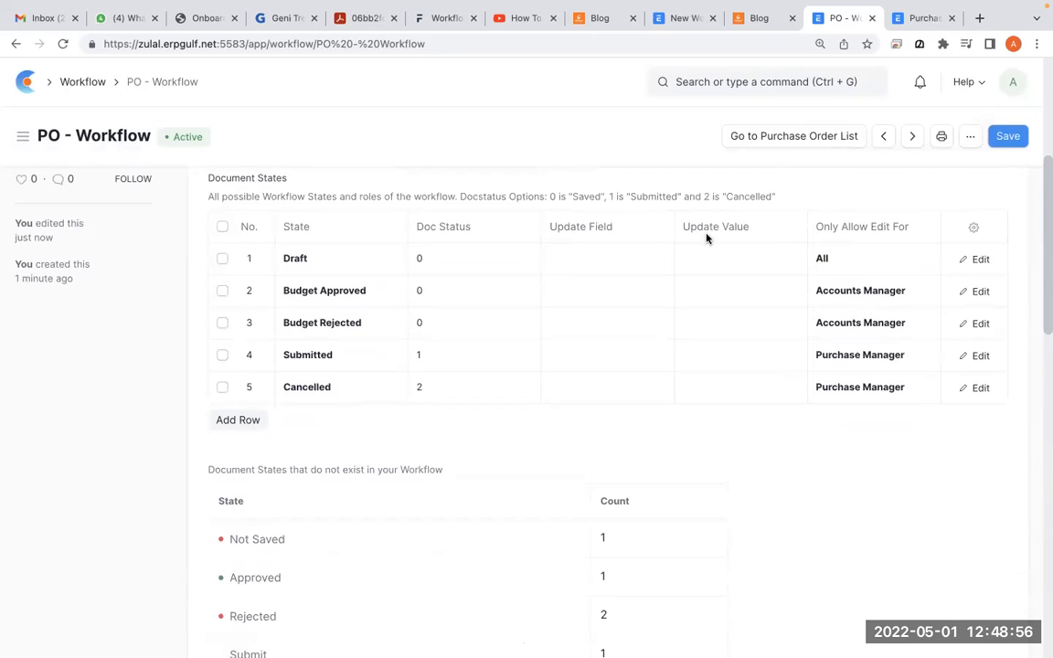
key("alt+Tab")
mouse_move(820, 231)
left_mouse_down()
mouse_move(783, 240)
mouse_move(809, 228)
mouse_move(868, 327)
mouse_move(782, 278)
left_mouse_up()
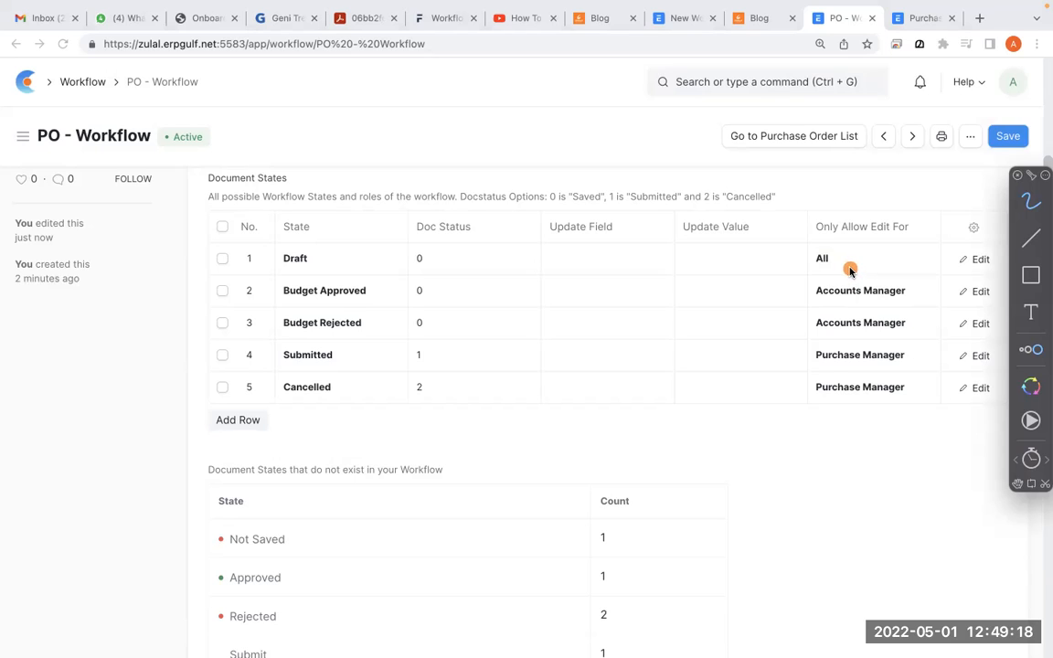
mouse_move(853, 265)
left_mouse_down()
mouse_move(837, 267)
mouse_move(917, 304)
mouse_move(861, 262)
left_mouse_up()
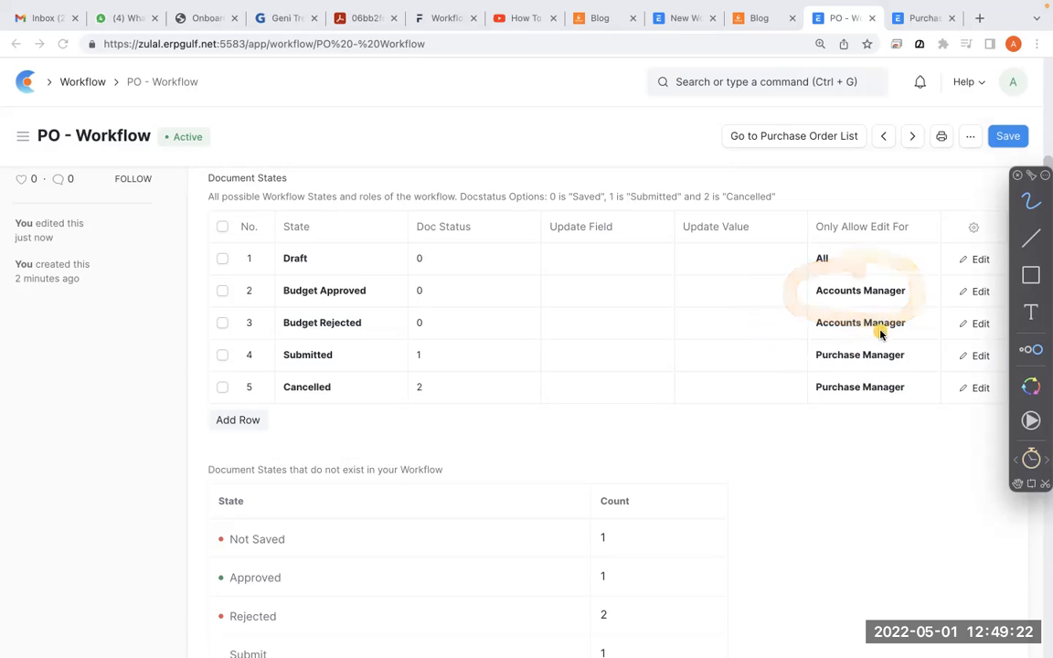
left_click_drag(901, 319, 798, 323)
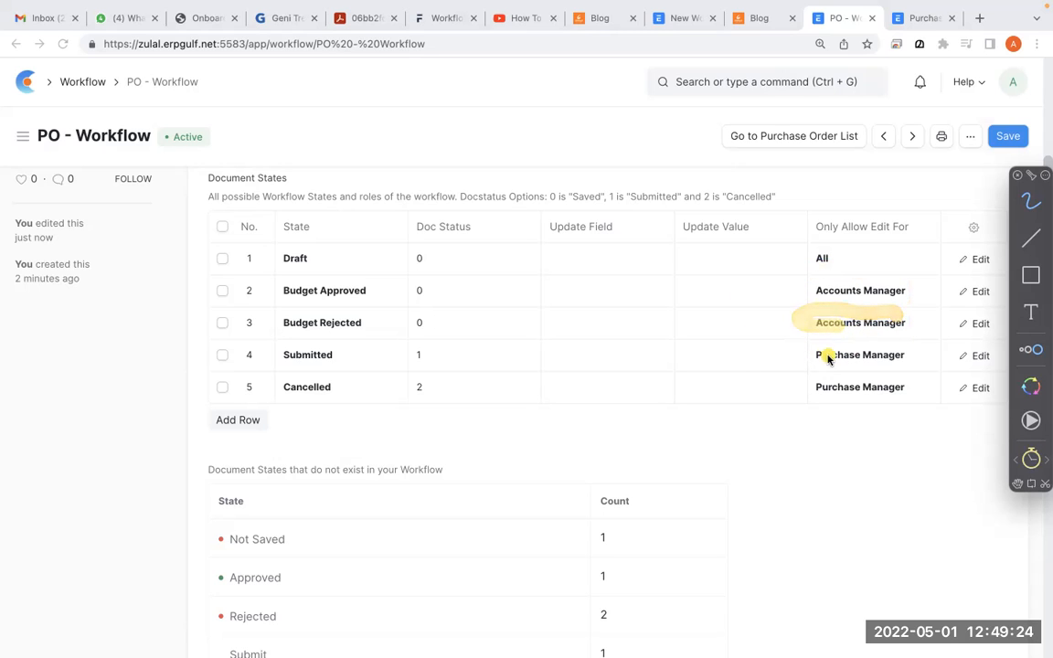
left_click_drag(899, 308, 912, 326)
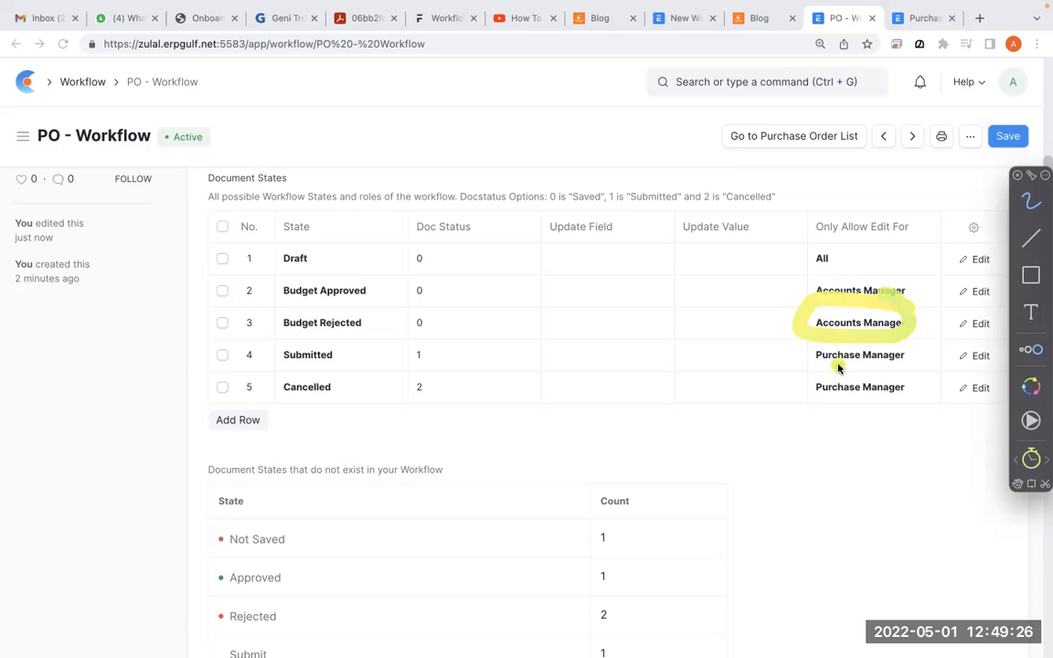
left_click_drag(841, 336, 933, 369)
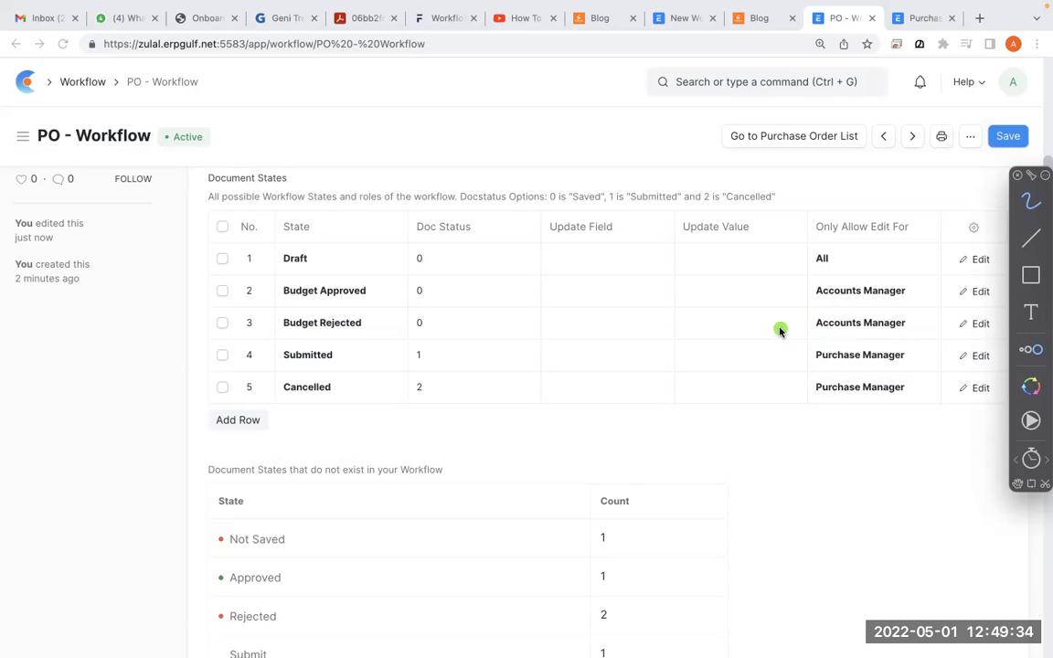
Step: Open the Draft state row for editing and start a new email template from its Next Action Email Template field
left_click(978, 260)
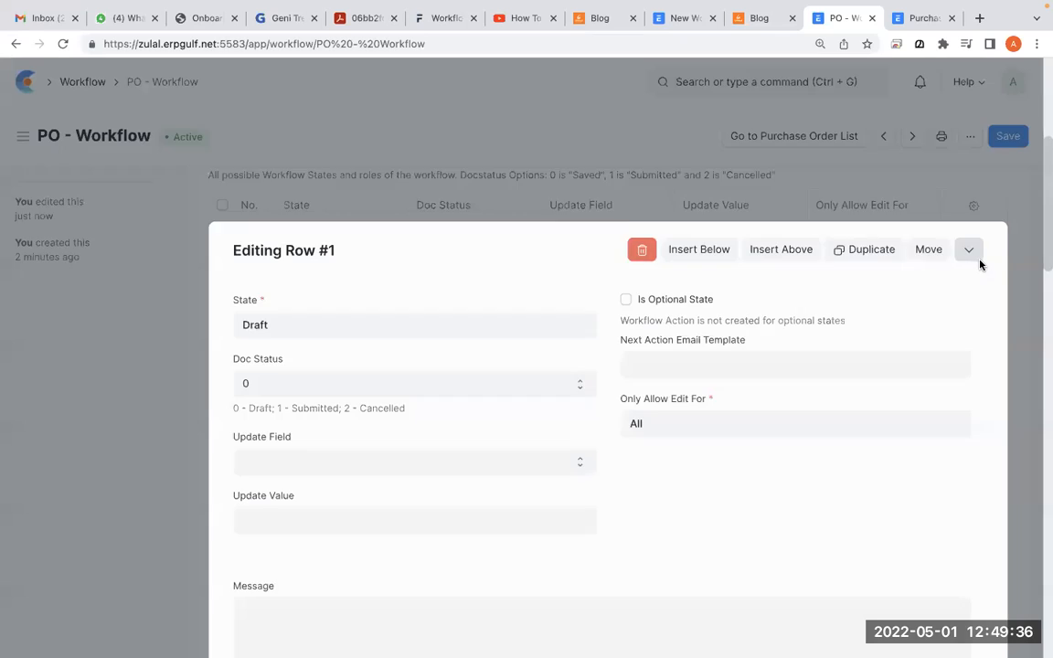
left_click(681, 300)
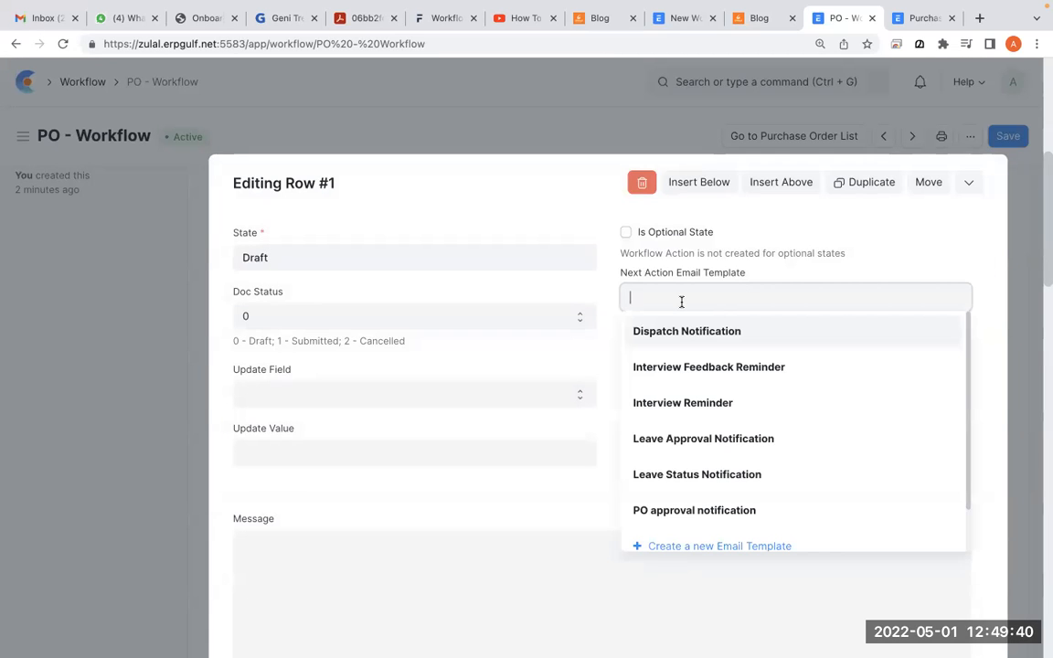
scroll(705, 407, "down", 1)
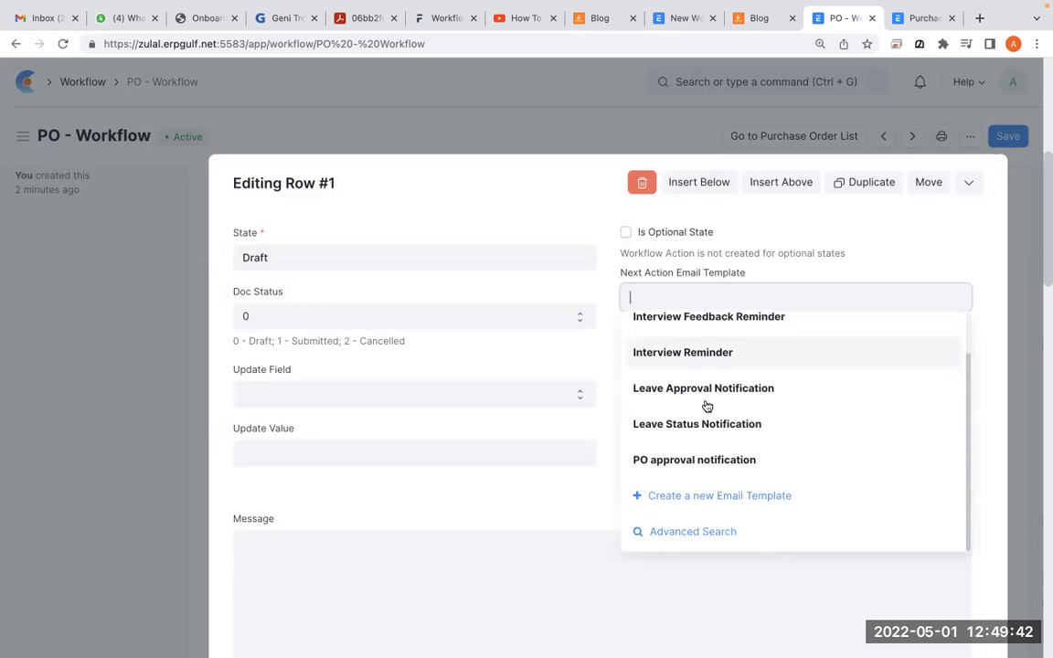
left_click(697, 497)
Step: Name the new email template "Alert: You have an PO for approval"
left_click(403, 208)
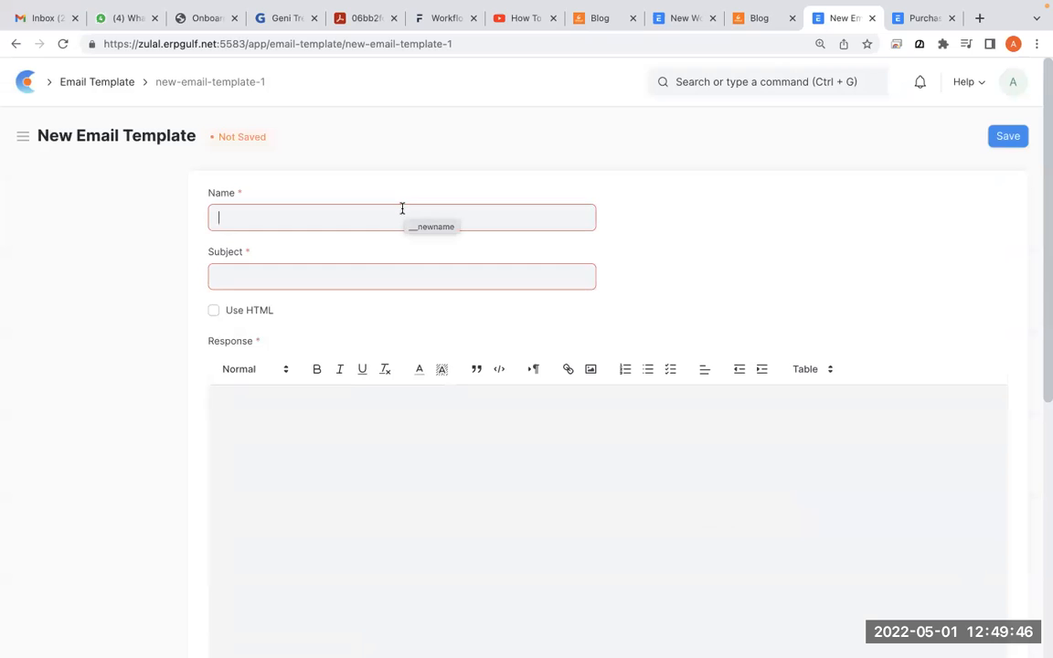
type("There")
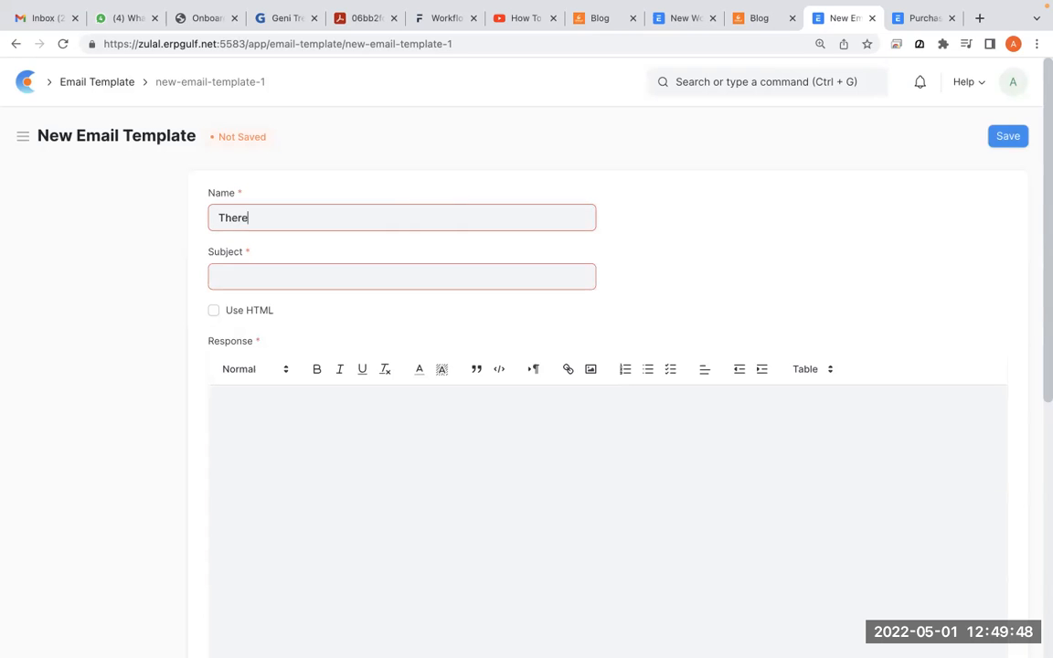
key("BackSpace")
key("BackSpace")
key("BackSpace")
key("BackSpace")
type("Alter")
type("ert")
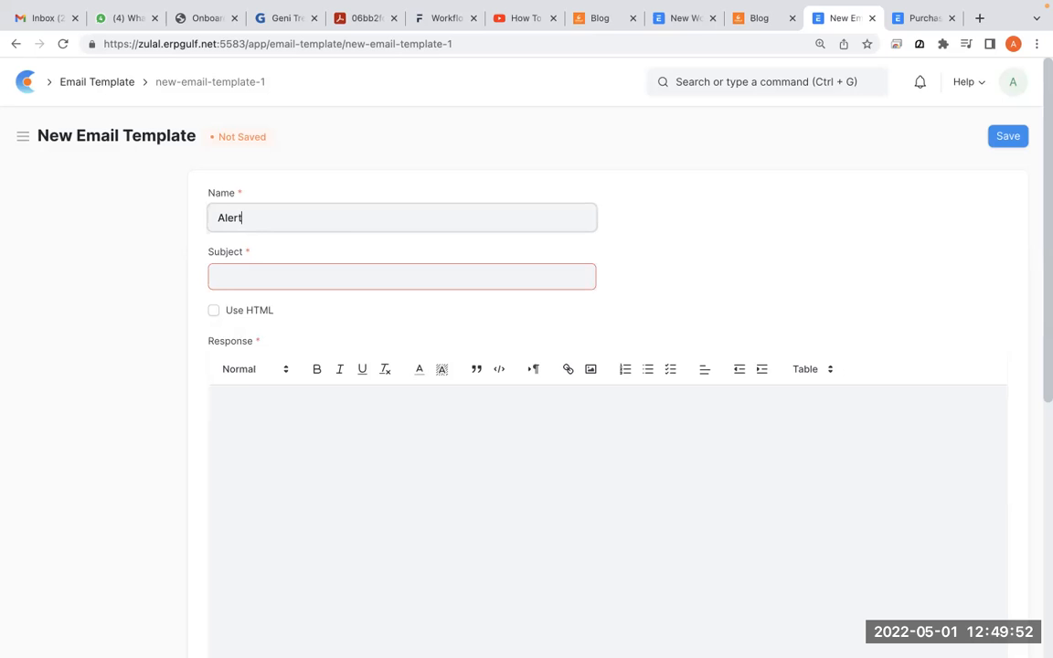
type(": You have an emamPO for approval")
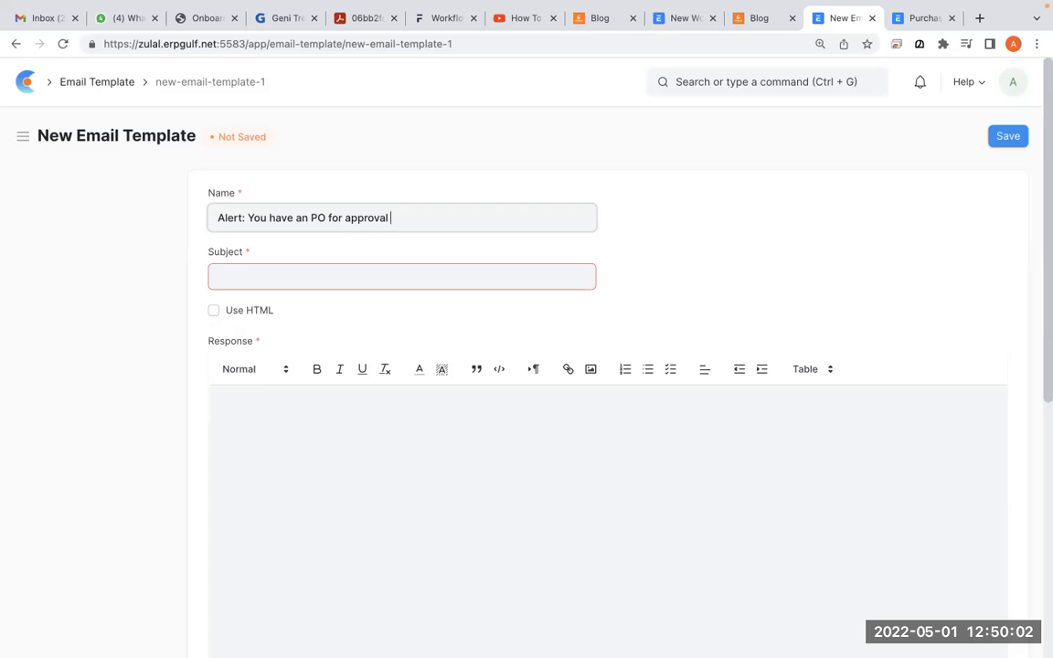
Step: Copy the template name into the subject and response, and add "Please approve the PO submiteed." on a new response line
key("super+a")
key("super+c")
key("Tab")
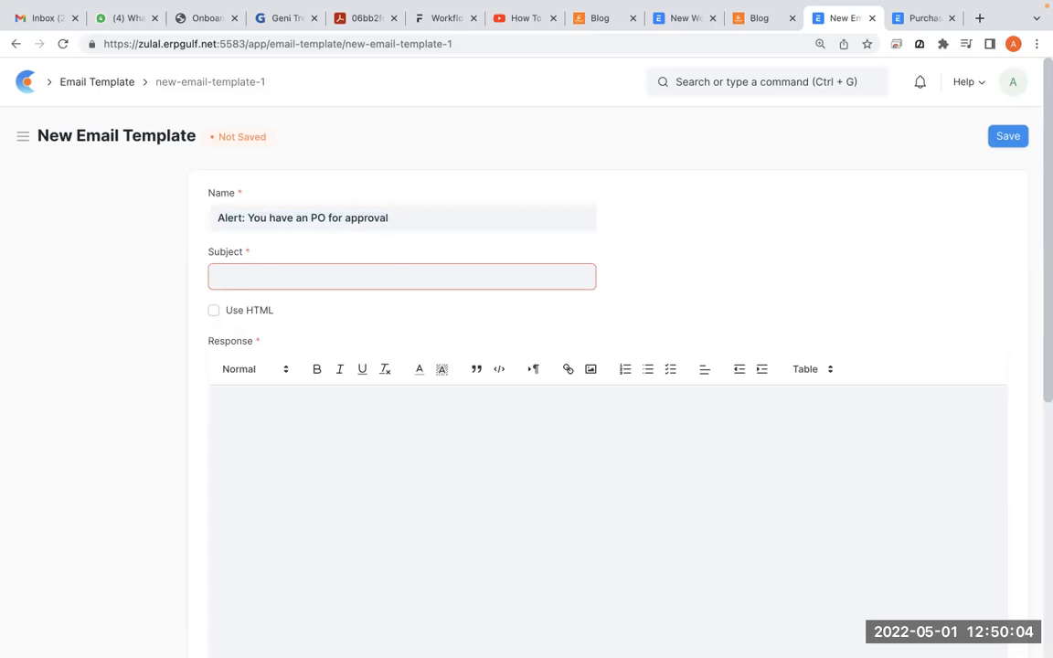
key("super+v")
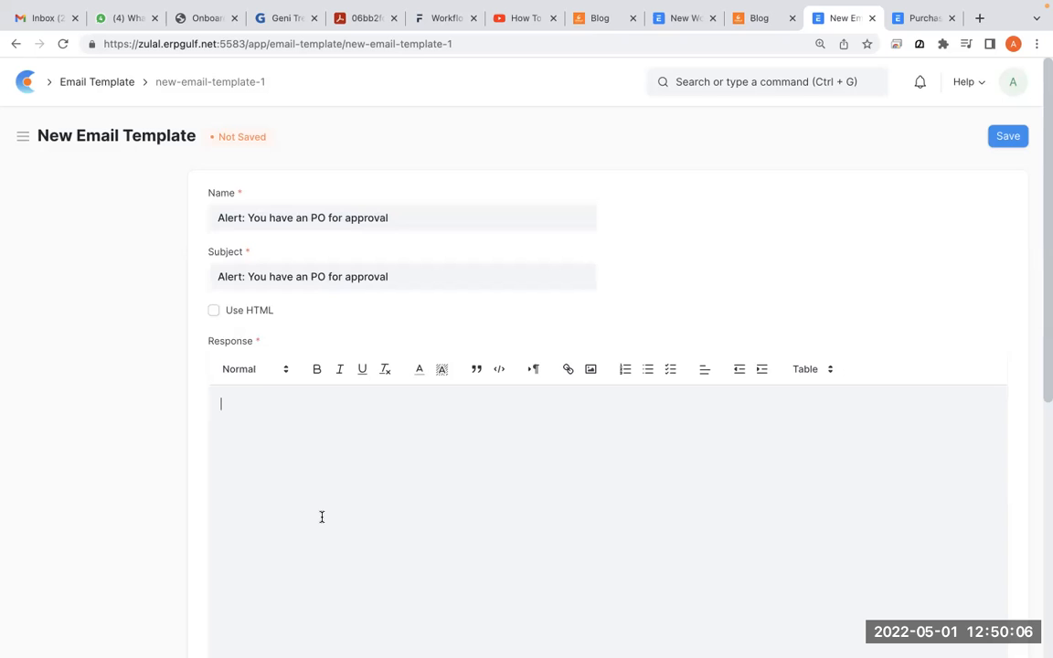
key("super+v")
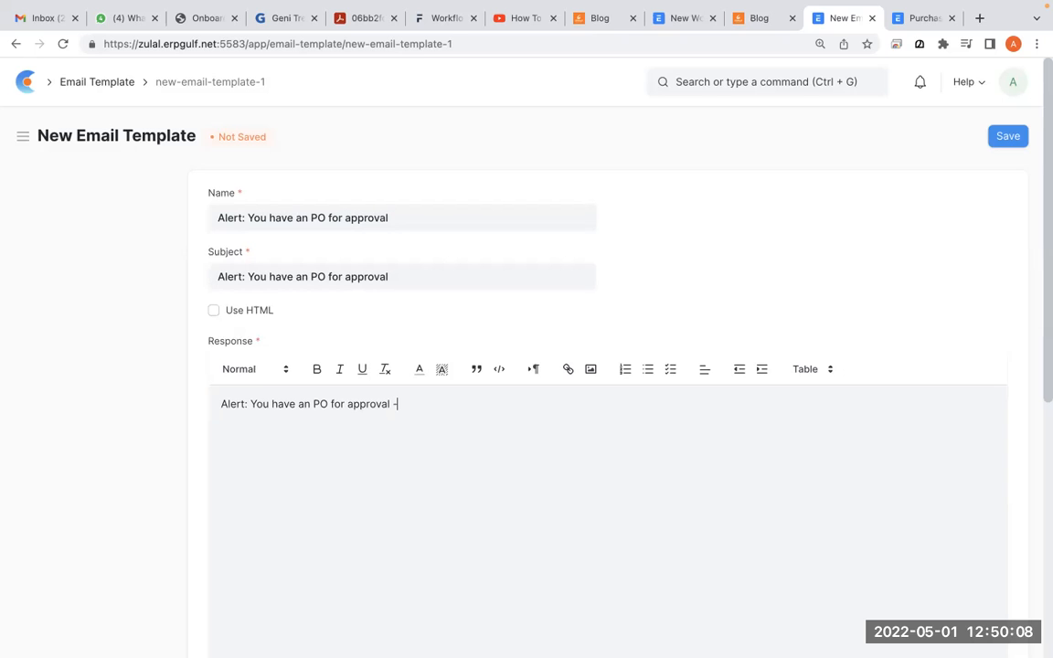
key("BackSpace")
key("BackSpace")
type("Please approvlethe PO sub")
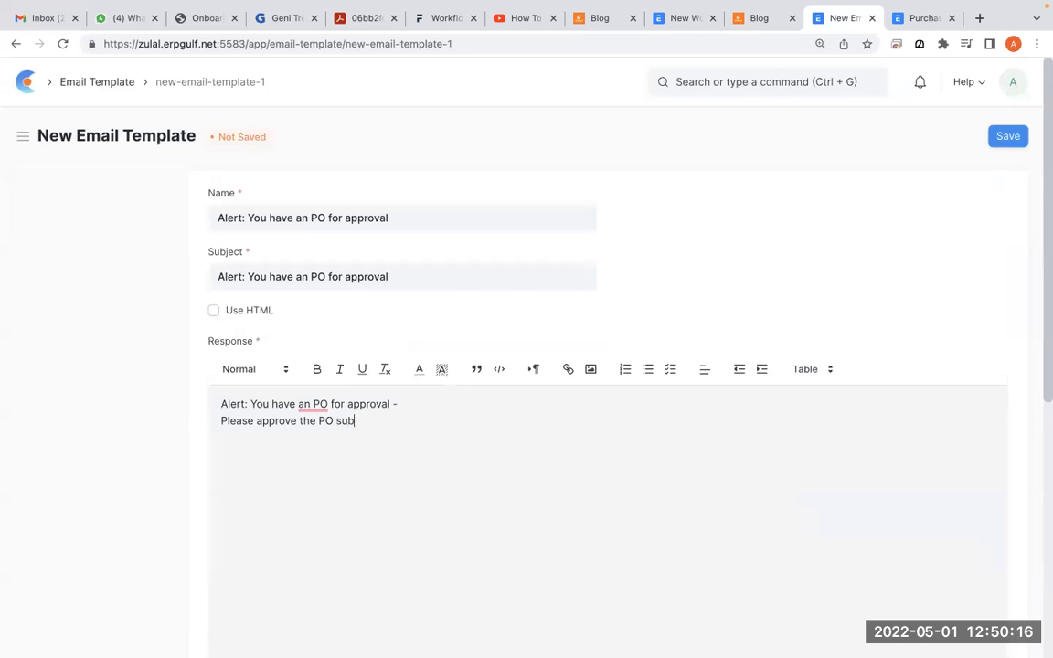
type("miteed.")
Step: Review the Email Reply Example and fieldname guidance below the response, marking the example with the on-screen pen
scroll(440, 640, "down", 10)
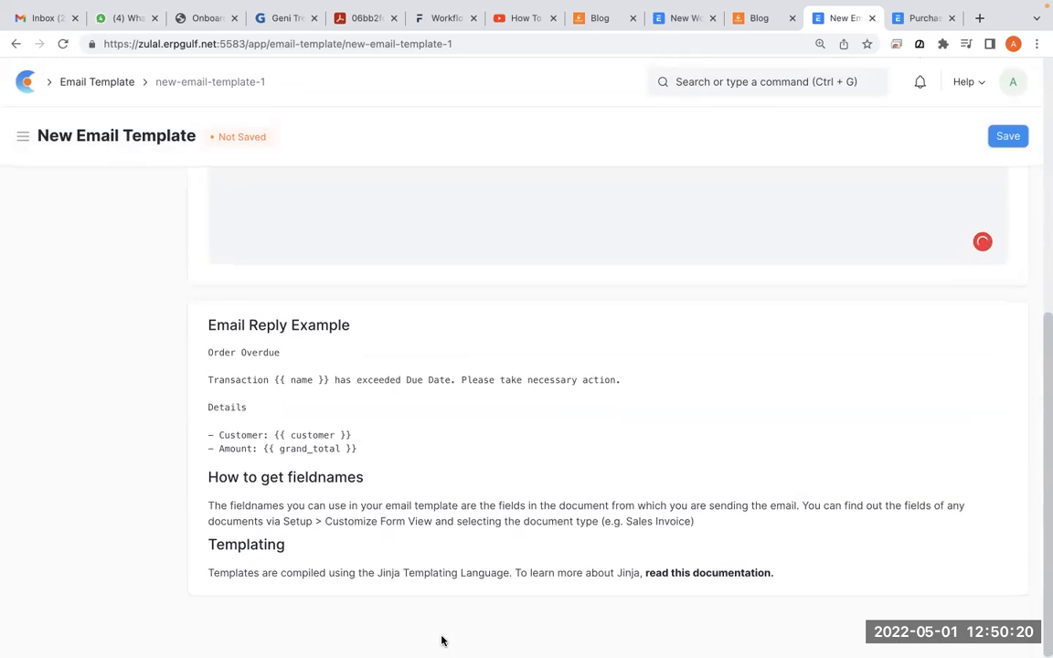
key("alt+Tab")
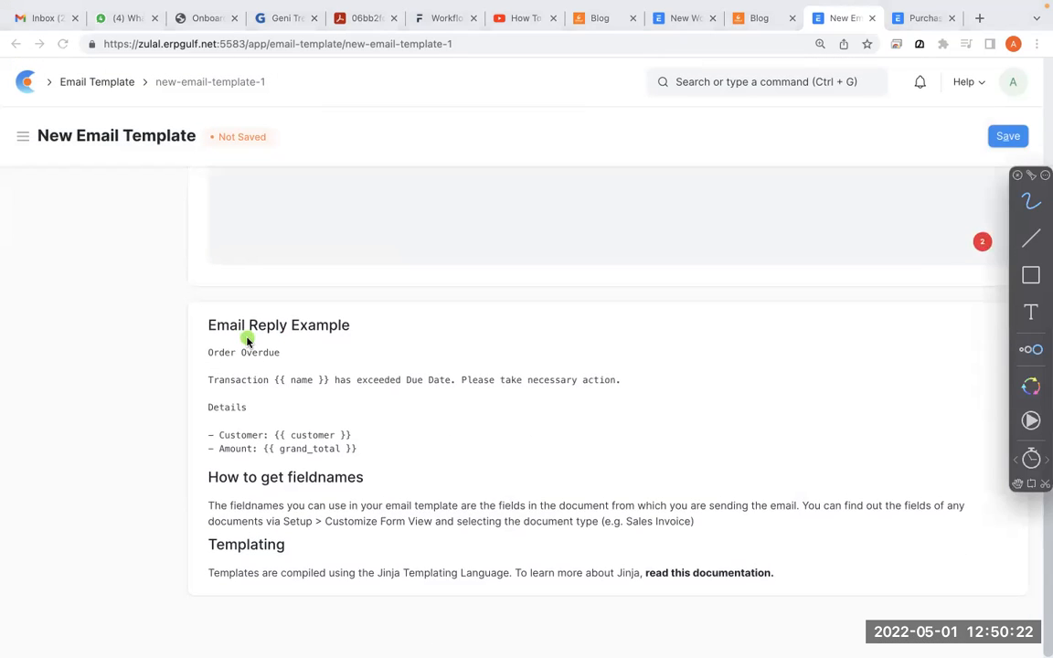
mouse_move(291, 320)
left_mouse_down()
mouse_move(161, 369)
mouse_move(283, 459)
mouse_move(419, 357)
mouse_move(266, 305)
mouse_move(187, 358)
left_mouse_up()
mouse_move(265, 321)
left_mouse_down()
mouse_move(235, 469)
mouse_move(366, 361)
mouse_move(262, 350)
left_mouse_up()
Step: Save the new email template and return to the document states of PO - Workflow
scroll(141, 417, "up", 10)
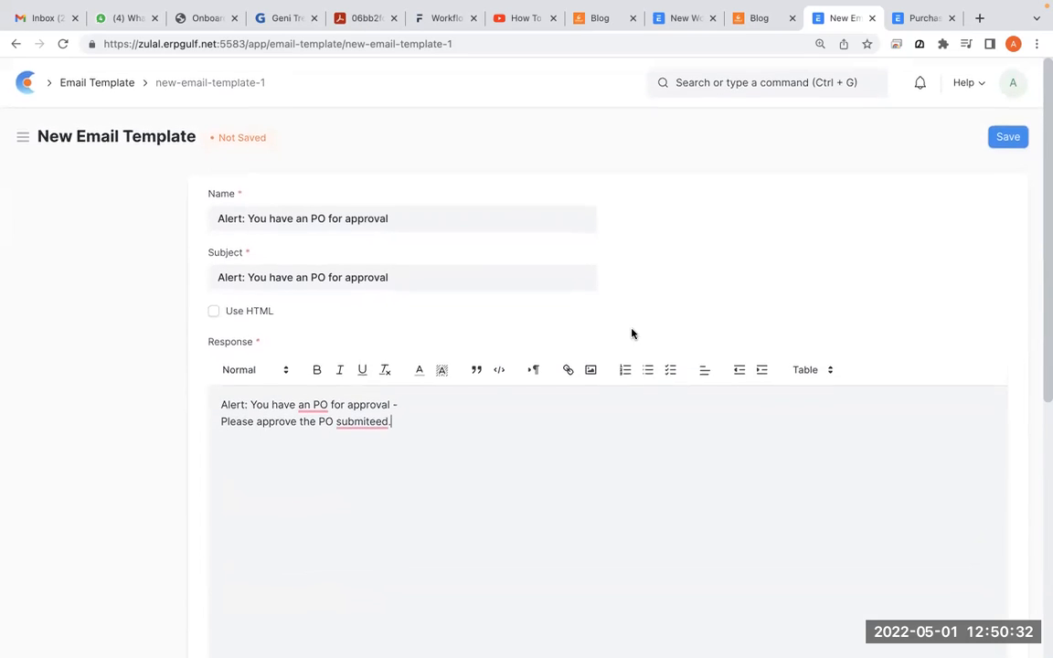
left_click(1008, 136)
scroll(653, 343, "up", 8)
scroll(653, 344, "down", 2)
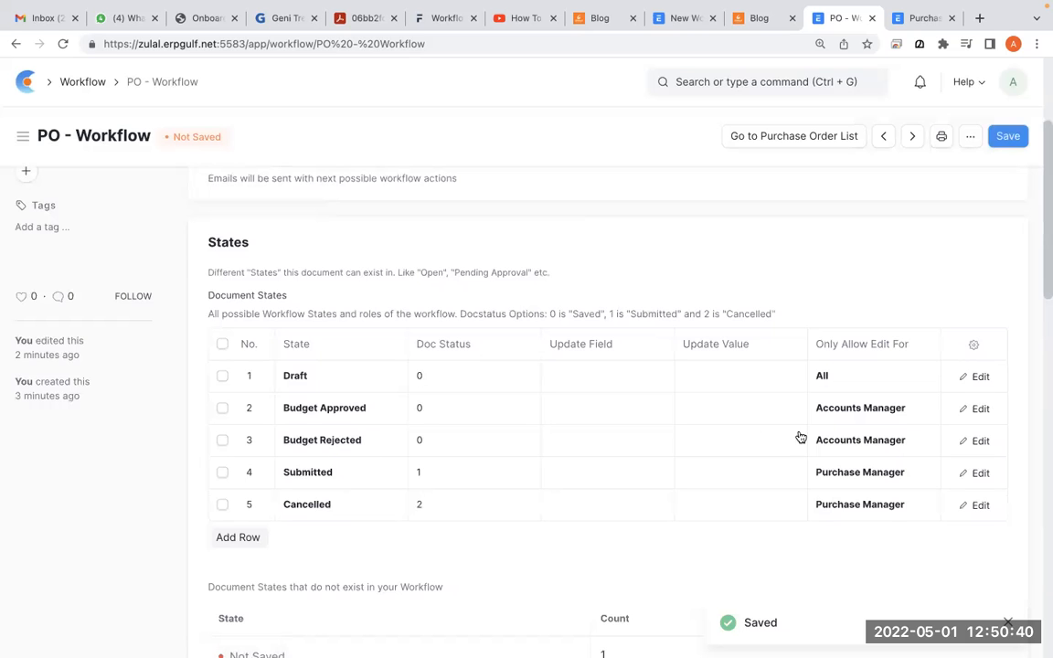
Step: Check the Next Action Email Template settings of the Budget Approved and Draft states, and close the row editor
left_click(987, 409)
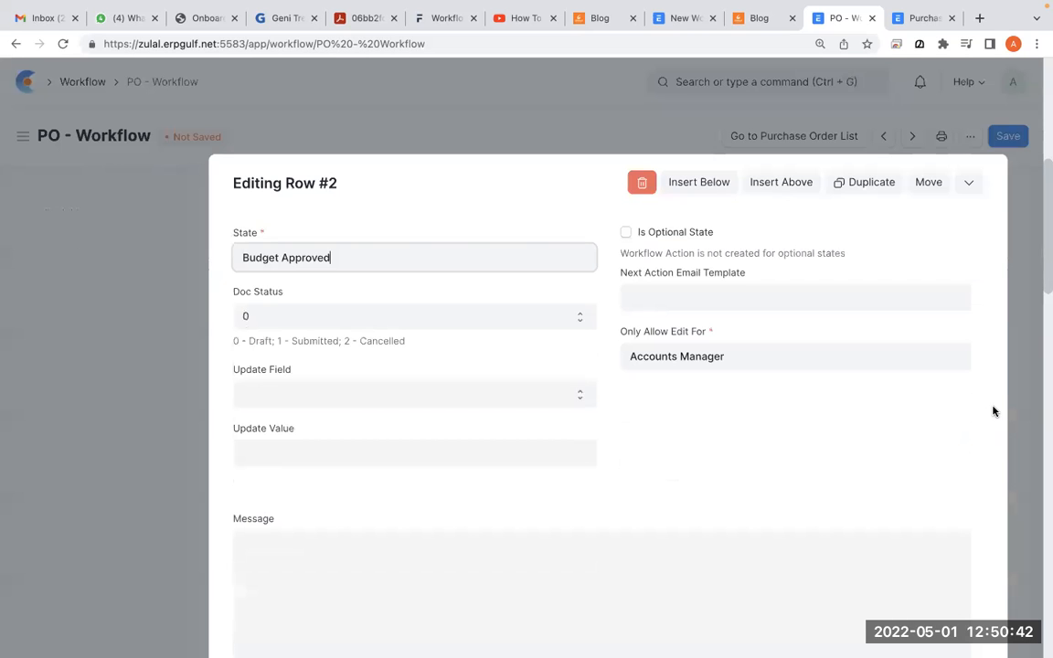
key("Escape")
scroll(938, 354, "up", 1)
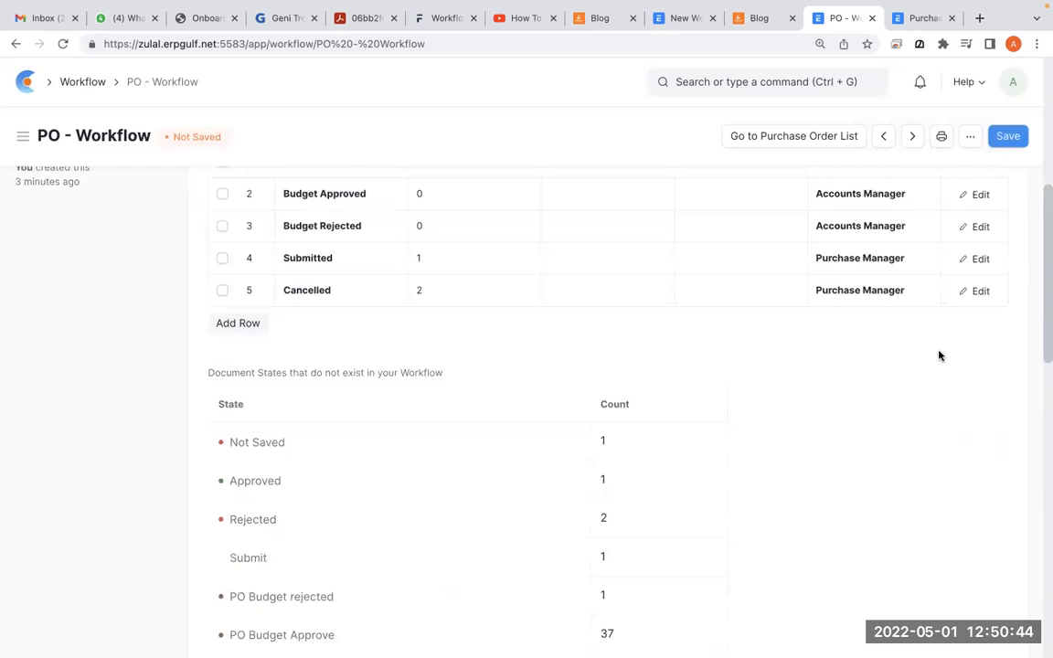
left_click(980, 226)
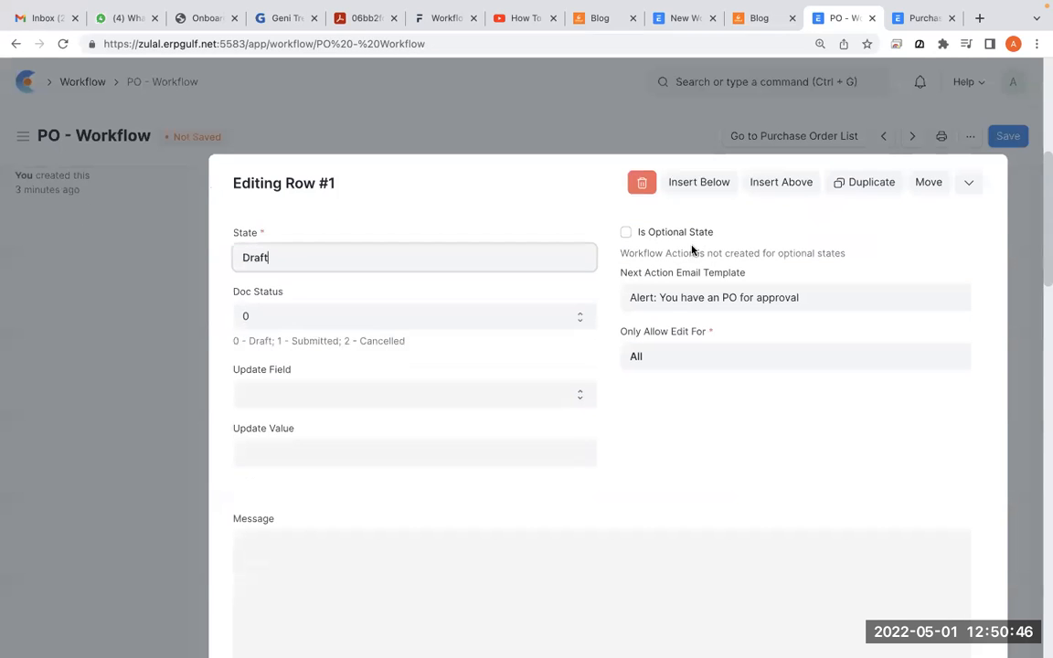
left_click(696, 305)
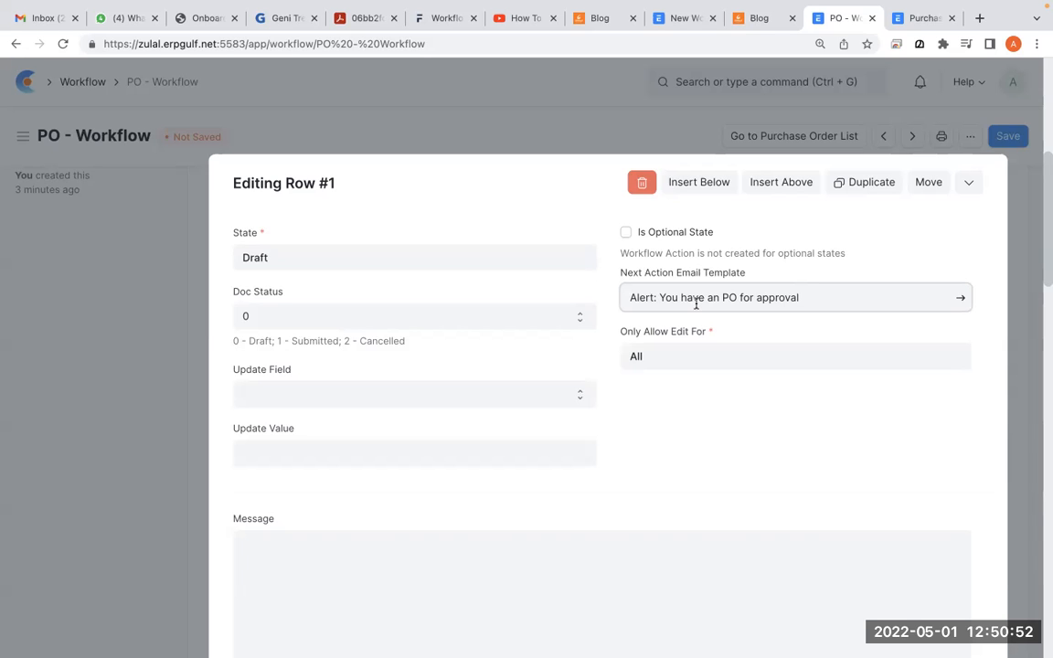
left_click(967, 182)
scroll(832, 345, "up", 5)
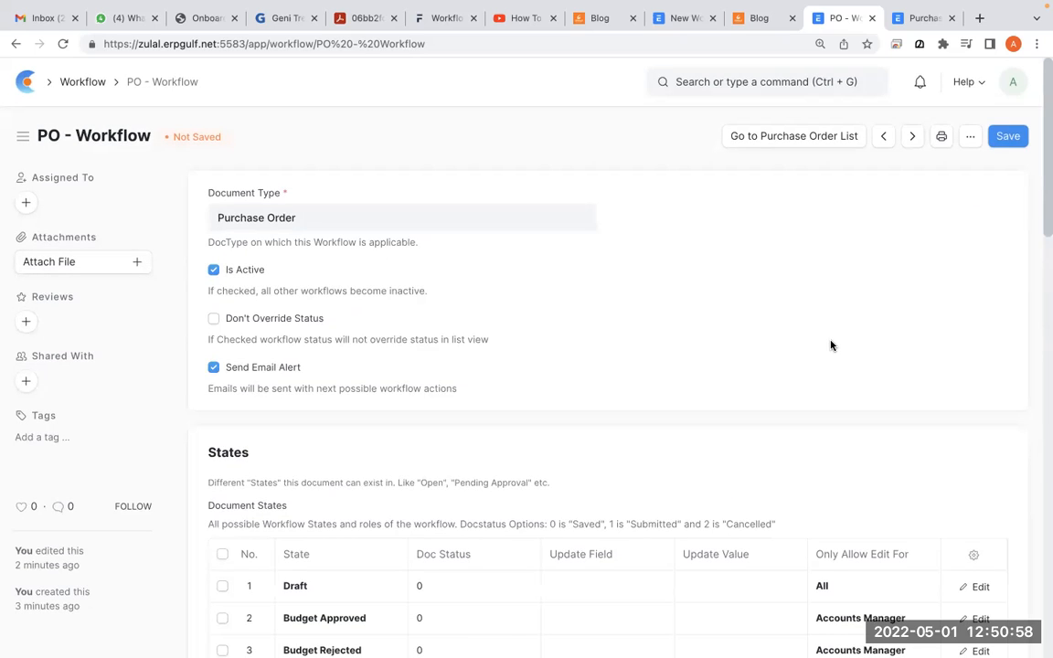
Step: Refresh the Purchase Order list and start a new purchase order for the supplier Royal Traders
left_click(924, 19)
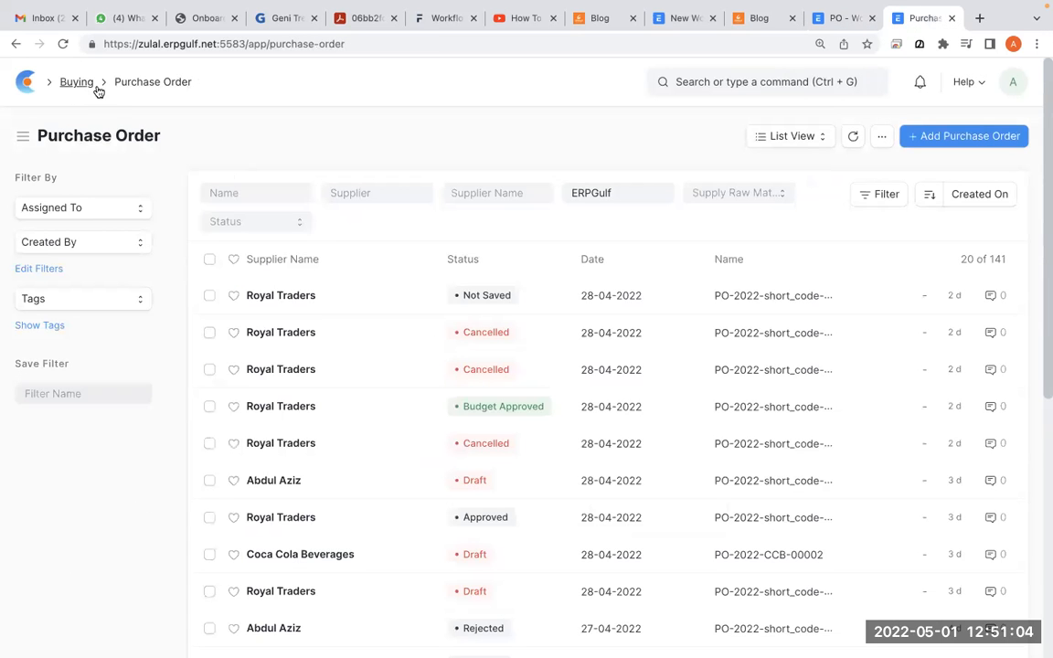
left_click(62, 43)
left_click(965, 135)
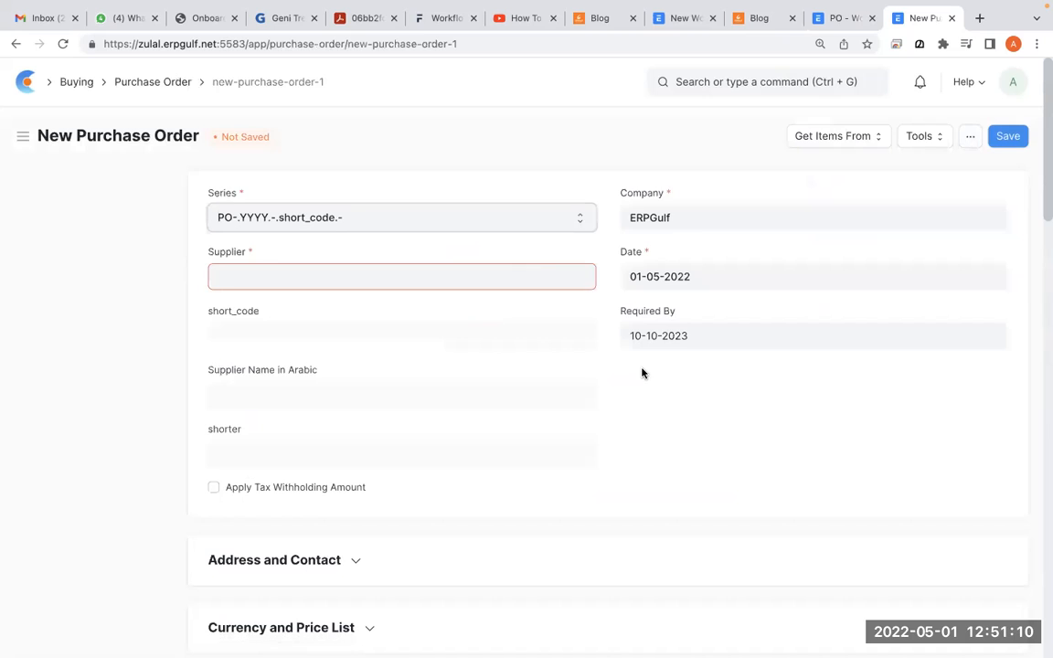
left_click(538, 275)
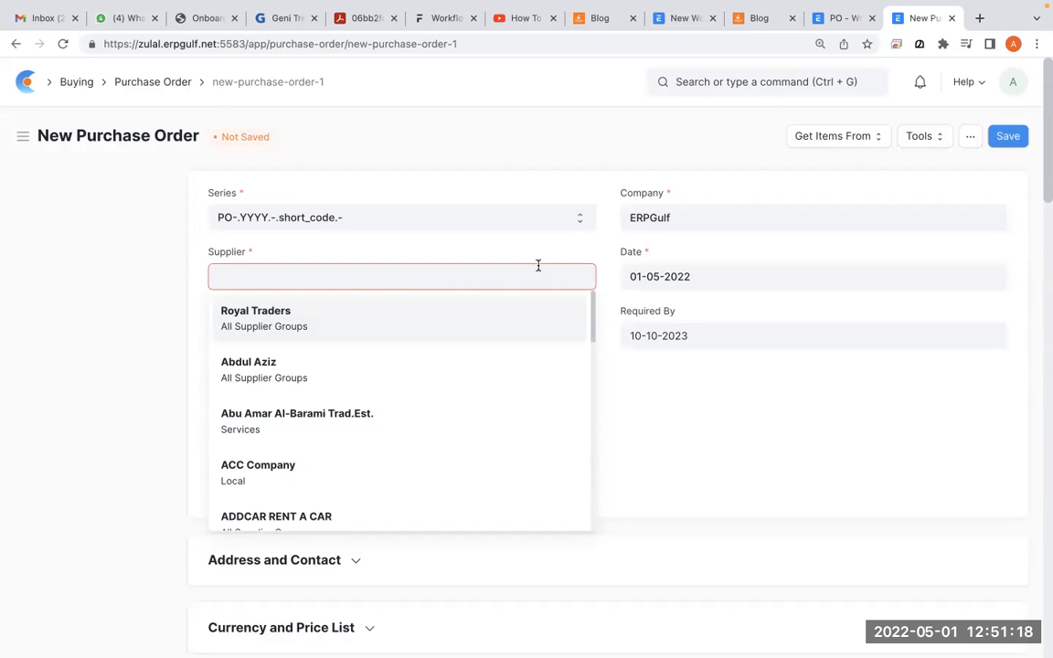
left_click(482, 322)
Step: Add the item Notpad to the first row of the purchase order's Items table
scroll(510, 400, "down", 7)
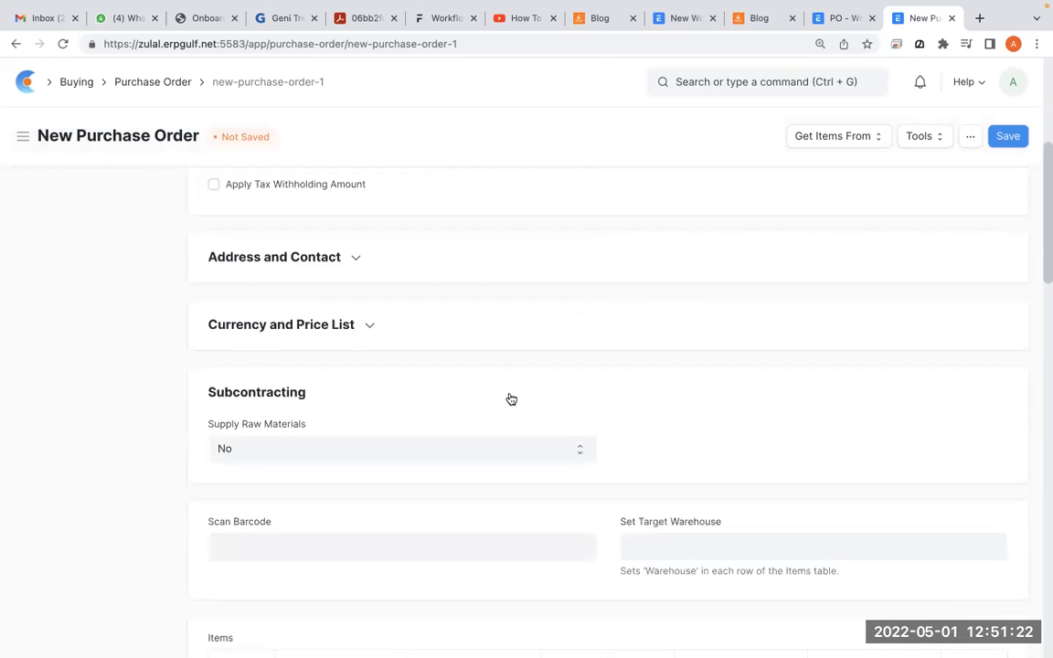
left_click(395, 408)
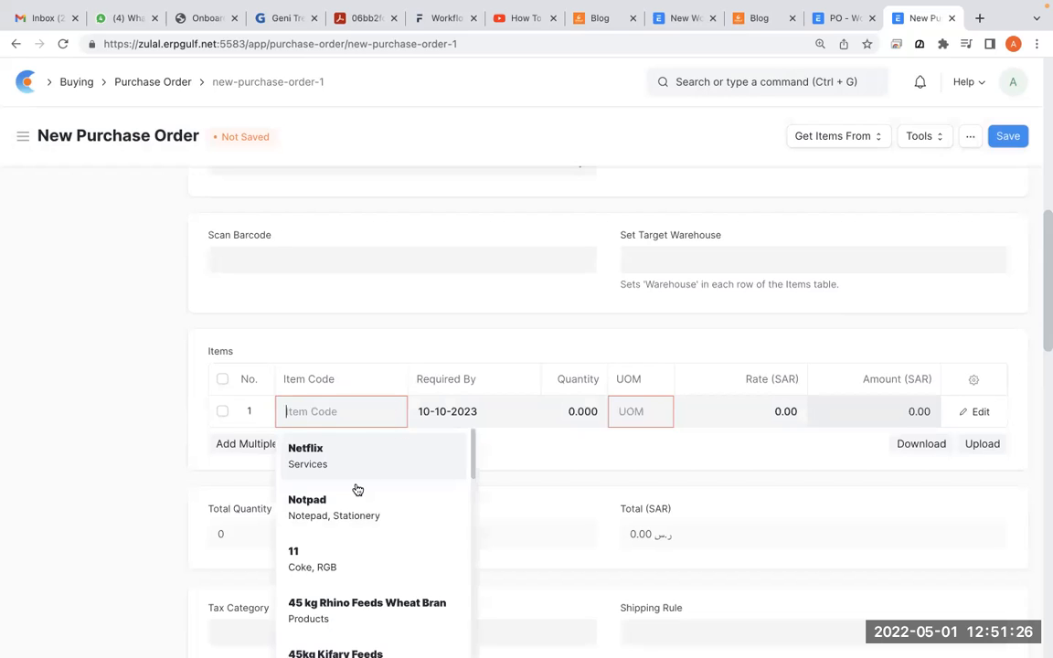
left_click(356, 494)
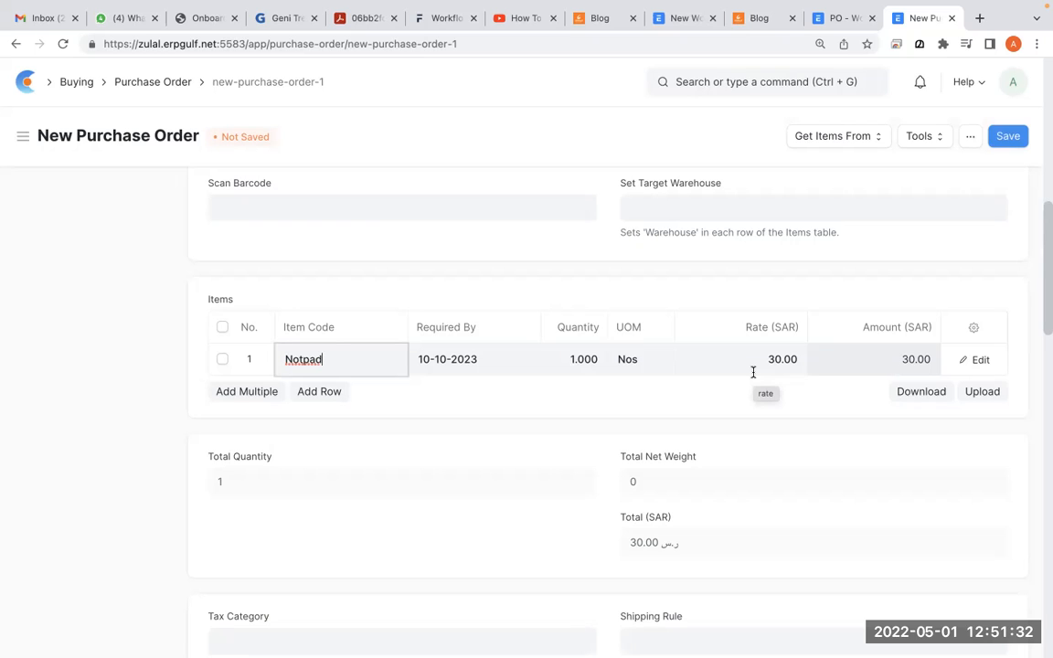
Step: Circle the new purchase order's Not Saved status and its Save option with the on-screen pen, and clear the marks
scroll(736, 466, "up", 6)
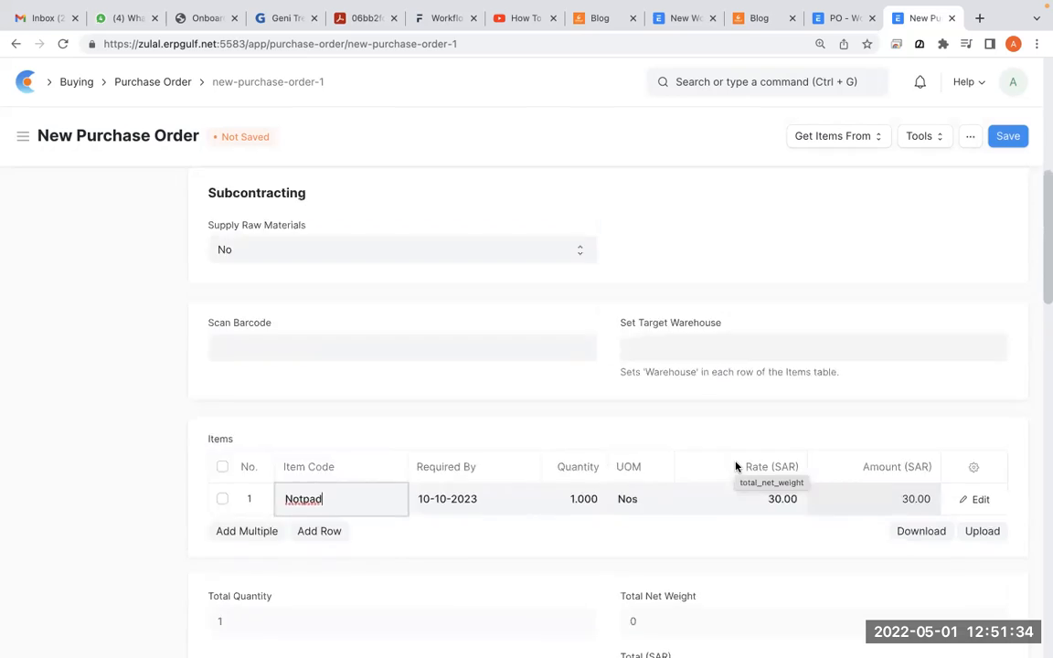
key("alt+Tab")
mouse_move(217, 117)
left_mouse_down()
mouse_move(226, 118)
mouse_move(230, 183)
mouse_move(266, 130)
left_mouse_up()
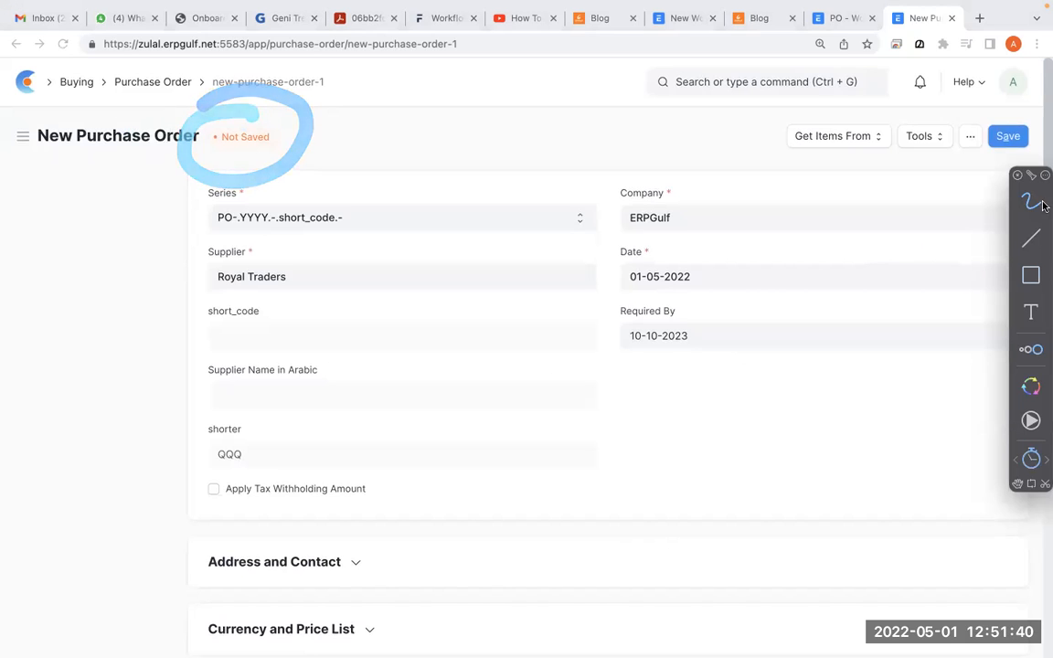
mouse_move(1028, 87)
left_mouse_down()
mouse_move(951, 146)
mouse_move(1046, 181)
left_mouse_up()
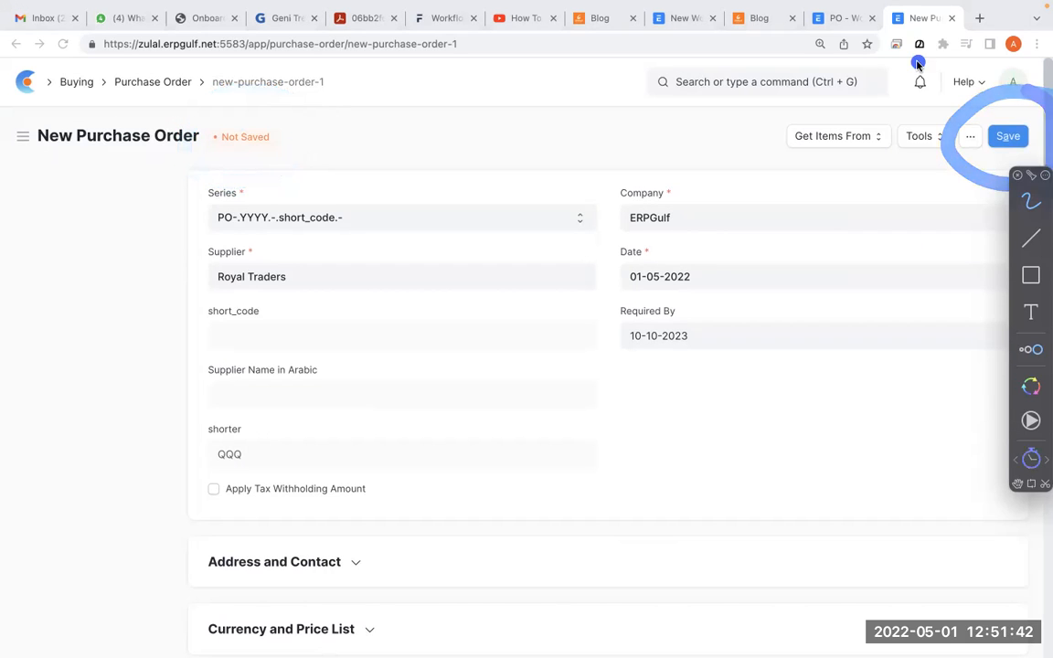
key("Escape")
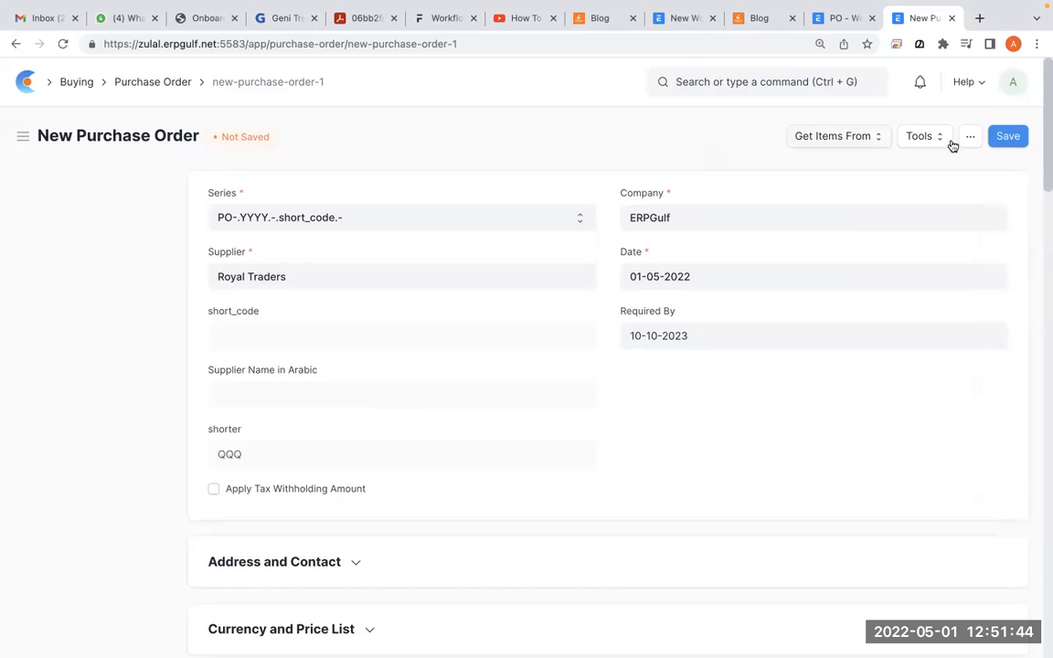
Step: Save the purchase order, view its available workflow actions, and mark the status beside its title with the on-screen pen
left_click(1009, 139)
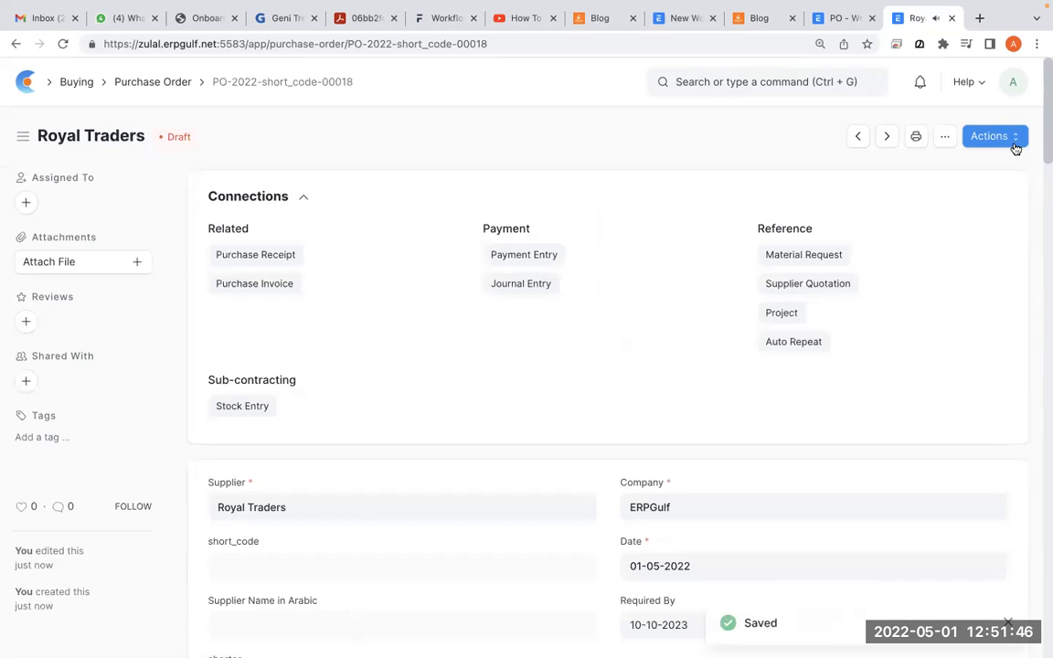
left_click(1000, 137)
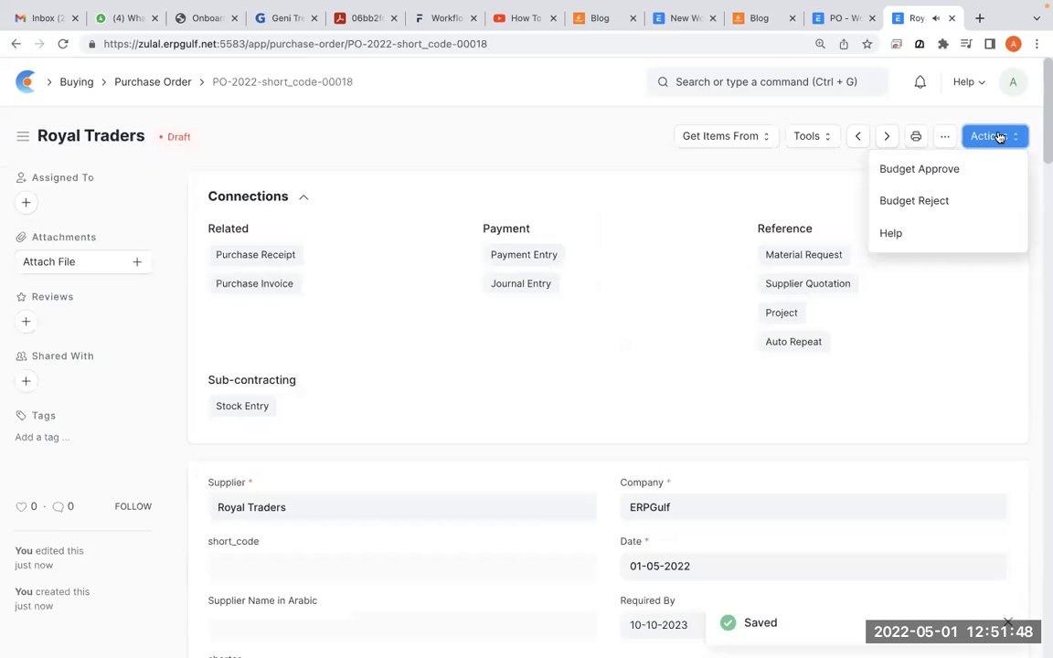
left_click(362, 189)
key("alt+Tab")
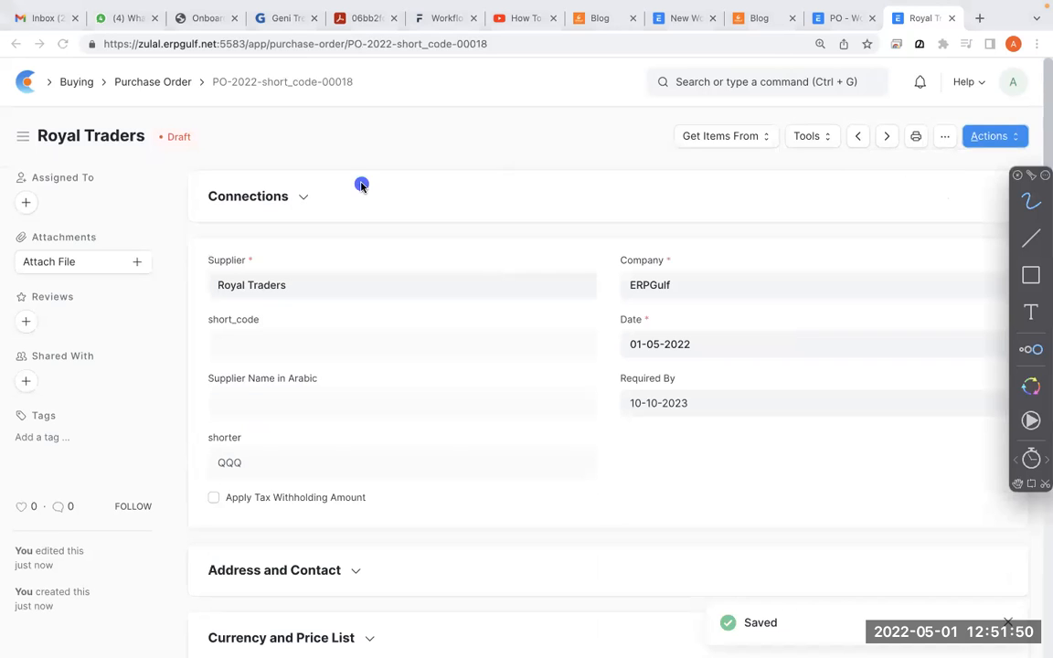
mouse_move(223, 120)
left_mouse_down()
mouse_move(146, 136)
mouse_move(229, 108)
left_mouse_up()
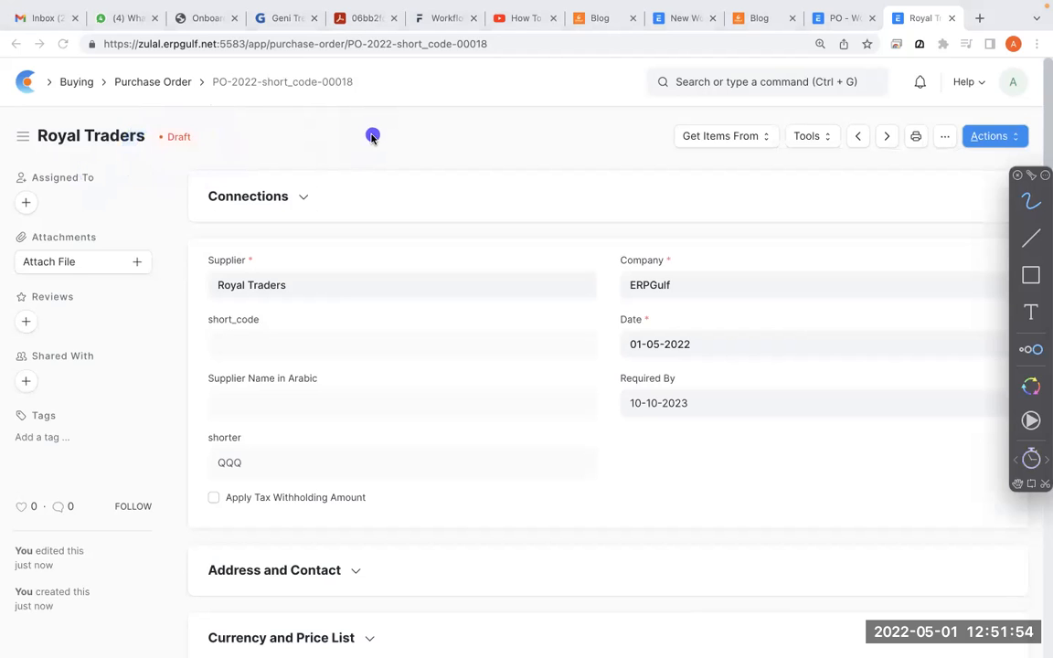
Step: Review the document states from Draft to Submitted in the PO - Workflow record
key("Escape")
mouse_move(831, 30)
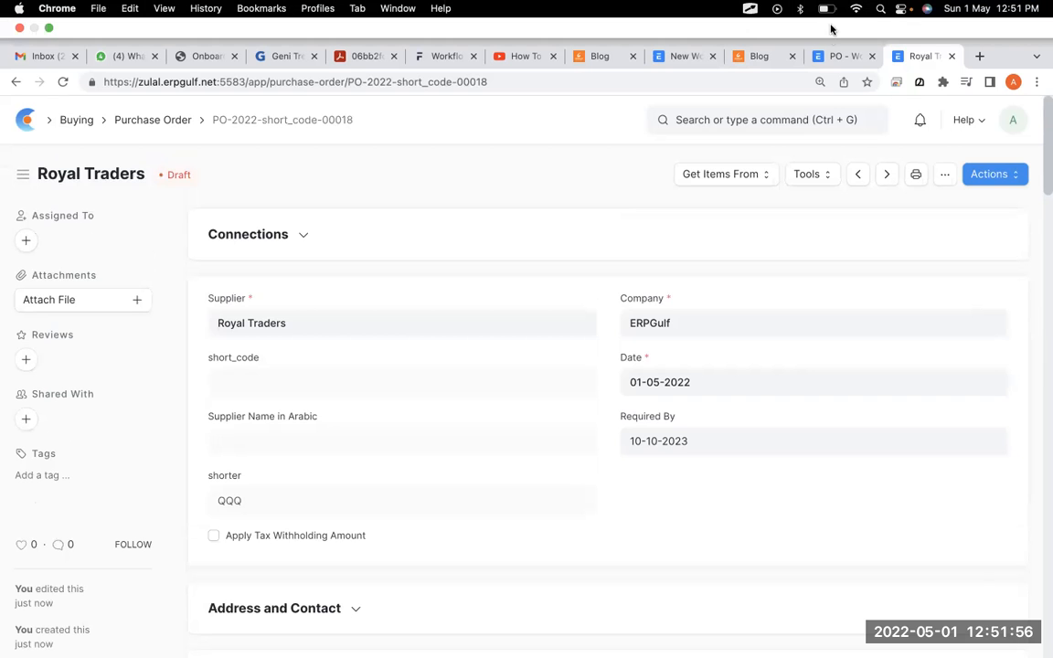
left_click(825, 58)
scroll(724, 416, "down", 10)
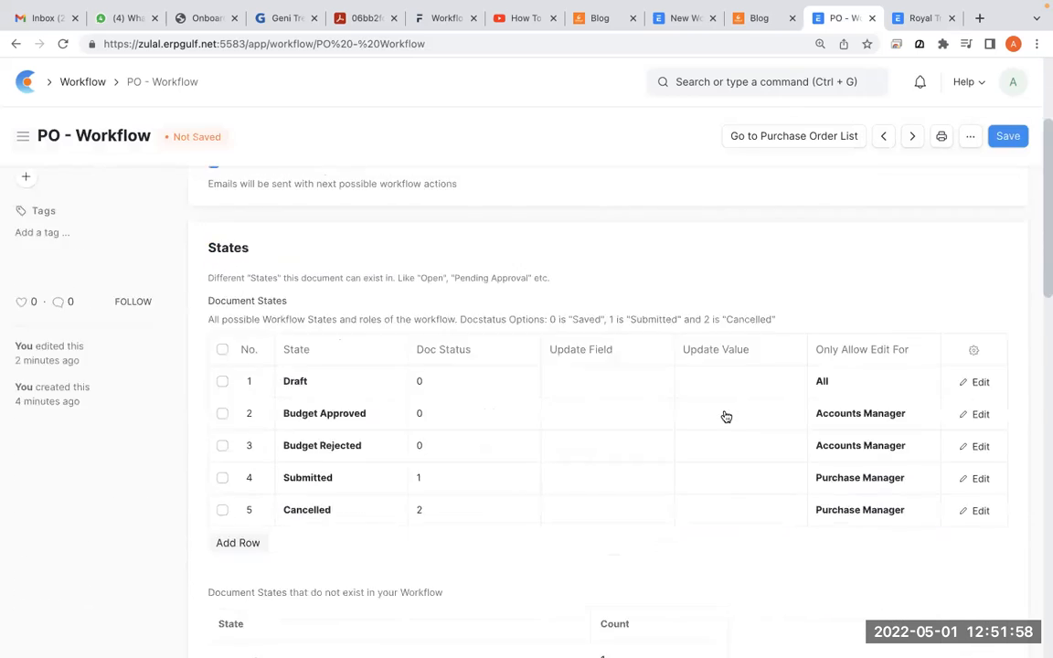
scroll(725, 416, "up", 5)
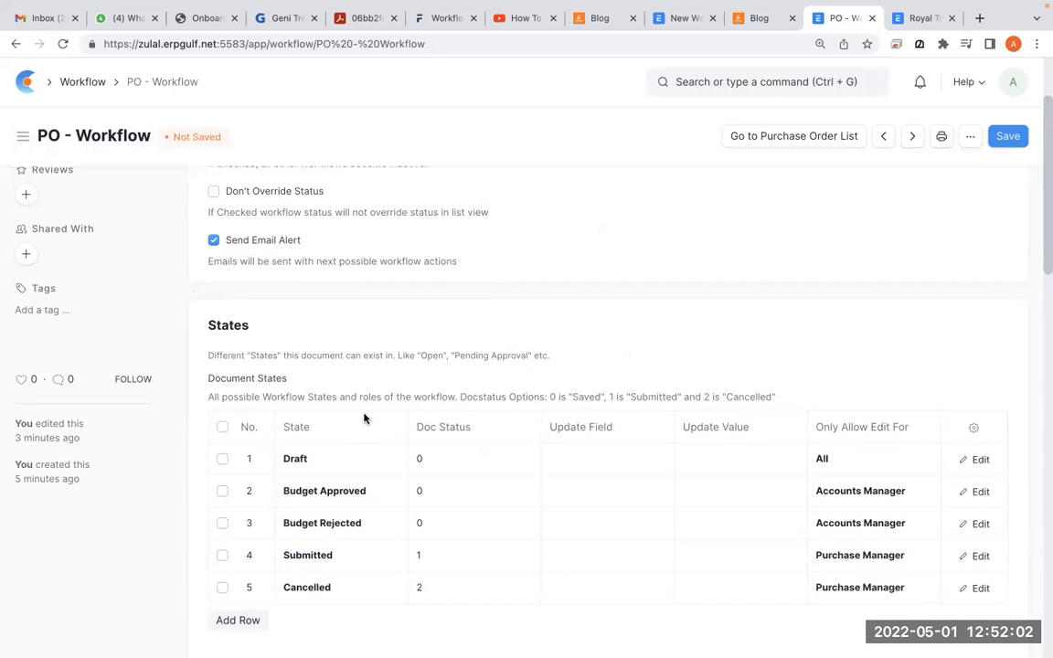
key("alt+Tab")
mouse_move(309, 425)
left_mouse_down()
mouse_move(289, 421)
mouse_move(310, 525)
mouse_move(324, 543)
mouse_move(275, 538)
mouse_move(332, 564)
mouse_move(334, 537)
mouse_move(287, 601)
mouse_move(320, 559)
left_mouse_up()
key("Escape")
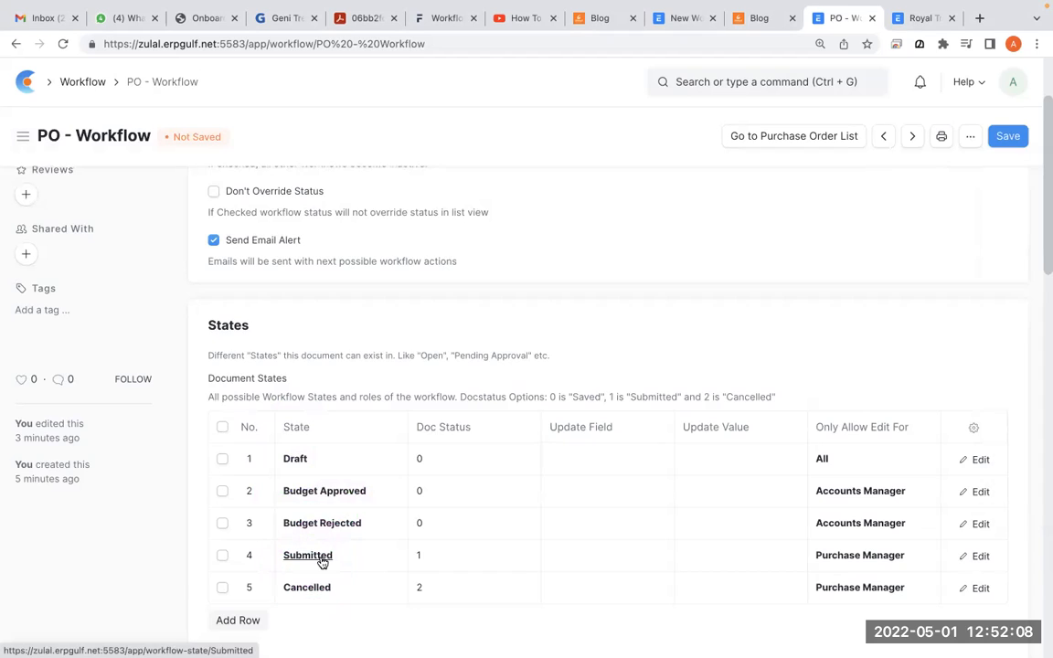
Step: Review the Transition Rules table of the PO - Workflow, tracing the actions defined for each state
scroll(322, 562, "down", 8)
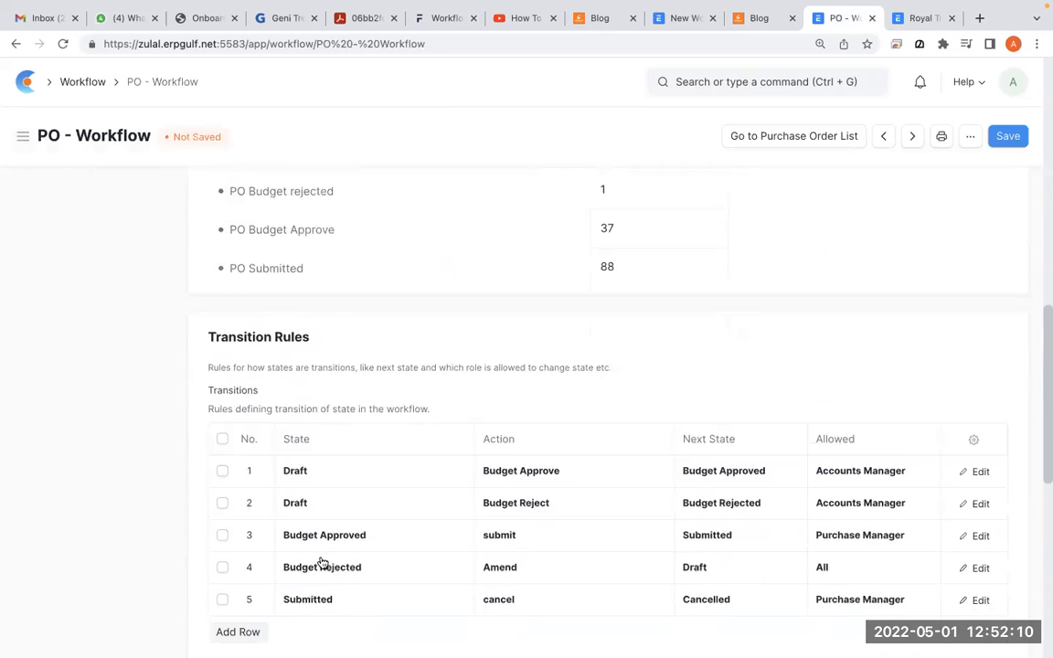
scroll(322, 562, "down", 1)
key("alt+Tab")
mouse_move(551, 381)
left_mouse_down()
mouse_move(572, 374)
mouse_move(525, 359)
left_mouse_up()
mouse_move(507, 423)
left_mouse_down()
mouse_move(463, 470)
mouse_move(470, 500)
mouse_move(522, 505)
mouse_move(493, 532)
left_mouse_up()
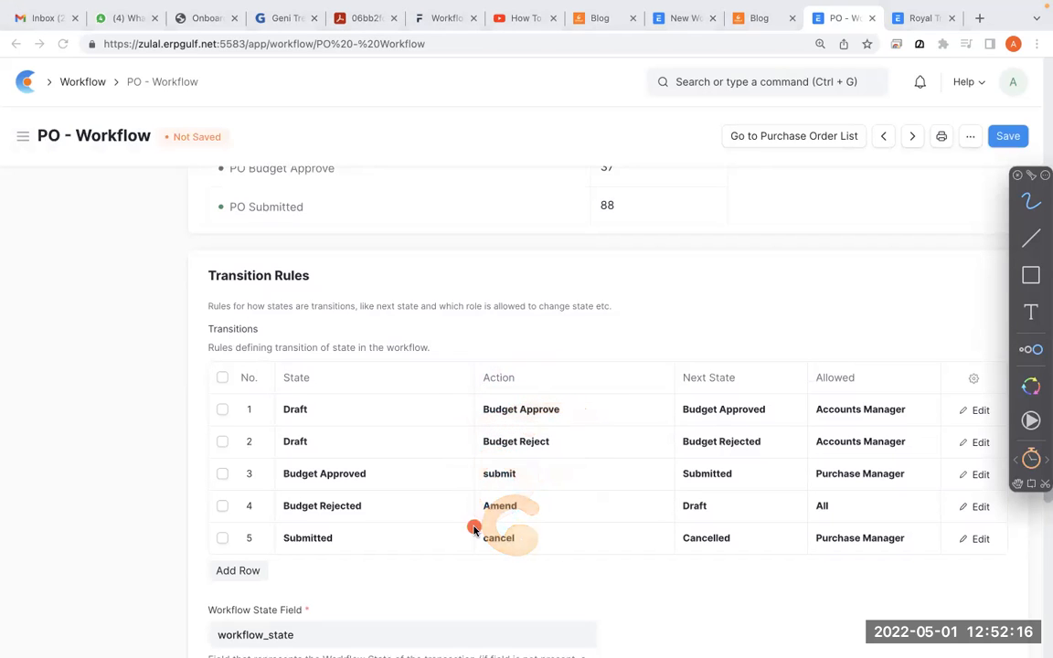
key("Escape")
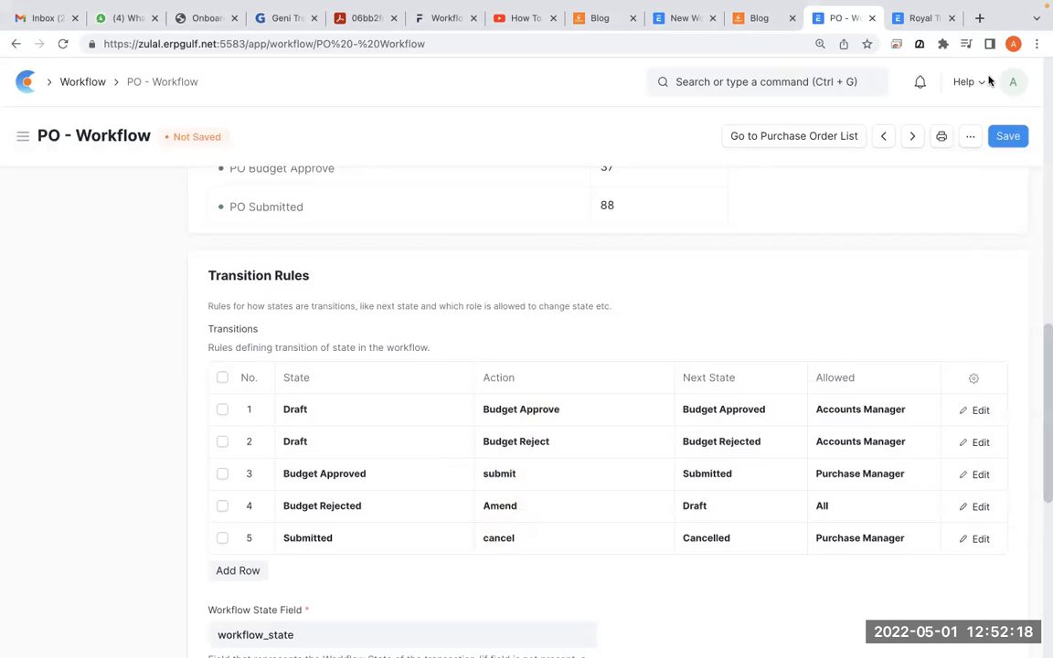
Step: Check which workflow actions are offered for the draft Royal Traders purchase order
left_click(925, 22)
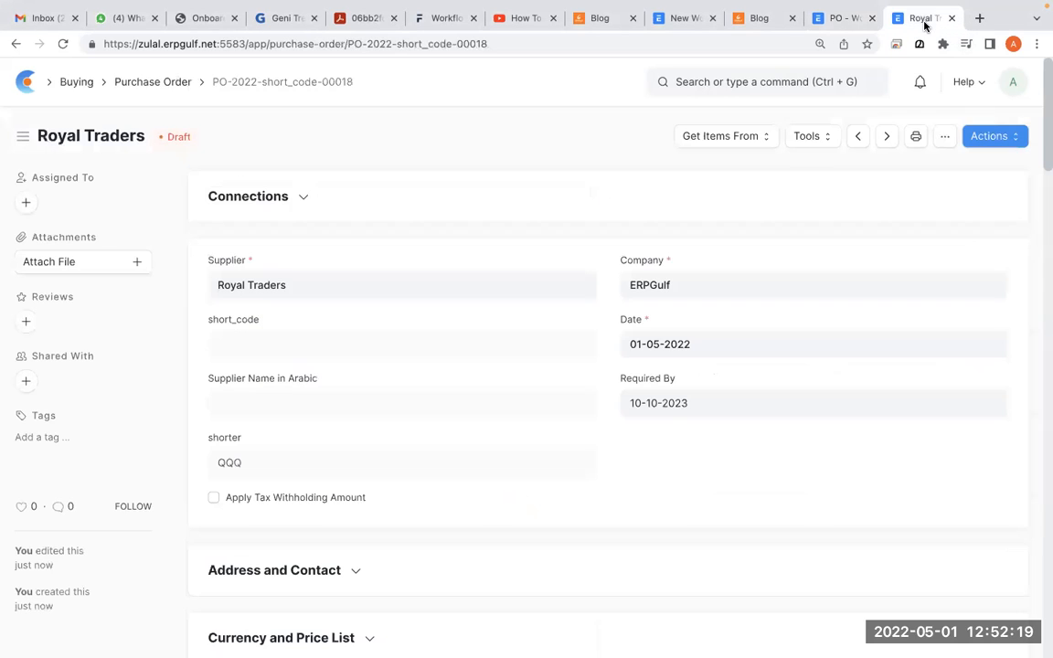
left_click(983, 144)
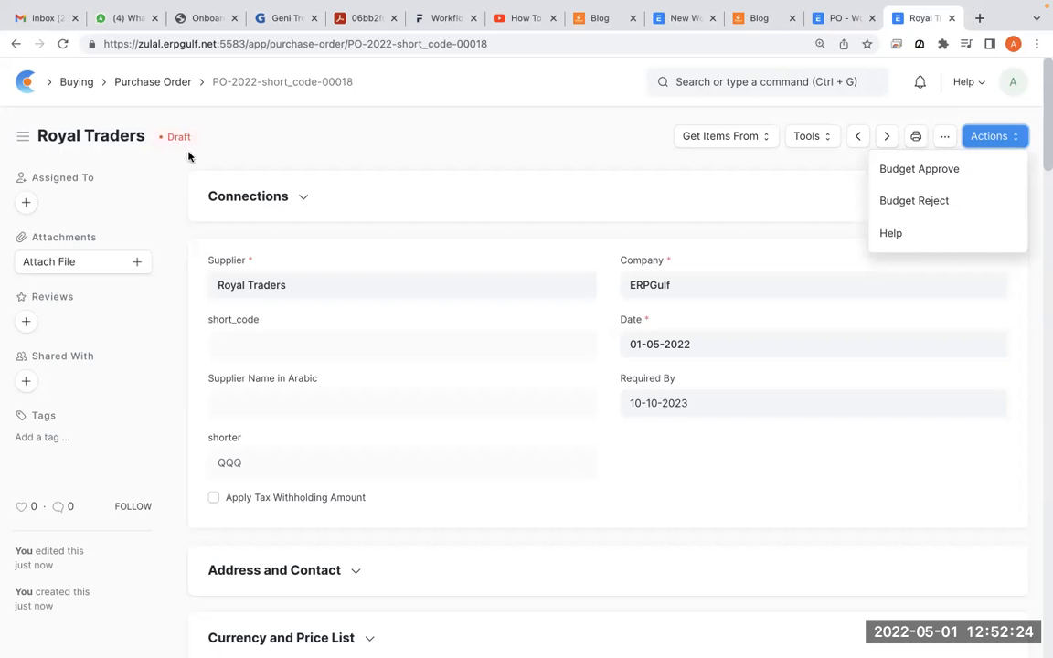
key("alt+Tab")
mouse_move(203, 120)
left_mouse_down()
mouse_move(155, 112)
mouse_move(227, 129)
mouse_move(117, 133)
left_mouse_up()
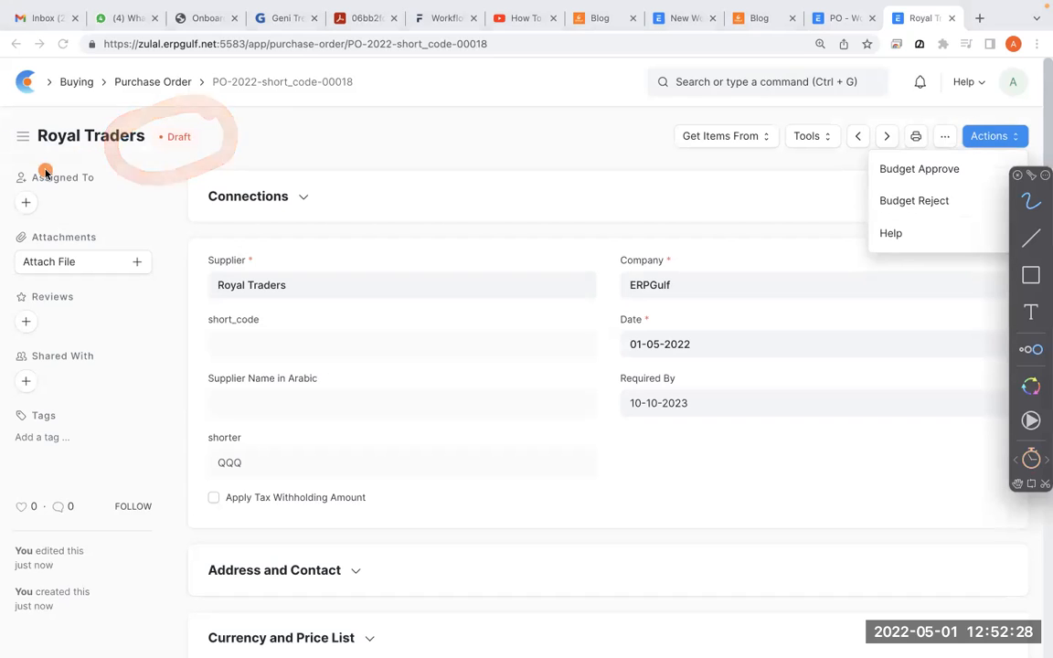
mouse_move(967, 145)
left_mouse_down()
mouse_move(900, 139)
mouse_move(965, 159)
mouse_move(905, 228)
mouse_move(955, 189)
left_mouse_up()
left_click(721, 159)
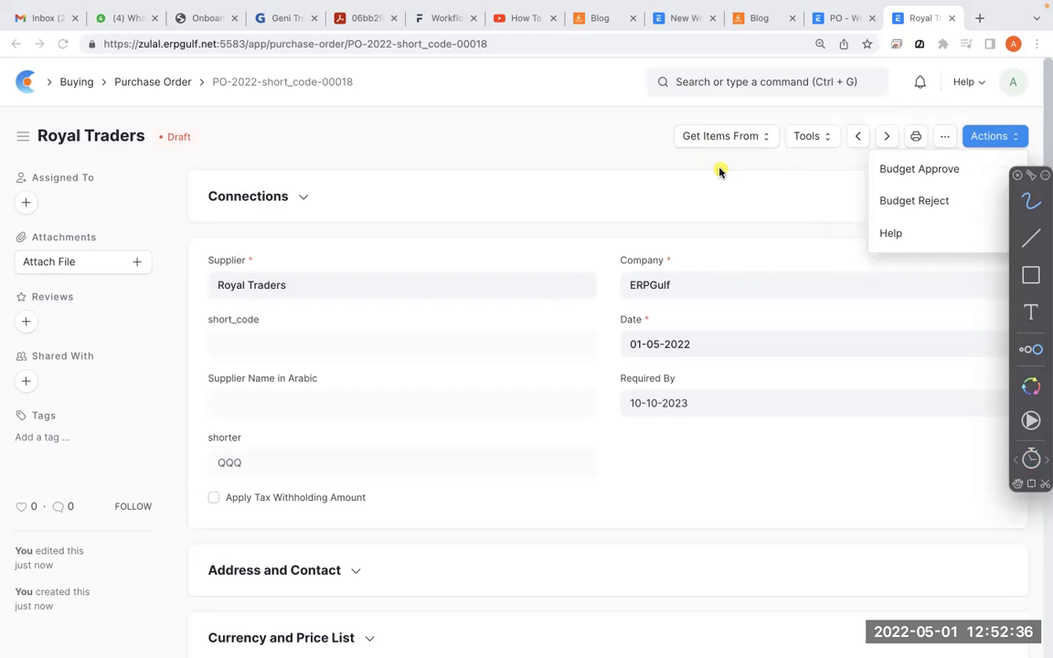
key("Escape")
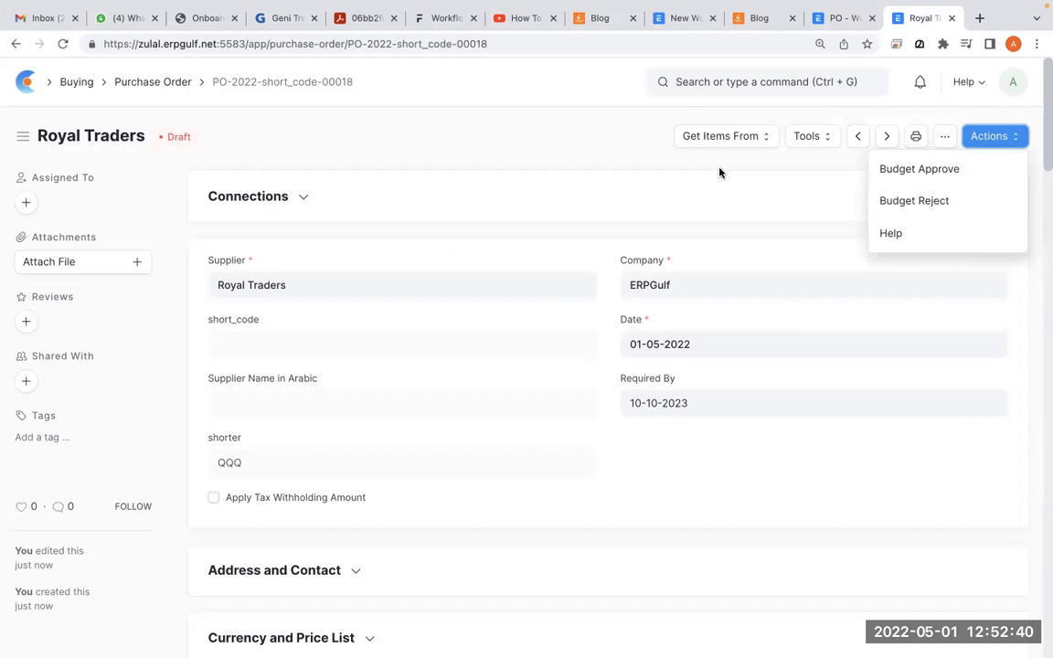
left_click(719, 172)
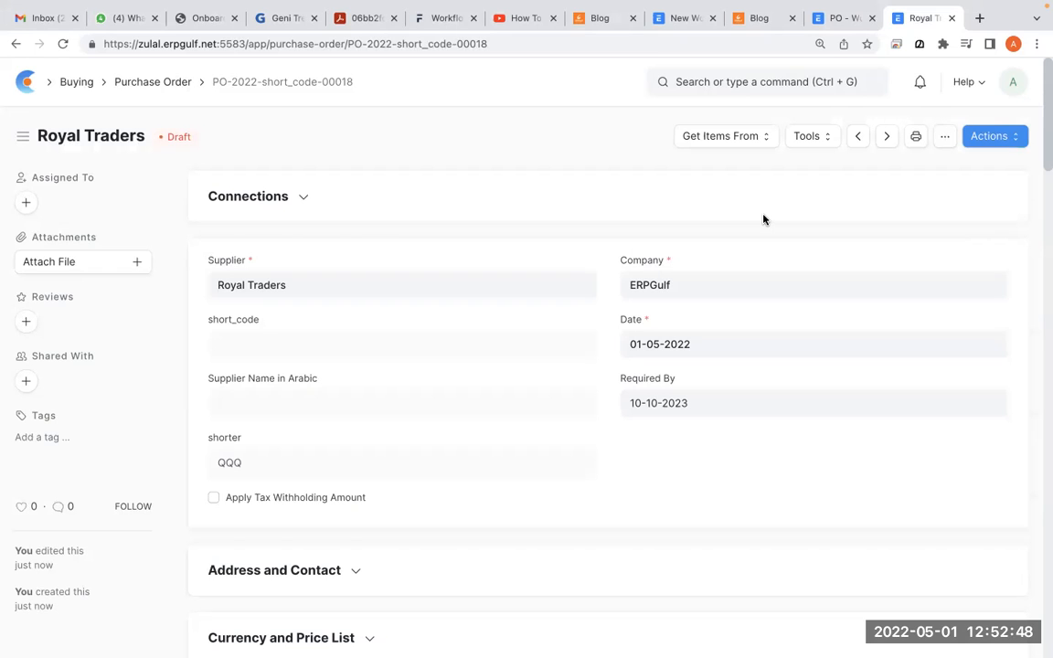
Step: Apply the Budget Approve action to the Royal Traders purchase order and reload the page to check its status
left_click(992, 139)
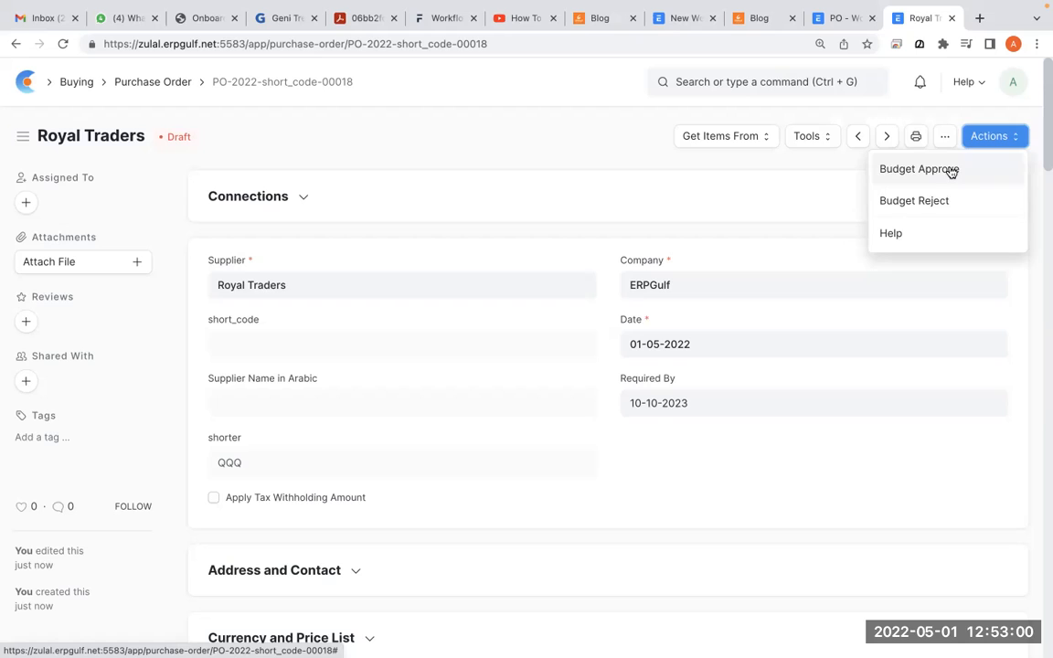
left_click(951, 170)
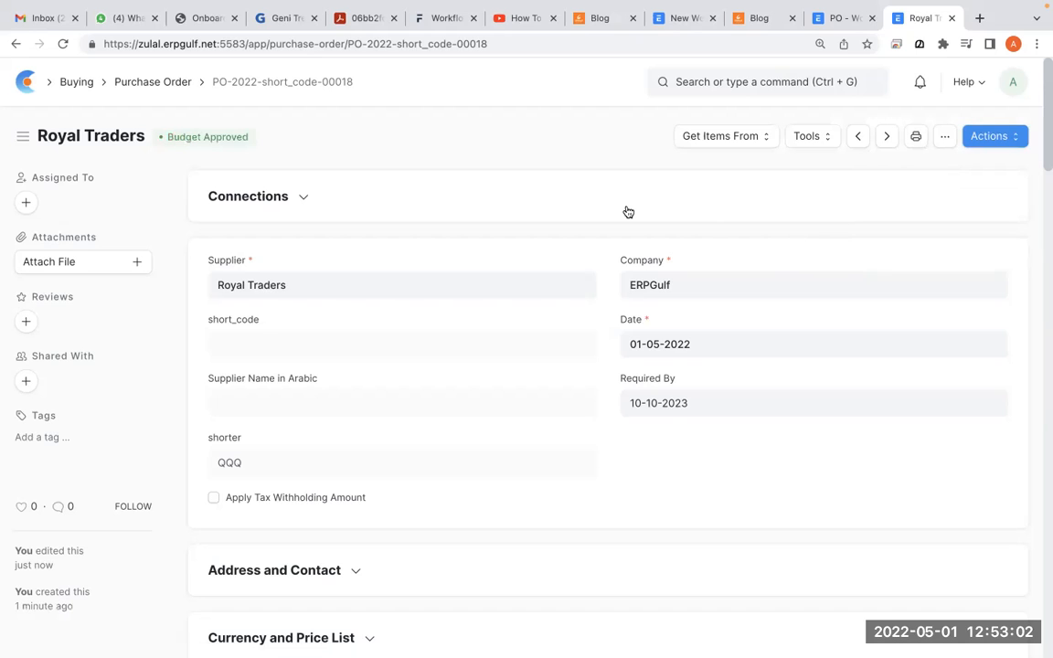
left_click(62, 43)
key("alt+Tab")
mouse_move(241, 121)
left_mouse_down()
mouse_move(133, 151)
mouse_move(243, 110)
mouse_move(146, 114)
left_mouse_up()
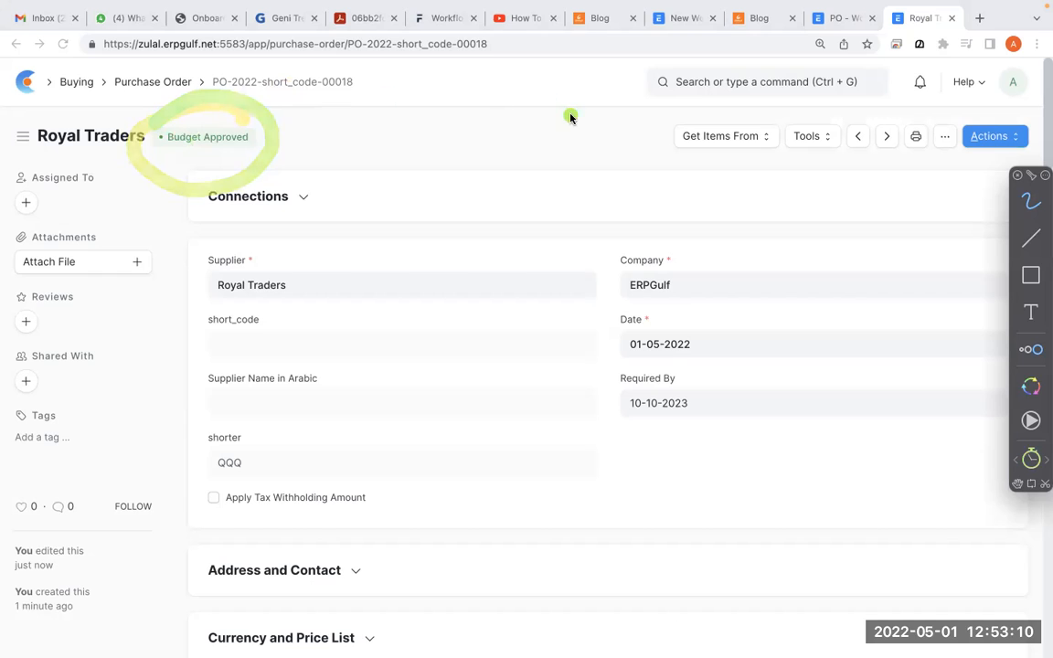
key("Escape")
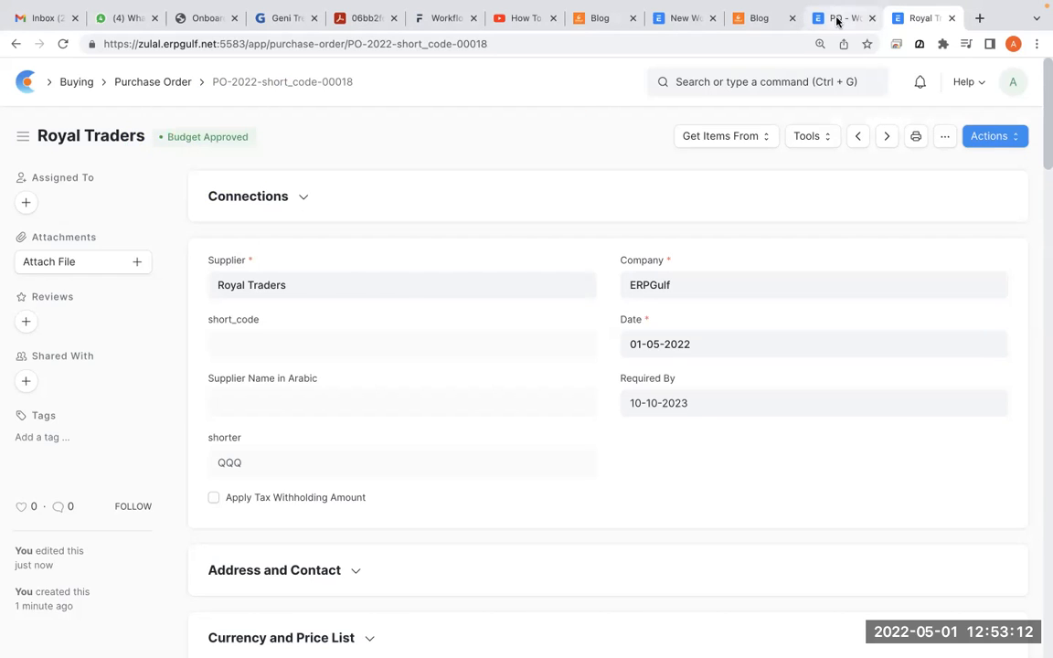
Step: Compare the PO - Workflow's document states with the Royal Traders order's status and its available workflow actions
left_click(838, 18)
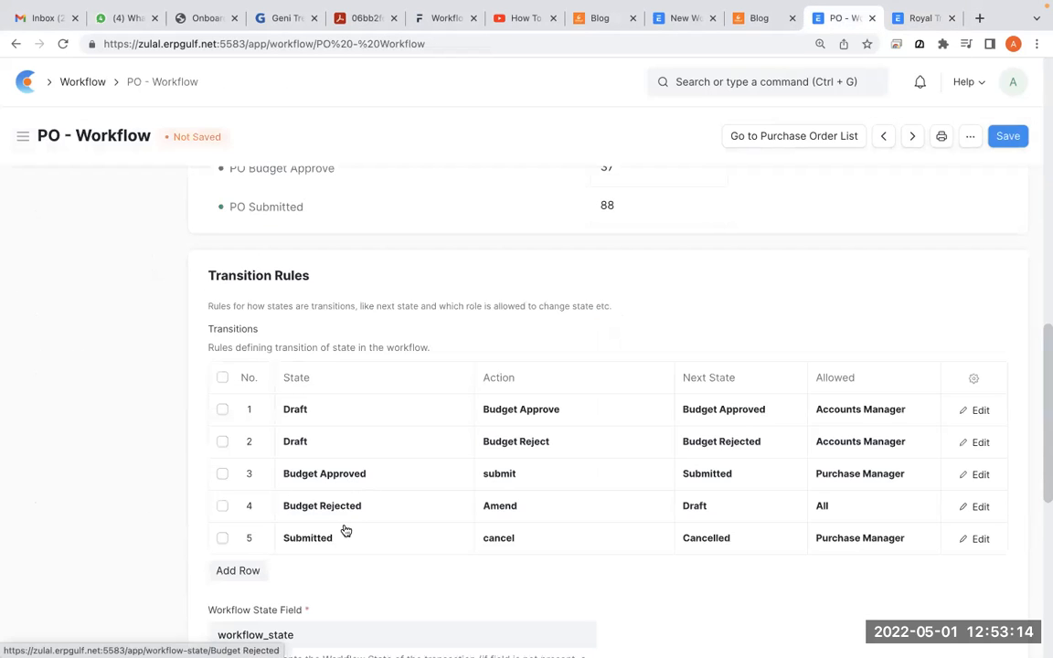
scroll(575, 394, "up", 10)
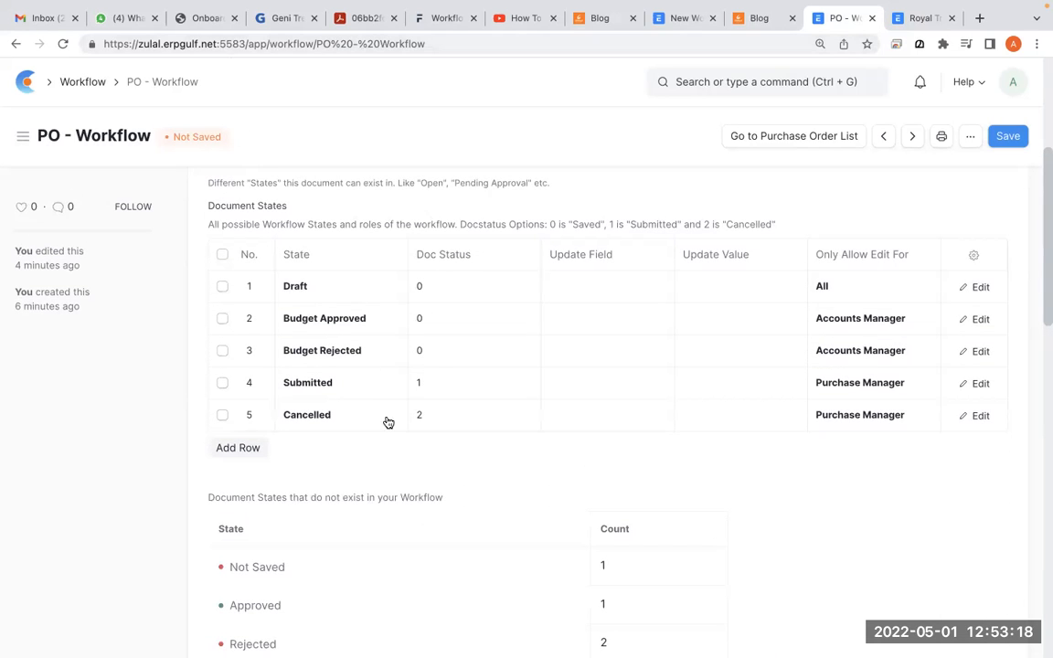
left_click(922, 19)
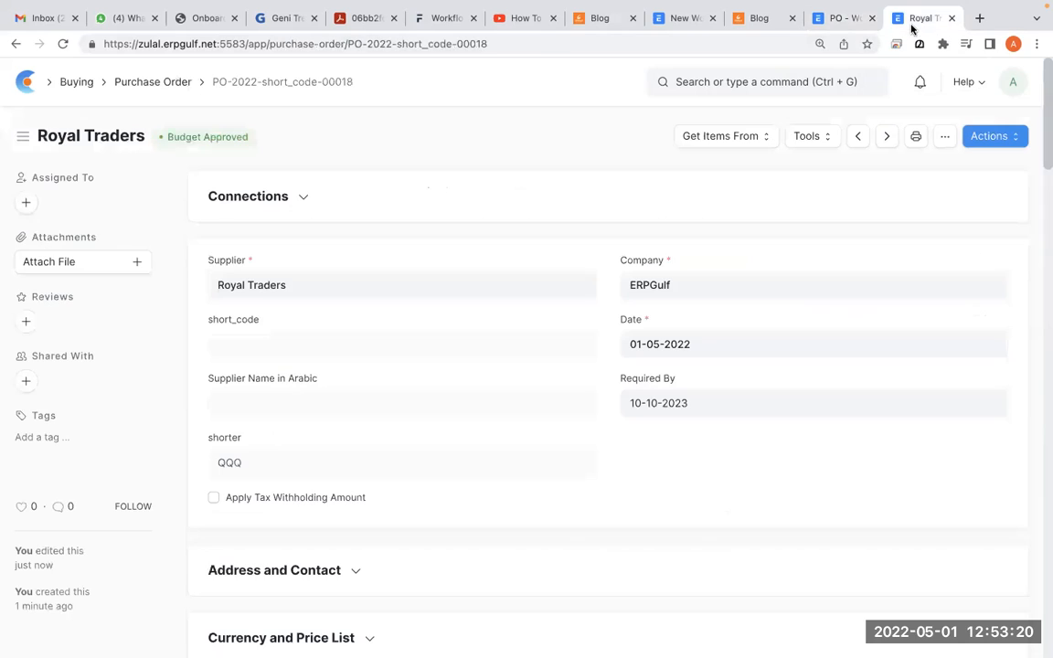
key("alt+Tab")
mouse_move(220, 111)
left_mouse_down()
mouse_move(209, 102)
mouse_move(190, 178)
mouse_move(284, 126)
mouse_move(197, 108)
left_mouse_up()
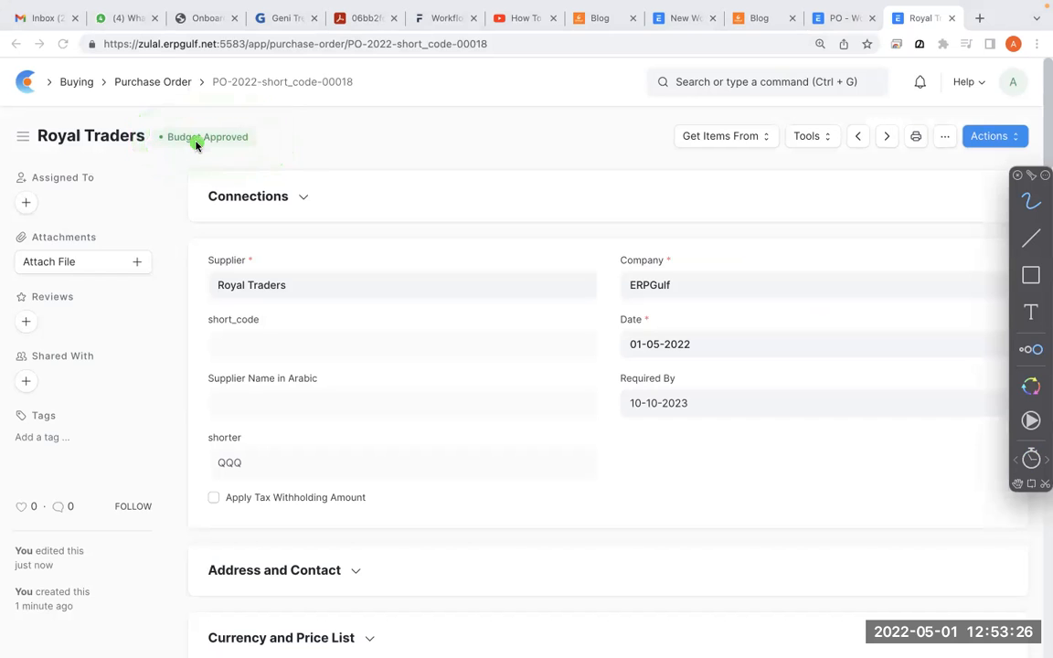
key("Escape")
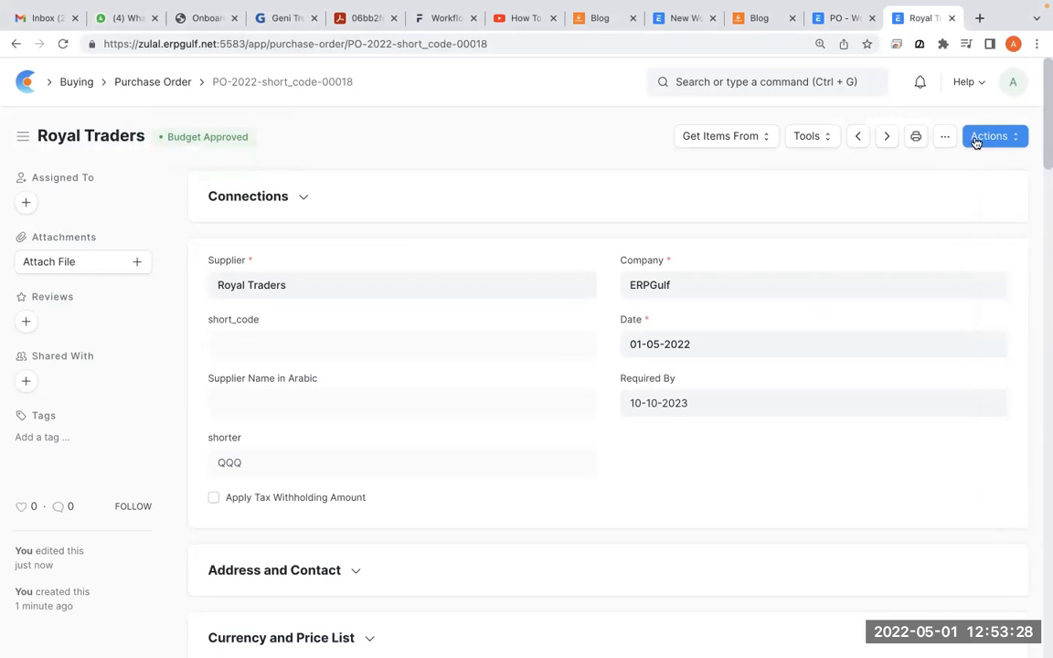
left_click(985, 137)
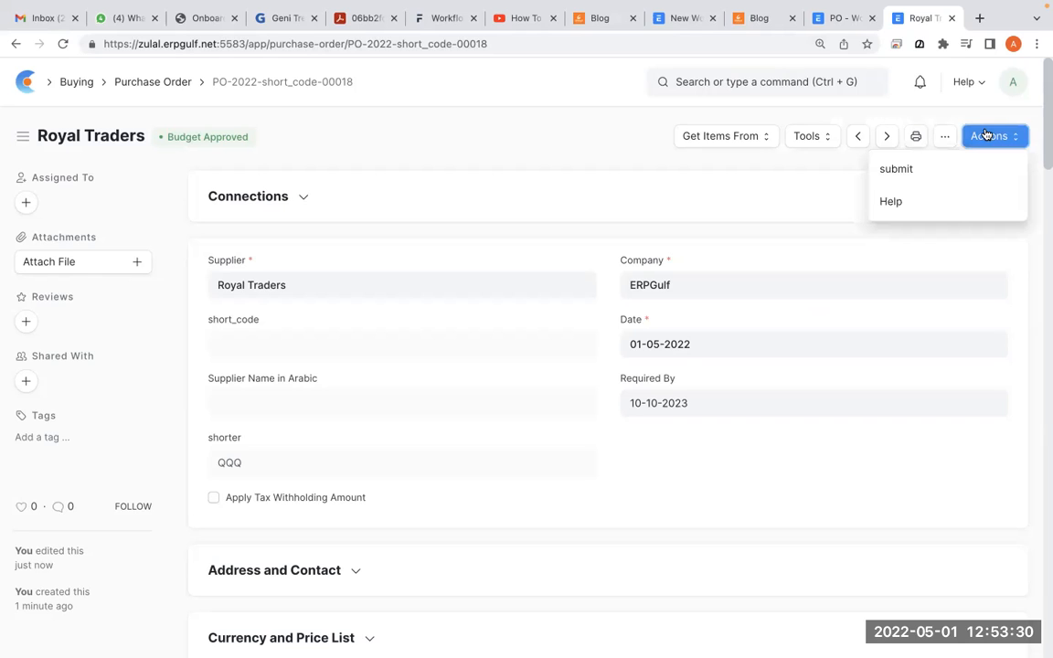
left_click(359, 140)
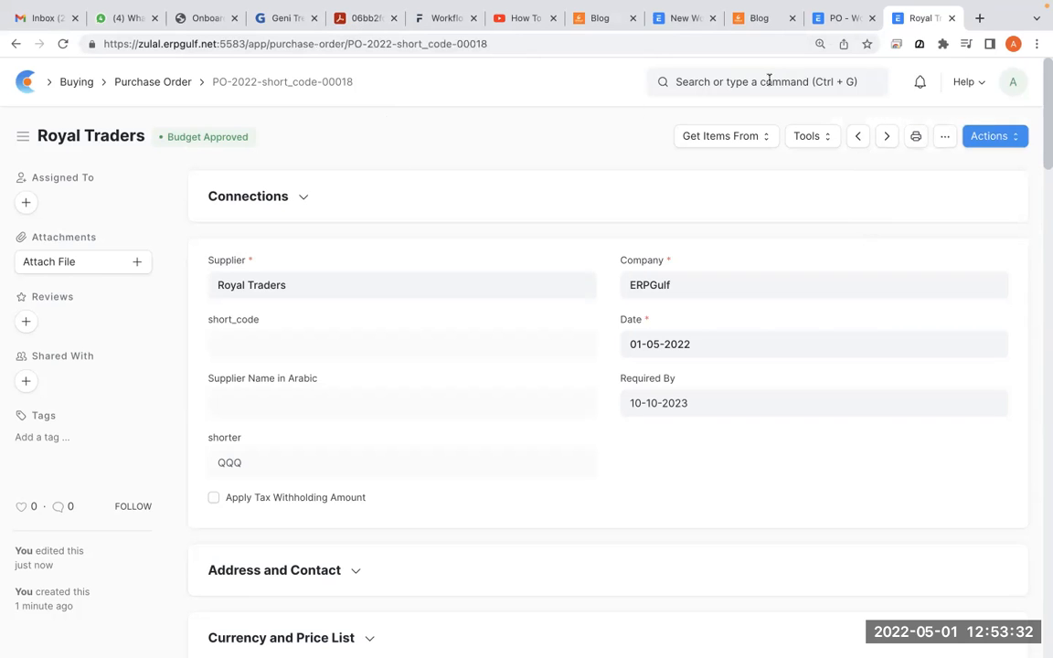
Step: Examine the transition rule for the Budget Approved state in the PO - Workflow, including its action, next state and allowed role
left_click(842, 20)
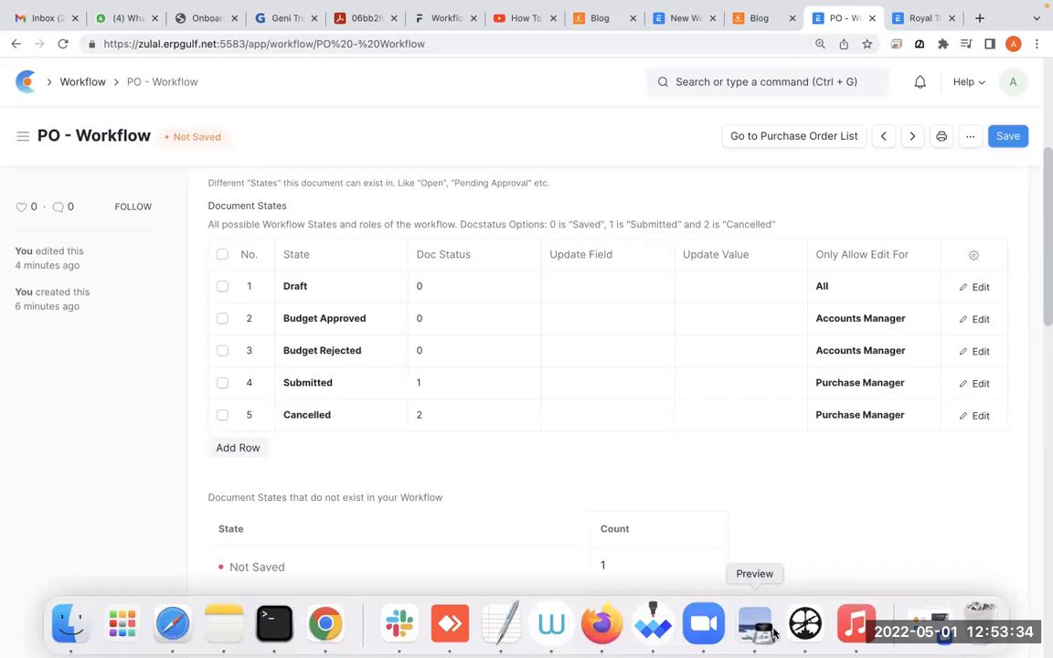
scroll(752, 522, "down", 10)
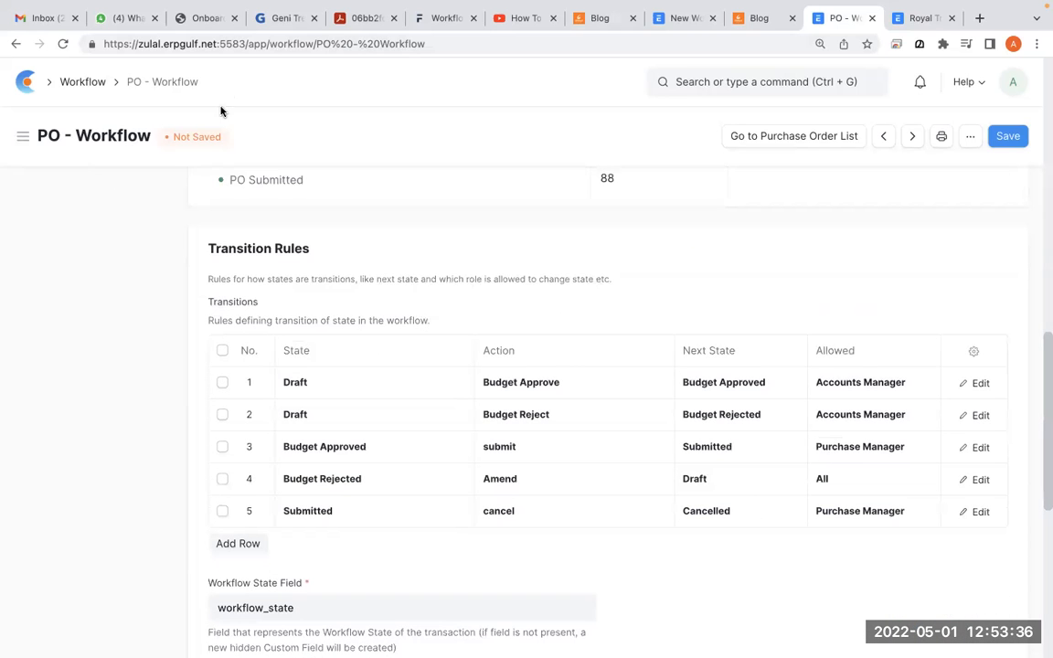
key("ctrl+shift+a")
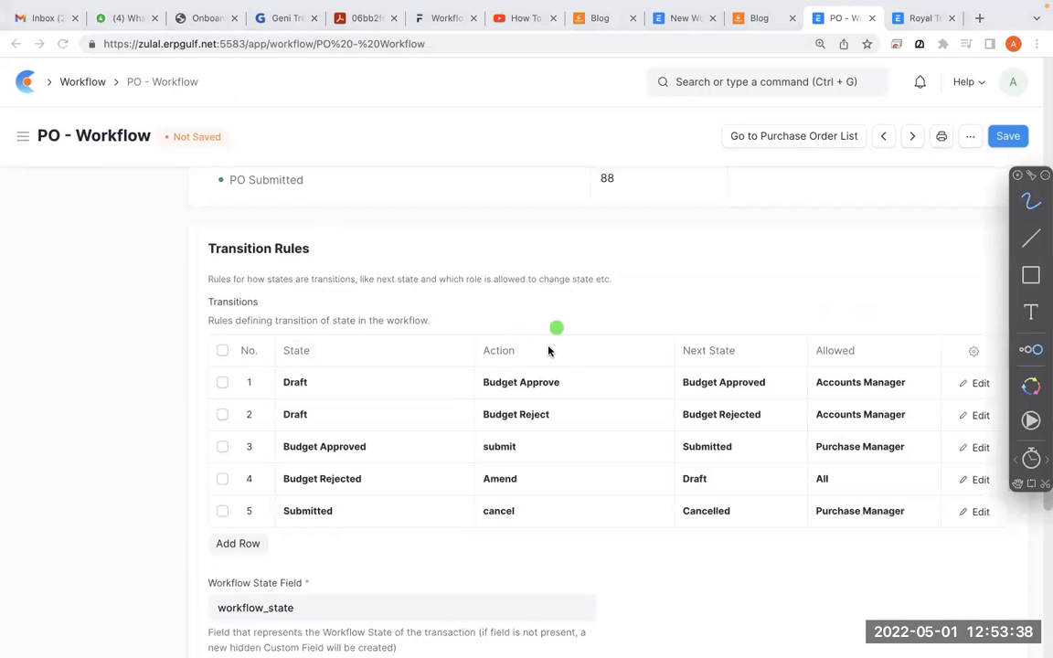
left_click_drag(409, 457, 768, 445)
mouse_move(918, 437)
left_mouse_down()
mouse_move(777, 426)
mouse_move(786, 419)
left_mouse_up()
key("Escape")
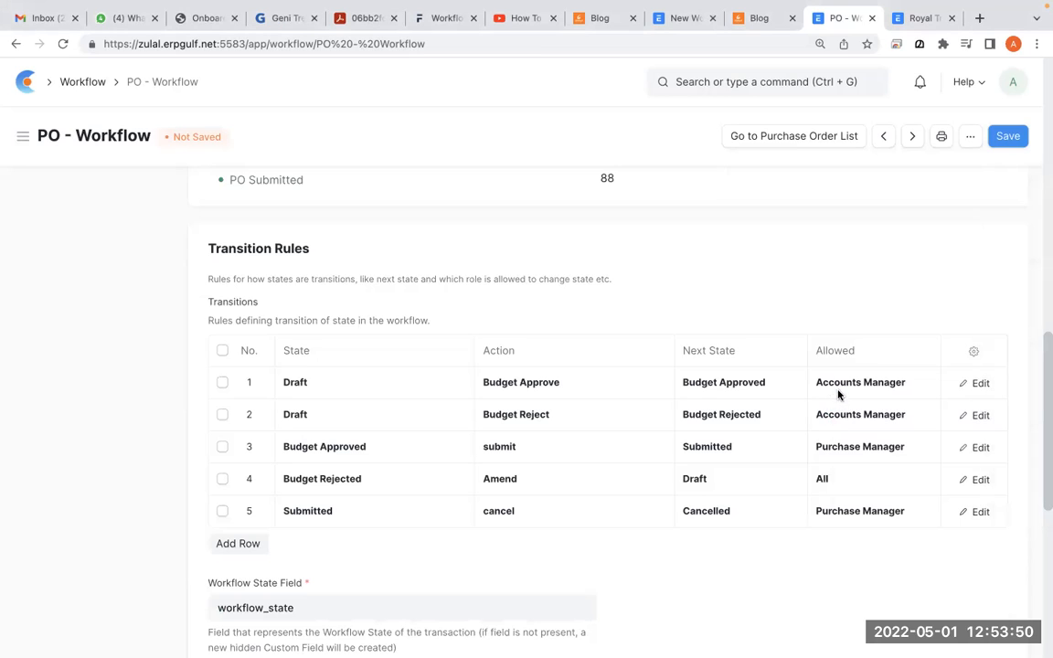
right_click(838, 394)
key("Escape")
Step: Check the submit transition in the PO - Workflow and apply the submit action to the Royal Traders purchase order
left_click(914, 20)
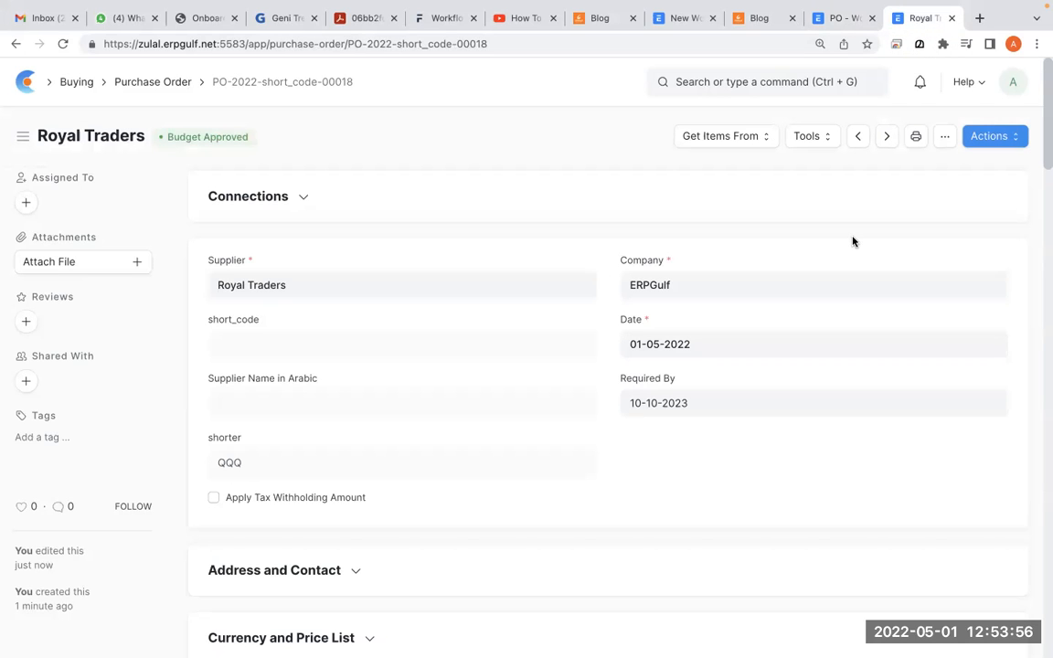
left_click(996, 144)
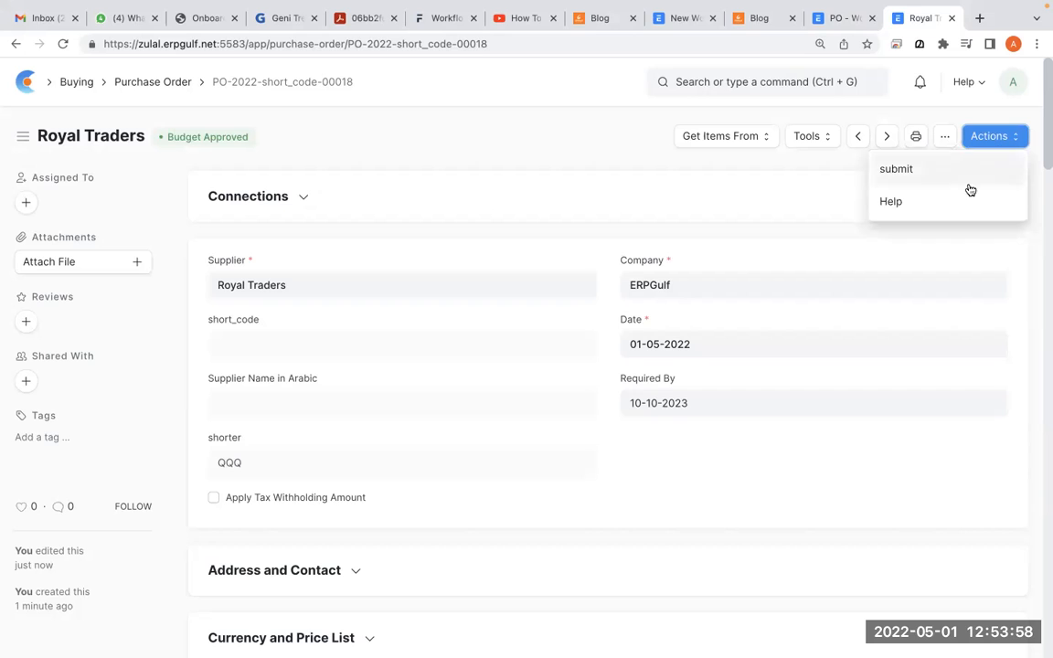
left_click(839, 20)
scroll(621, 494, "down", 1)
right_click(622, 417)
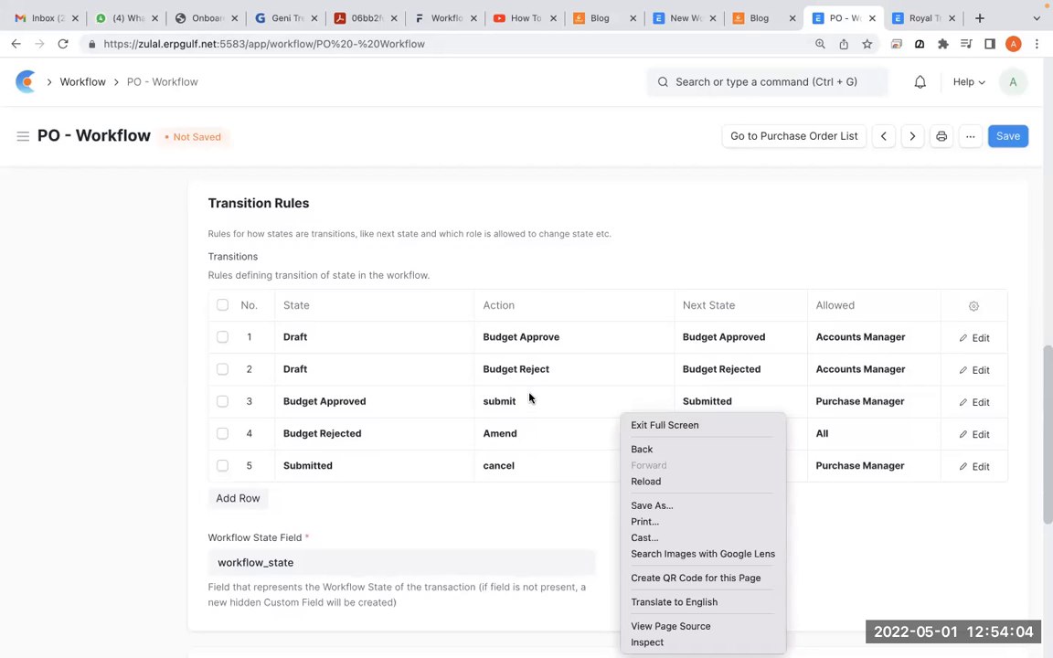
left_click(919, 18)
left_click(918, 18)
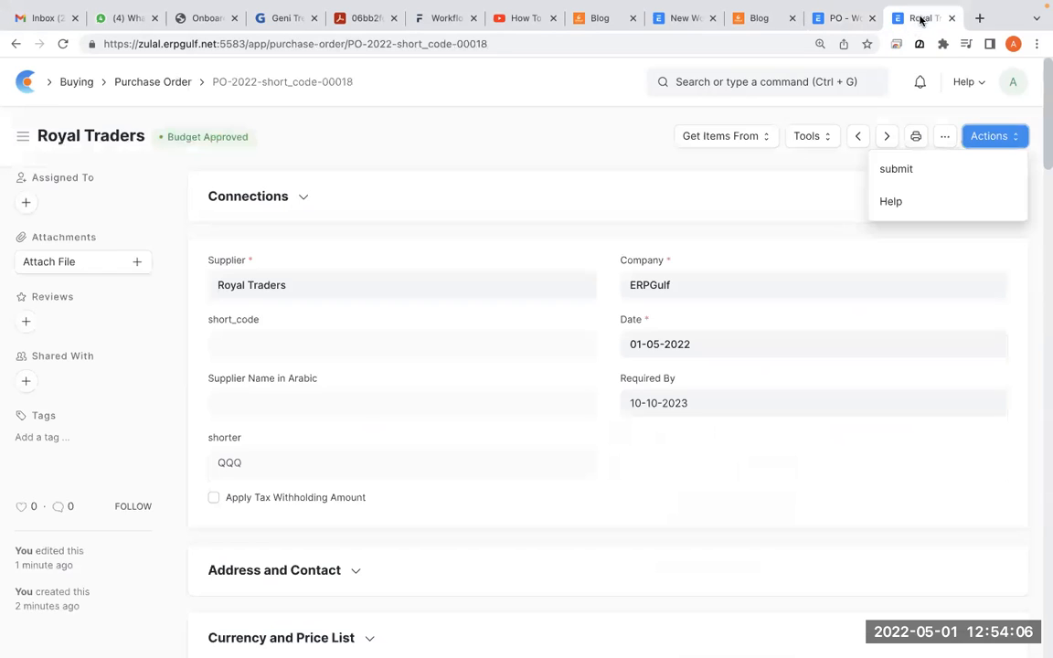
left_click(949, 168)
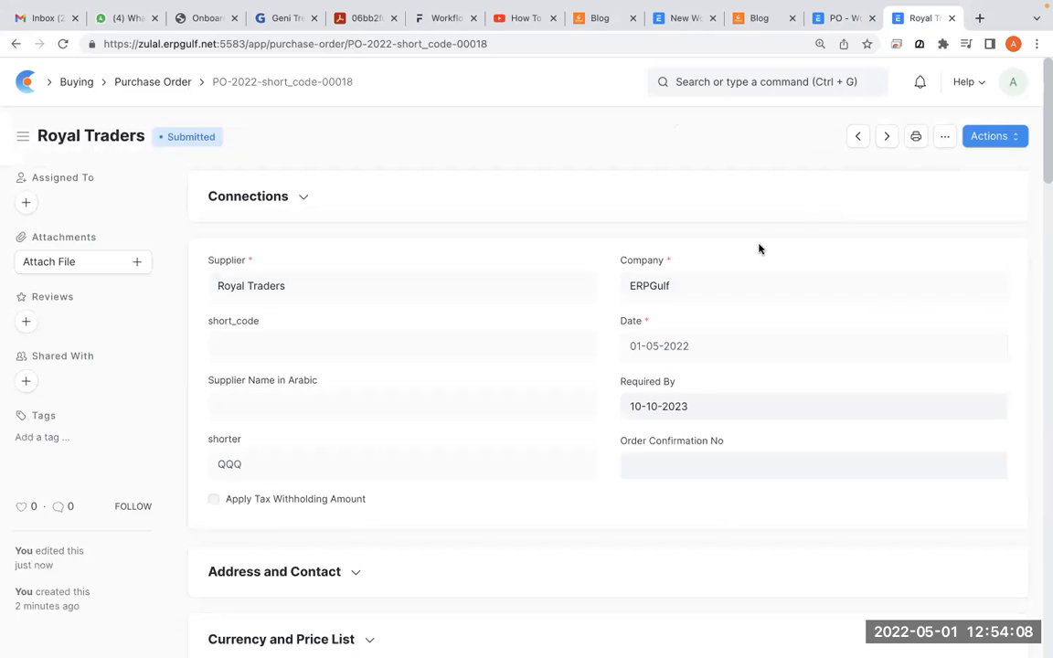
key("alt+Tab")
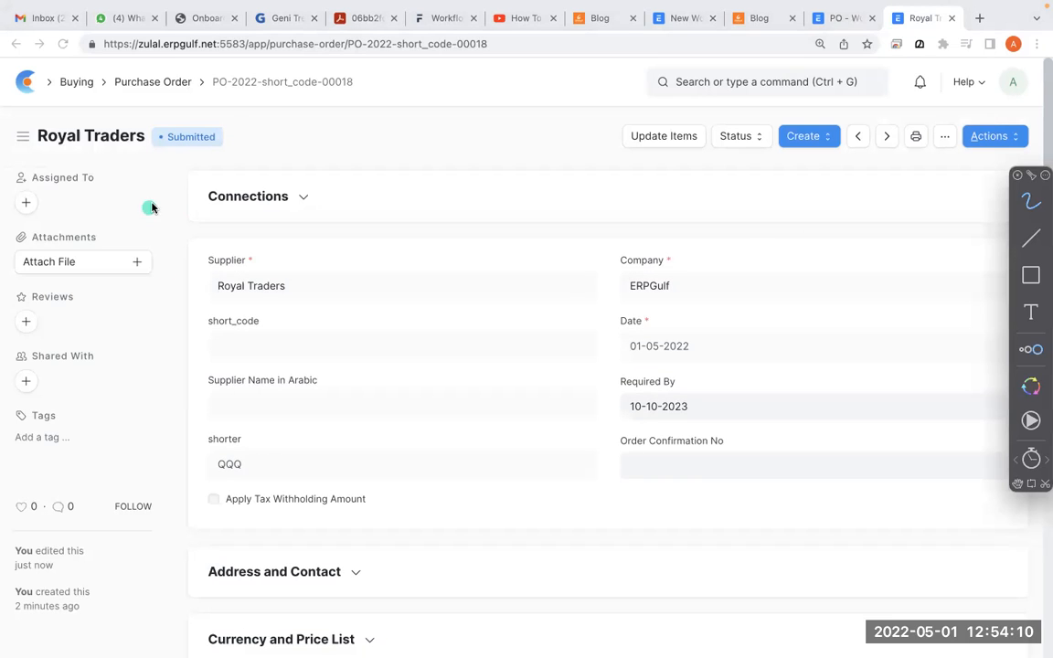
mouse_move(239, 84)
left_mouse_down()
mouse_move(122, 171)
mouse_move(85, 177)
left_mouse_up()
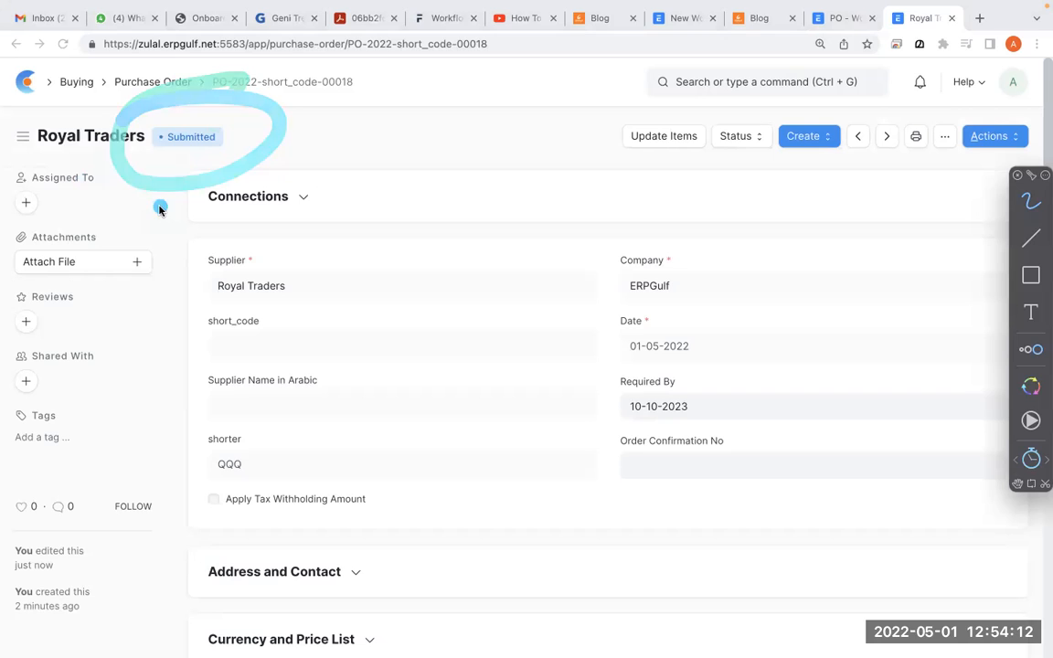
Step: Check the cancel transition for the Submitted state in the PO - Workflow and apply the cancel action to the Royal Traders purchase order
key("alt+Tab")
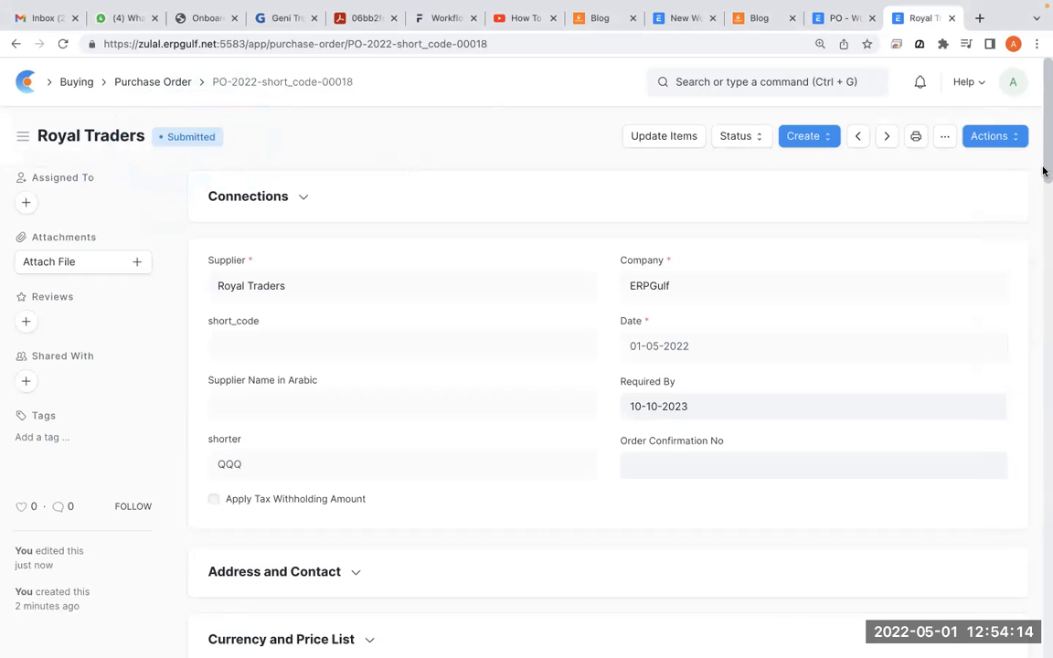
left_click(996, 139)
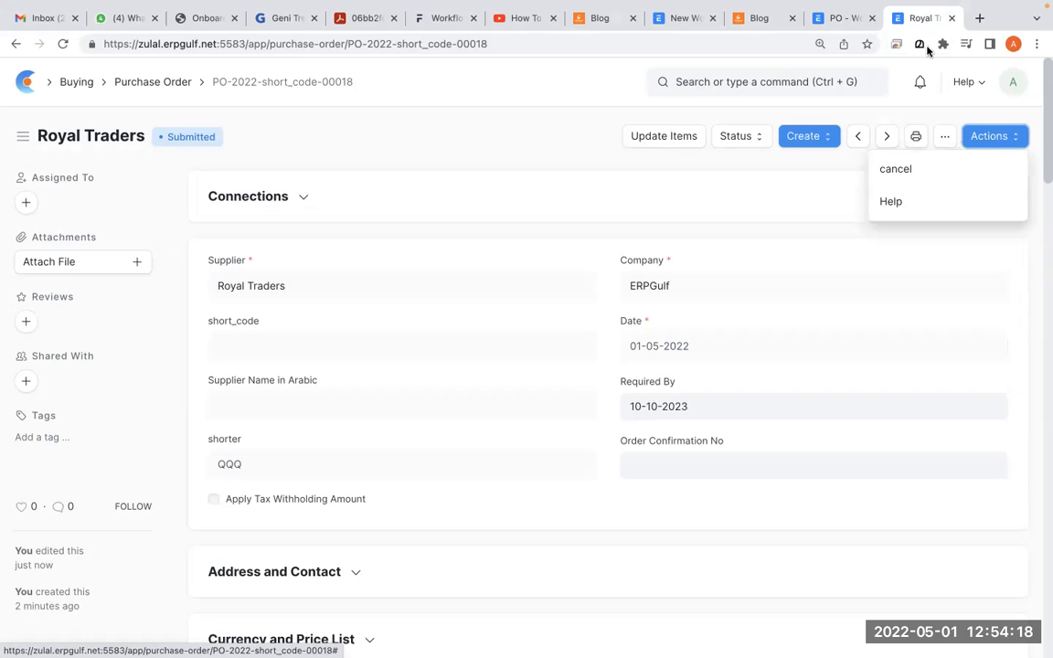
left_click(827, 20)
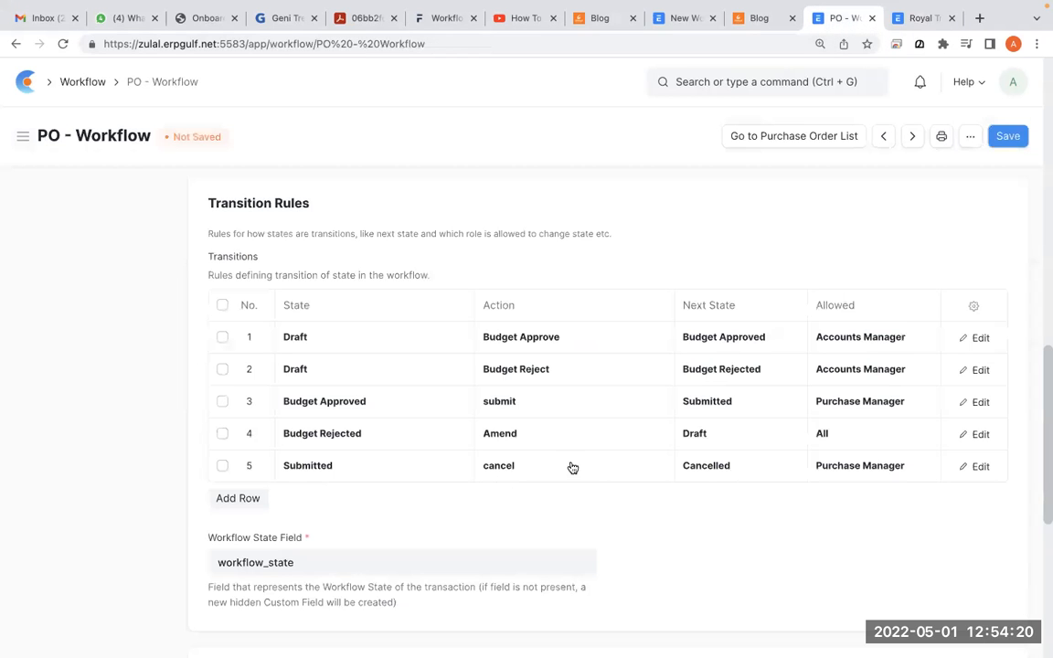
scroll(466, 503, "up", 8)
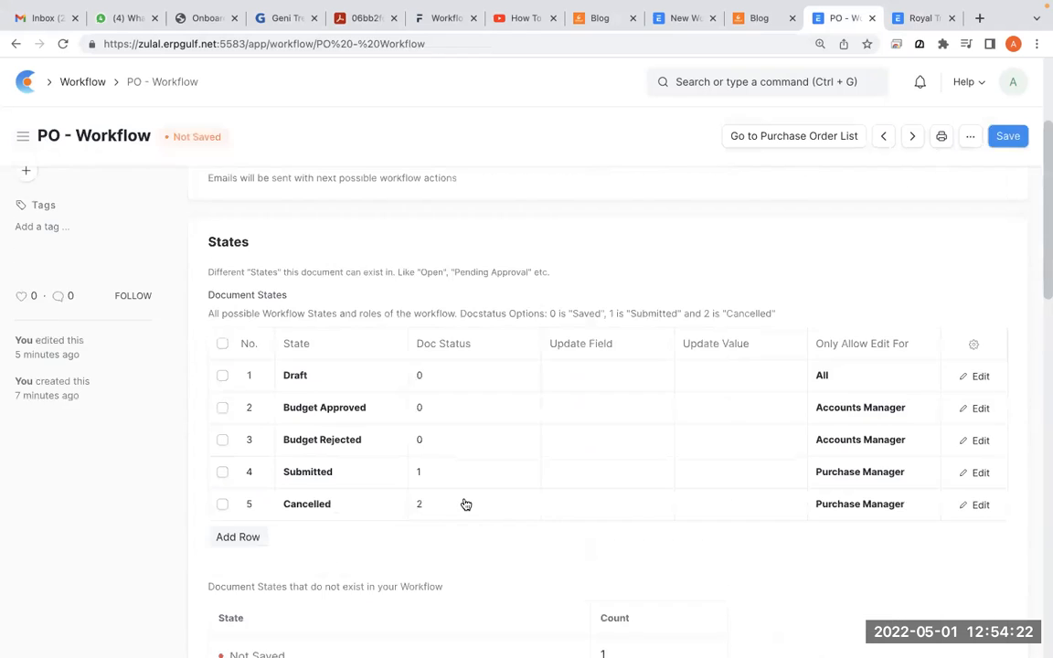
scroll(465, 505, "up", 1)
scroll(362, 489, "down", 8)
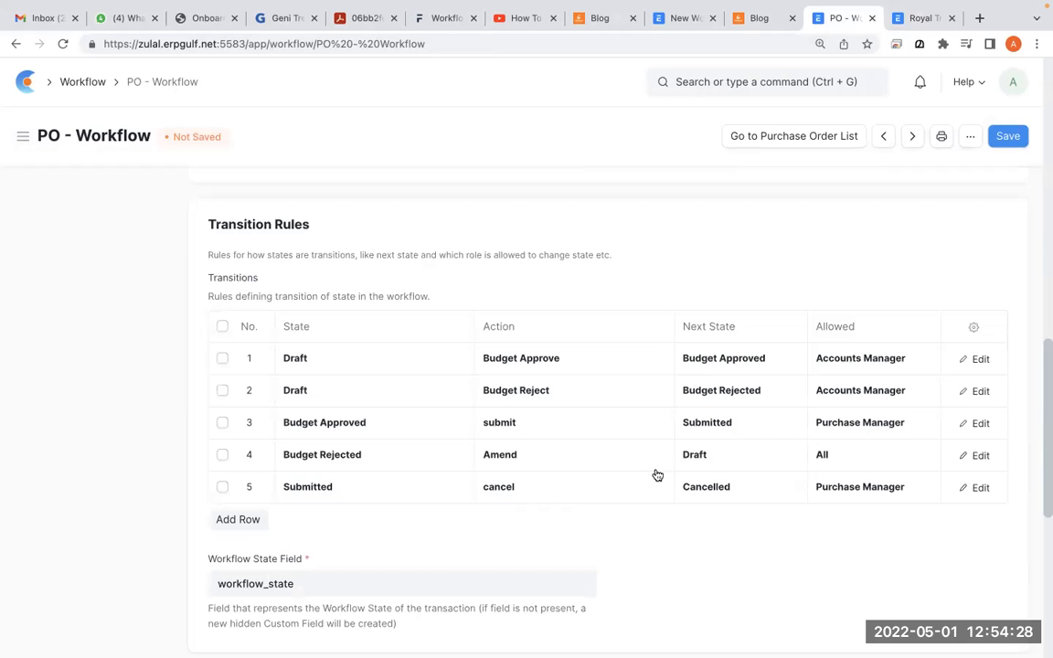
mouse_move(914, 5)
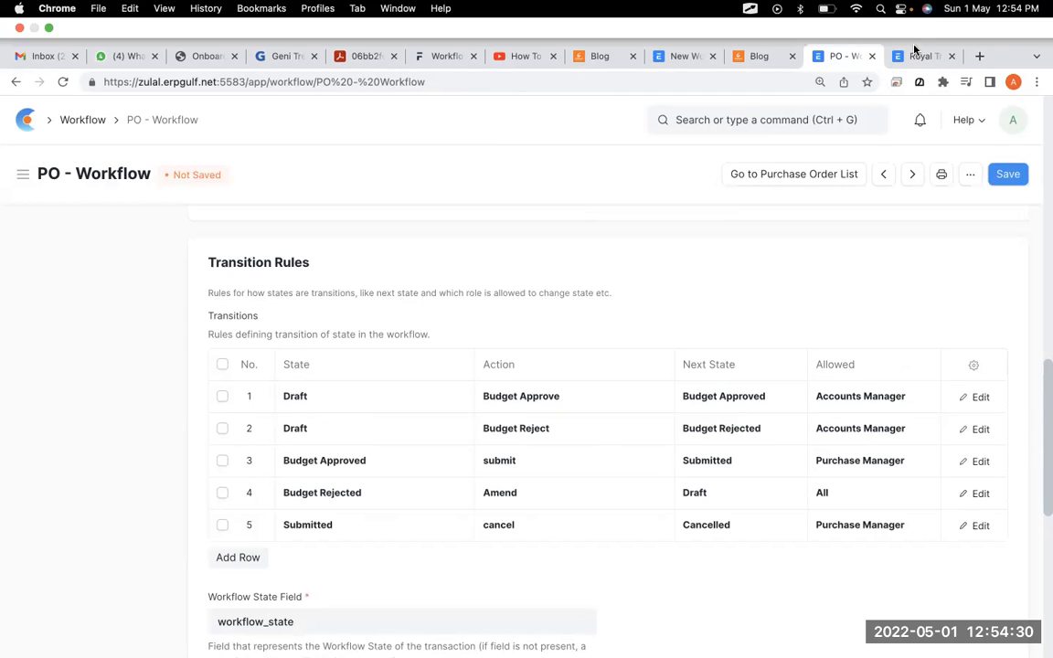
left_click(919, 54)
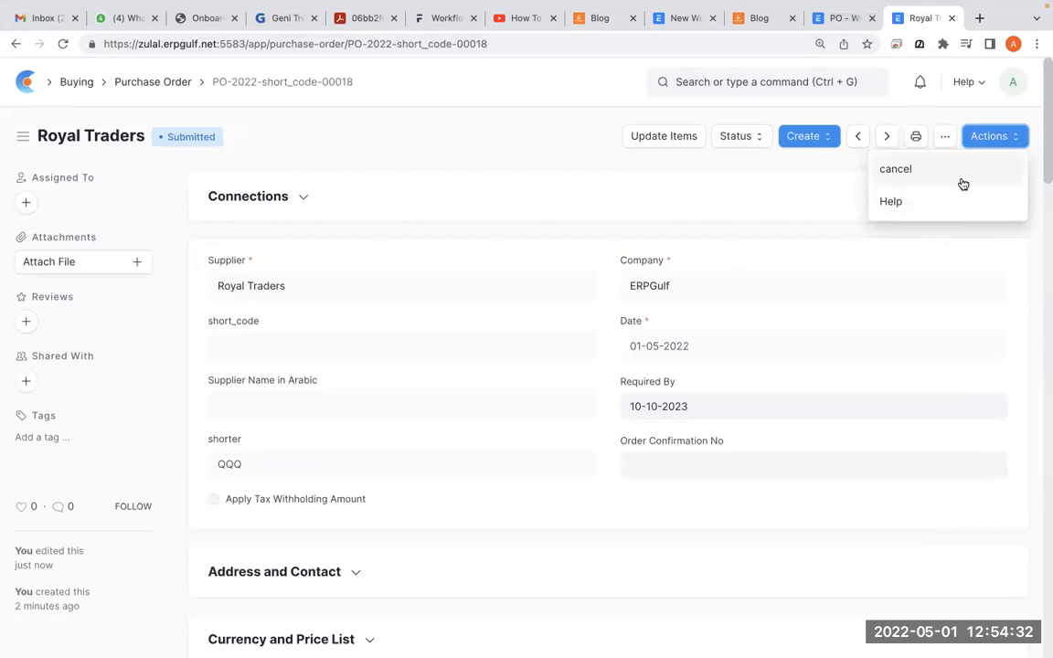
left_click(962, 182)
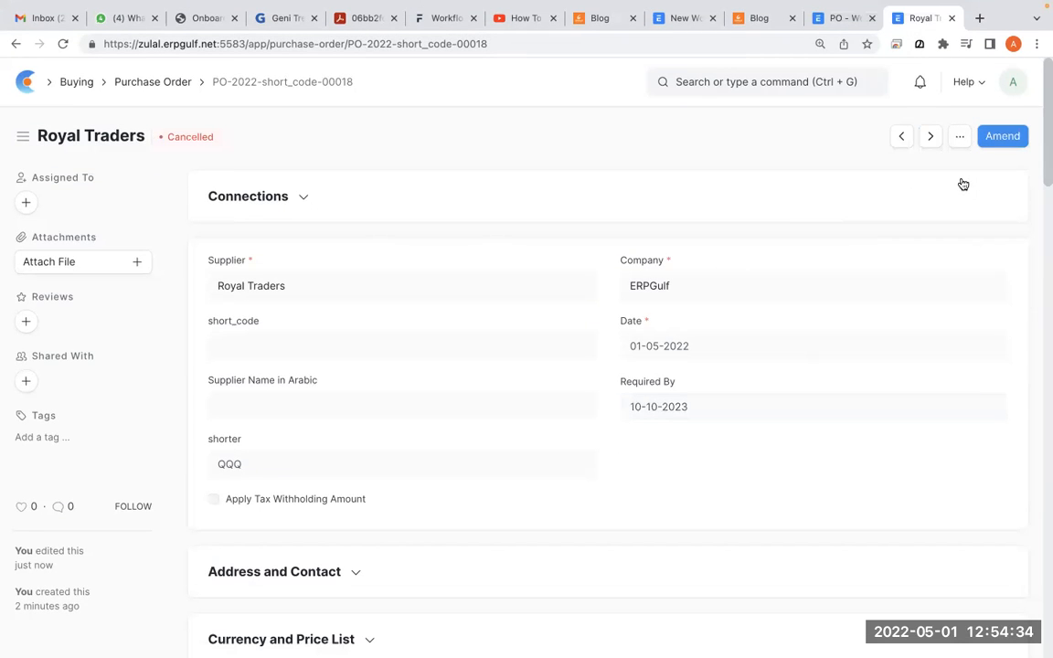
Step: Examine the PO - Workflow's transition rules and document states for any rule that applies to the Cancelled state
left_click(860, 26)
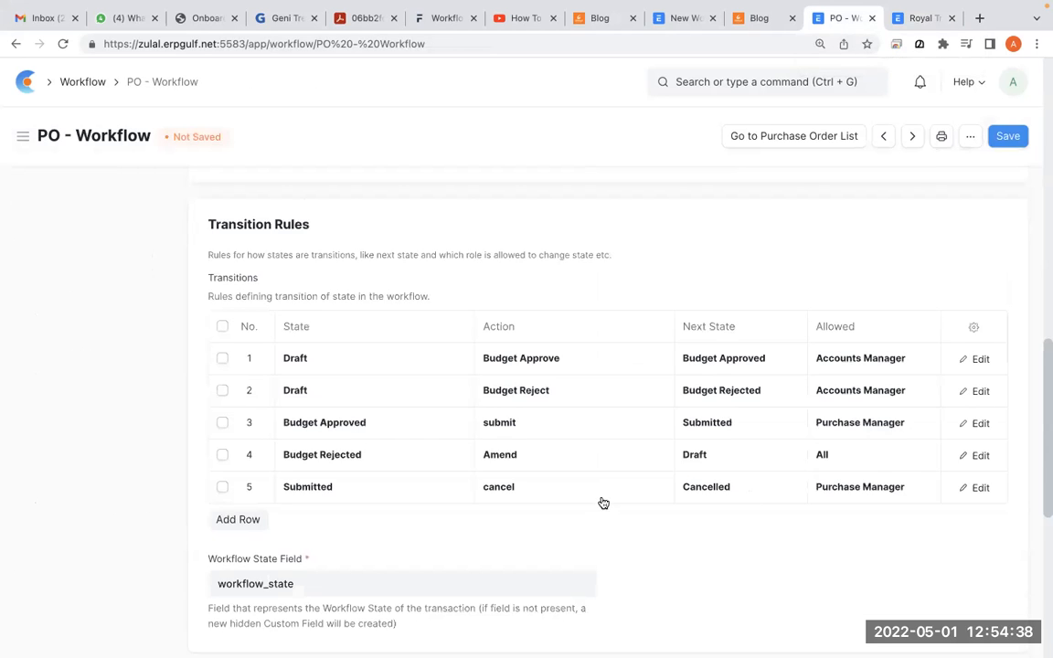
scroll(715, 490, "down", 10)
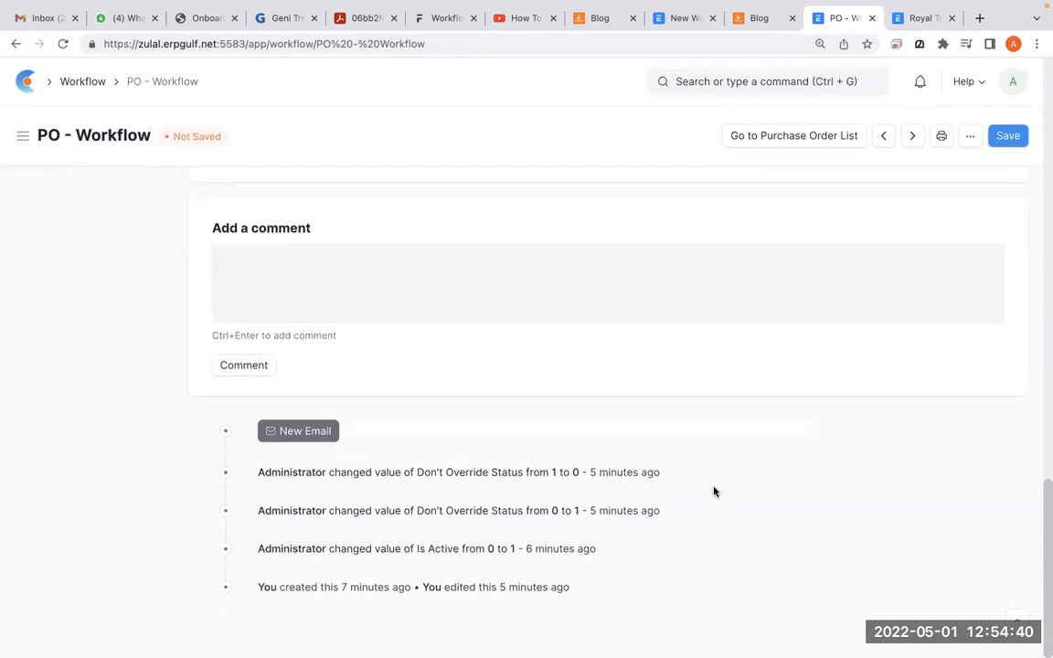
scroll(715, 490, "up", 10)
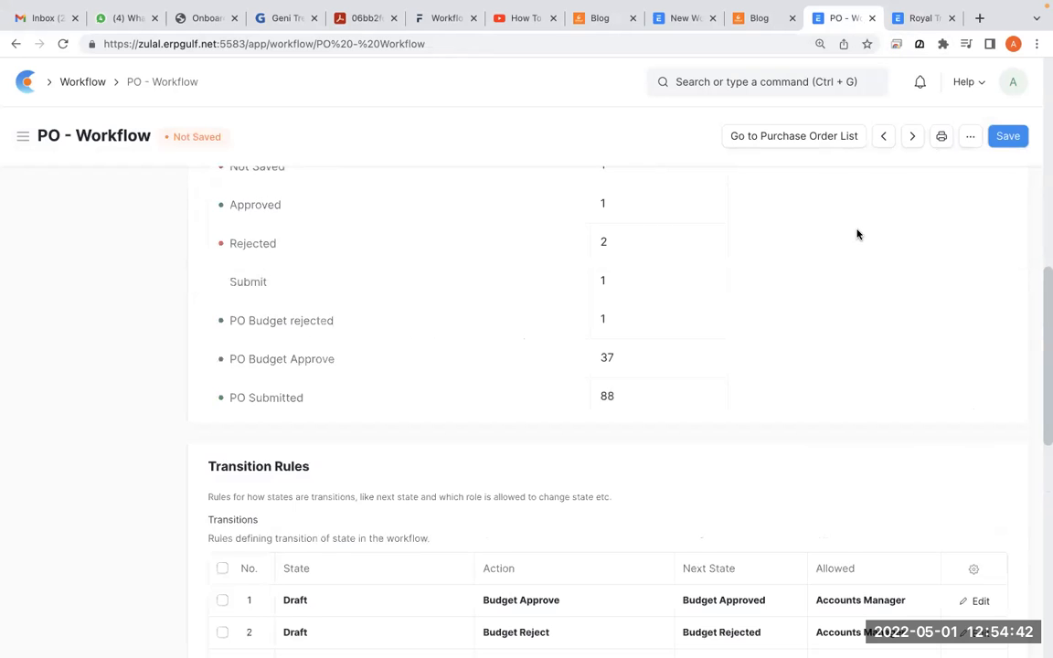
scroll(857, 234, "up", 5)
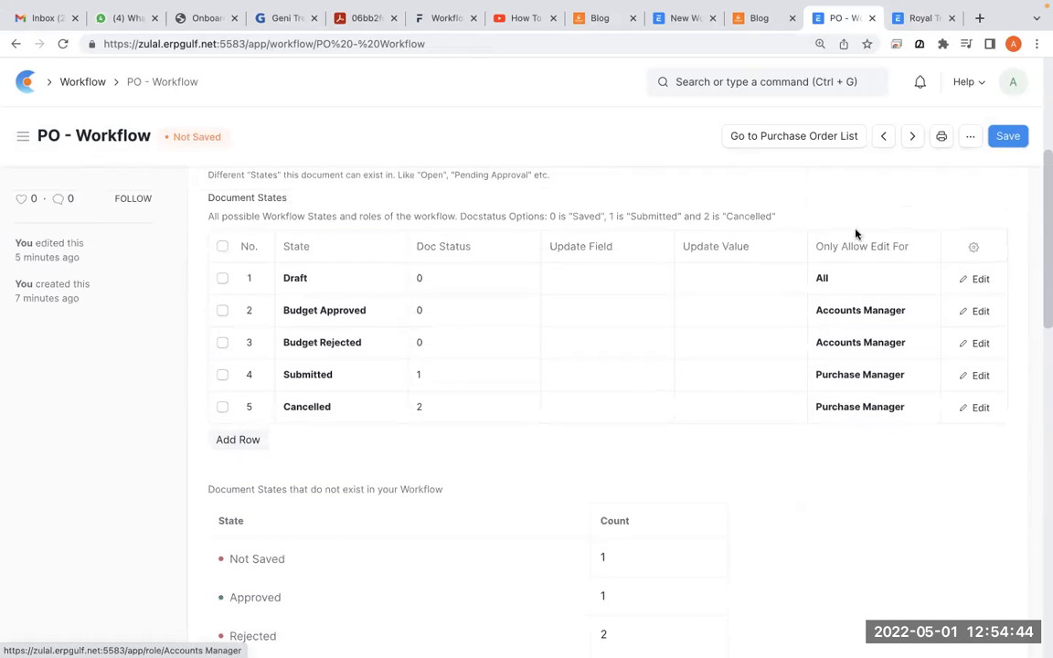
scroll(630, 489, "down", 5)
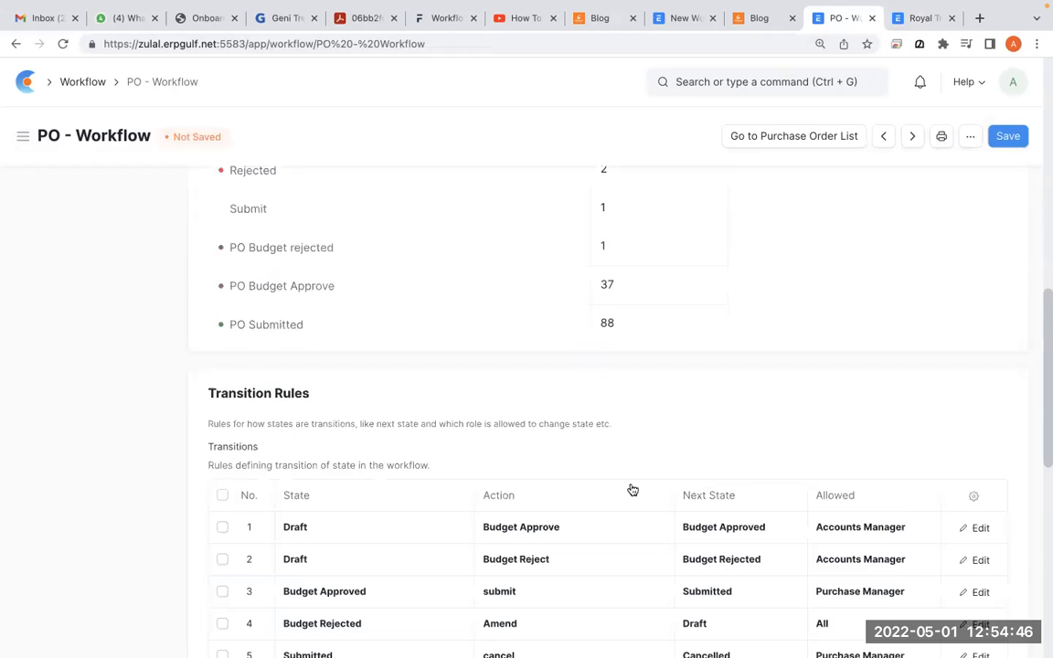
scroll(630, 489, "down", 1)
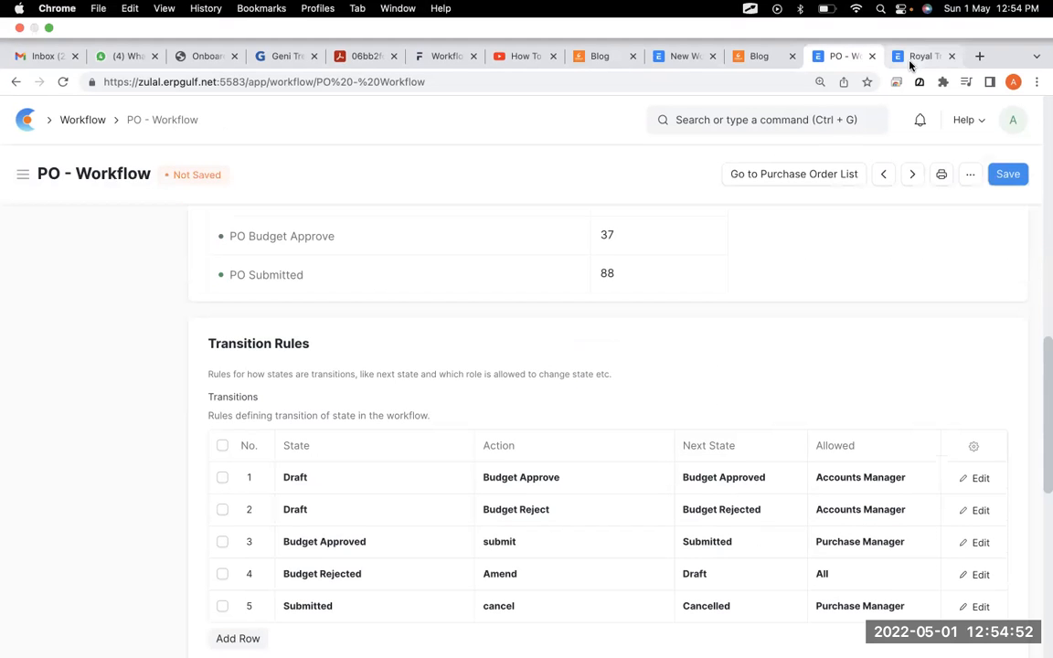
Step: Start an amended copy of the cancelled Royal Traders purchase order
left_click(911, 61)
scroll(827, 432, "down", 2)
scroll(828, 435, "up", 1)
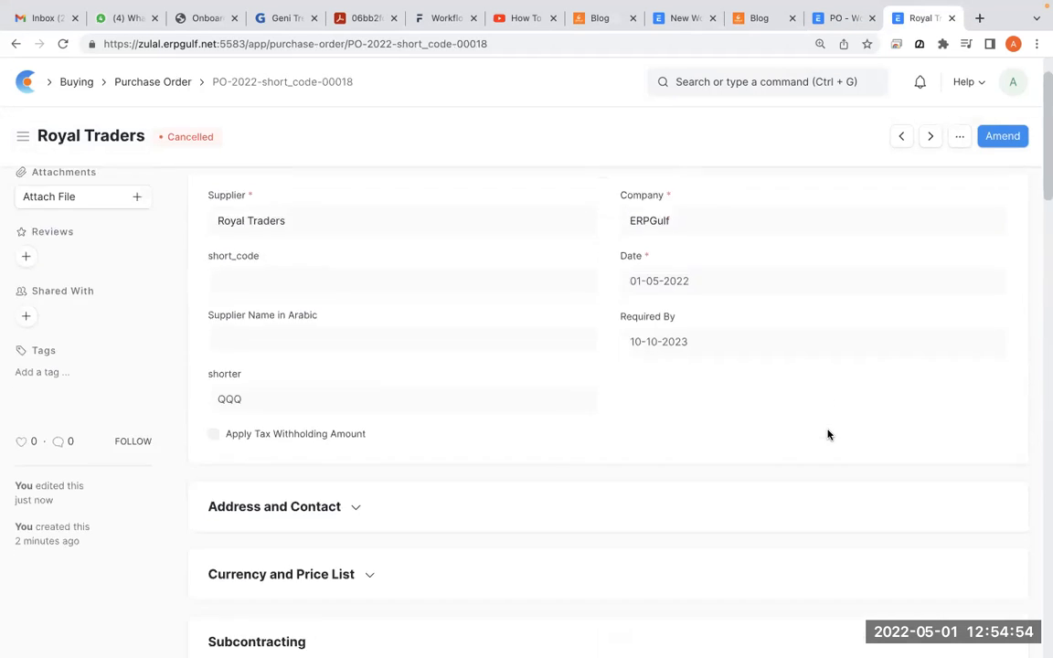
scroll(827, 434, "up", 1)
left_click(1003, 136)
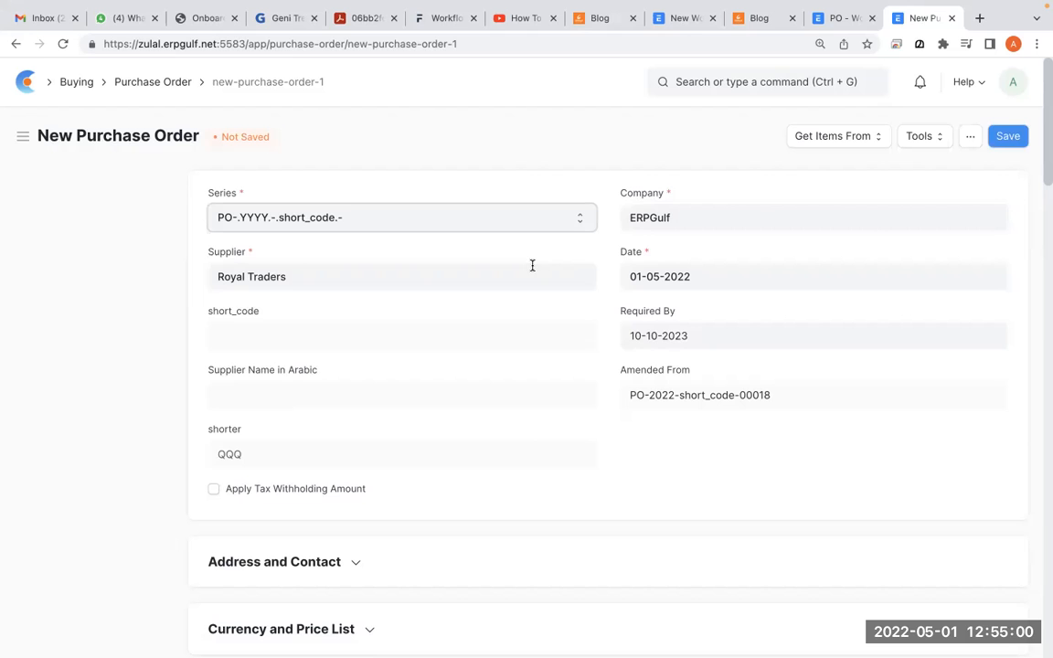
Step: Compare the amended order's situation with the PO - Workflow's transition rules and its list of document states
left_click(845, 20)
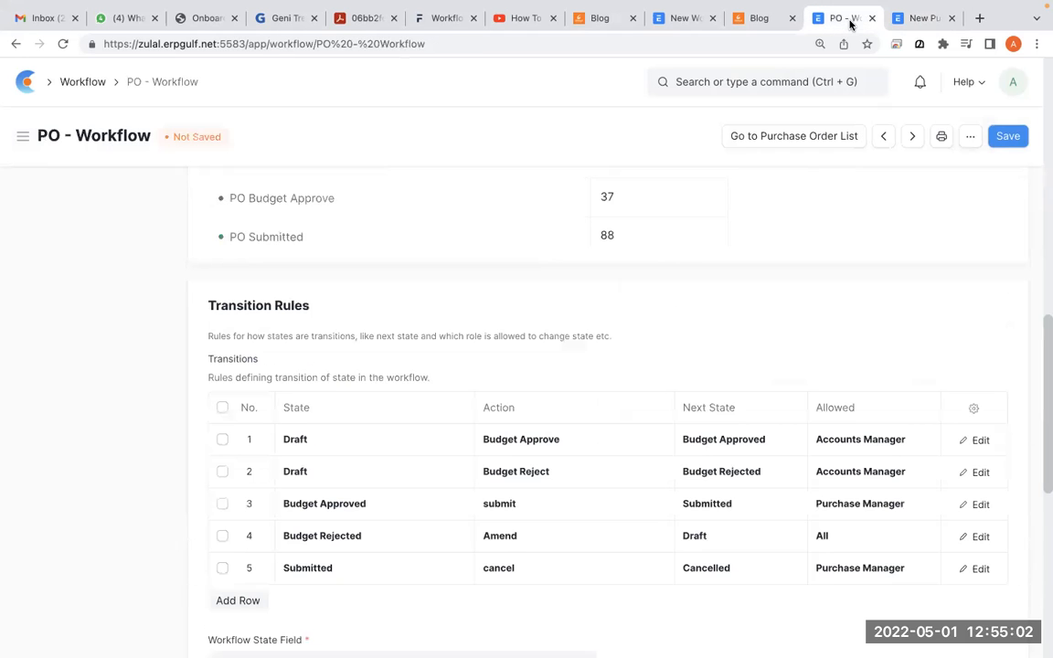
scroll(713, 607, "down", 1)
scroll(713, 607, "down", 3)
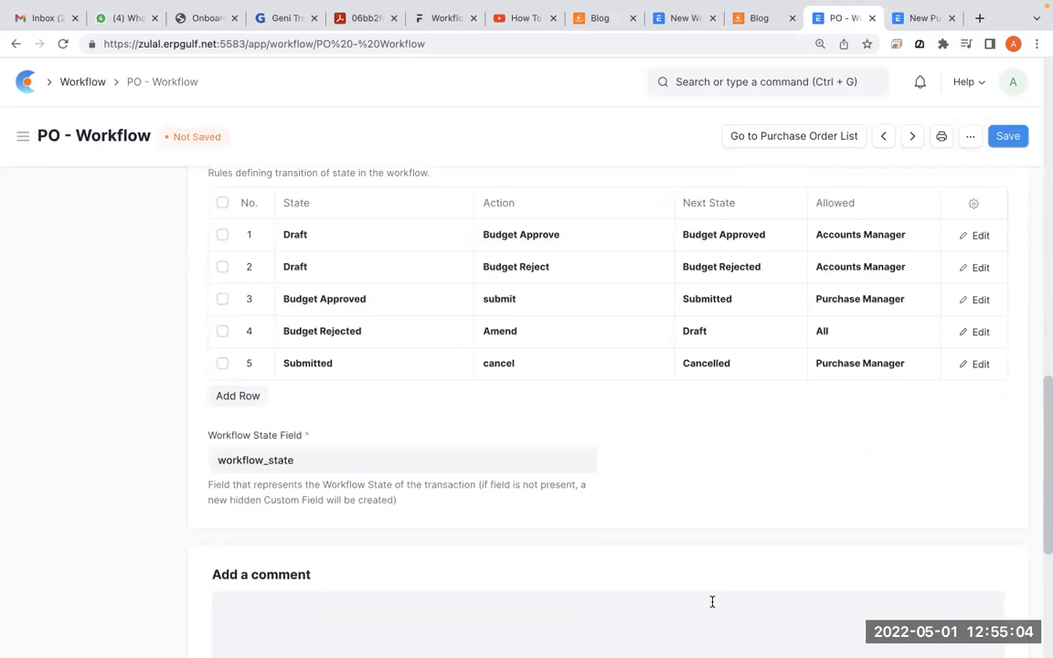
scroll(712, 604, "up", 6)
scroll(713, 605, "up", 1)
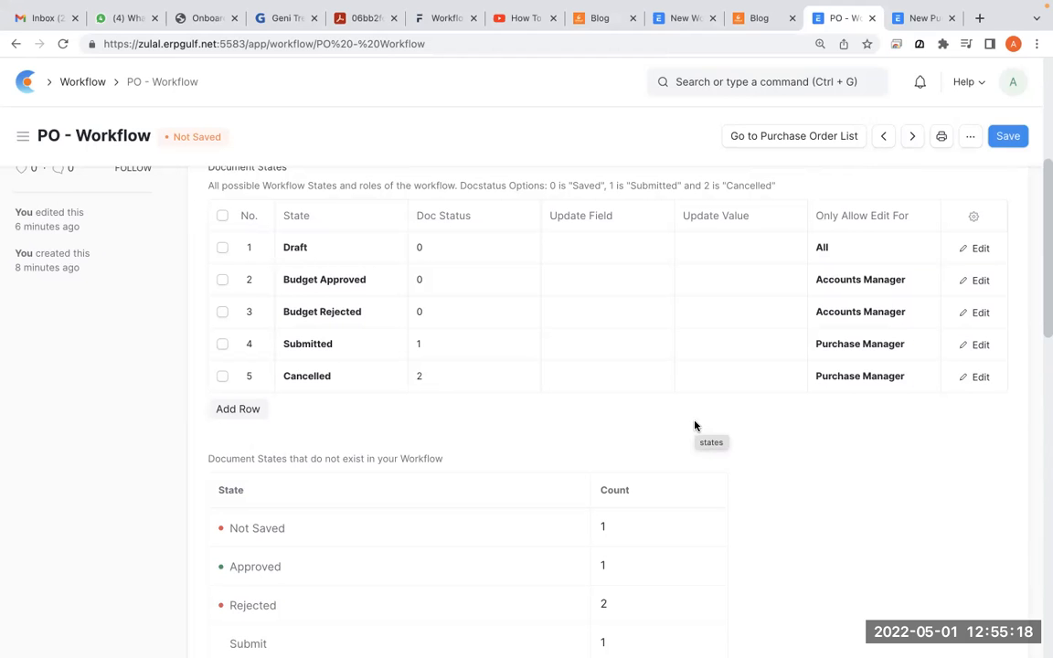
scroll(694, 426, "up", 2)
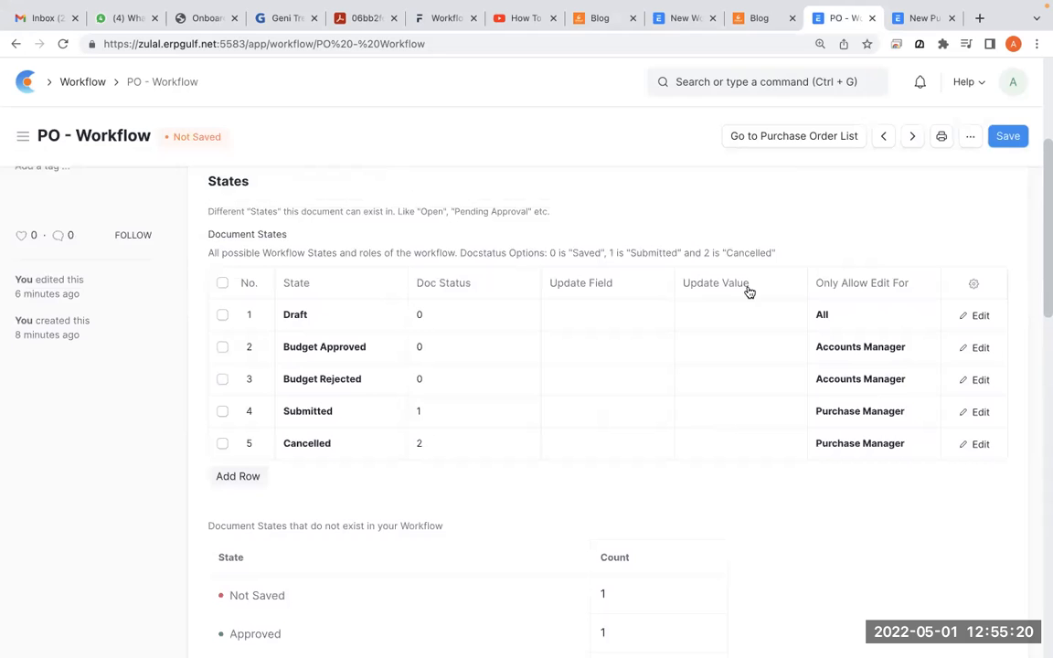
Step: Leave the unsaved amended order for the Purchase Order list and check the workflow sketch on the whiteboard
left_click(924, 17)
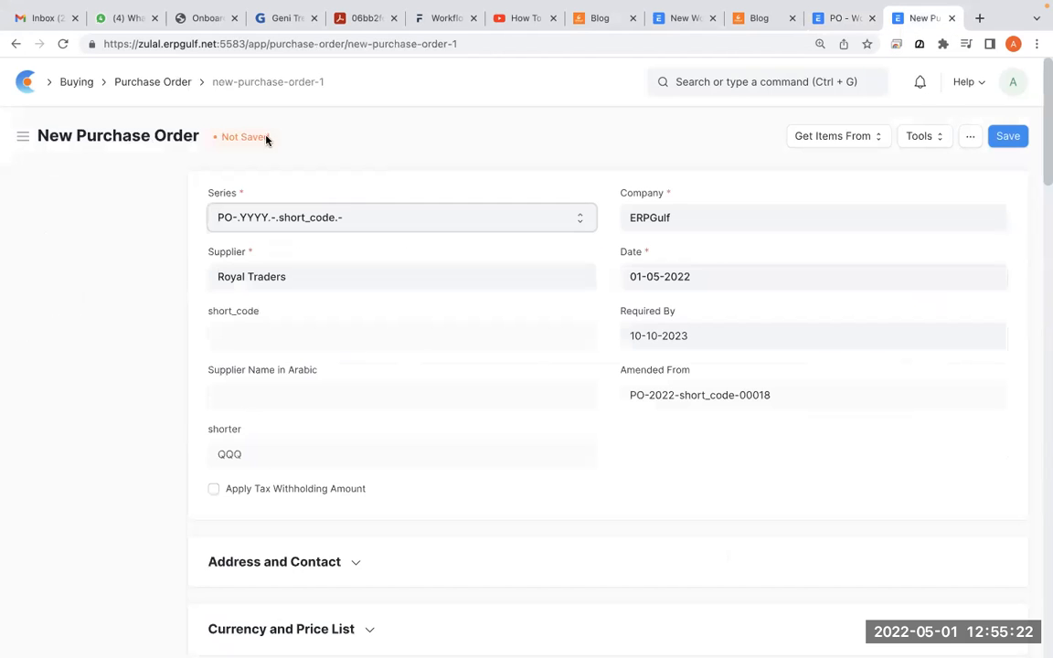
left_click(177, 89)
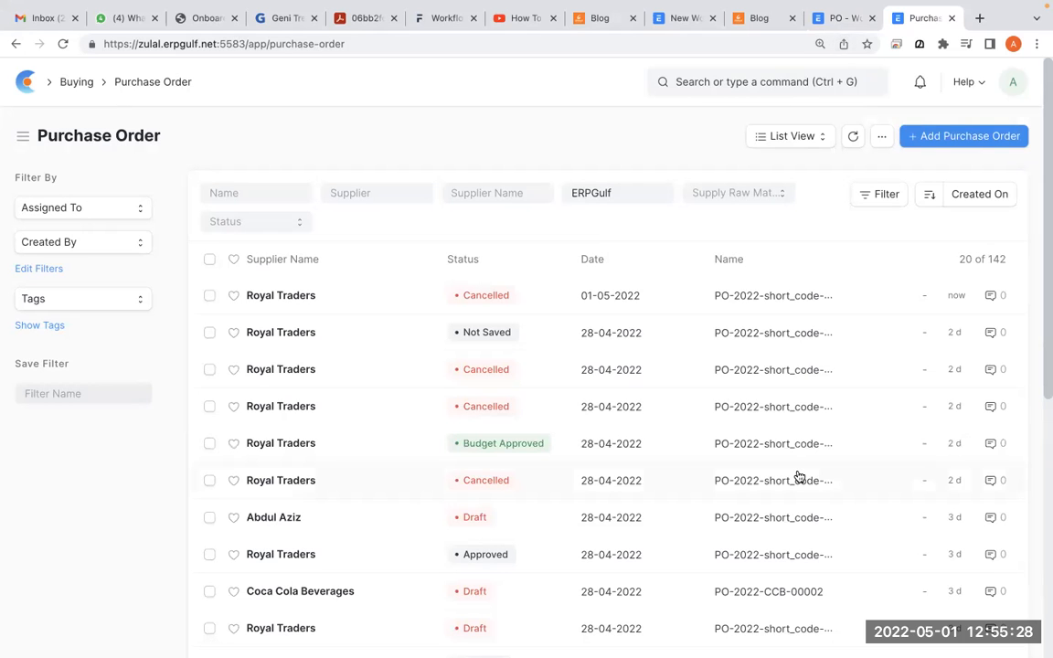
key("ctrl+Left")
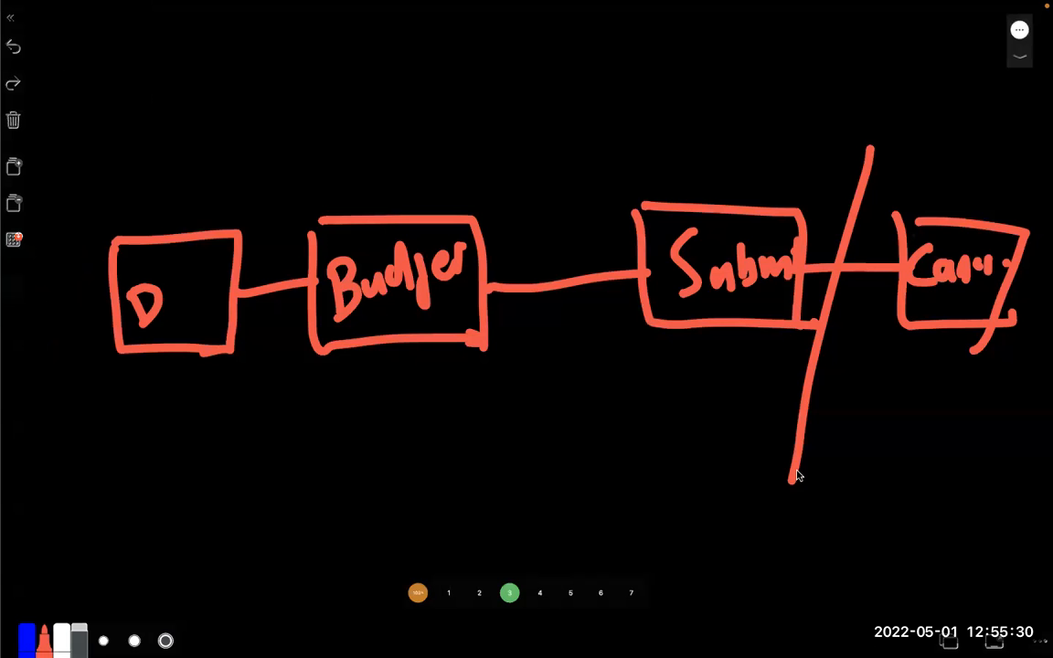
key("ctrl+Right")
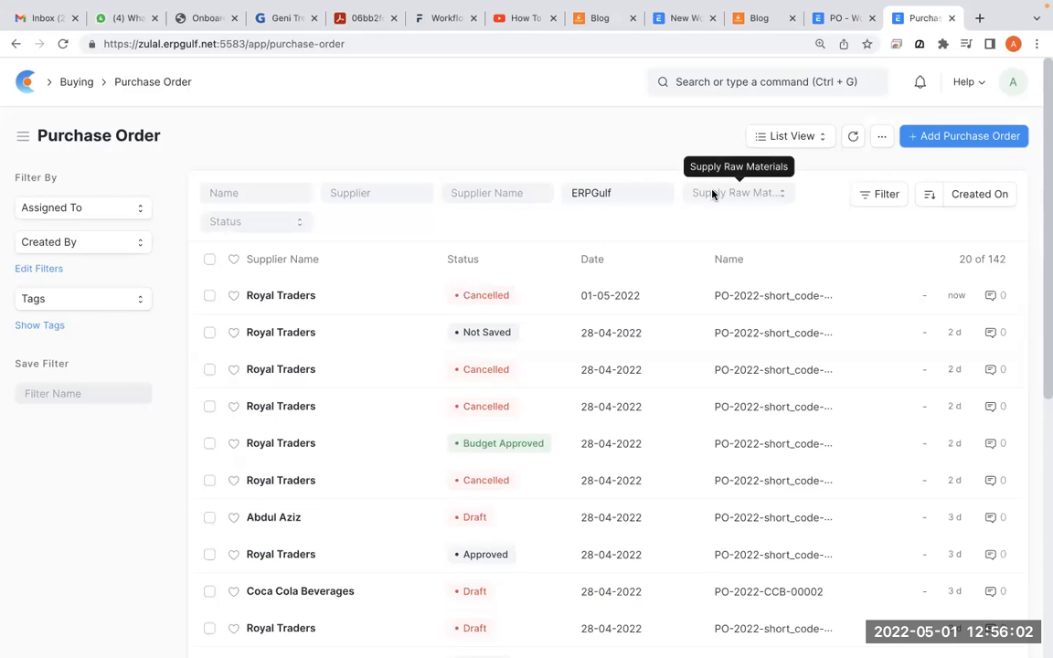
Step: Review the doc status and editing role of each document state in the PO - Workflow
left_click(837, 18)
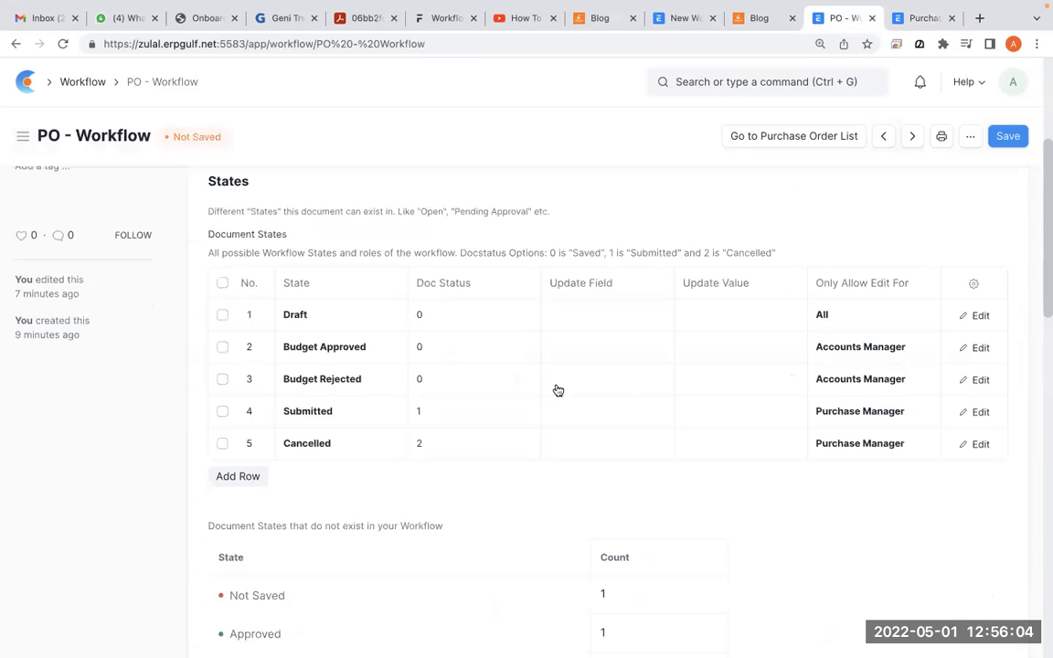
scroll(489, 502, "up", 3)
scroll(491, 505, "down", 2)
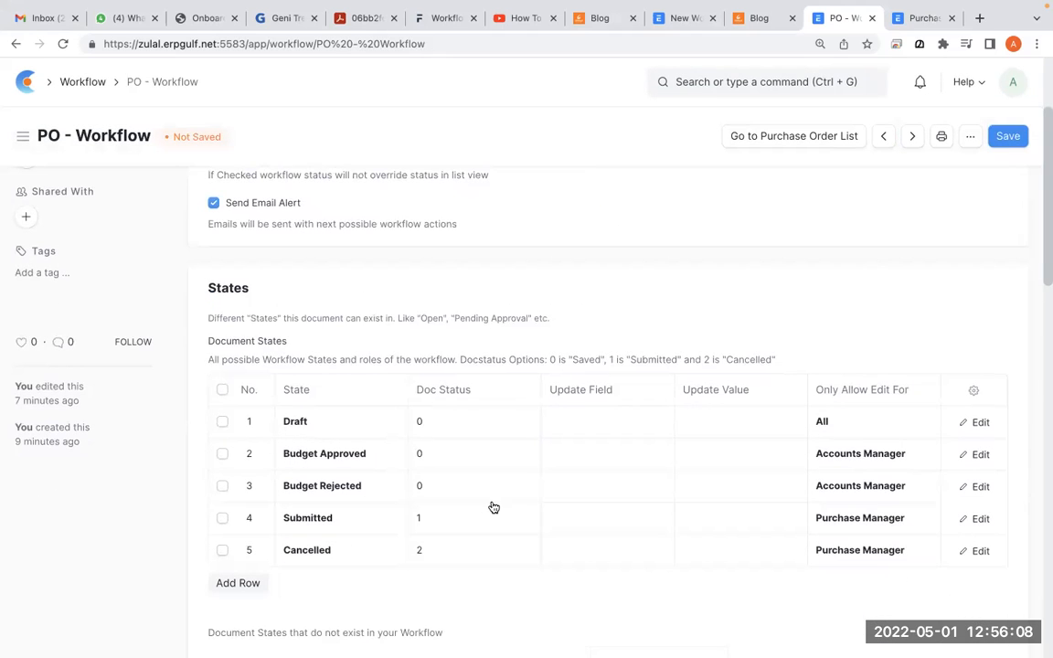
Step: Switch to the whiteboard app, go to empty page 5 and draw a red box as the first workflow stage
key("ctrl+Left")
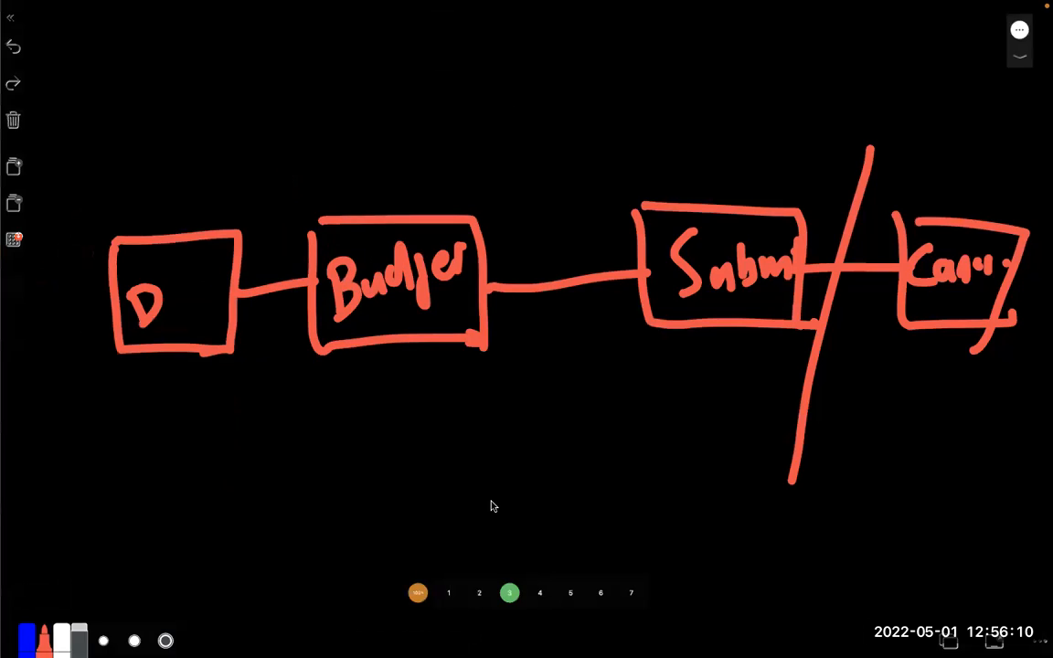
left_click(540, 595)
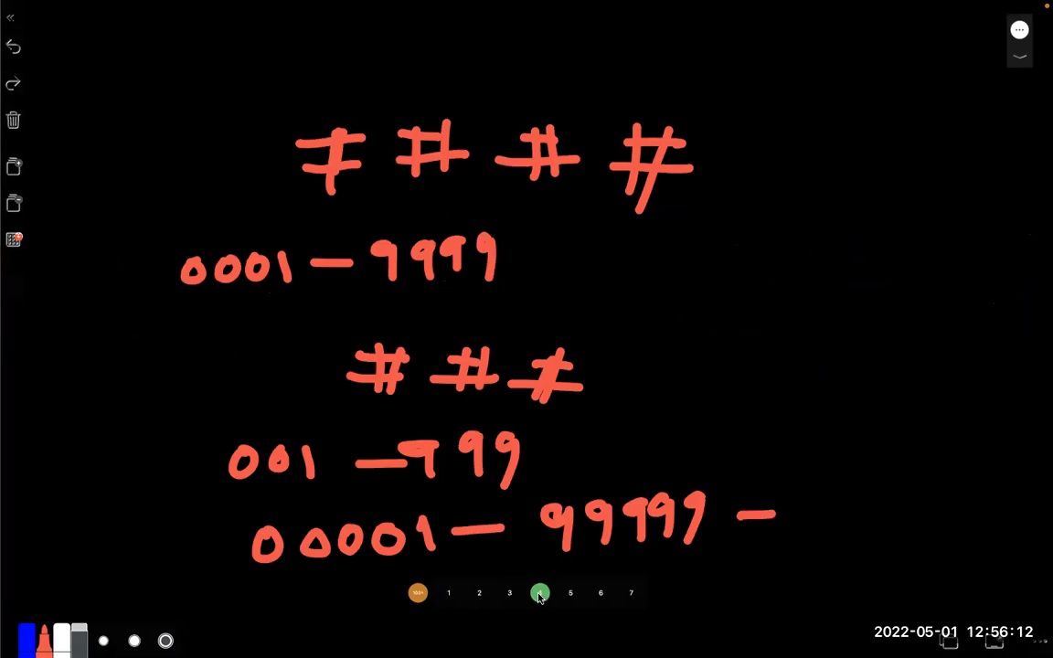
left_click(567, 595)
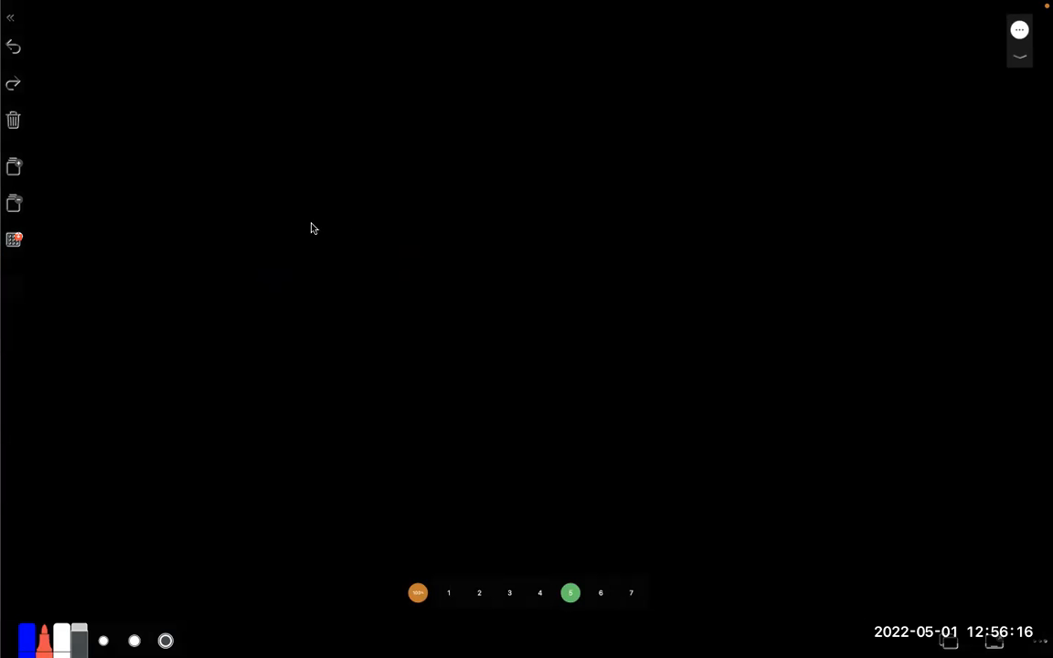
mouse_move(160, 206)
left_mouse_down()
mouse_move(181, 325)
mouse_move(285, 311)
left_mouse_up()
mouse_move(141, 224)
left_mouse_down()
mouse_move(283, 191)
mouse_move(291, 309)
left_mouse_up()
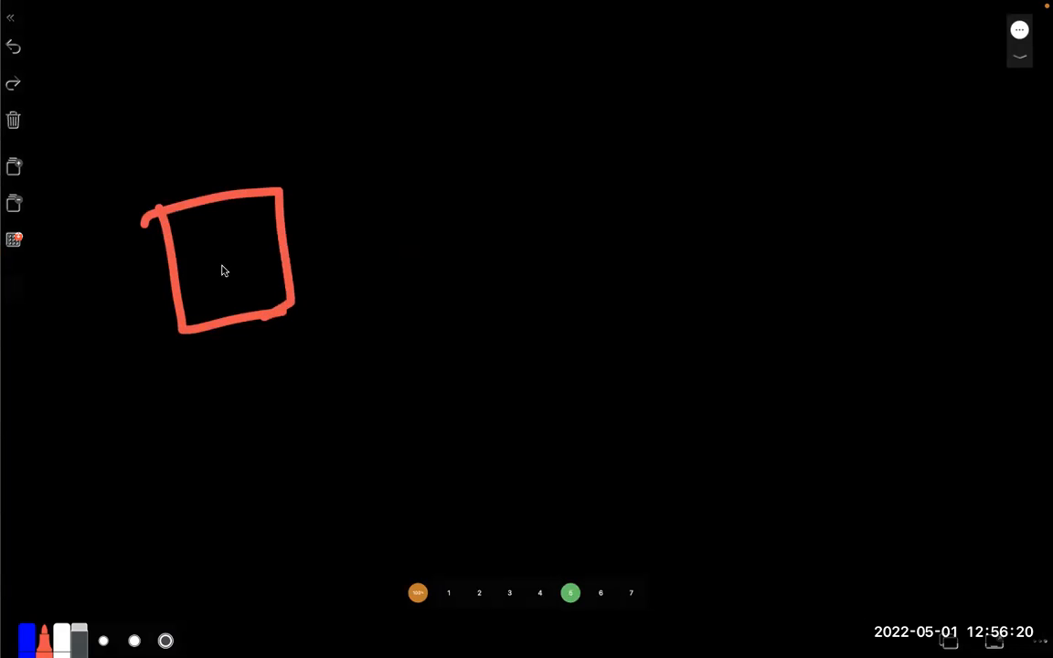
mouse_move(188, 186)
left_mouse_down()
mouse_move(168, 154)
mouse_move(182, 164)
mouse_move(241, 160)
left_mouse_up()
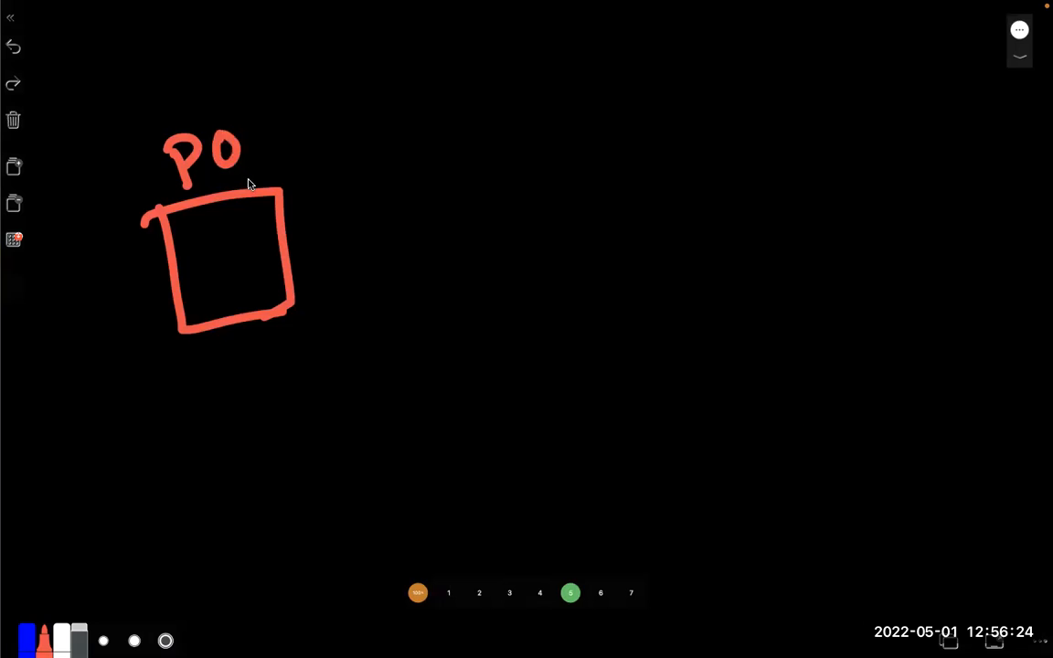
key("super+z")
key("super+z")
key("super+z")
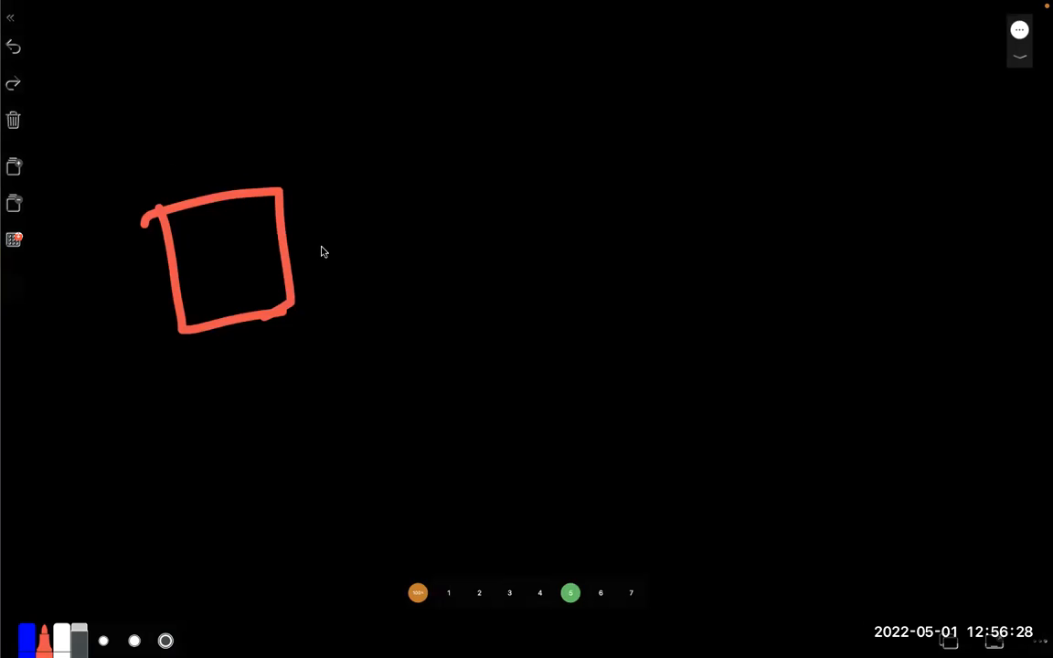
Step: Draw a line from the first box to a second box and handwrite the label "Account" beneath the second box
left_click(293, 254)
left_click_drag(291, 253, 394, 238)
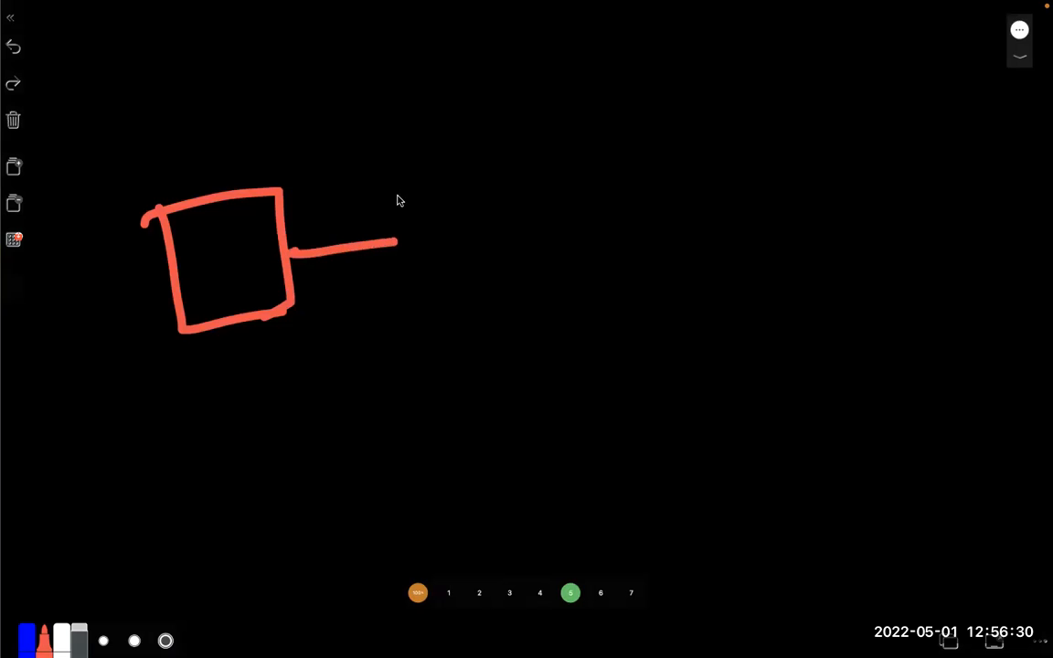
left_click_drag(399, 188, 517, 287)
left_click_drag(395, 186, 455, 282)
mouse_move(403, 369)
left_mouse_down()
mouse_move(409, 327)
mouse_move(436, 375)
left_mouse_up()
left_click_drag(405, 351, 451, 361)
mouse_move(464, 331)
left_mouse_down()
mouse_move(466, 356)
mouse_move(538, 359)
left_mouse_up()
left_click_drag(525, 341, 545, 335)
Step: Draw a line from the second box to a third box and handwrite the label "Purchase" beneath the third box
left_click_drag(542, 226, 716, 217)
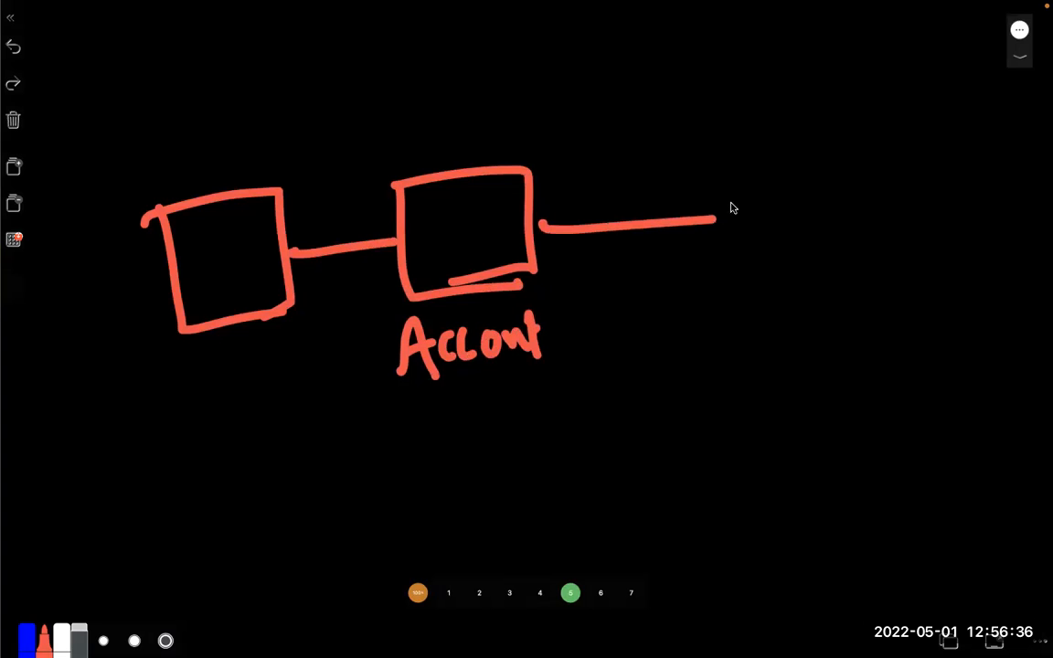
mouse_move(709, 174)
left_mouse_down()
mouse_move(715, 237)
mouse_move(852, 272)
mouse_move(827, 245)
left_mouse_up()
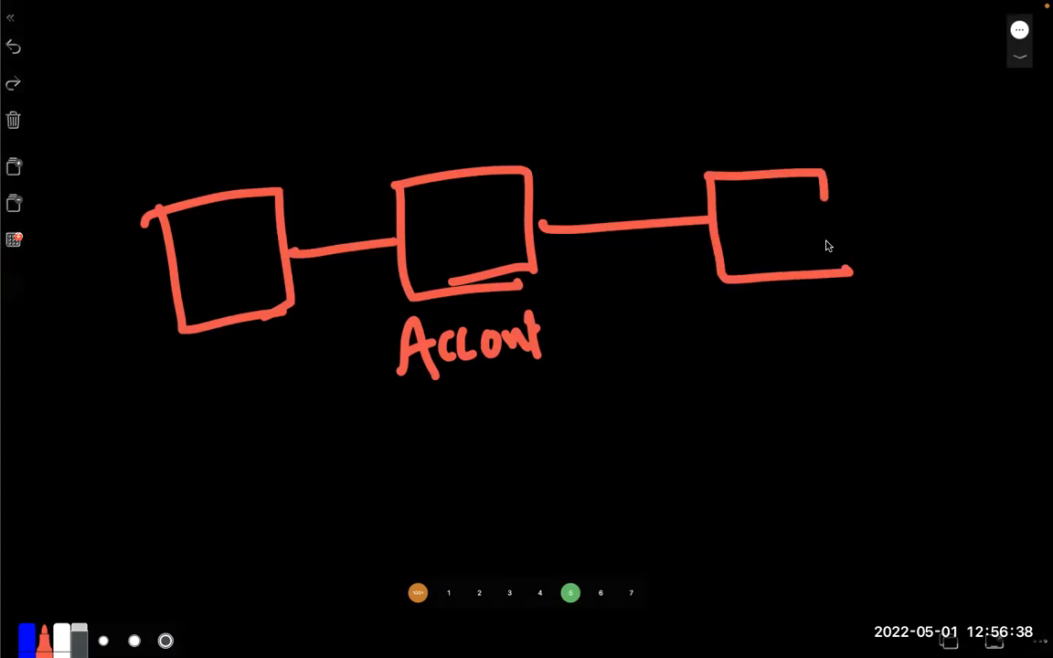
left_click_drag(826, 176, 832, 274)
left_click_drag(750, 313, 759, 386)
mouse_move(747, 315)
left_mouse_down()
mouse_move(762, 342)
mouse_move(809, 329)
mouse_move(828, 346)
mouse_move(893, 346)
left_mouse_up()
mouse_move(898, 292)
left_mouse_down()
mouse_move(918, 337)
mouse_move(943, 313)
left_mouse_up()
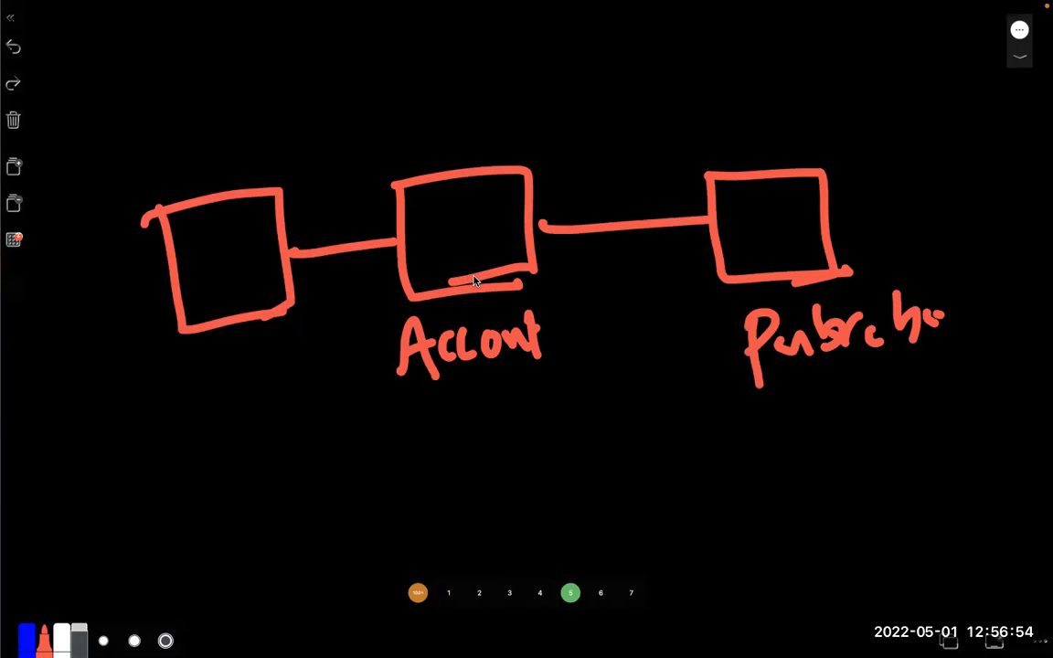
Step: Handwrite a circled "<1000" beneath the Account label and draw an arrow leading to it from the first box
mouse_move(493, 7)
left_click_drag(407, 449, 410, 512)
mouse_move(447, 456)
left_mouse_down()
mouse_move(435, 496)
mouse_move(449, 466)
left_mouse_up()
mouse_move(482, 456)
left_mouse_down()
mouse_move(473, 480)
mouse_move(481, 454)
left_mouse_up()
mouse_move(522, 444)
left_mouse_down()
mouse_move(512, 449)
mouse_move(530, 446)
left_mouse_up()
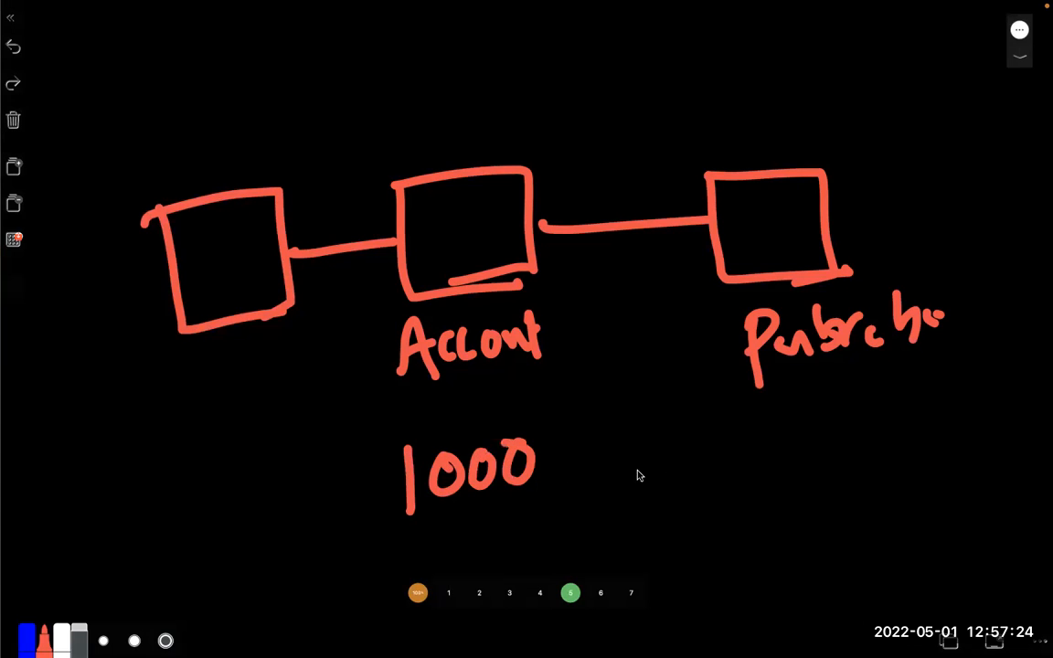
mouse_move(500, 393)
left_mouse_down()
mouse_move(447, 400)
mouse_move(419, 522)
mouse_move(563, 439)
mouse_move(438, 425)
left_mouse_up()
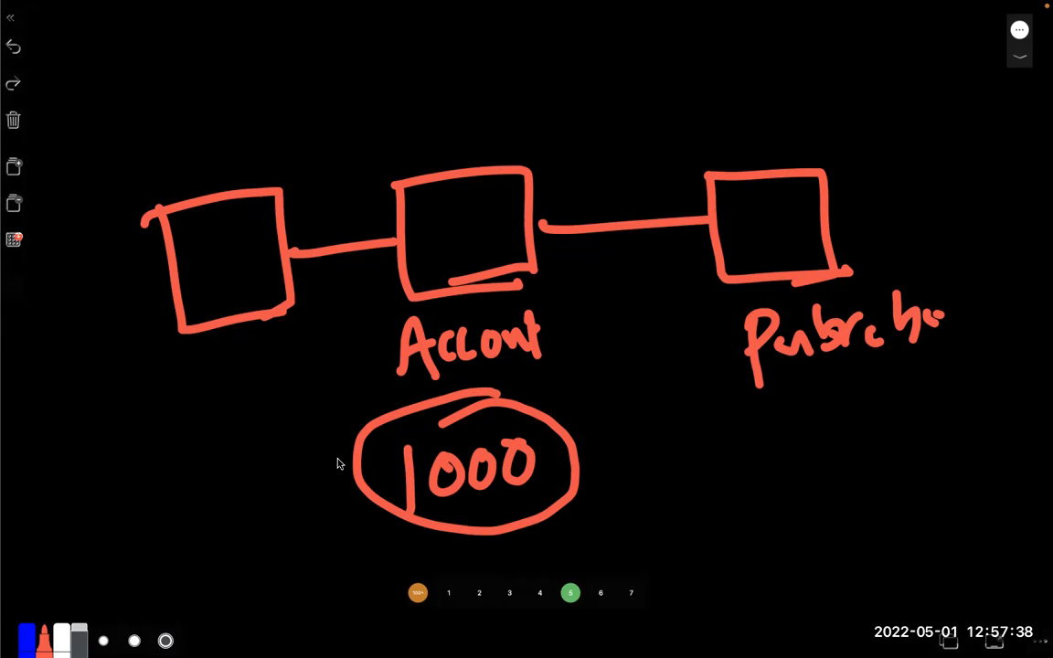
mouse_move(191, 343)
left_mouse_down()
mouse_move(212, 498)
mouse_move(304, 487)
mouse_move(296, 520)
left_mouse_up()
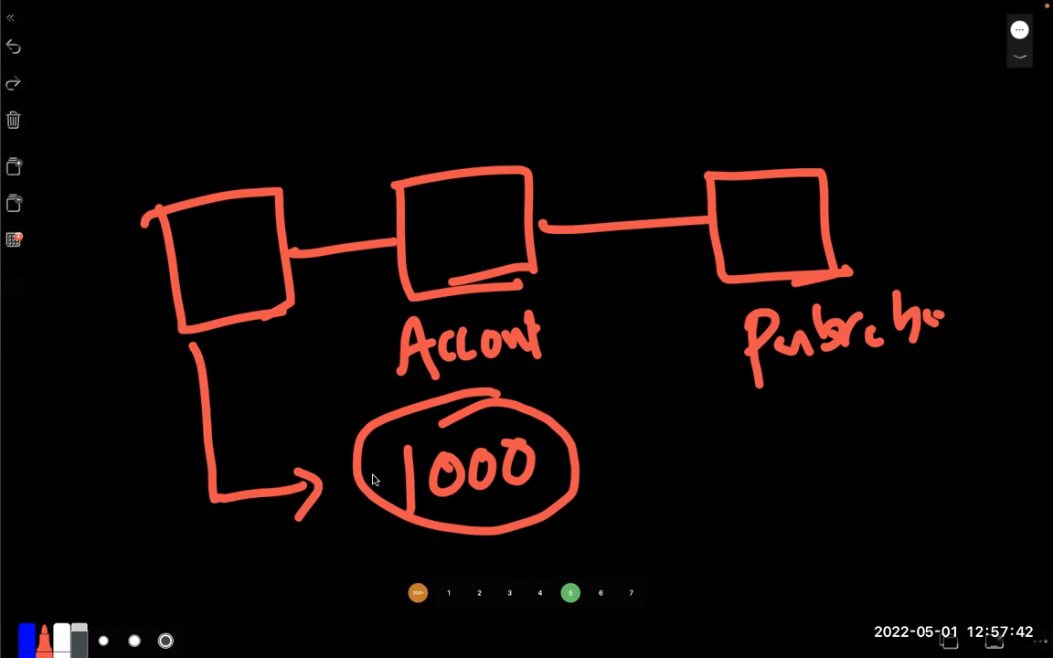
mouse_move(388, 454)
left_mouse_down()
mouse_move(352, 488)
mouse_move(403, 501)
left_mouse_up()
Step: Draw an arrow from the circled amount and handwrite "Purchase" at its end
mouse_move(581, 469)
left_mouse_down()
mouse_move(749, 454)
mouse_move(719, 499)
left_mouse_up()
left_click(801, 426)
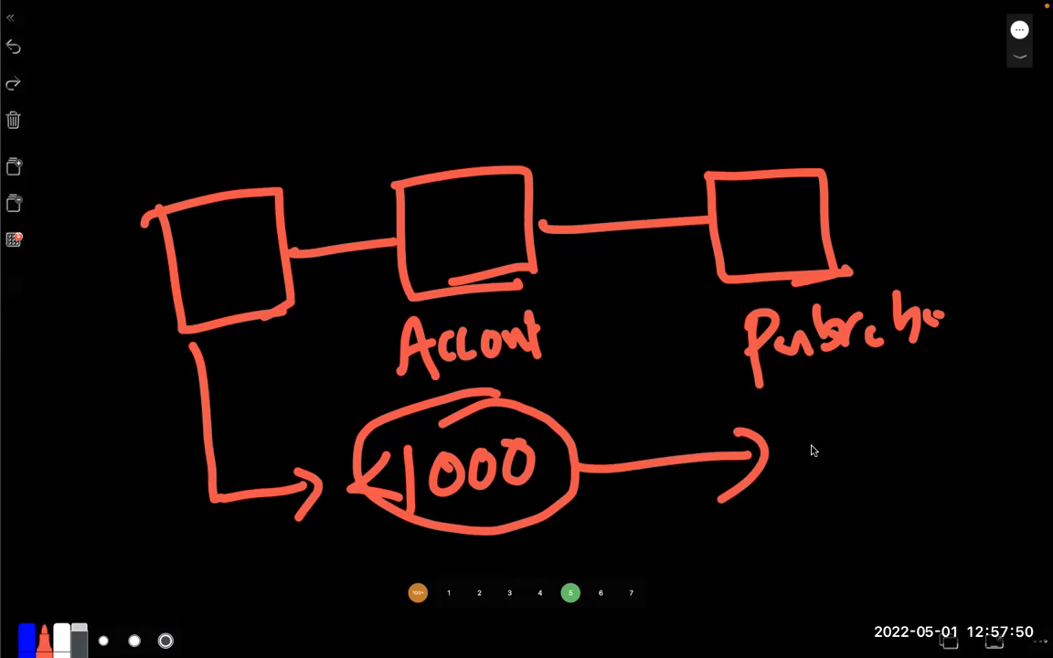
left_click_drag(801, 426, 807, 477)
left_click_drag(797, 426, 813, 455)
mouse_move(861, 442)
left_mouse_down()
mouse_move(872, 458)
mouse_move(891, 458)
left_mouse_up()
mouse_move(895, 459)
left_mouse_down()
mouse_move(912, 438)
mouse_move(958, 461)
mouse_move(991, 452)
mouse_move(1011, 430)
left_mouse_up()
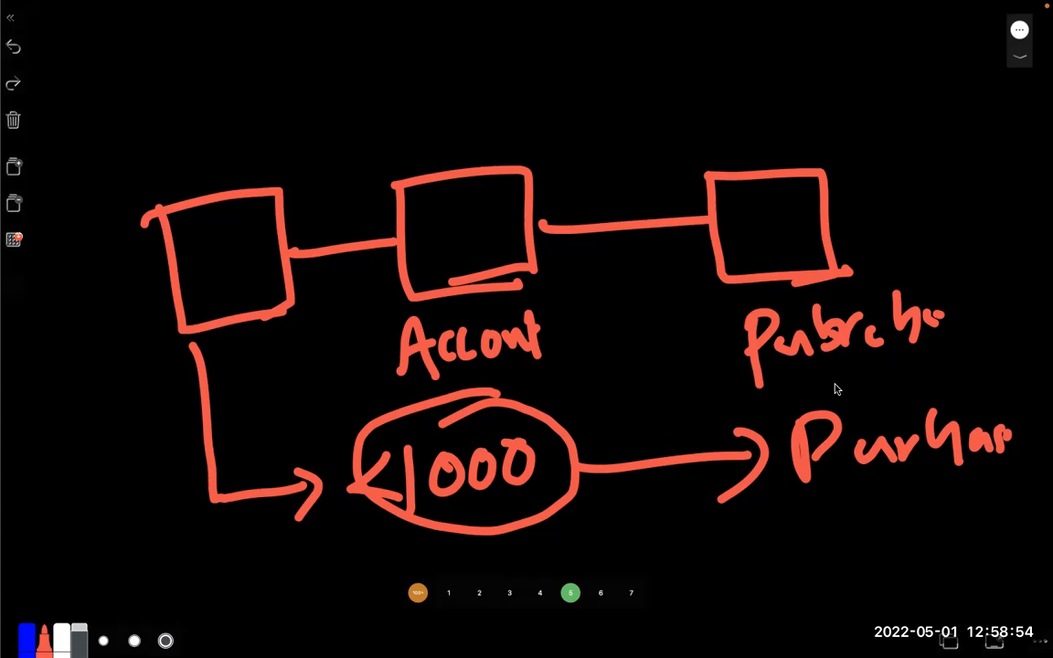
Step: Switch to the browser and review the document states and transition rules of the PO - Workflow
key("ctrl+Right")
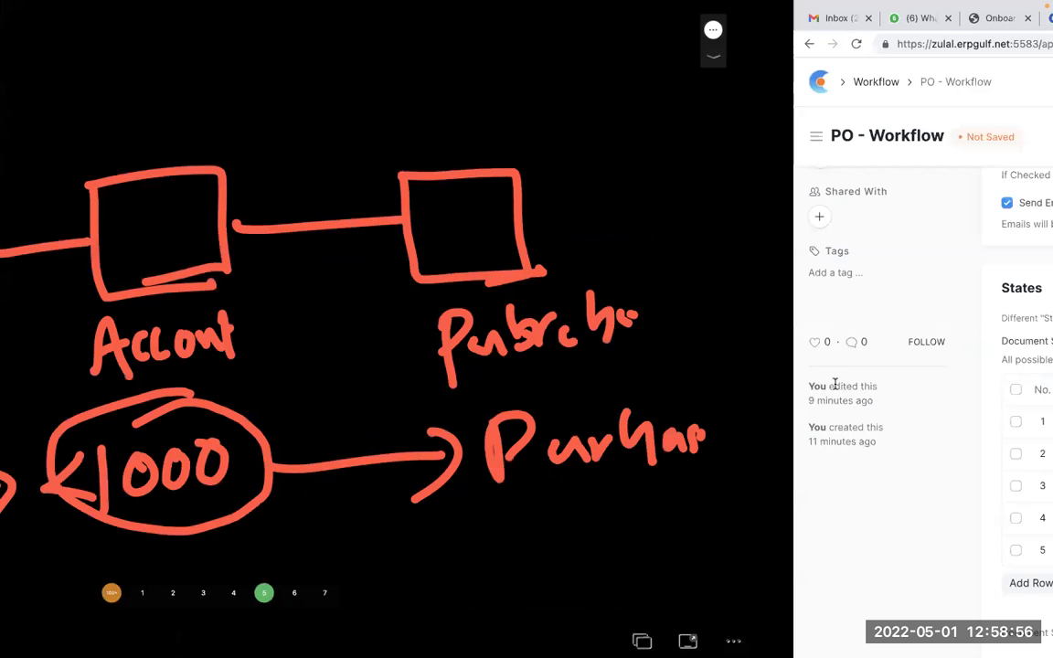
scroll(882, 358, "up", 3)
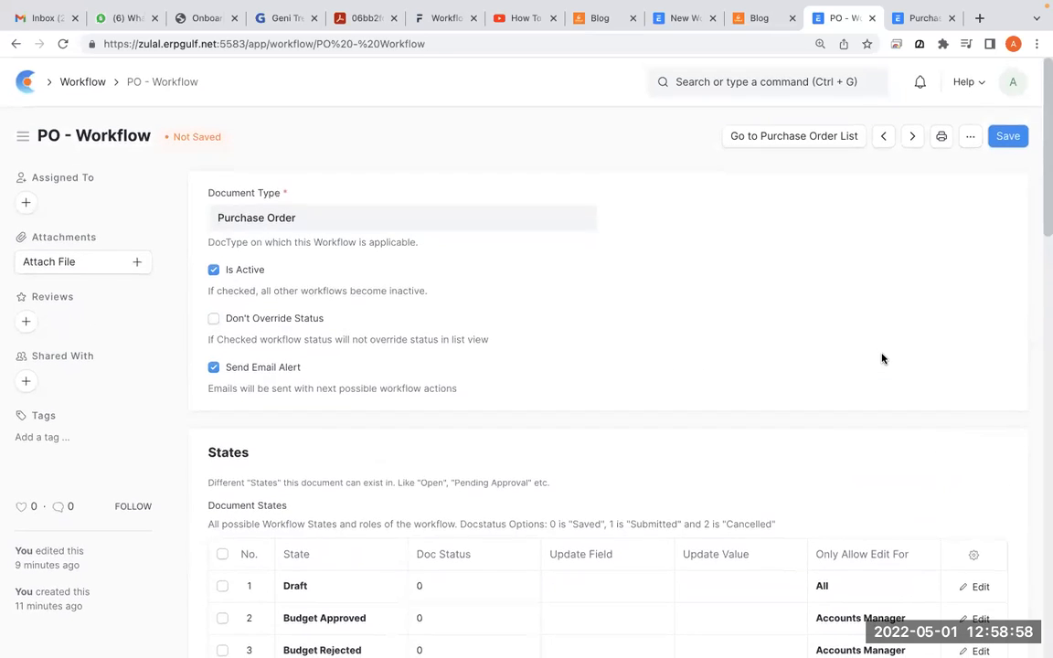
scroll(882, 359, "down", 2)
scroll(882, 358, "down", 4)
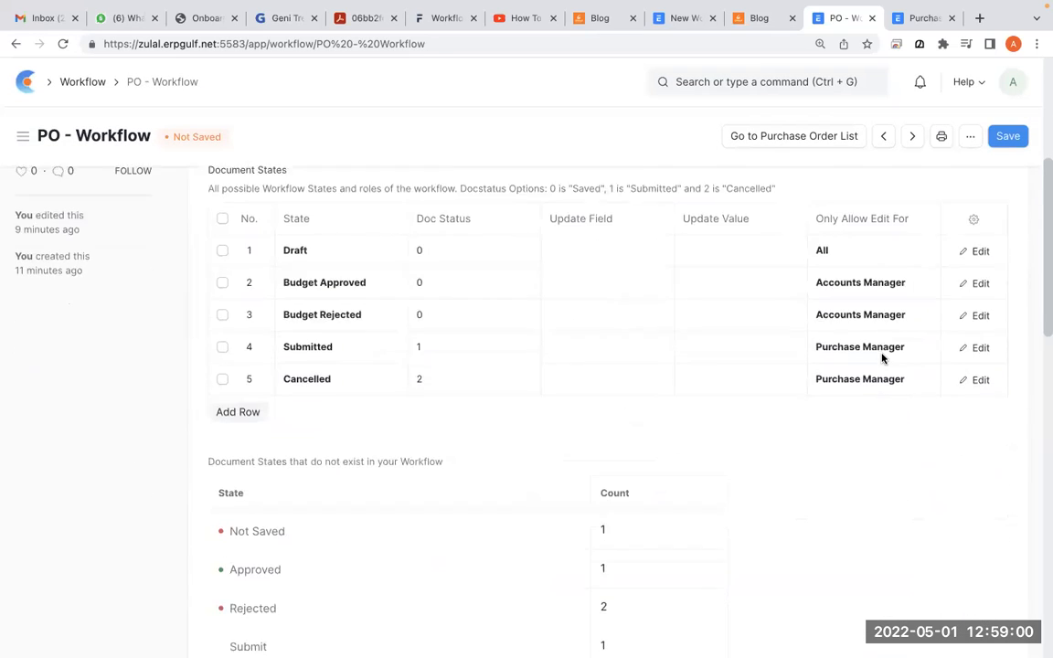
scroll(883, 358, "up", 5)
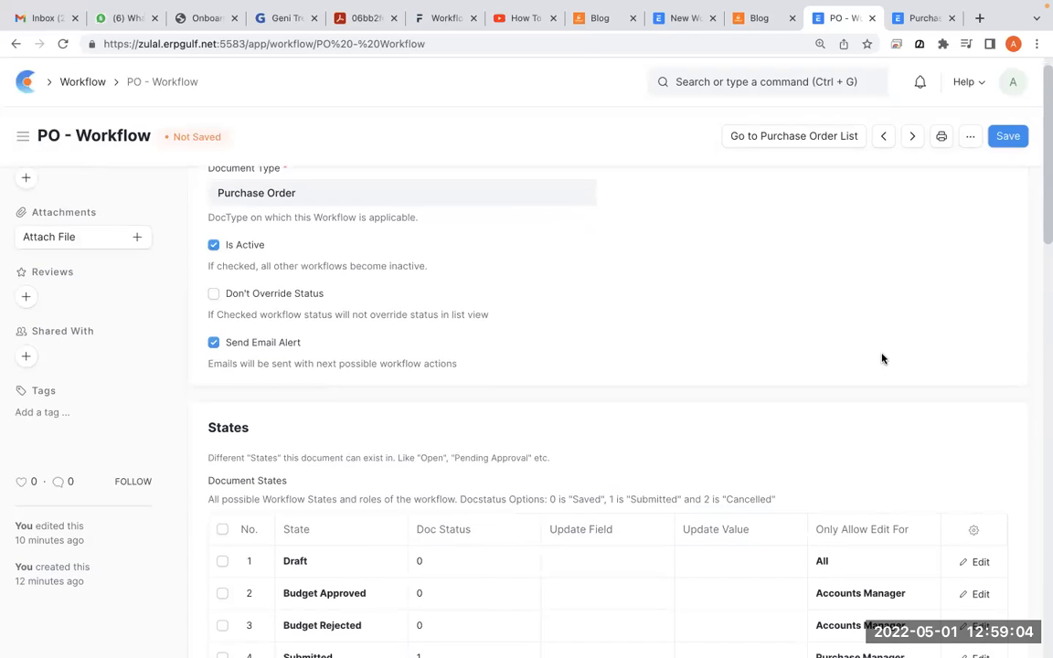
scroll(882, 359, "down", 1)
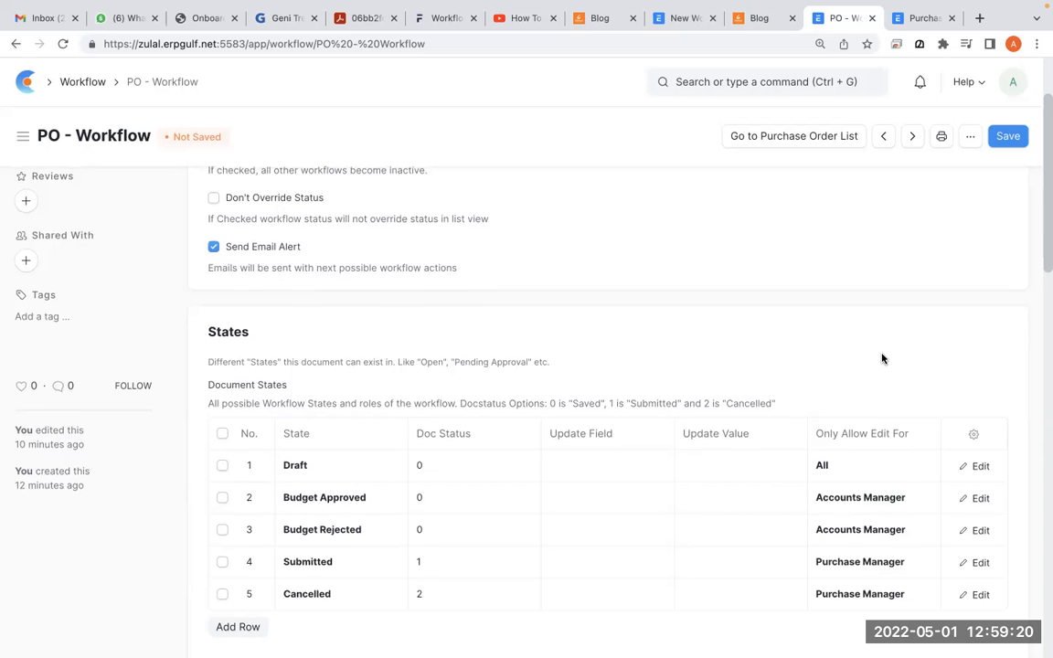
scroll(882, 358, "up", 1)
scroll(883, 358, "down", 1)
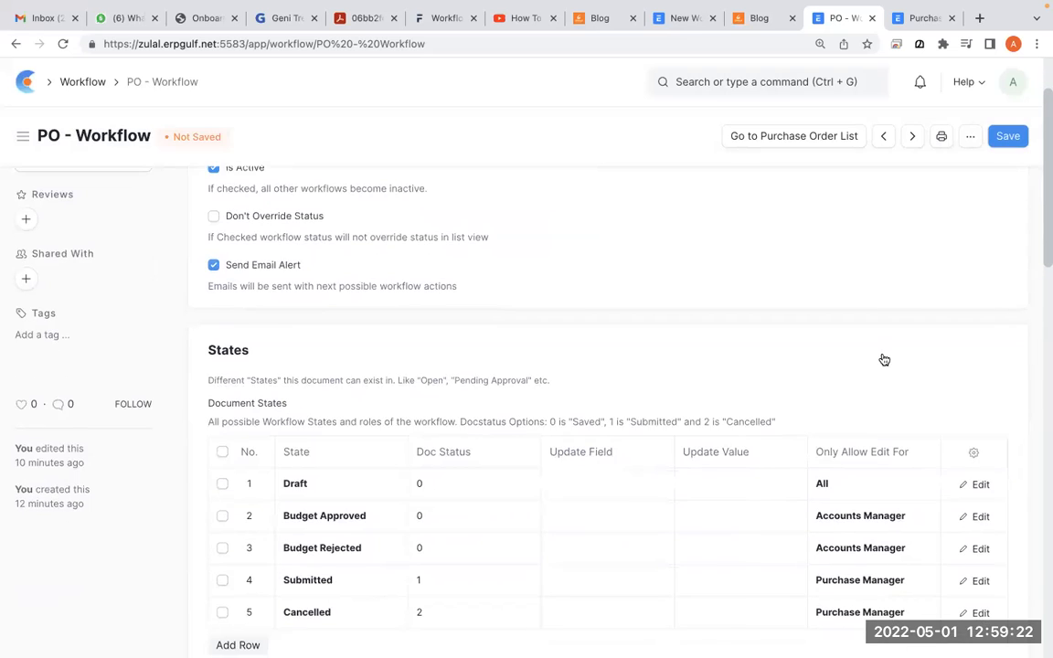
scroll(883, 359, "down", 1)
scroll(883, 359, "down", 6)
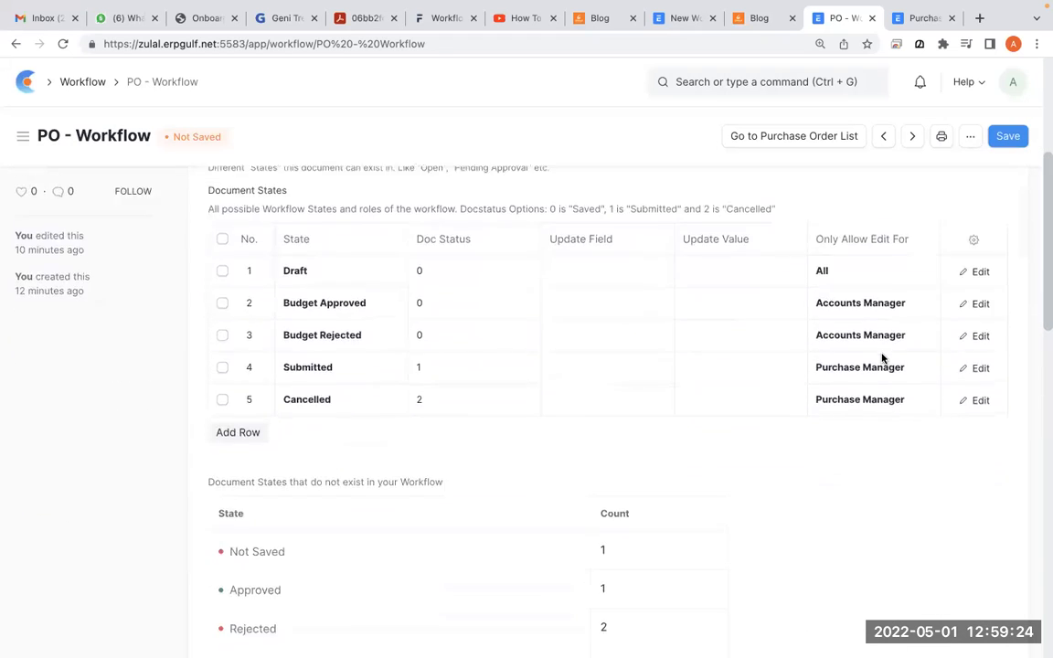
scroll(882, 359, "down", 1)
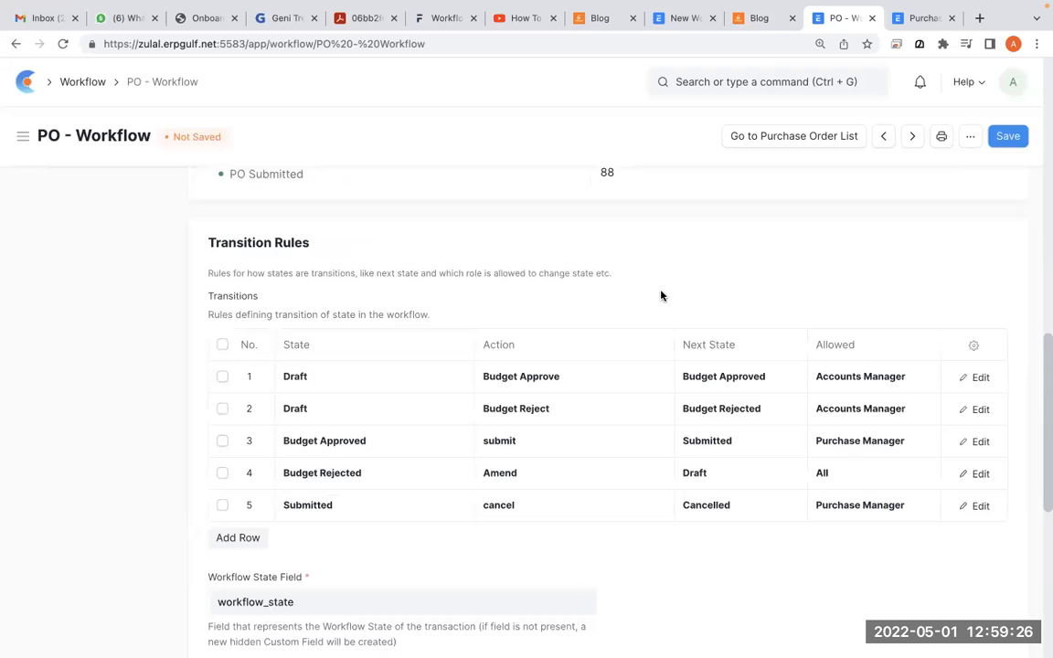
key("alt+Tab")
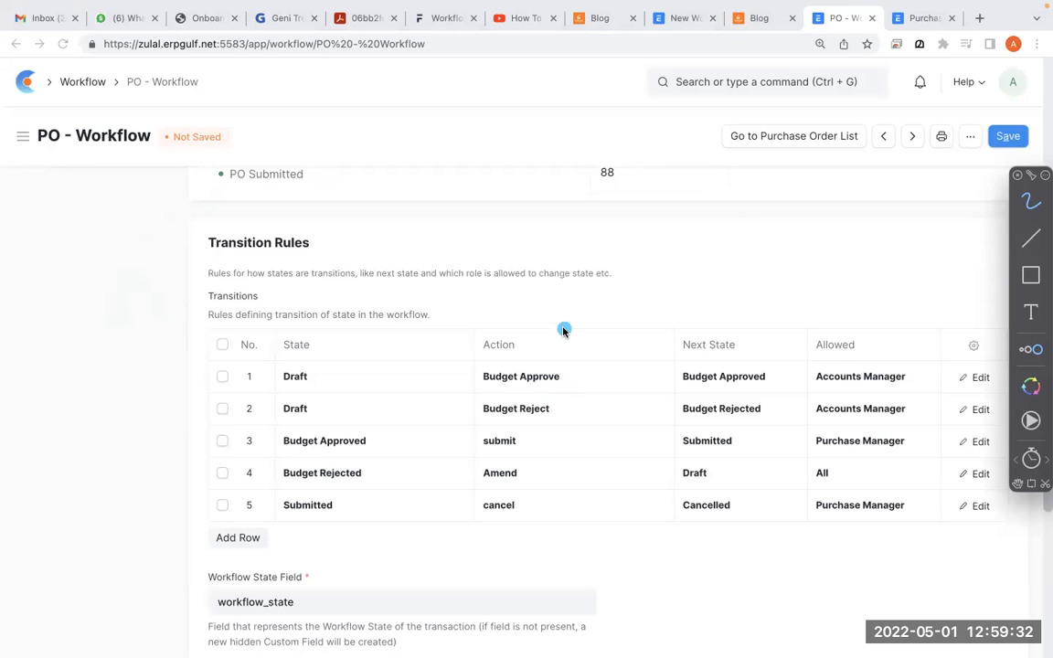
key("Escape")
Step: Open the details of the first transition rule, Draft to Budget Approved, and circle its Conditions section with the screen annotation tool
left_click(977, 377)
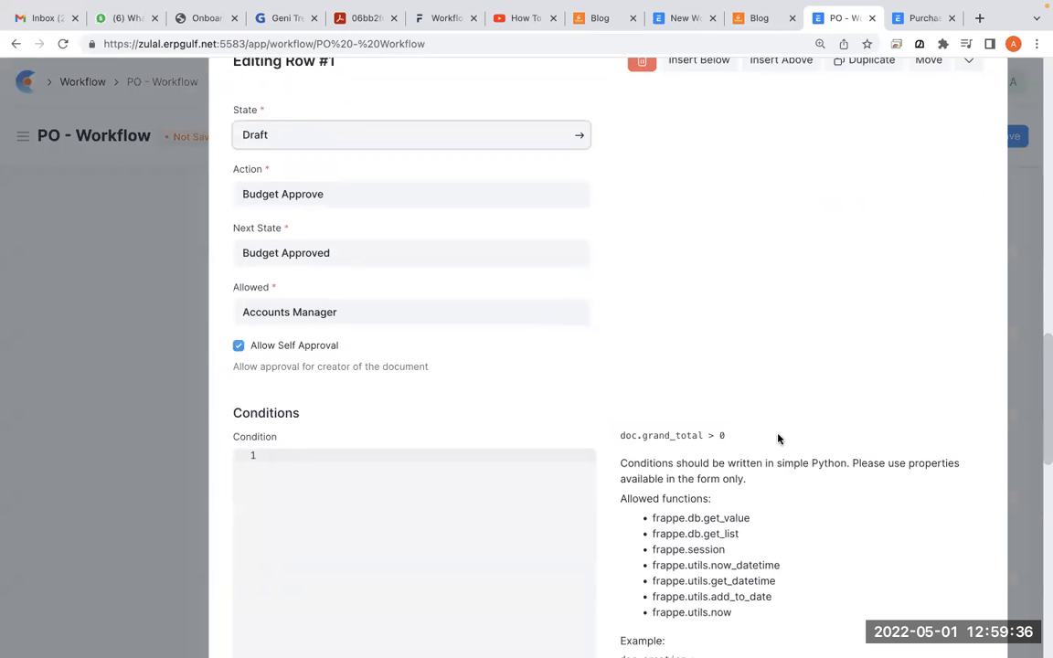
key("ctrl+shift+a")
left_click_drag(323, 352, 329, 362)
mouse_move(350, 404)
left_mouse_down()
mouse_move(330, 385)
mouse_move(211, 434)
mouse_move(395, 477)
mouse_move(289, 369)
mouse_move(234, 496)
mouse_move(364, 400)
mouse_move(231, 404)
mouse_move(221, 446)
left_mouse_up()
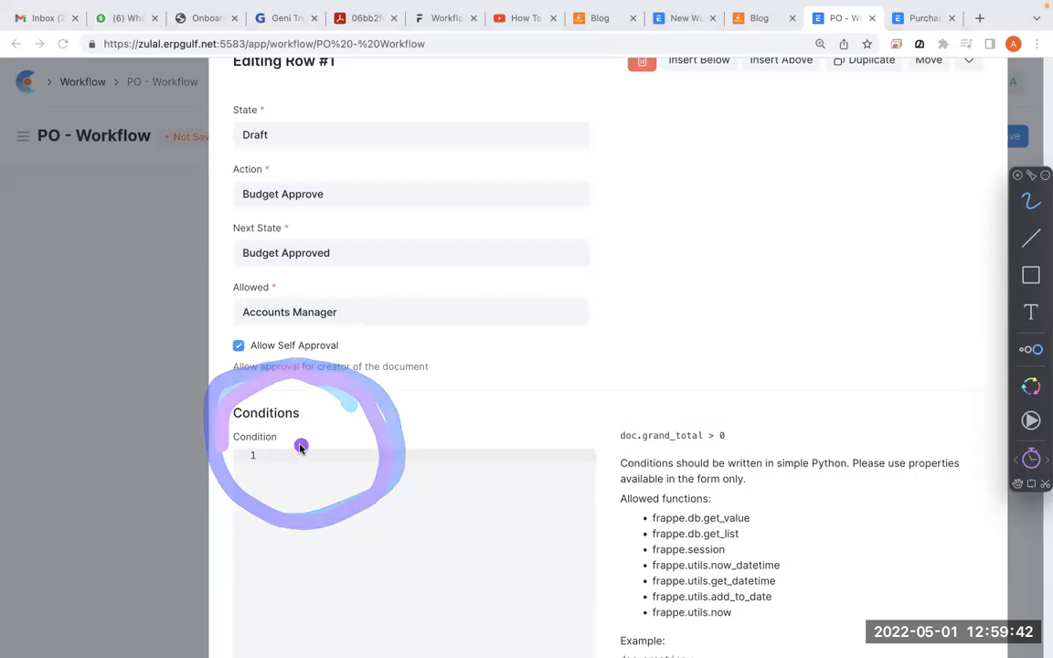
mouse_move(320, 379)
left_mouse_down()
mouse_move(287, 477)
mouse_move(321, 422)
left_mouse_up()
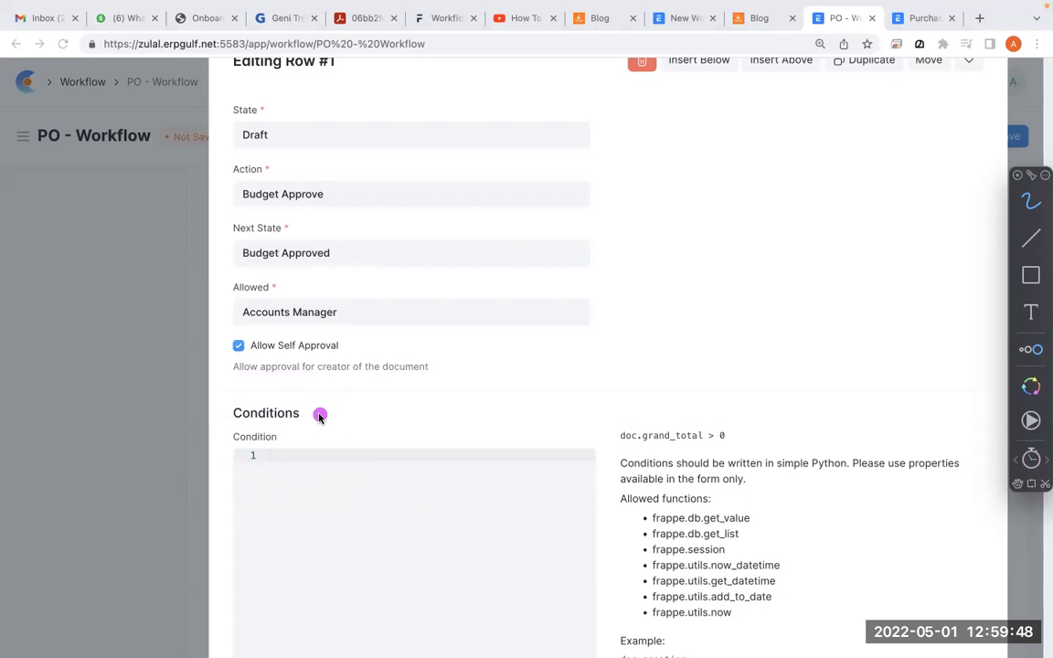
key("Escape")
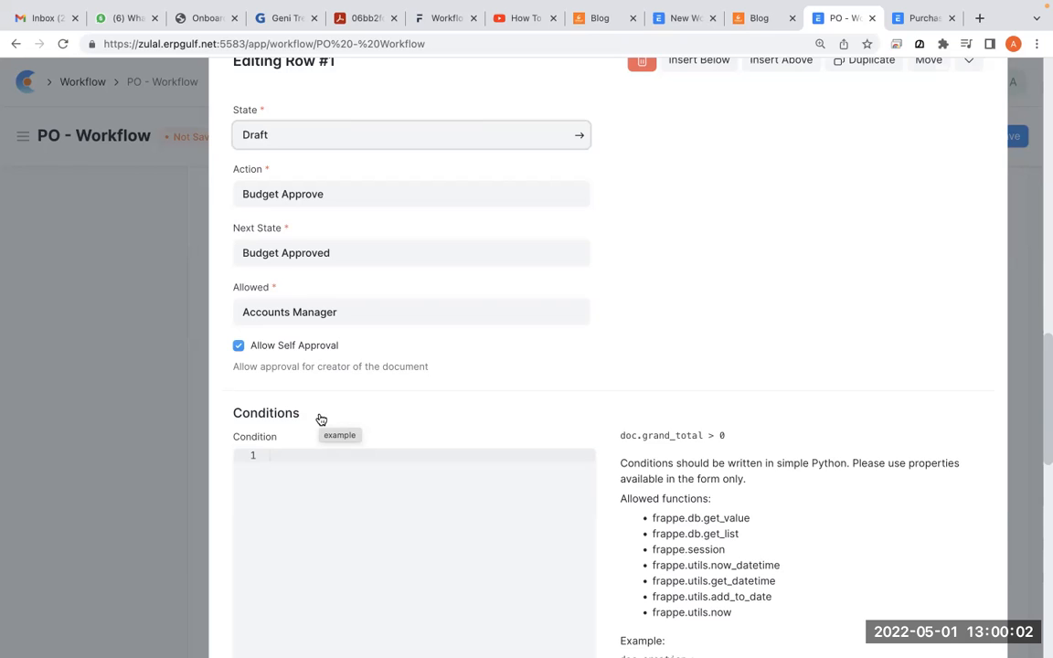
Step: Mark up the example condition doc.grand_total > 0 and the allowed functions list with temporary screen annotations
key("super+alt+a")
mouse_move(775, 393)
left_mouse_down()
mouse_move(658, 370)
mouse_move(592, 527)
mouse_move(677, 640)
mouse_move(823, 616)
mouse_move(823, 437)
mouse_move(772, 388)
left_mouse_up()
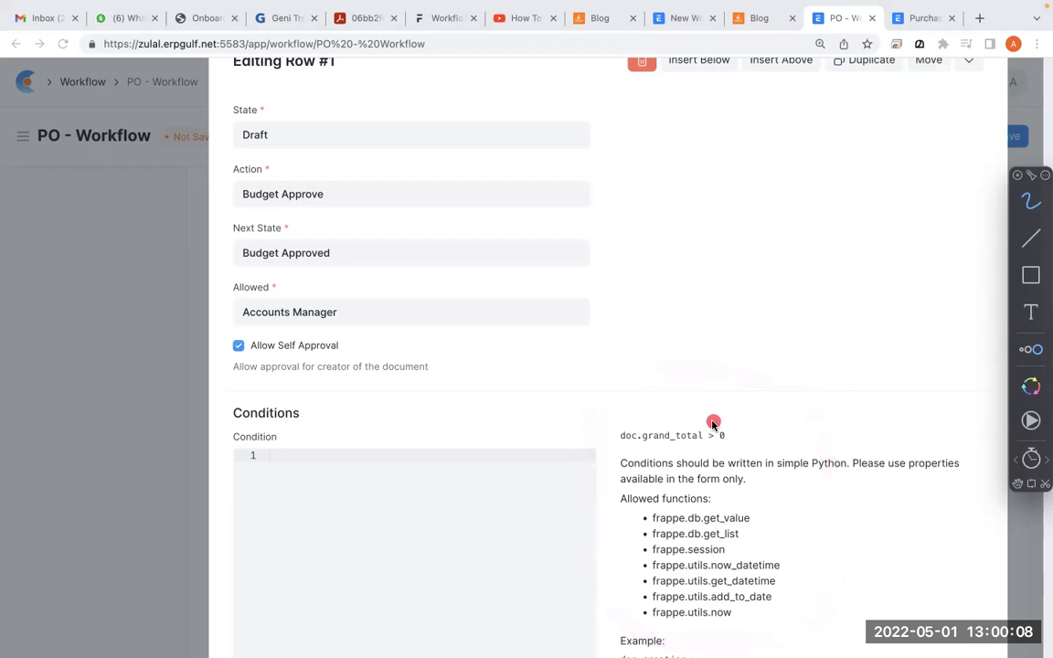
mouse_move(600, 413)
left_mouse_down()
mouse_move(746, 400)
mouse_move(622, 419)
mouse_move(660, 425)
left_mouse_up()
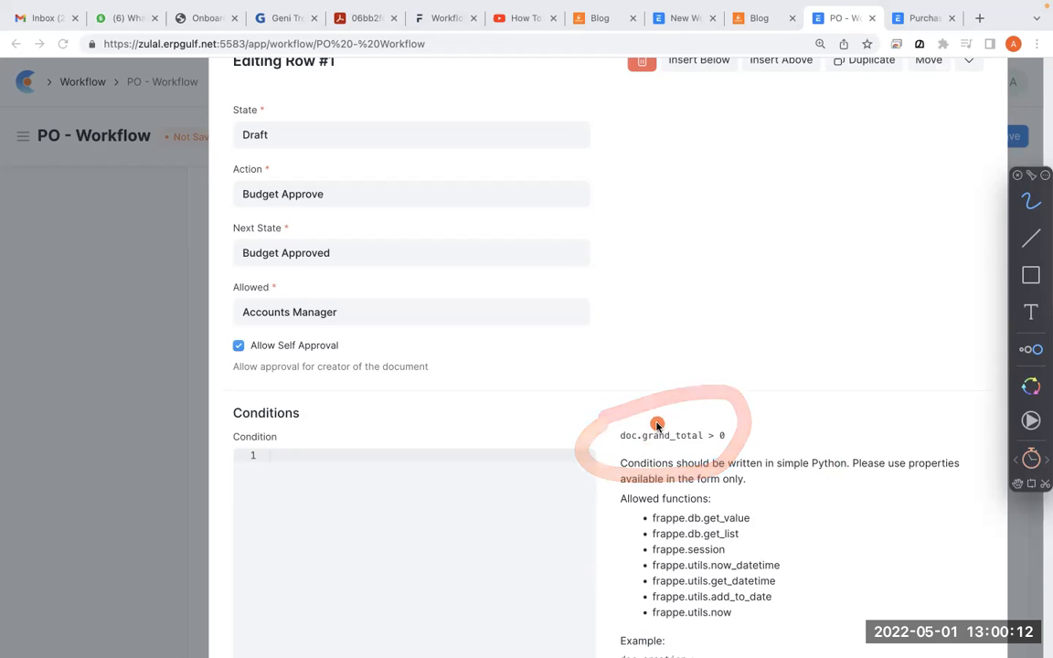
mouse_move(498, 288)
left_mouse_down()
mouse_move(557, 272)
mouse_move(510, 352)
left_mouse_up()
mouse_move(587, 294)
left_mouse_down()
mouse_move(778, 324)
mouse_move(830, 277)
mouse_move(870, 334)
left_mouse_up()
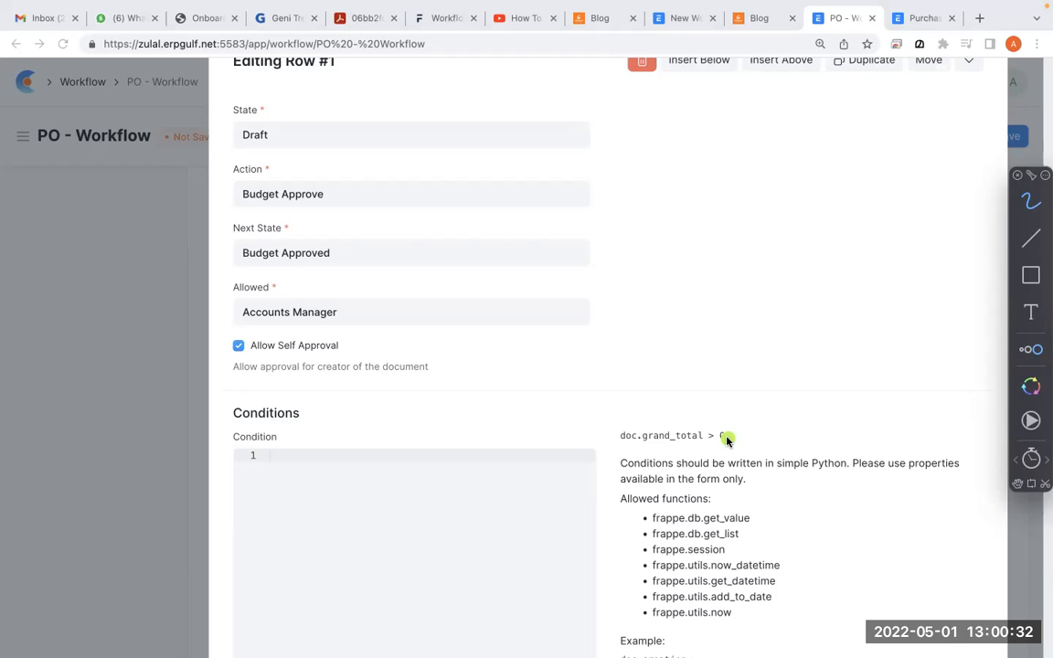
left_click_drag(775, 403, 707, 491)
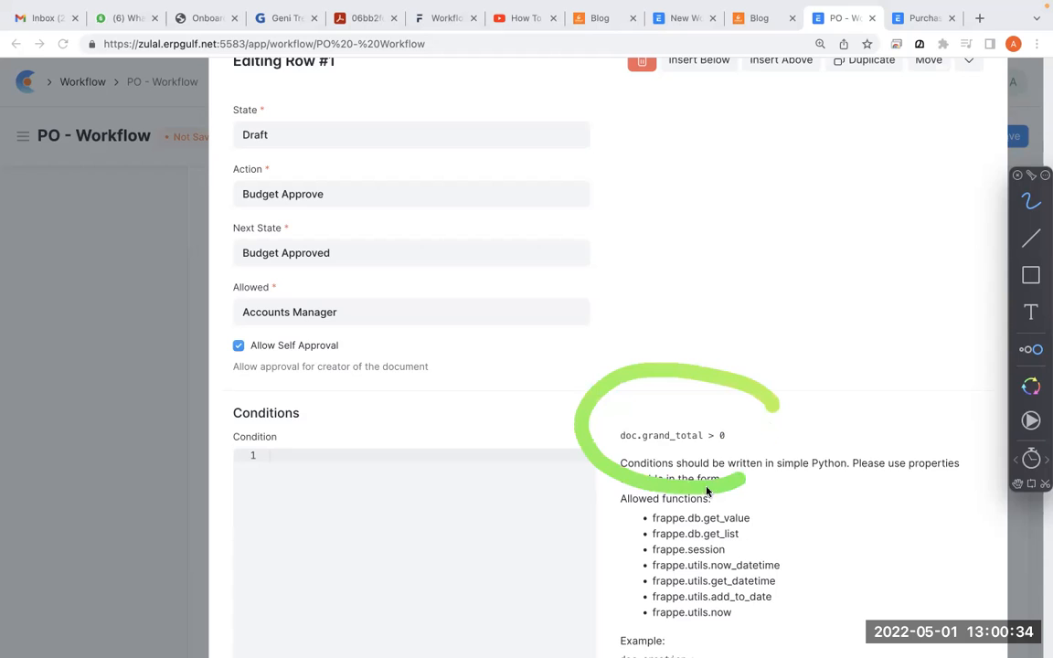
mouse_move(775, 435)
left_mouse_down()
mouse_move(622, 595)
mouse_move(795, 571)
left_mouse_up()
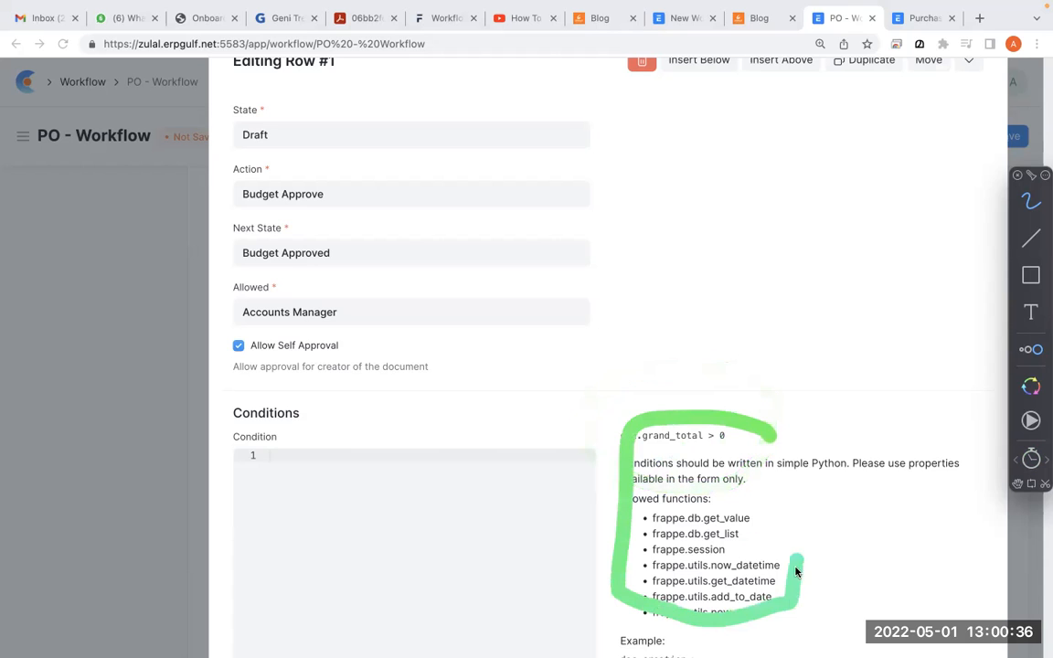
mouse_move(409, 388)
left_mouse_down()
mouse_move(310, 371)
mouse_move(382, 517)
mouse_move(353, 382)
left_mouse_up()
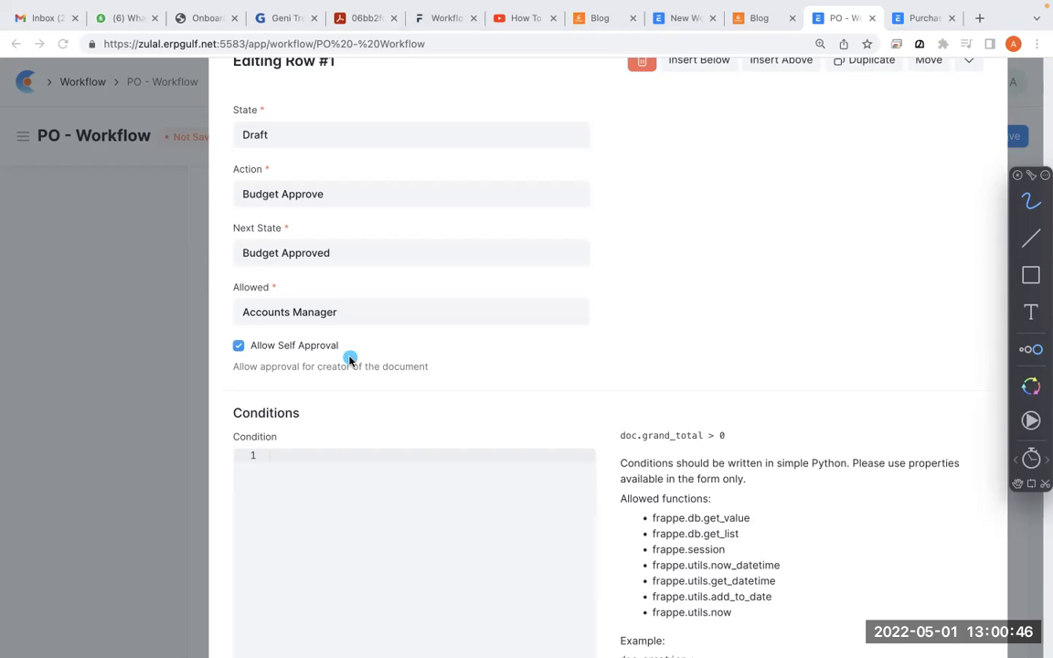
key("Escape")
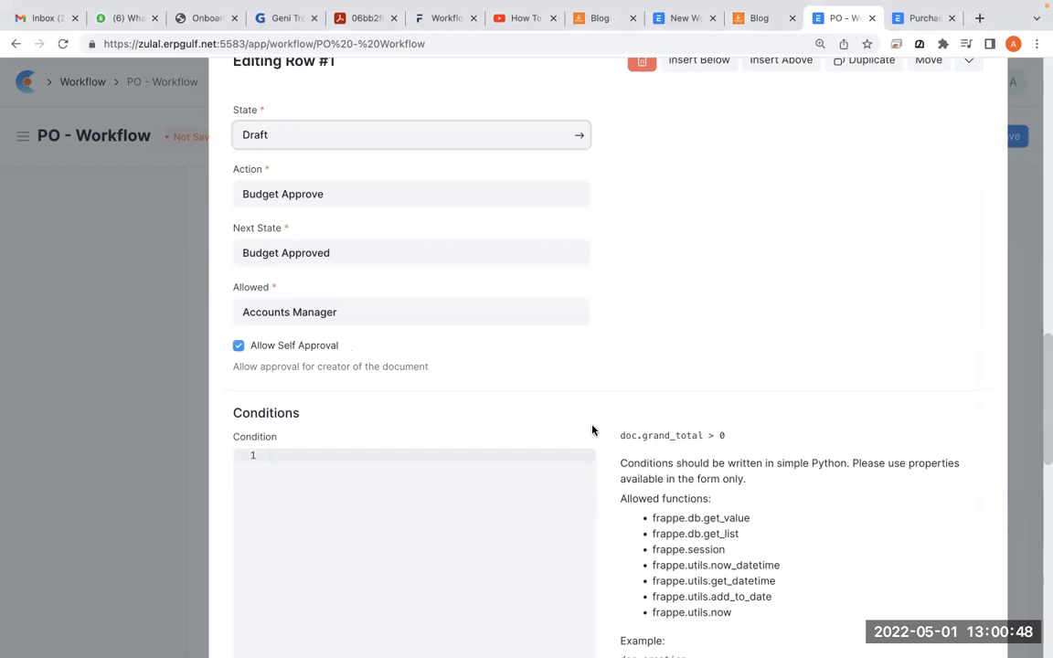
Step: Check the approval sketch on the whiteboard, return to the workflow and close the first transition rule's details
scroll(593, 430, "up", 3)
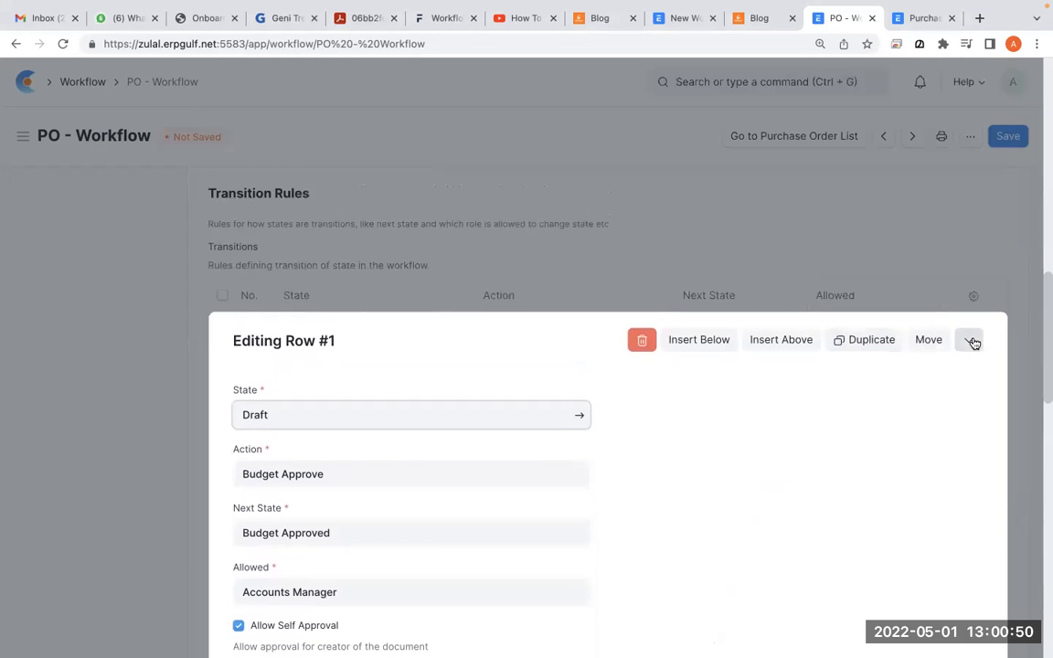
key("super+Tab")
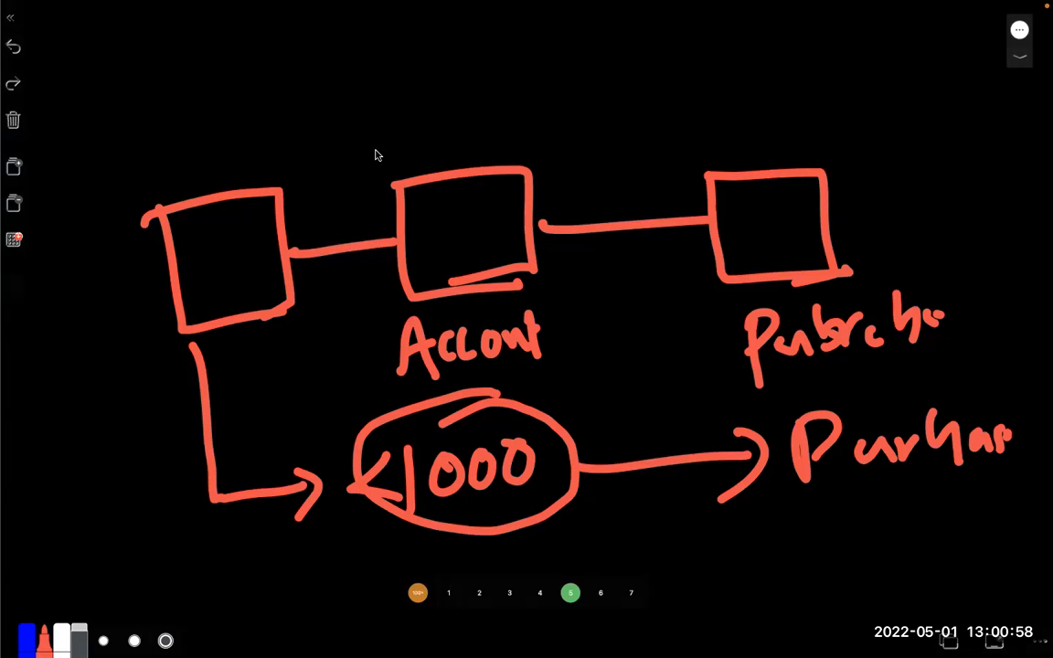
key("ctrl+Right")
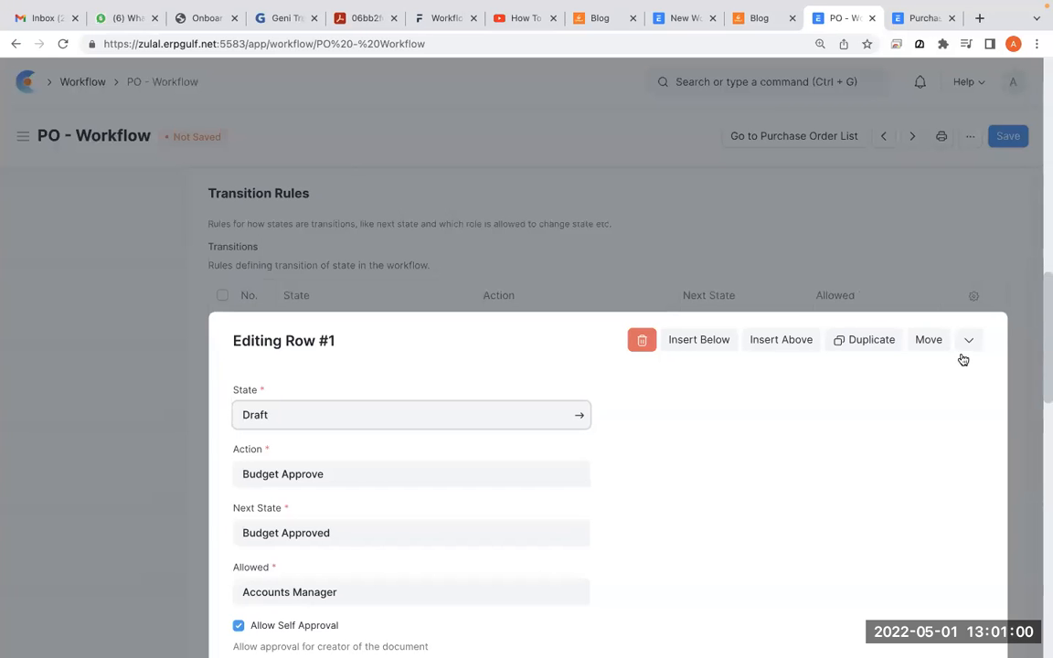
left_click(968, 340)
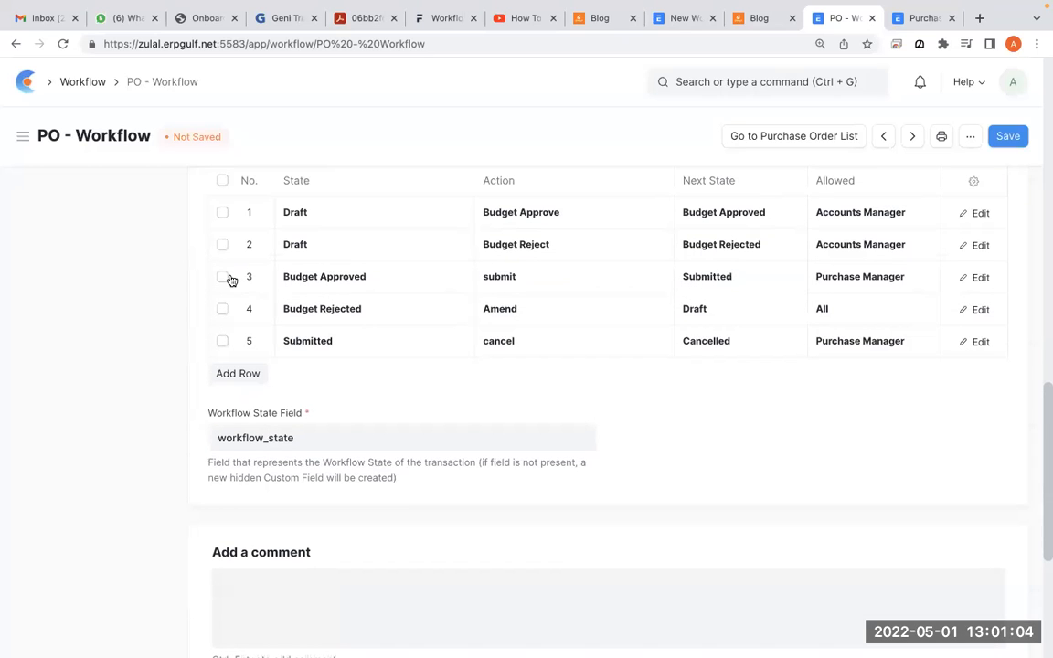
Step: Circle the Budget Approved and Budget Rejected states in the transition rules with the screen annotation tool
key("alt+Tab")
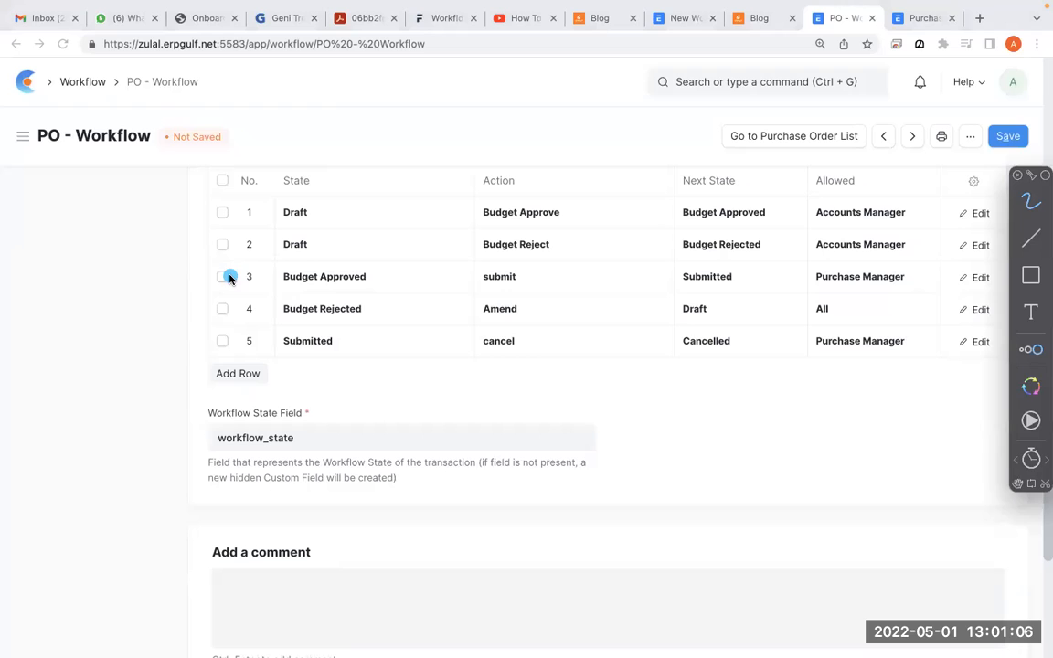
mouse_move(431, 262)
left_mouse_down()
mouse_move(400, 301)
mouse_move(420, 319)
mouse_move(399, 328)
mouse_move(420, 331)
left_mouse_up()
mouse_move(373, 262)
left_mouse_down()
mouse_move(283, 245)
mouse_move(309, 339)
mouse_move(369, 260)
left_mouse_up()
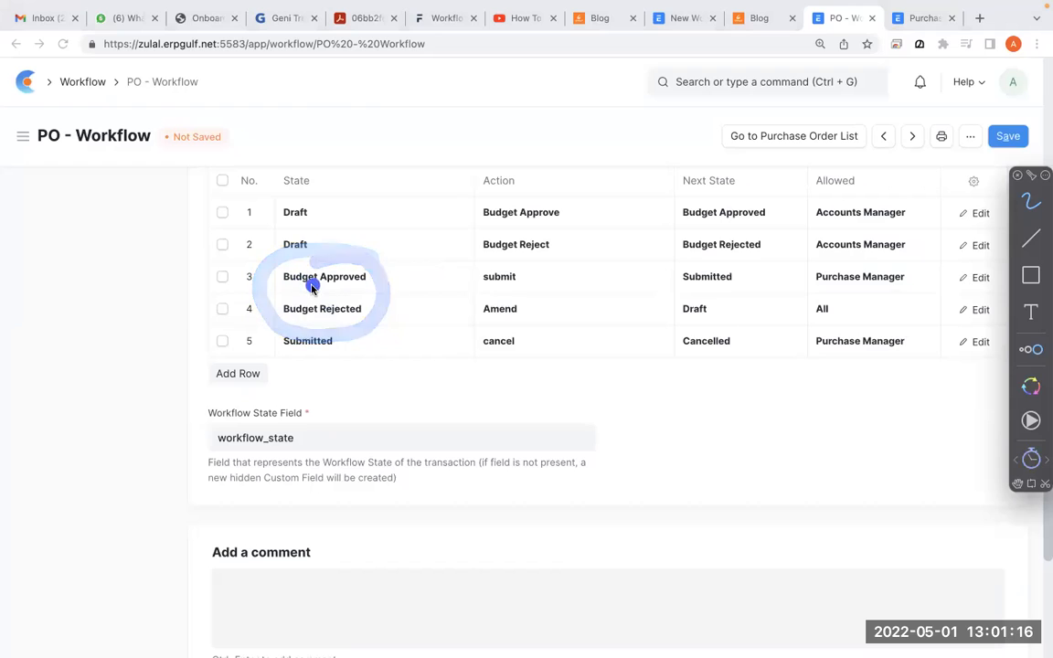
mouse_move(302, 245)
left_mouse_down()
mouse_move(273, 353)
mouse_move(283, 322)
mouse_move(291, 367)
mouse_move(316, 311)
left_mouse_up()
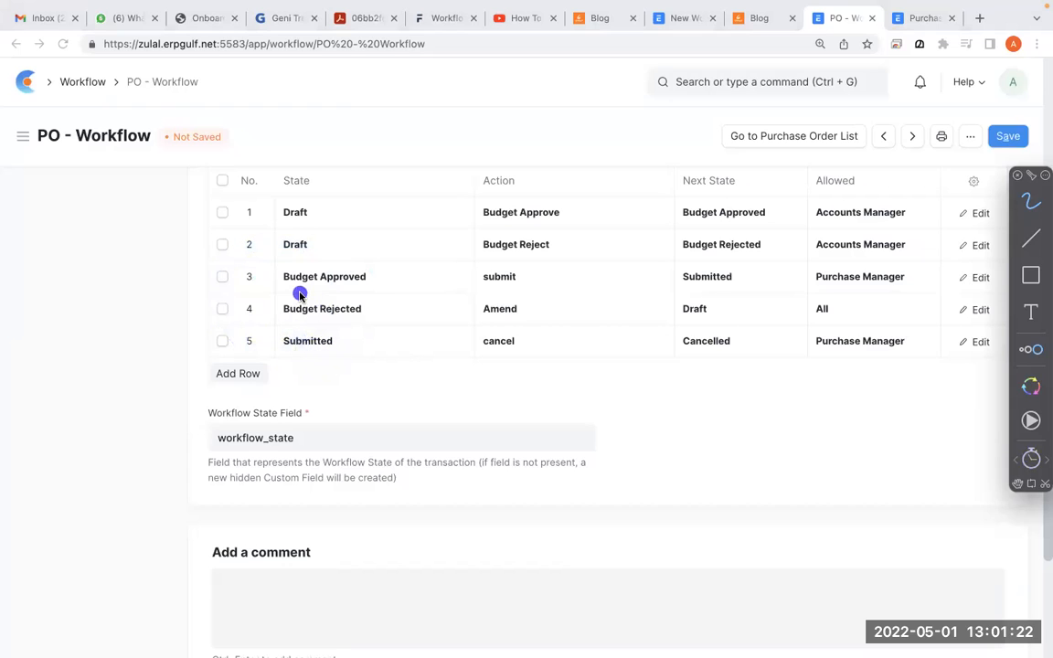
Step: Mark up the State column of the transition rules with temporary annotations and review the Document States table
mouse_move(262, 240)
left_mouse_down()
mouse_move(258, 342)
mouse_move(278, 344)
left_mouse_up()
mouse_move(267, 317)
left_mouse_down()
mouse_move(269, 364)
mouse_move(259, 378)
left_mouse_up()
left_click(251, 392)
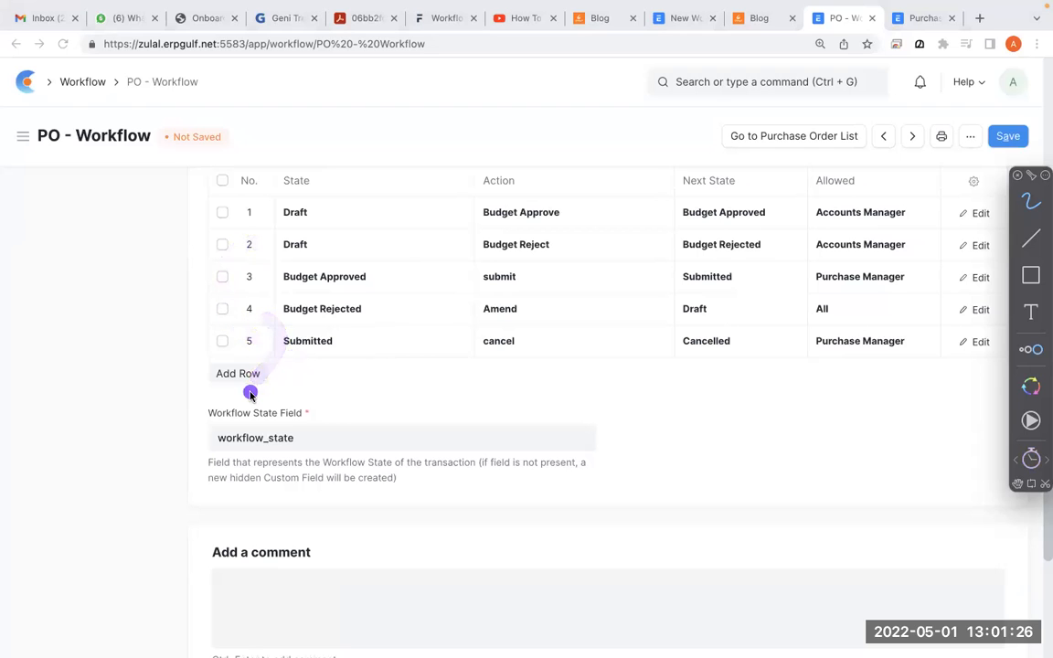
key("Escape")
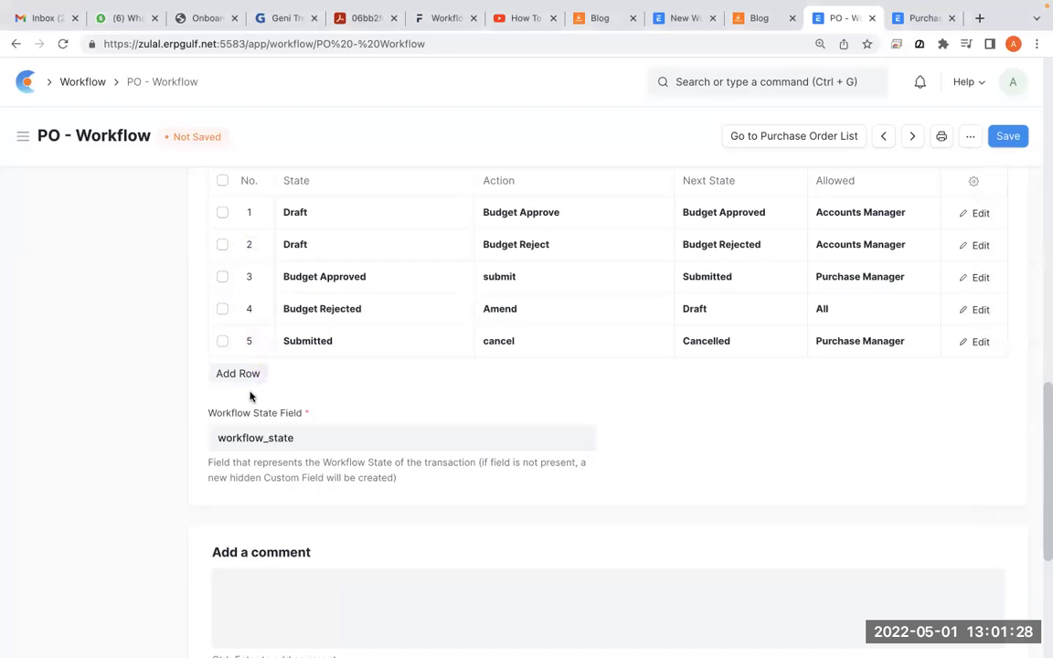
scroll(250, 396, "up", 10)
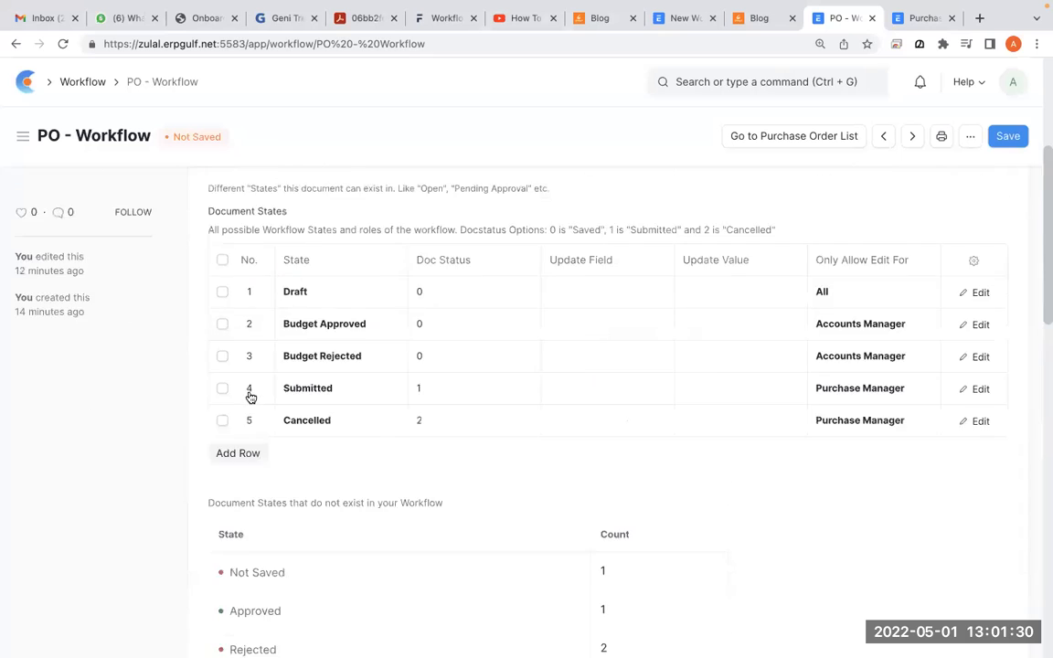
scroll(251, 396, "up", 2)
scroll(251, 396, "down", 2)
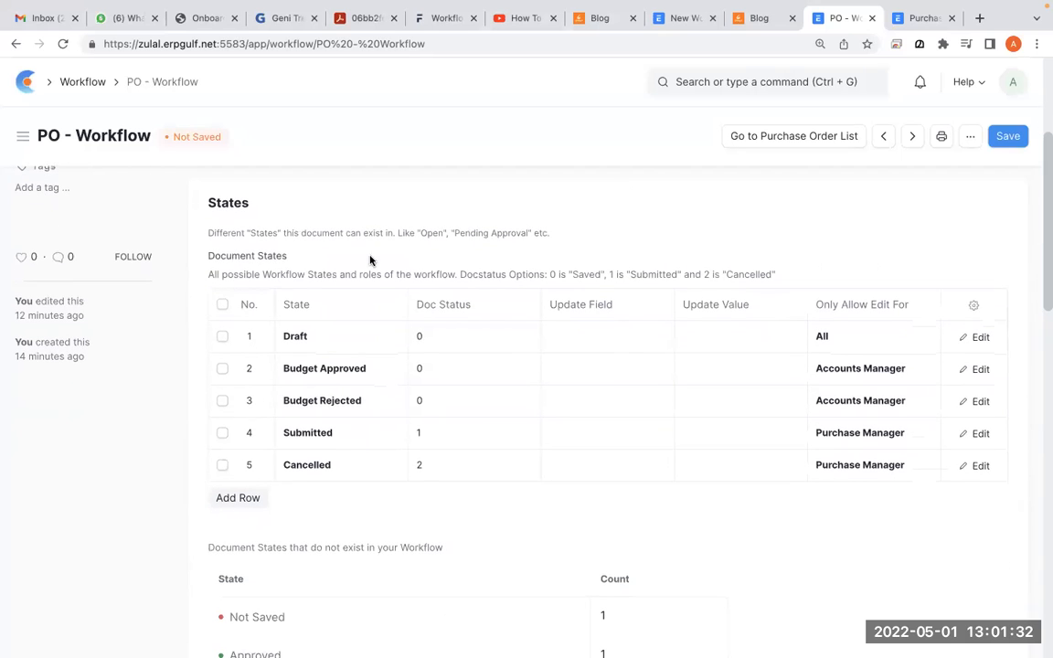
Step: Open the cancelled Royal Traders purchase order dated 01-05-2022 and circle its Total (SAR) field with the screen annotation tool
left_click(896, 18)
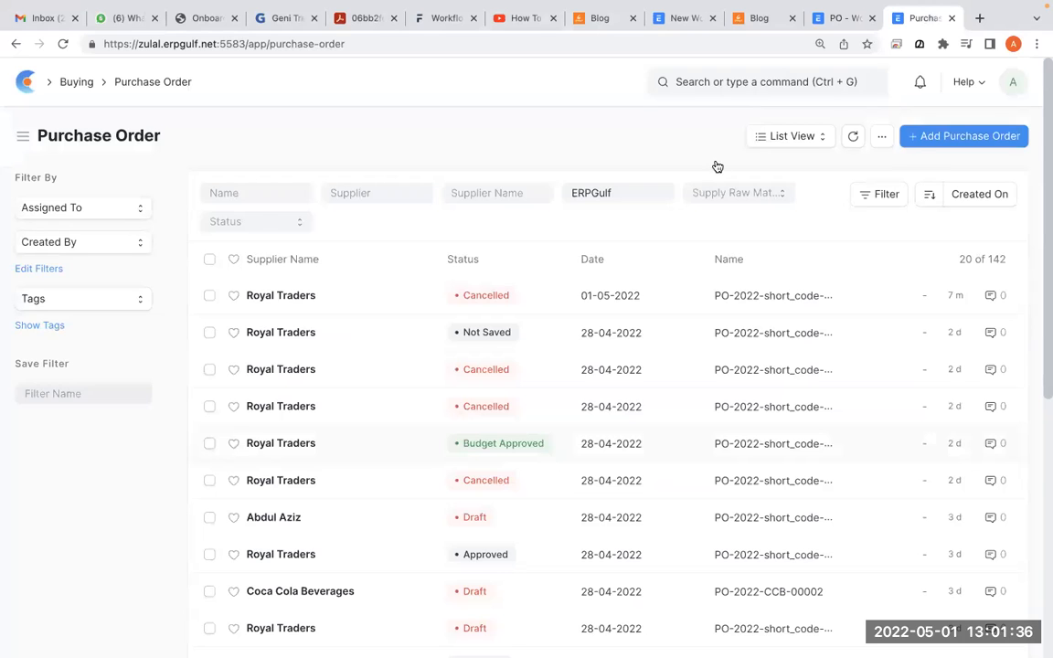
left_click(298, 295)
scroll(458, 390, "down", 10)
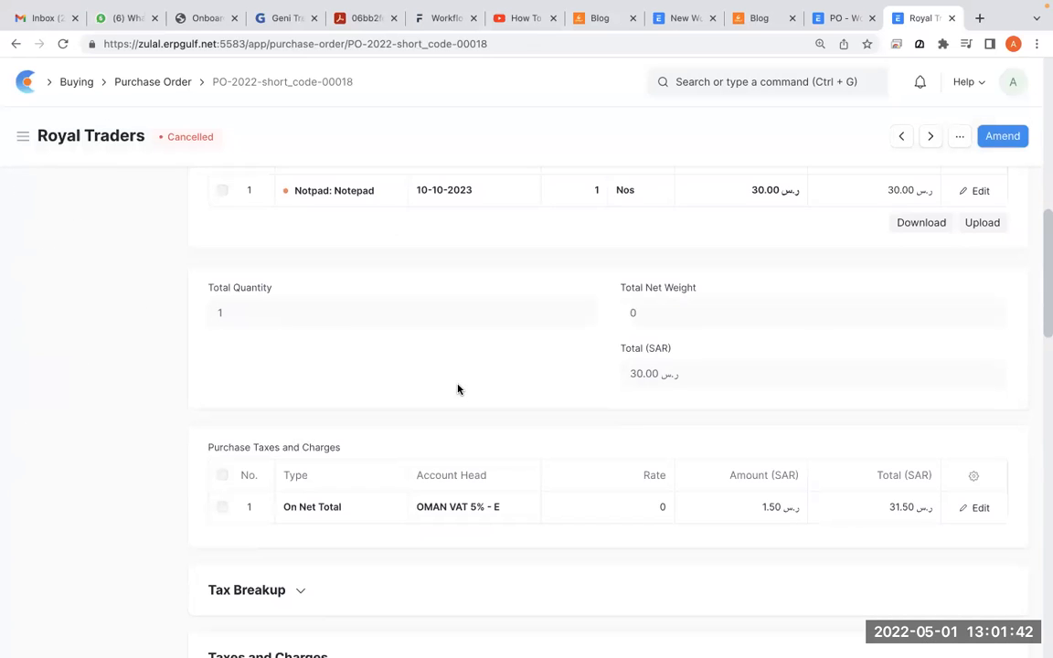
key("alt+Tab")
mouse_move(724, 329)
left_mouse_down()
mouse_move(573, 307)
mouse_move(756, 370)
mouse_move(580, 301)
mouse_move(707, 432)
mouse_move(736, 338)
left_mouse_up()
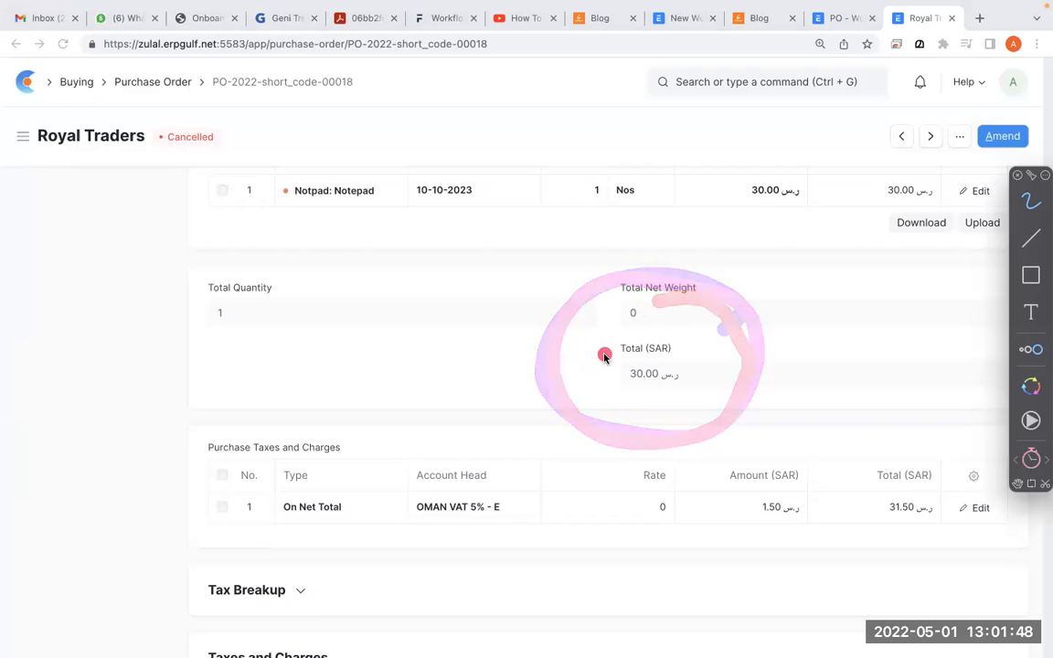
mouse_move(640, 318)
left_mouse_down()
mouse_move(711, 348)
mouse_move(711, 404)
mouse_move(718, 343)
left_mouse_up()
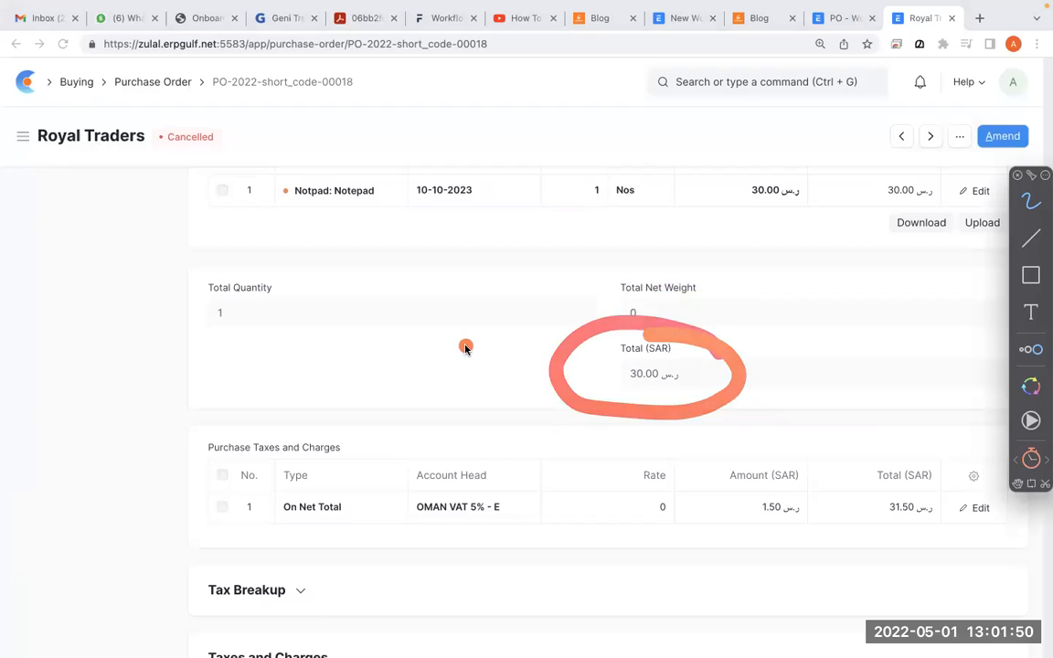
key("Escape")
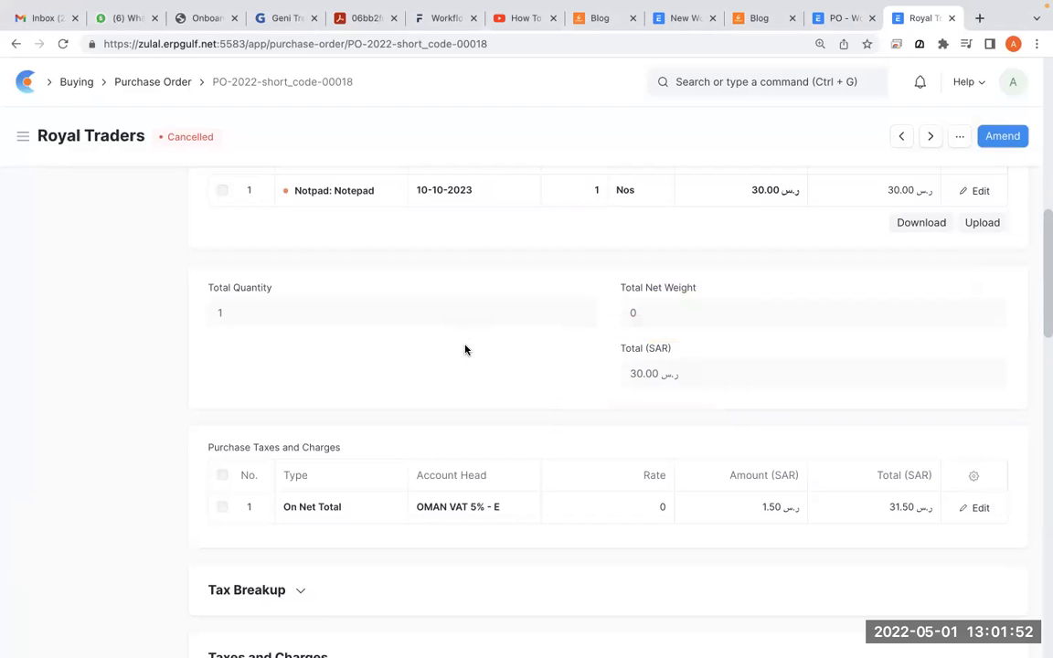
Step: Review the order's Items table and mark up the area around Total (SAR) again with temporary annotations
scroll(466, 349, "up", 1)
scroll(465, 350, "up", 4)
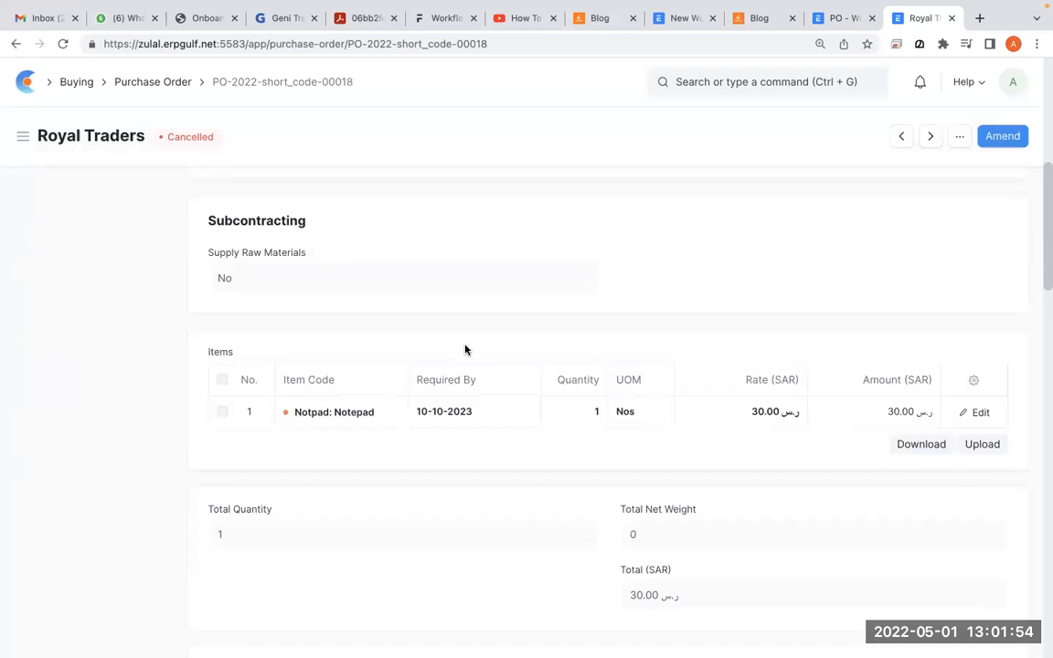
scroll(465, 350, "down", 3)
key("alt+Tab")
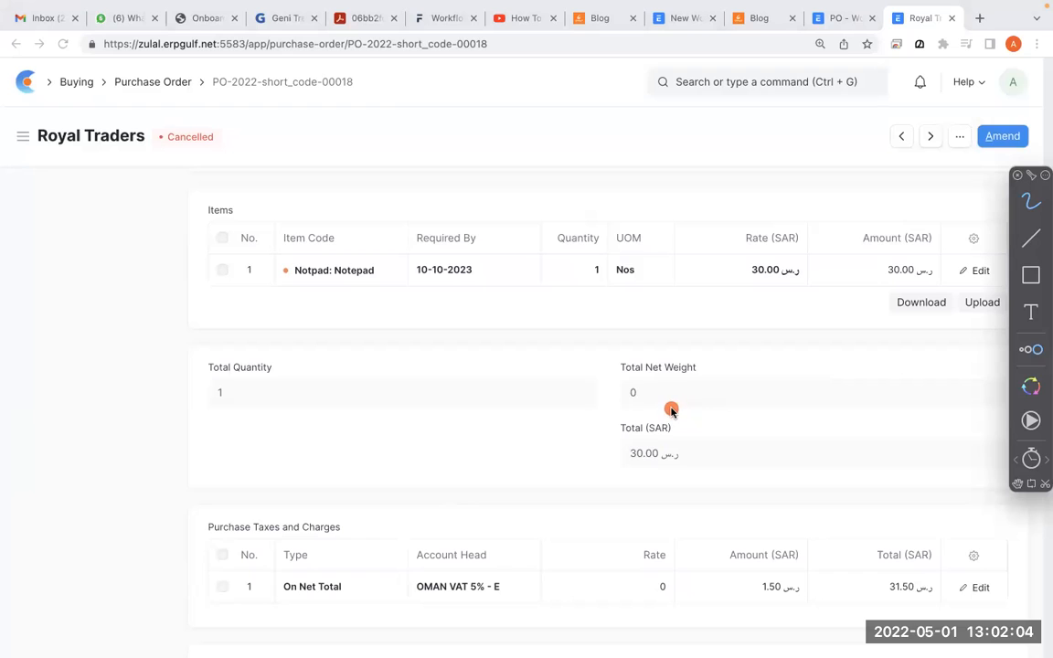
mouse_move(668, 408)
left_mouse_down()
mouse_move(585, 416)
mouse_move(702, 422)
left_mouse_up()
left_click_drag(693, 331, 716, 371)
left_click_drag(547, 230, 522, 232)
mouse_move(718, 411)
left_mouse_down()
mouse_move(687, 498)
mouse_move(660, 407)
left_mouse_up()
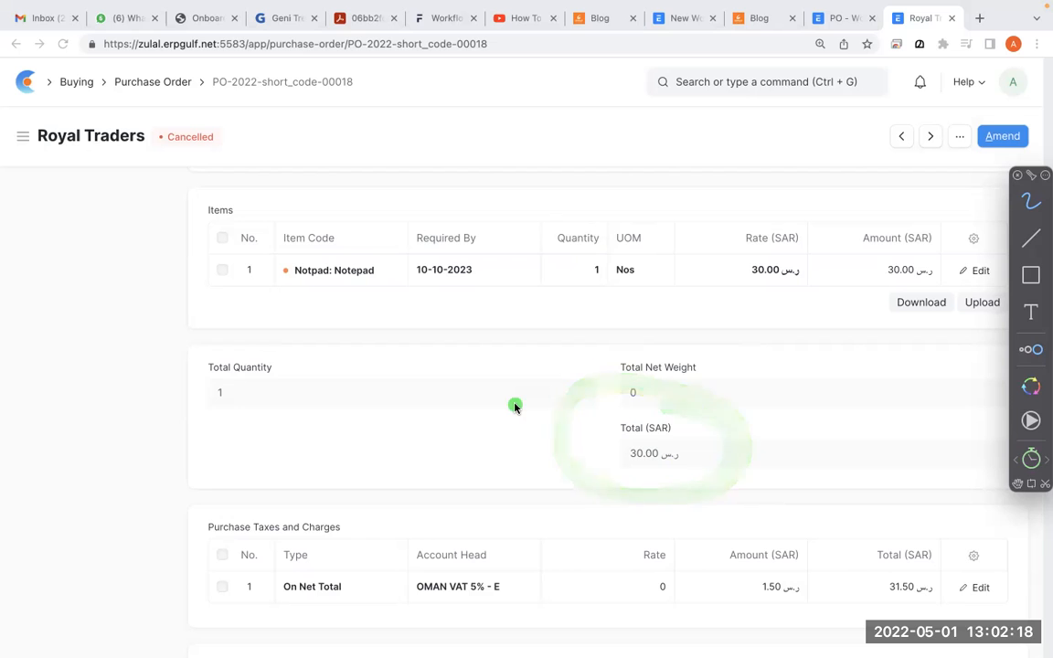
Step: Leave the annotation mode and open the Customize Form page for this purchase order's document type
scroll(514, 408, "up", 10)
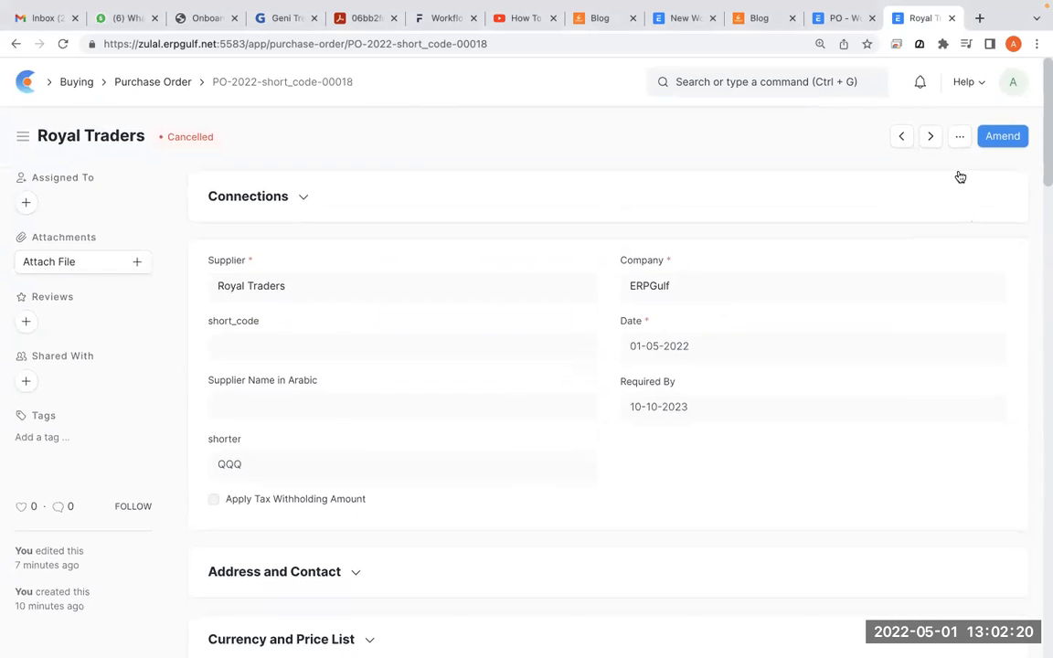
left_click(955, 139)
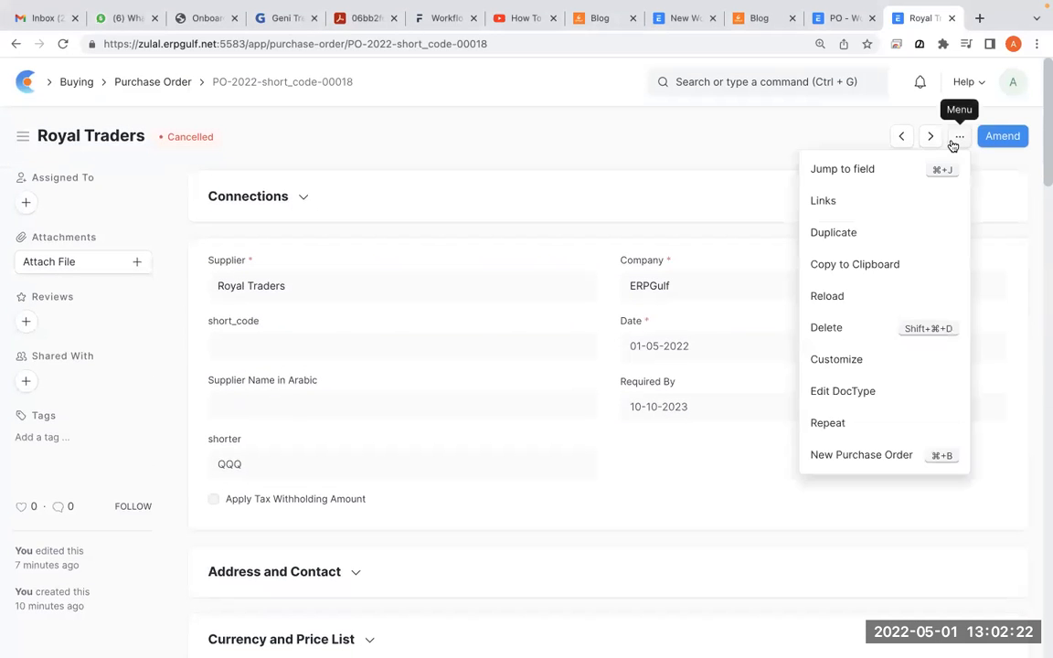
left_click(848, 366)
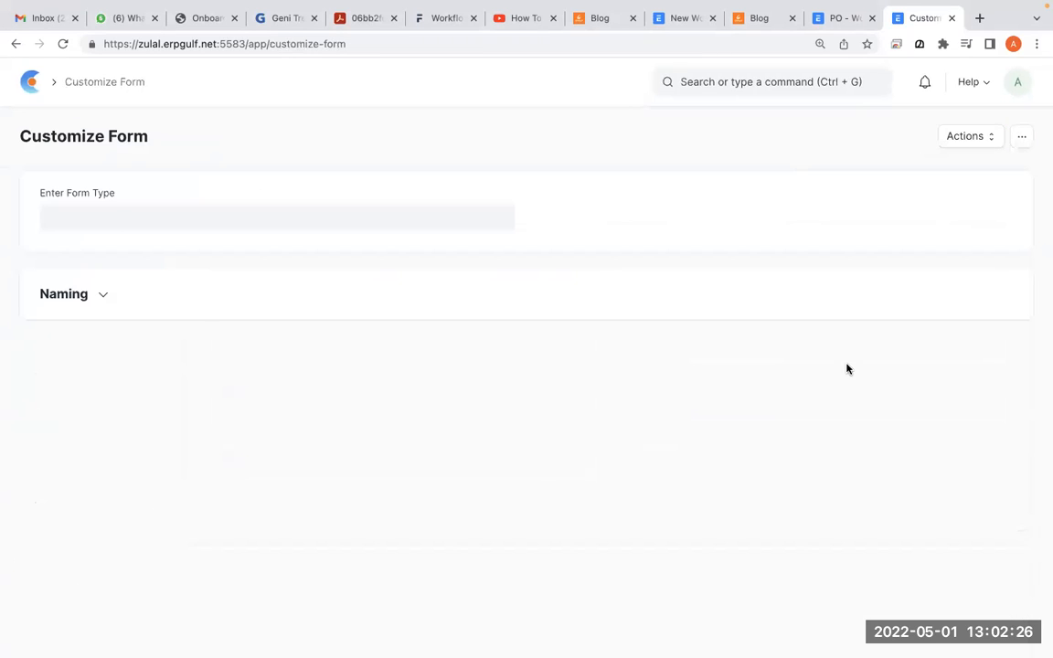
Step: Look through the Purchase Order fields table up to its third page for the total field
scroll(847, 368, "down", 3)
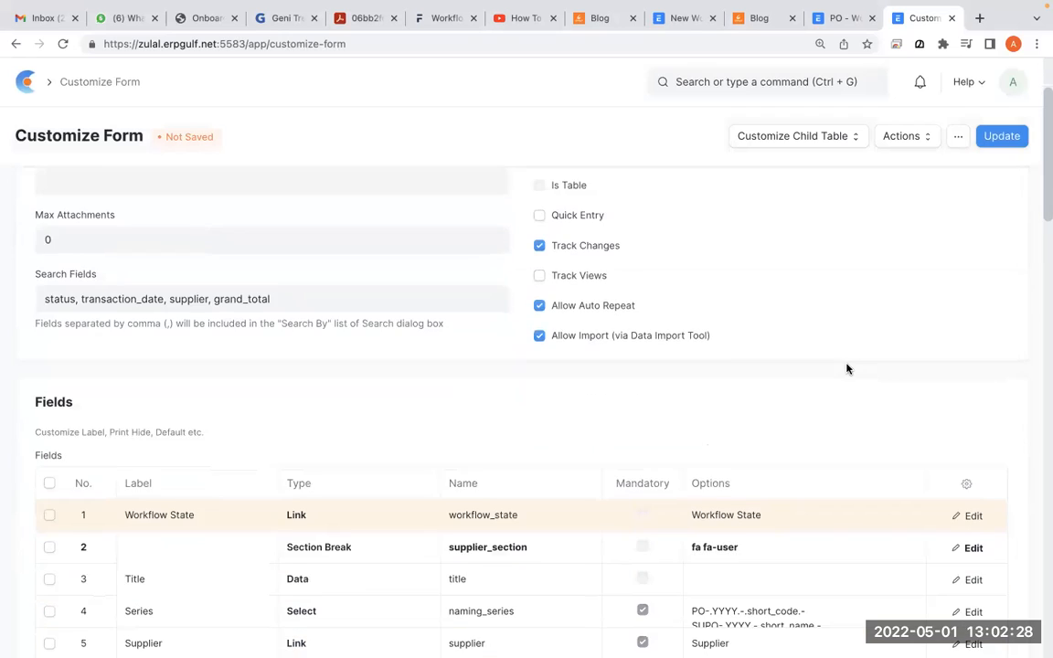
scroll(847, 369, "down", 6)
scroll(848, 369, "down", 4)
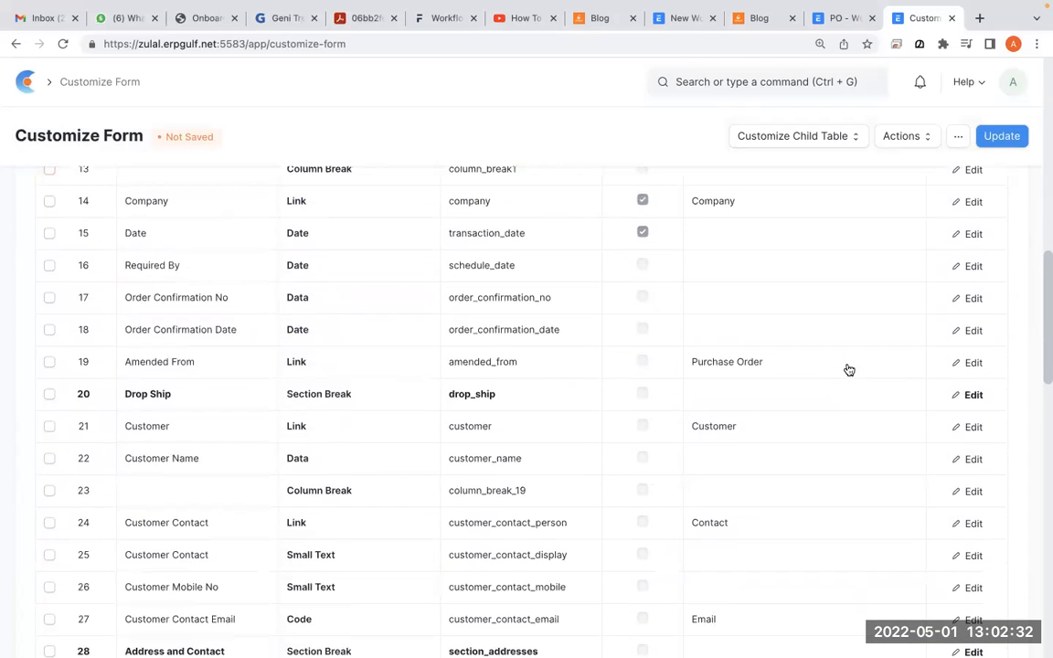
scroll(849, 369, "down", 15)
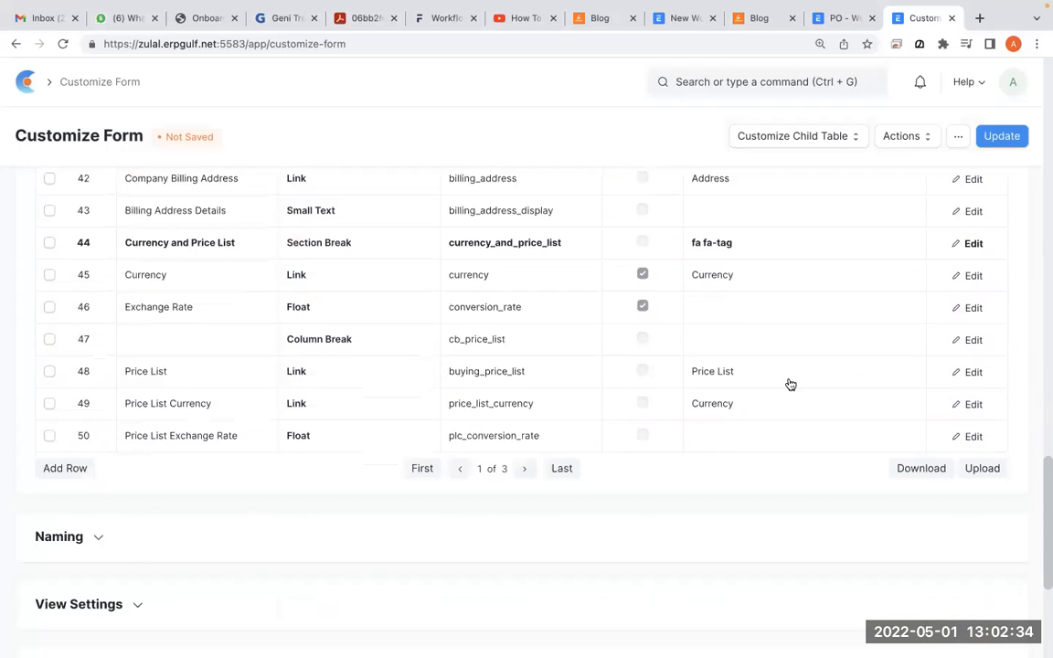
left_click(522, 469)
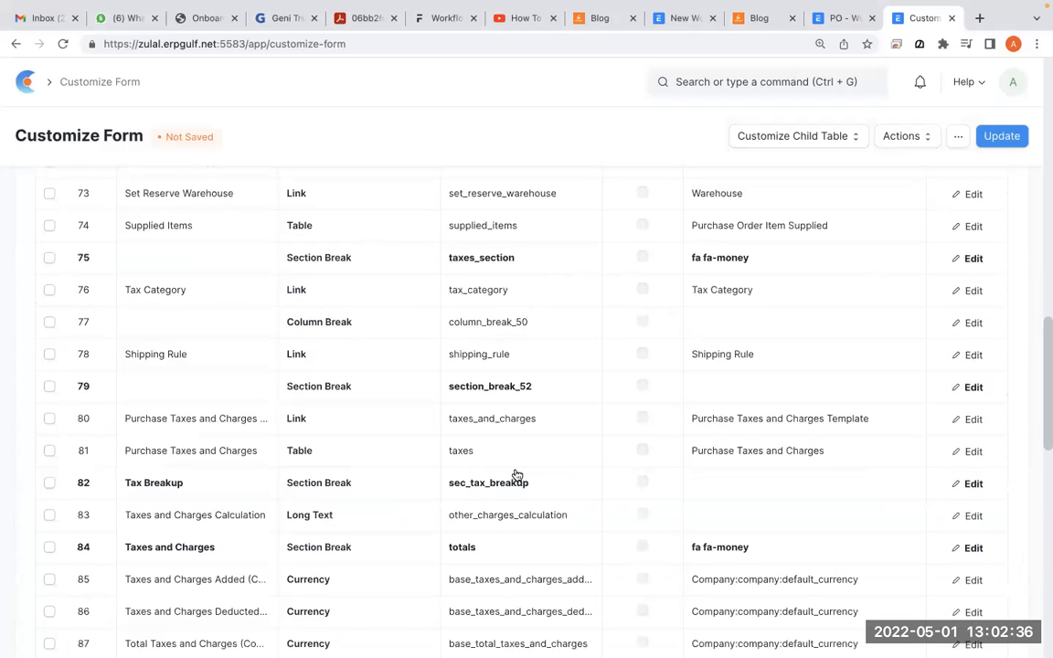
scroll(517, 476, "up", 7)
key("ctrl+f")
type("toga")
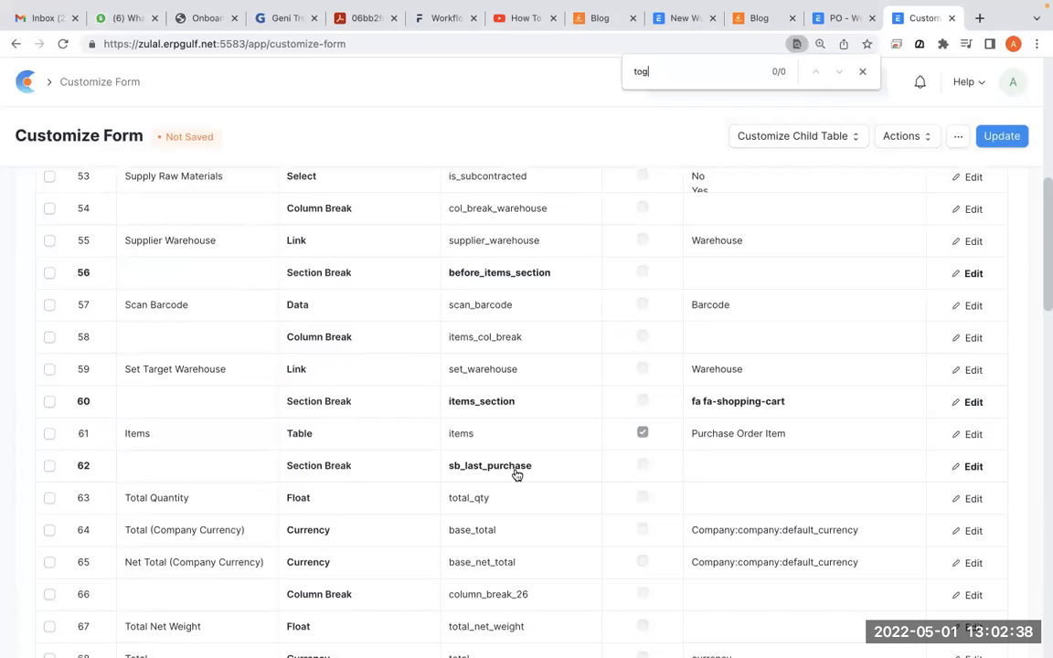
scroll(518, 474, "down", 14)
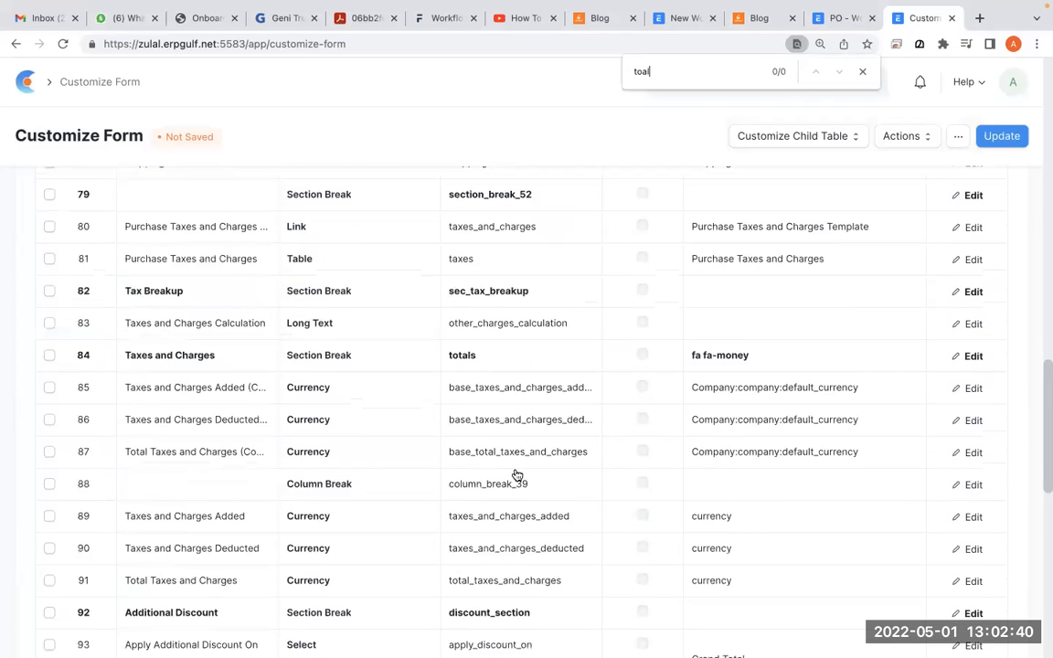
left_click(525, 398)
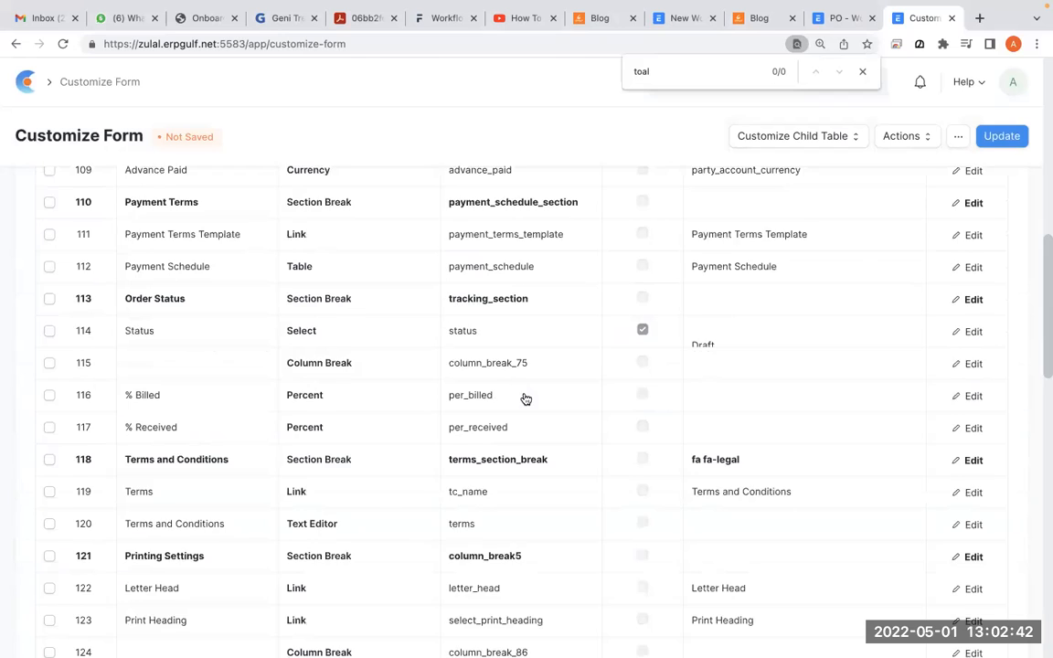
scroll(525, 399, "down", 2)
Step: Search the page for "total" and step through the matches in the fields table
key("ctrl+f")
type("total")
key("Return")
key("Return")
key("Return")
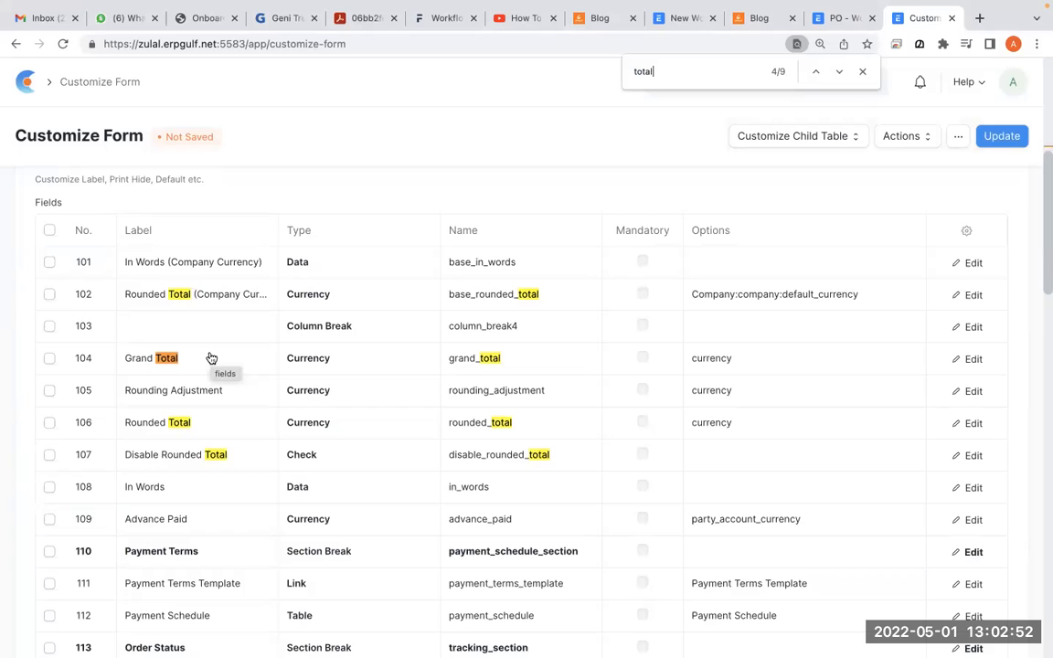
key("Return")
key("Return")
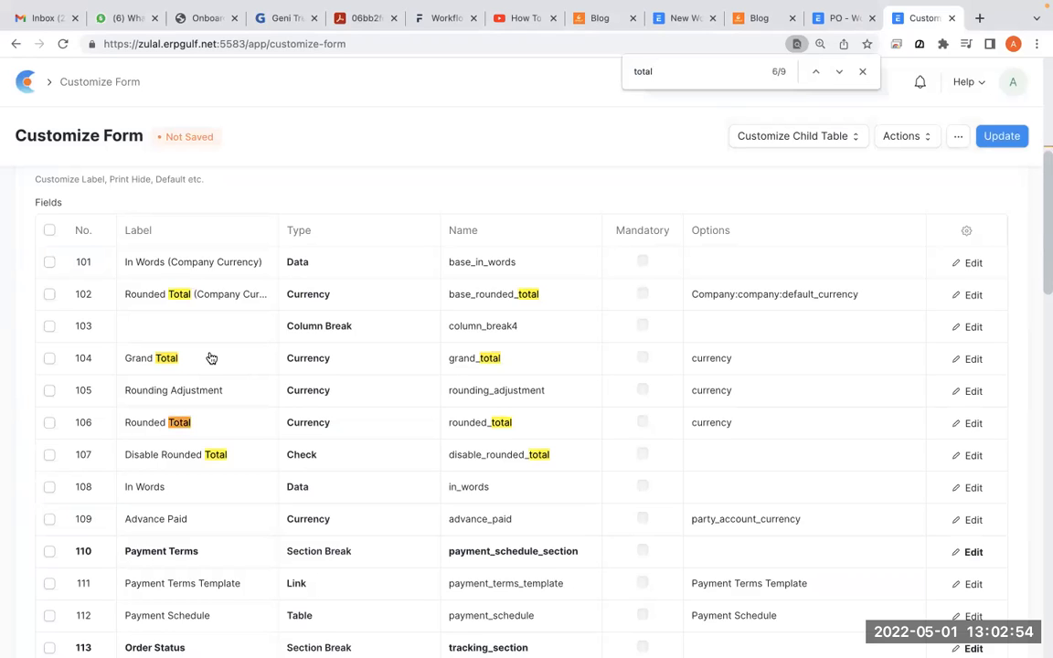
key("Return")
key("Return")
key("Return")
Step: Review the remaining fields, select the field name grand_total in the Grand Total row, and close the page search
scroll(202, 430, "down", 5)
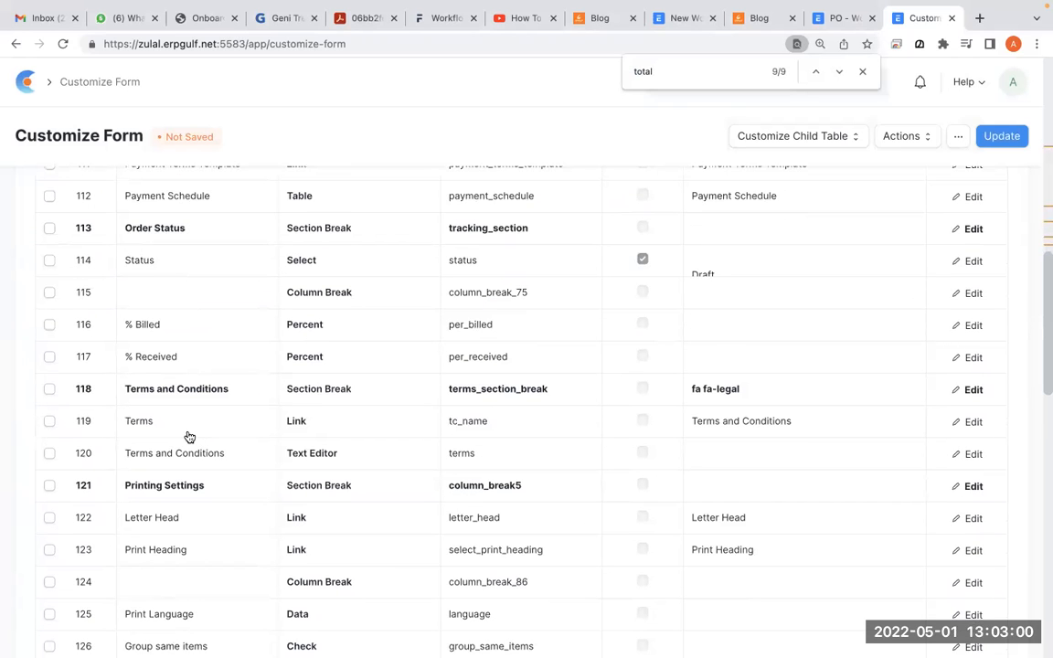
scroll(189, 437, "down", 8)
scroll(189, 437, "down", 3)
scroll(190, 437, "up", 15)
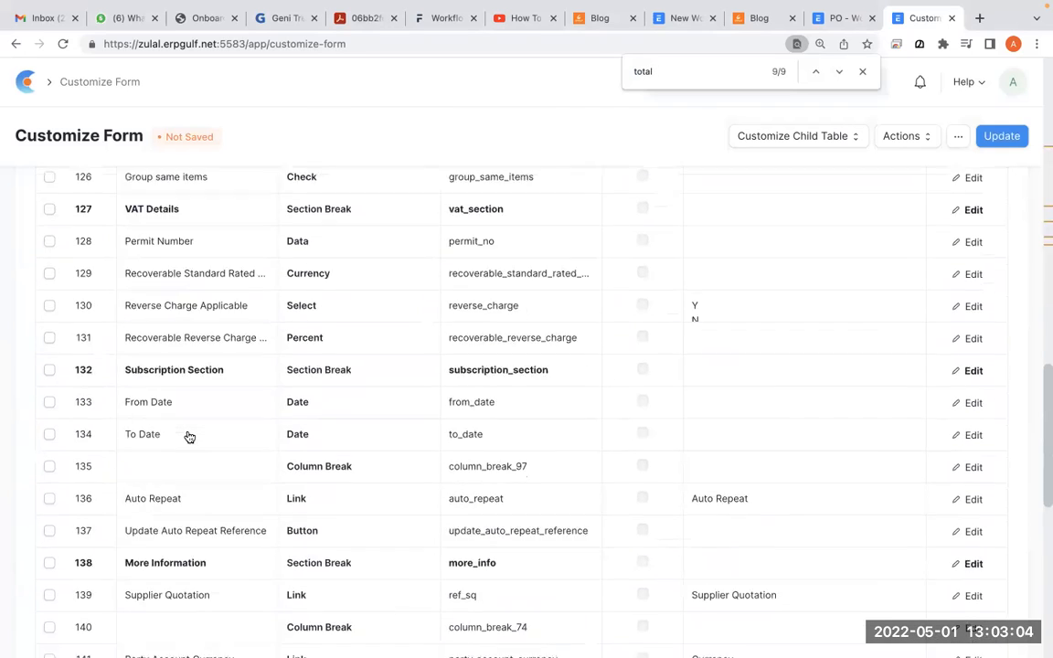
scroll(189, 437, "down", 2)
scroll(189, 437, "down", 1)
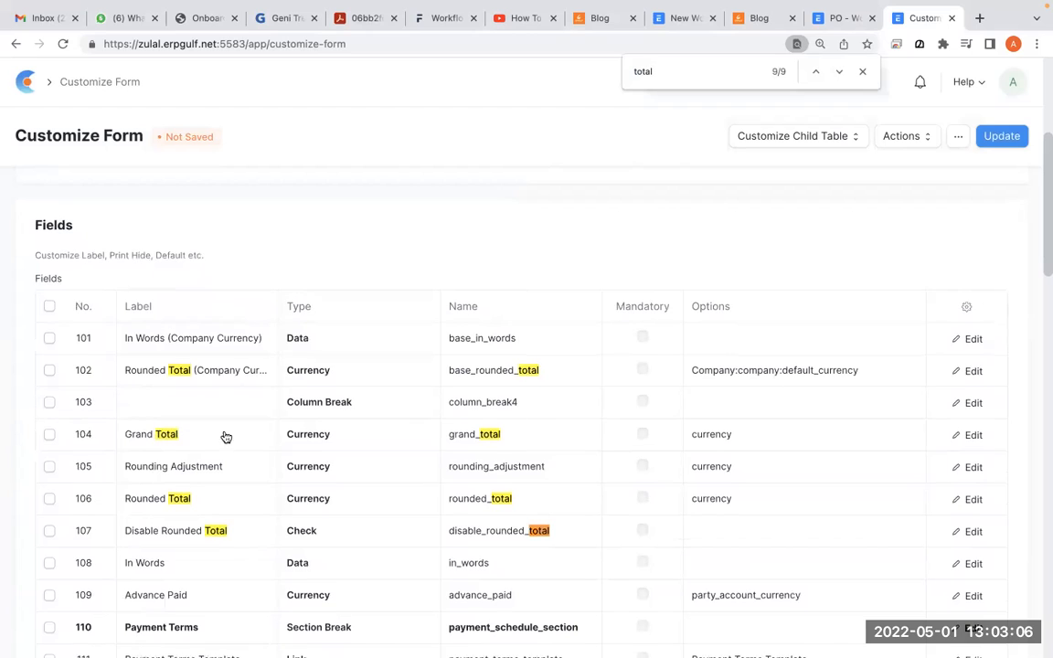
left_click(536, 440)
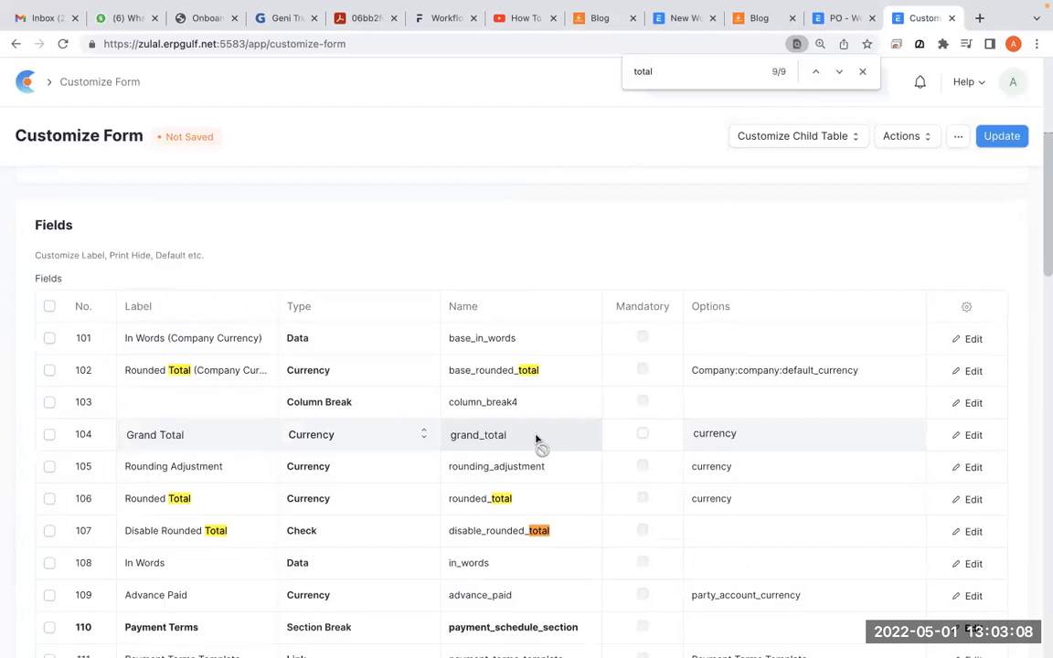
double_click(537, 440)
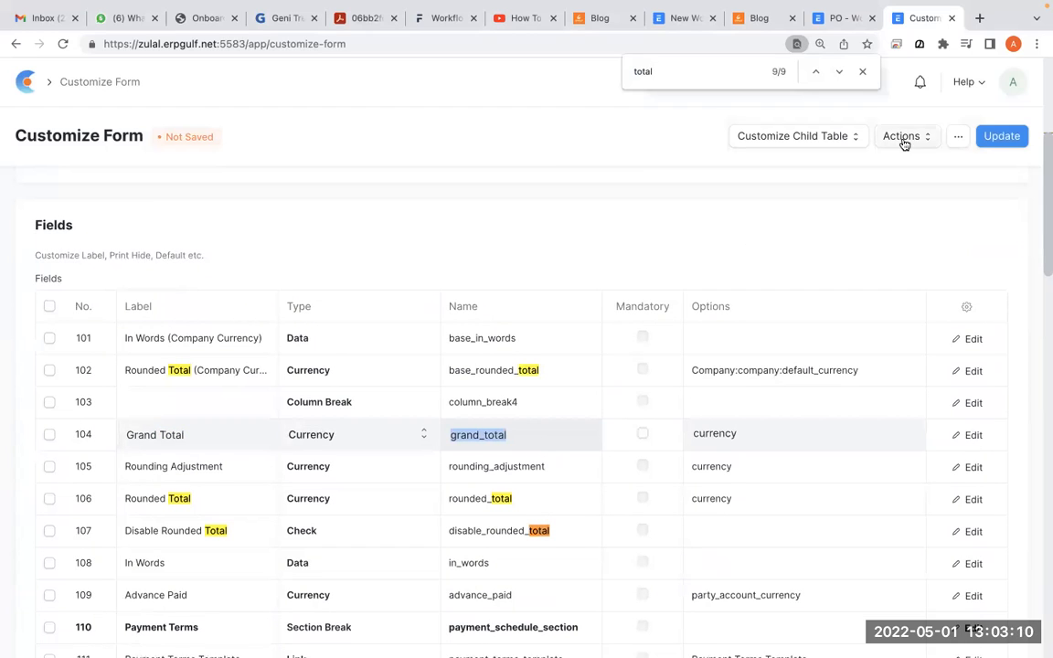
left_click(859, 73)
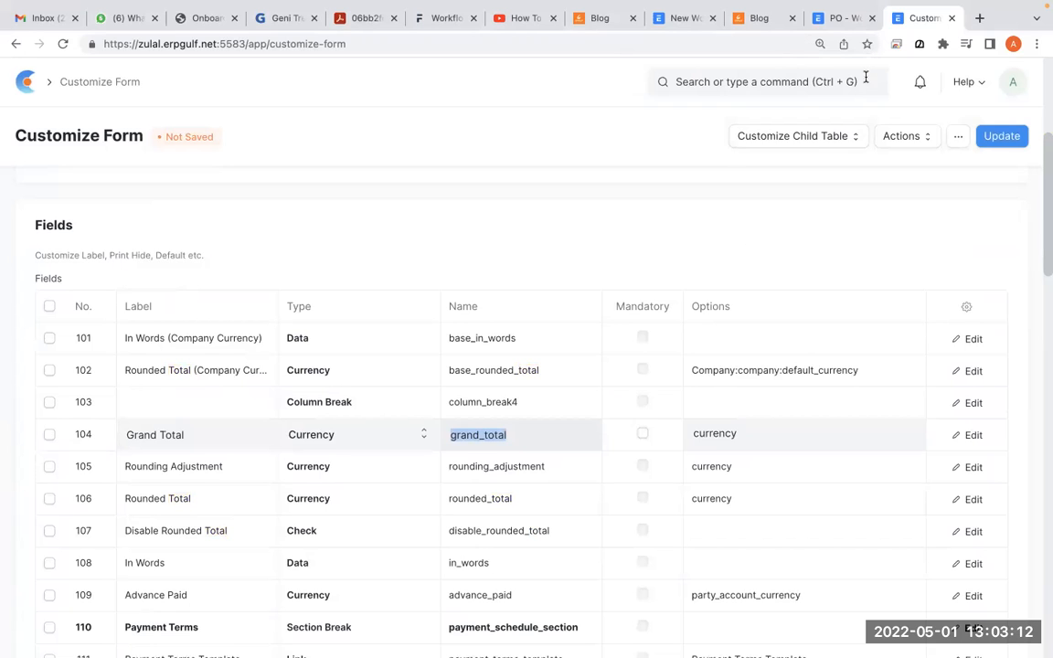
Step: Circle the field name grand_total in the fields table with the screen annotation tool and dismiss the tool
mouse_move(551, 626)
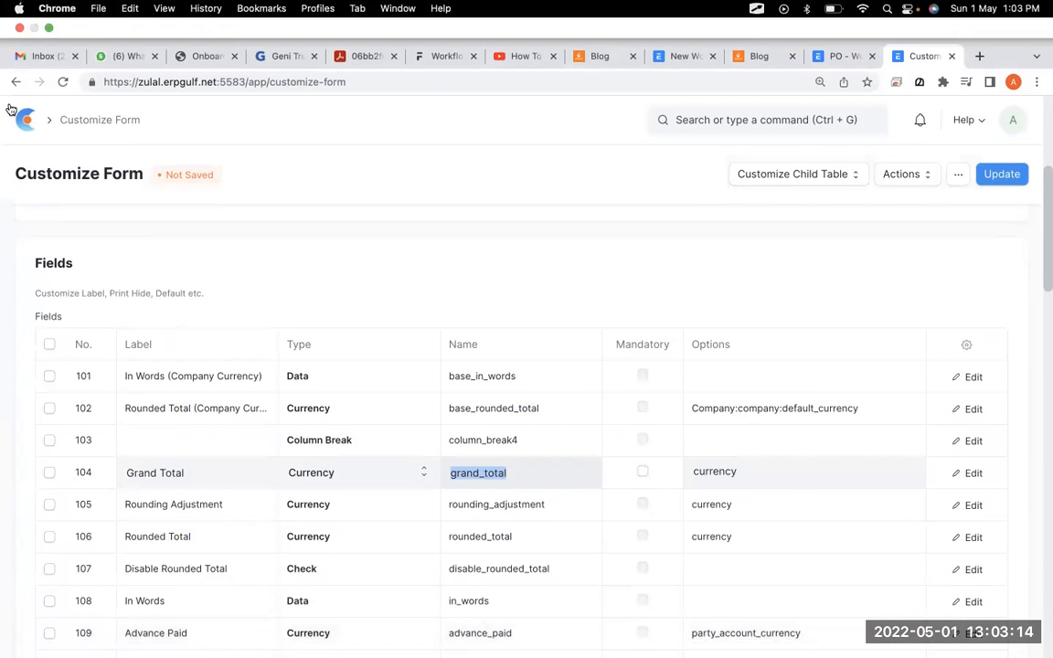
key("ctrl+shift+a")
mouse_move(494, 313)
left_mouse_down()
mouse_move(588, 414)
mouse_move(512, 320)
left_mouse_up()
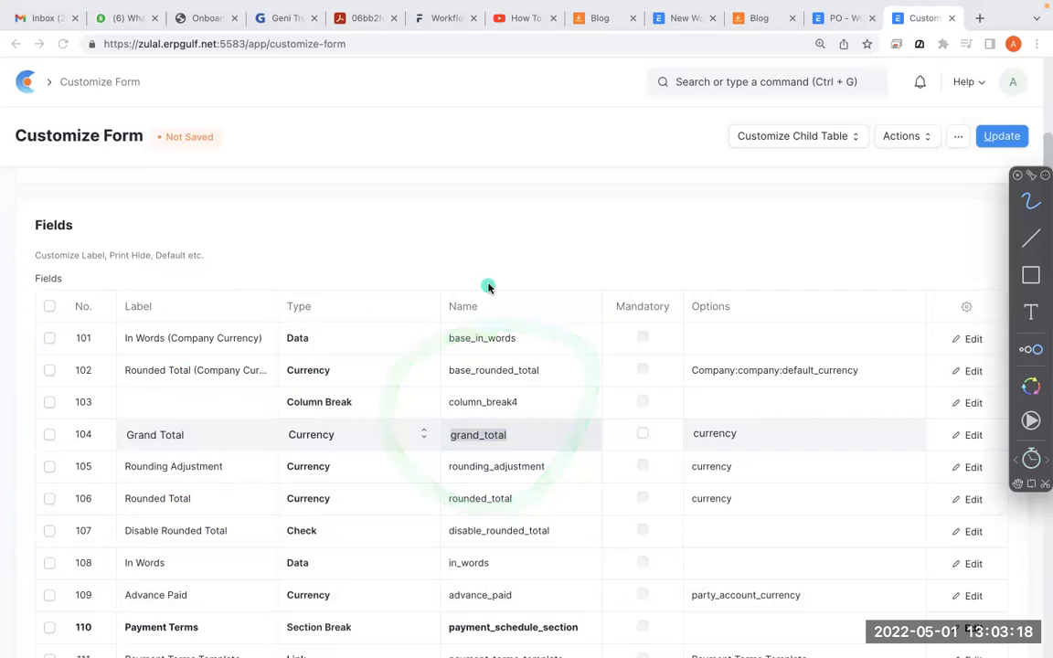
key("ctrl+shift+a")
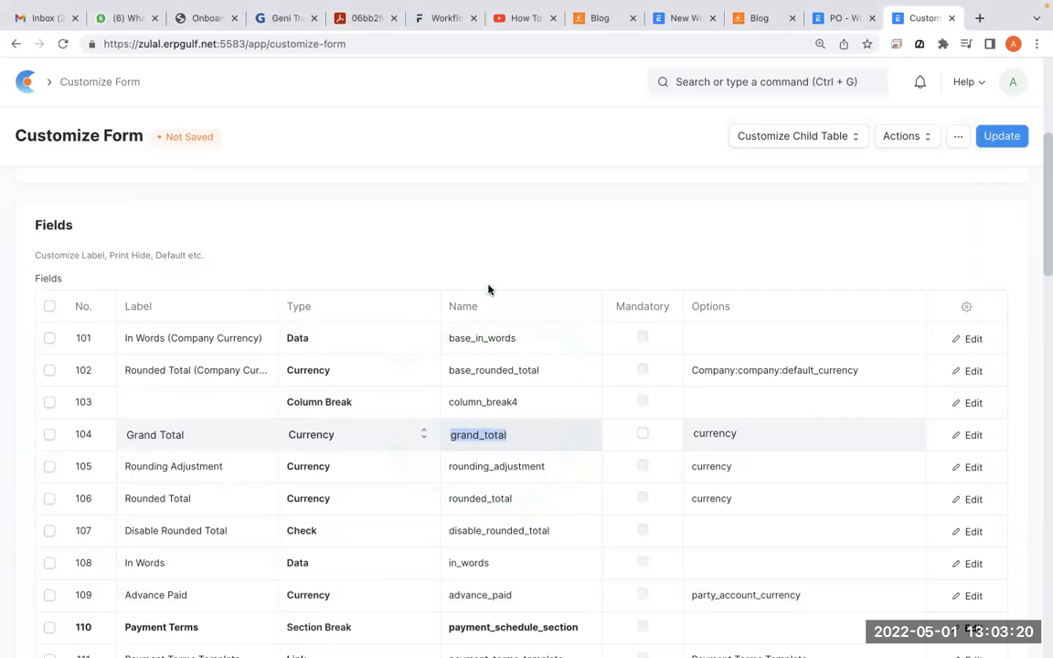
Step: Go back to the second page of the Purchase Order fields table
scroll(490, 290, "down", 12)
scroll(488, 311, "down", 2)
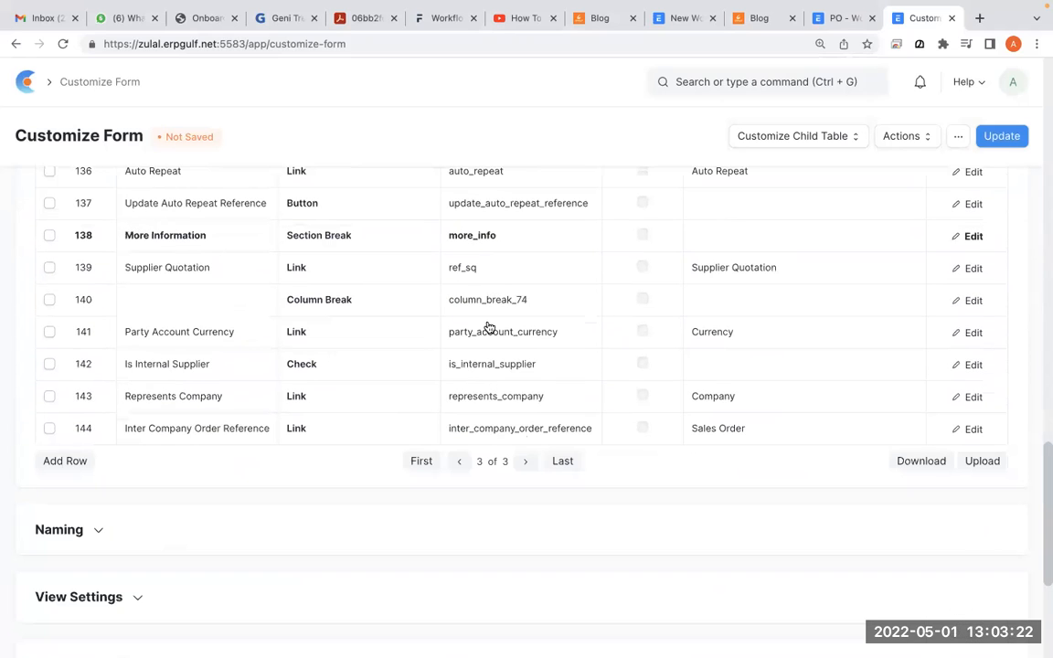
left_click(463, 461)
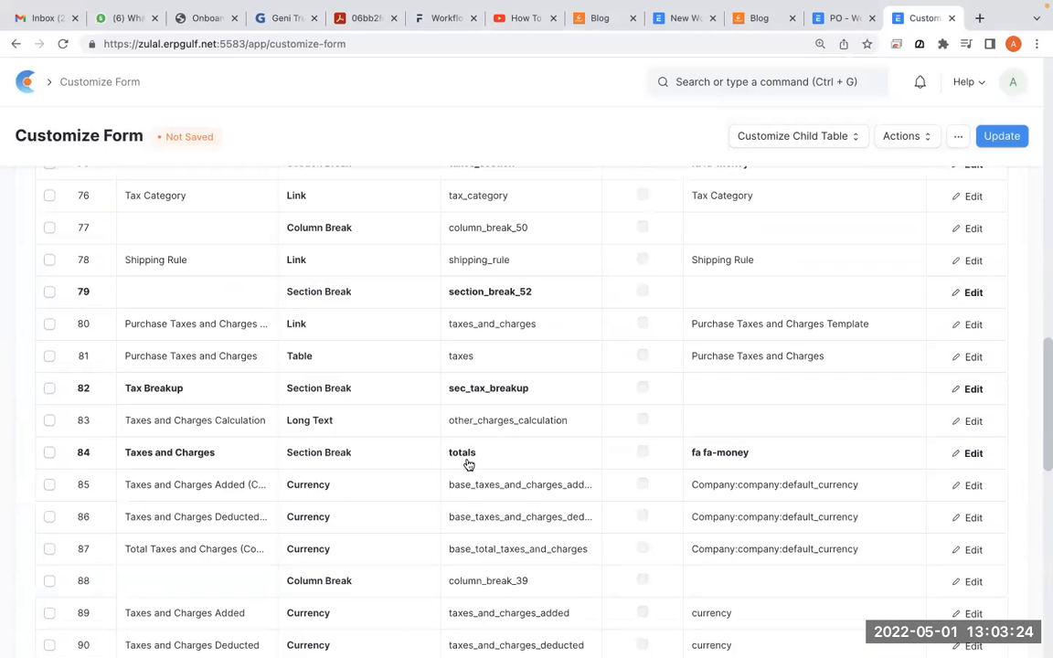
Step: Review the fields on the second page of the Purchase Order fields table, from Ignore Pricing Rule through the Totals section
scroll(468, 465, "up", 9)
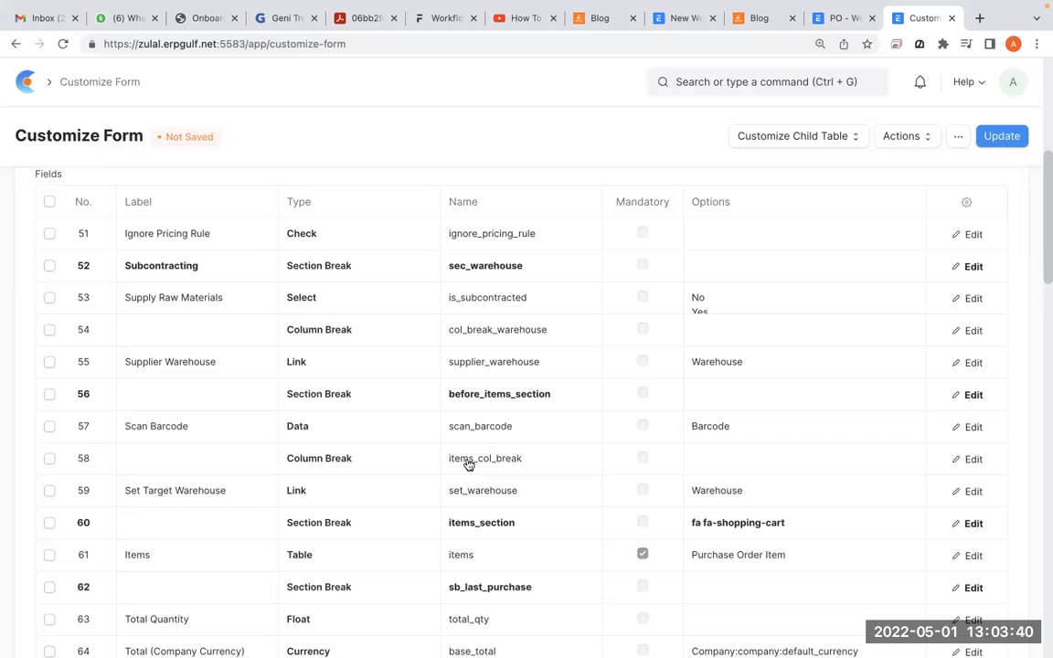
scroll(468, 465, "down", 1)
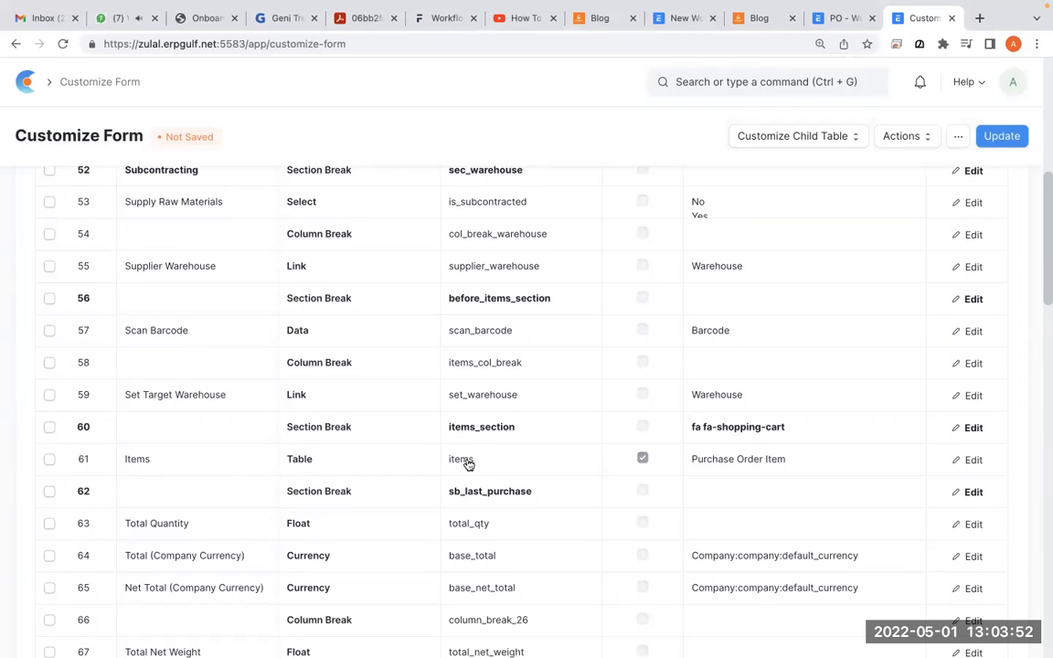
scroll(468, 466, "down", 1)
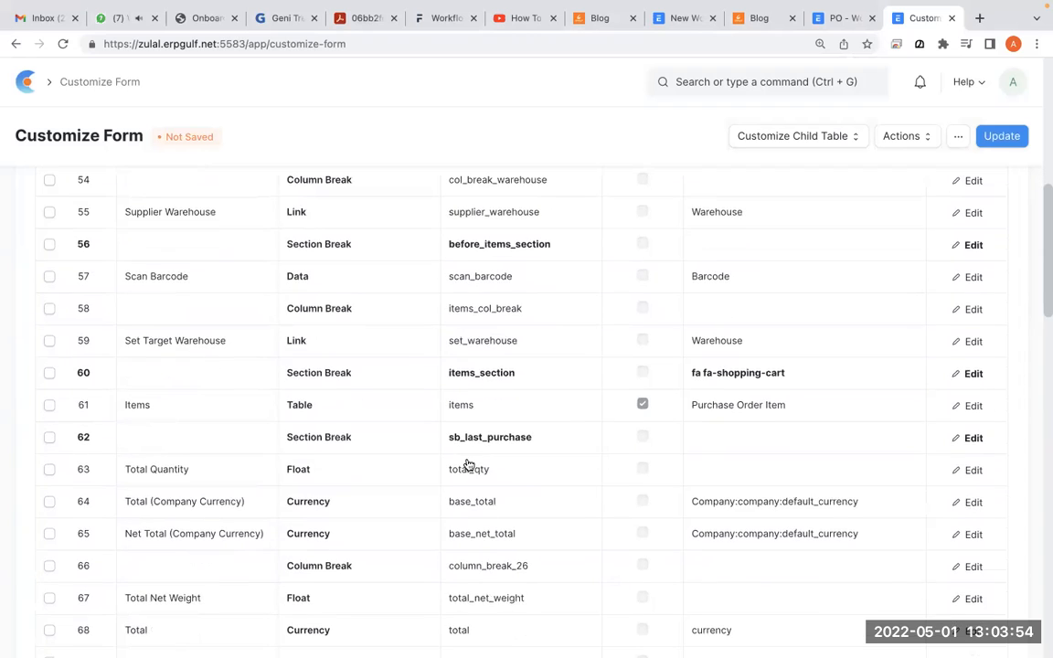
scroll(468, 465, "up", 3)
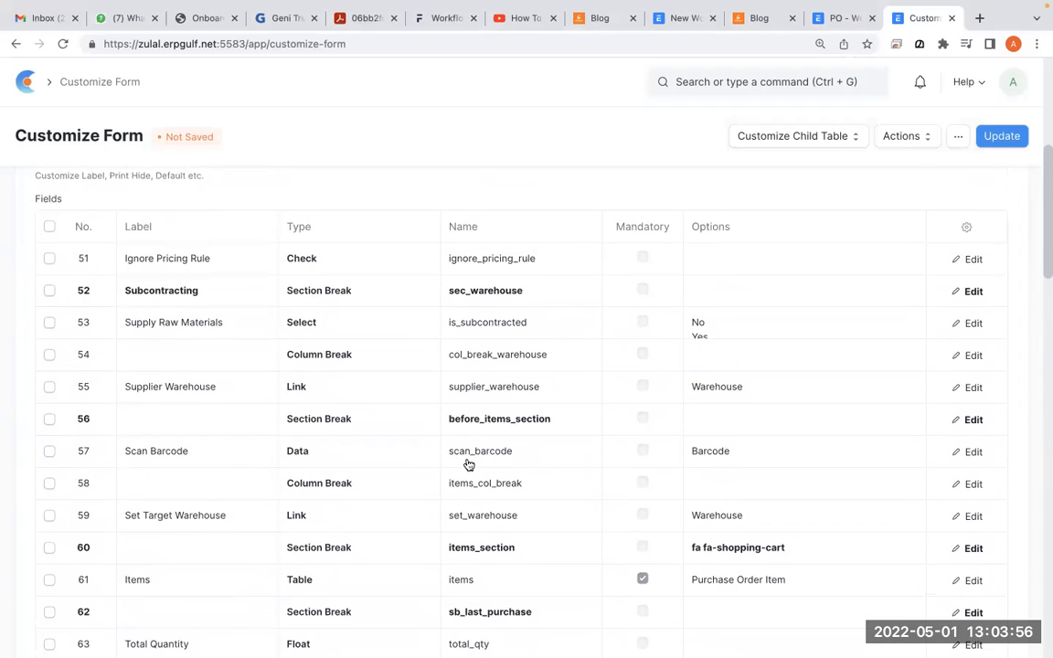
scroll(468, 466, "down", 1)
scroll(468, 465, "up", 2)
scroll(468, 465, "down", 3)
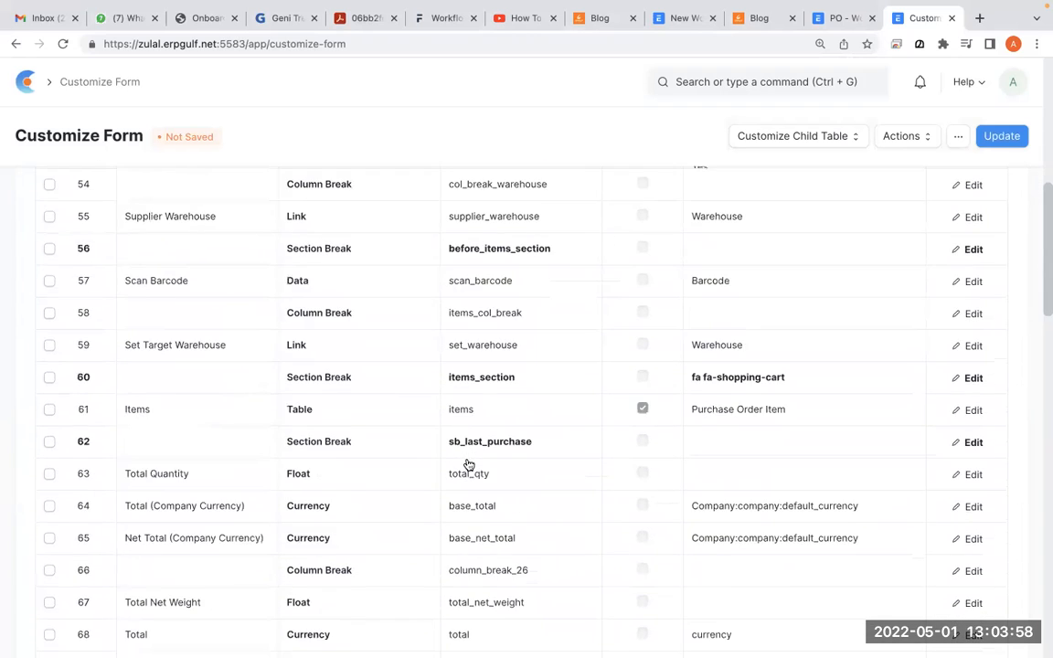
scroll(469, 465, "down", 3)
scroll(466, 465, "down", 1)
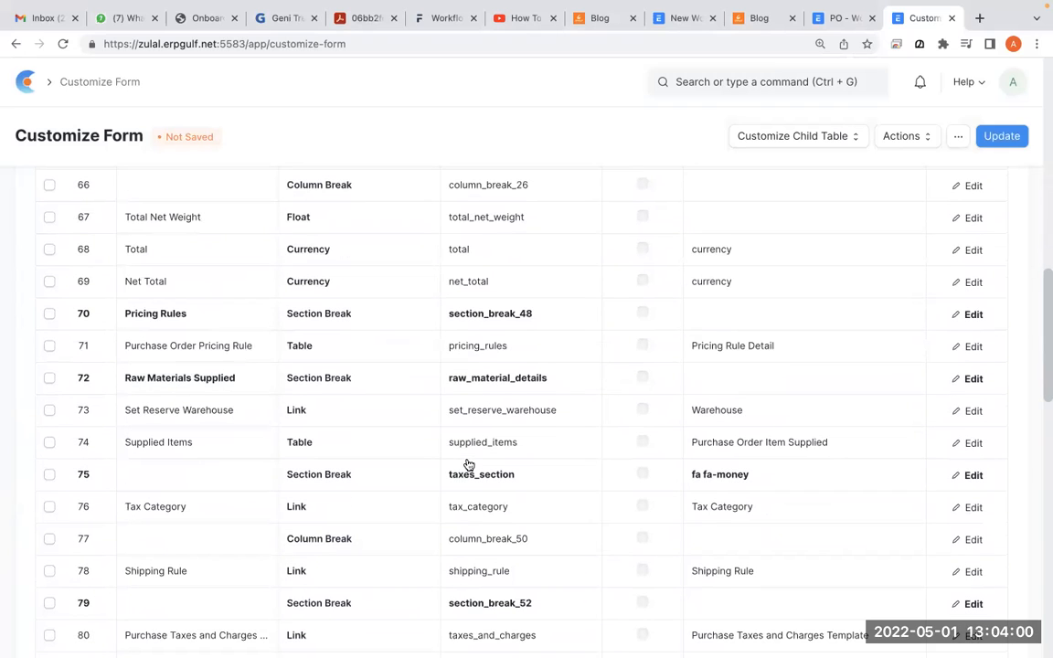
scroll(489, 477, "down", 6)
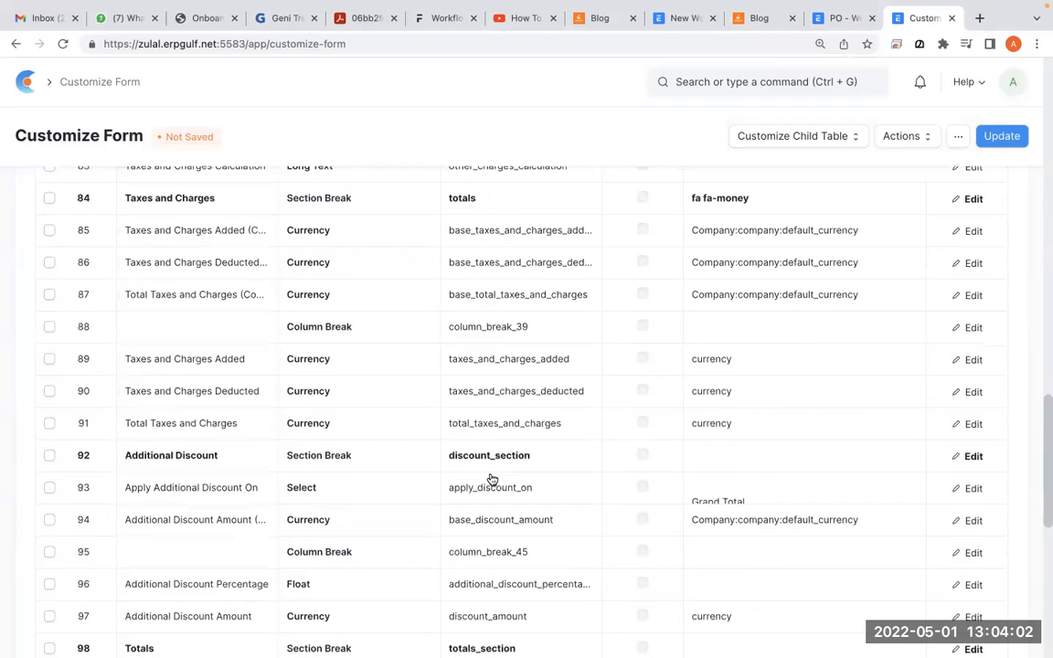
scroll(492, 479, "down", 2)
Step: Search the page for "suppli" and step through the matches in the fields table
key("ctrl+f")
type("sup")
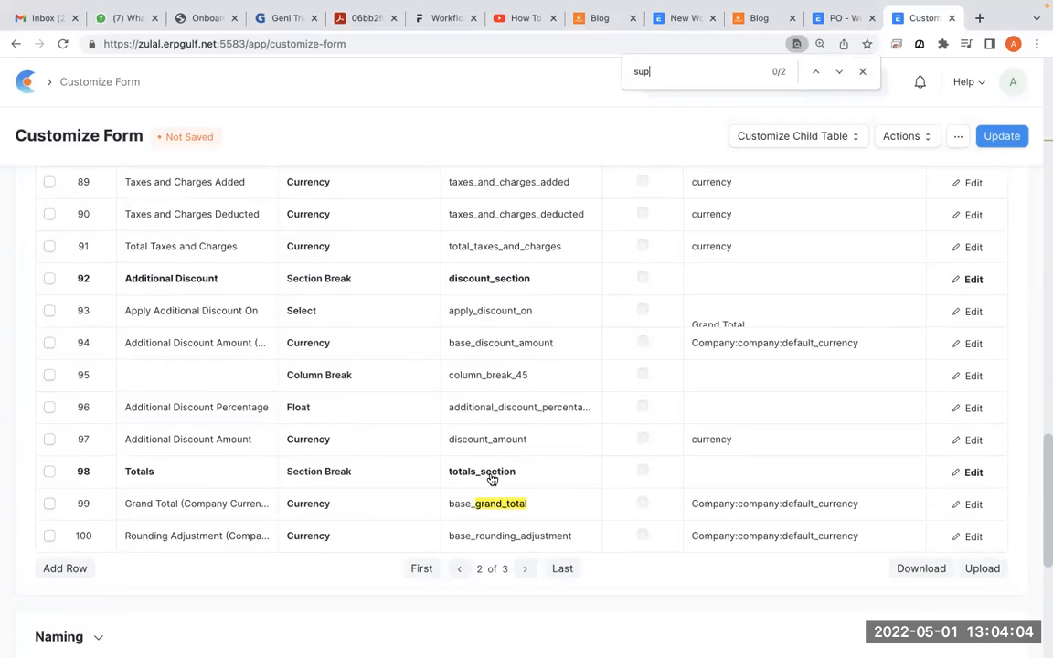
type("pli")
key("Return")
key("Return")
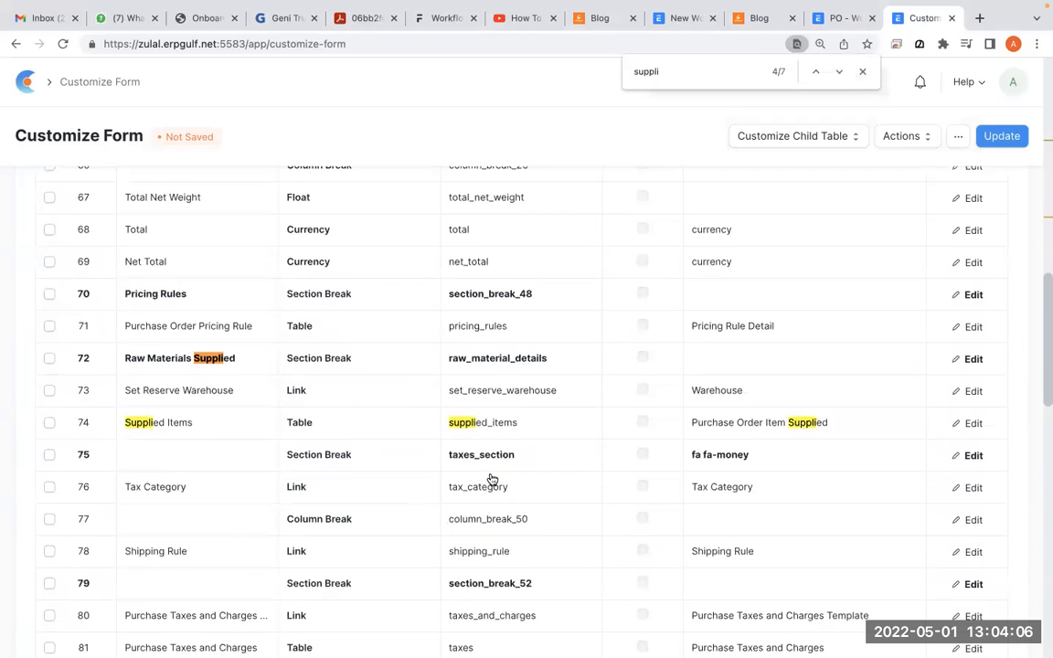
Step: Go to the first page of the fields table, examine the rows matching "suppli", and close the page search
scroll(492, 479, "down", 4)
scroll(492, 479, "down", 5)
left_click(458, 462)
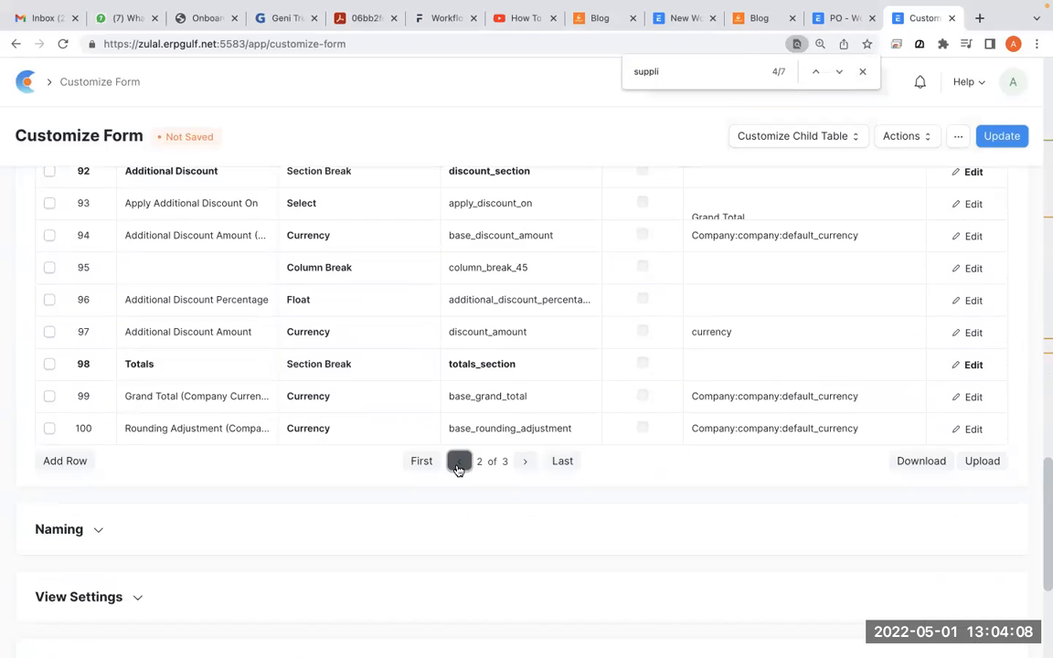
key("super+f")
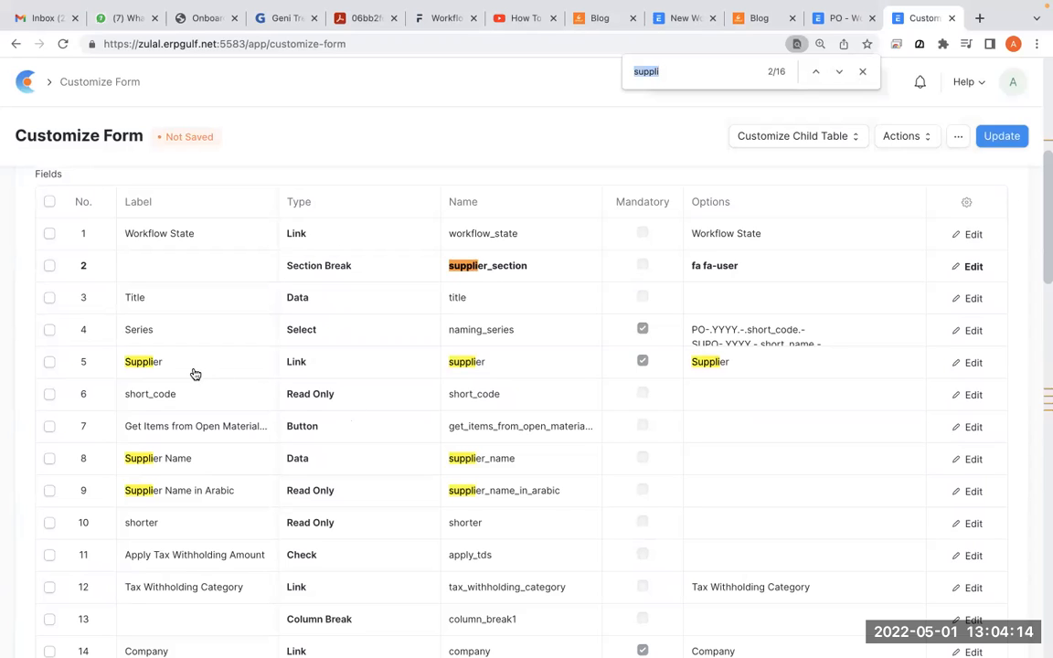
scroll(332, 609, "down", 1)
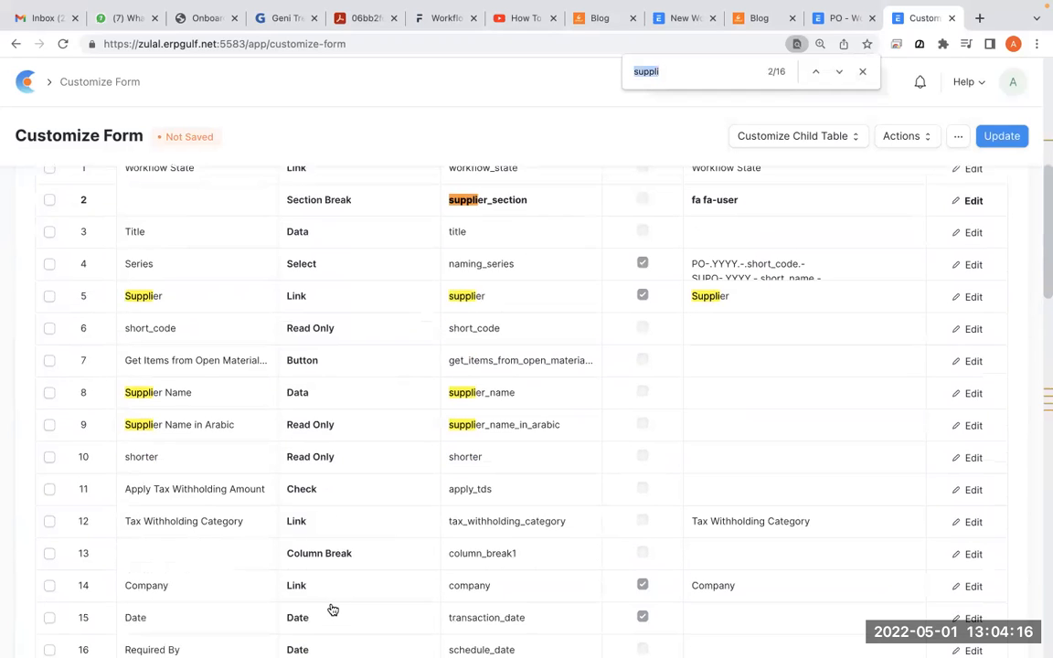
scroll(333, 610, "up", 1)
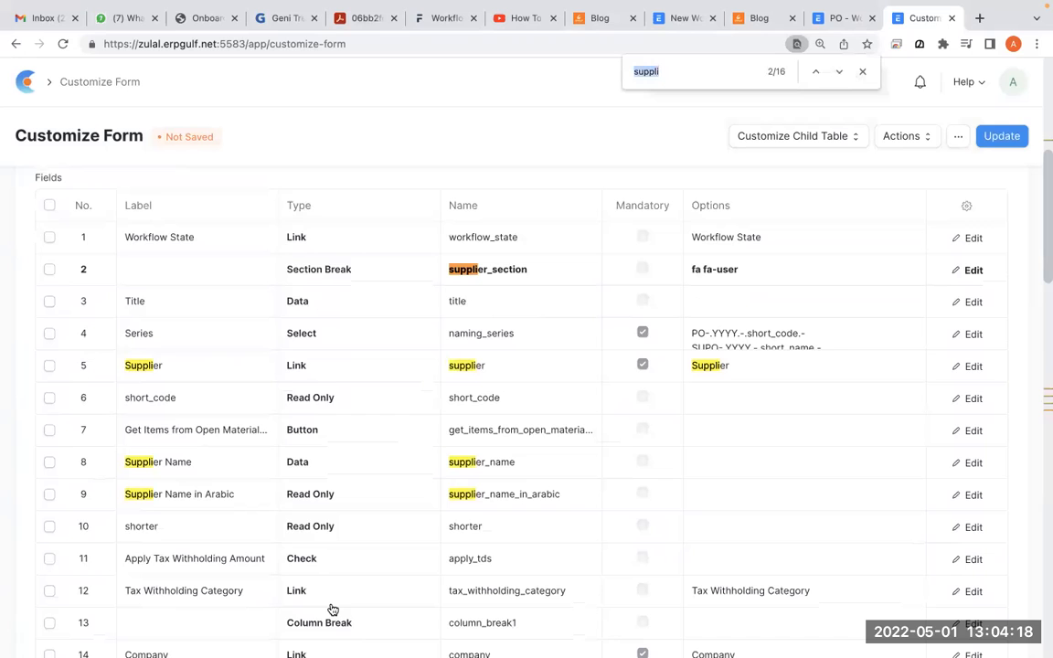
scroll(333, 610, "down", 1)
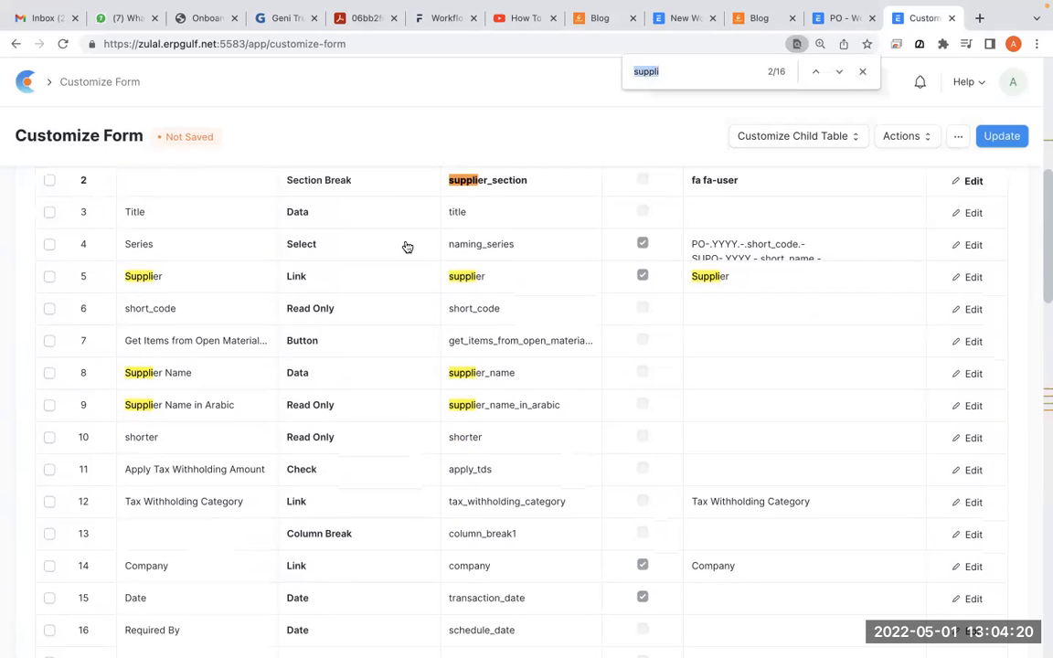
left_click(861, 72)
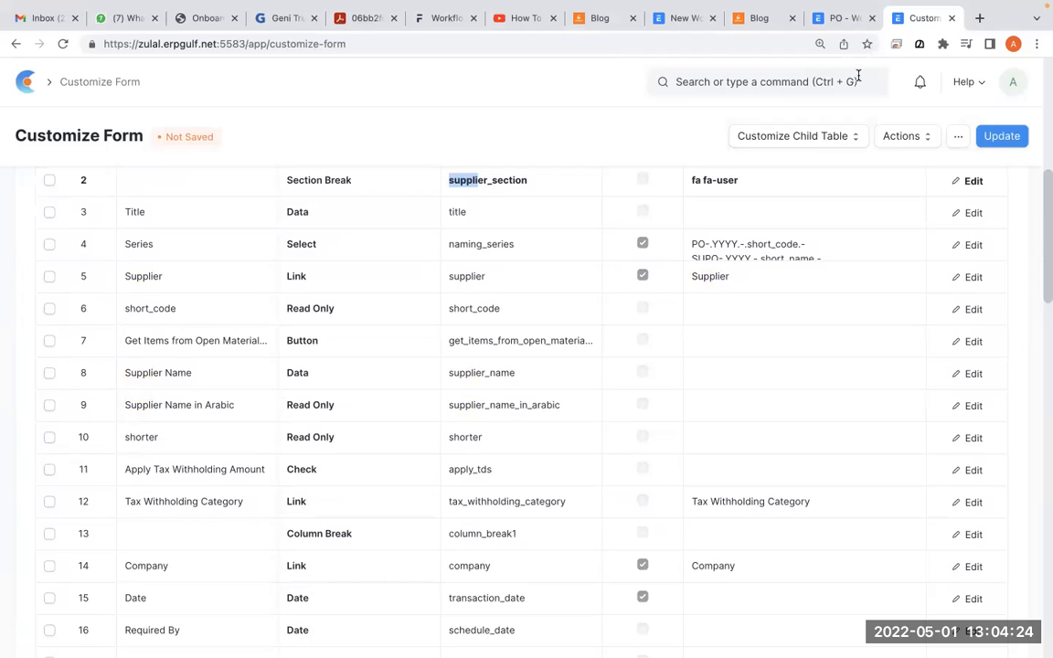
Step: Return to the cancelled Royal Traders purchase order and look over its form fields
left_click(536, 122)
left_click(15, 44)
scroll(678, 381, "down", 6)
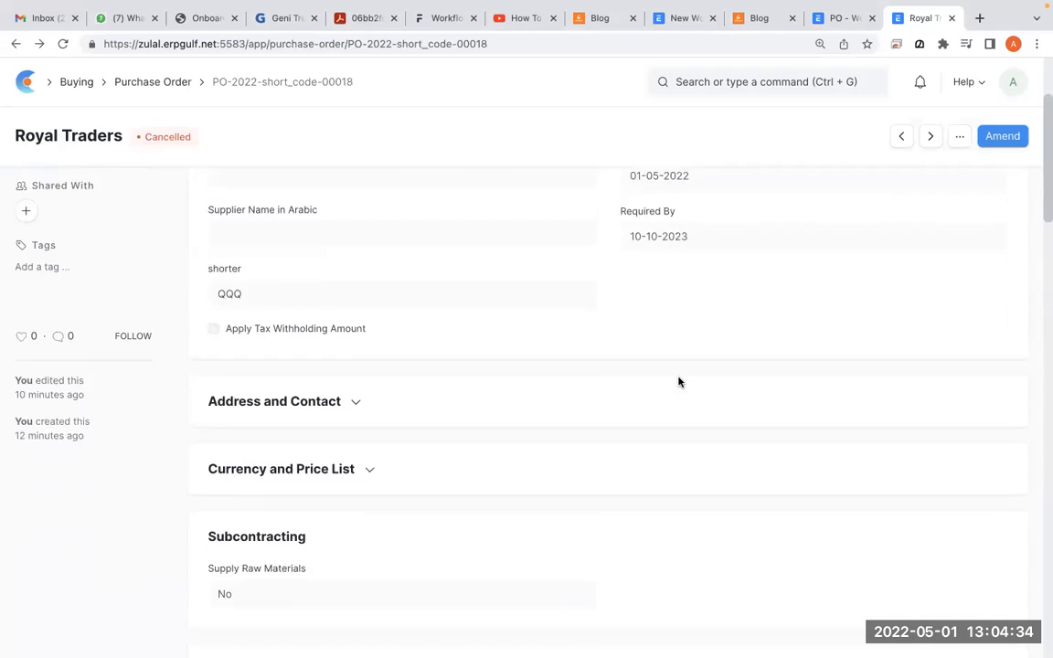
scroll(678, 381, "up", 8)
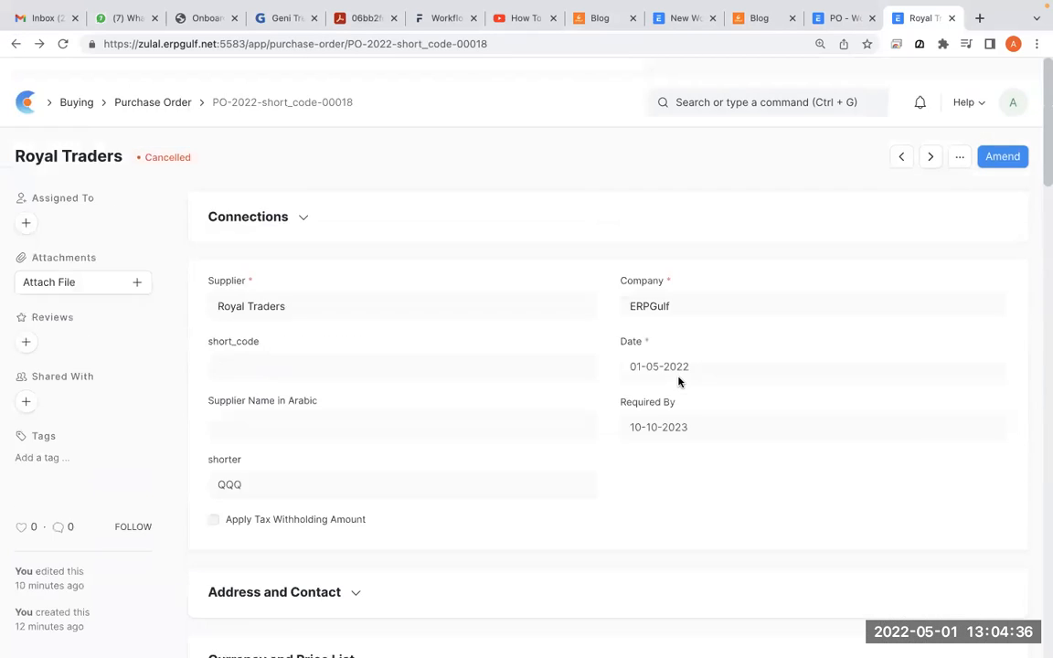
Step: Switch to the PO - Workflow document and examine its Document States table
left_click(846, 17)
scroll(739, 404, "down", 2)
scroll(738, 404, "down", 1)
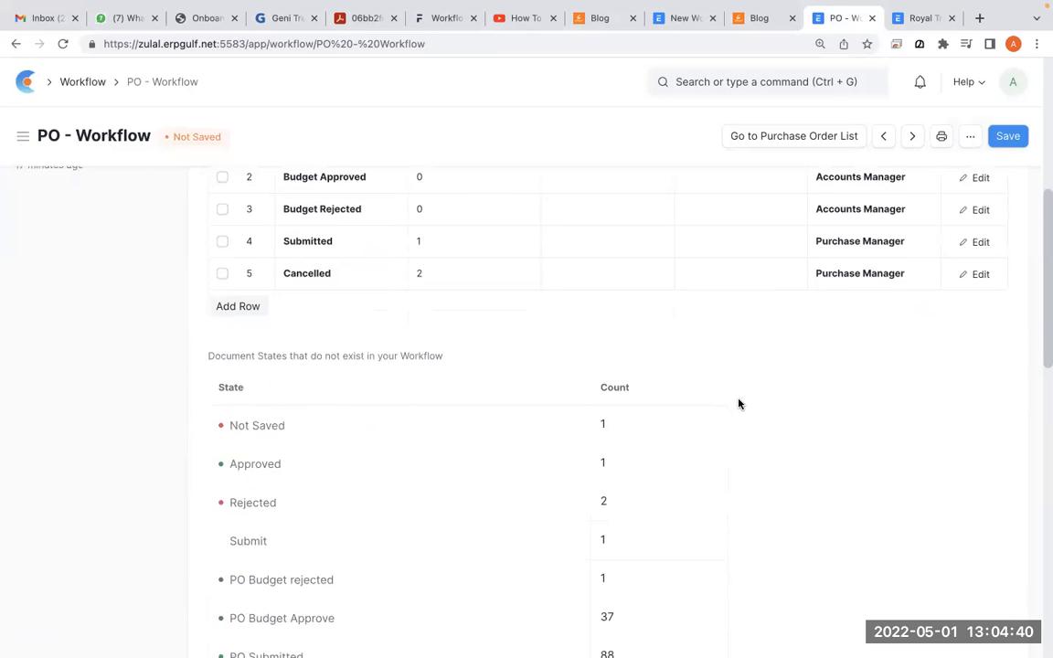
scroll(739, 404, "up", 4)
scroll(738, 404, "down", 1)
scroll(739, 404, "down", 4)
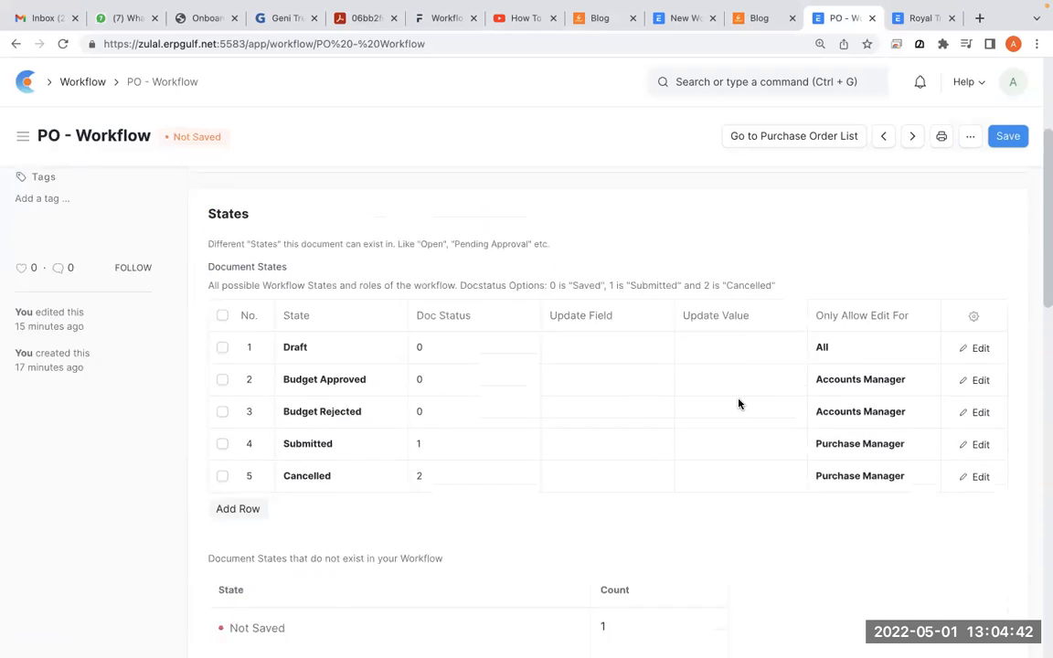
scroll(739, 404, "up", 1)
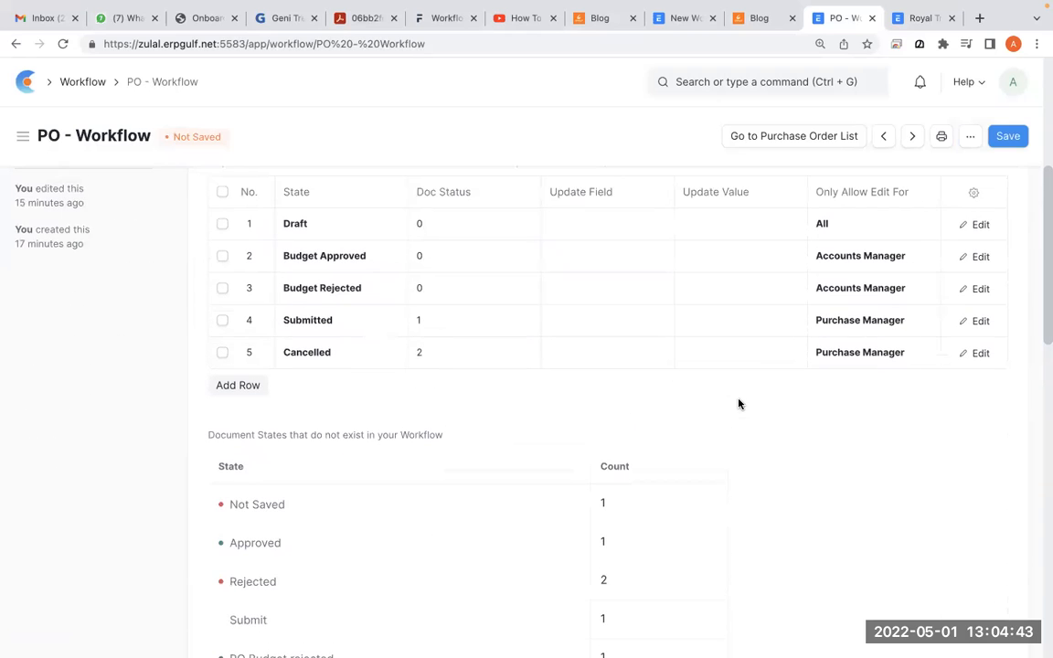
Step: Open the Budget Approved document state row, check its settings, and close it unchanged
left_click(976, 256)
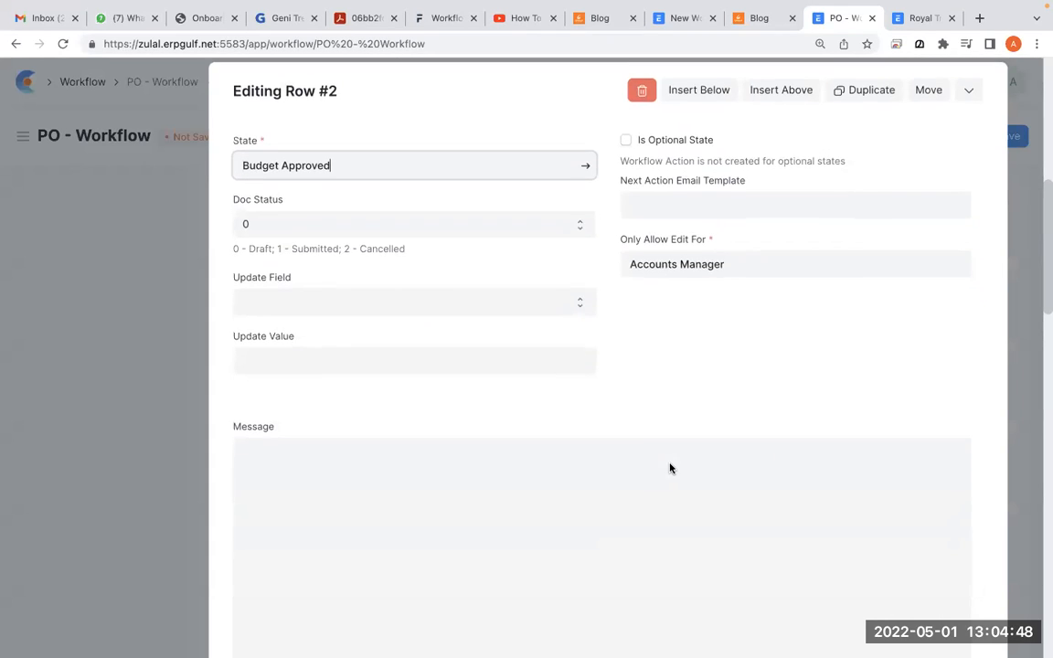
scroll(670, 467, "down", 2)
scroll(670, 464, "up", 5)
right_click(670, 464)
left_click(670, 425)
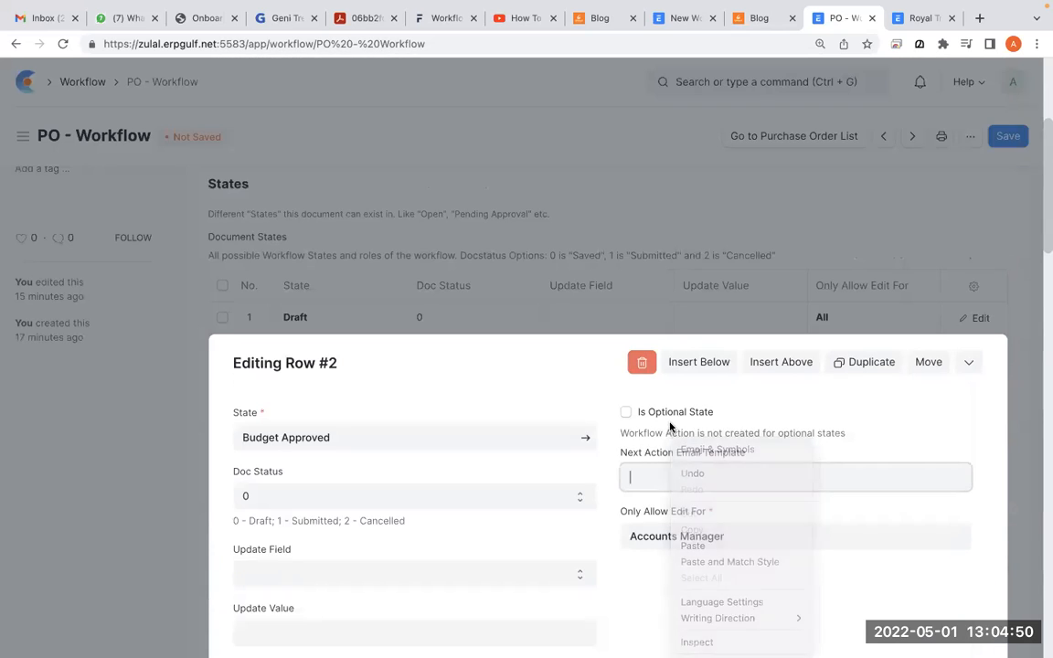
left_click(965, 363)
Step: Open the transition rule from Budget Approved to Submitted for editing
scroll(914, 358, "down", 5)
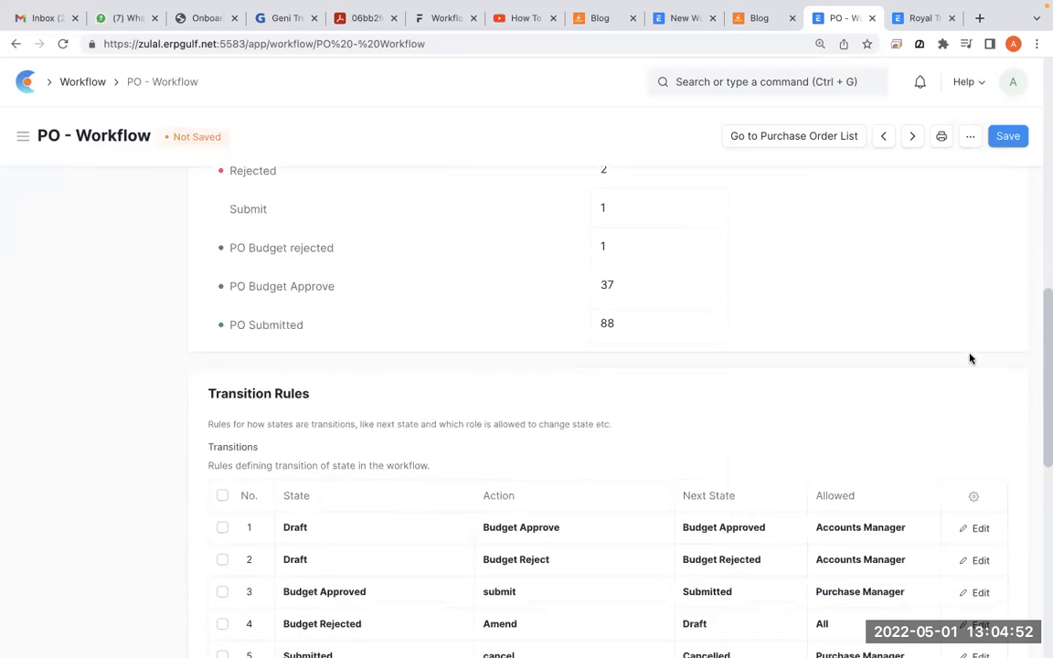
scroll(971, 359, "down", 4)
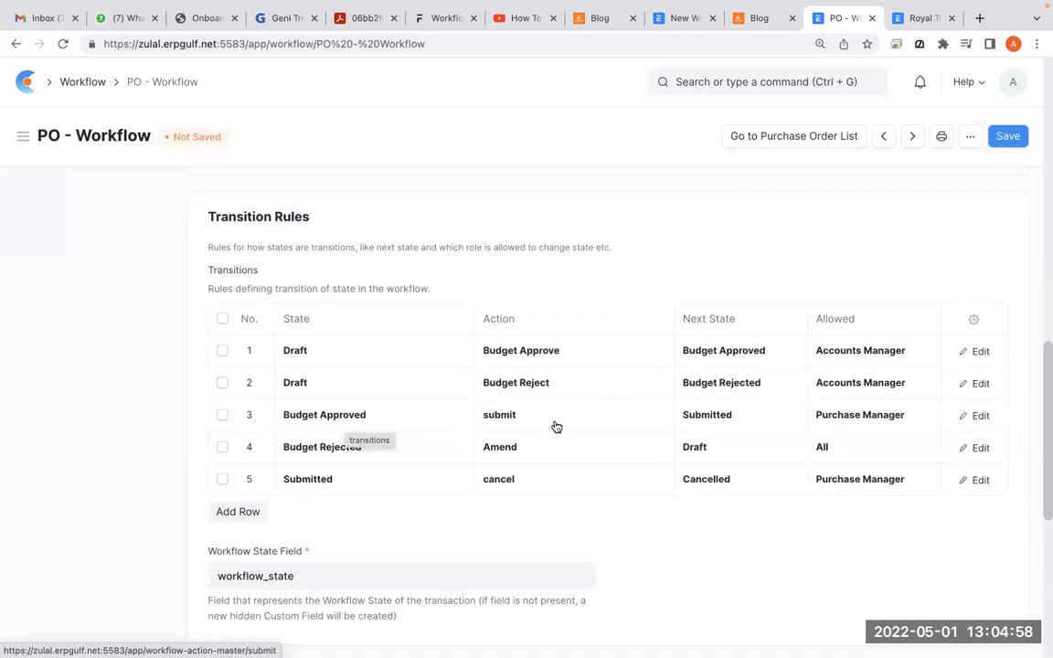
left_click(974, 416)
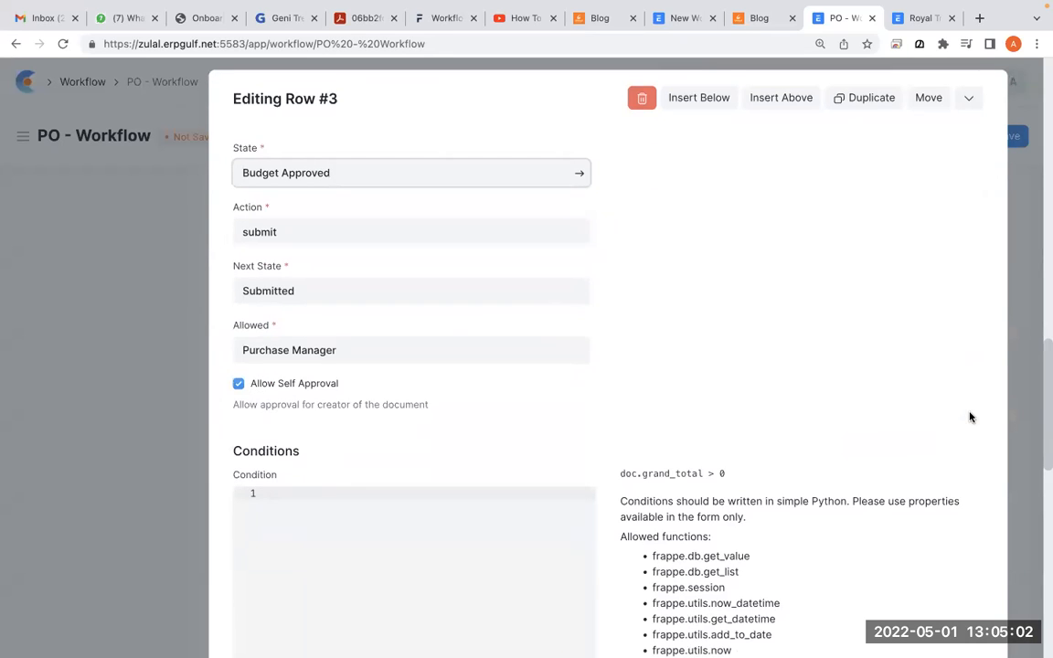
Step: Write "if grand_total greater than 1000 only show this." as a plain-language note in the rule's condition, followed by a blank line
left_click(481, 492)
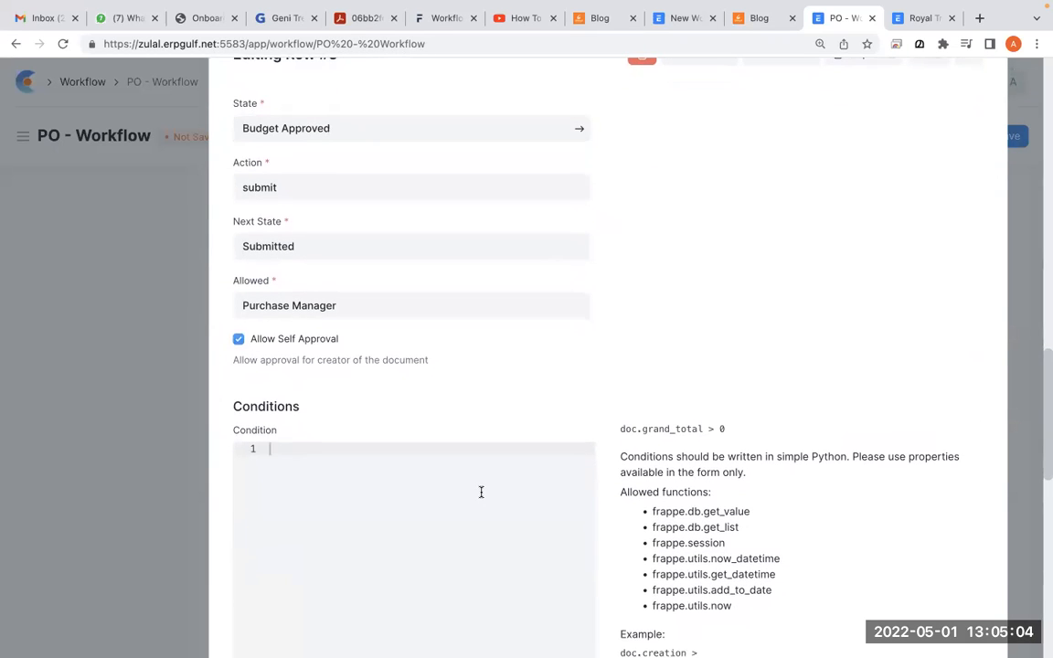
type("grand_total")
type("if ")
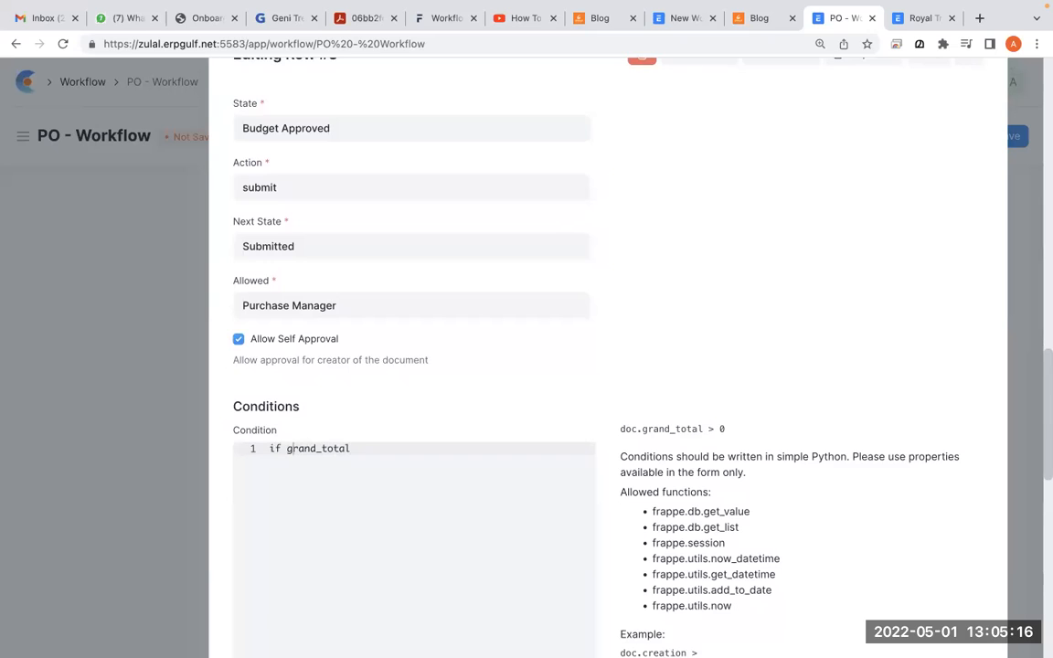
type("greater than 1000")
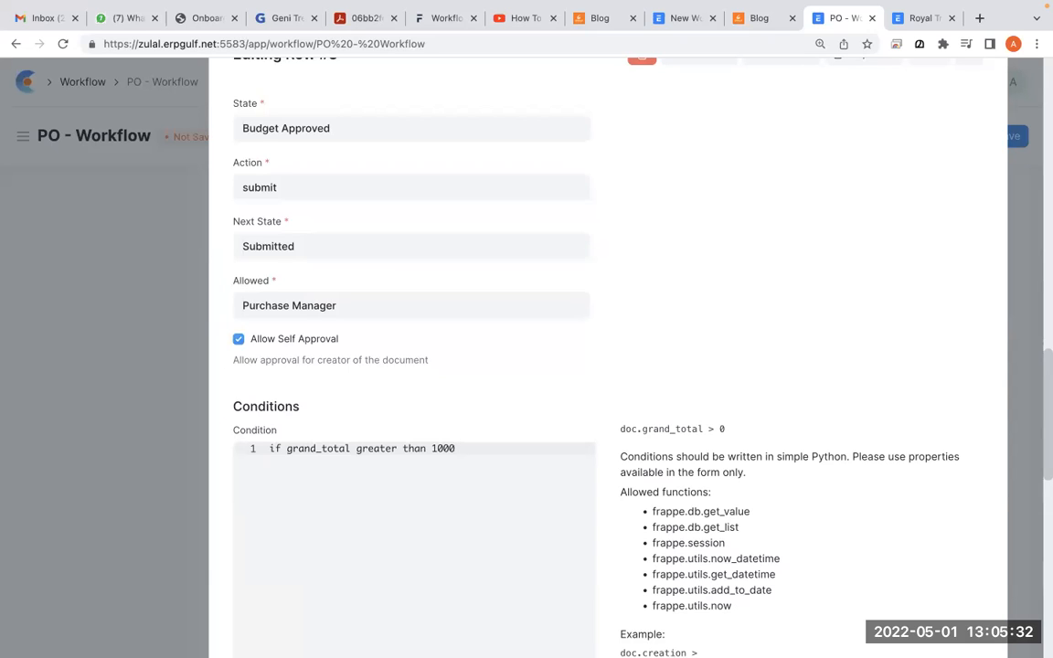
type("only show this.")
key("Return")
key("Return")
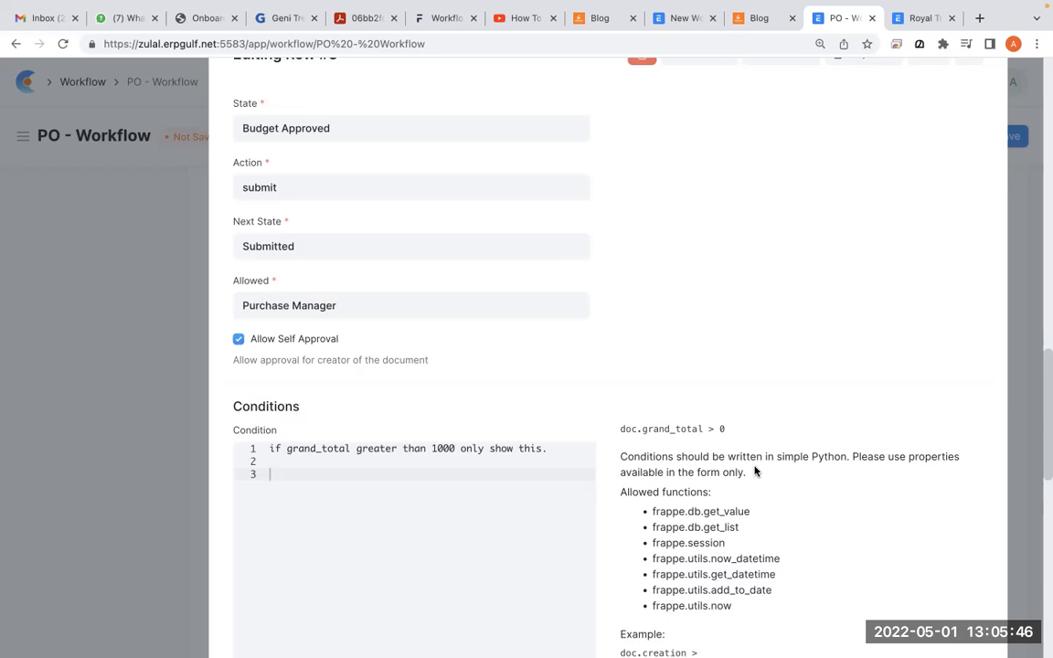
Step: Add the Python condition doc.grand_total > 1000 on the third line, below the plain-language note
type("grand_total")
key("Home")
type("doc")
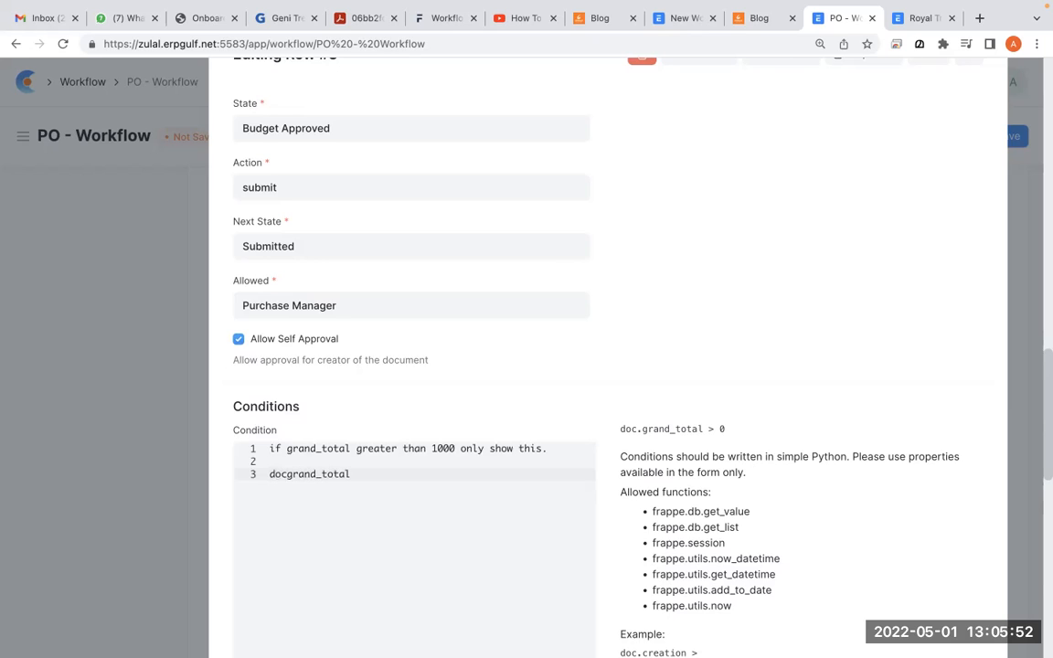
type(".")
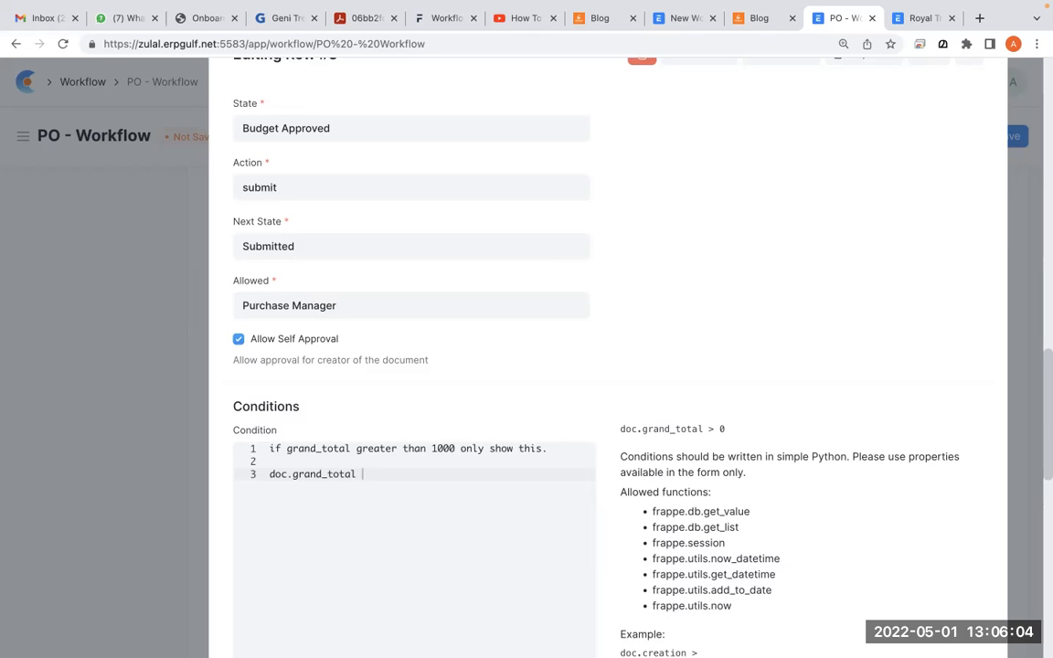
type("1000")
Step: Delete the plain-language note and the blank line above it so the condition holds only doc.grand_total > 1000
left_click(271, 462)
triple_click(287, 448)
key("BackSpace")
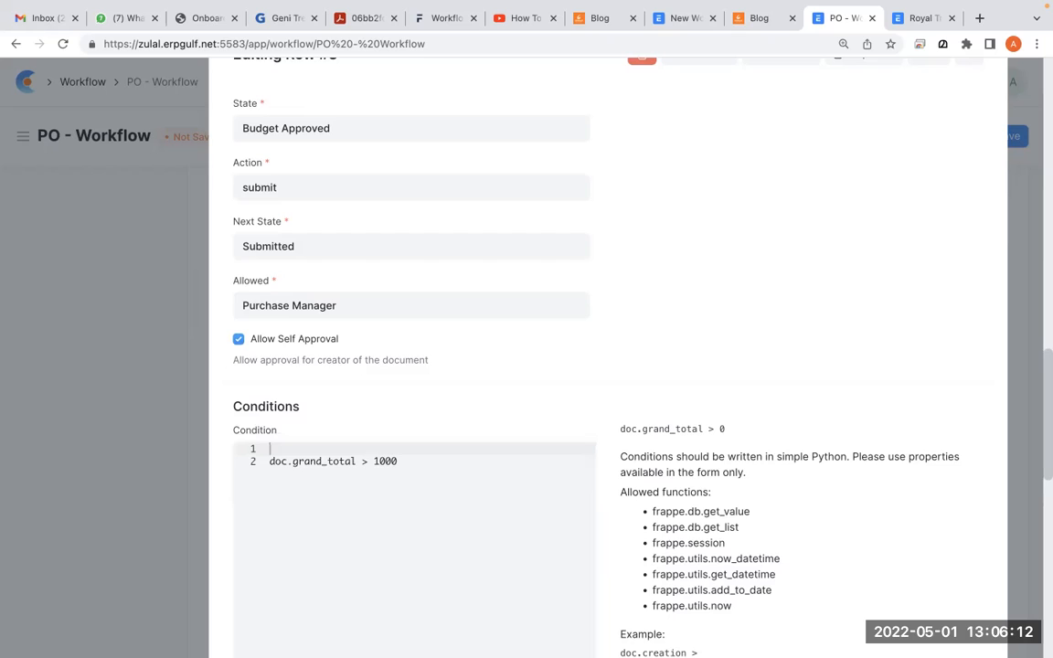
key("BackSpace")
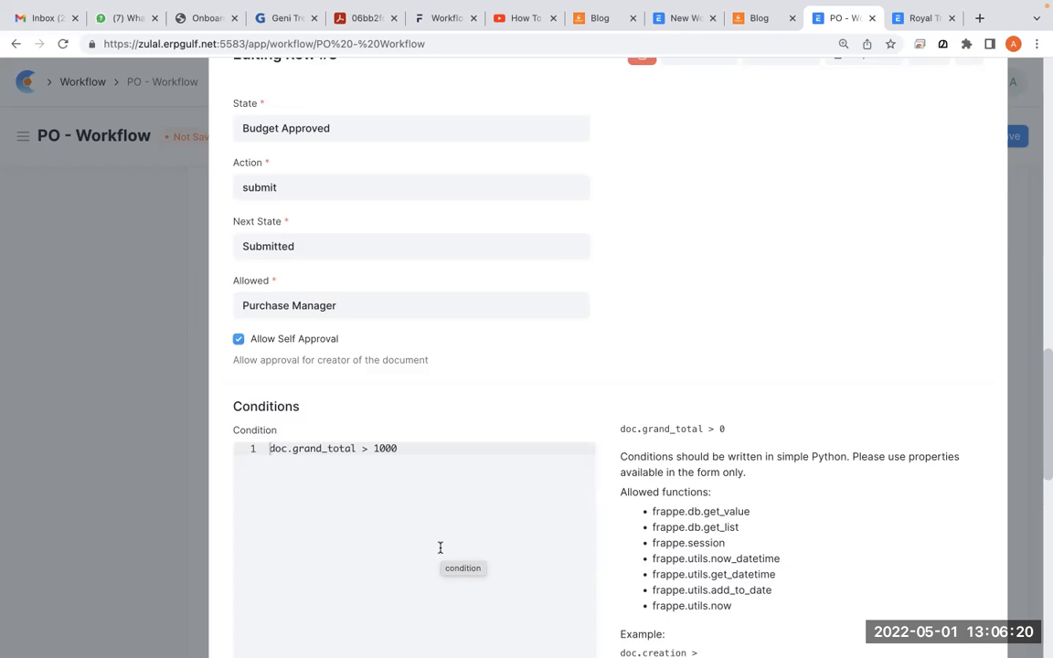
scroll(440, 547, "down", 1)
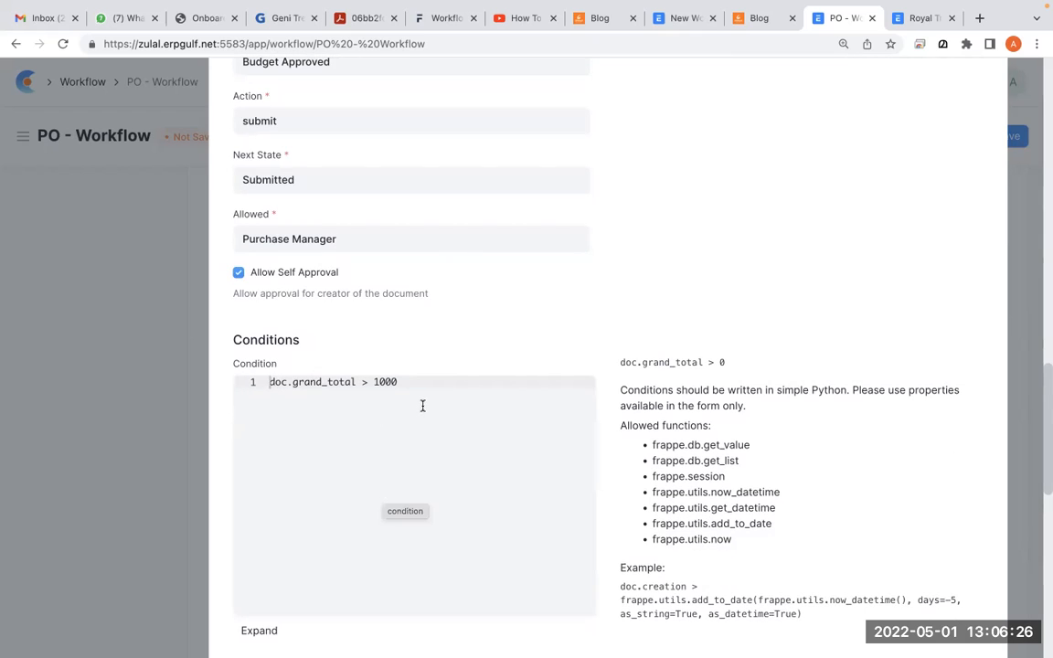
scroll(422, 406, "up", 4)
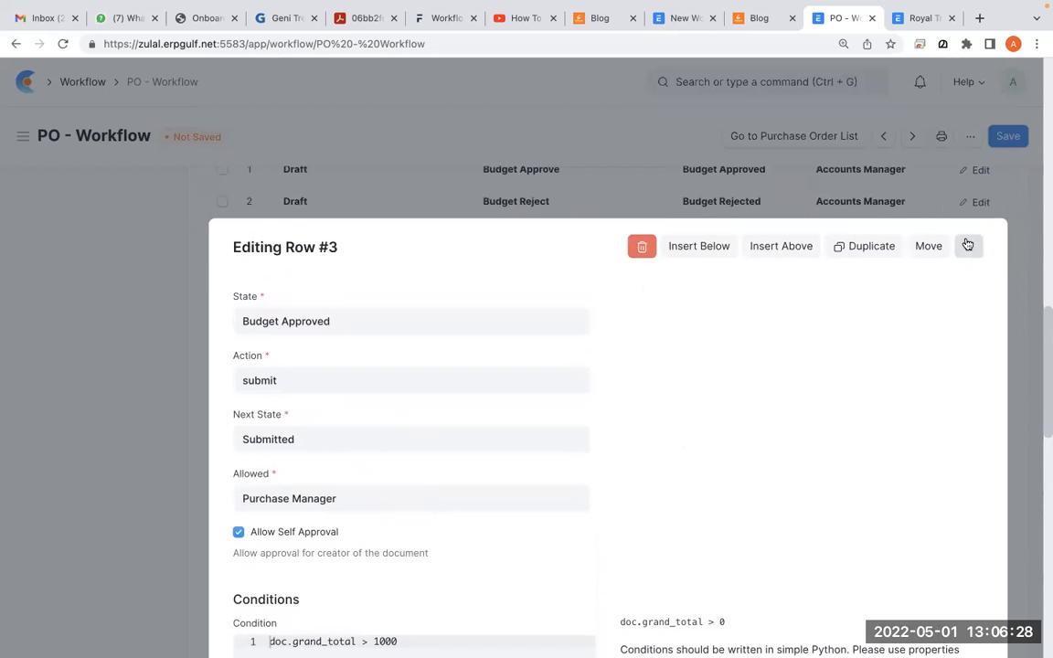
Step: Close the Budget Approved to Submitted transition rule and save the workflow, overriding the missing-states warning
left_click(967, 245)
left_click(1017, 137)
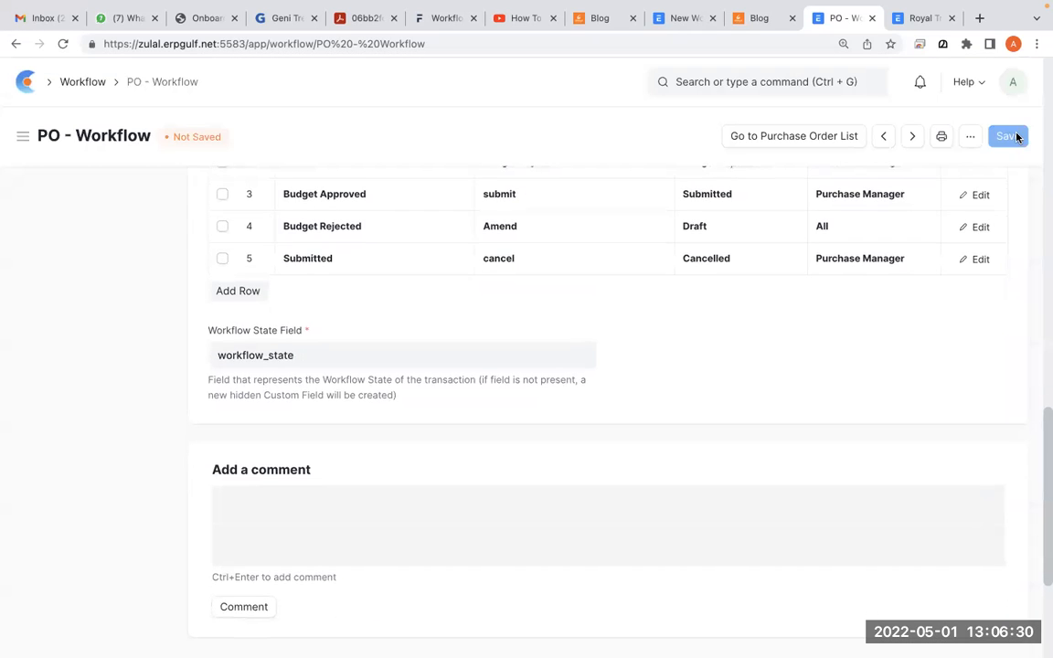
left_click(718, 565)
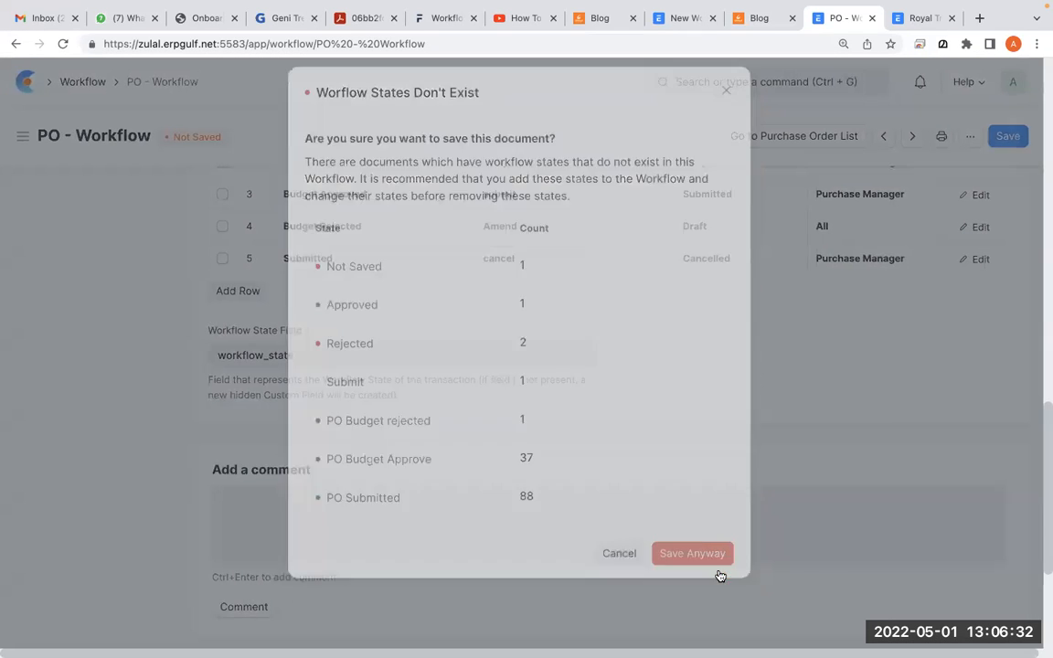
Step: Leave the cancelled Royal Traders purchase order, find the Purchase Order list by searching for "purc", and reload it
left_click(905, 20)
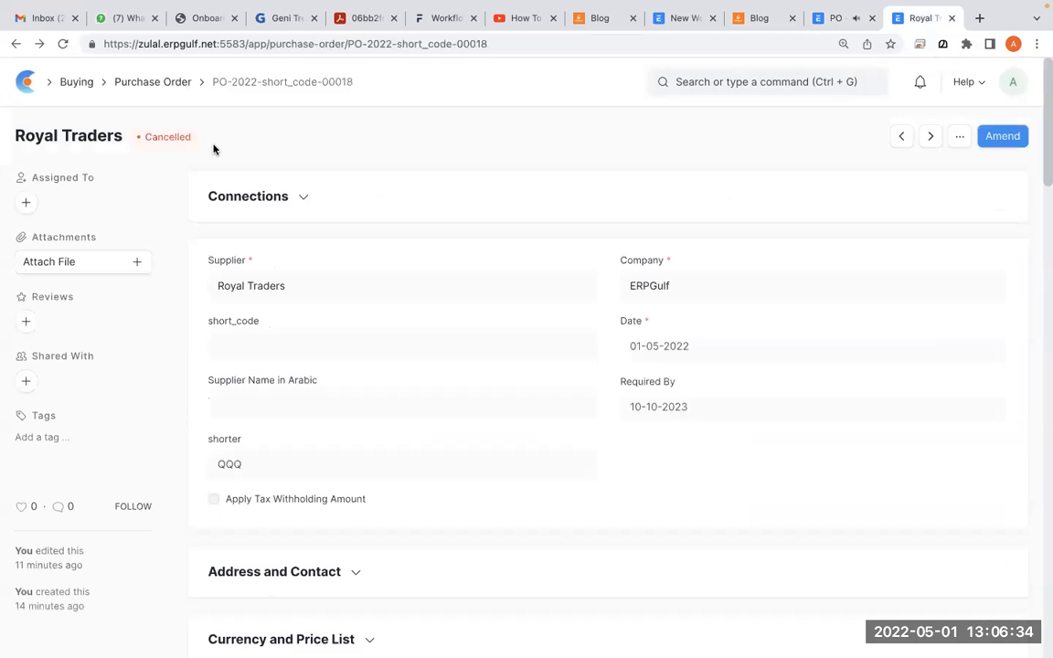
left_click(77, 85)
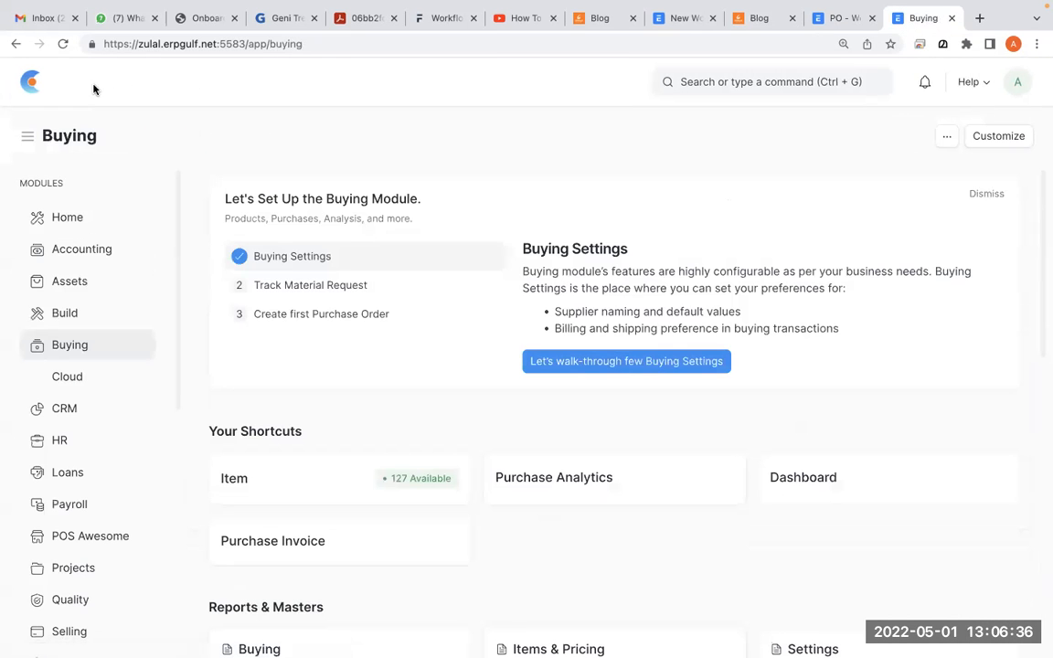
left_click(757, 88)
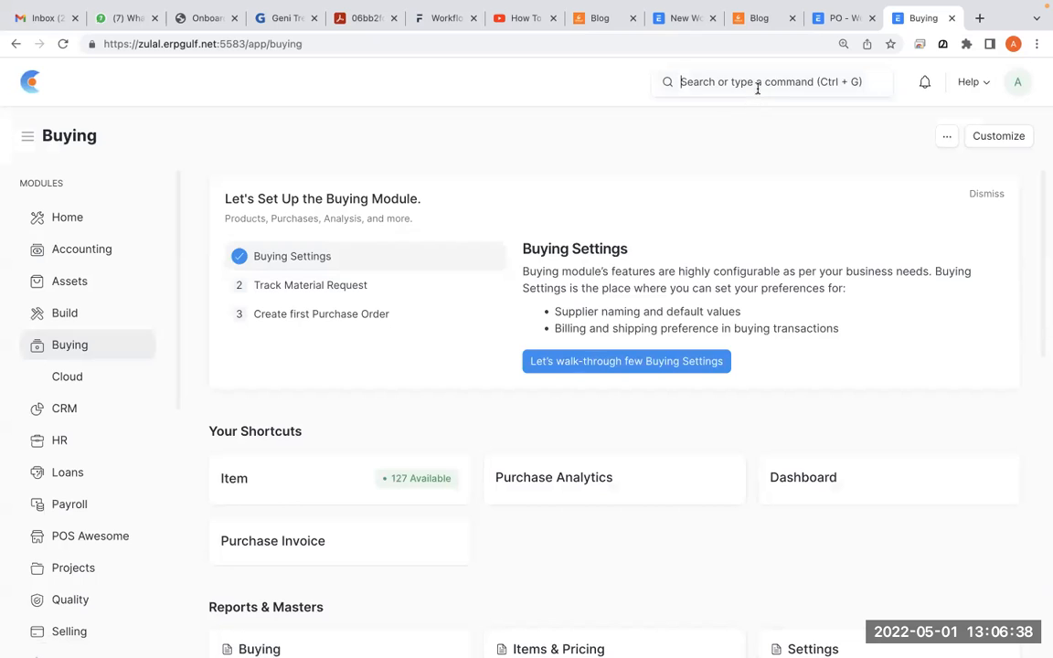
type("purc")
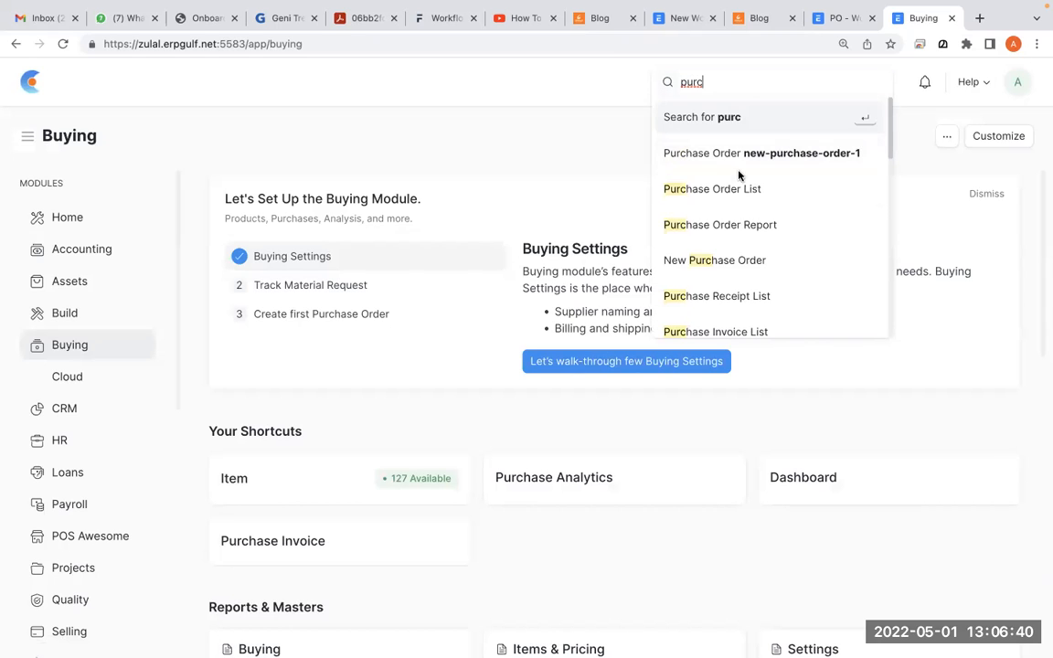
left_click(736, 187)
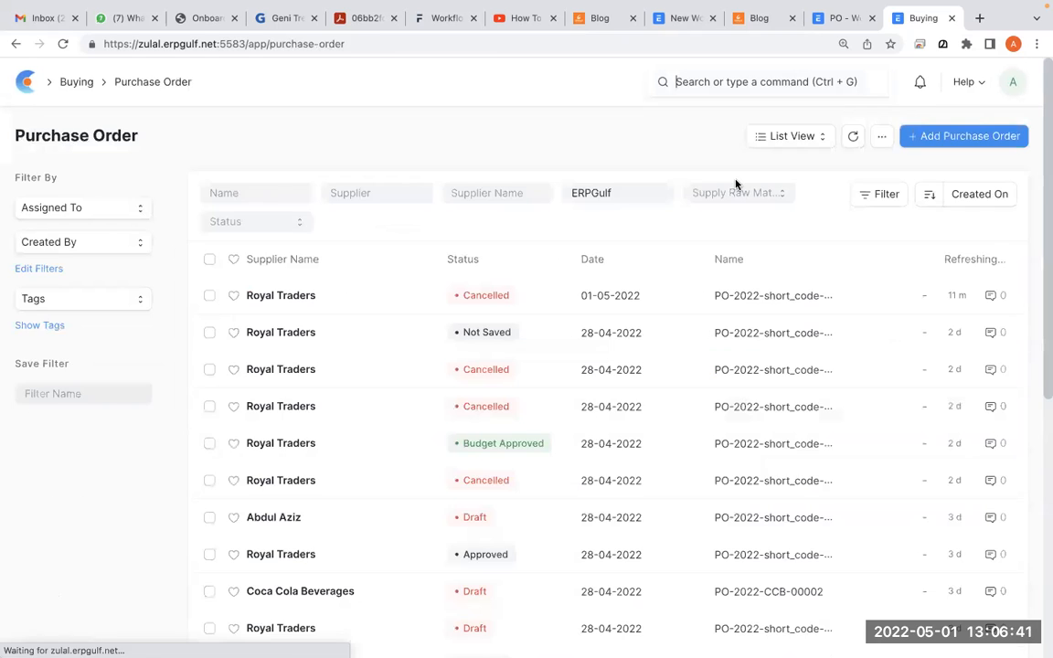
left_click(64, 44)
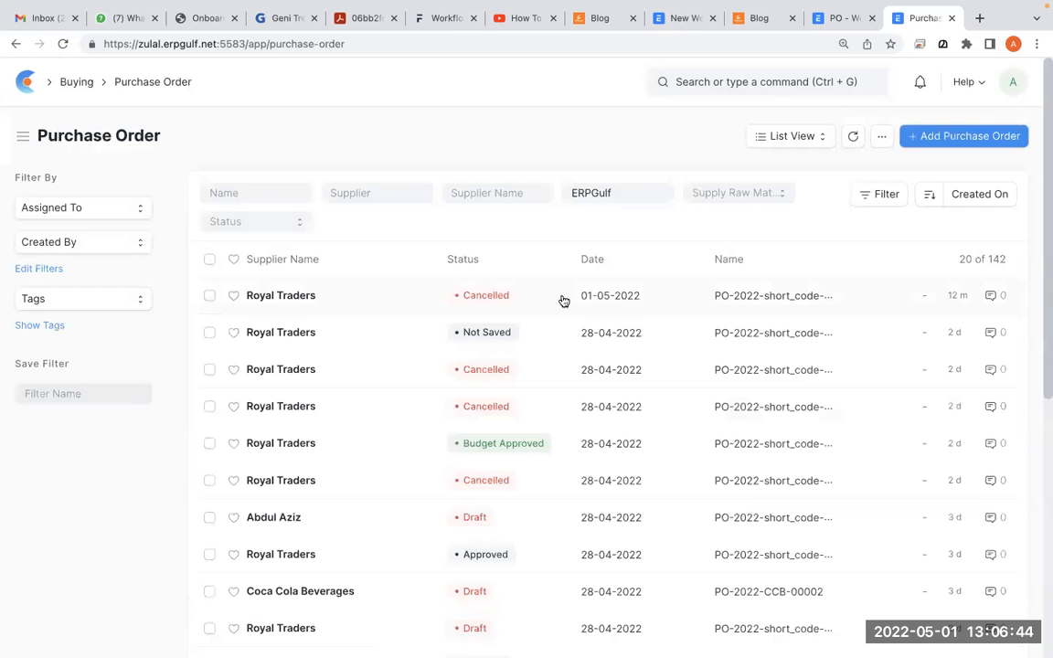
Step: Start a new purchase order with Royal Traders as the supplier
left_click(952, 136)
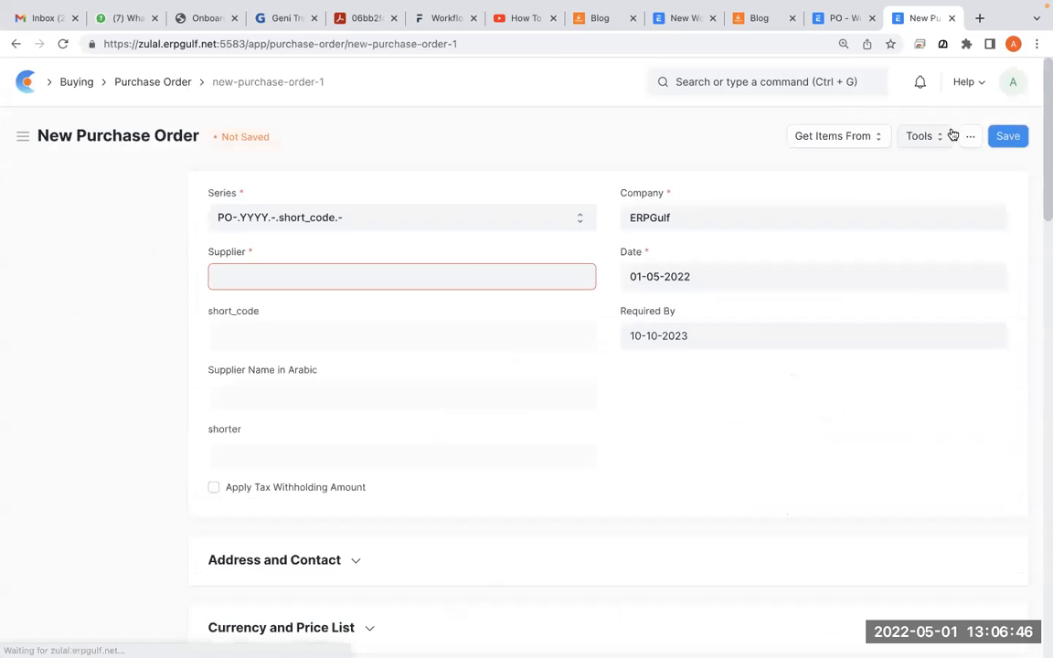
left_click(461, 281)
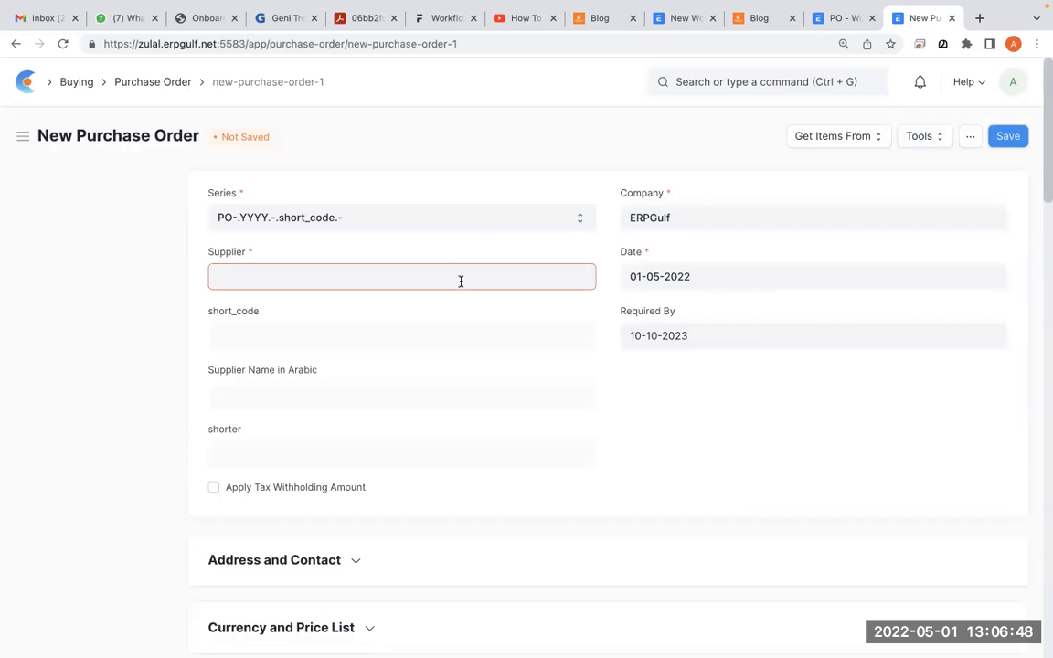
left_click(448, 330)
Step: Add the item Notpad to the first row of the Items table and save the purchase order
scroll(486, 367, "down", 5)
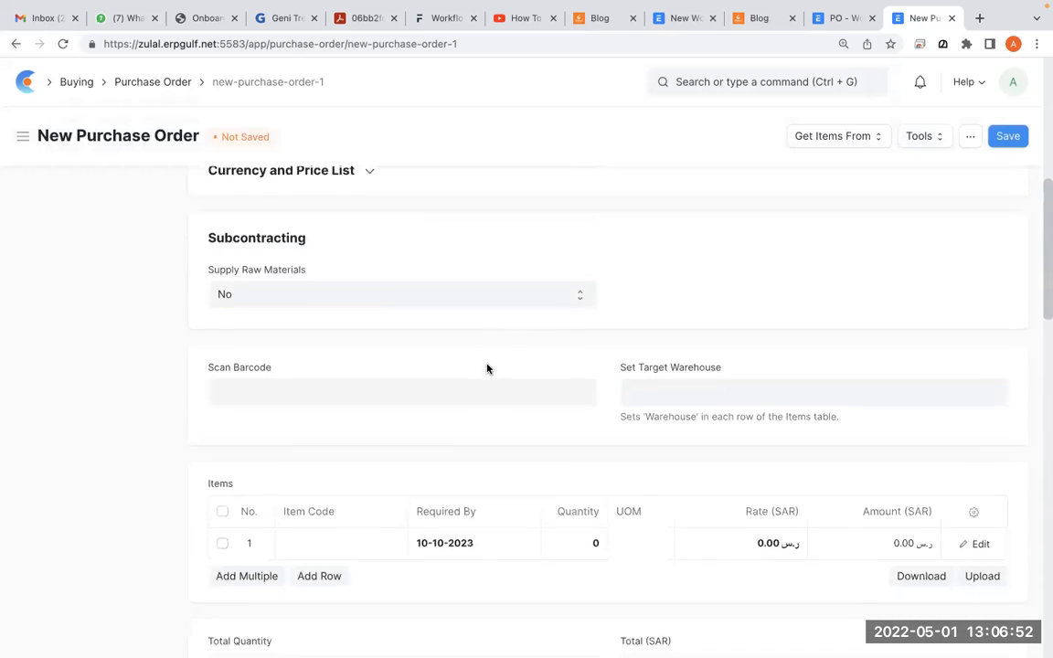
scroll(486, 368, "down", 3)
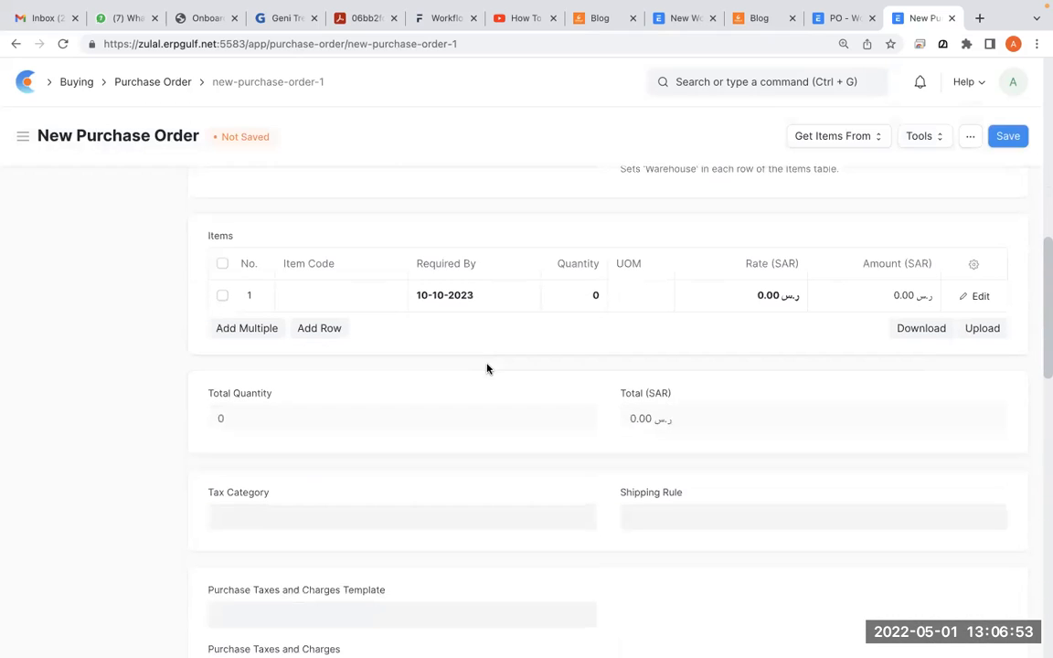
left_click(382, 293)
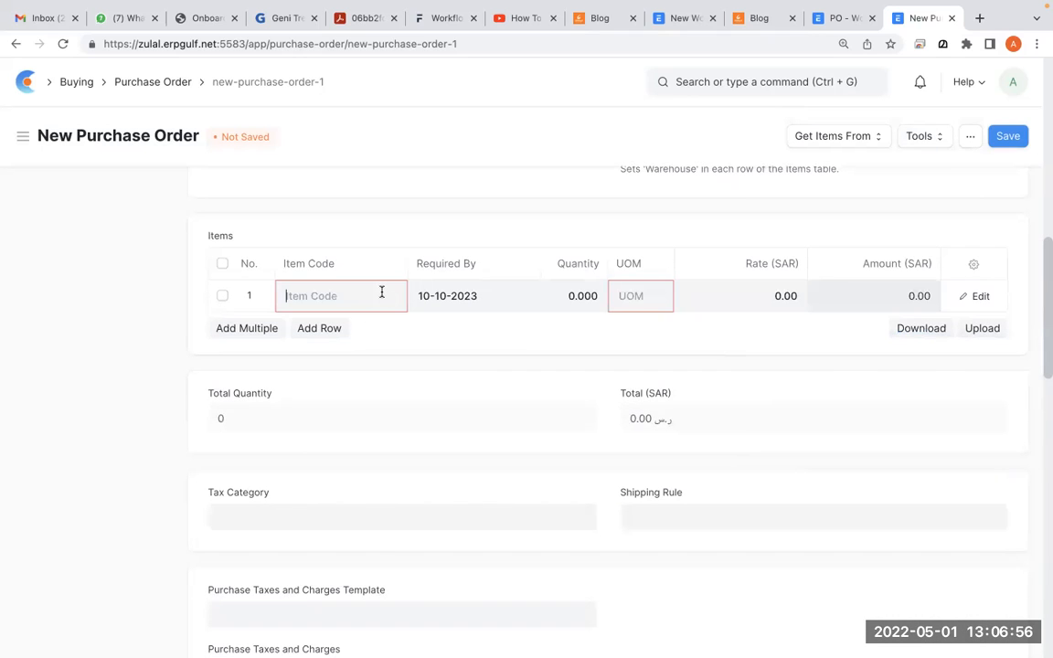
left_click(336, 389)
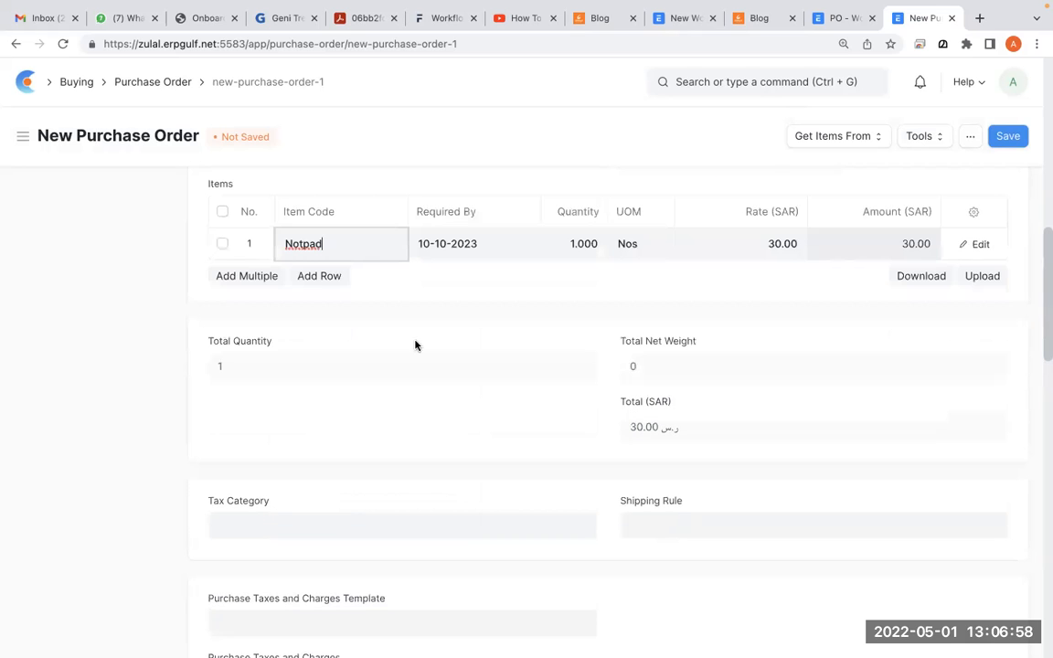
scroll(764, 341, "up", 15)
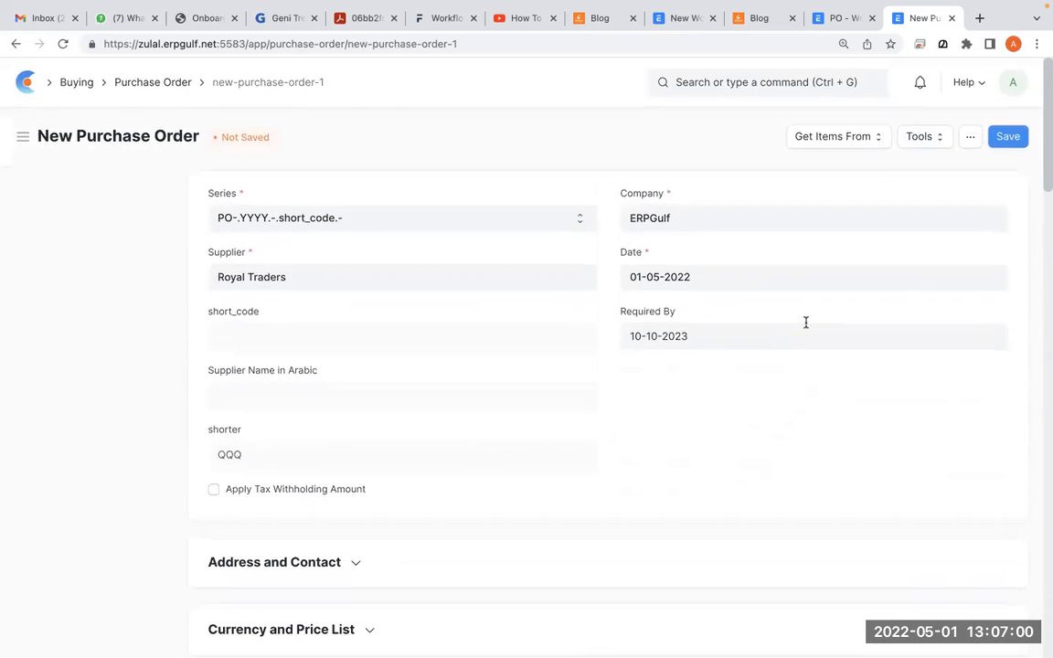
left_click(1010, 142)
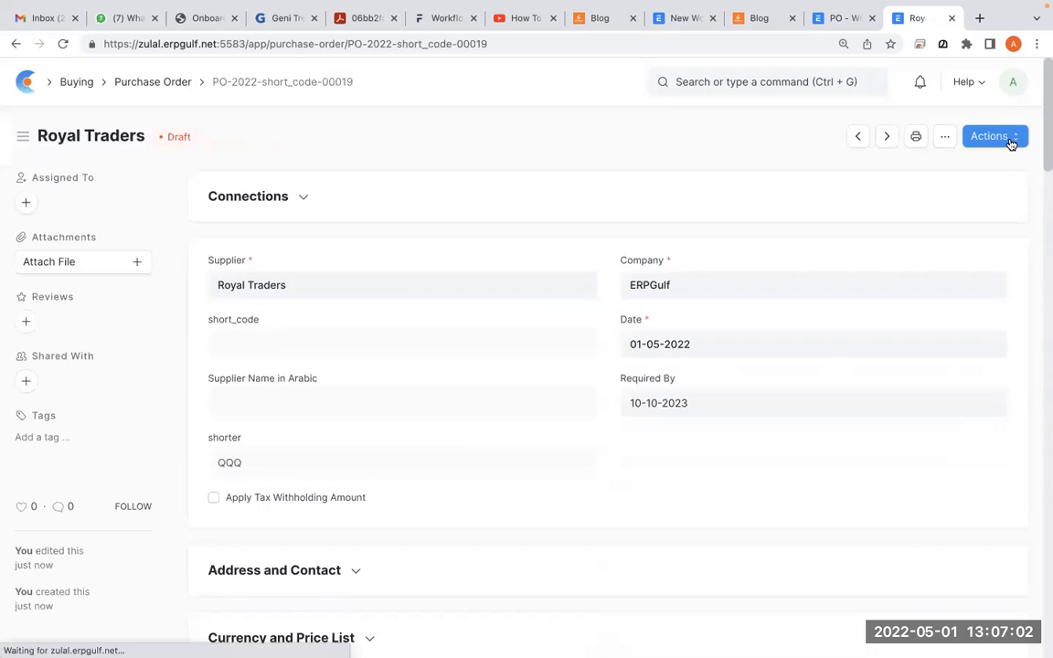
Step: Check which workflow actions the draft purchase order offers and review its Items table
left_click(977, 143)
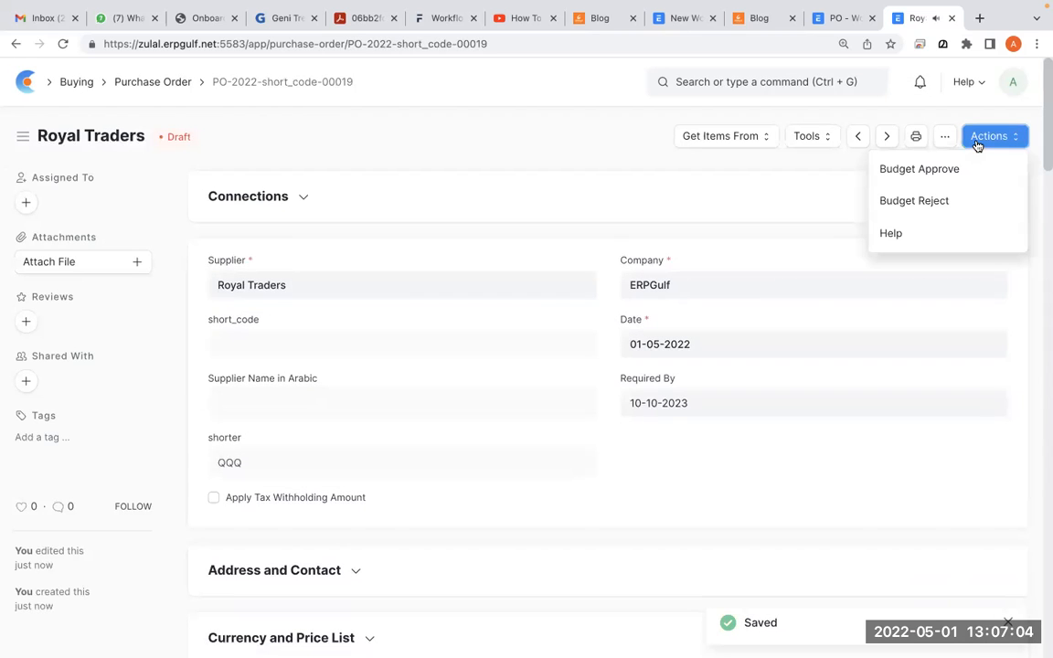
left_click(841, 209)
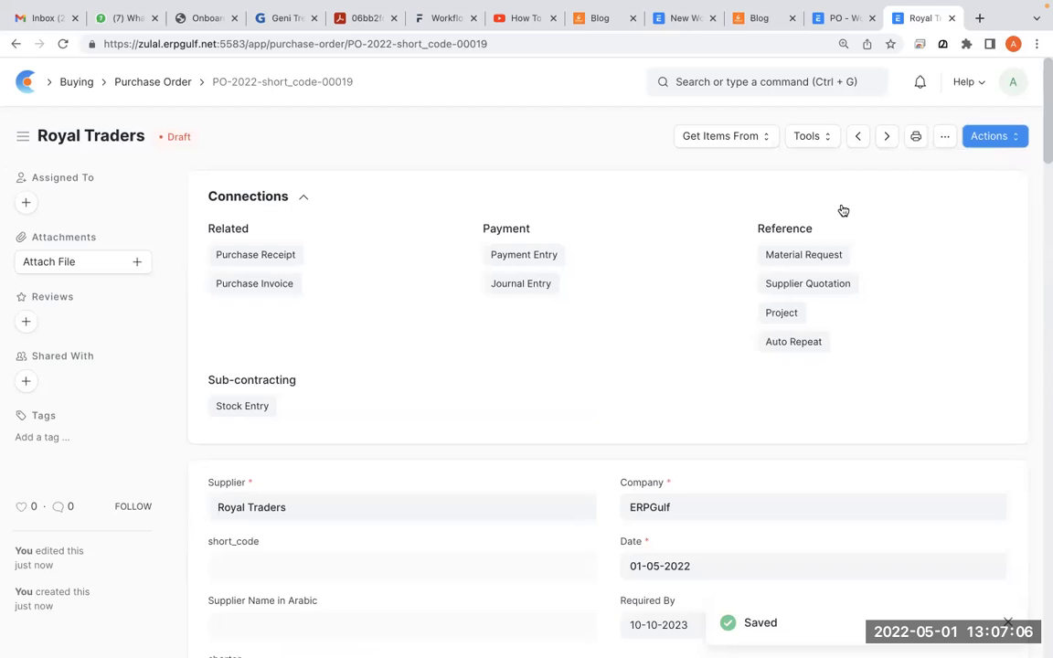
scroll(841, 209, "down", 5)
scroll(841, 210, "down", 3)
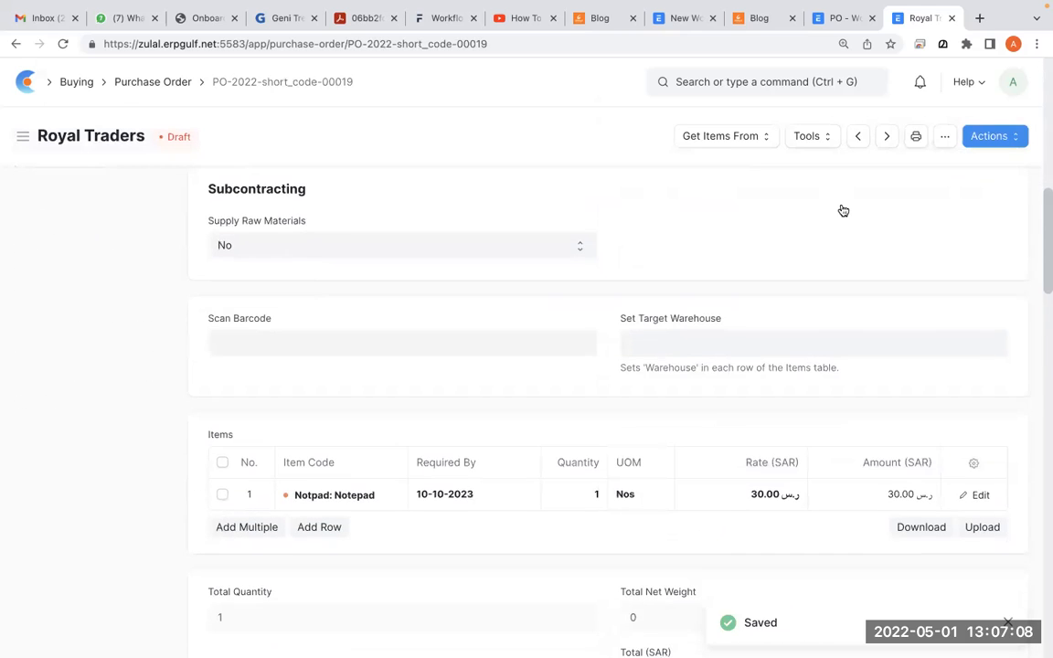
Step: Return to the PO - Workflow document and save it again, overriding the missing-states warning
left_click(837, 19)
scroll(668, 468, "up", 2)
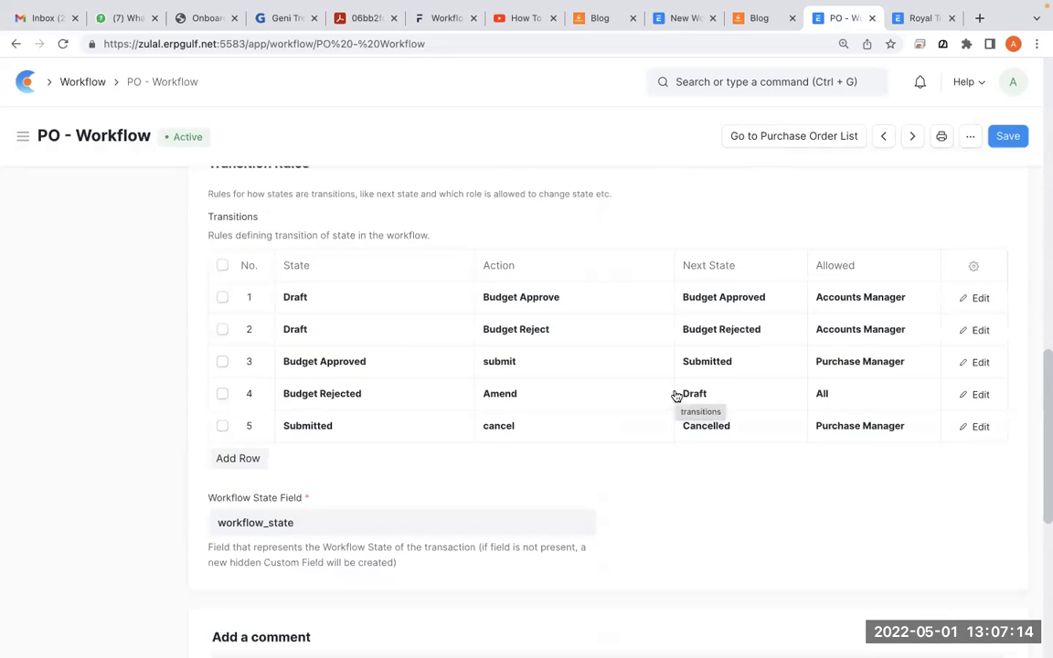
left_click(1016, 143)
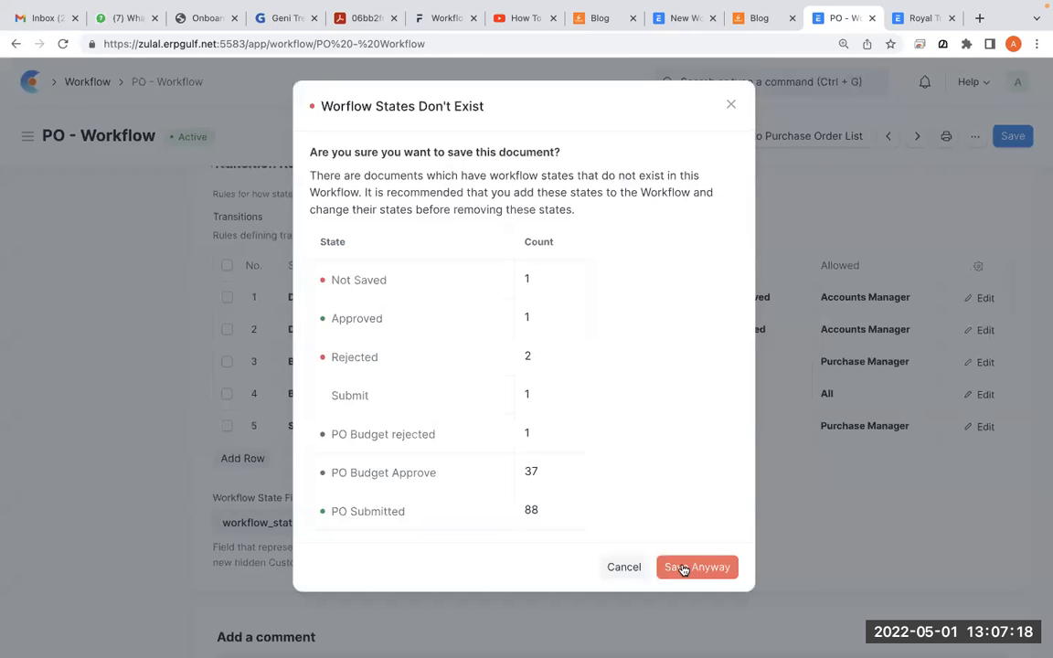
left_click(684, 568)
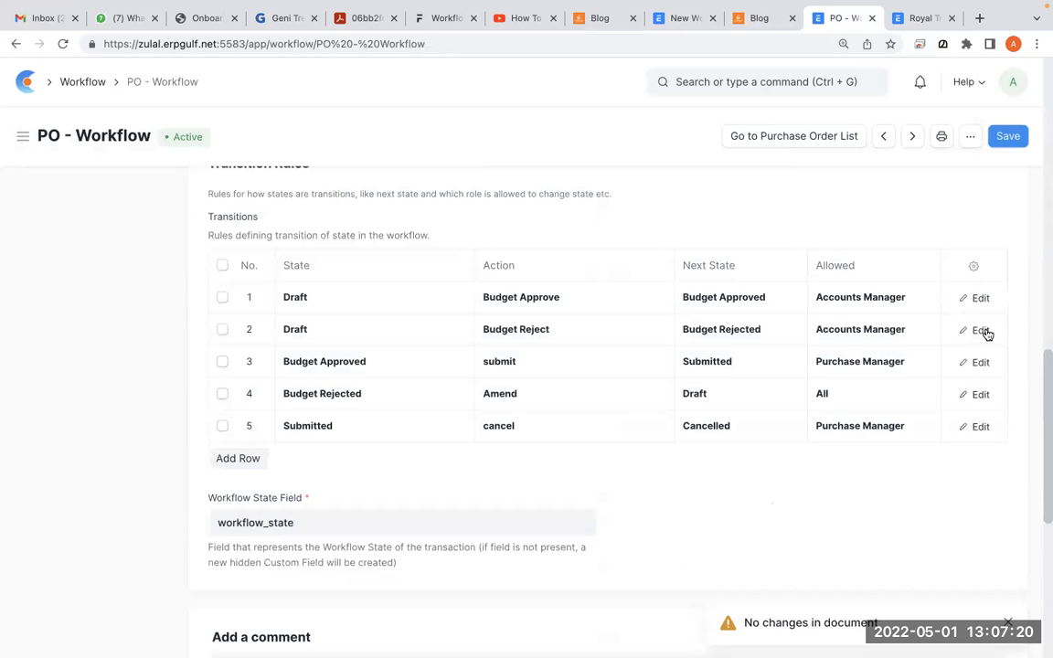
Step: Inspect the conditions of the Budget Approve, Budget Reject, Amend and cancel transition rules
left_click(979, 299)
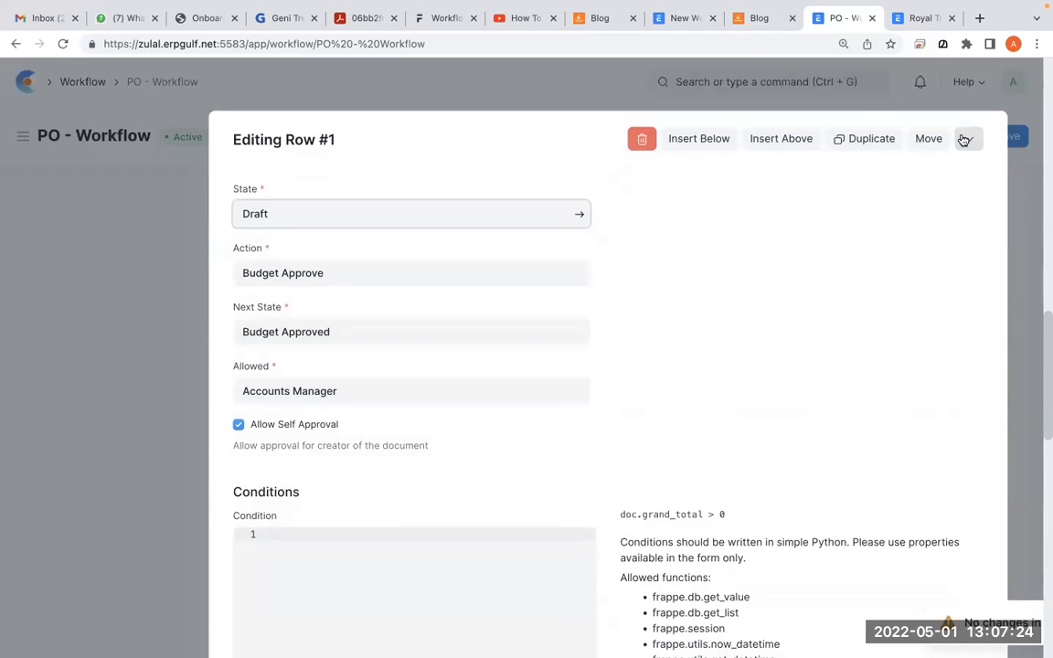
left_click(966, 140)
left_click(981, 228)
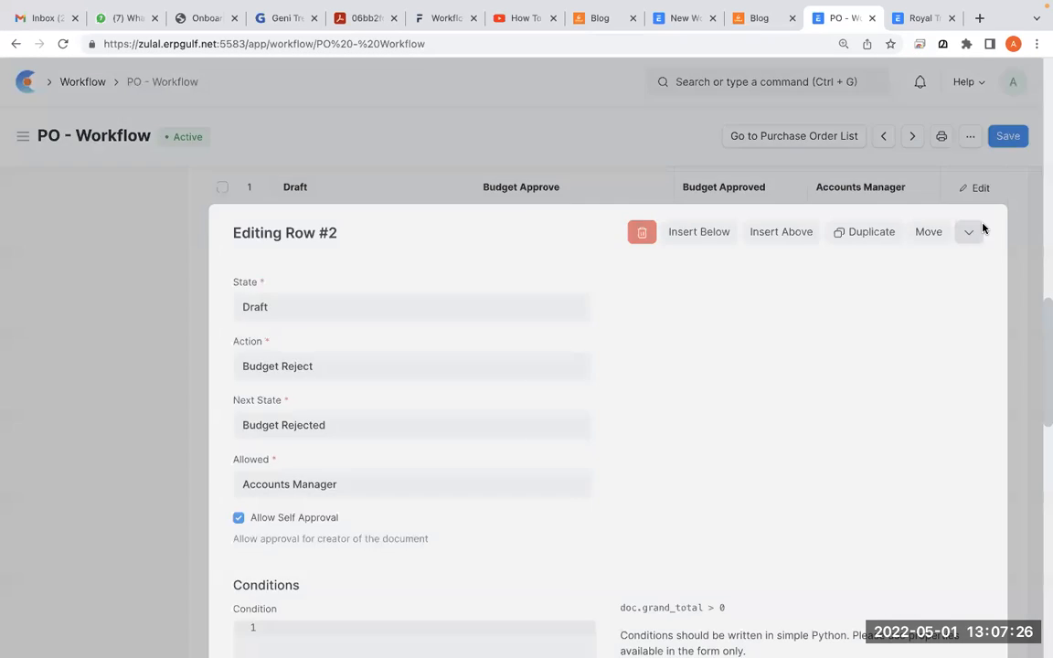
left_click(969, 184)
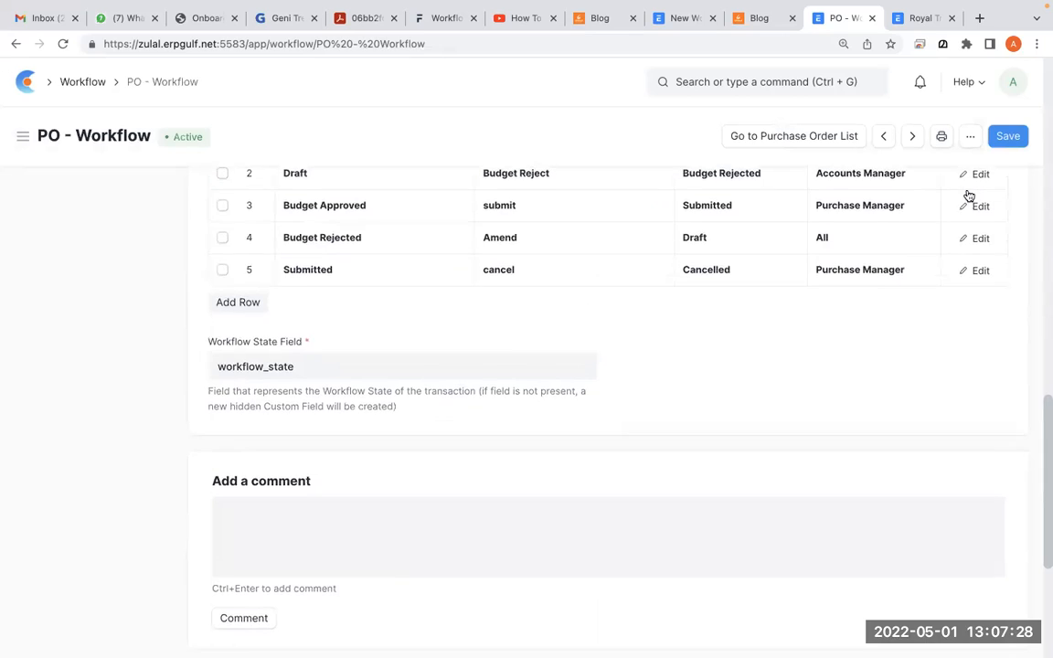
left_click(980, 260)
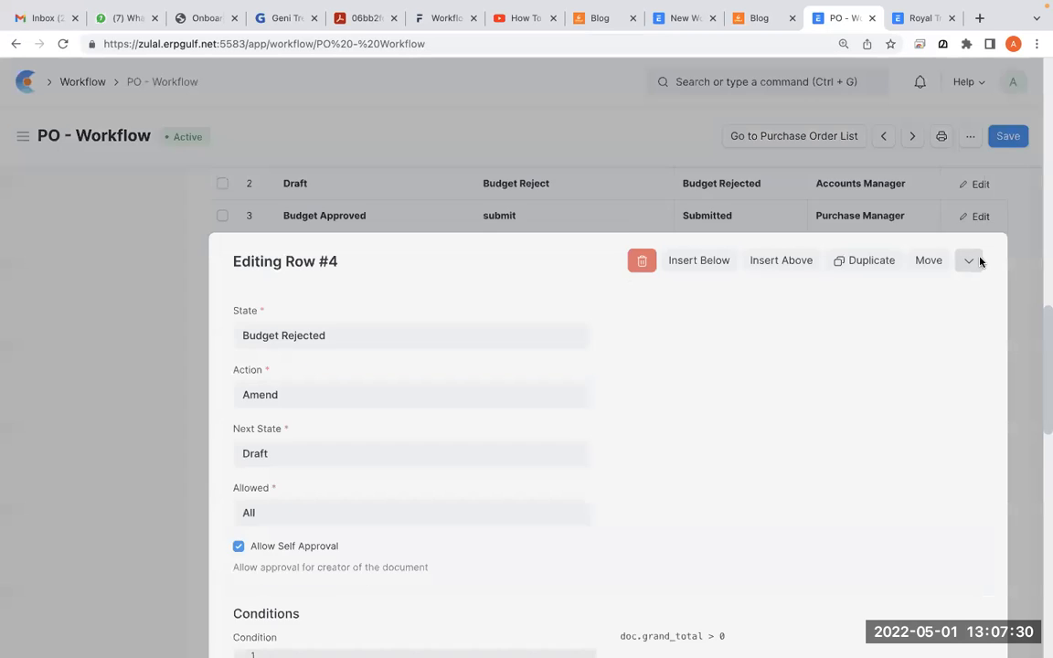
left_click(968, 183)
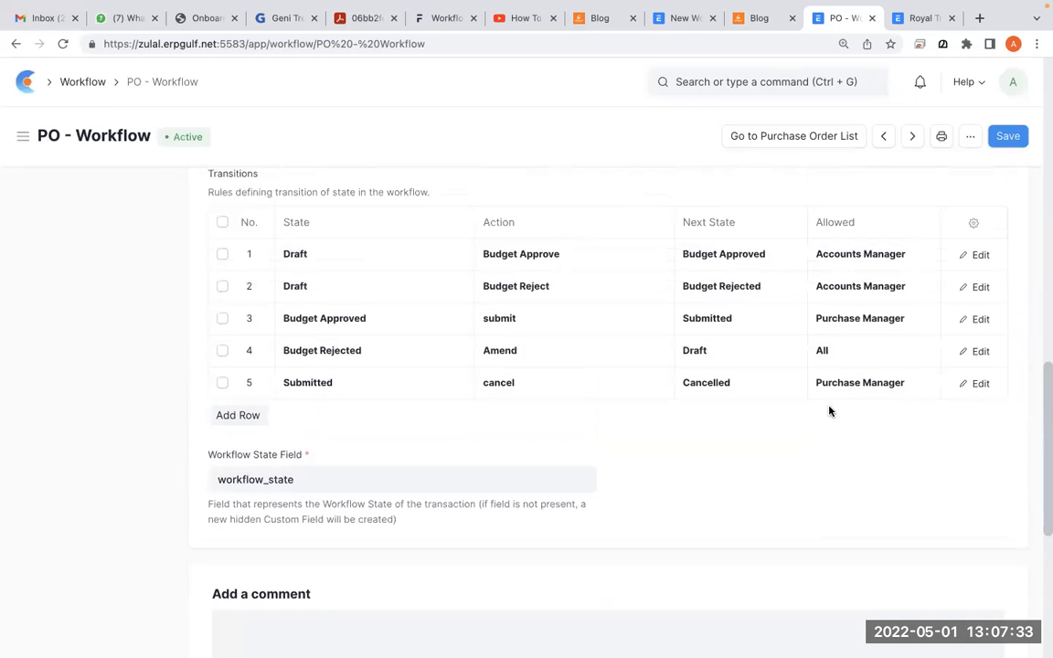
left_click(977, 383)
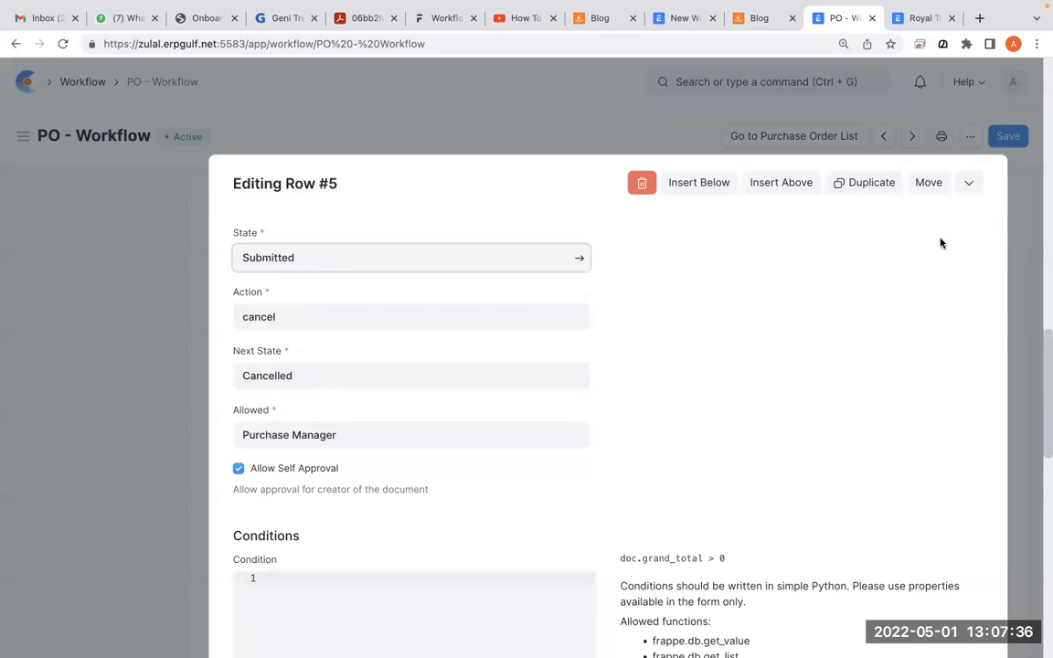
left_click(973, 185)
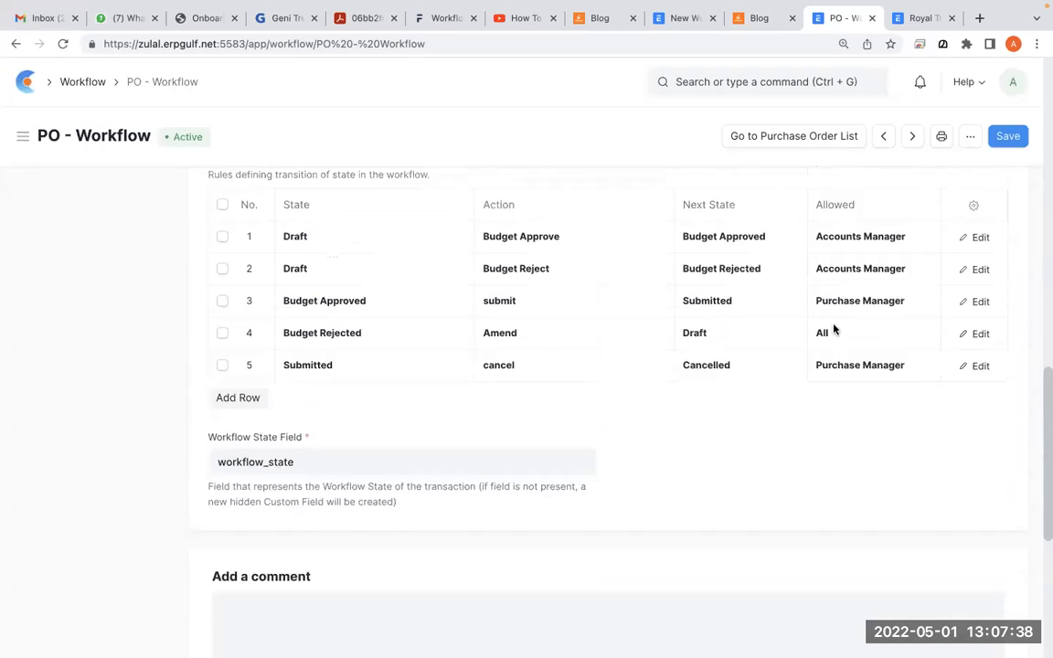
Step: Set the condition of the Draft to Budget Approved transition rule to doc.grand_total > 0
left_click(133, 82)
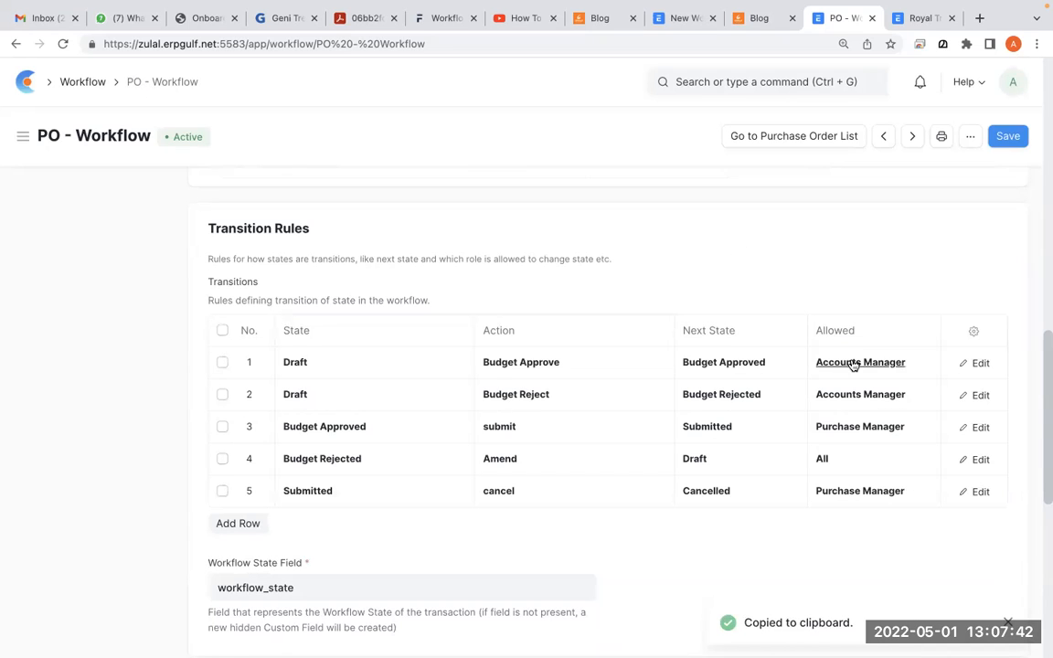
left_click(980, 366)
left_click(383, 594)
key("ctrl+v")
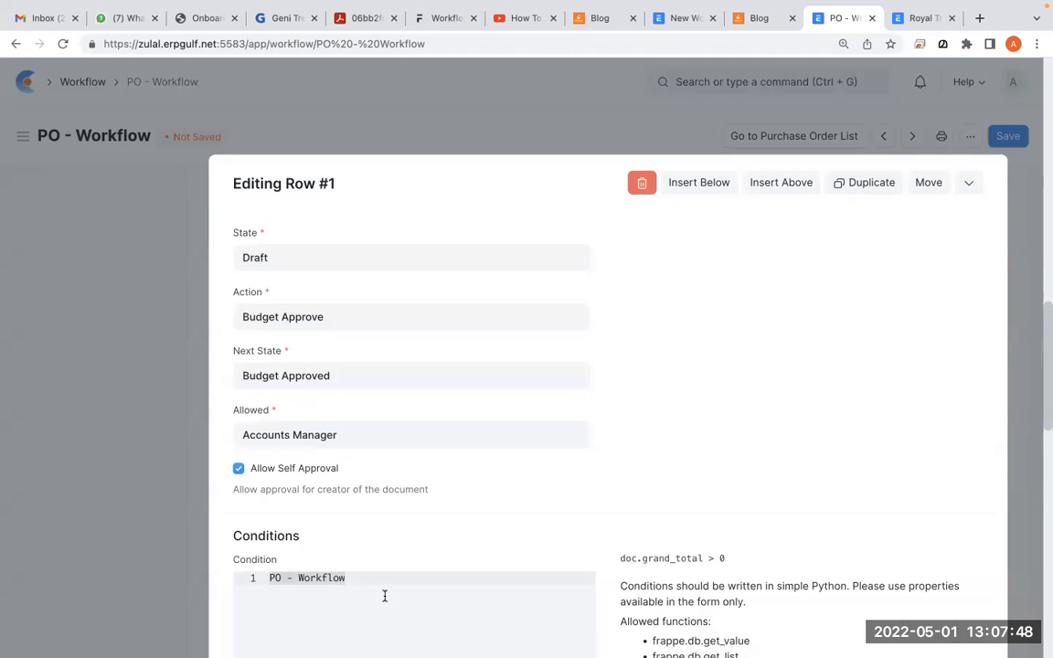
key("ctrl+a")
key("BackSpace")
type("doc.grand_total")
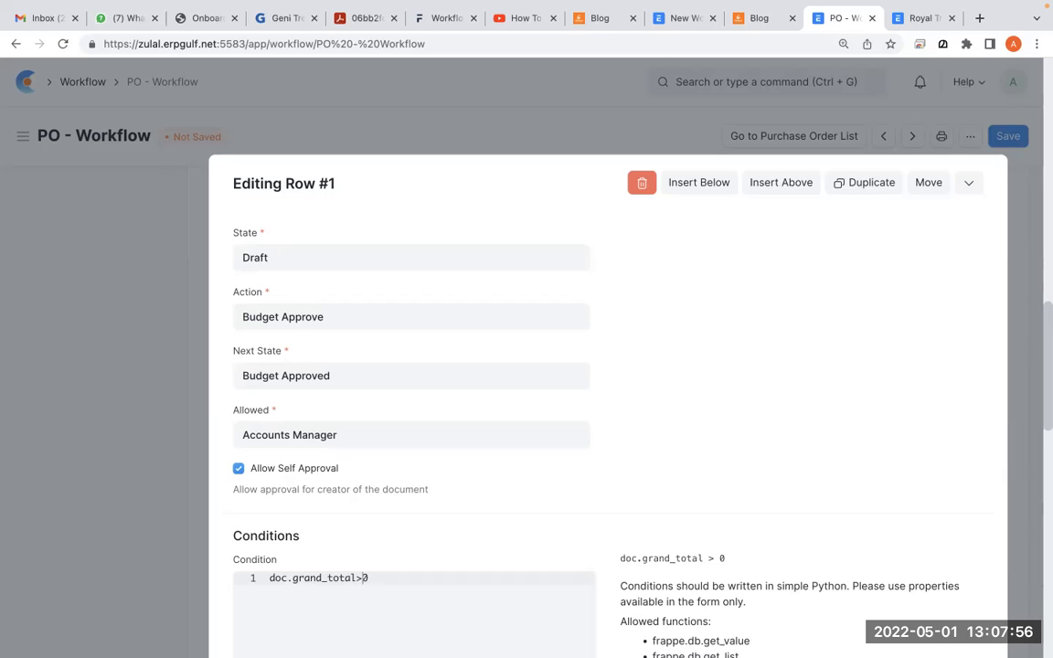
left_click(357, 577)
key("Right")
Step: Close the Draft to Budget Approved rule and save the workflow
scroll(625, 472, "down", 2)
scroll(625, 473, "down", 3)
scroll(832, 513, "up", 4)
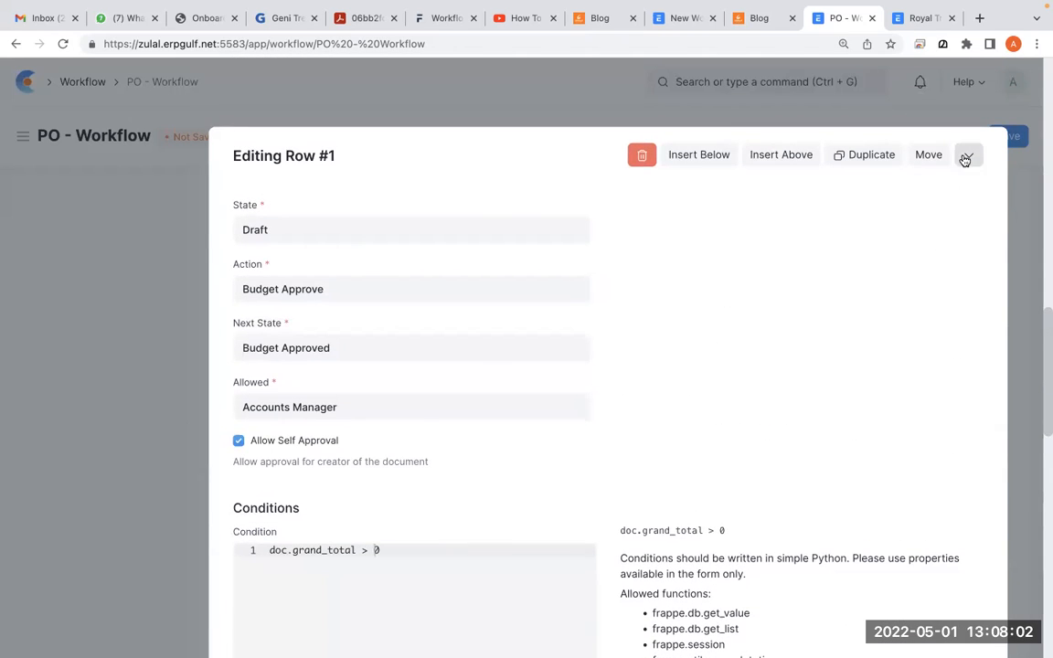
left_click(966, 158)
left_click(1009, 137)
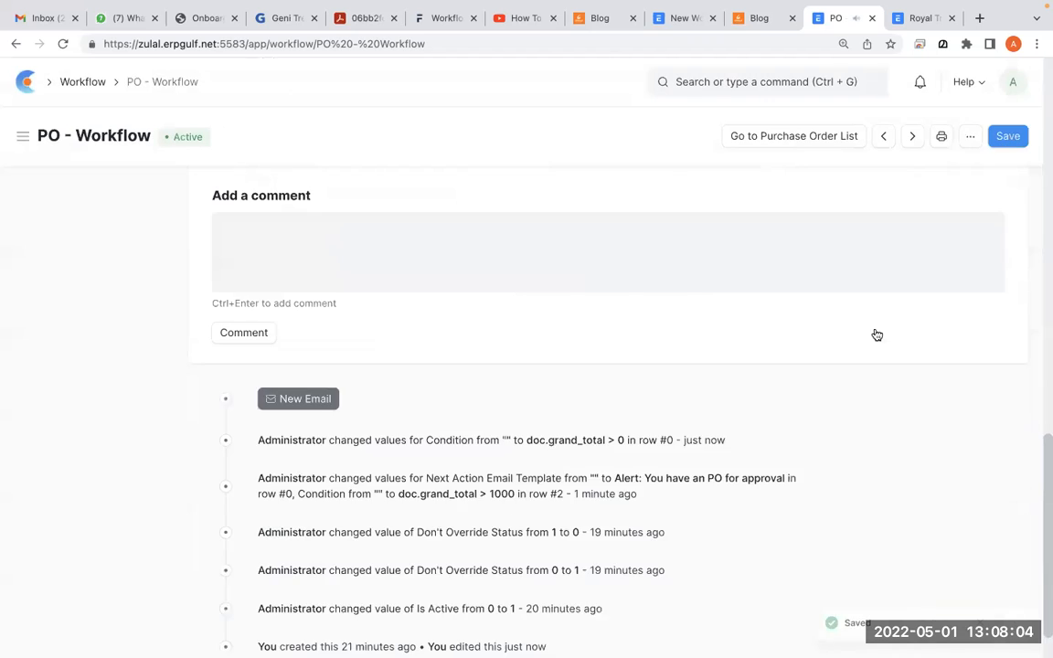
scroll(868, 347, "up", 8)
scroll(846, 380, "down", 3)
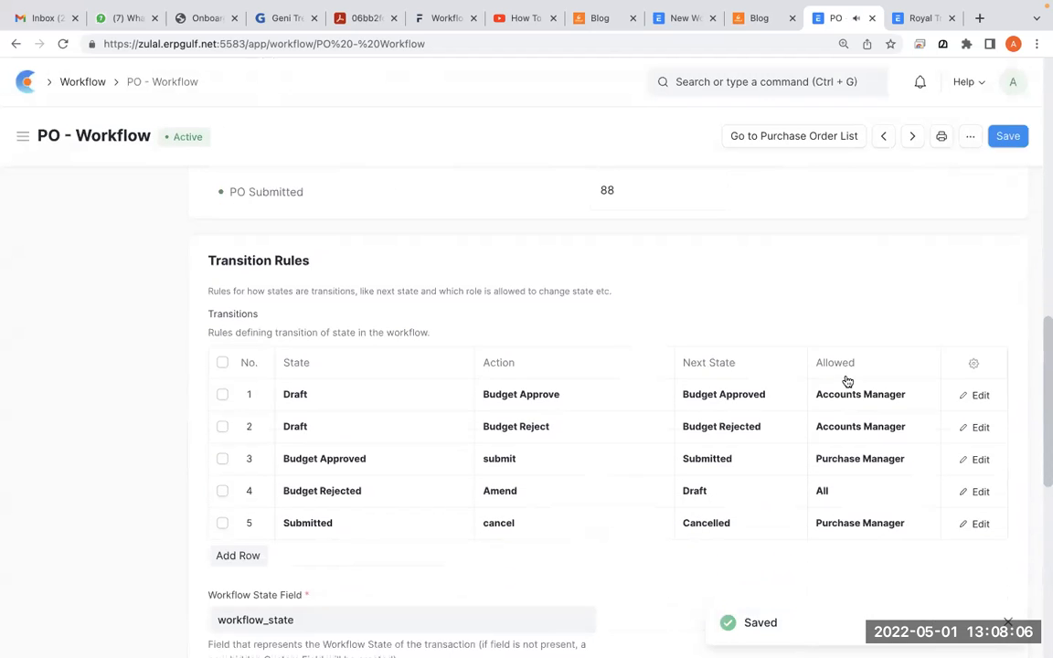
Step: Check the condition of the Draft to Budget Approved rule and the workflow actions available on the reloaded Royal Traders purchase order
left_click(980, 402)
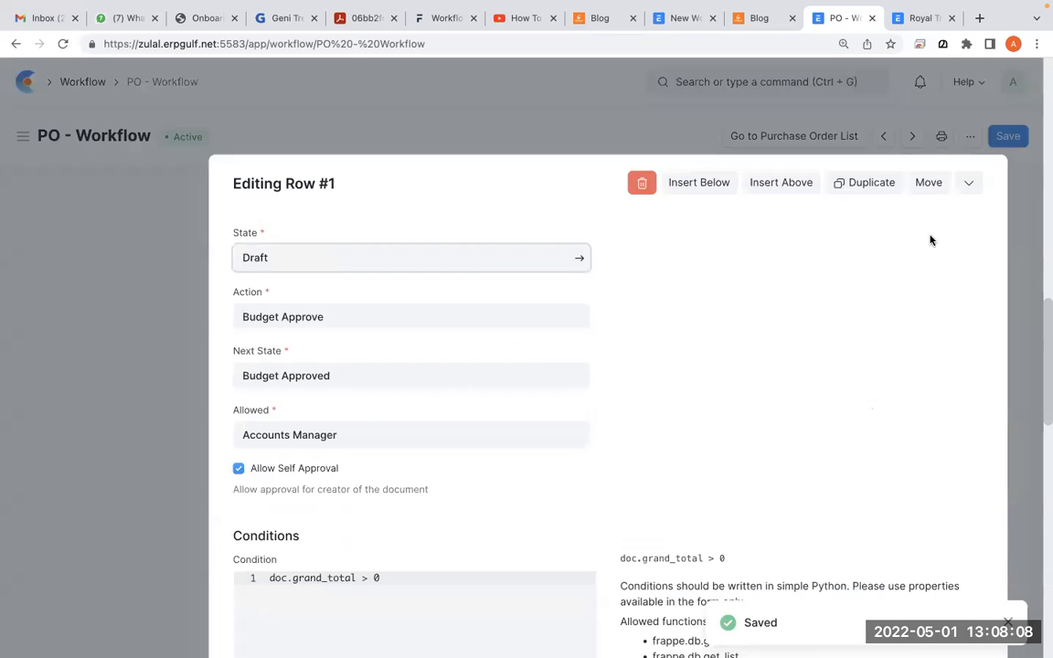
left_click(982, 182)
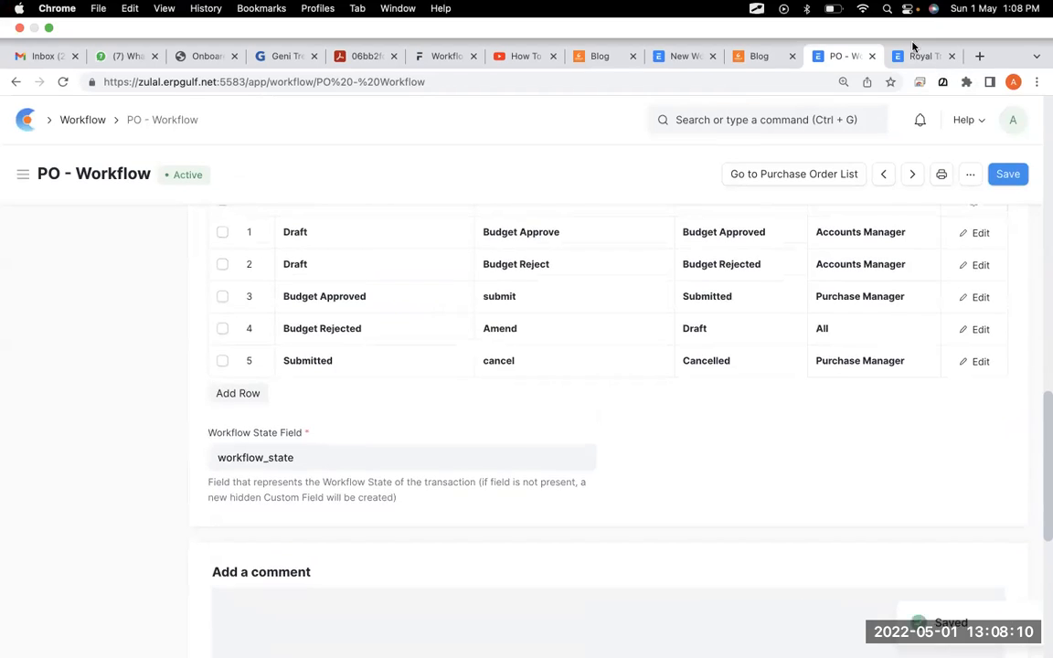
left_click(922, 23)
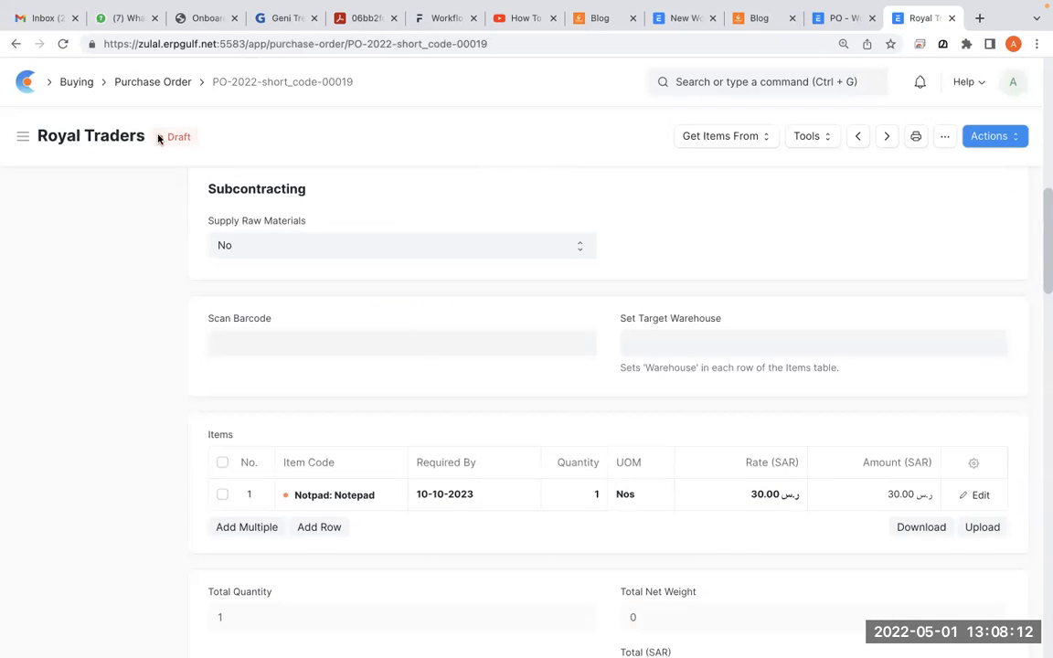
left_click(181, 120)
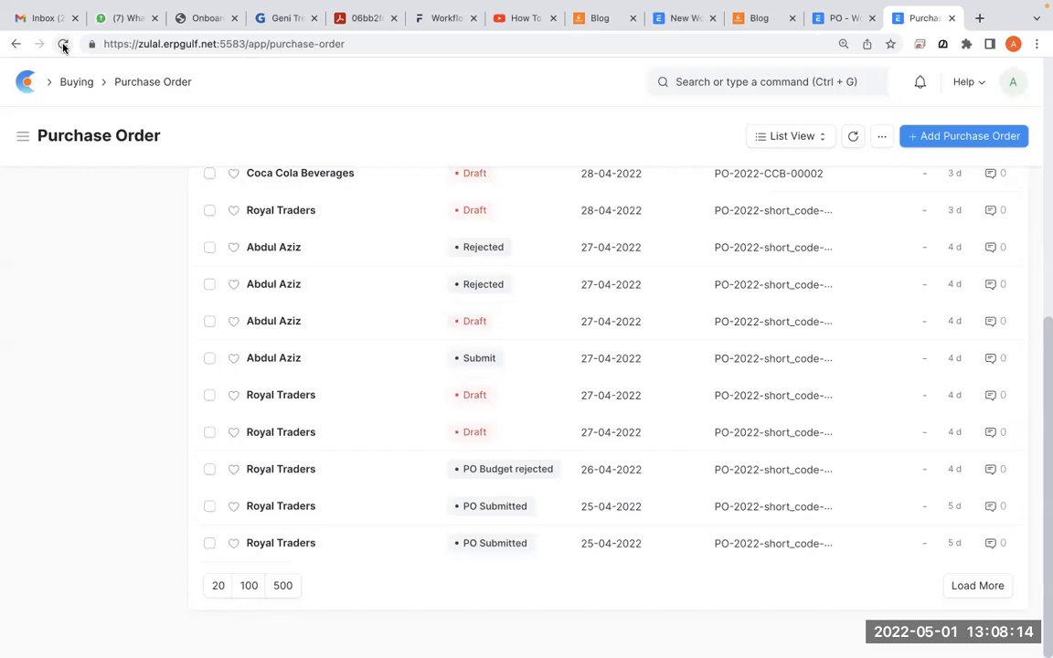
left_click(63, 44)
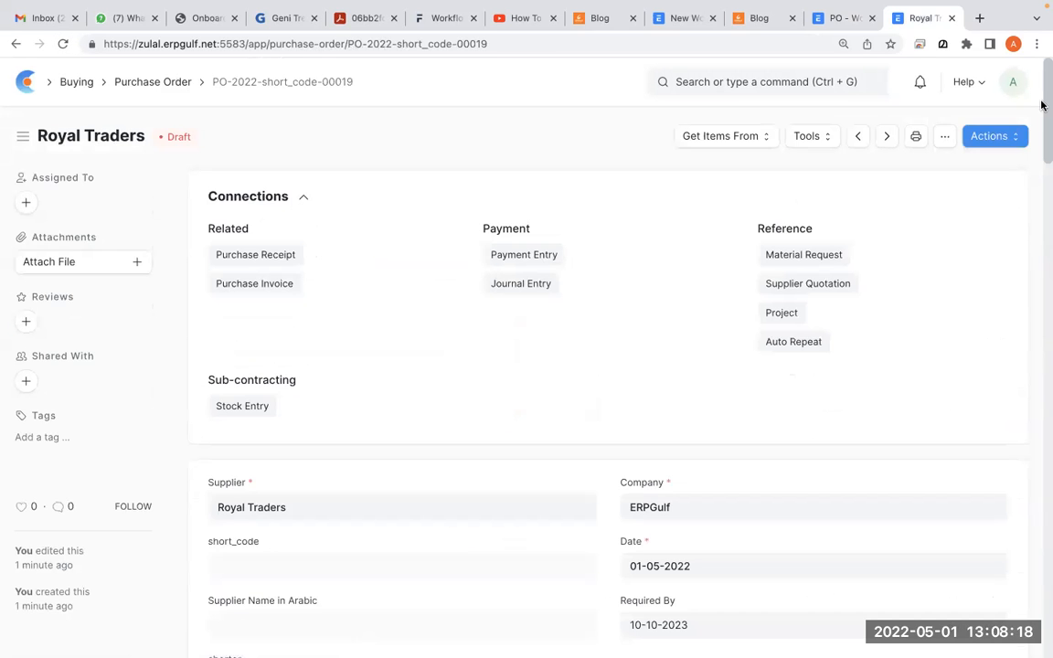
left_click(1013, 135)
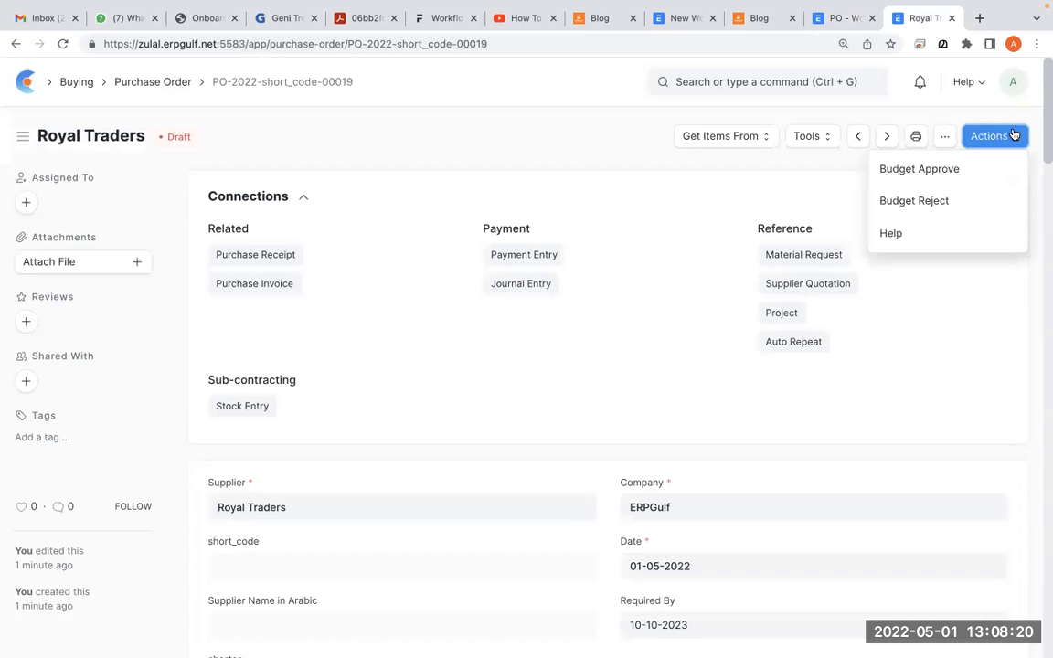
Step: Return to PO - Workflow and review the Draft to Budget Approved transition rule and its condition again
left_click(837, 20)
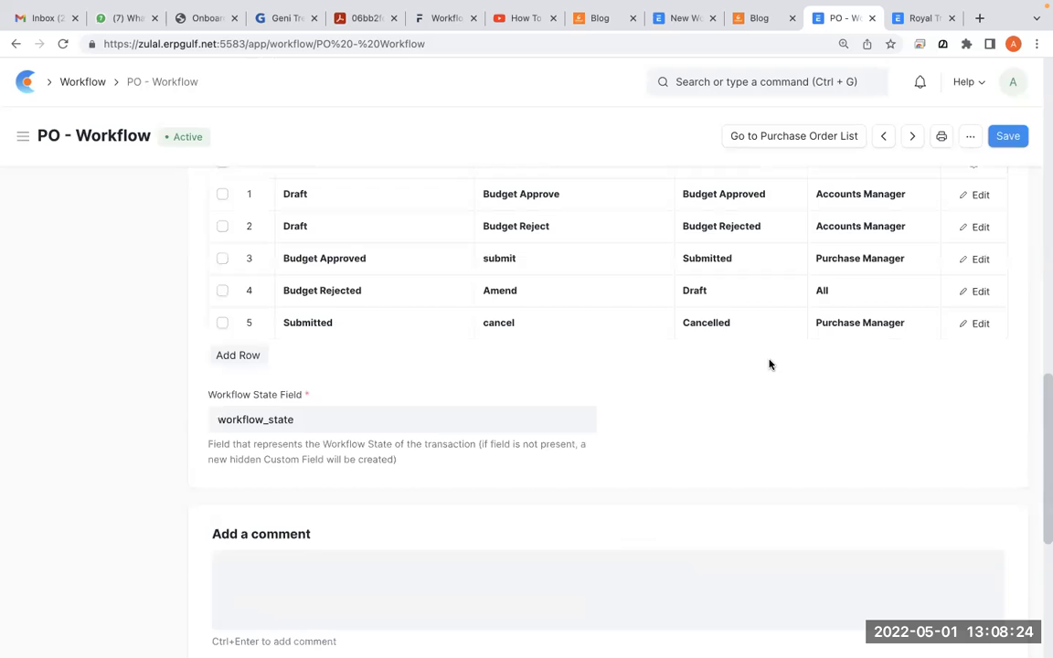
mouse_move(522, 4)
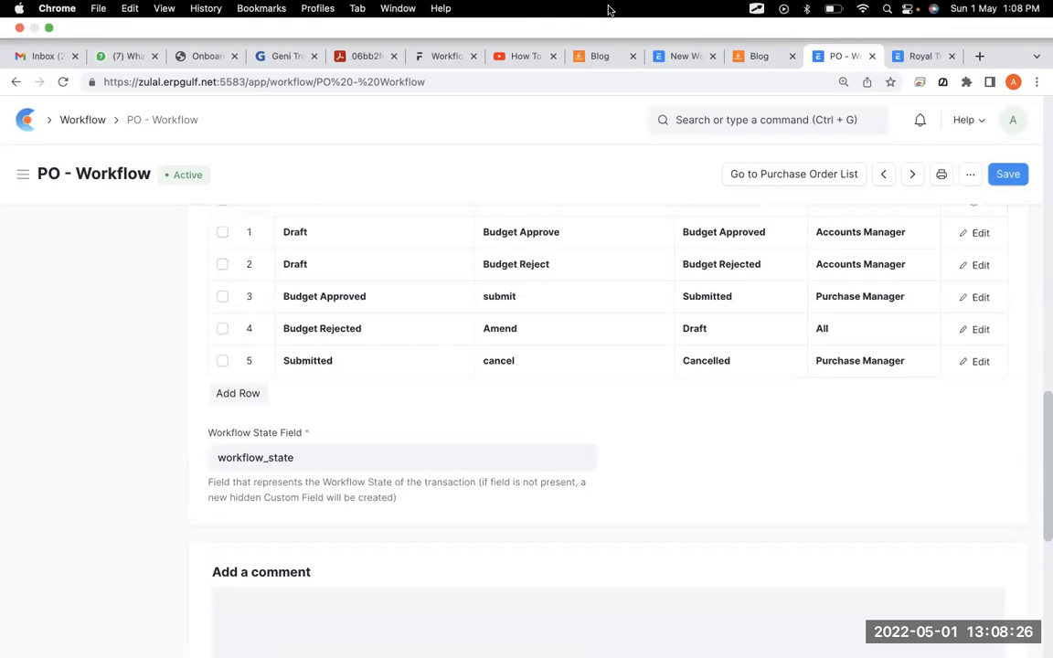
scroll(644, 525, "up", 3)
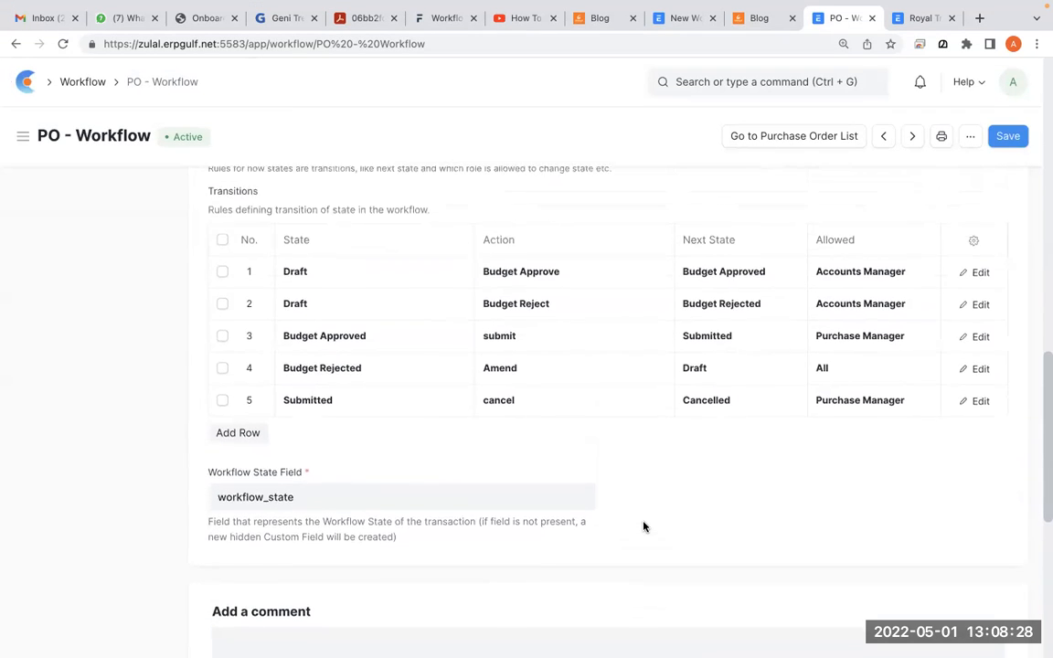
left_click(972, 354)
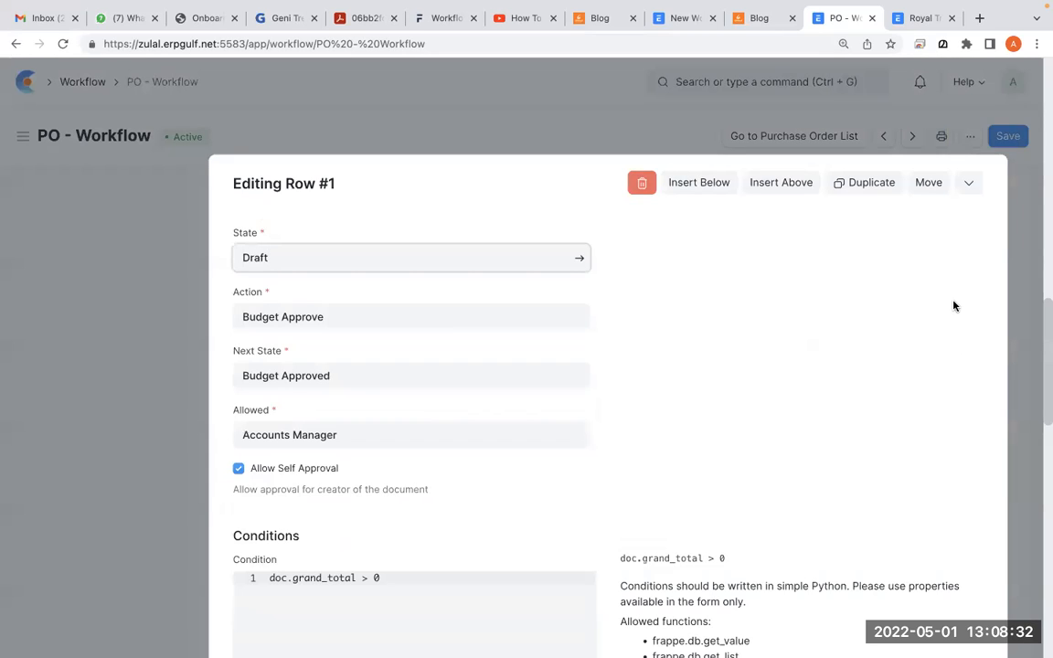
left_click(971, 183)
scroll(856, 362, "up", 3)
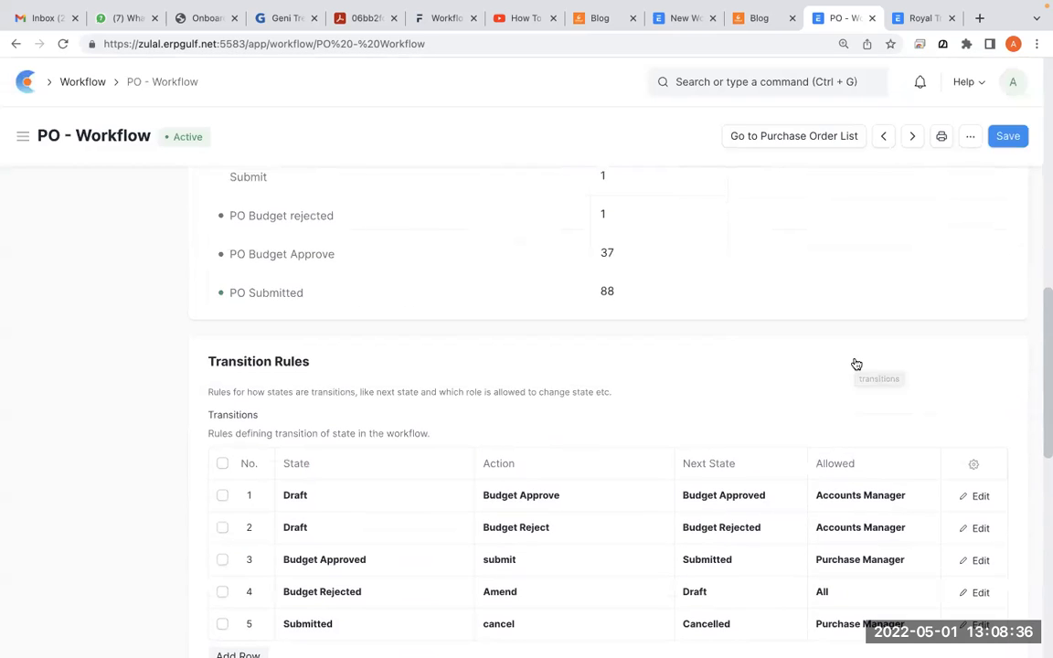
scroll(856, 363, "up", 10)
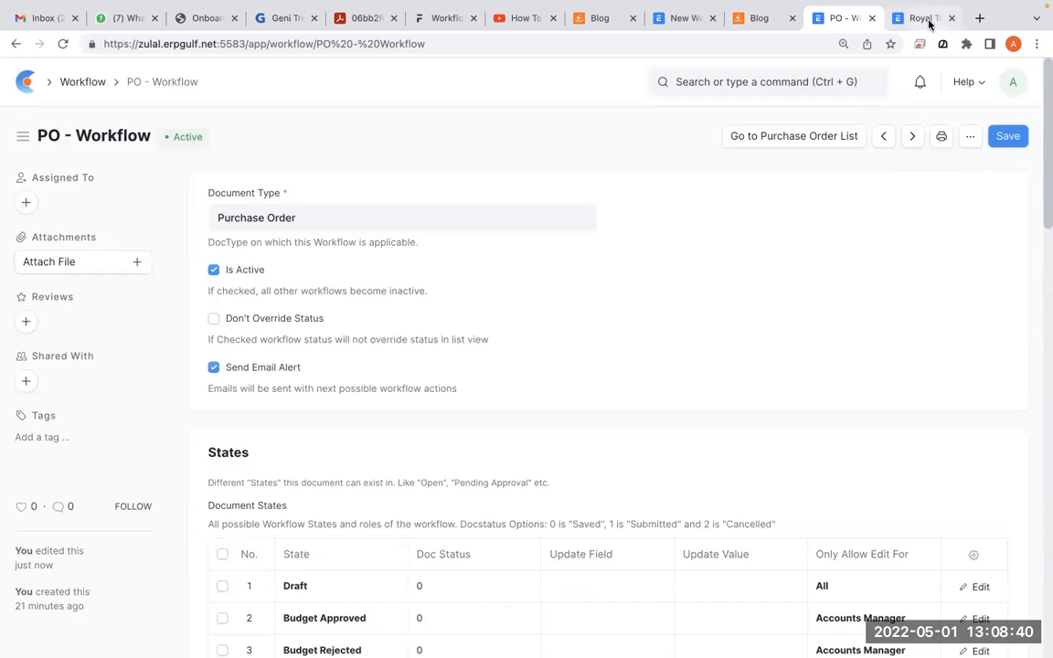
Step: Review the item row and total amount of the Royal Traders purchase order
left_click(923, 19)
left_click(800, 393)
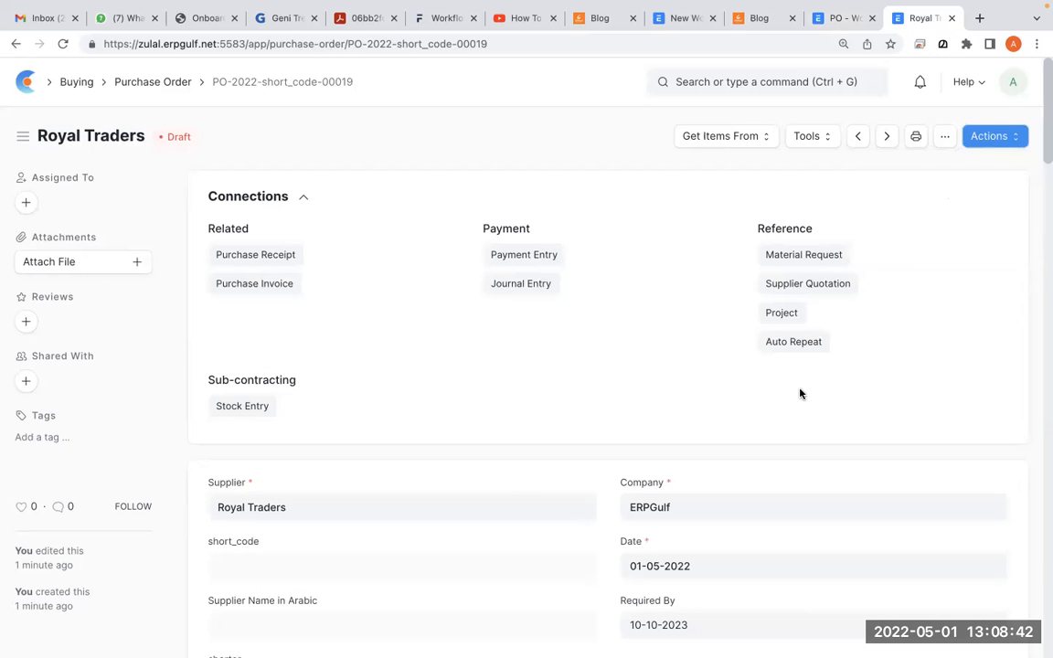
scroll(800, 393, "down", 5)
scroll(800, 394, "up", 4)
scroll(799, 394, "down", 10)
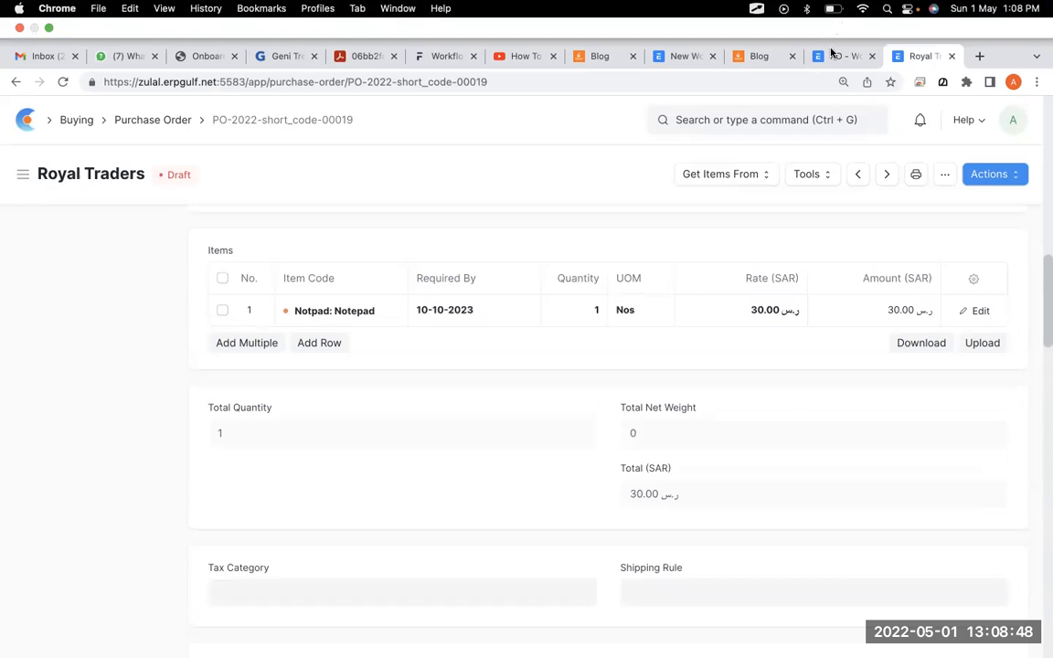
Step: In PO - Workflow, set the condition of the Draft to Budget Approved transition rule to doc.grand_total > 1000
left_click(834, 56)
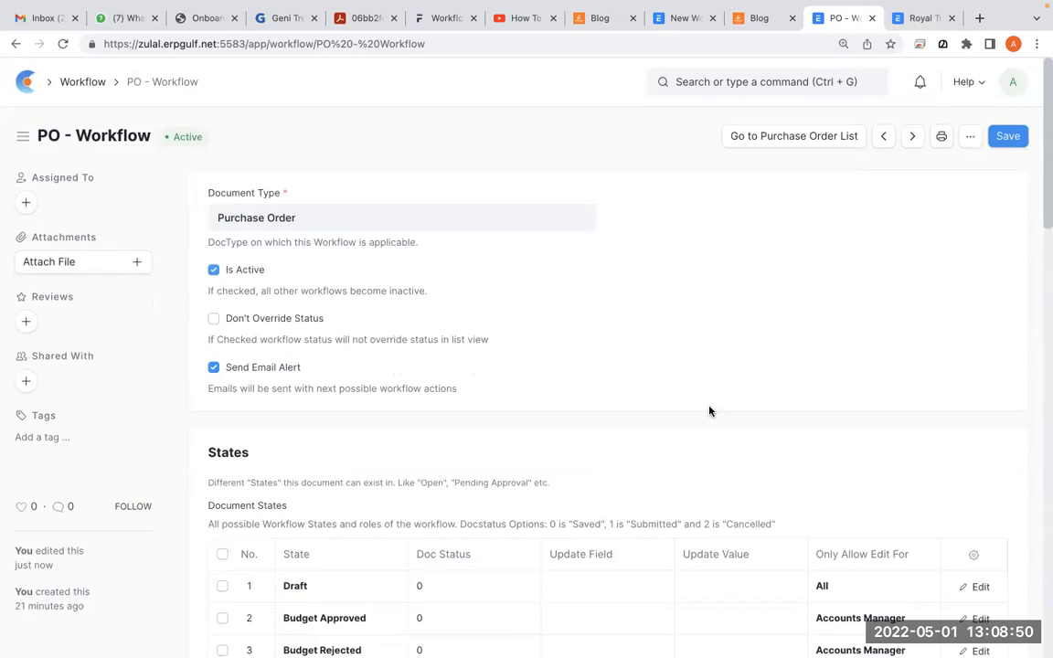
scroll(710, 411, "down", 5)
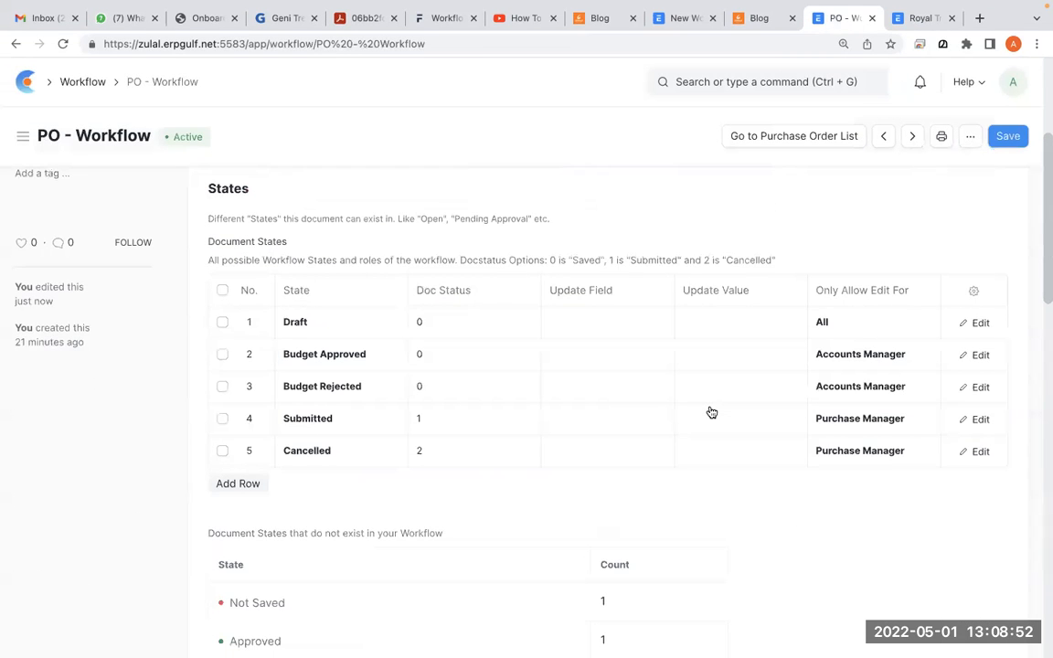
scroll(711, 412, "down", 10)
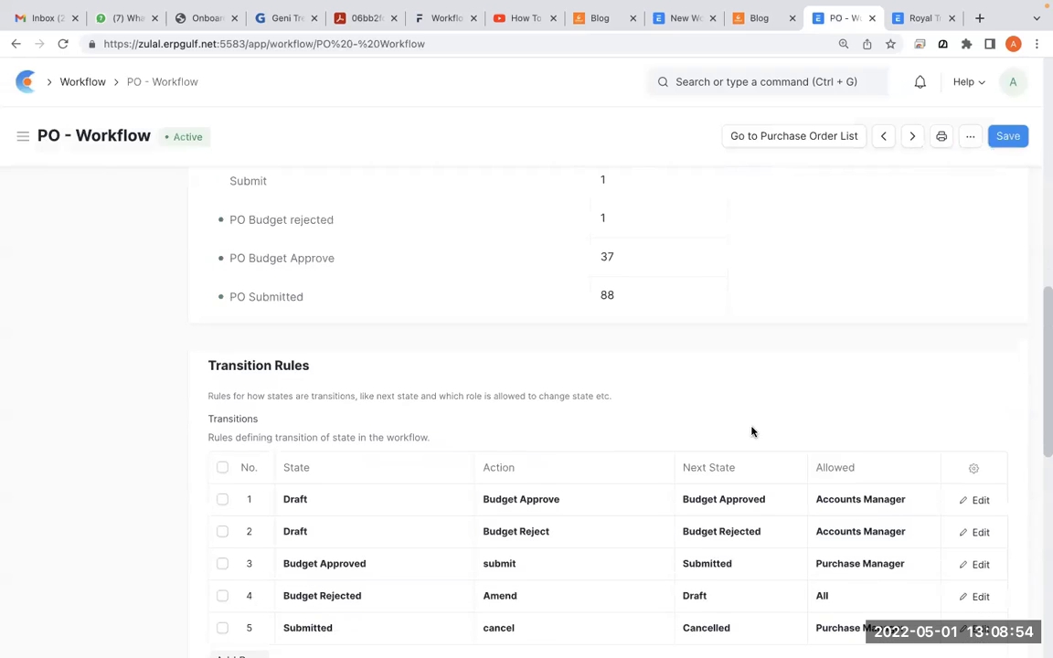
left_click(993, 505)
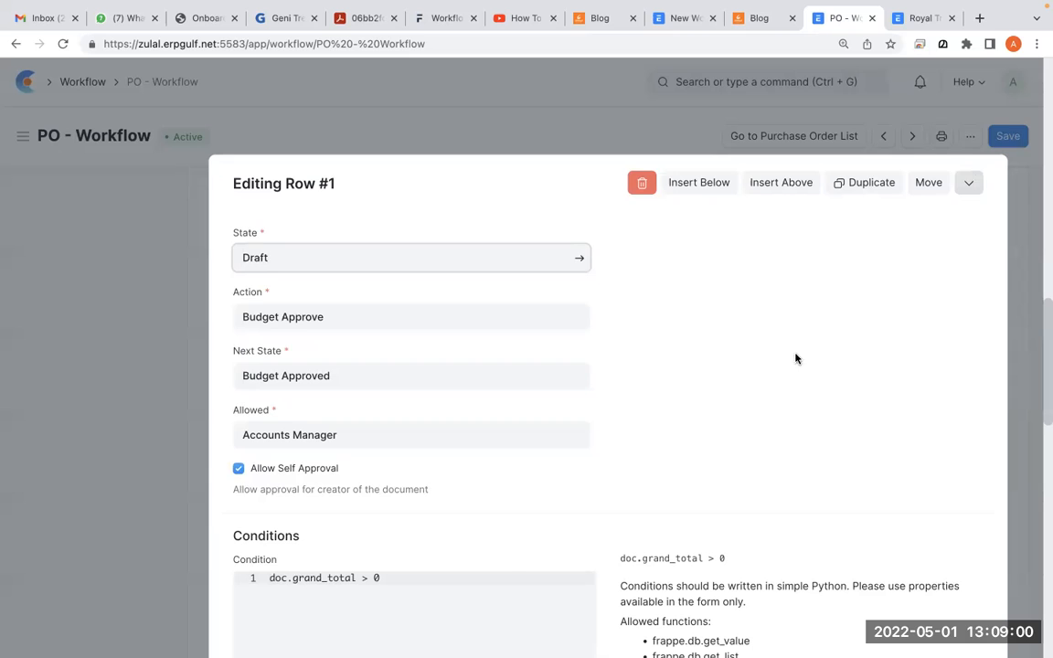
left_click(495, 577)
type("1000")
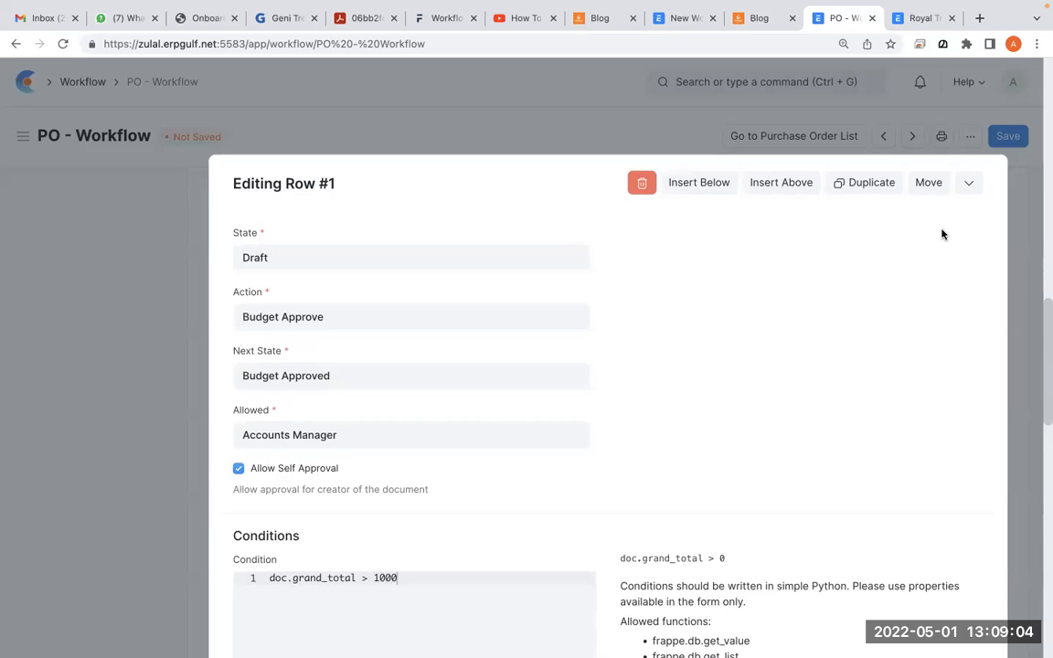
Step: Close the Draft to Budget Approved rule and save the workflow, overriding the missing-states warning
left_click(969, 182)
left_click(998, 144)
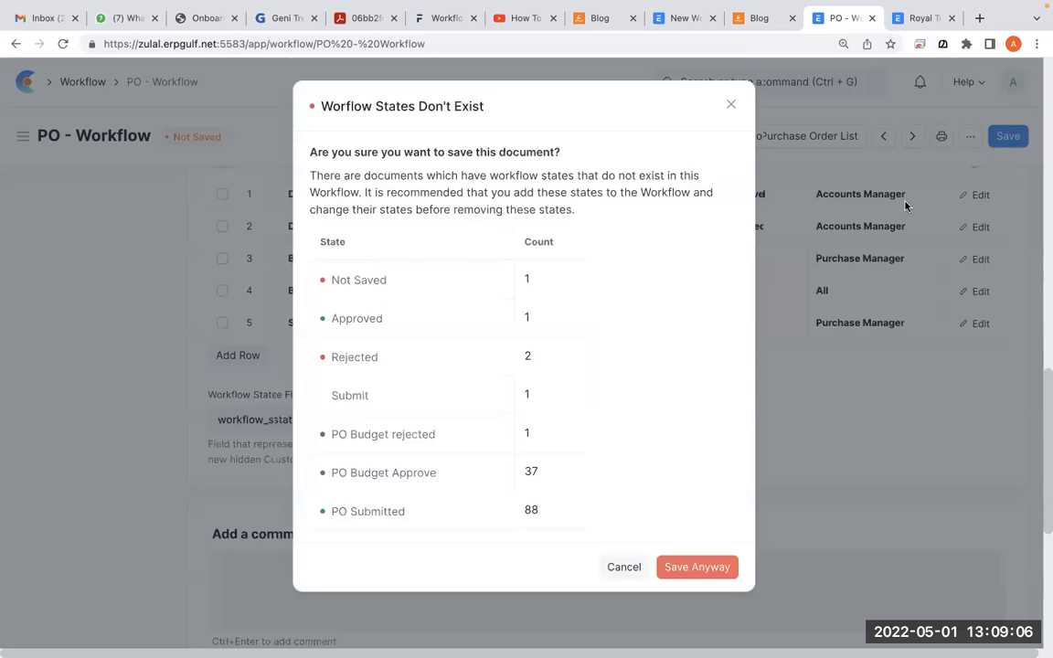
left_click(681, 569)
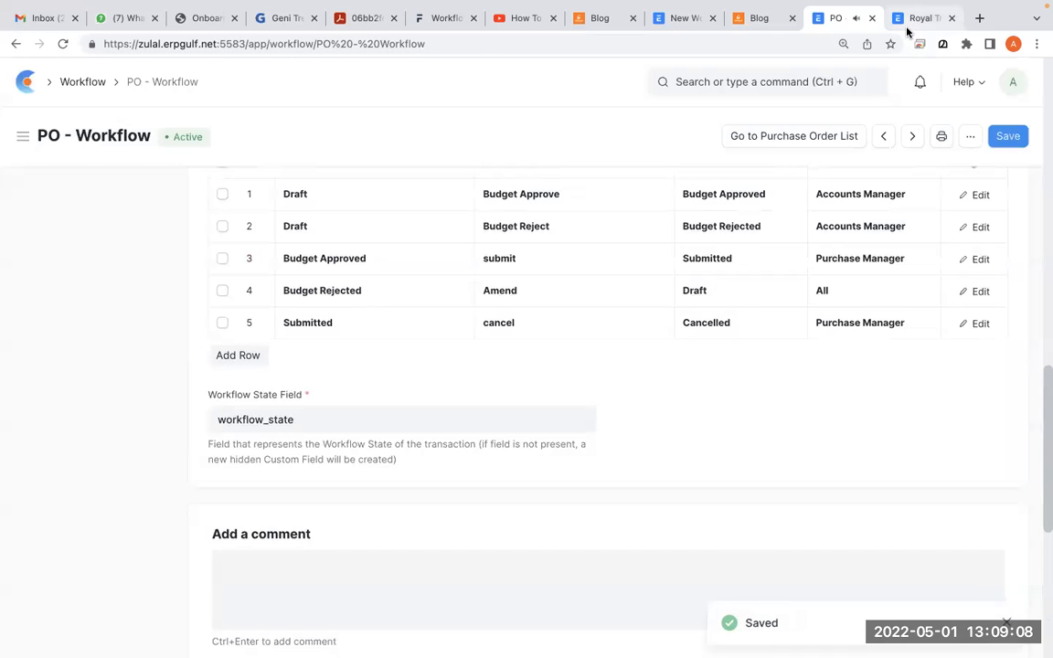
Step: Reload the Royal Traders purchase order and check which workflow actions it offers
left_click(907, 26)
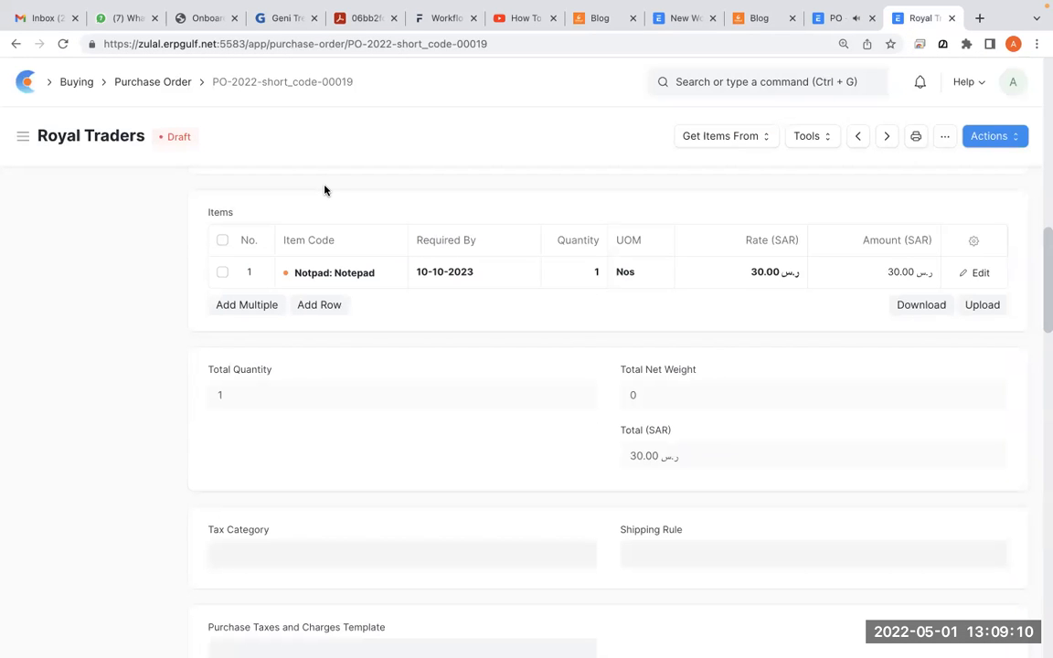
key("ctrl+shift+r")
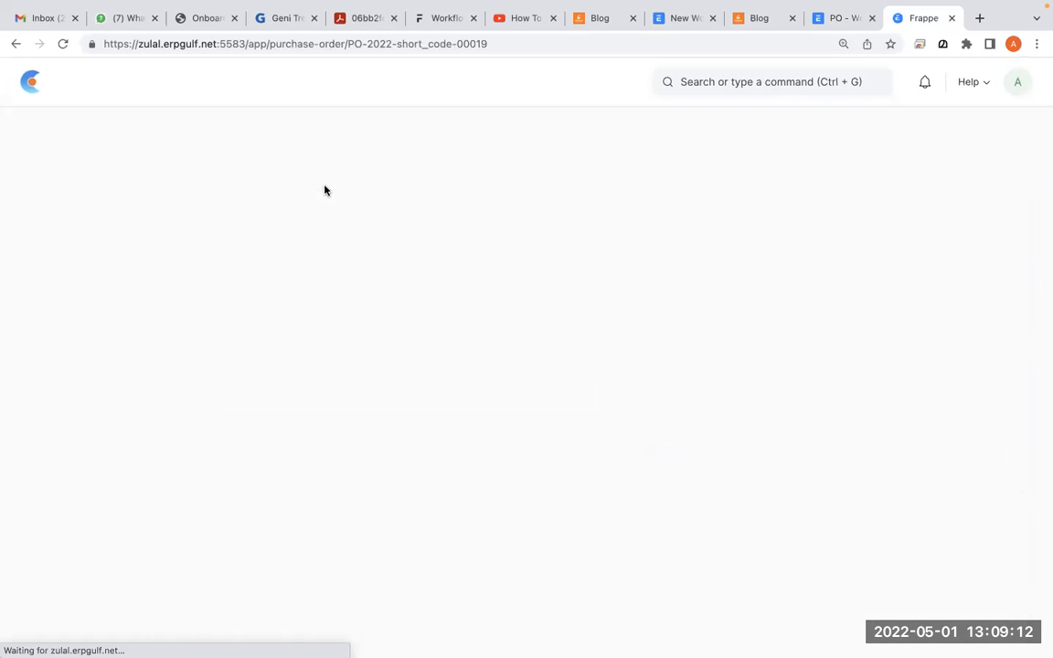
left_click(1012, 138)
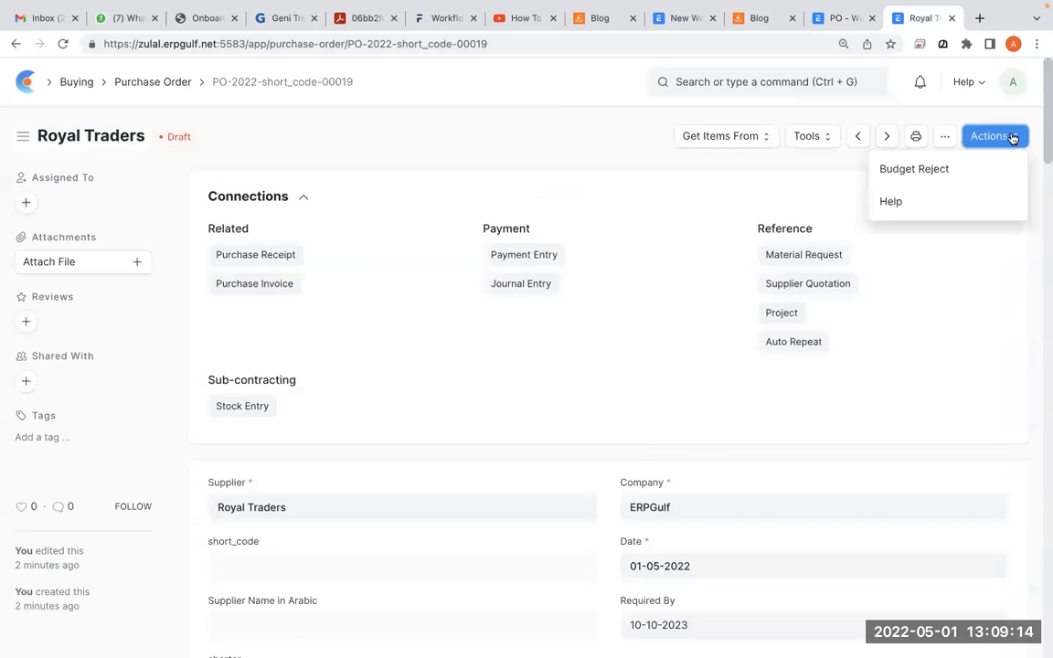
left_click(569, 221)
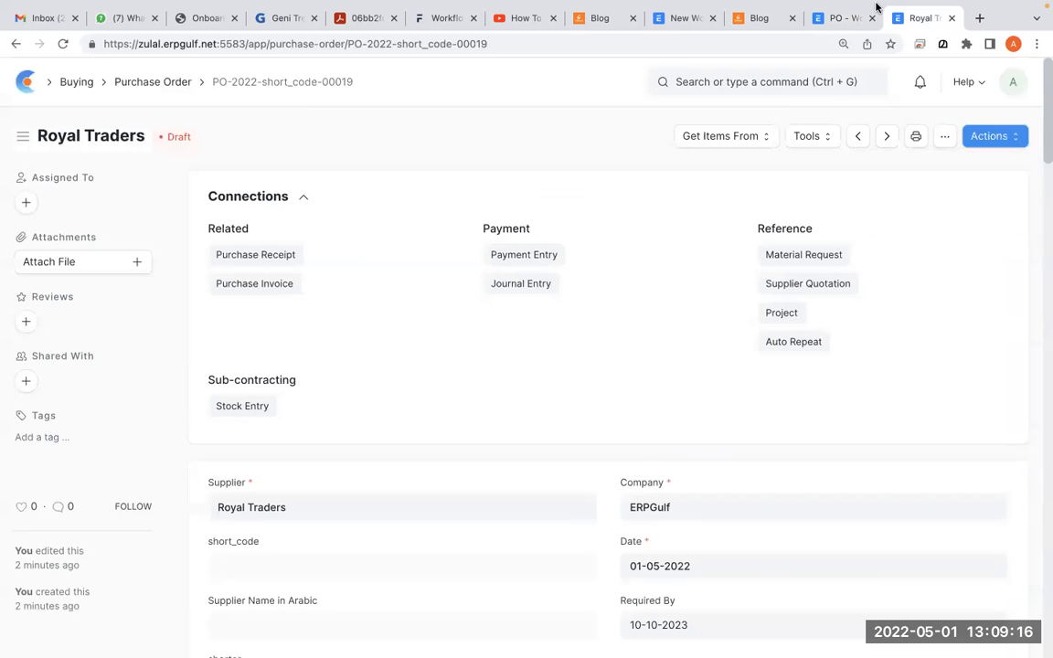
Step: Copy the condition doc.grand_total > 1000 from the Draft to Budget Approved rule in PO - Workflow and close the rule
left_click(839, 20)
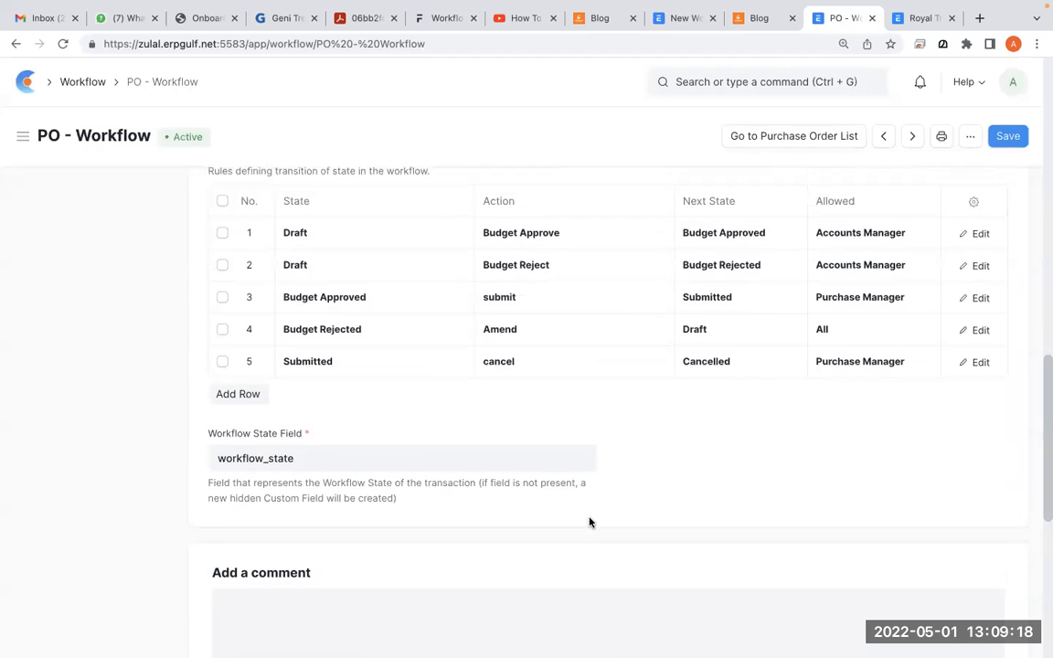
right_click(592, 415)
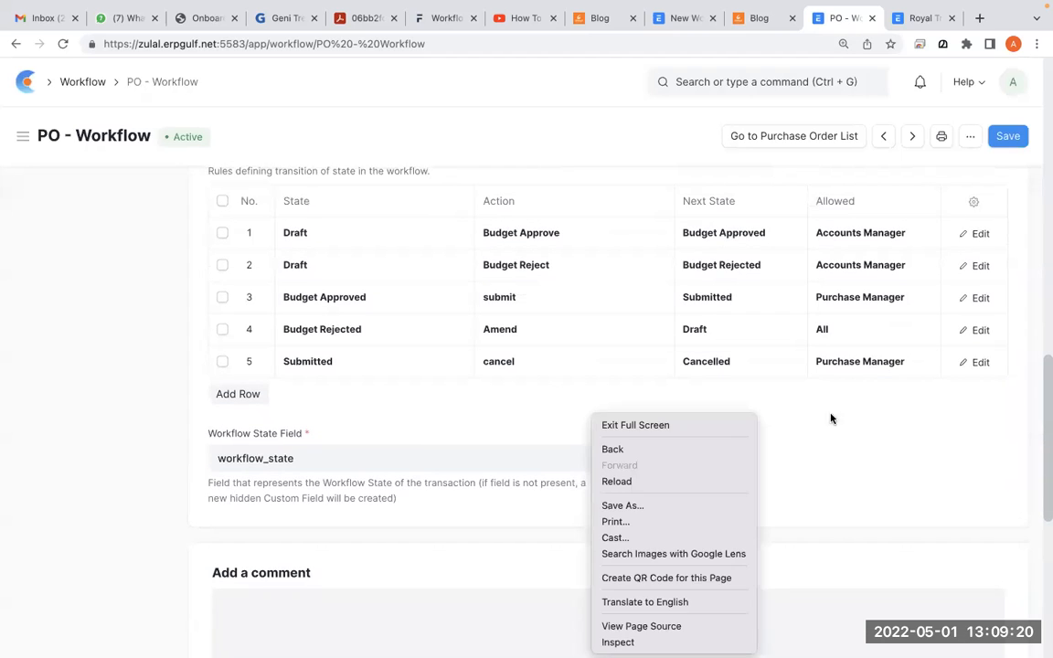
left_click(1010, 279)
left_click(977, 235)
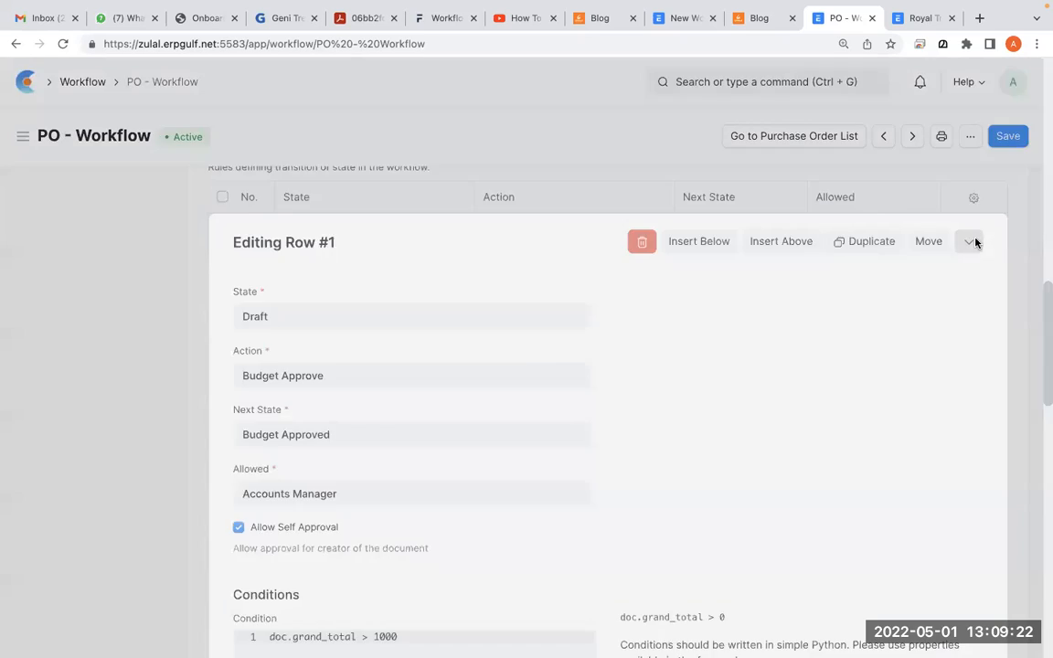
left_click(449, 595)
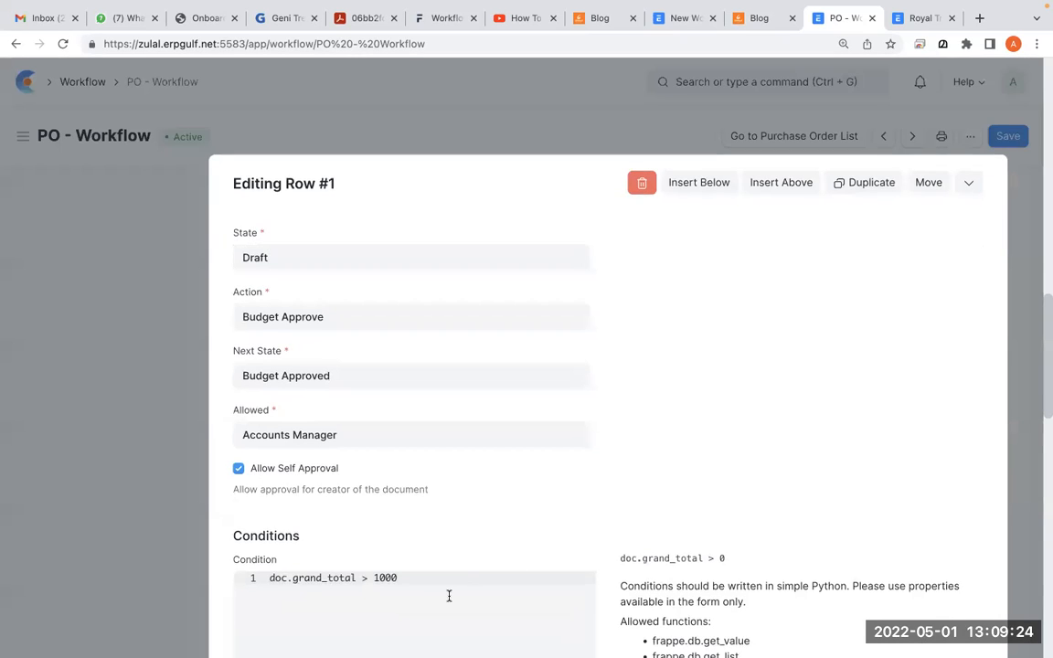
key("shift+Left")
key("shift+Left")
key("shift+Left")
key("shift+Left")
key("shift+Left")
key("shift+Left")
key("shift+Left")
key("shift+Left")
key("shift+Left")
key("shift+Left")
key("shift+Left")
key("shift+Left")
key("shift+Left")
key("shift+Left")
key("shift+Left")
key("shift+Left")
key("shift+Left")
key("shift+Left")
key("shift+Left")
key("shift+Left")
key("ctrl+c")
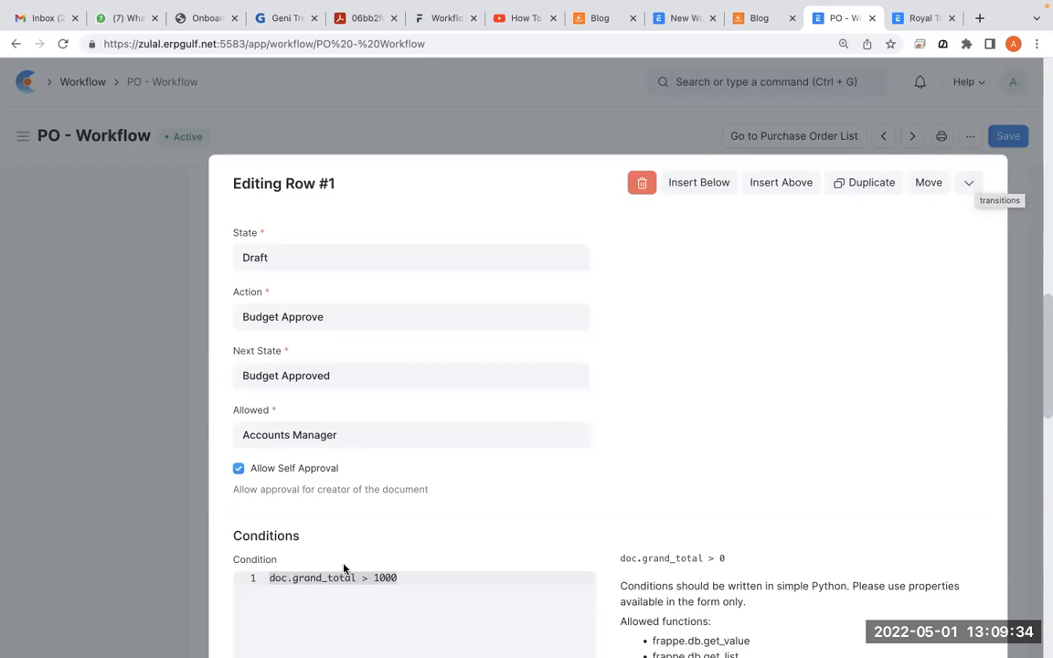
key("ctrl+shift+a")
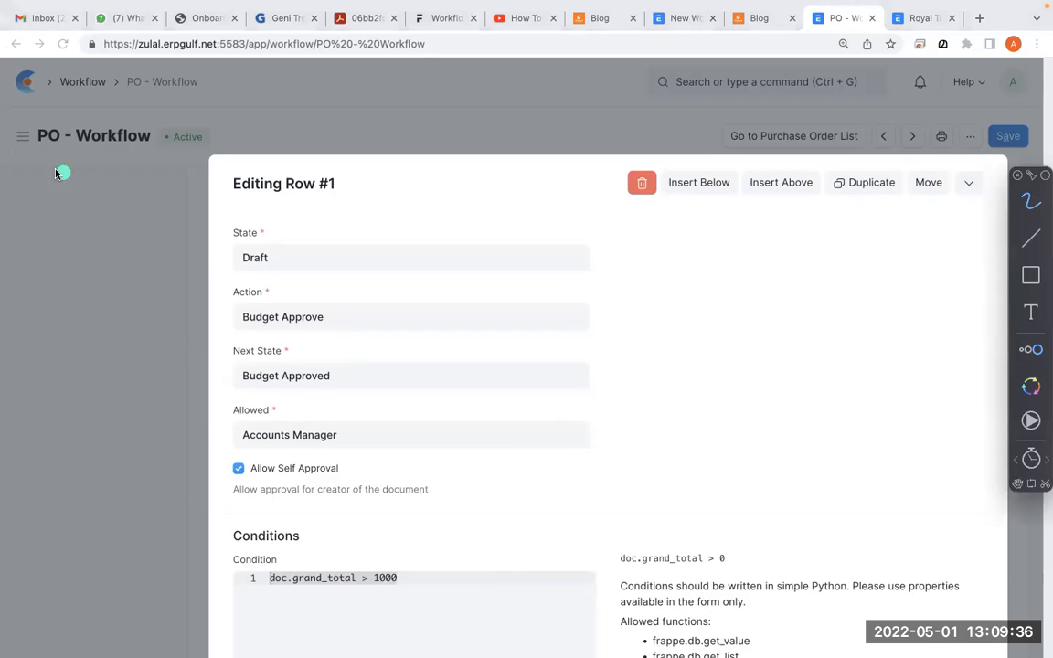
mouse_move(366, 520)
left_mouse_down()
mouse_move(256, 628)
mouse_move(419, 529)
mouse_move(211, 503)
mouse_move(406, 560)
mouse_move(264, 510)
left_mouse_up()
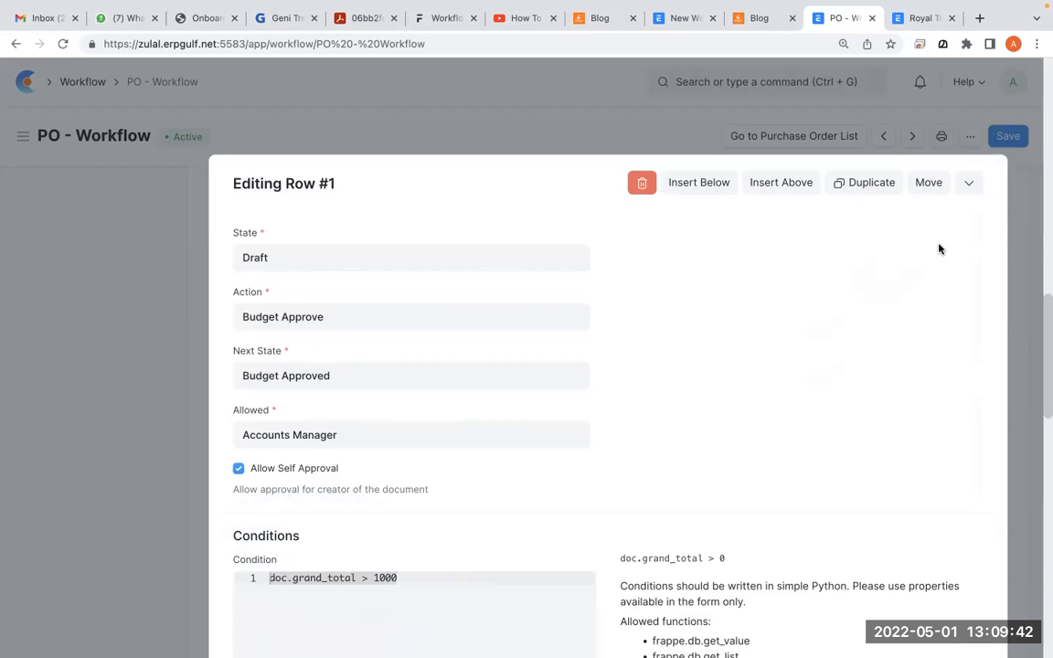
left_click(967, 186)
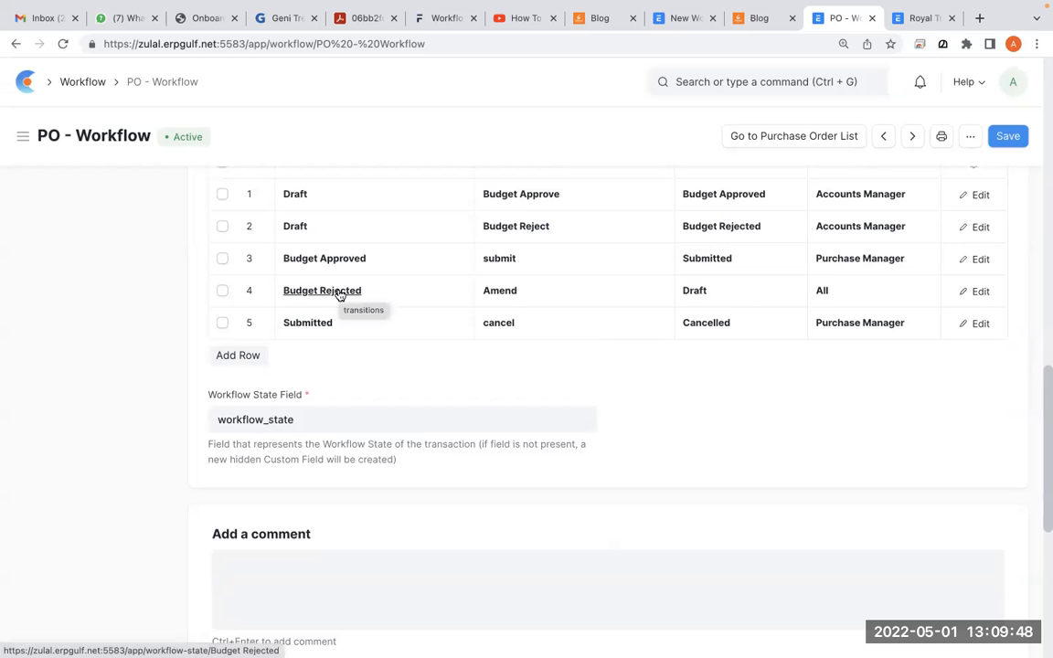
Step: Paste the condition doc.grand_total > 1000 into the Budget Rejected to Draft (Amend) transition rule
left_click(985, 294)
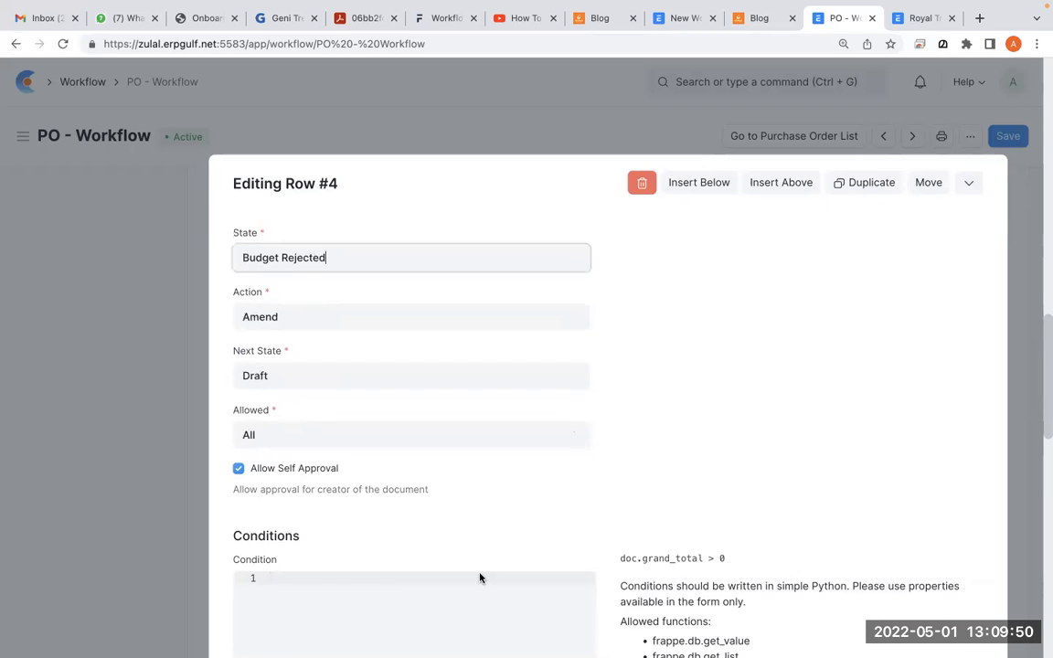
left_click(461, 589)
key("ctrl+v")
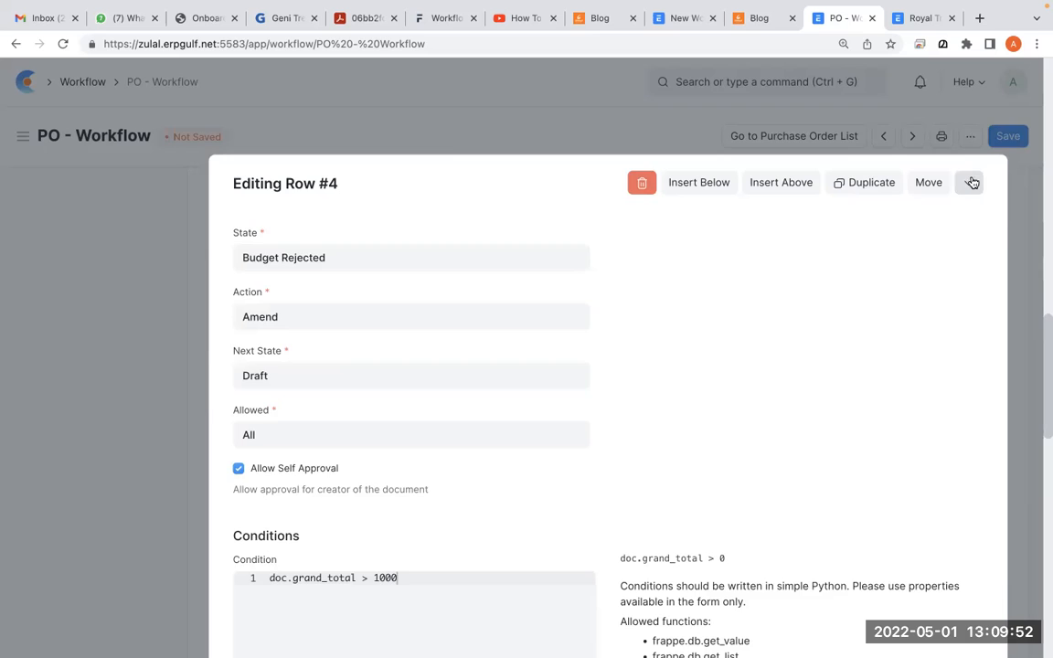
Step: Close the Budget Rejected to Draft rule and save the workflow despite the missing-states warning
left_click(962, 186)
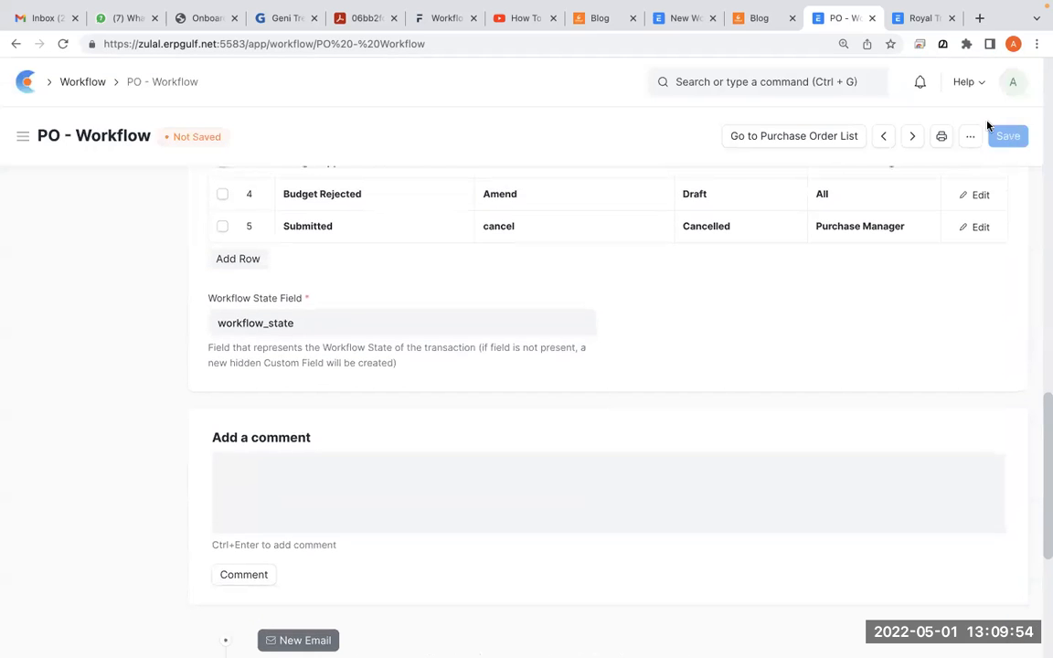
left_click(1005, 135)
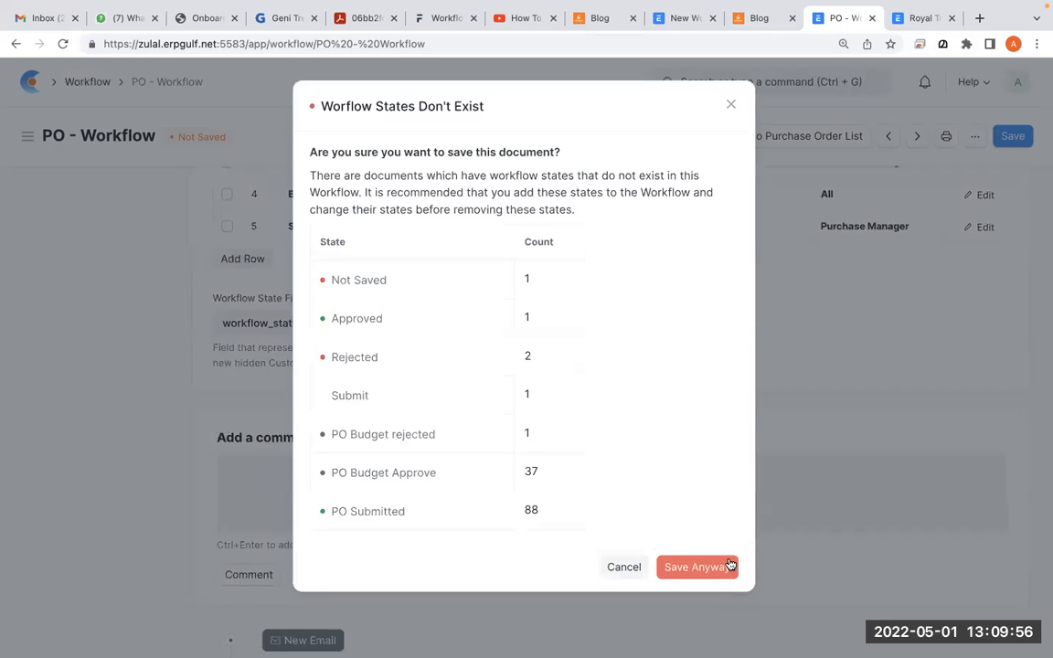
left_click(731, 567)
Step: Reload the Royal Traders purchase order and check which workflow actions the saved workflow now offers
left_click(917, 19)
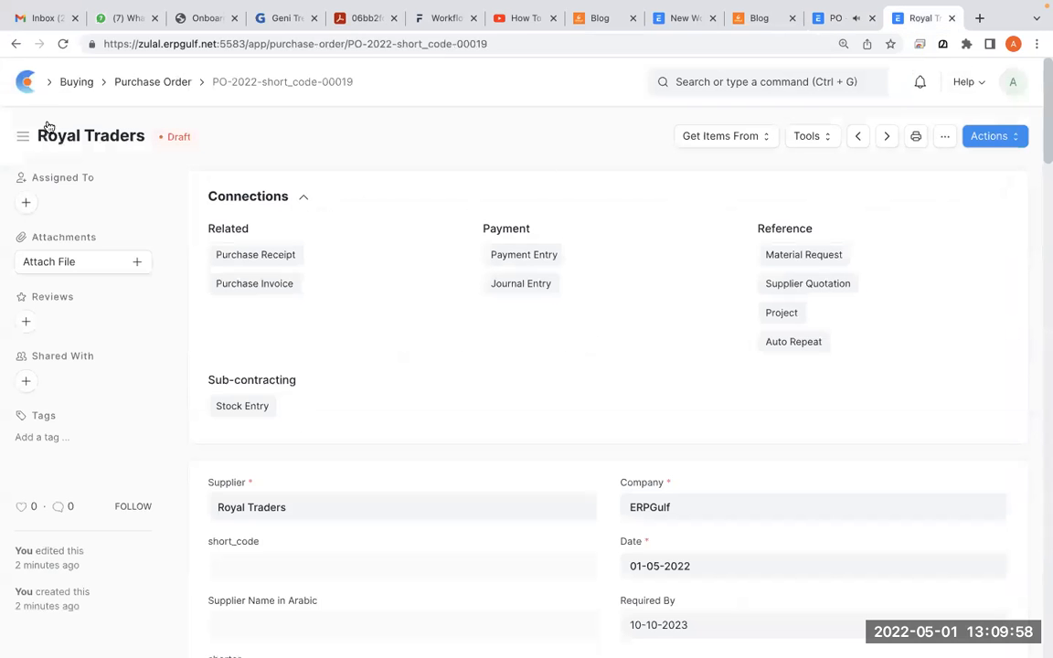
left_click(62, 44)
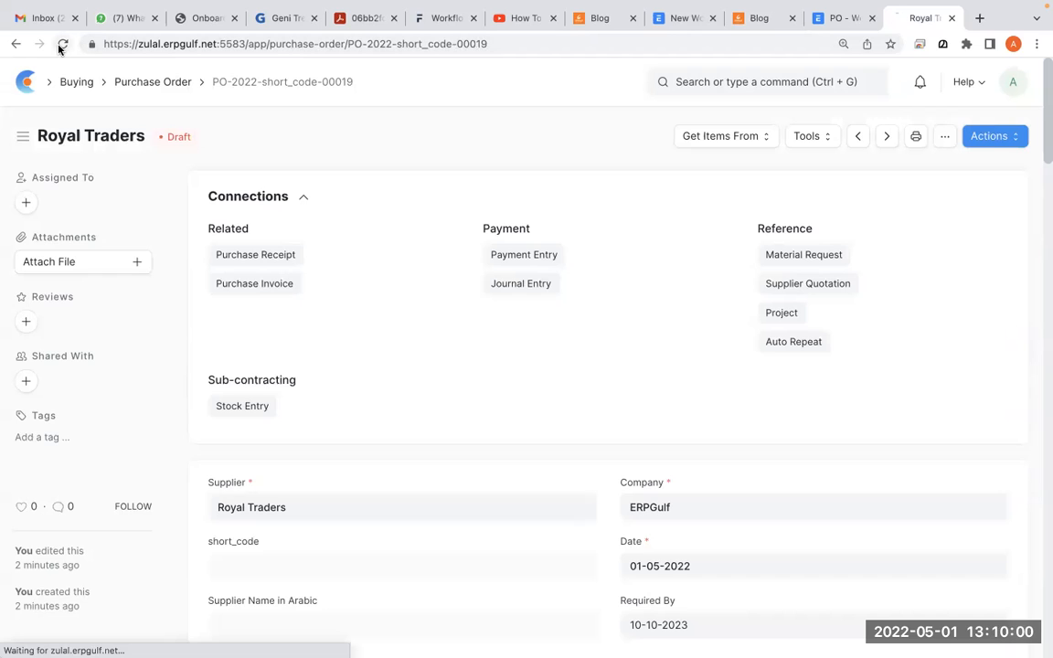
left_click(987, 137)
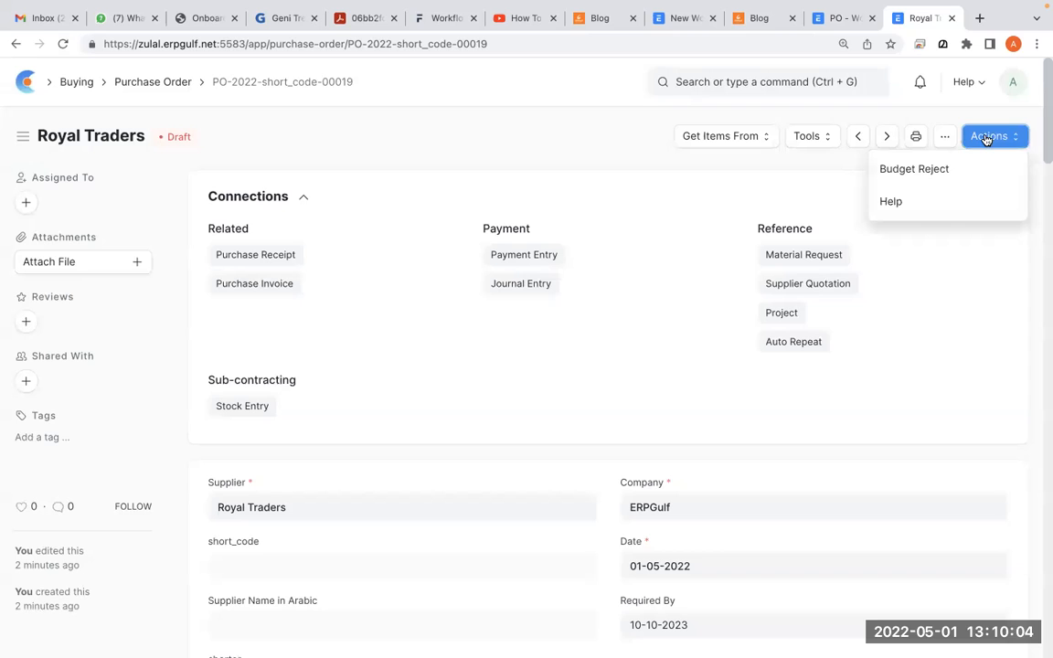
Step: Inspect the Budget Rejected (Amend) and Budget Approved (submit) transition rules in PO - Workflow
left_click(850, 19)
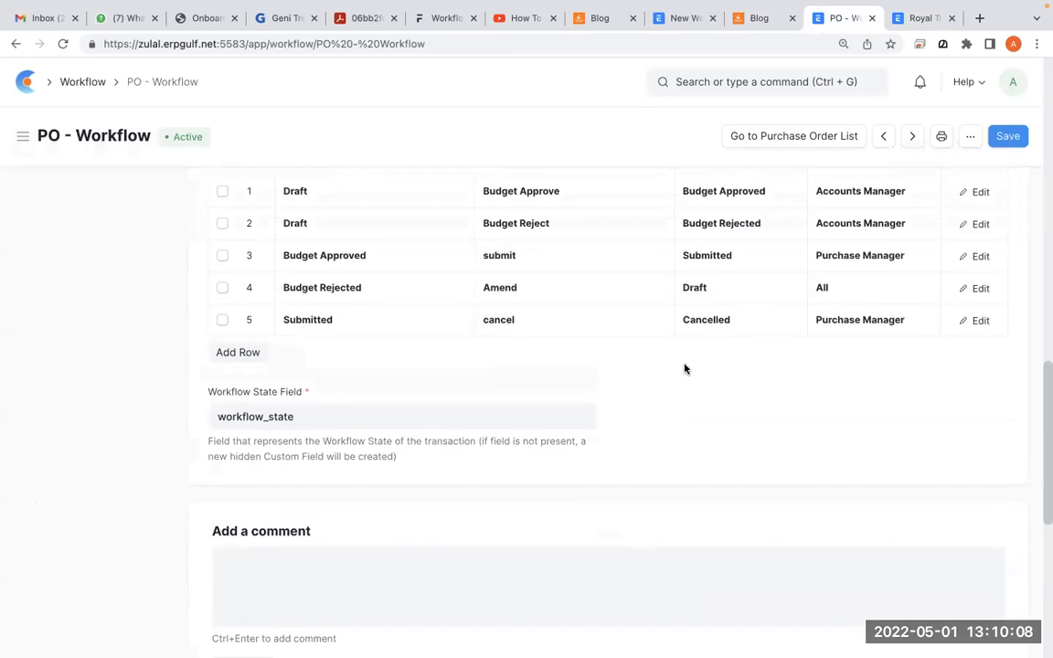
scroll(852, 327, "up", 1)
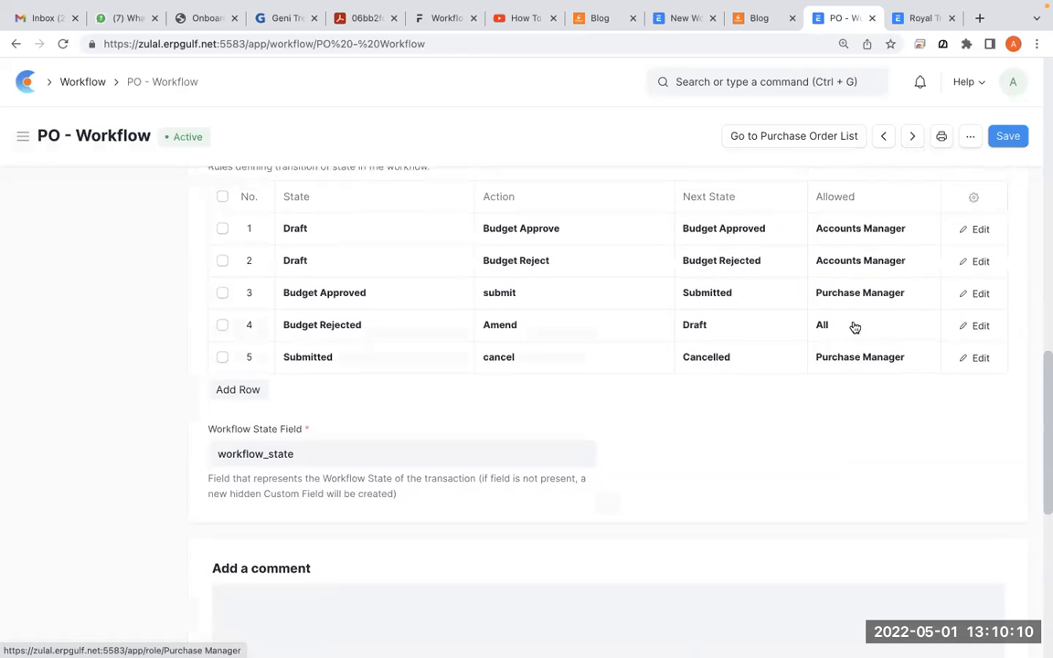
left_click(967, 331)
left_click(969, 181)
scroll(950, 280, "up", 2)
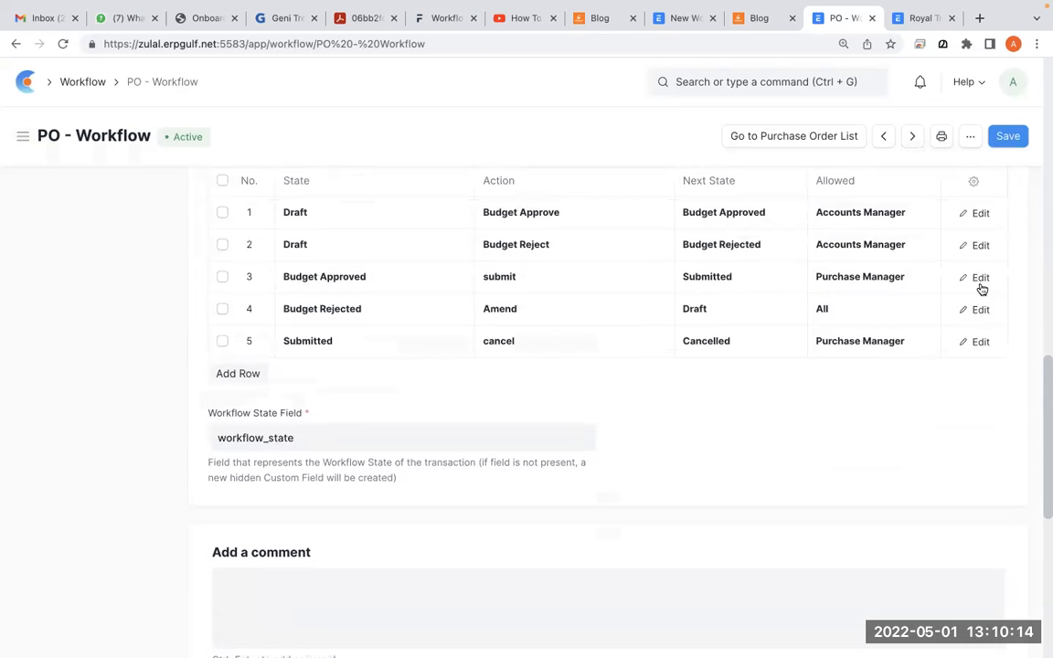
left_click(978, 279)
left_click(969, 182)
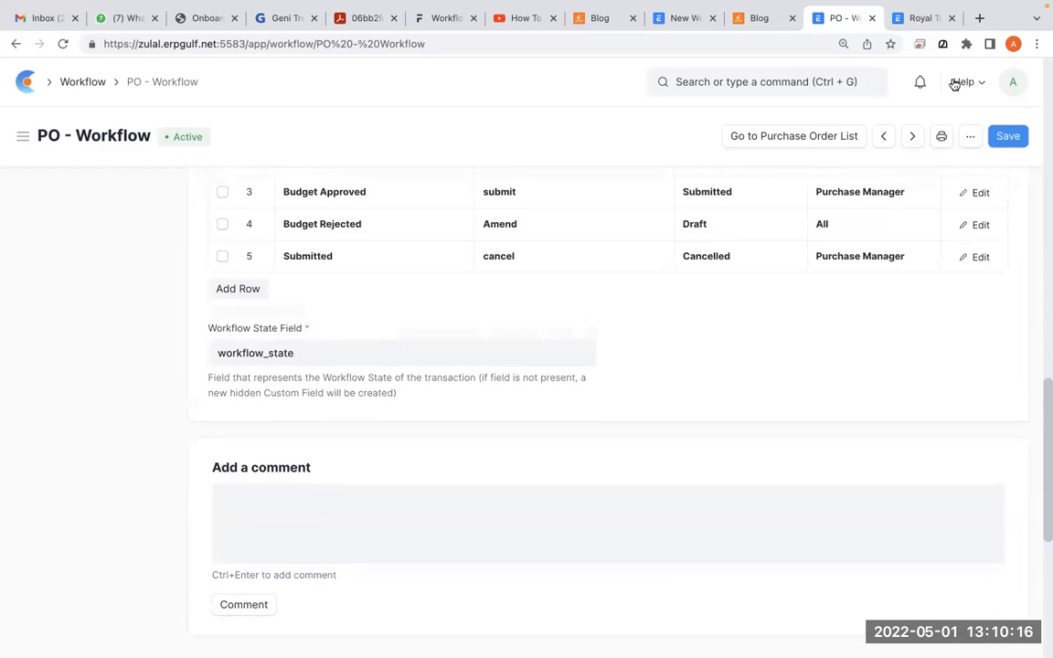
Step: Refresh the purchase order list, reopen the newest Royal Traders draft and check its available workflow actions
left_click(915, 56)
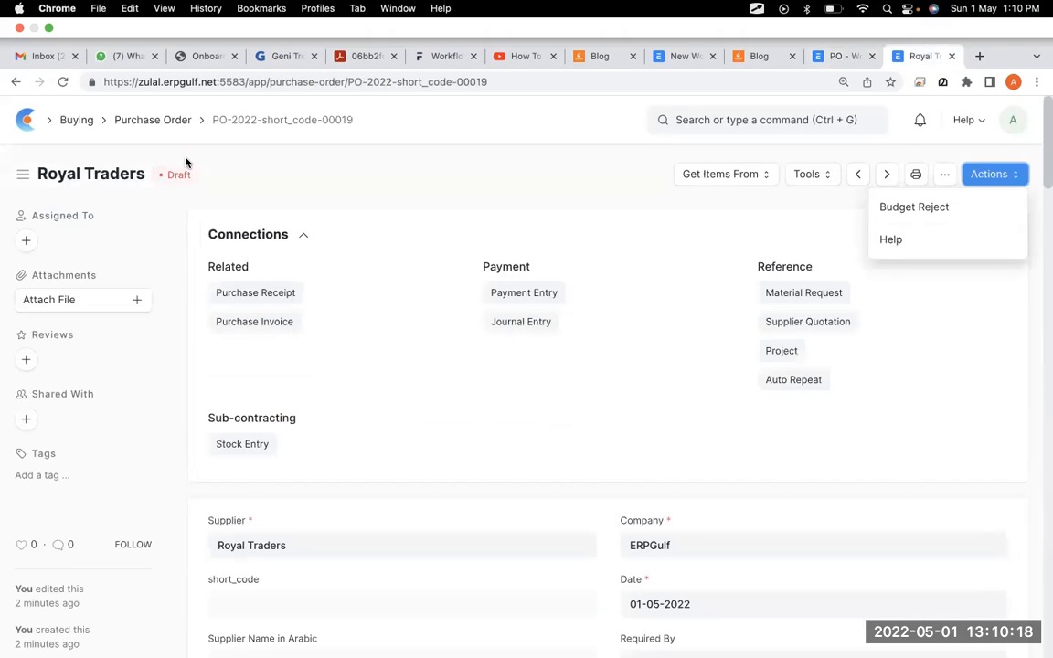
left_click(169, 82)
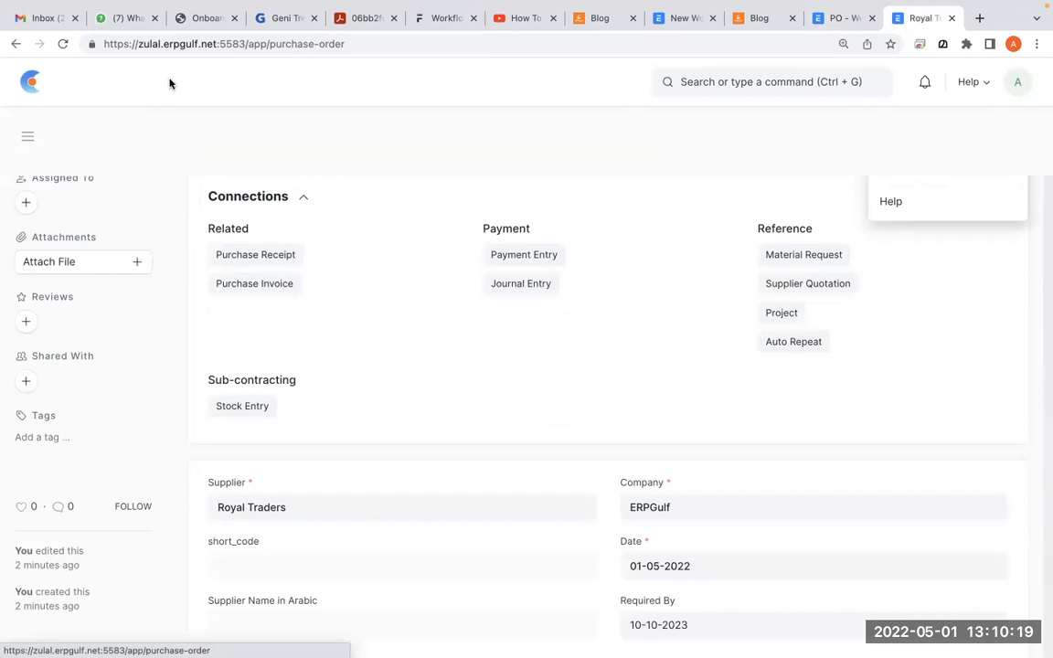
left_click(62, 44)
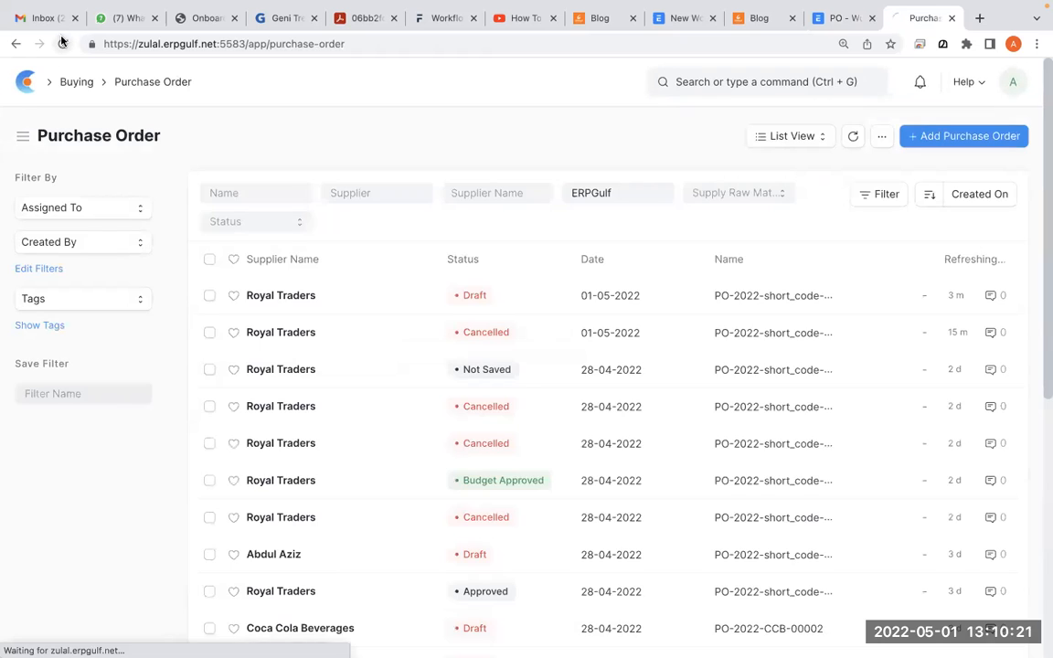
left_click(285, 297)
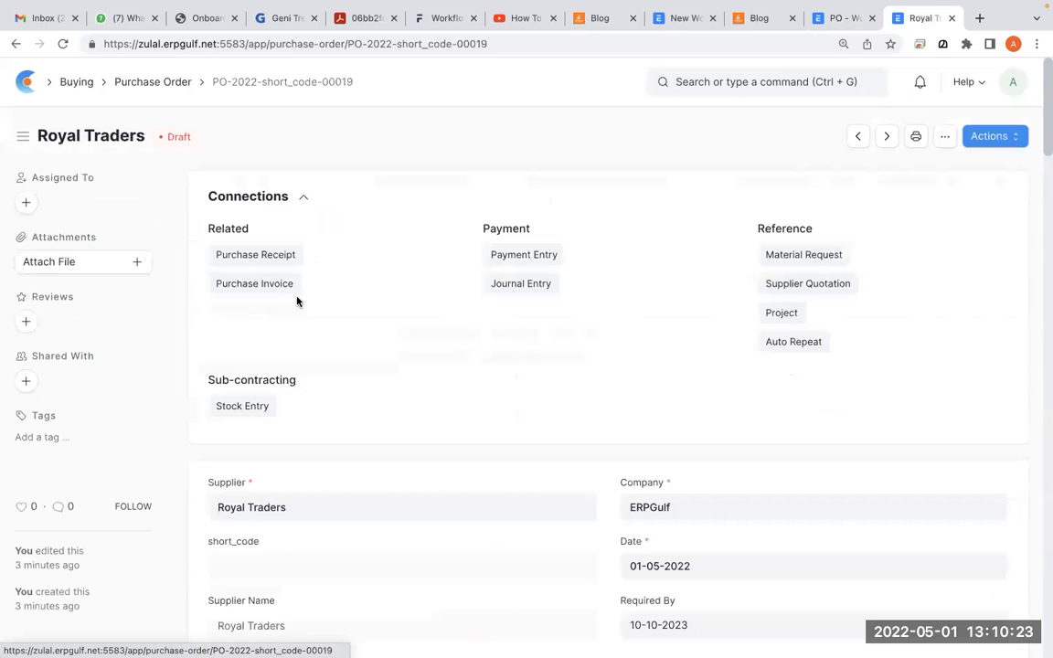
left_click(1006, 138)
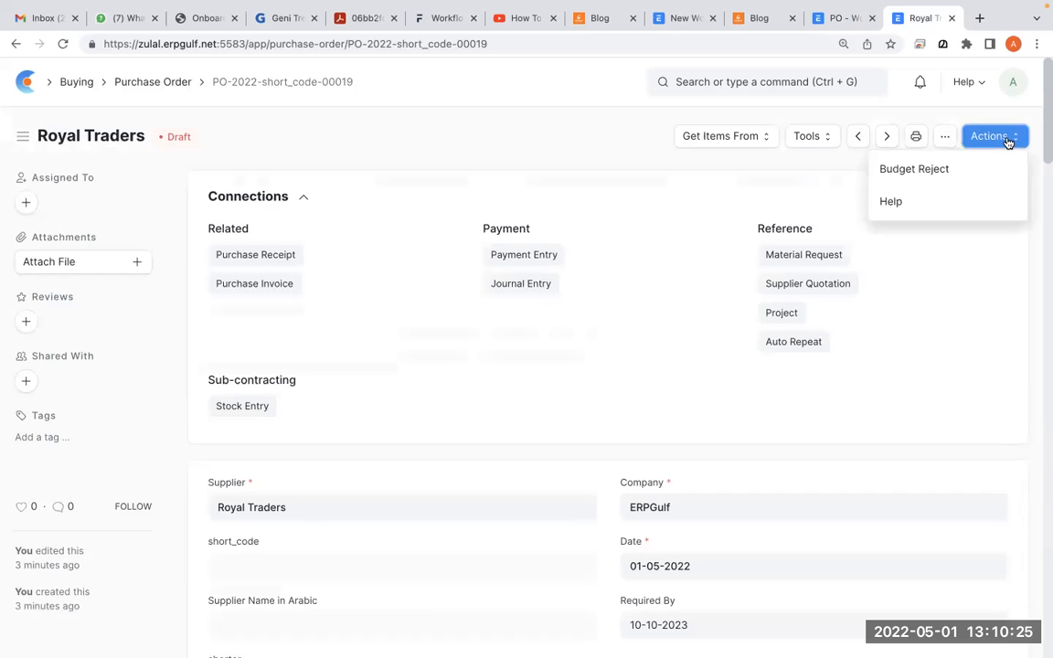
Step: Enter the condition doc.grand_total > 1000 in the Draft to Budget Rejected transition rule of PO - Workflow
left_click(843, 19)
scroll(712, 306, "up", 6)
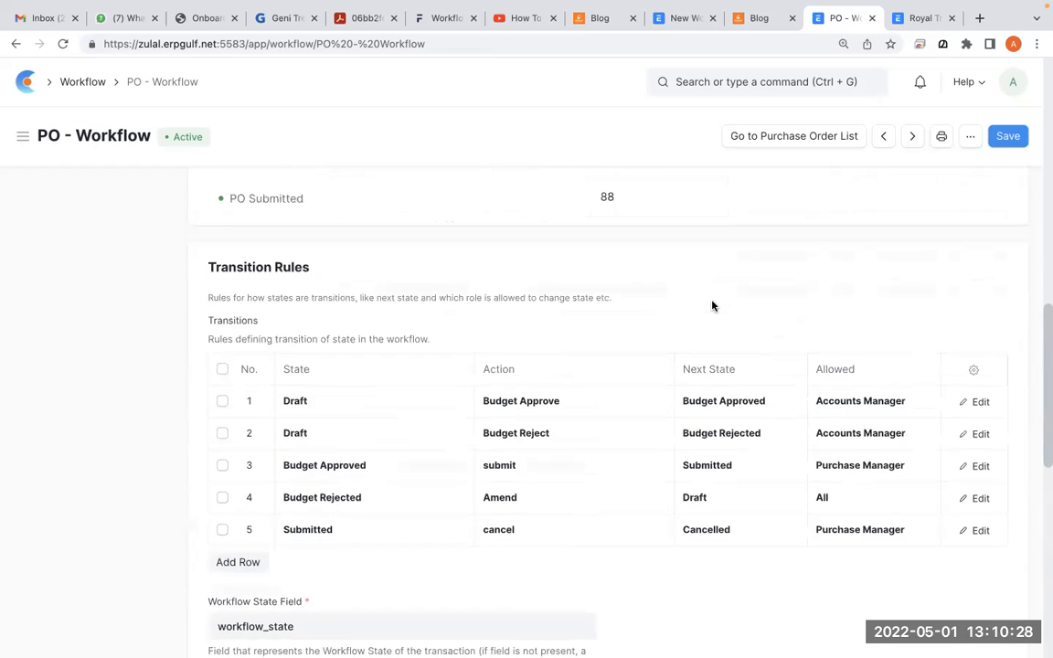
scroll(712, 306, "up", 5)
scroll(712, 305, "down", 2)
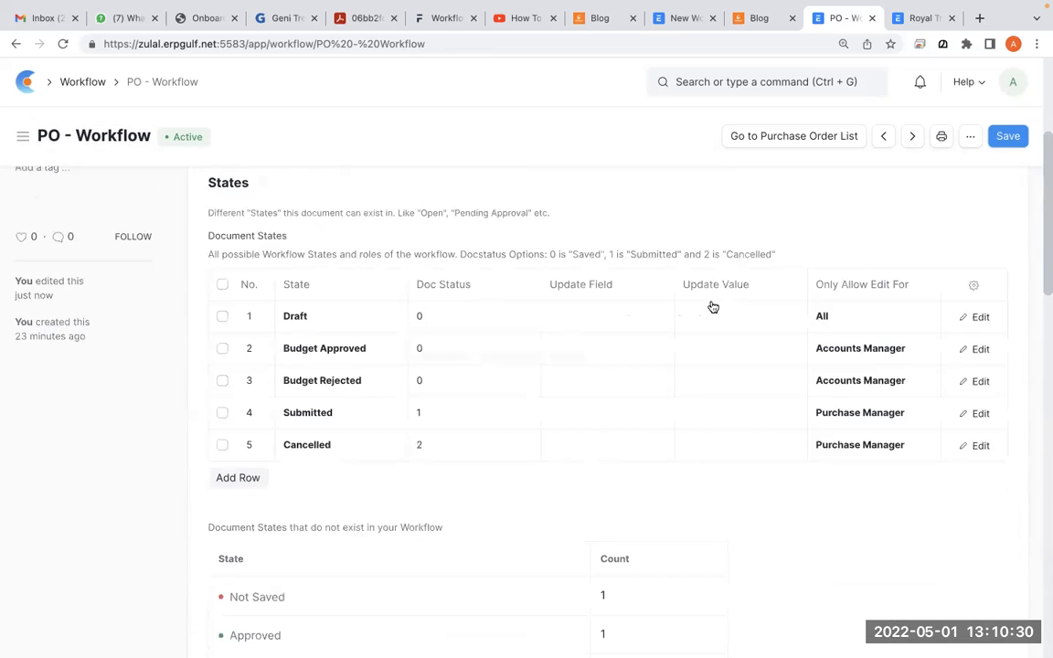
scroll(712, 307, "down", 7)
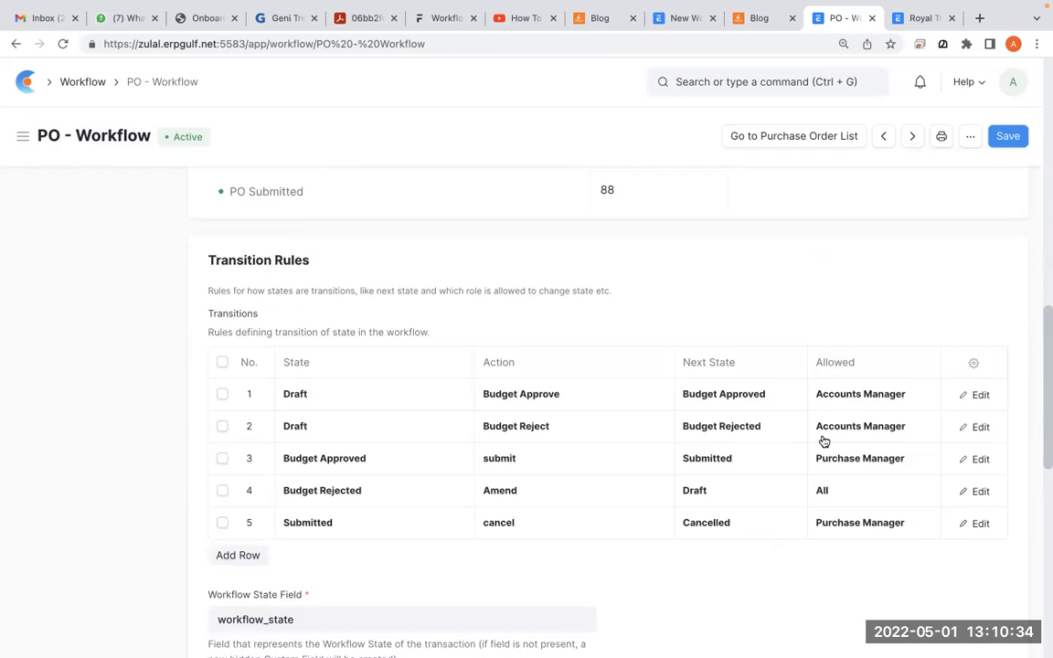
left_click(975, 428)
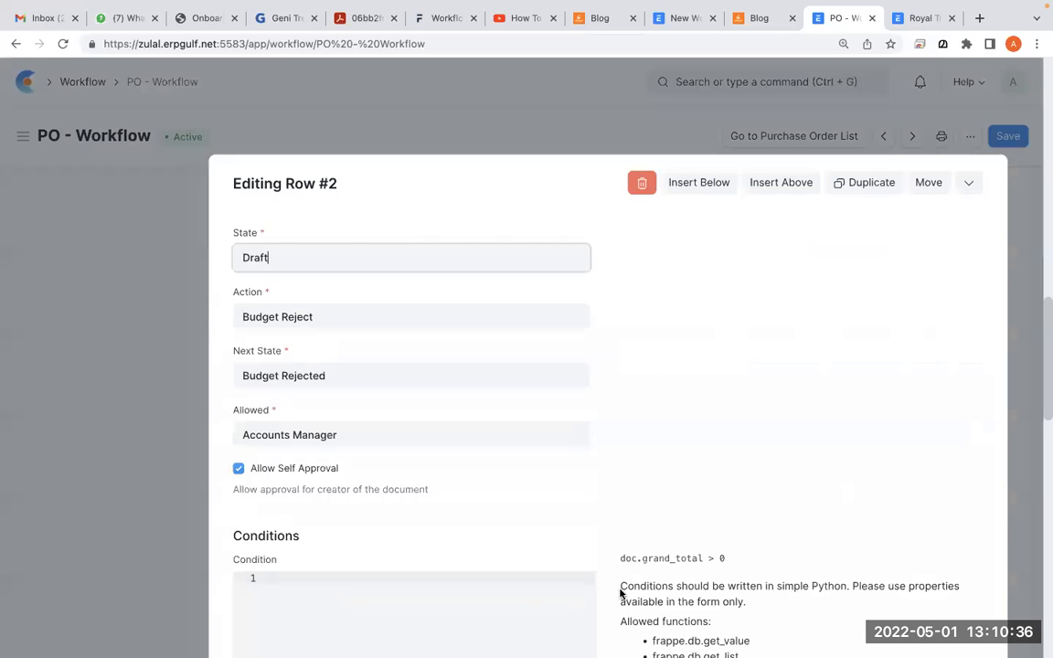
left_click(514, 607)
type("doc.grand_total > 1000")
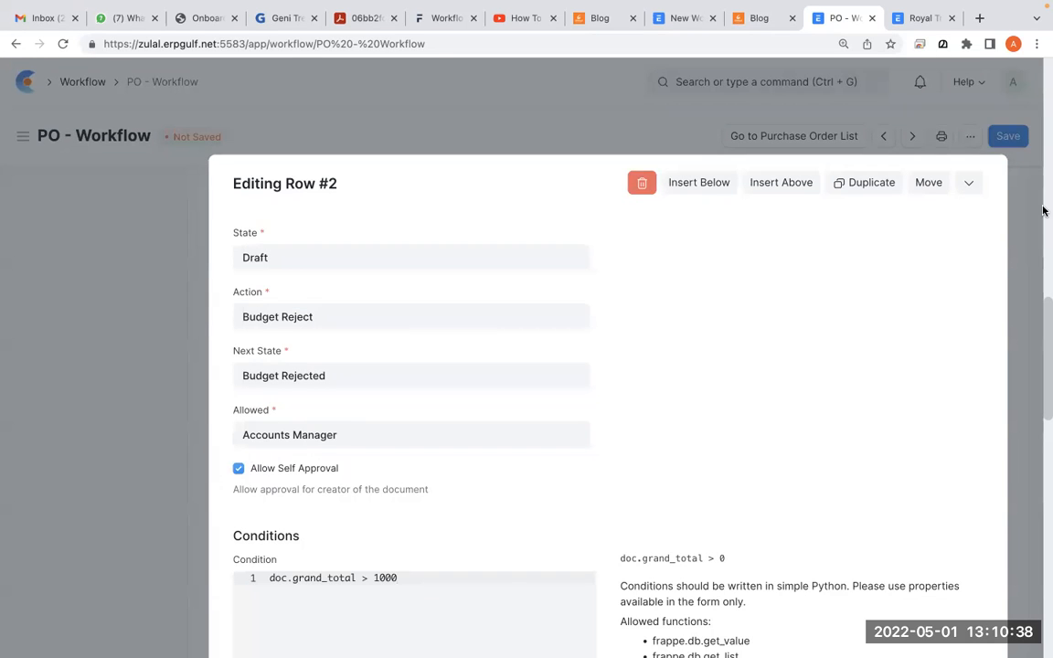
Step: Close the Draft to Budget Rejected rule and save the workflow, overriding the missing-states warning
left_click(968, 183)
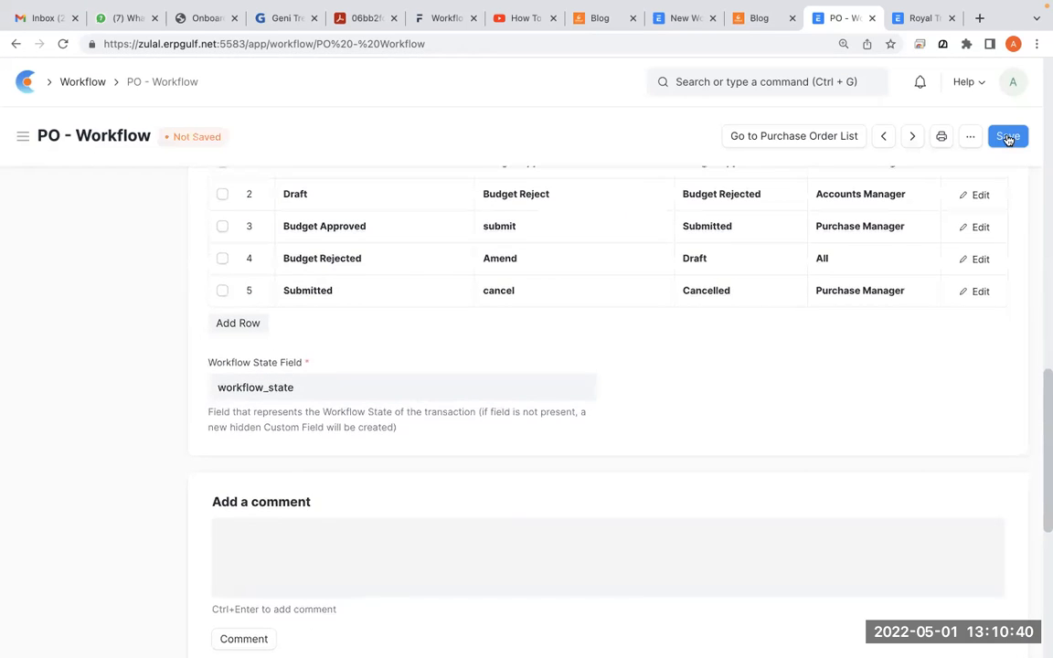
left_click(1009, 136)
left_click(673, 565)
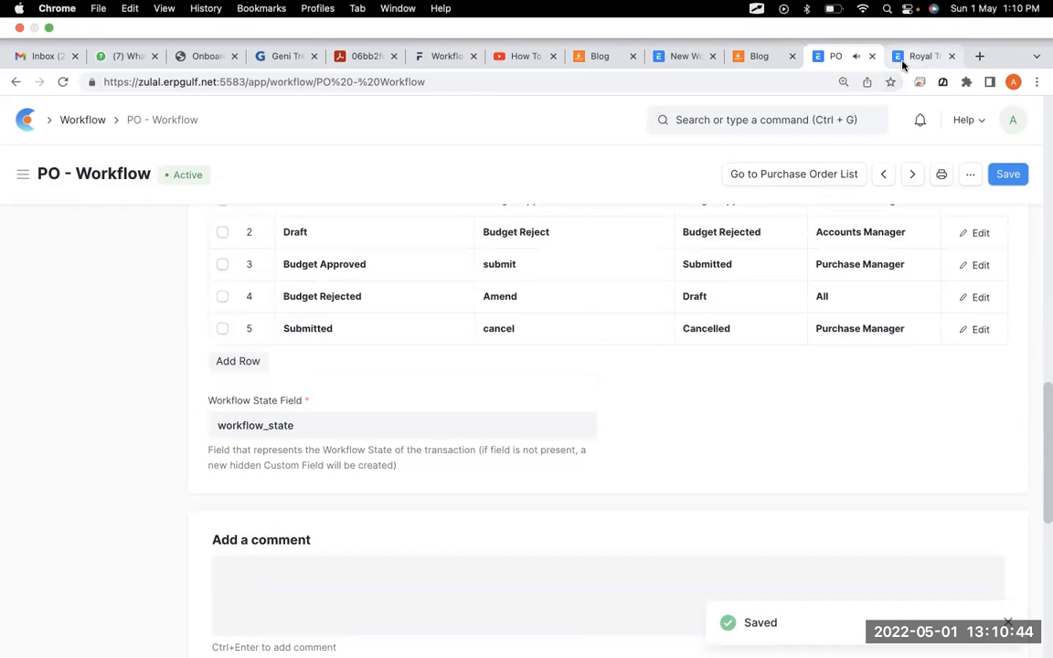
Step: Hard-reload the Royal Traders purchase order and check whether any workflow actions or submit option are available
left_click(902, 58)
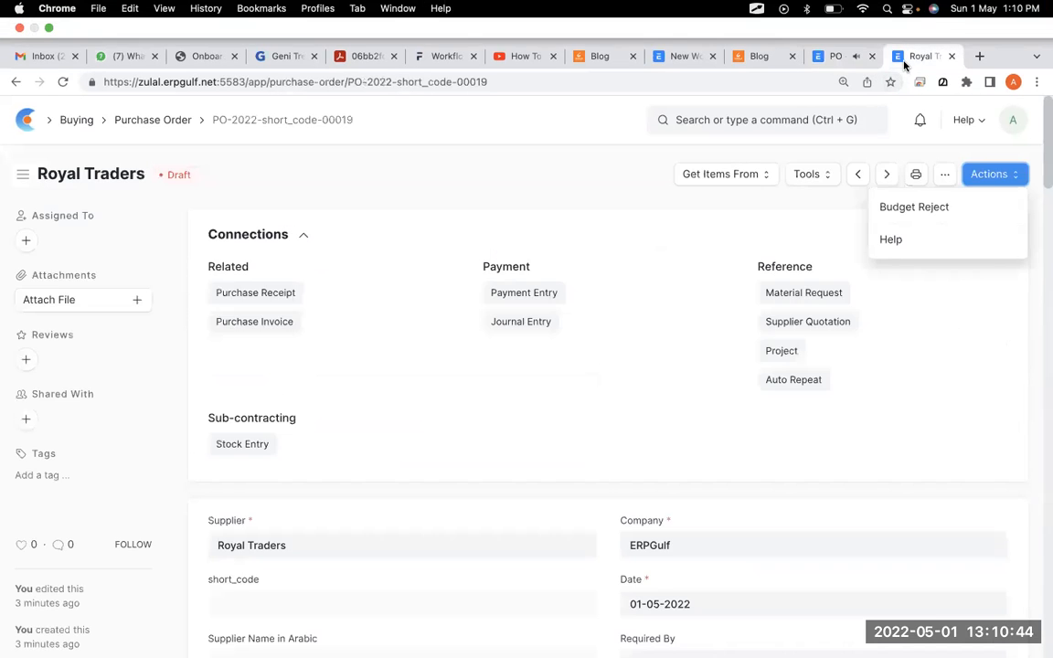
key("super+shift+r")
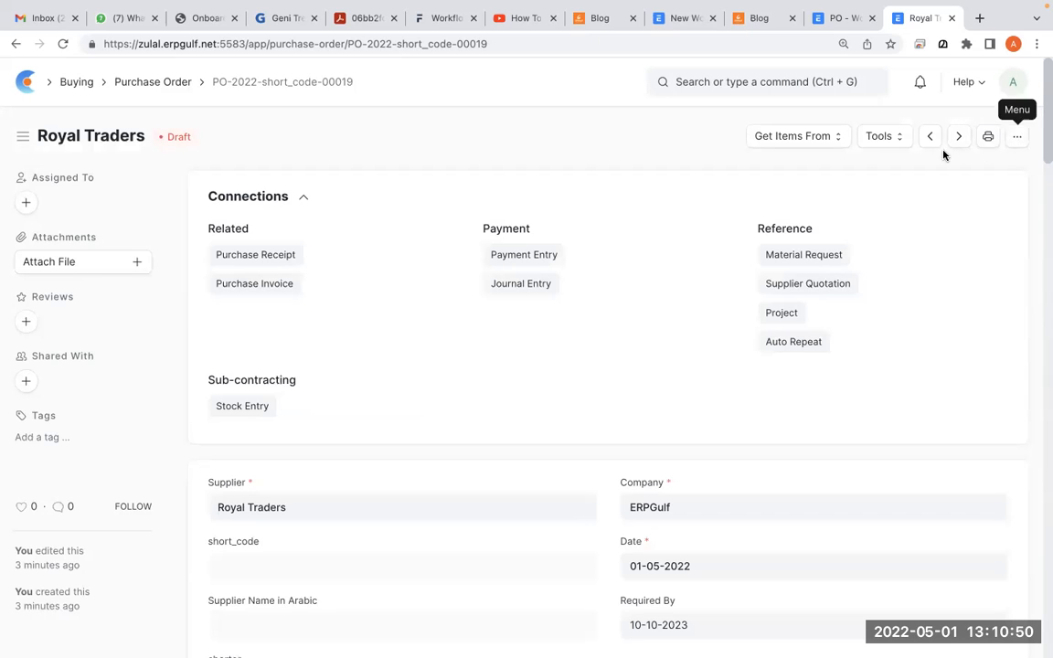
left_click(1014, 140)
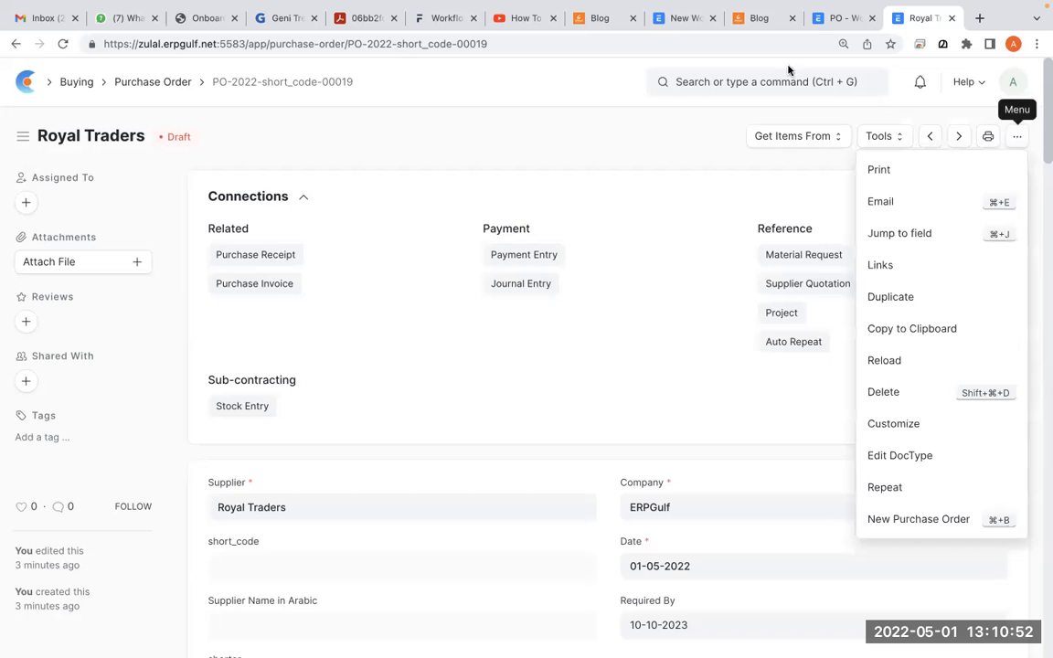
Step: Erase the > 1000 comparison from the Draft to Budget Rejected rule's condition in PO - Workflow and close the rule
left_click(834, 18)
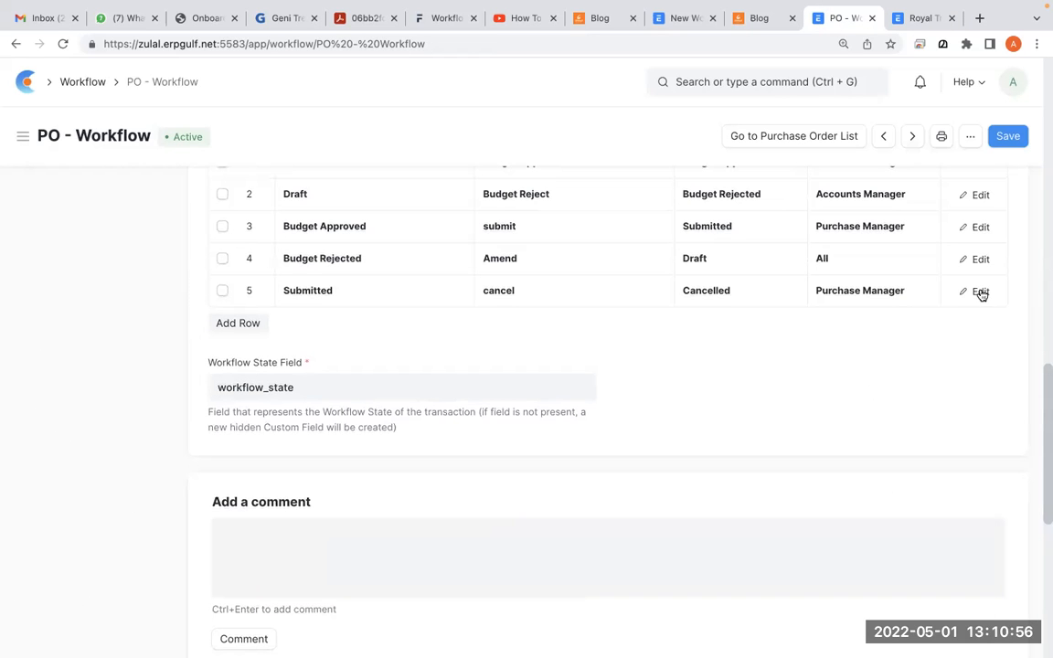
scroll(981, 295, "up", 1)
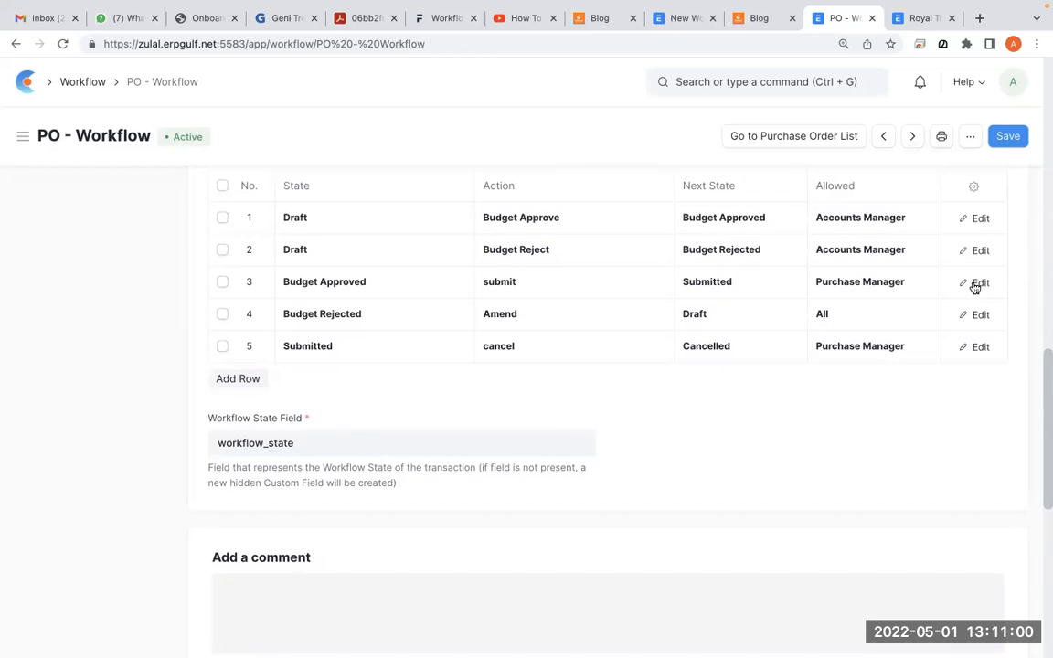
left_click(977, 251)
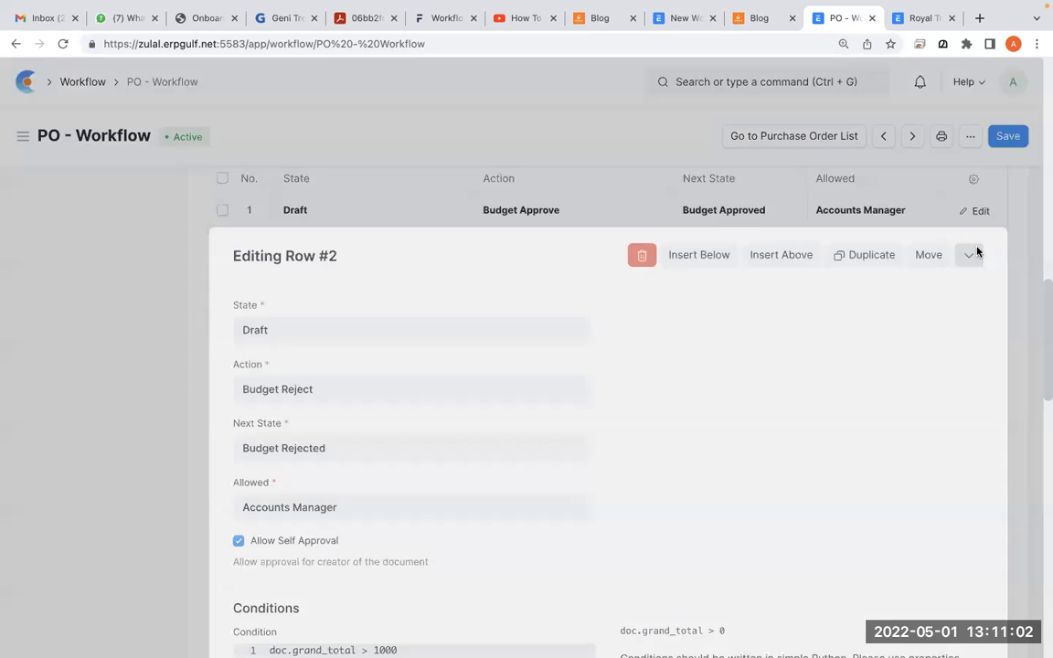
left_click(425, 588)
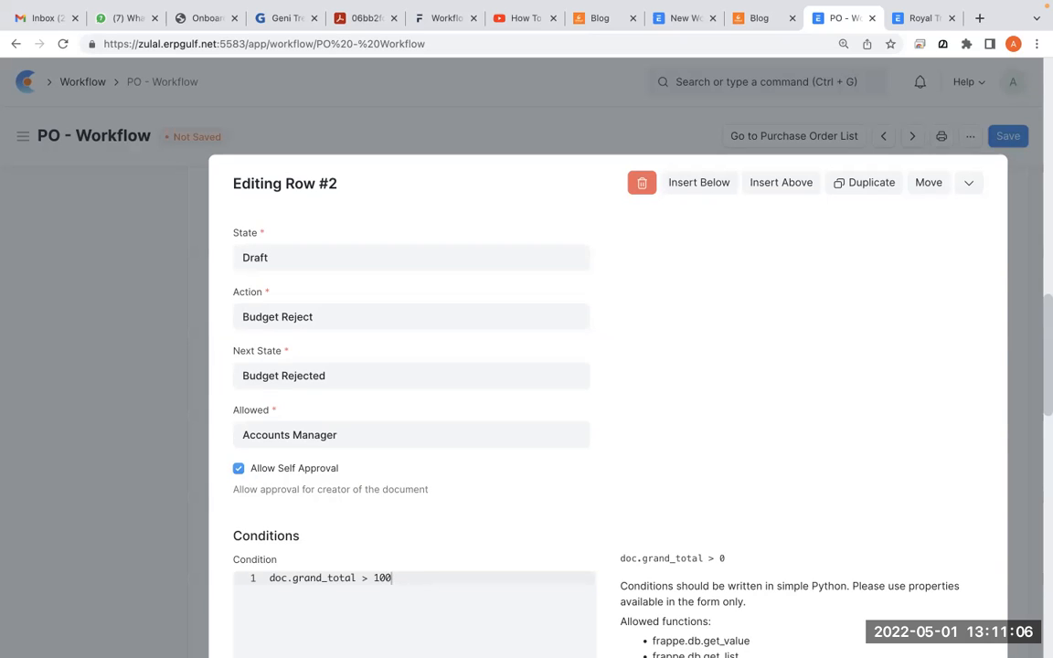
key("BackSpace")
key("BackSpace")
key("BackSpace")
key("BackSpace")
key("BackSpace")
key("BackSpace")
key("BackSpace")
left_click(969, 182)
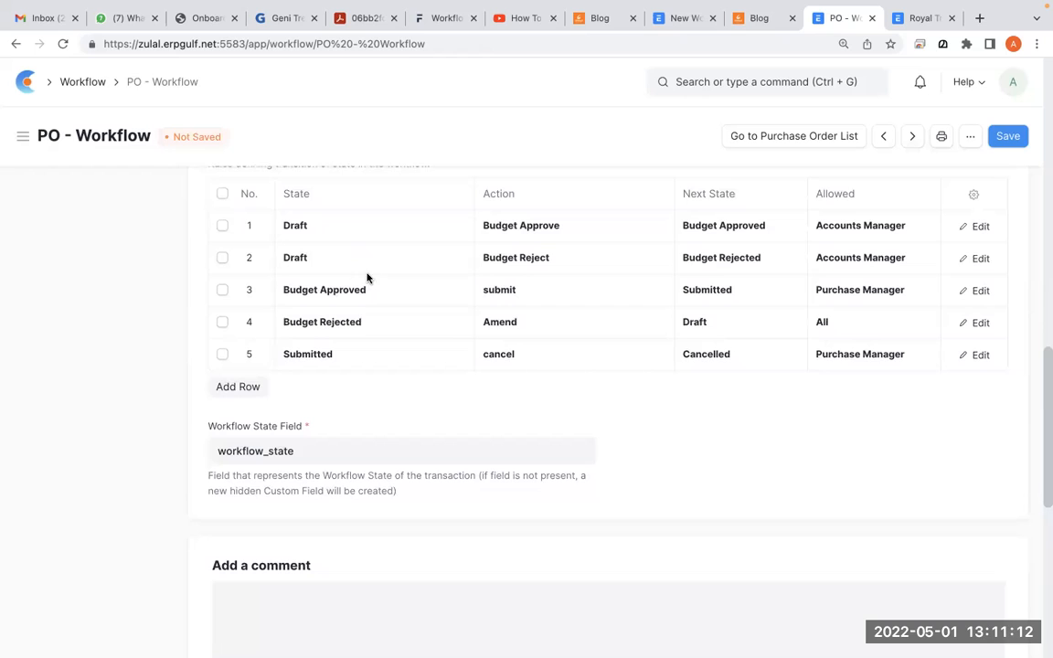
Step: Add a transition rule to PO - Workflow from Draft to Submitted using the submit action
left_click(248, 388)
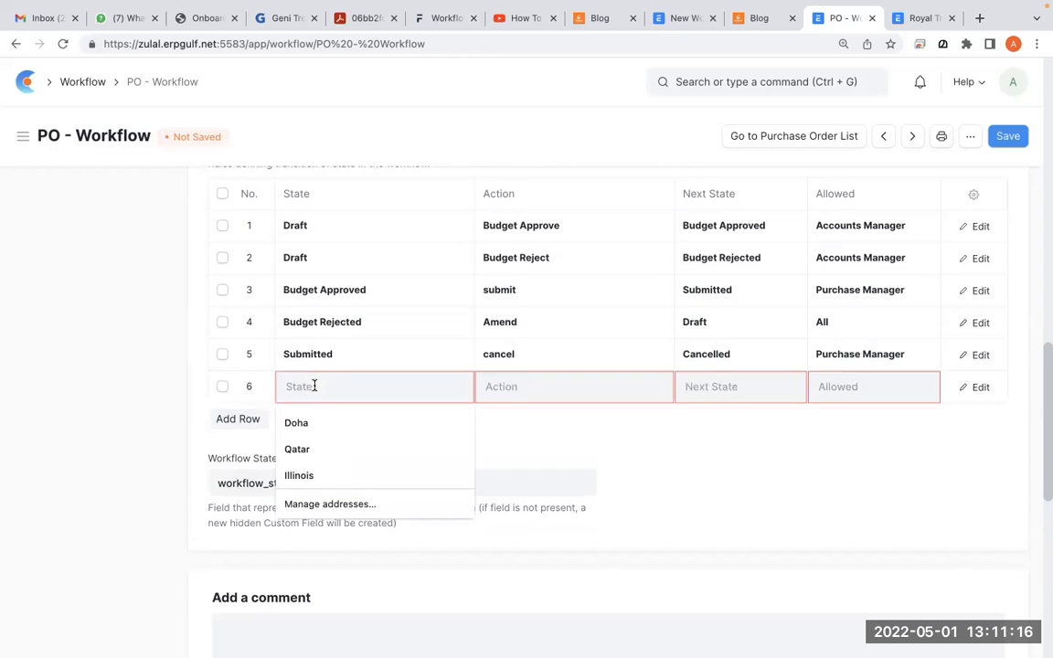
type("Draf")
left_click(322, 428)
left_click(529, 393)
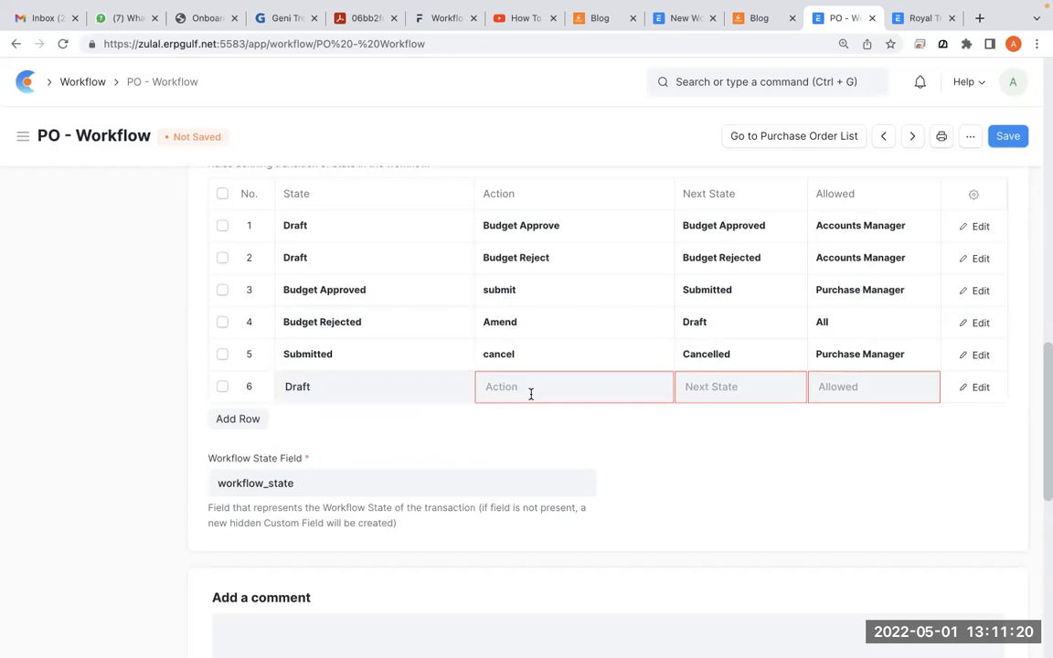
type("sub")
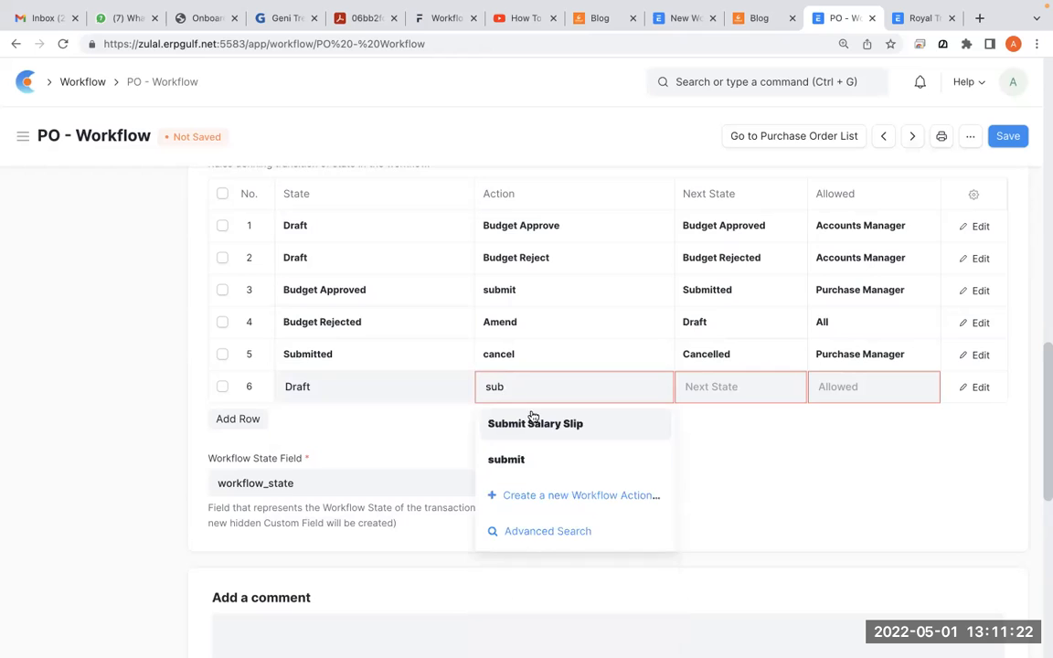
left_click(533, 466)
left_click(714, 393)
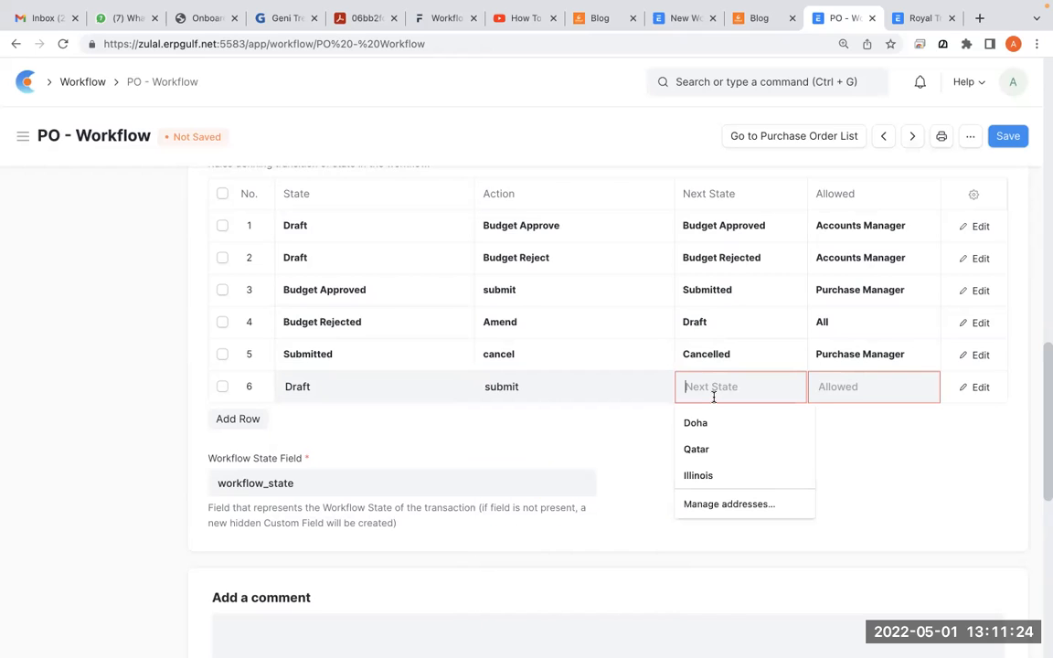
type("sub")
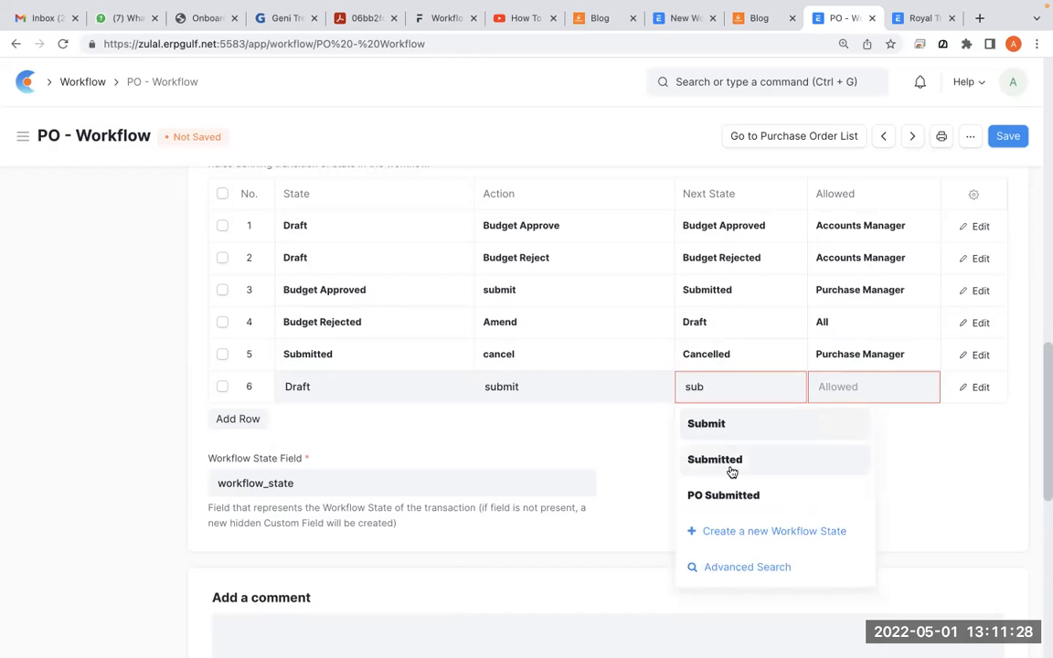
left_click(731, 465)
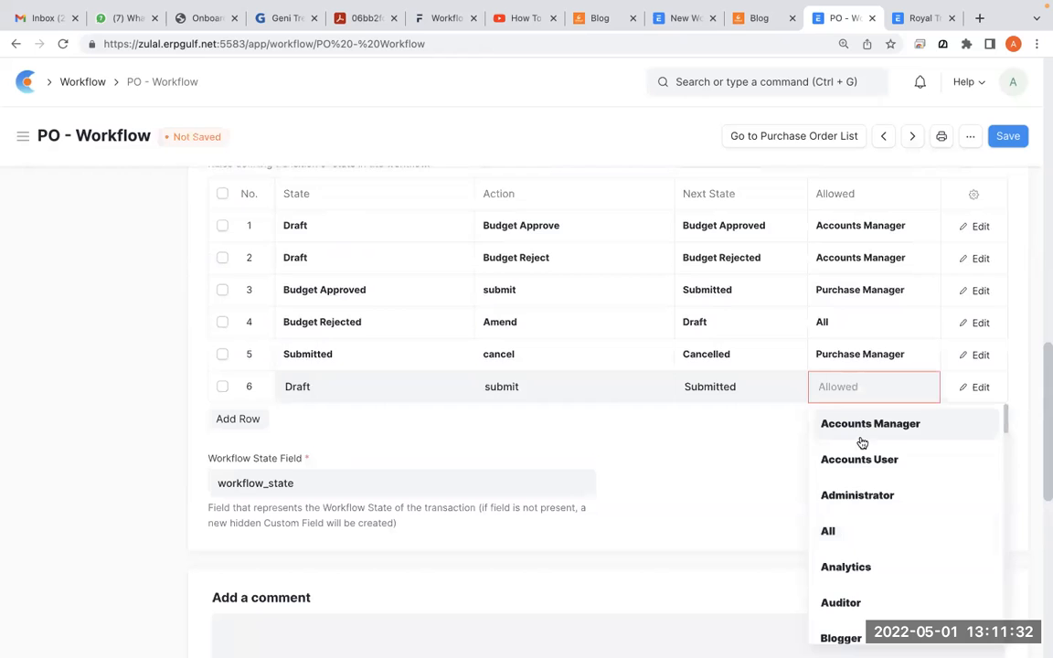
Step: Allow Purchase Manager on the new Draft to Submitted rule and save the workflow, overriding the missing-states warning
type("a")
key("BackSpace")
type("pur")
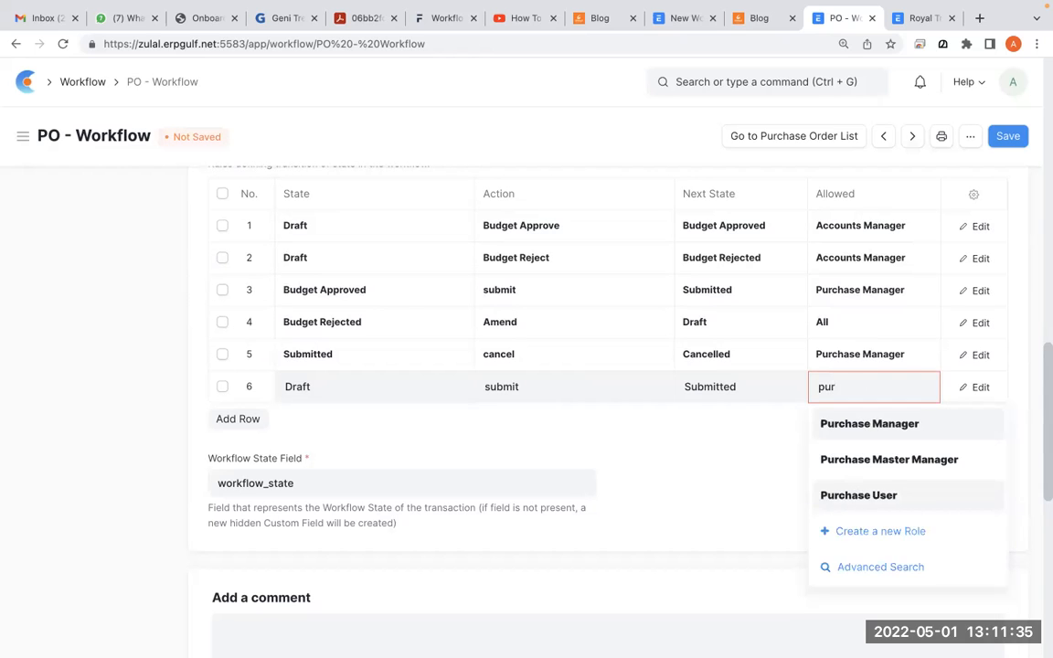
left_click(913, 427)
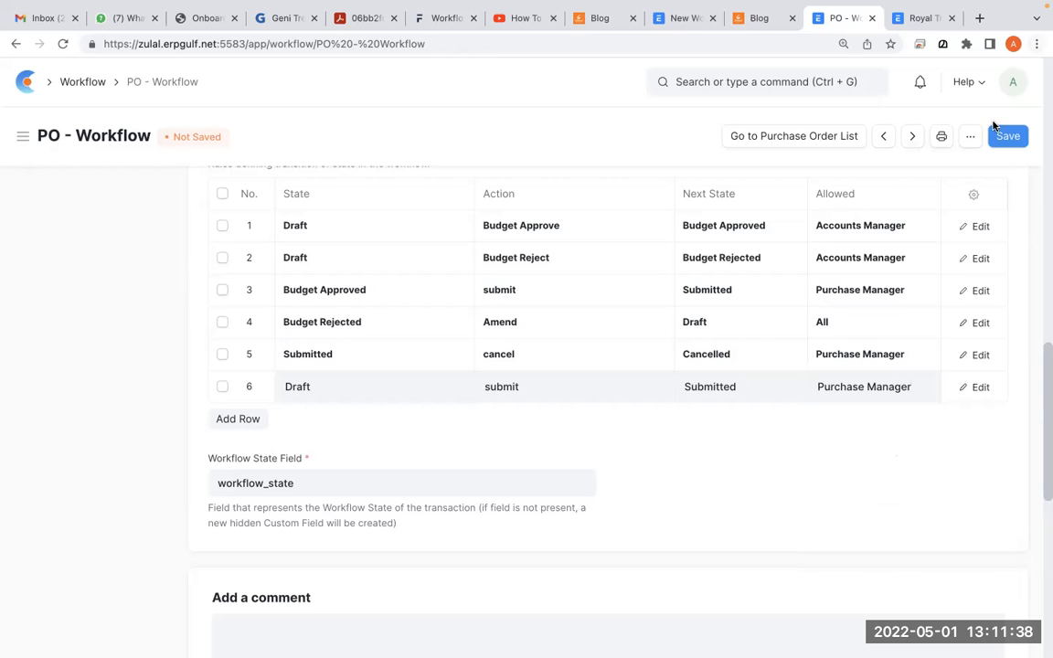
left_click(1011, 143)
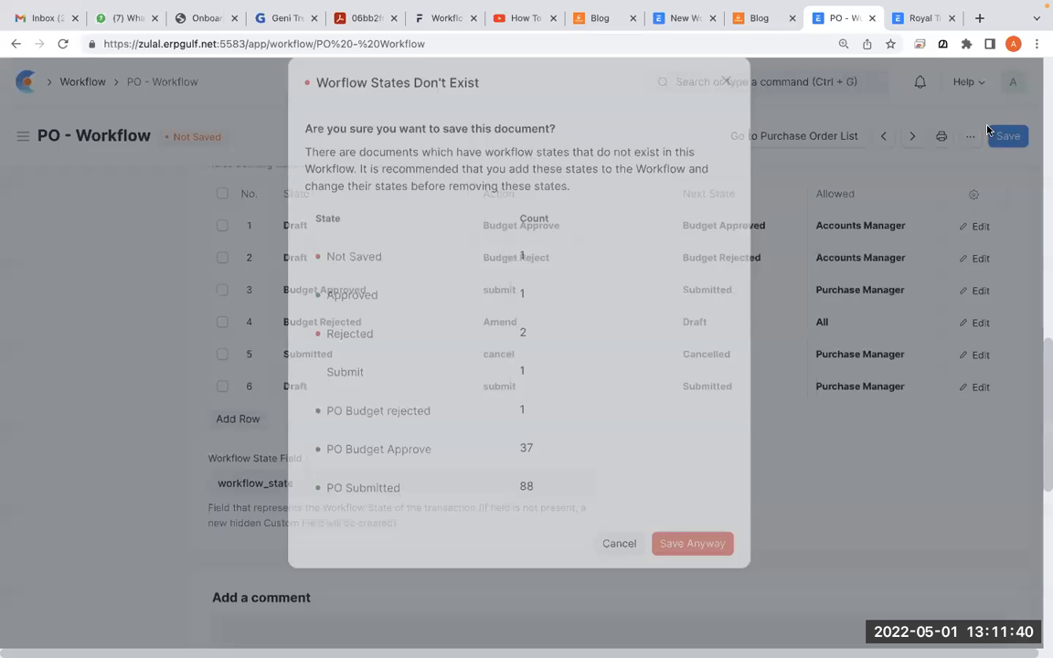
left_click(682, 569)
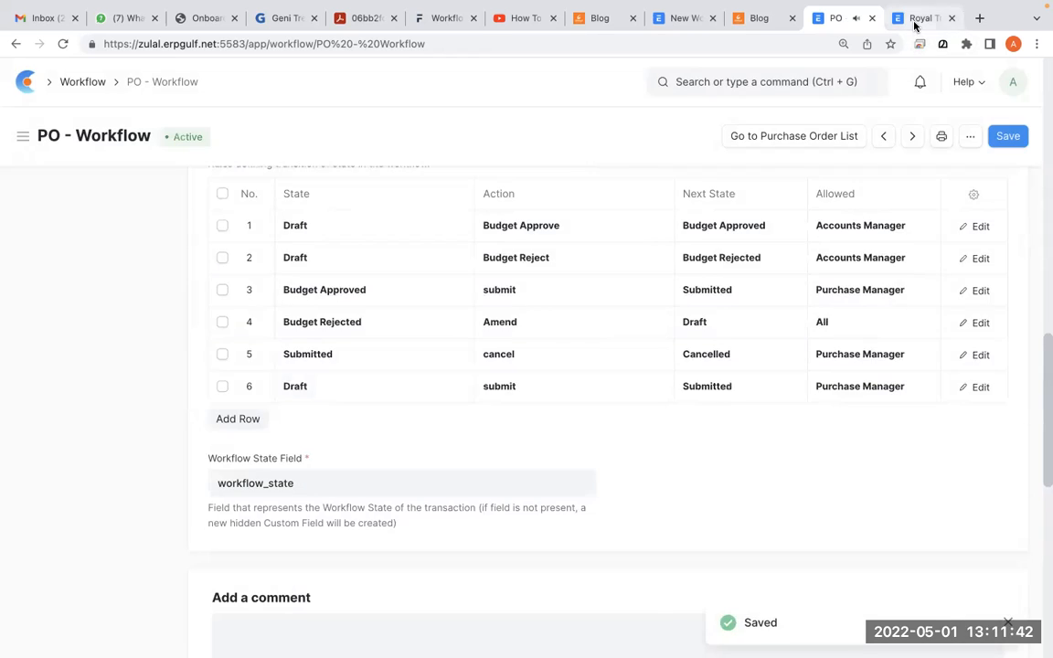
Step: Reload the Royal Traders purchase order and check which workflow actions are available
left_click(917, 20)
left_click(62, 44)
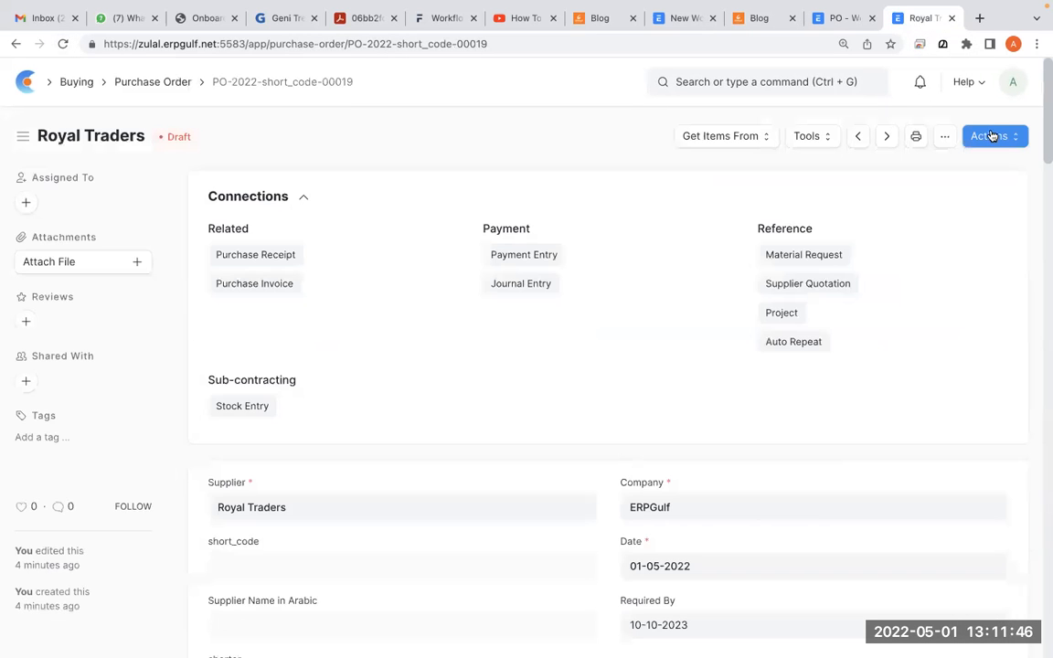
left_click(991, 135)
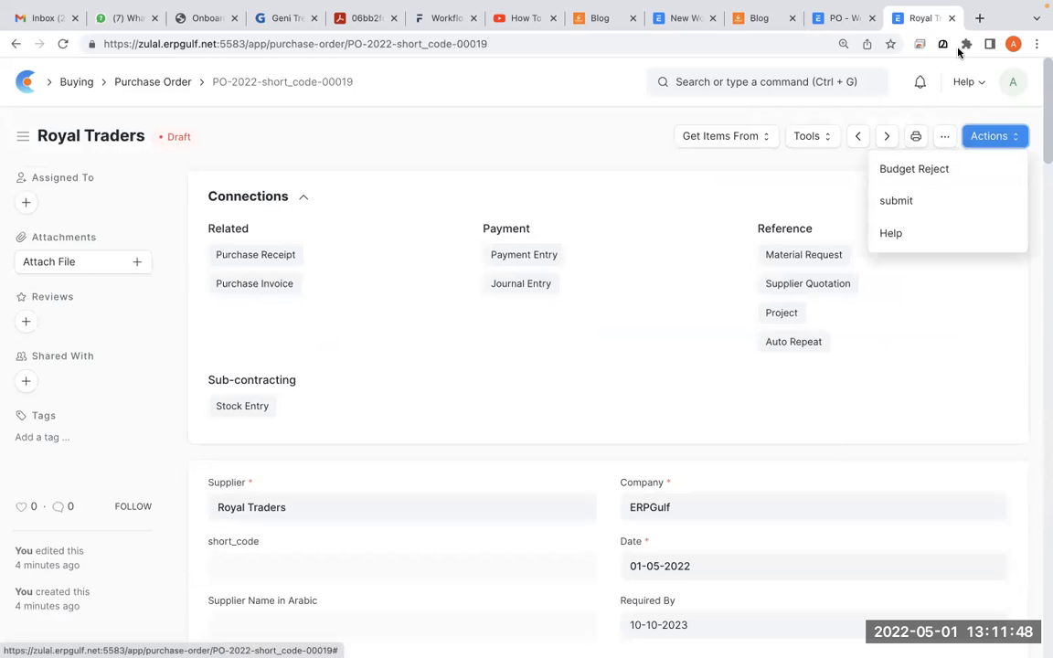
Step: Inspect the Budget Rejected to Draft and Draft to Budget Rejected rules in PO - Workflow for their conditions
left_click(841, 19)
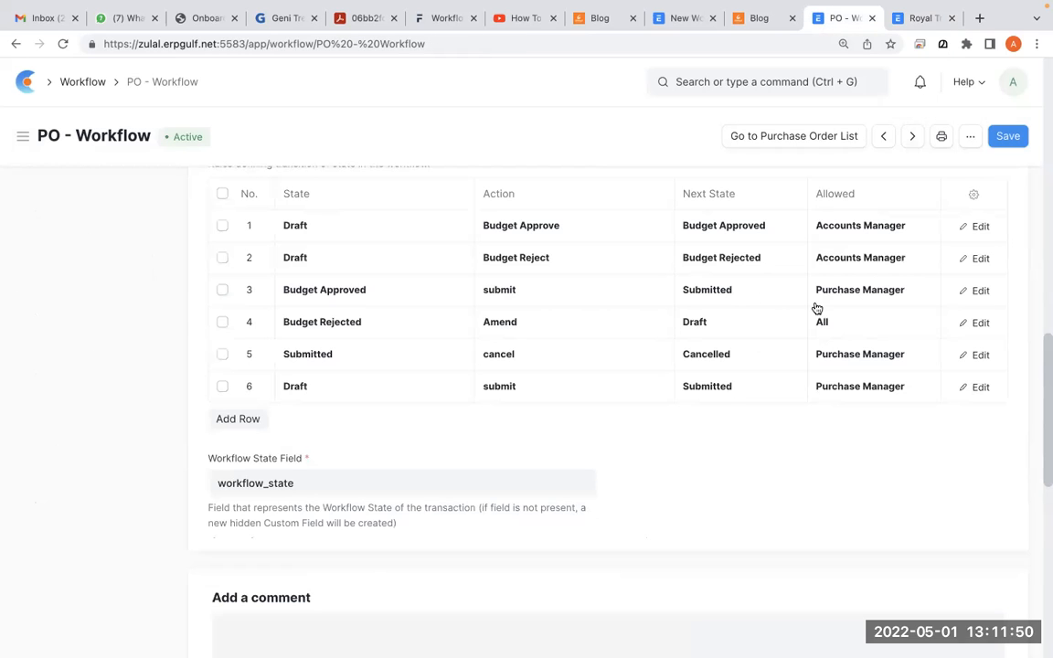
left_click(977, 322)
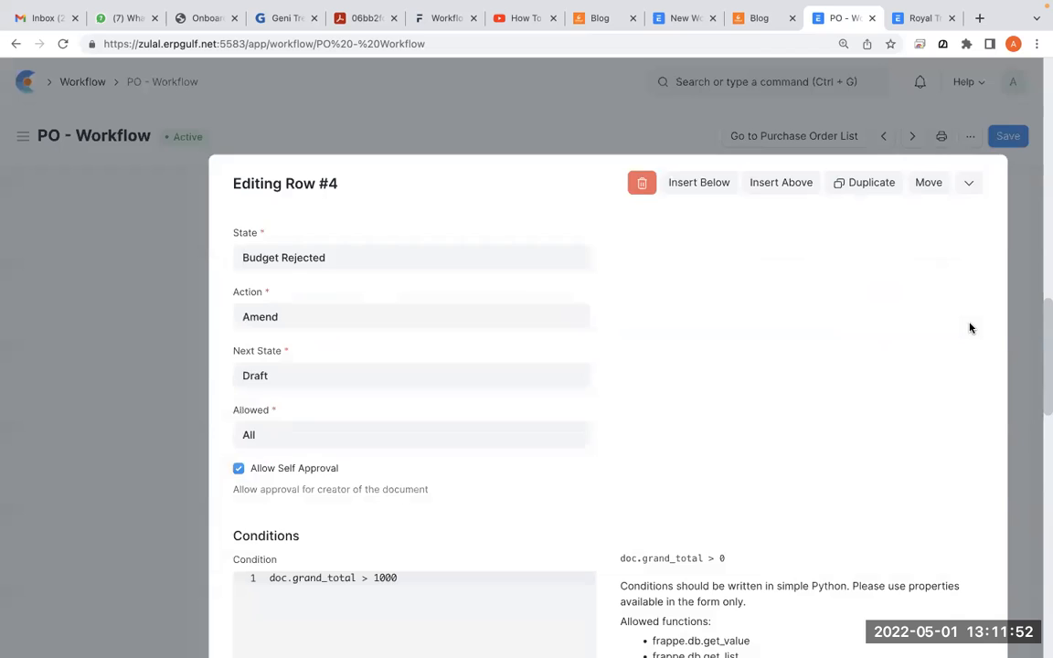
left_click(967, 181)
scroll(759, 308, "up", 3)
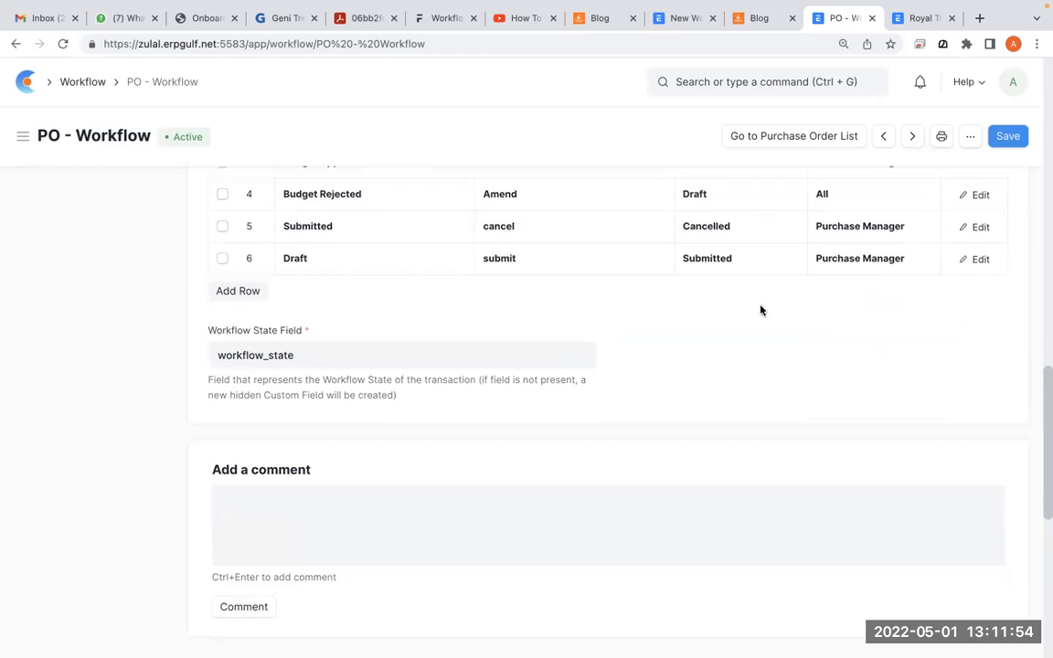
scroll(747, 334, "up", 2)
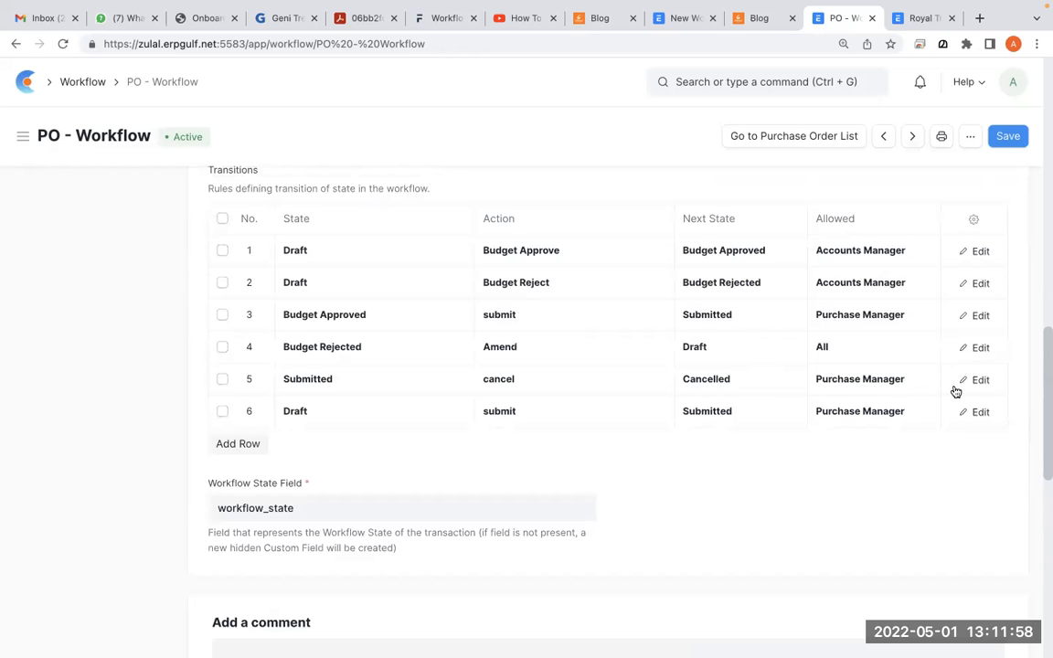
scroll(956, 391, "up", 2)
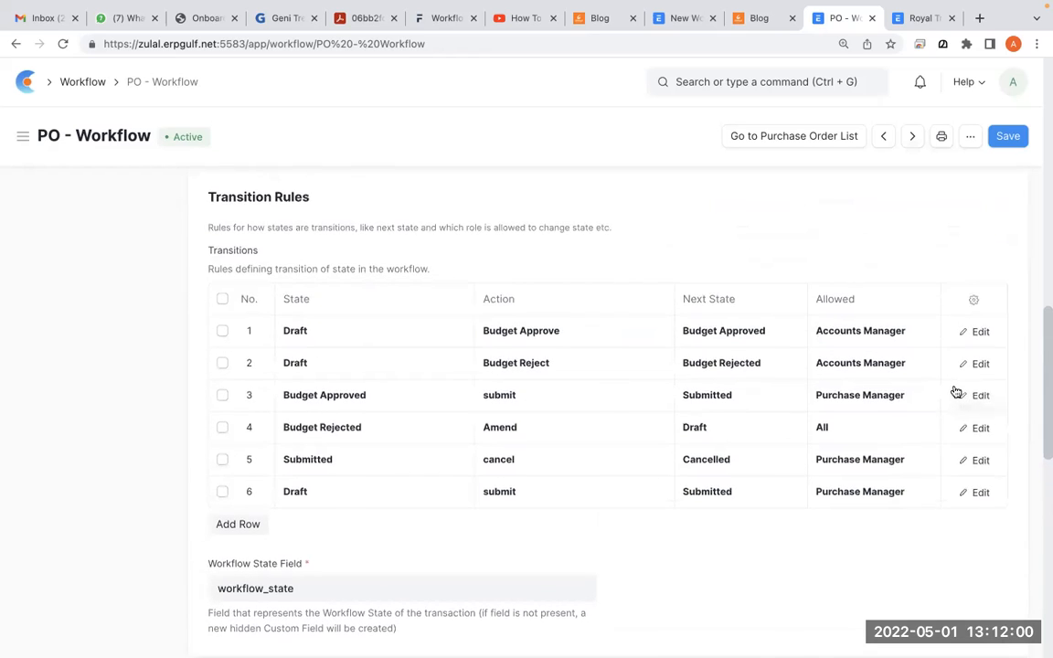
scroll(955, 391, "down", 1)
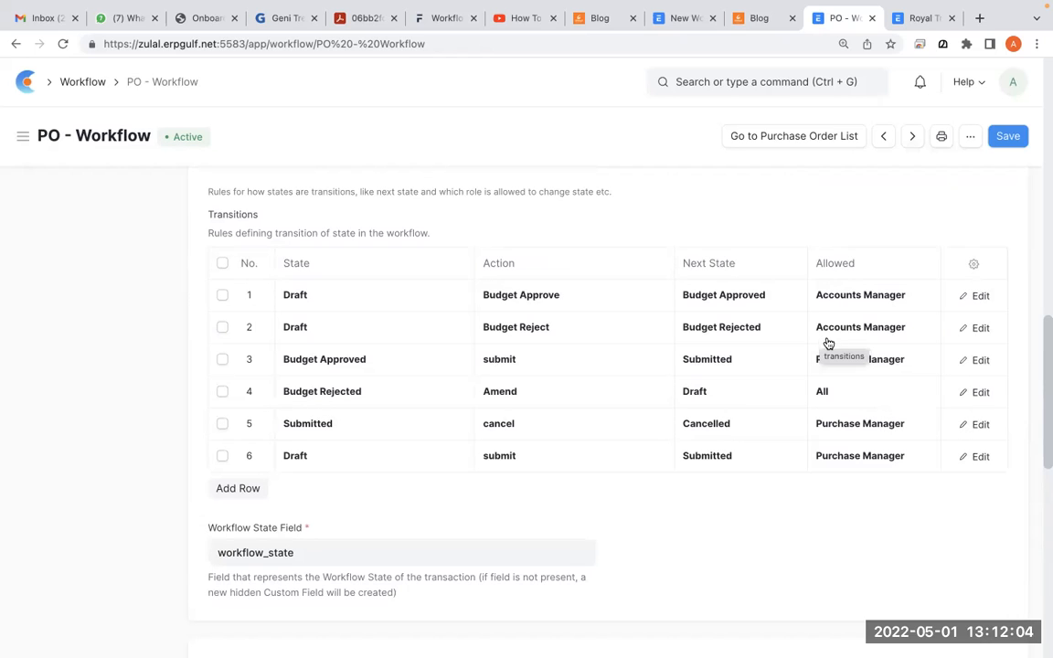
left_click(980, 329)
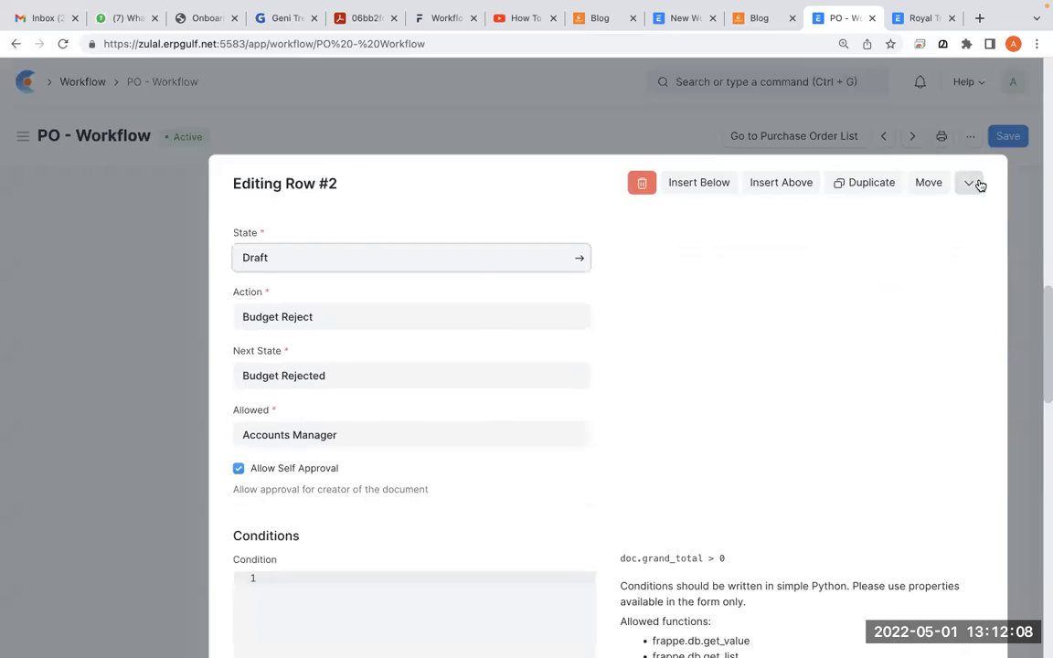
left_click(976, 183)
Step: Submit the draft Royal Traders purchase order through its workflow action and return to the purchase order list
left_click(924, 20)
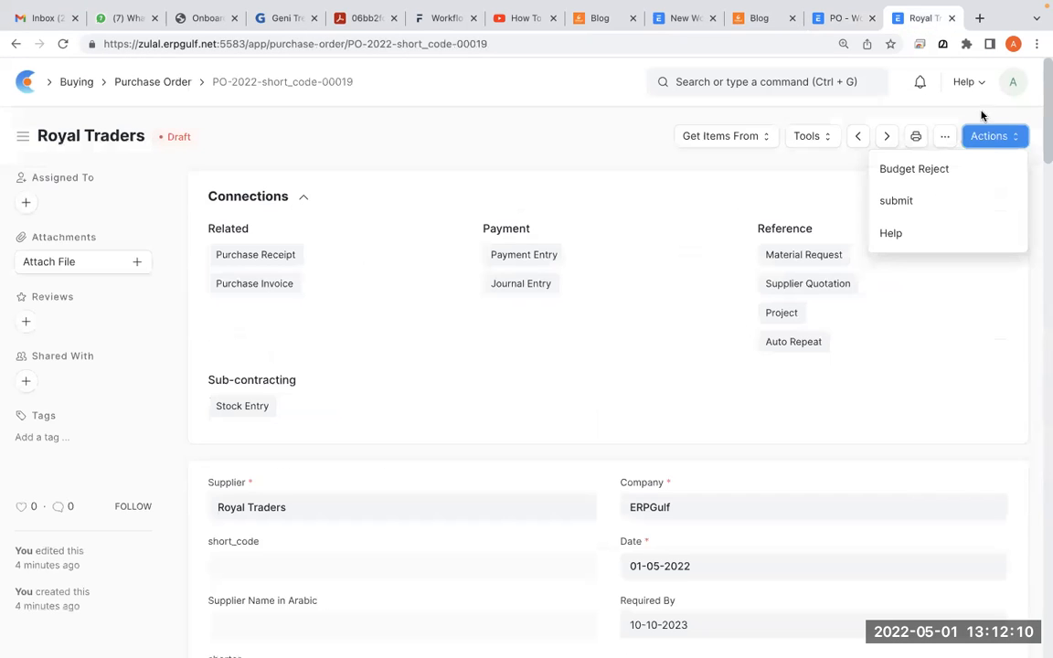
left_click(901, 205)
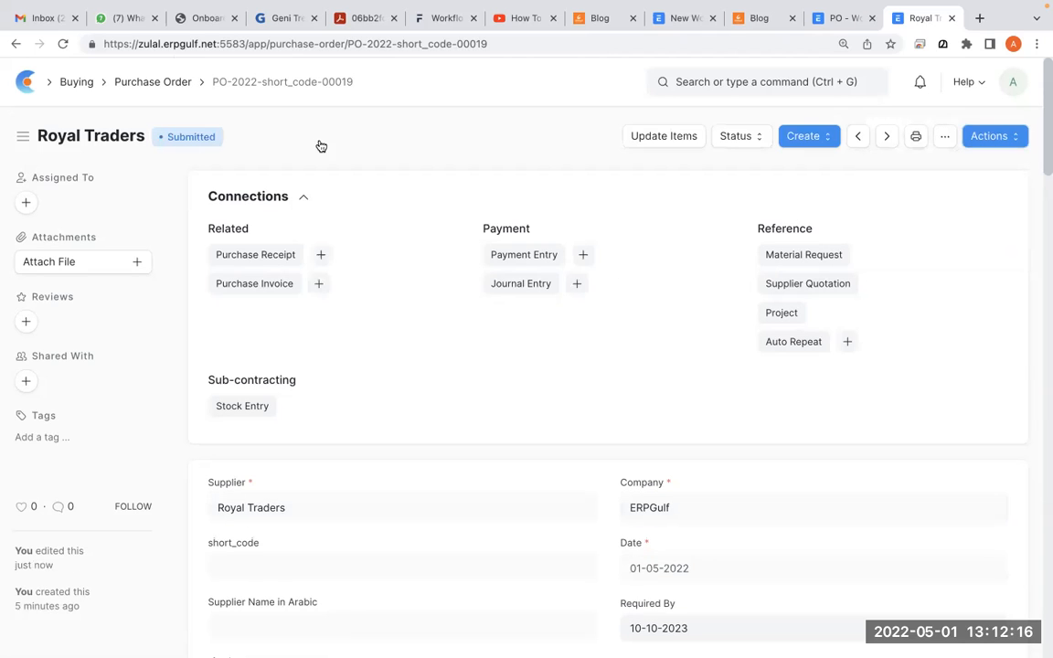
left_click(174, 84)
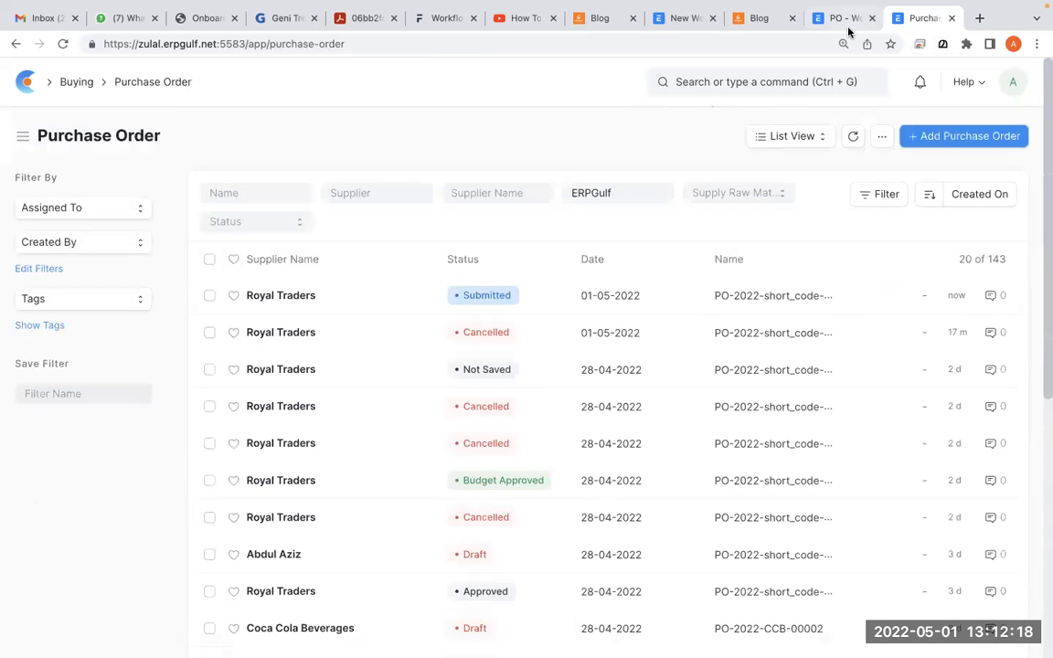
Step: Circle the transition states in PO - Workflow, clear the annotation, and inspect the condition of the Budget Approved to Submitted rule
left_click(846, 18)
scroll(645, 452, "up", 5)
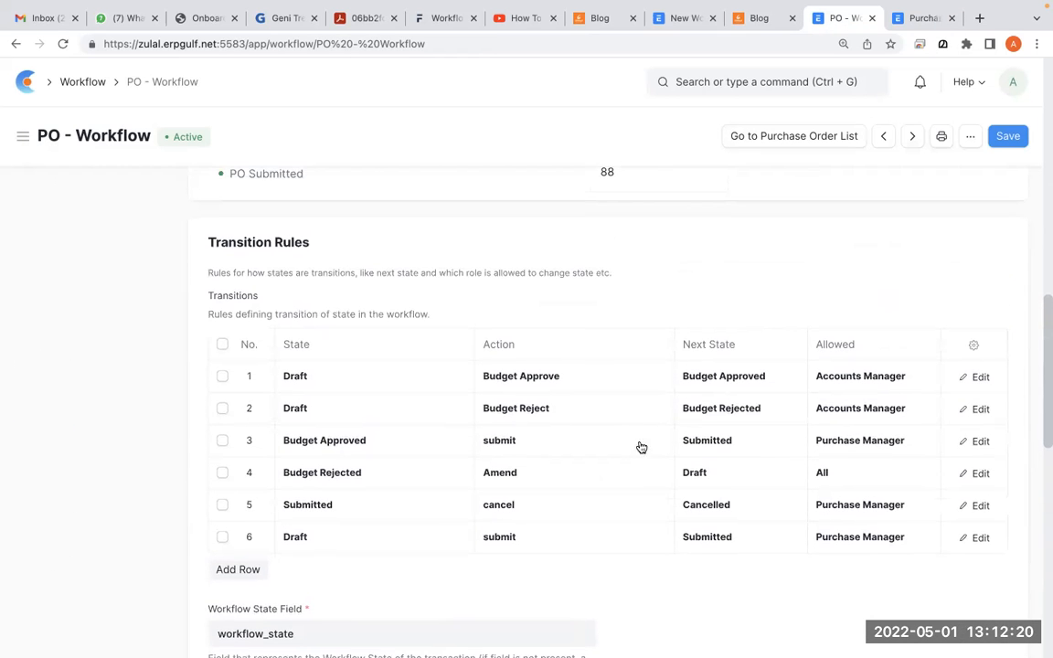
key("alt+Tab")
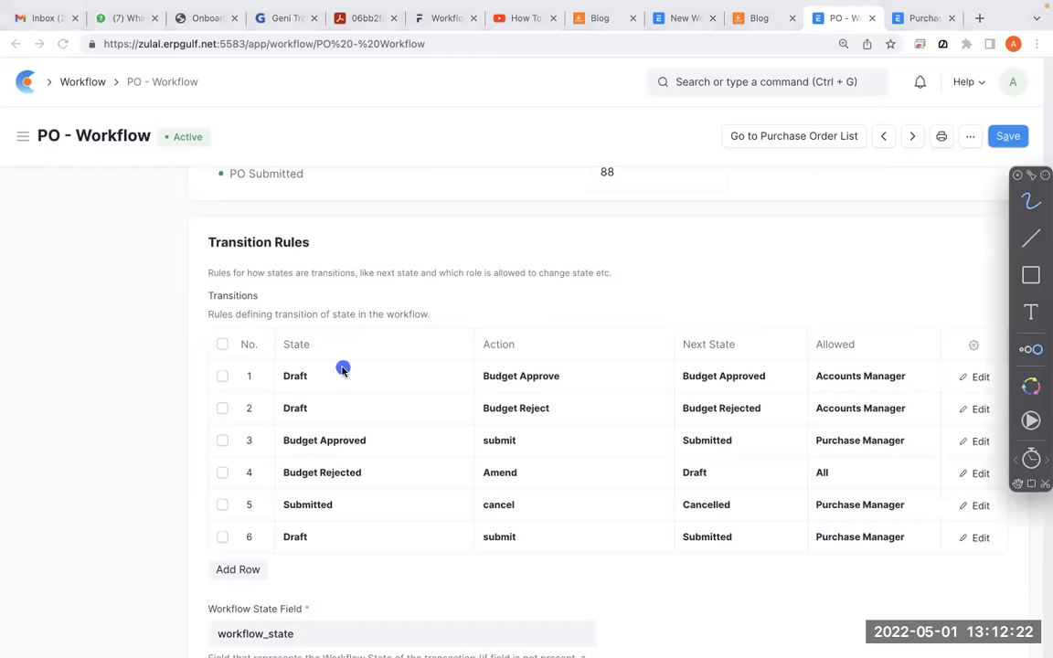
mouse_move(348, 320)
left_mouse_down()
mouse_move(310, 321)
mouse_move(254, 529)
mouse_move(388, 518)
mouse_move(354, 355)
mouse_move(302, 359)
left_mouse_up()
mouse_move(343, 329)
left_mouse_down()
mouse_move(273, 348)
mouse_move(383, 545)
mouse_move(277, 377)
left_mouse_up()
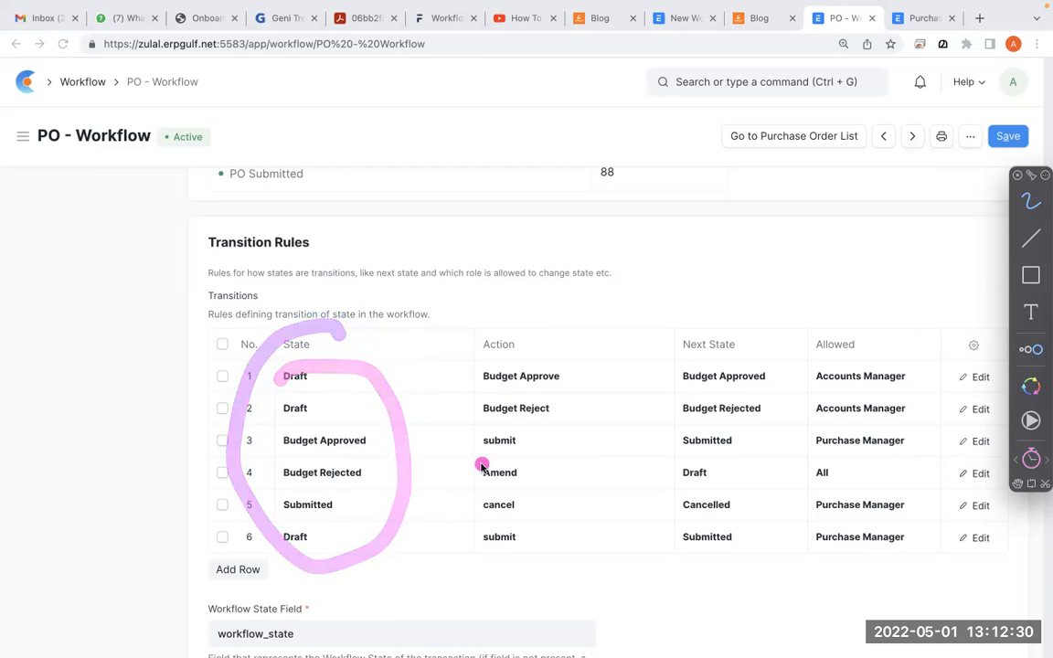
key("Escape")
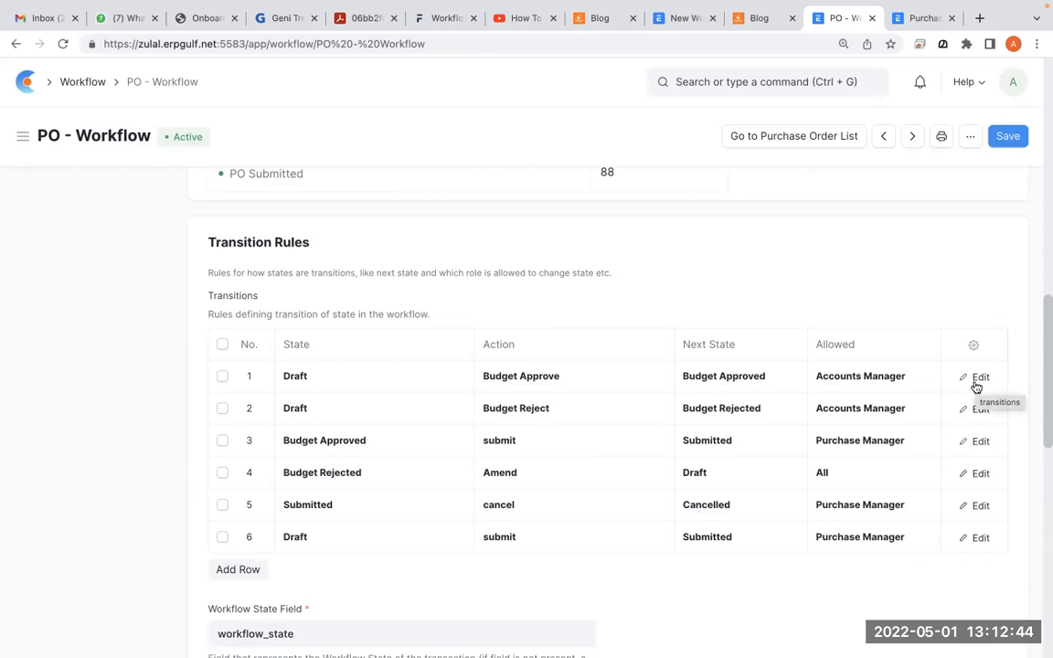
left_click(971, 444)
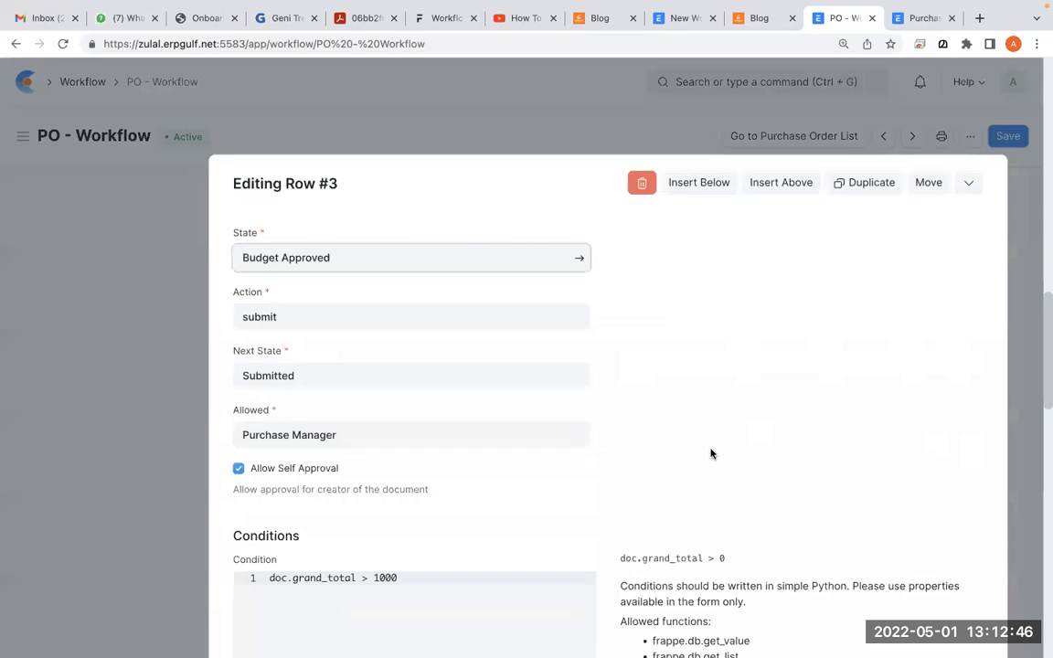
left_click(969, 182)
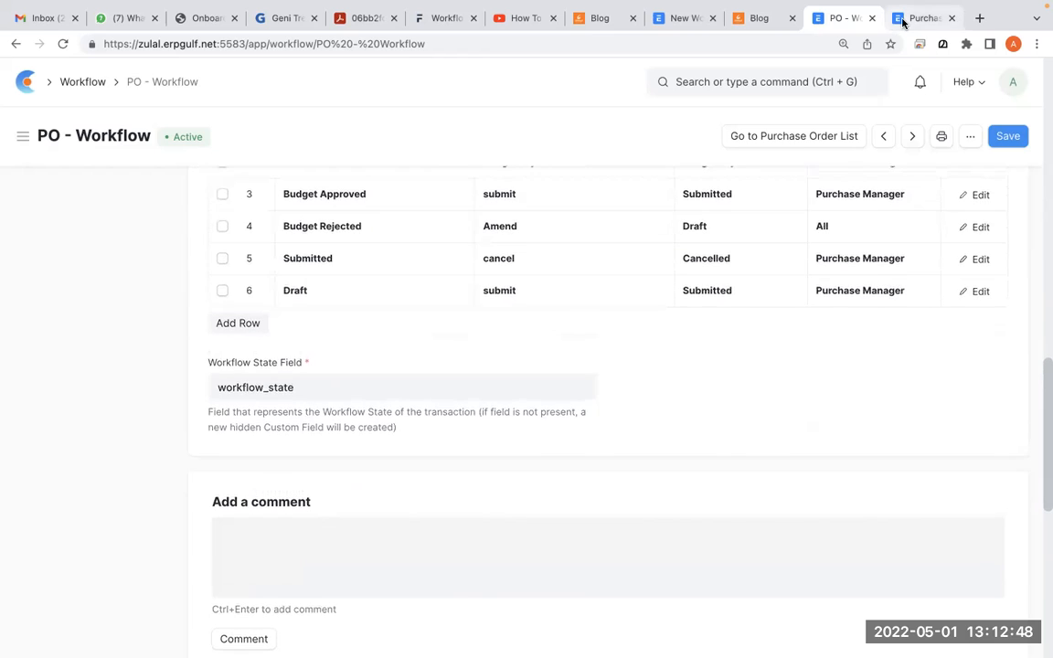
Step: Start a new purchase order from the purchase order list with Royal Traders as the supplier
left_click(919, 19)
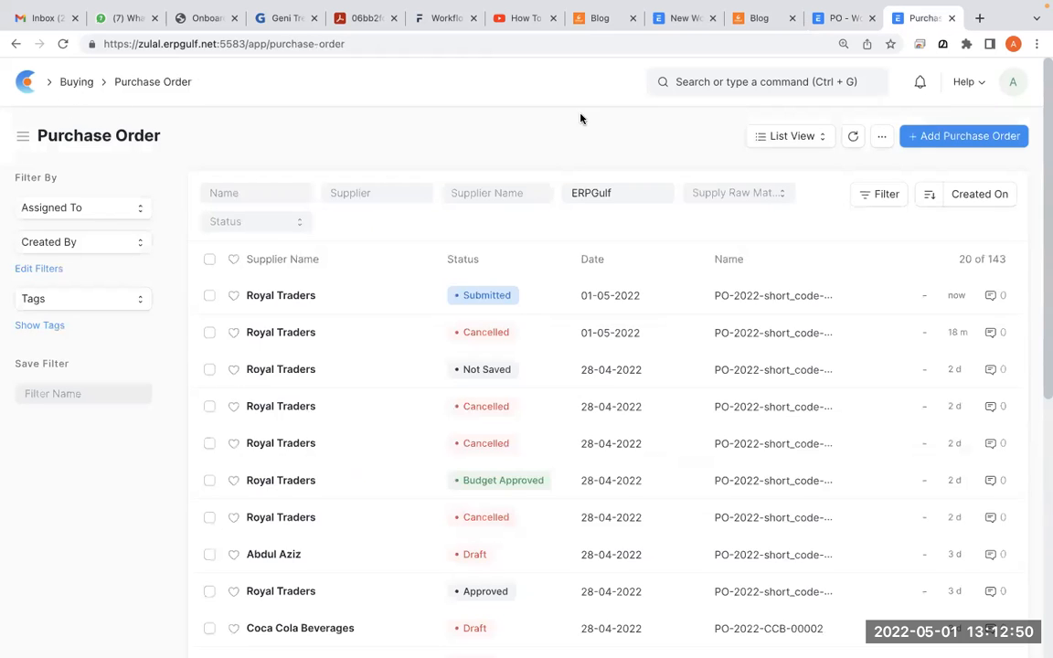
left_click(933, 140)
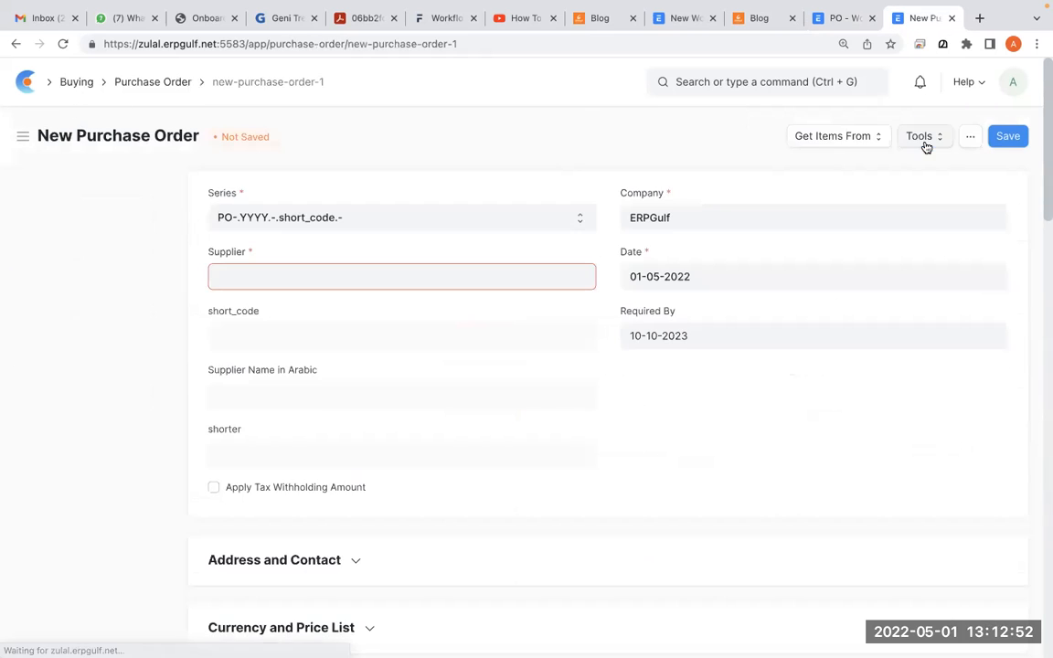
left_click(501, 271)
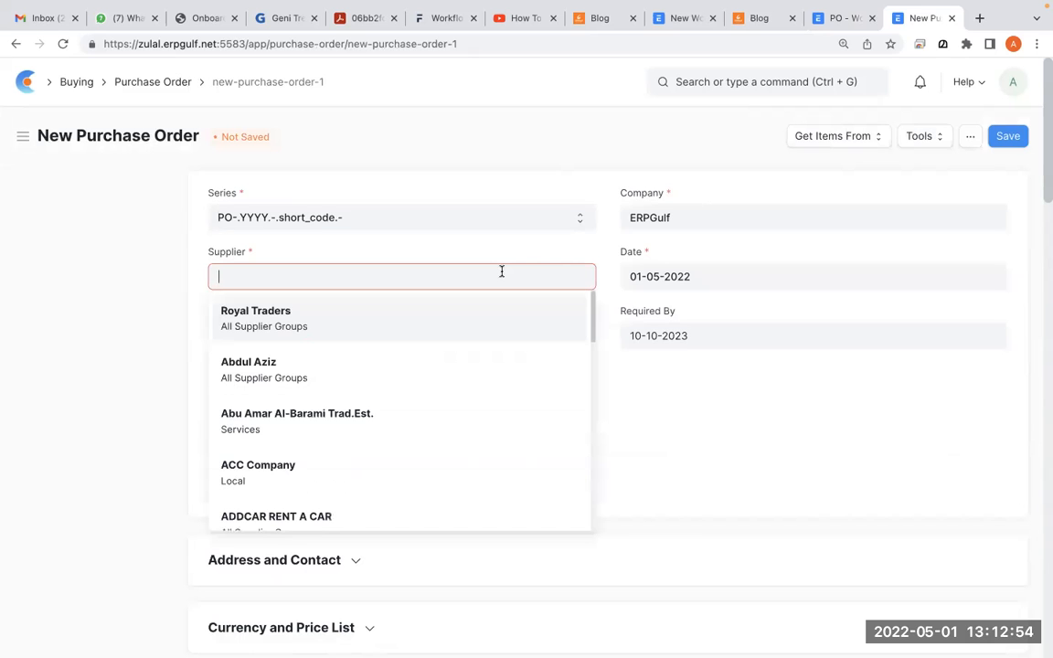
left_click(493, 324)
Step: Add the item Notpad to the new purchase order's items table and save the order
scroll(563, 423, "down", 2)
scroll(563, 423, "down", 6)
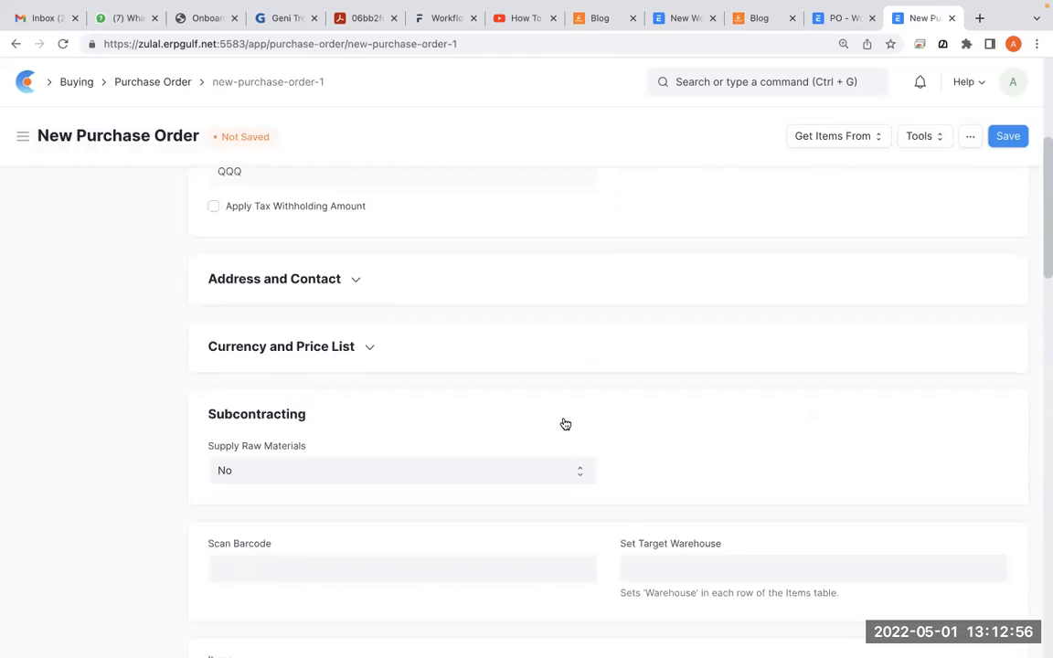
left_click(379, 411)
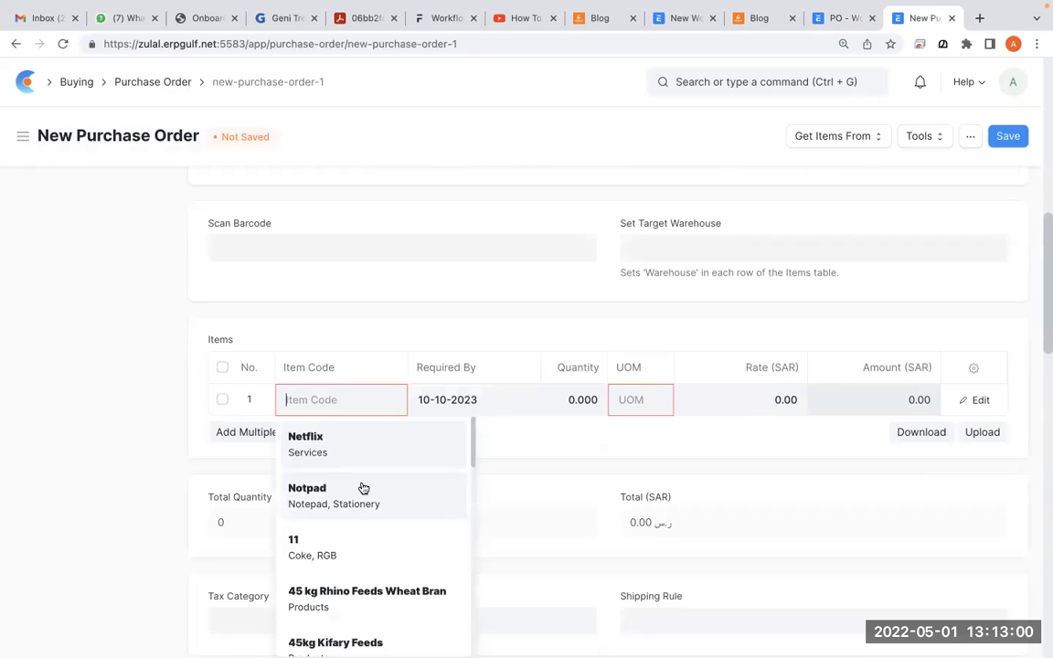
left_click(361, 487)
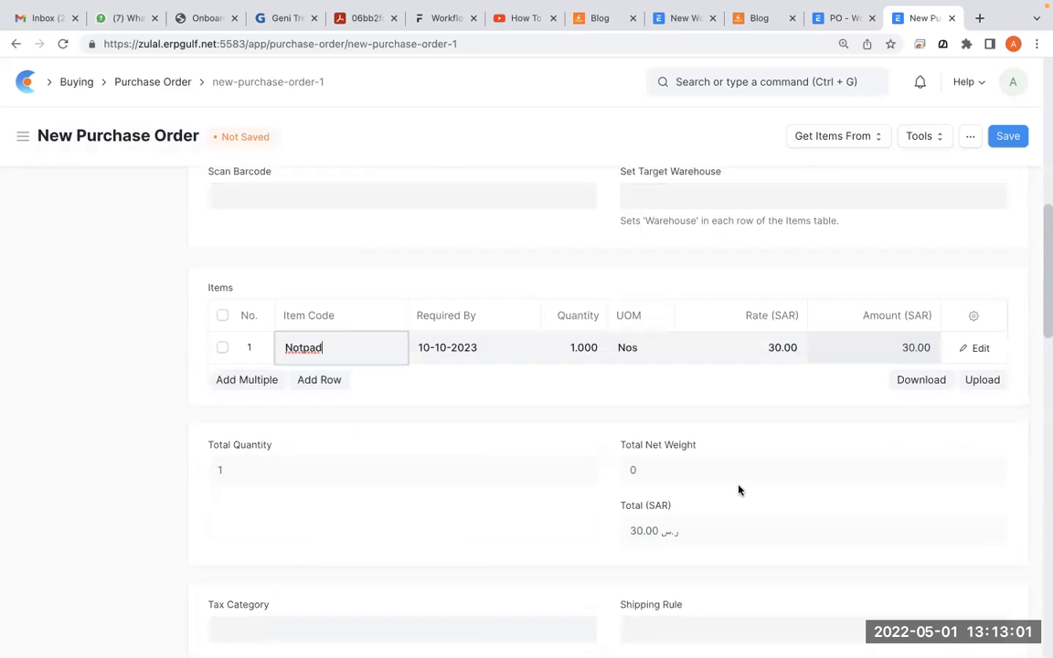
left_click(1009, 142)
scroll(957, 228, "up", 2)
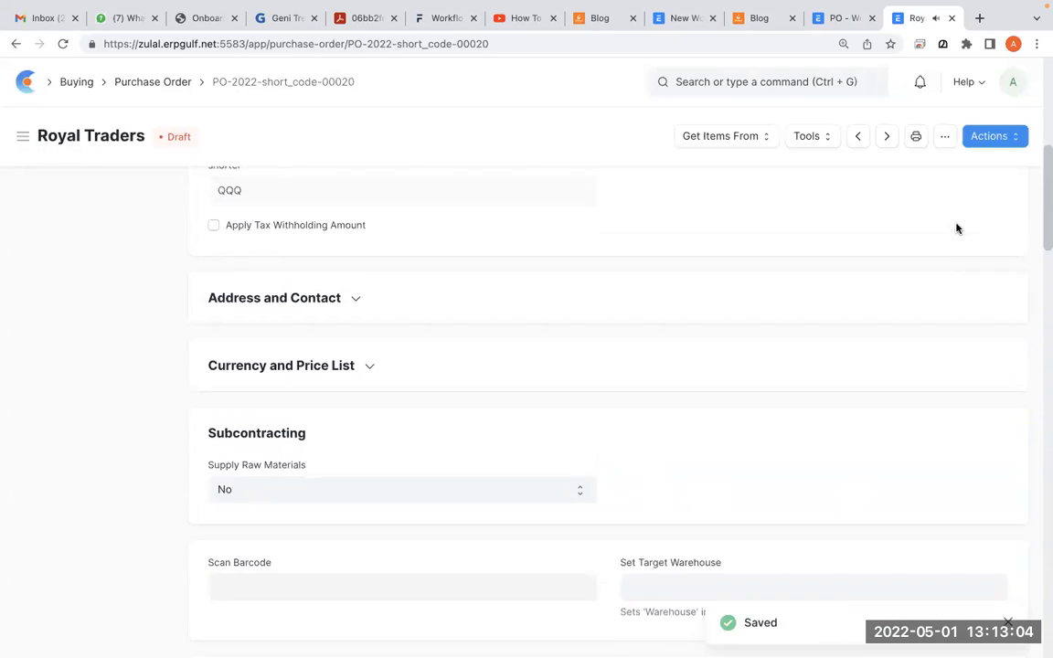
Step: Review the workflow actions offered for the saved draft purchase order and the Notpad row in its items table
left_click(995, 136)
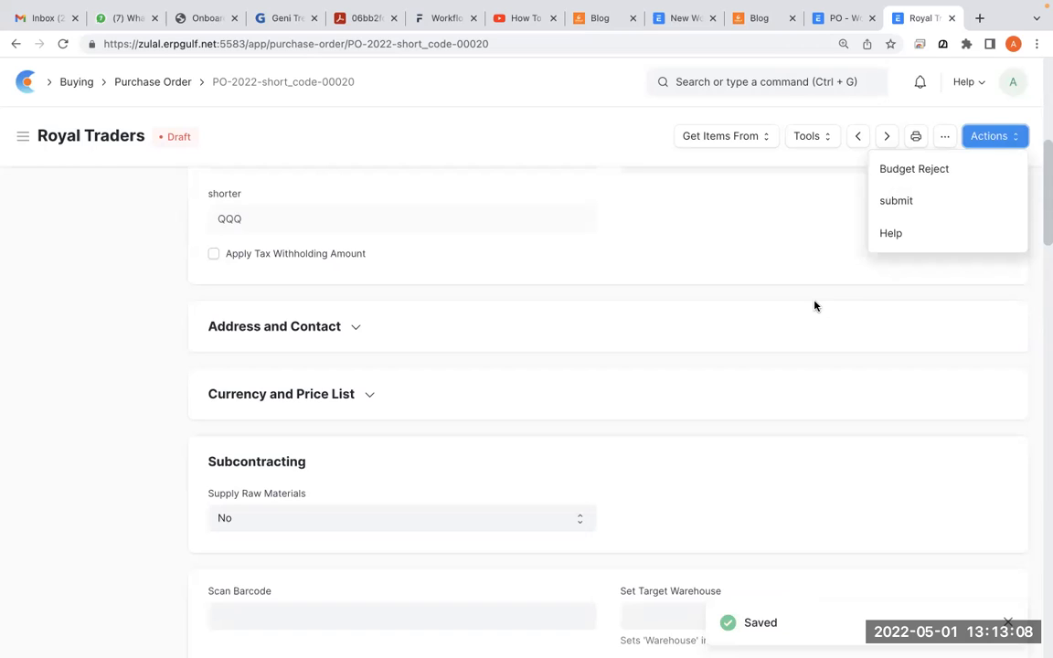
left_click(738, 254)
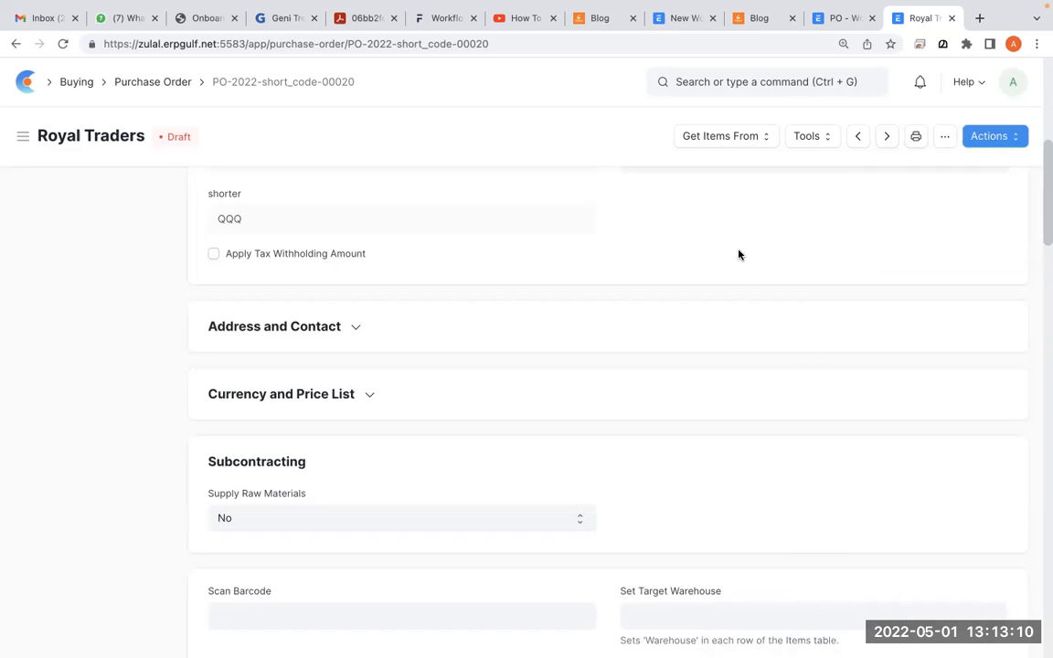
scroll(739, 255, "down", 1)
scroll(738, 254, "down", 3)
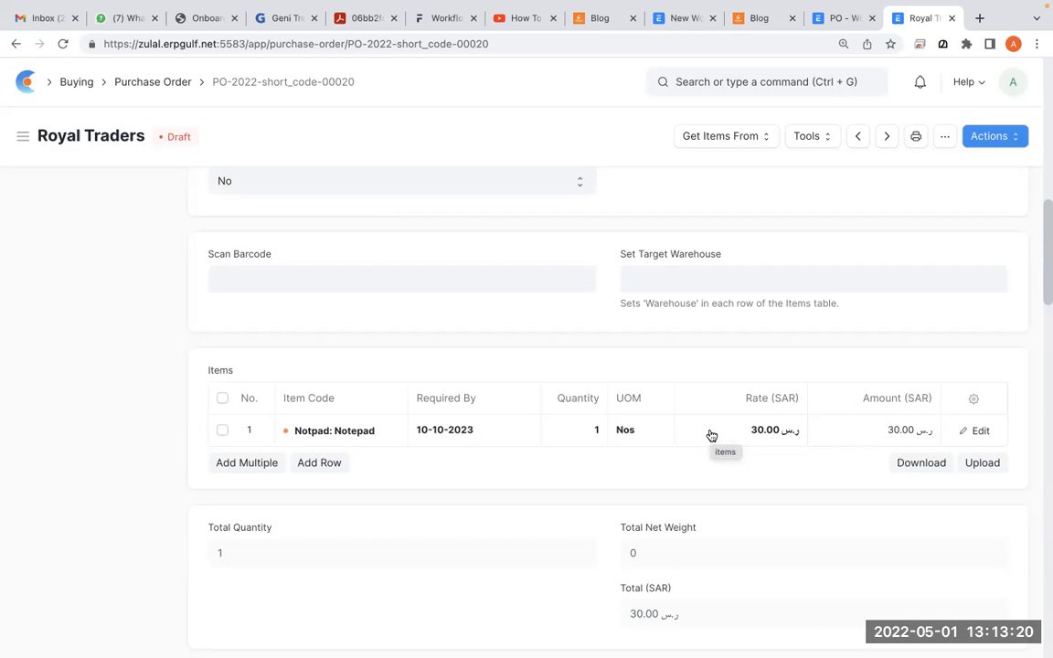
left_click(993, 136)
left_click(785, 239)
Step: Set the Notpad item's rate to 20,000 in the purchase order's items table
left_click(713, 433)
type("10")
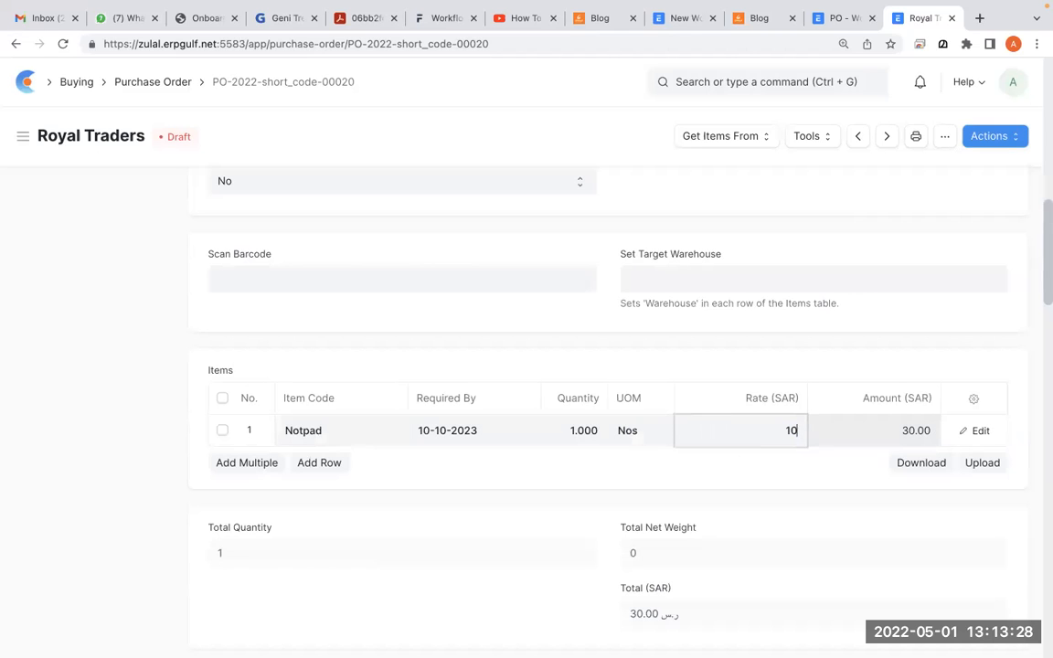
key("Return")
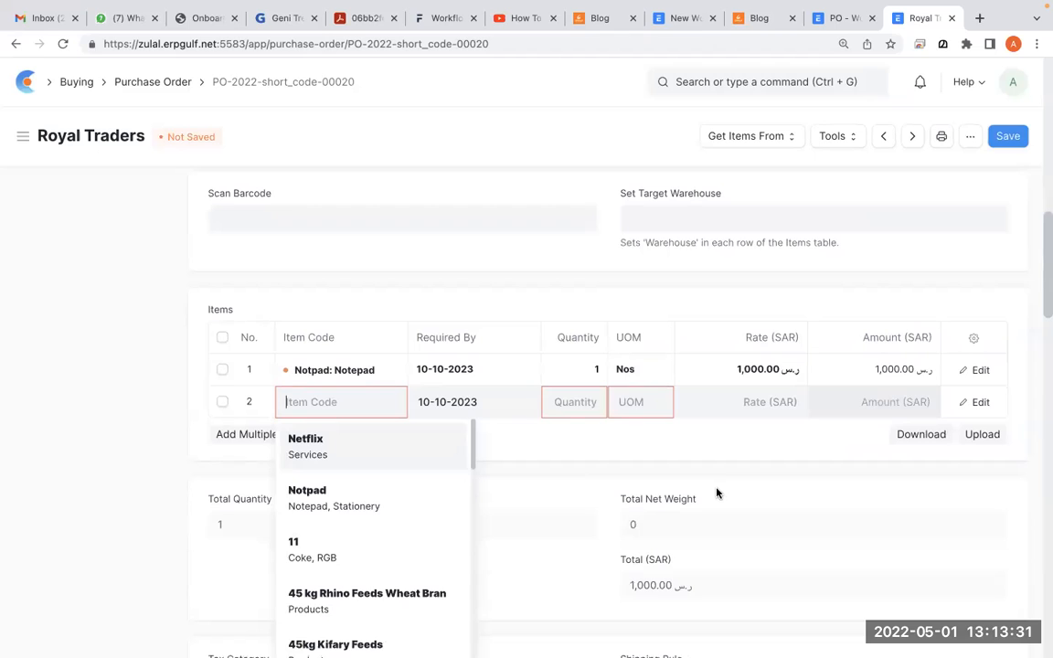
left_click(729, 372)
key("ctrl+a")
type("20")
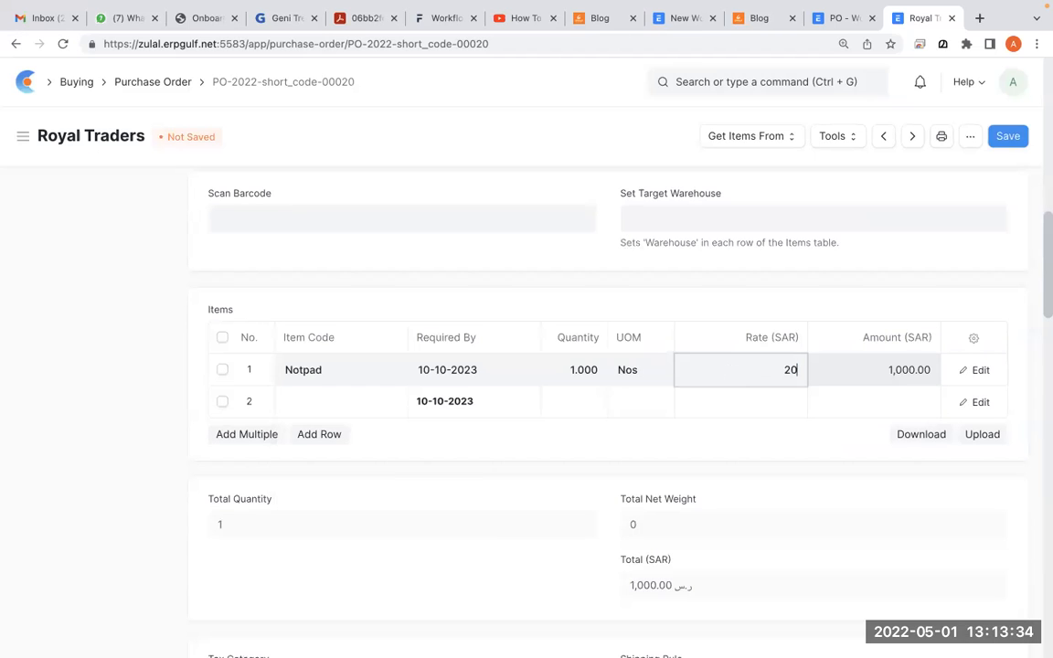
type(",000")
Step: Delete the empty second row from the items table and save the purchase order
left_click(341, 401)
left_click(477, 426)
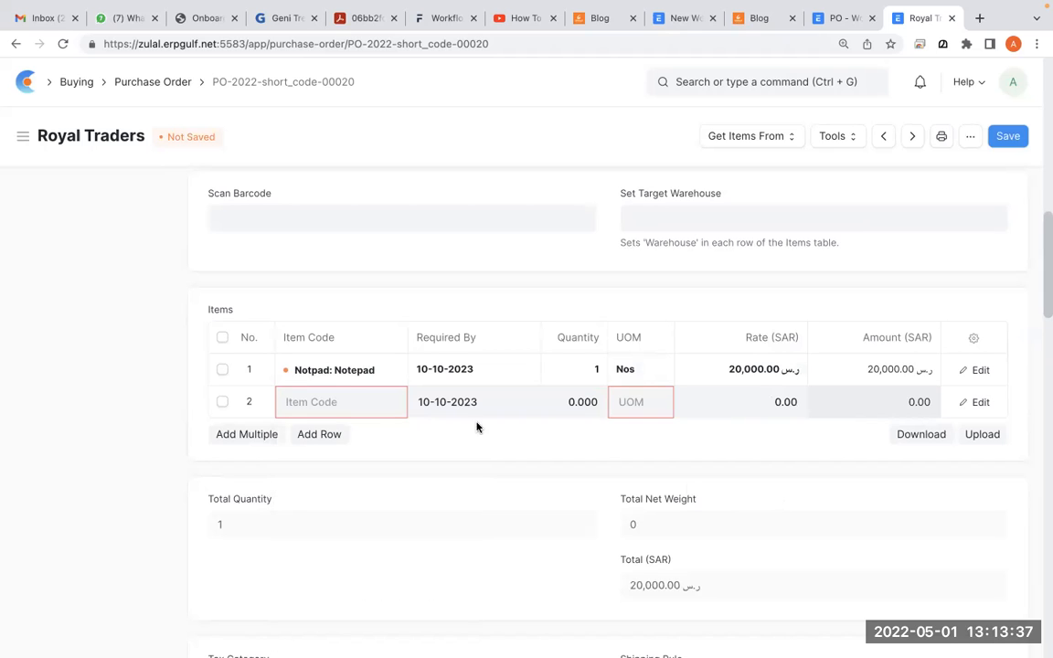
left_click(222, 403)
left_click(229, 434)
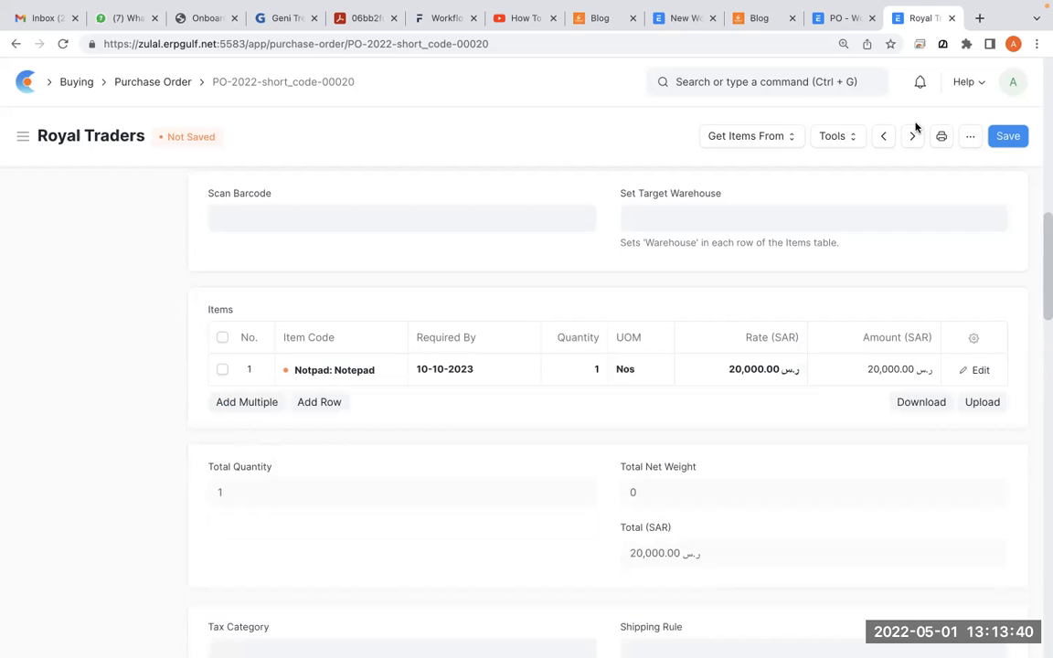
left_click(1006, 137)
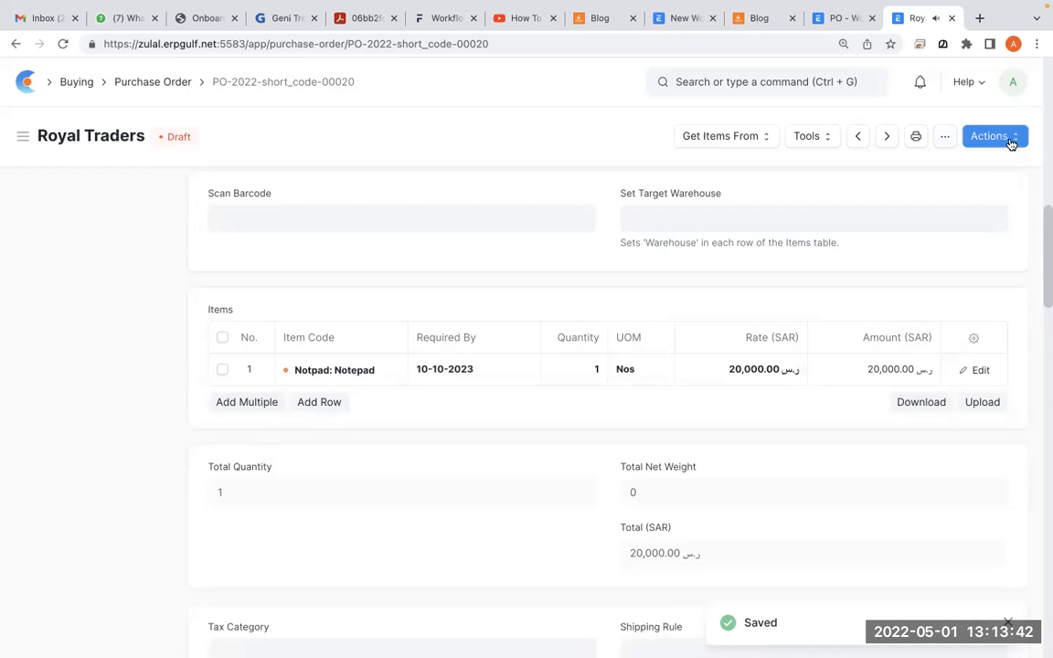
Step: Check the workflow actions offered for the 20,000 order and circle Budget Approve with the annotation tool
left_click(1009, 139)
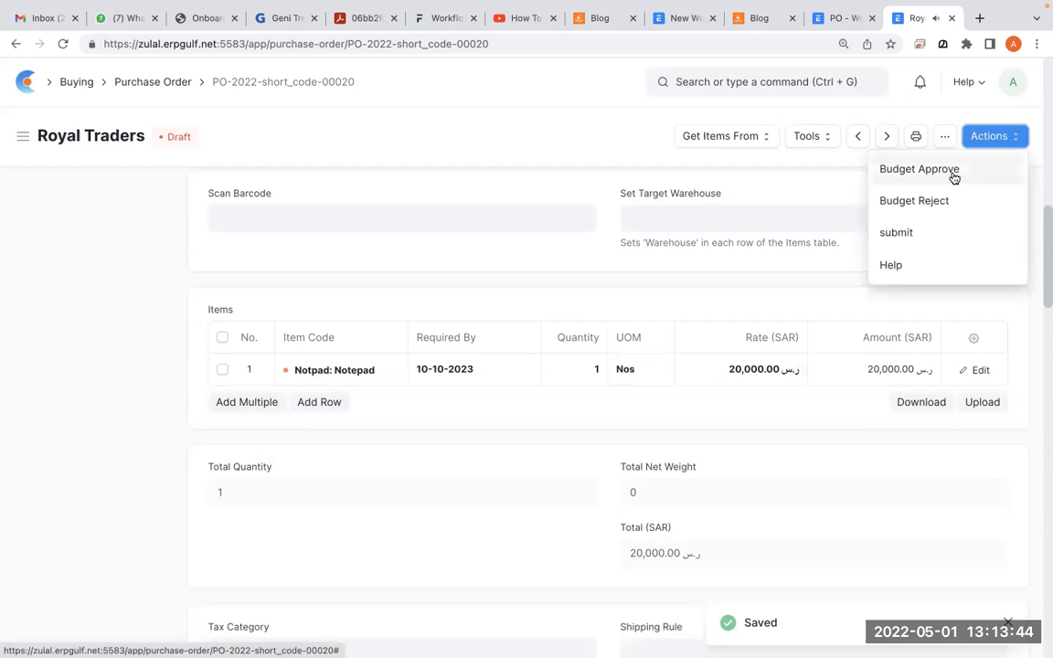
key("alt+Tab")
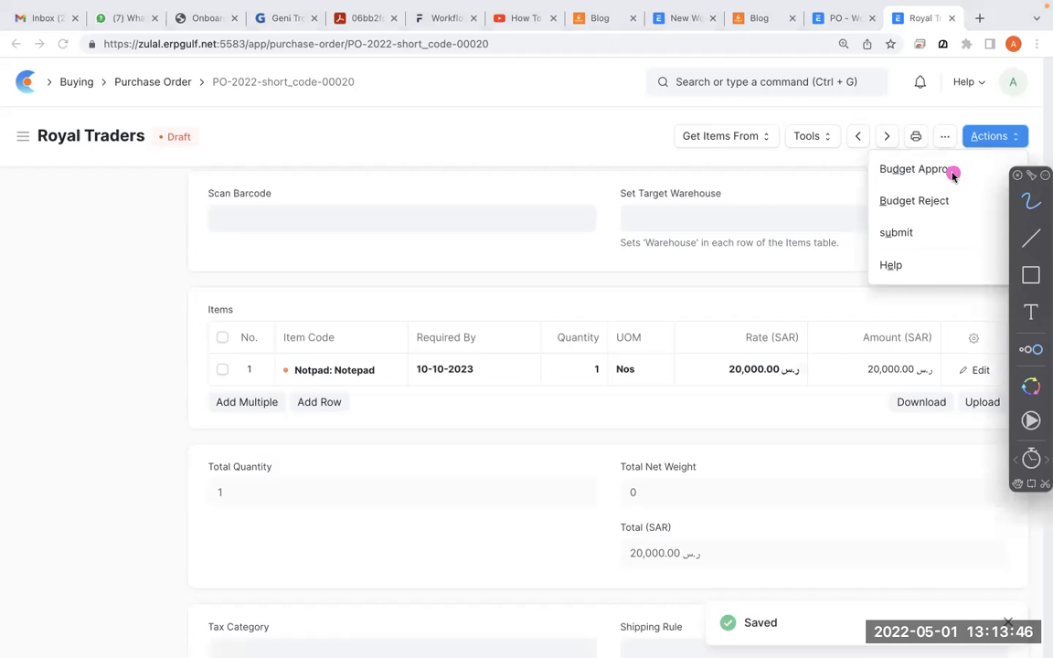
mouse_move(967, 134)
left_mouse_down()
mouse_move(850, 145)
mouse_move(967, 205)
left_mouse_up()
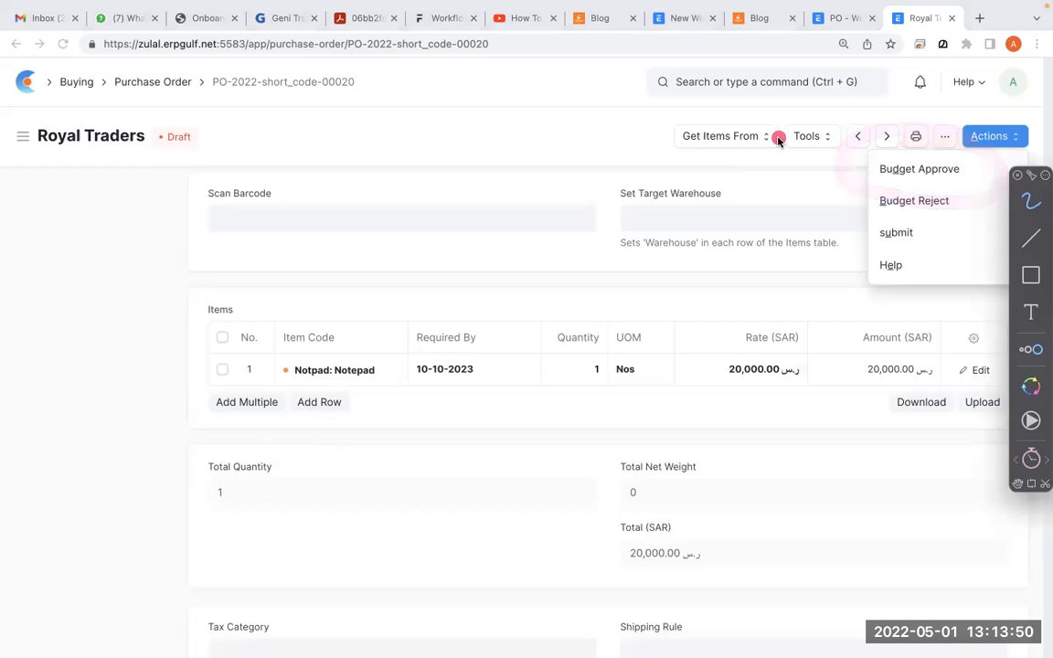
key("alt+Tab")
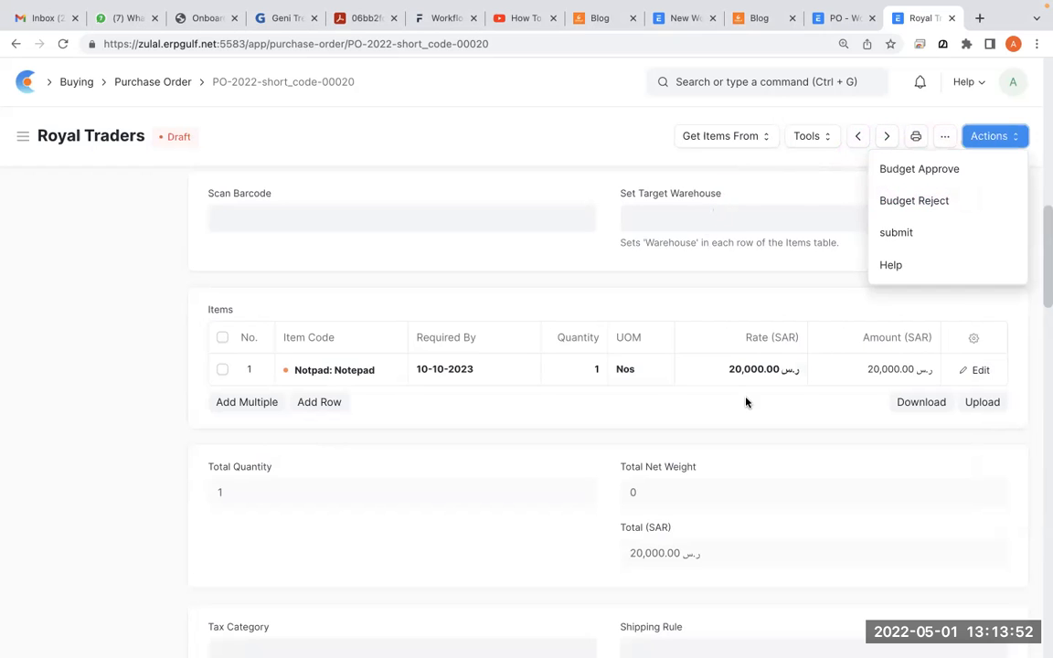
Step: Set the Notpad item's rate to 1,000, remove the empty second item row, and save the purchase order
left_click(721, 368)
type("1,0")
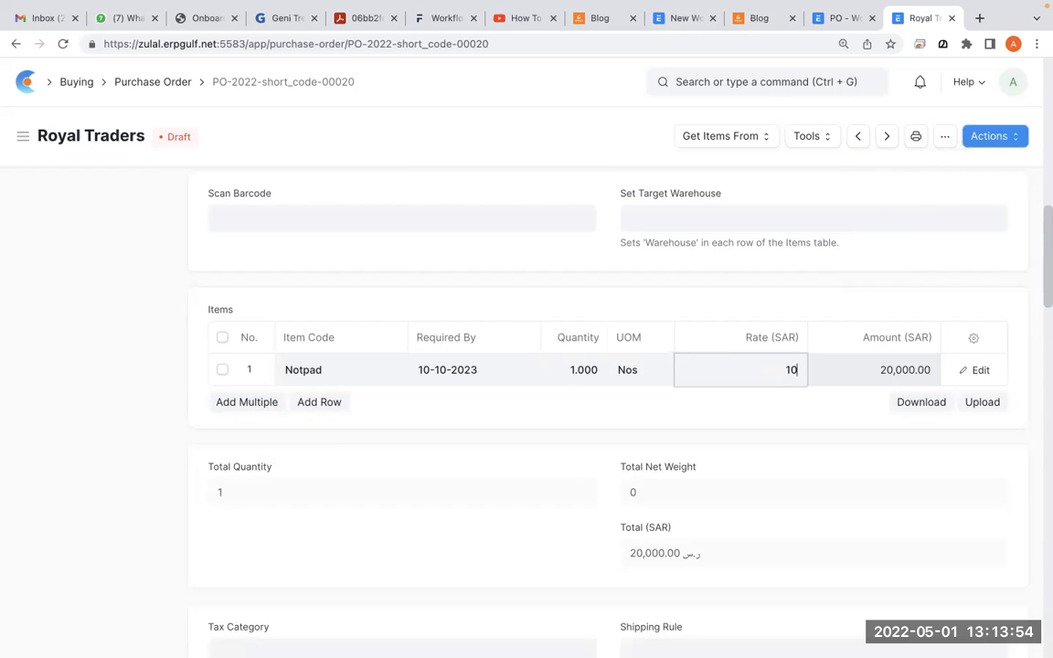
type("00")
key("Return")
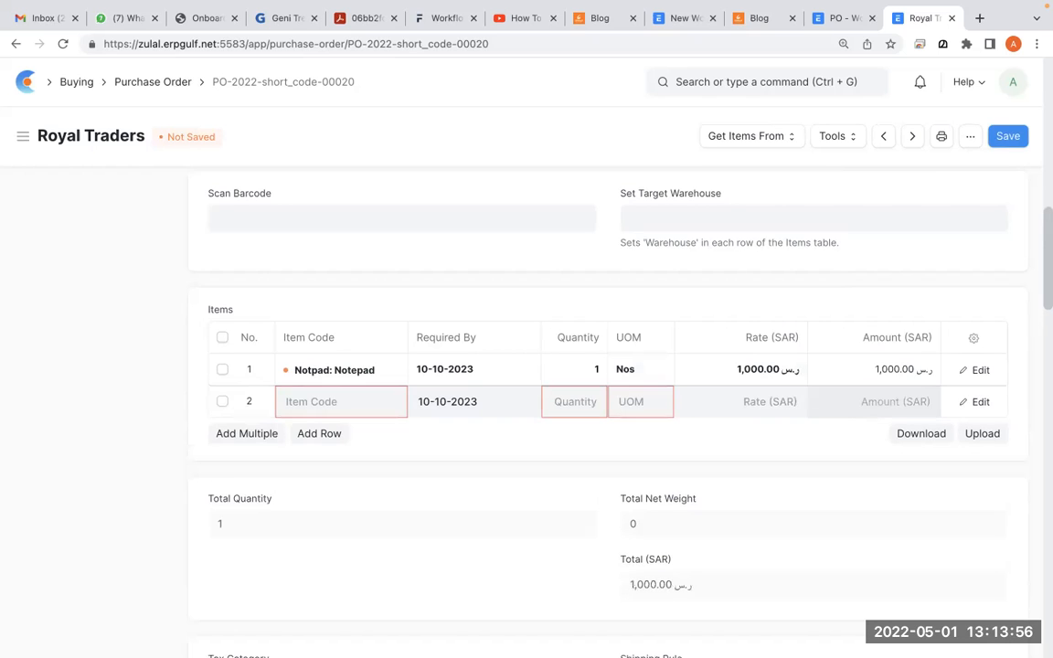
left_click(222, 402)
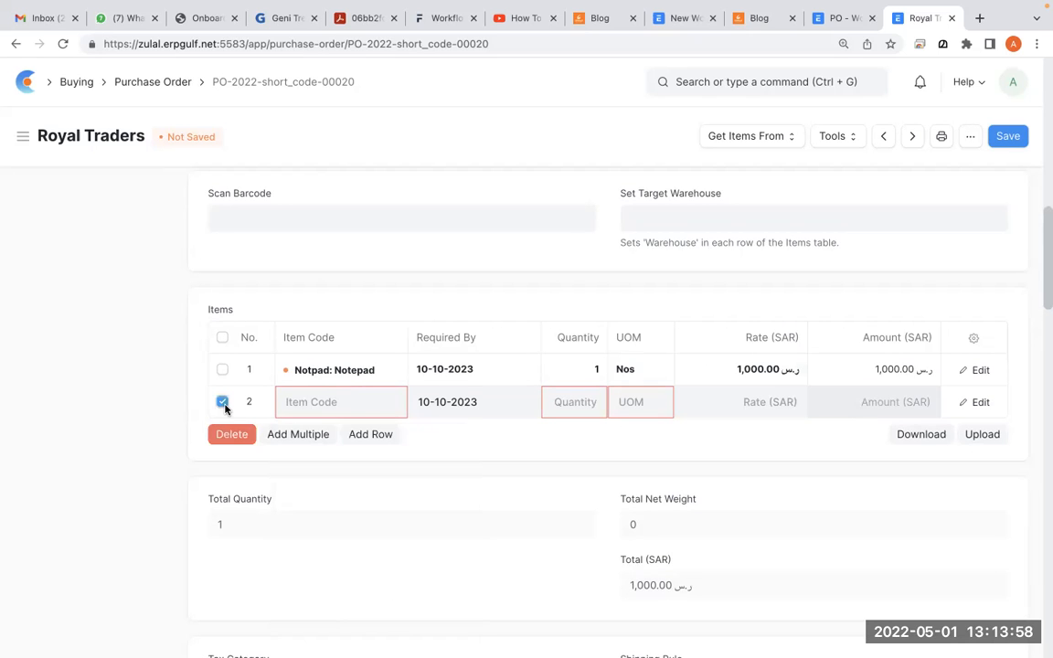
left_click(232, 436)
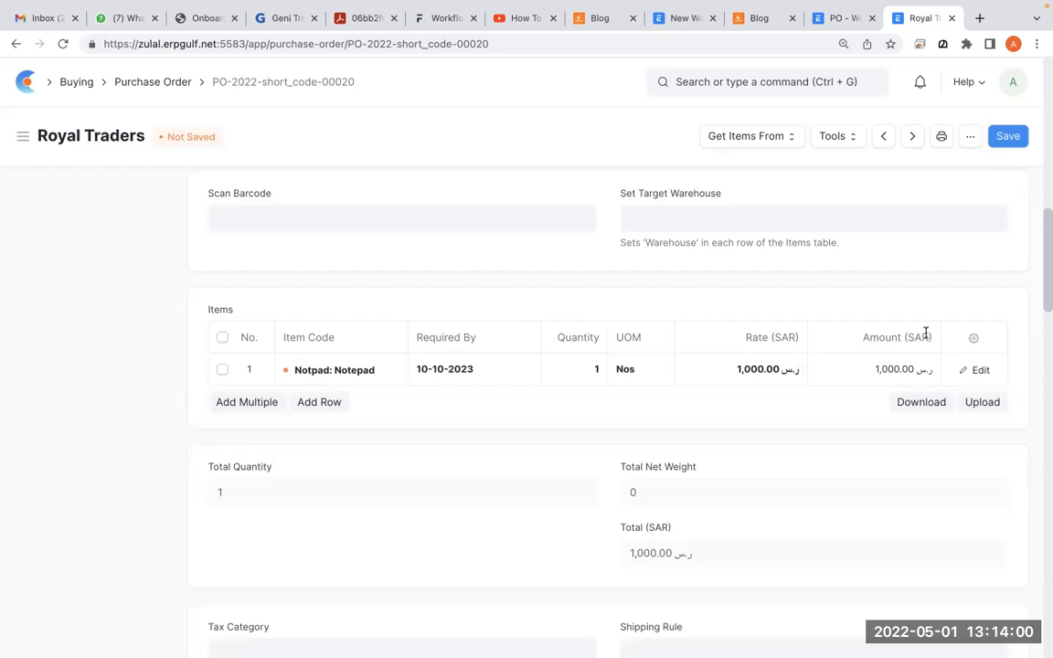
left_click(1011, 142)
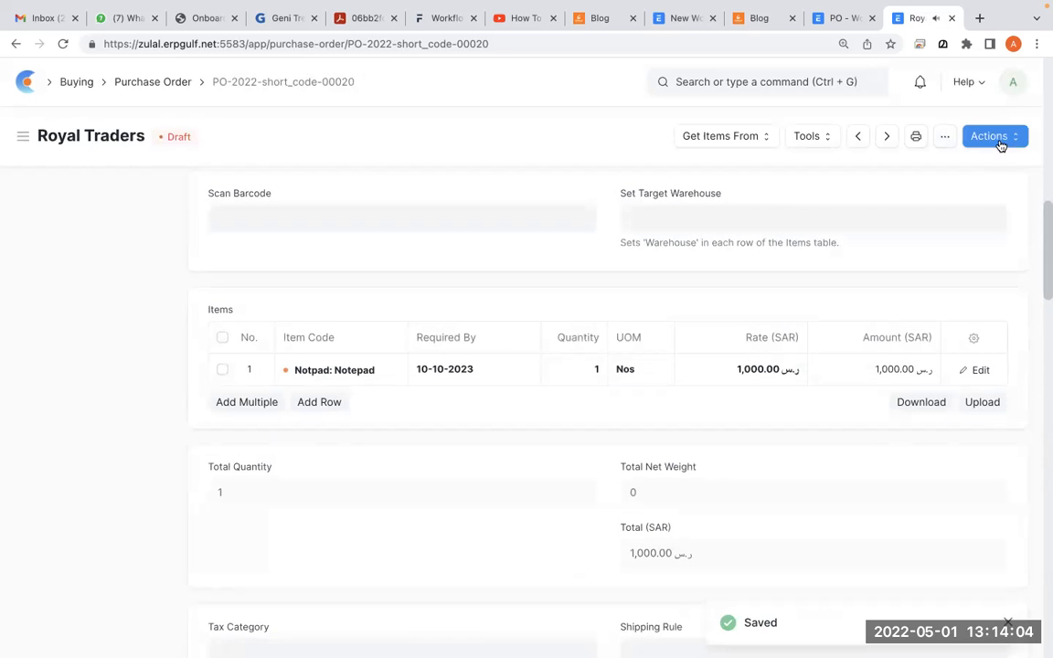
Step: Check the order's workflow actions, and inspect the condition of the Budget Approved to Submitted rule in PO - Workflow
left_click(1001, 144)
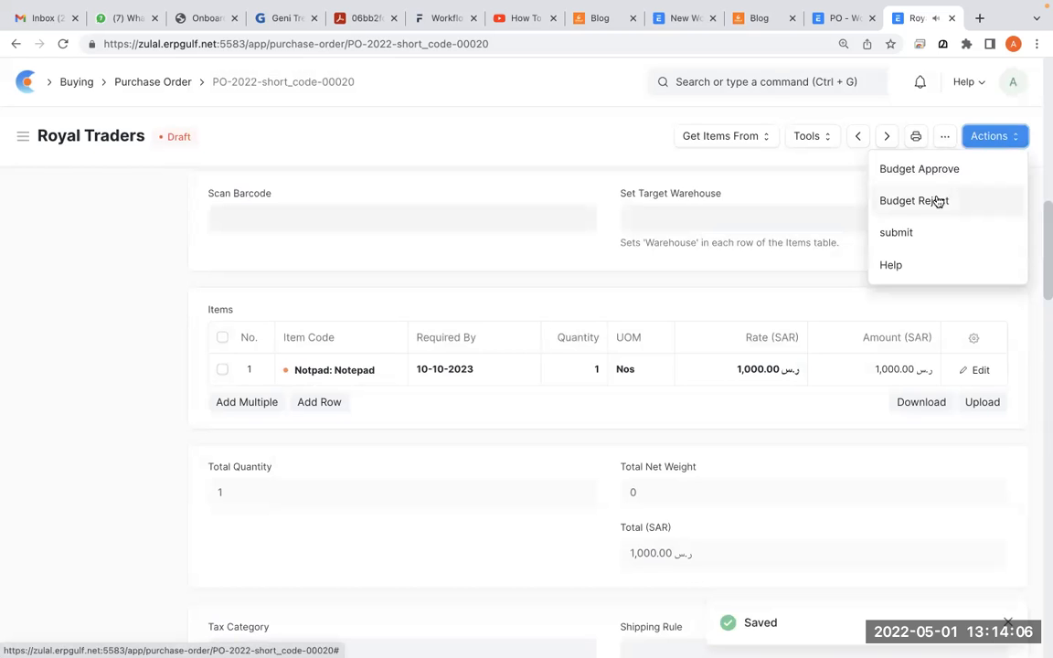
left_click(838, 20)
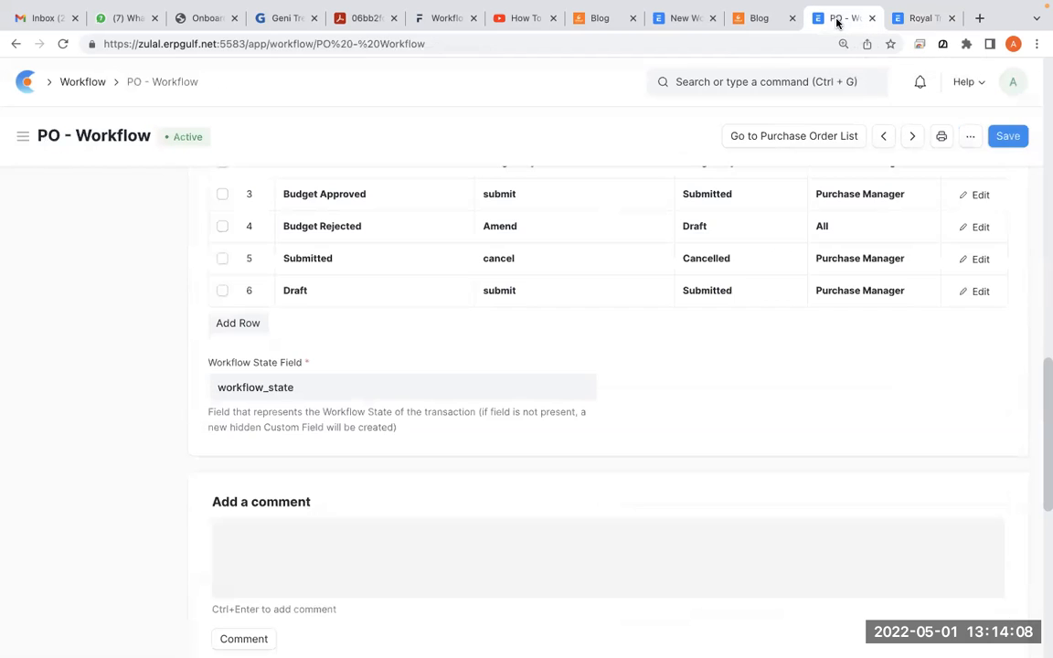
scroll(578, 346, "up", 2)
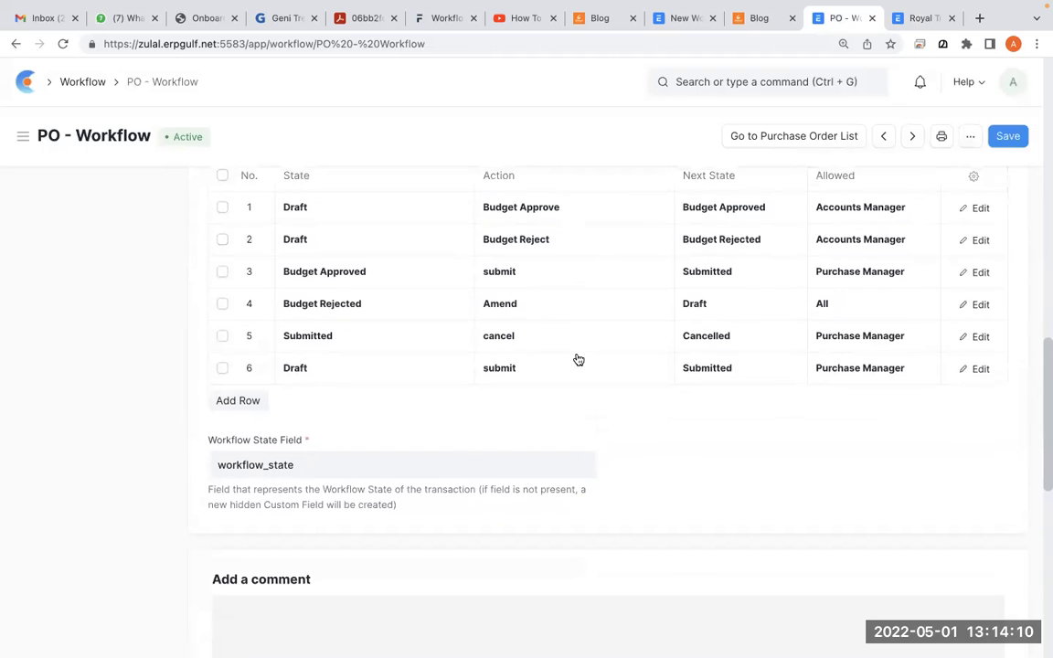
left_click(973, 272)
left_click(432, 470)
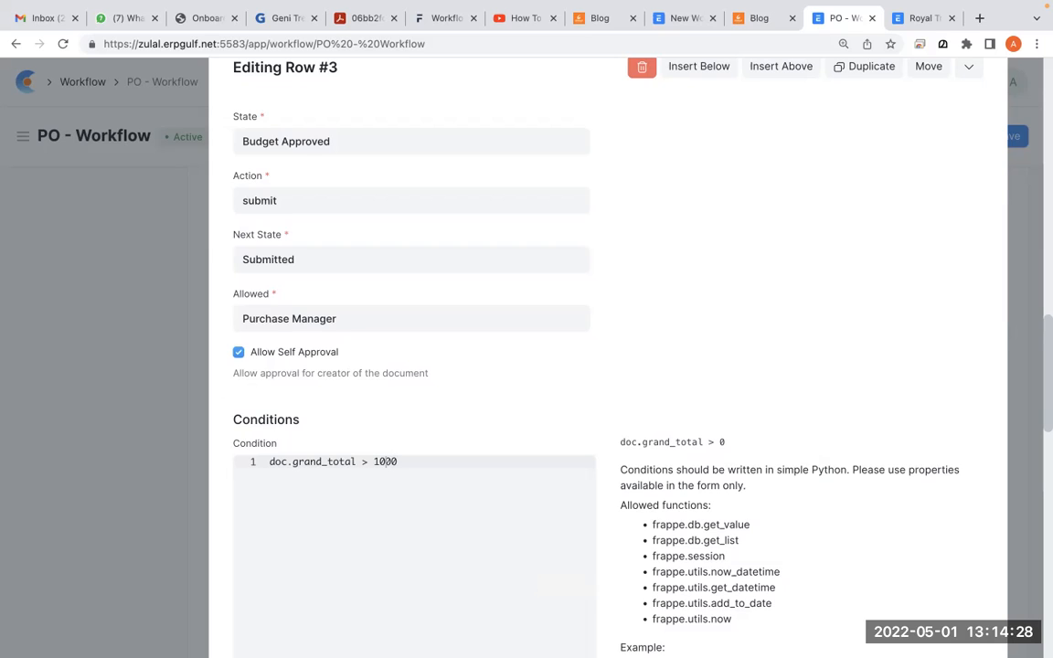
Step: Search the web for python operators in a new browser tab and open the W3Schools Python Operators page
left_click(985, 18)
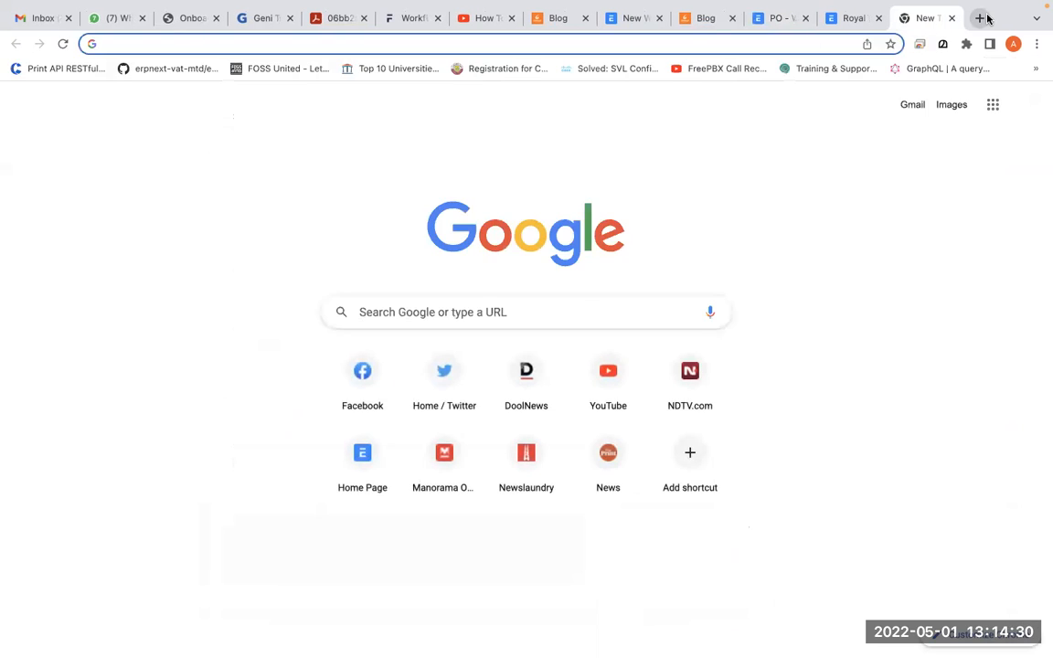
type("puyth")
key("BackSpace")
key("BackSpace")
key("BackSpace")
key("BackSpace")
type("ython opera")
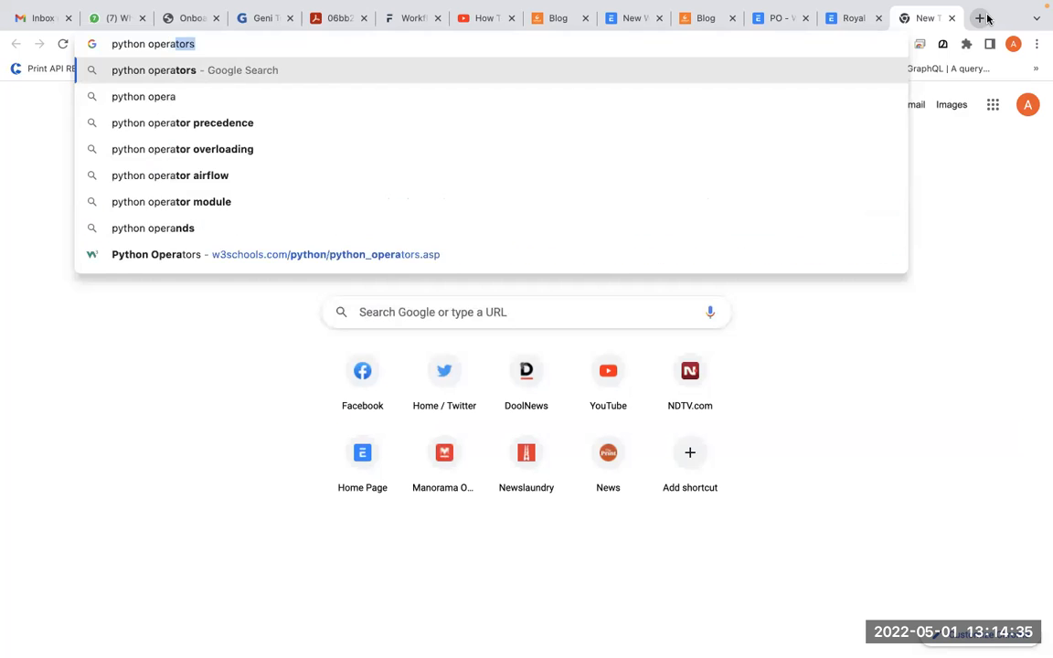
key("Return")
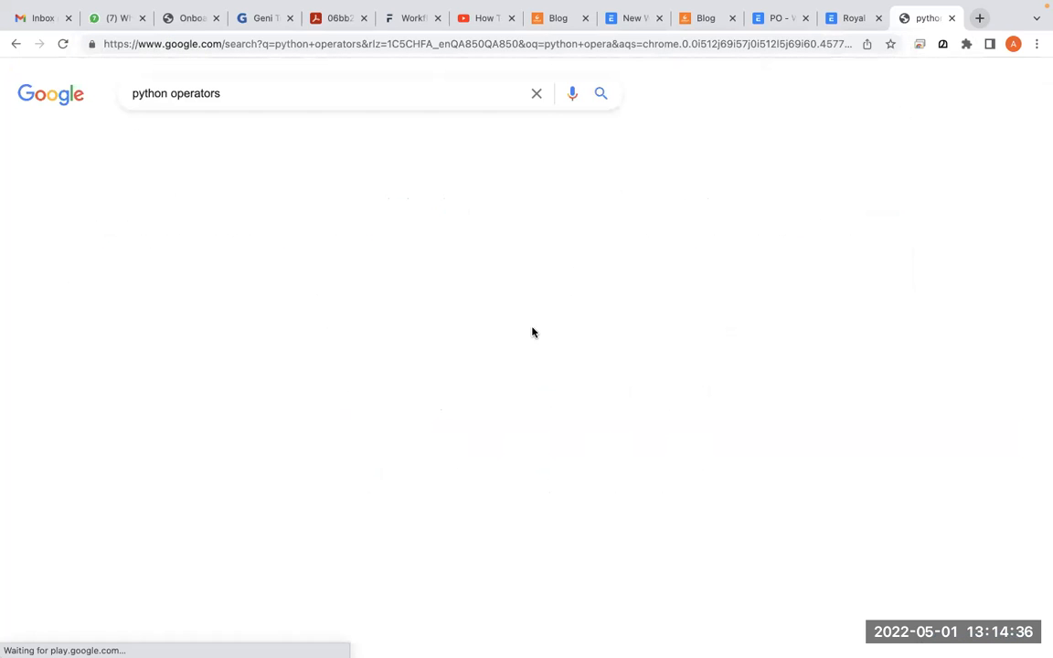
left_click(311, 219)
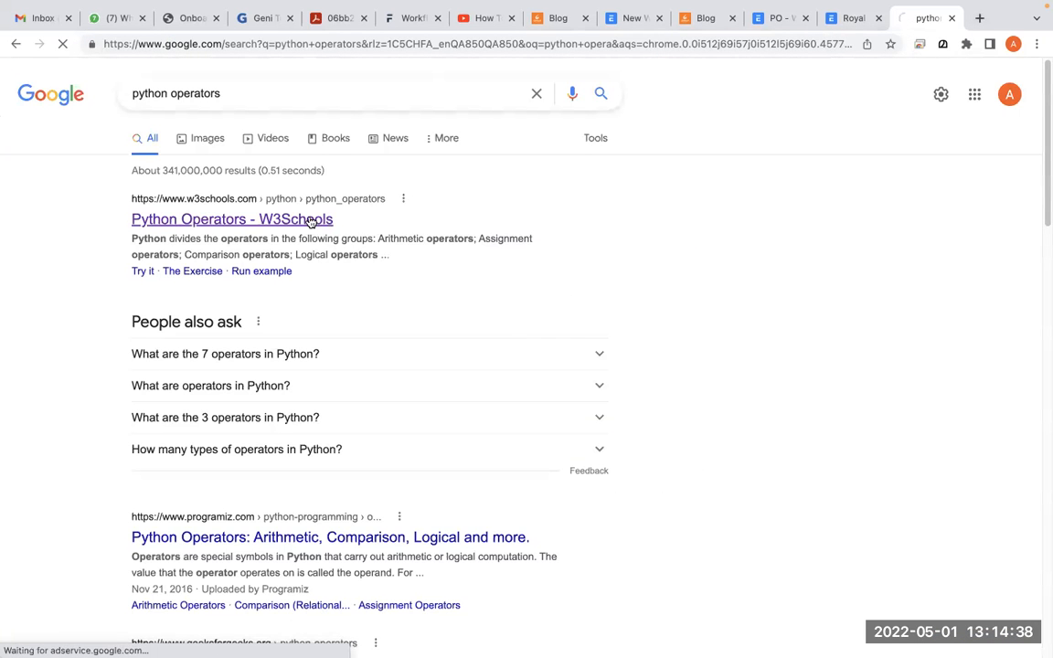
Step: Examine the arithmetic, assignment and comparison operator tables, highlighting the assignment and comparison entries
scroll(548, 420, "down", 5)
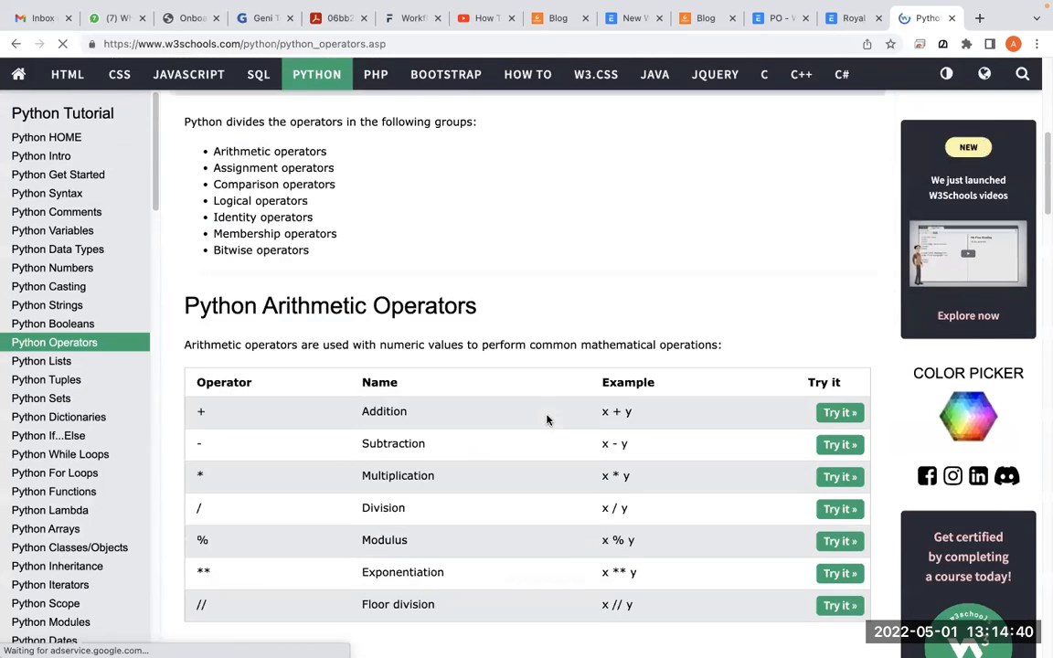
scroll(547, 421, "down", 2)
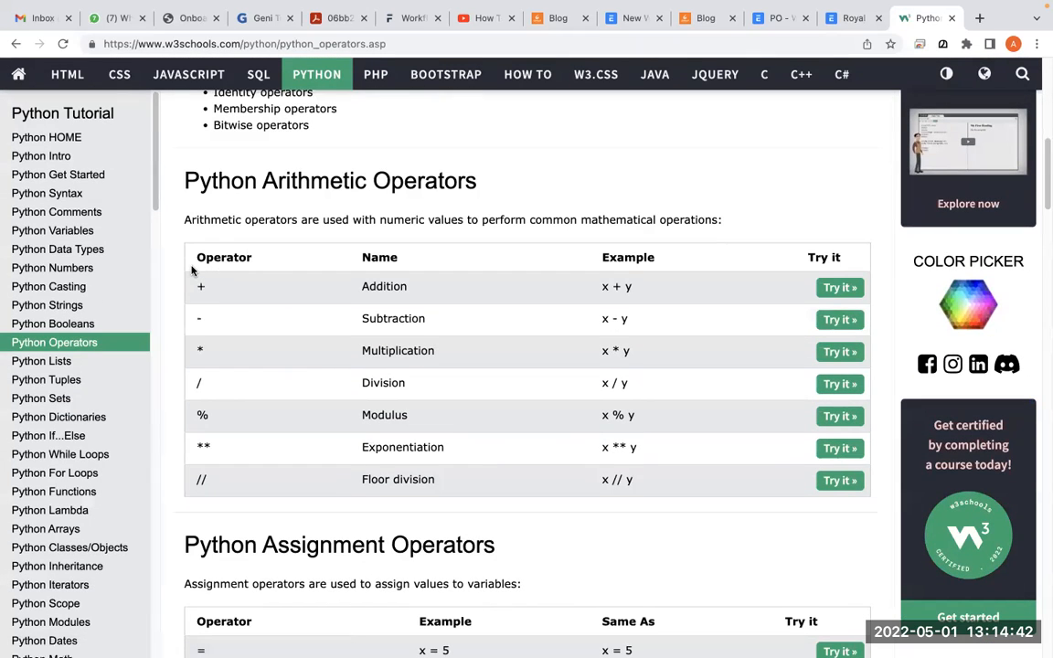
scroll(373, 409, "down", 5)
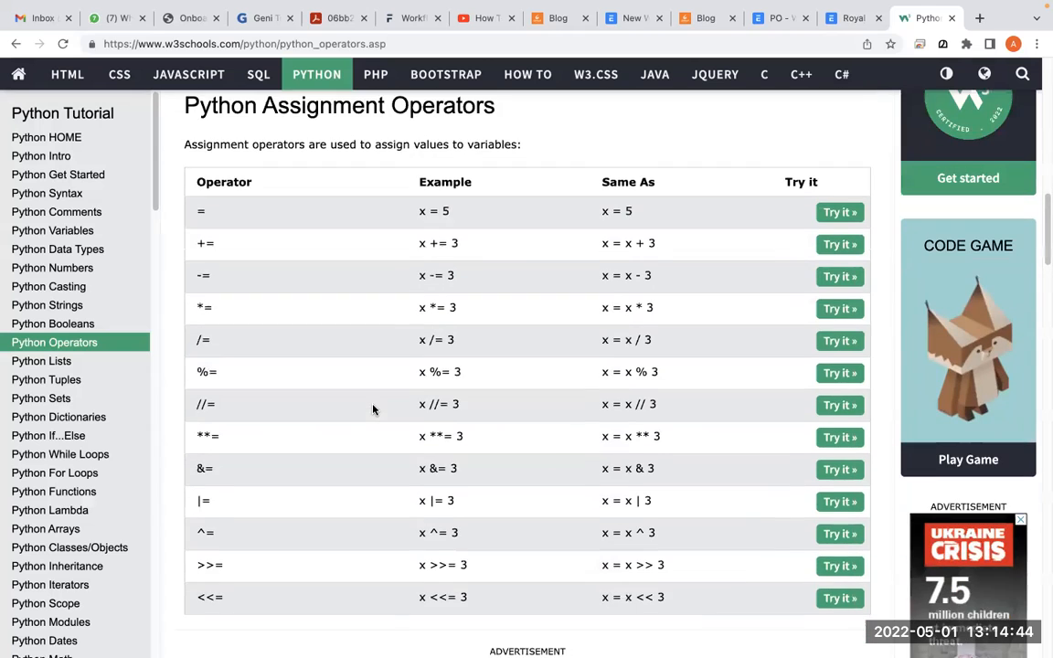
scroll(351, 384, "up", 1)
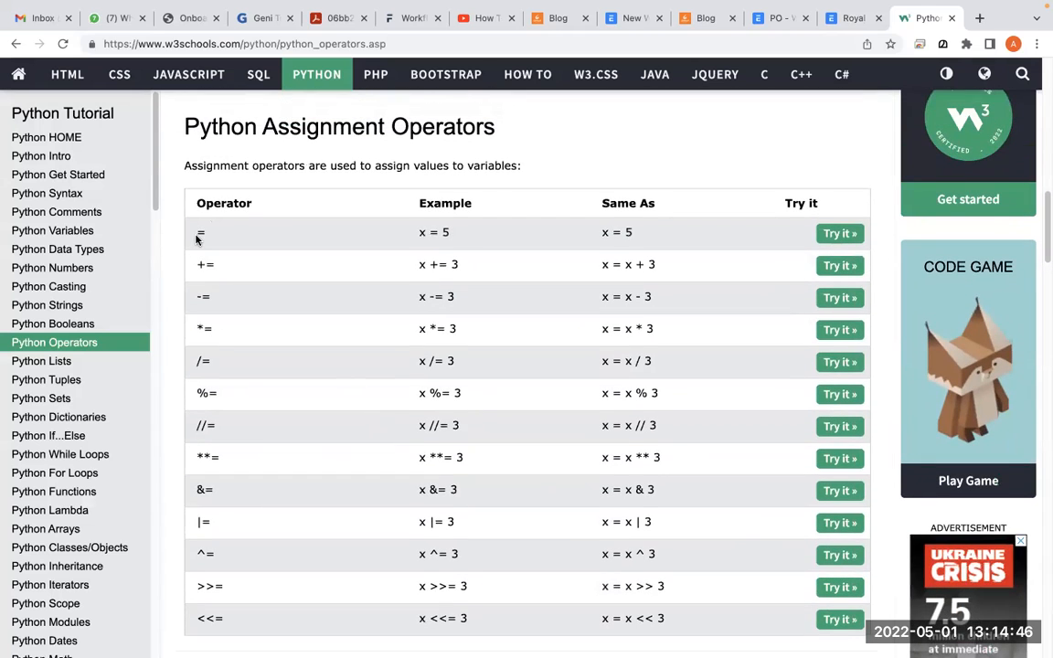
left_click_drag(196, 239, 325, 301)
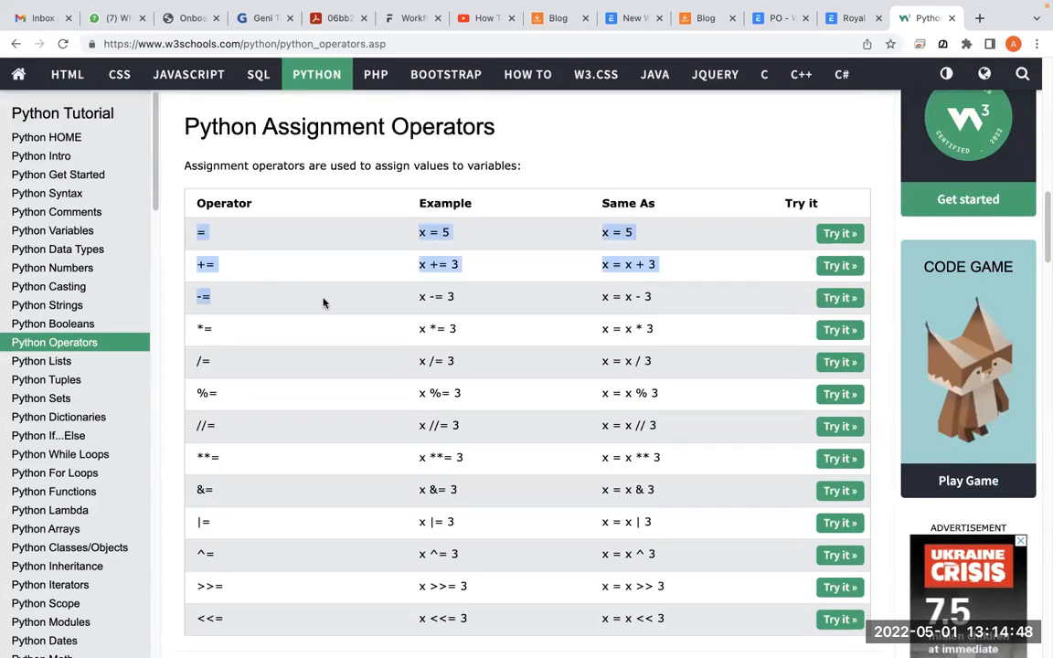
scroll(324, 301, "down", 3)
scroll(324, 301, "down", 5)
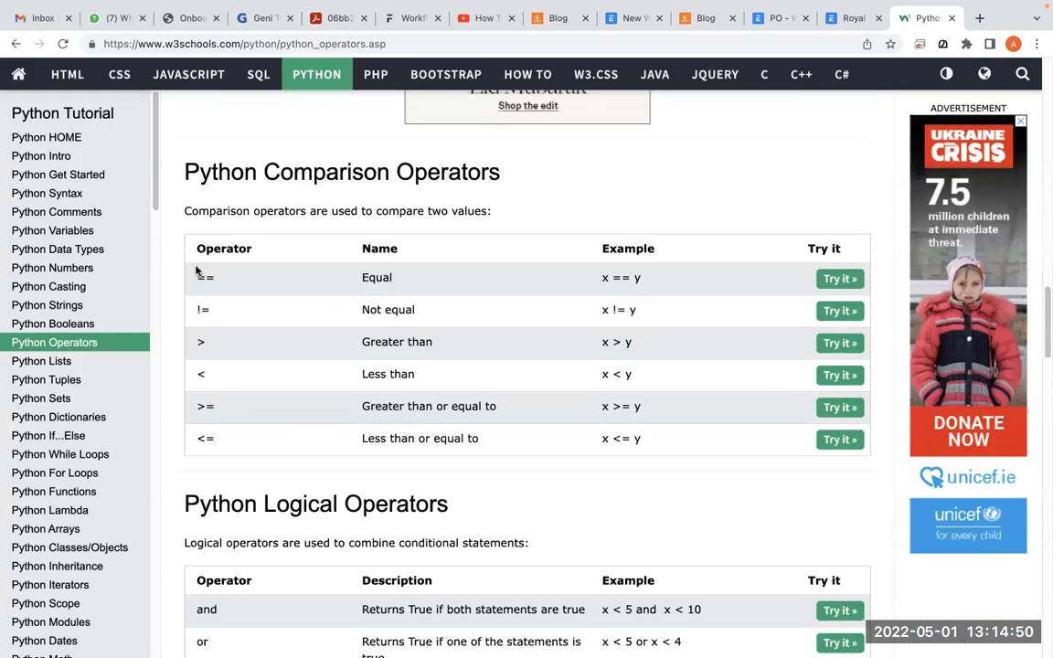
left_click_drag(195, 263, 737, 473)
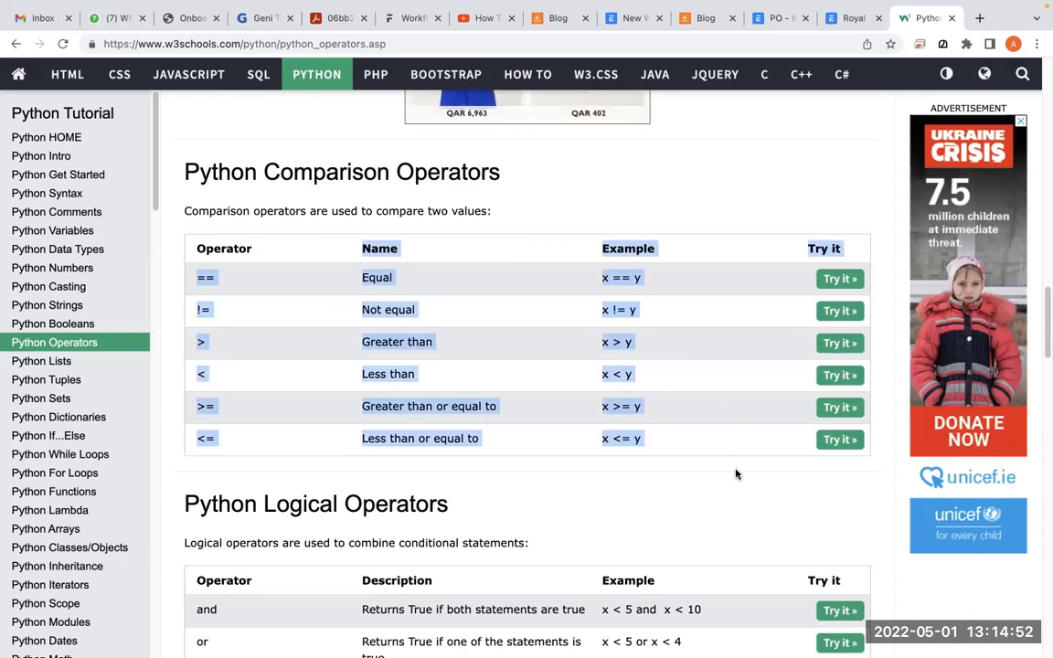
Step: Back in PO - Workflow, start a separate doc.sales_commision <= comparison in the Budget Approved to Submitted rule's condition
left_click(841, 20)
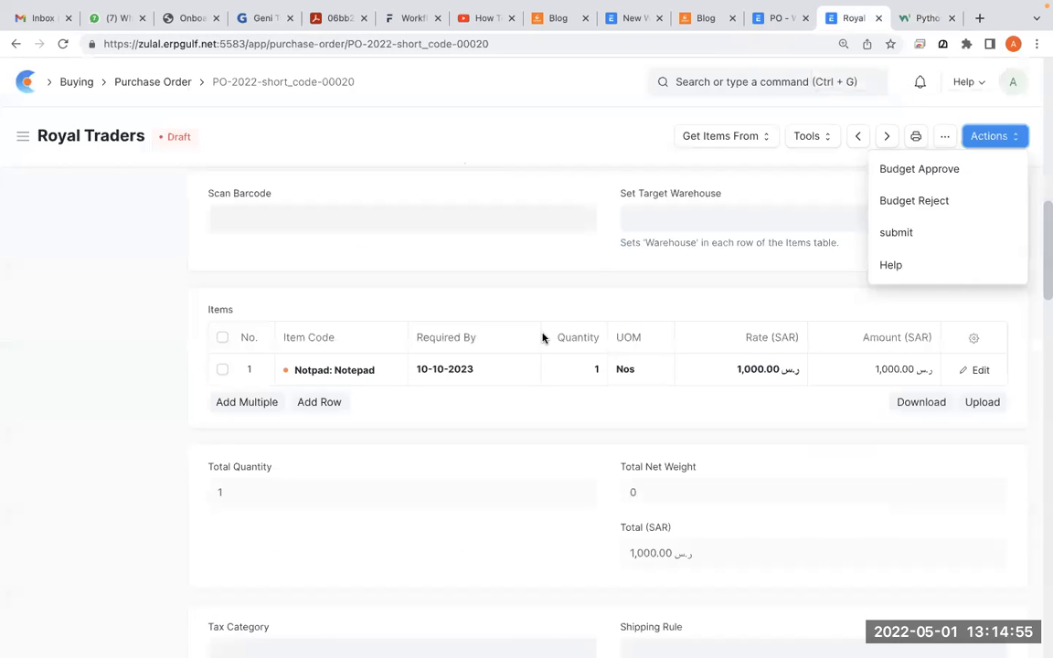
left_click(781, 20)
key("Return")
key("Return")
type("doc.commision")
key("Left")
key("Left")
key("Left")
key("Left")
type("sales-")
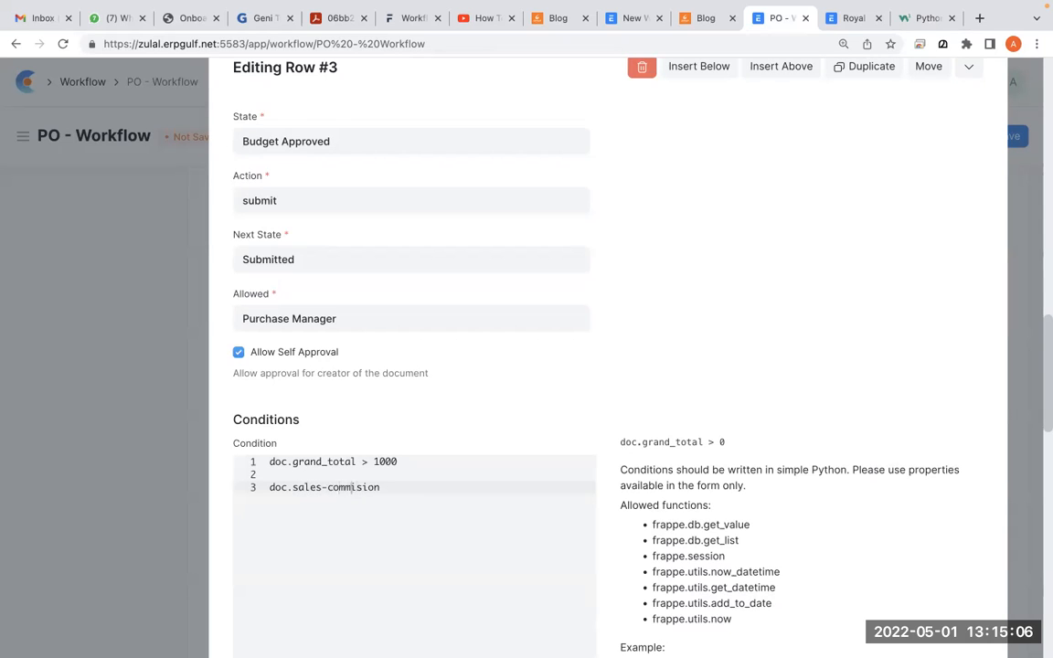
key("BackSpace")
type("_")
type(" <-=")
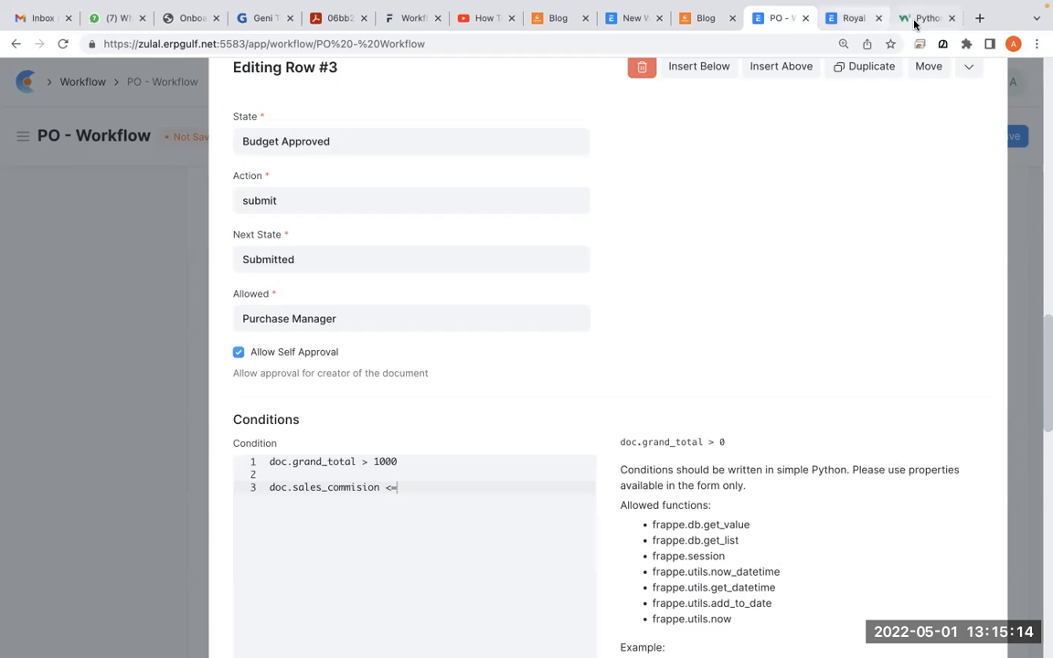
Step: Check the comparison operators on the W3Schools page and complete the sales_commision comparison with the value 10
left_click(924, 17)
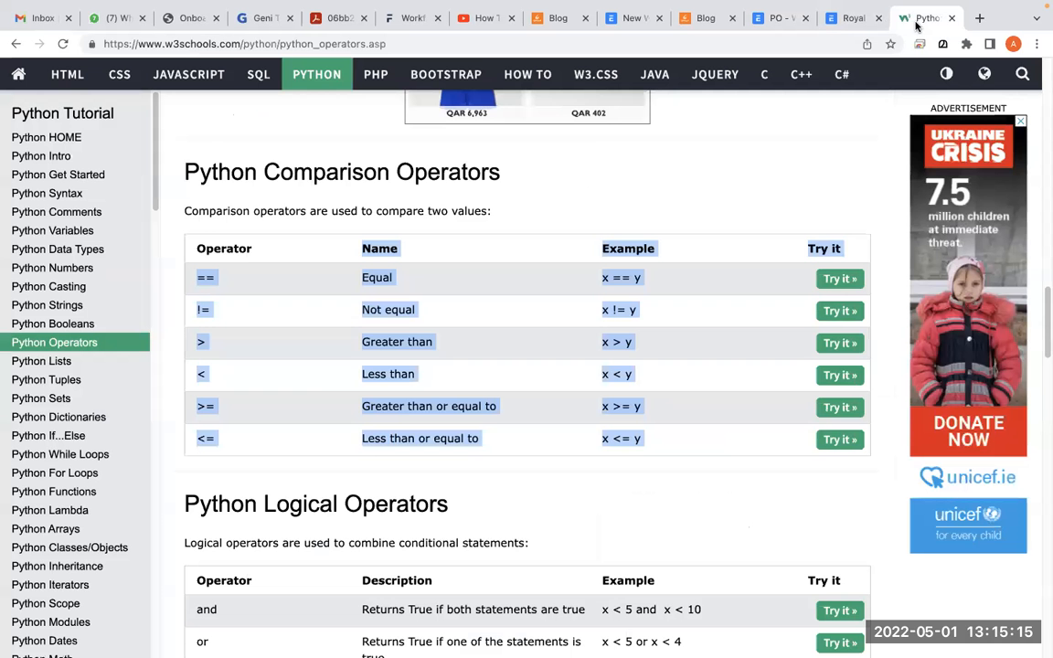
left_click(228, 383)
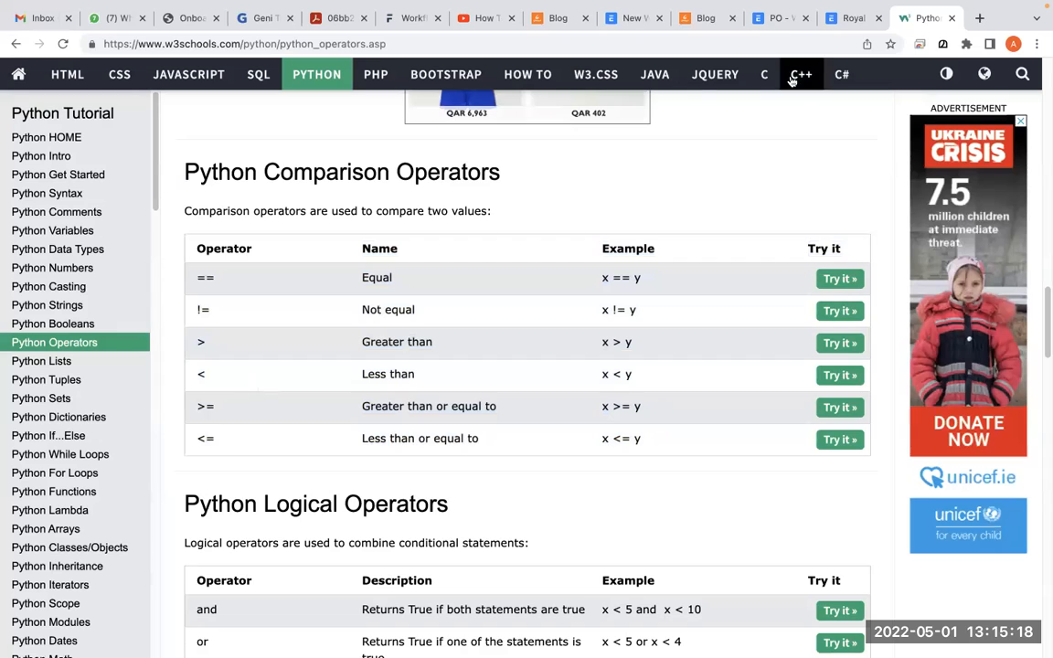
left_click(841, 18)
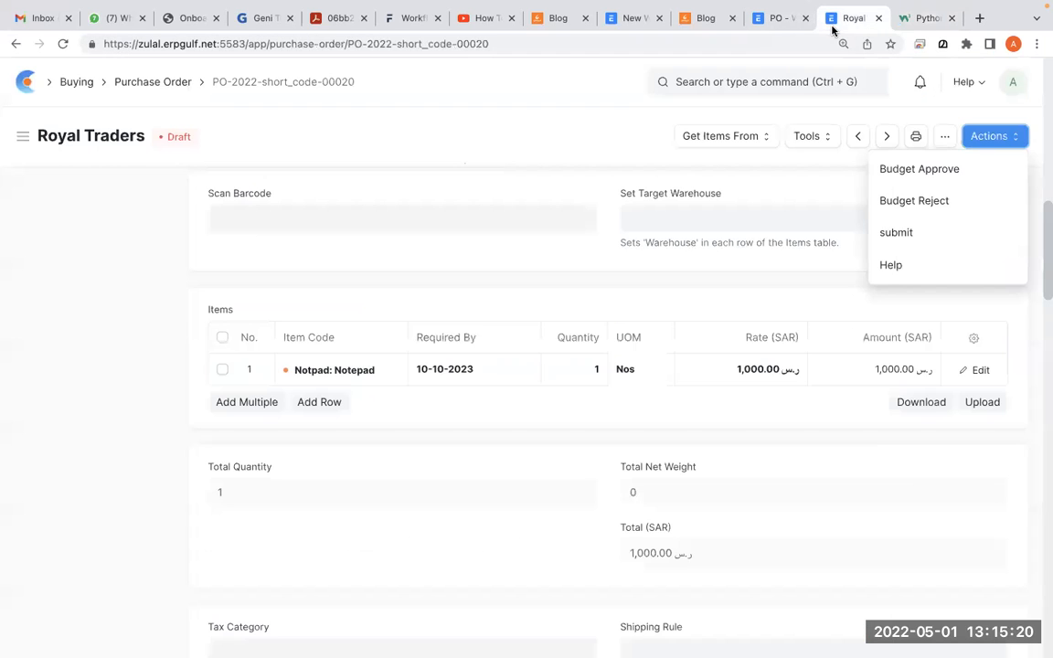
left_click(782, 19)
type("10")
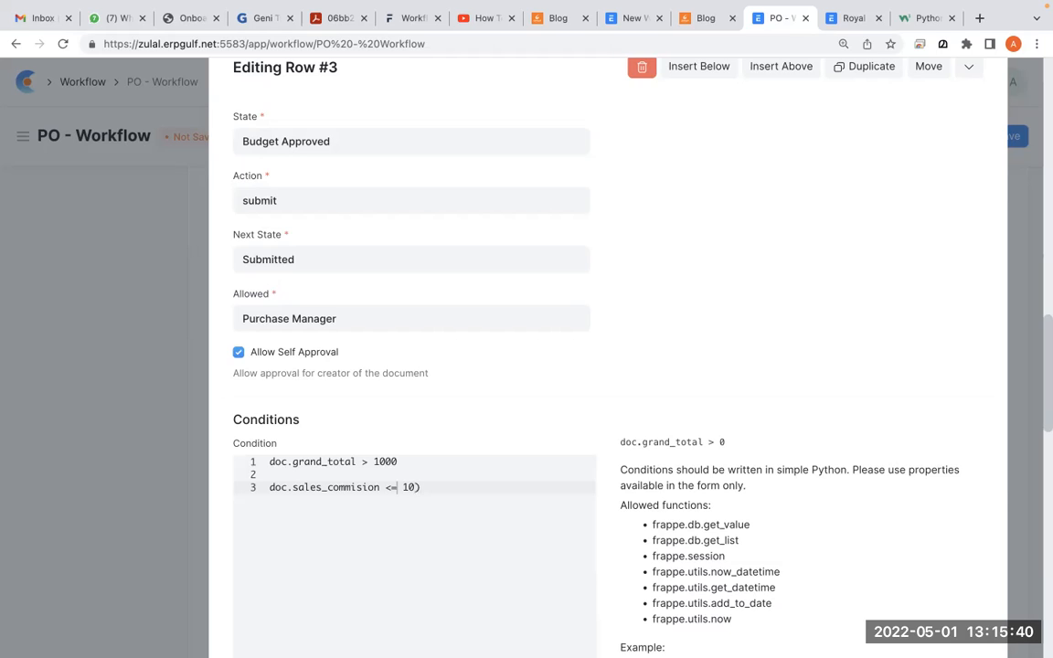
Step: Enclose the grand_total and sales_commision comparisons in parentheses and join them with and on a single line
type("(")
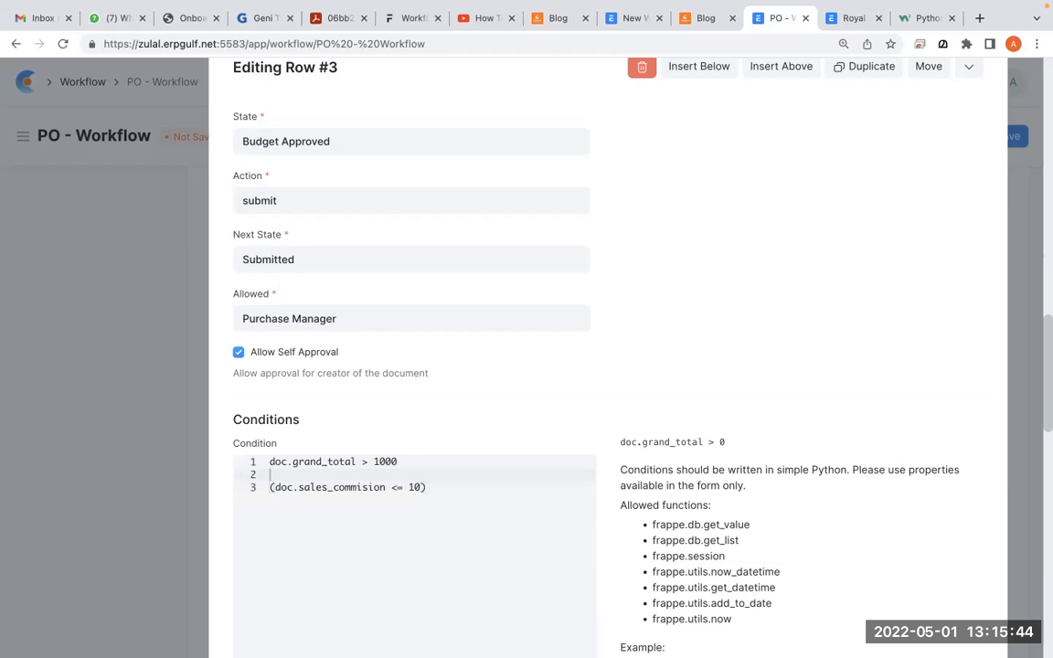
type("(")
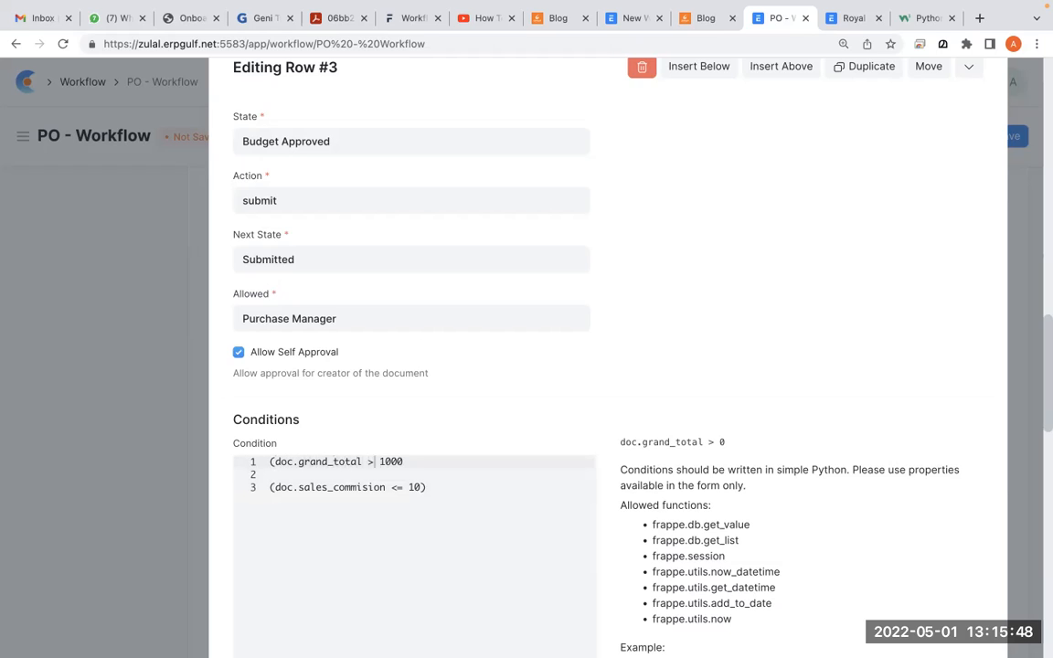
type(") and")
key("BackSpace")
key("BackSpace")
type("nd")
left_click(426, 487)
key("BackSpace")
key("BackSpace")
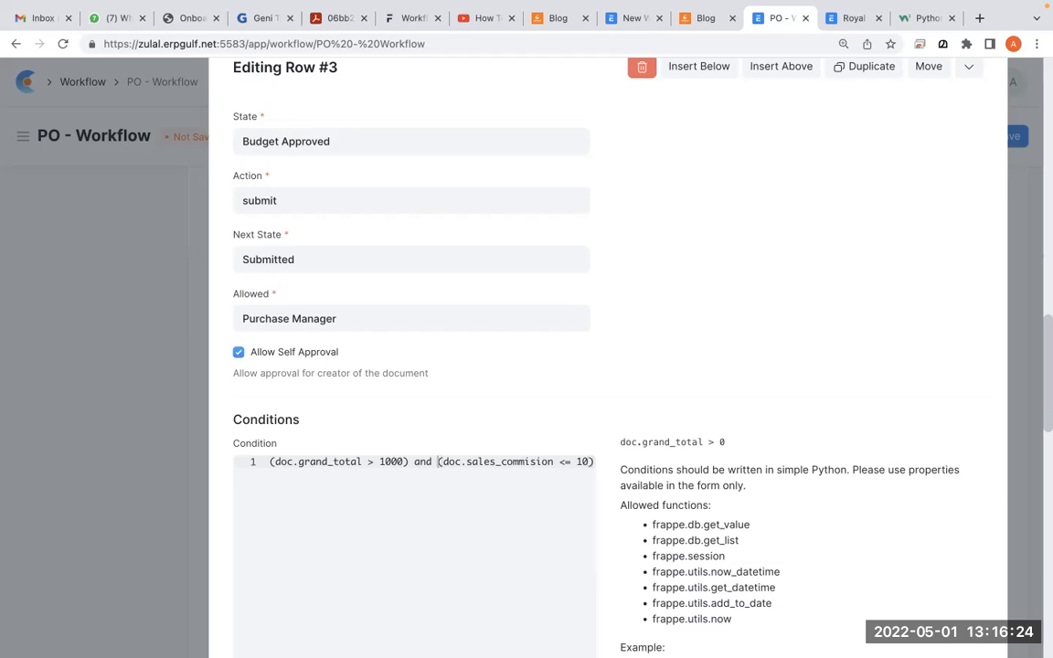
Step: Examine the combined condition and the allowed frappe functions listed in the condition help
left_click(443, 462)
scroll(473, 548, "down", 2)
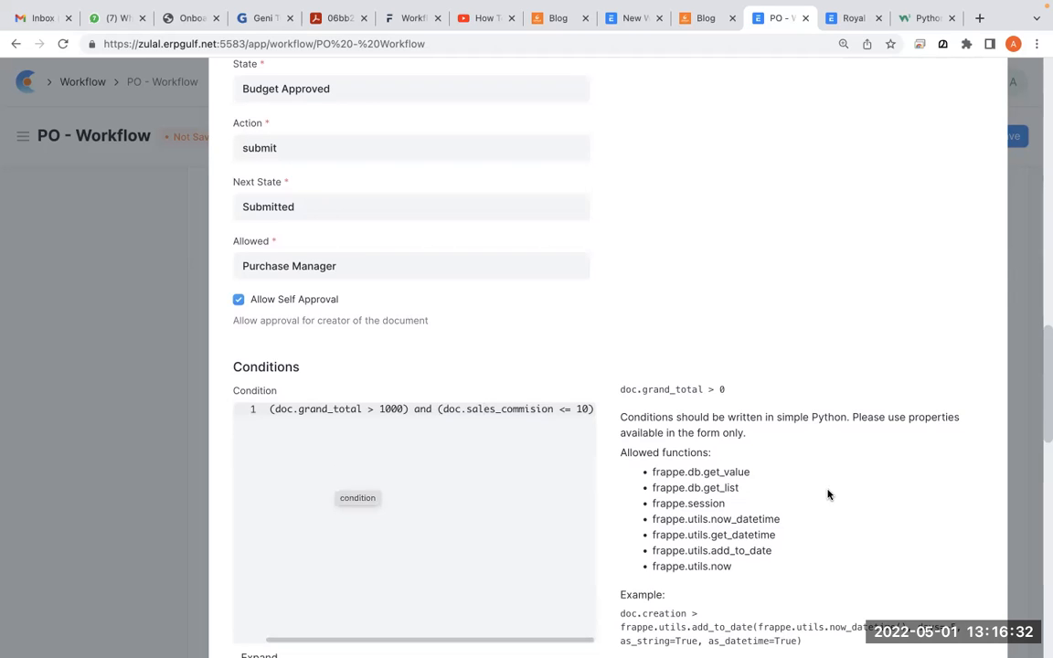
scroll(828, 494, "down", 2)
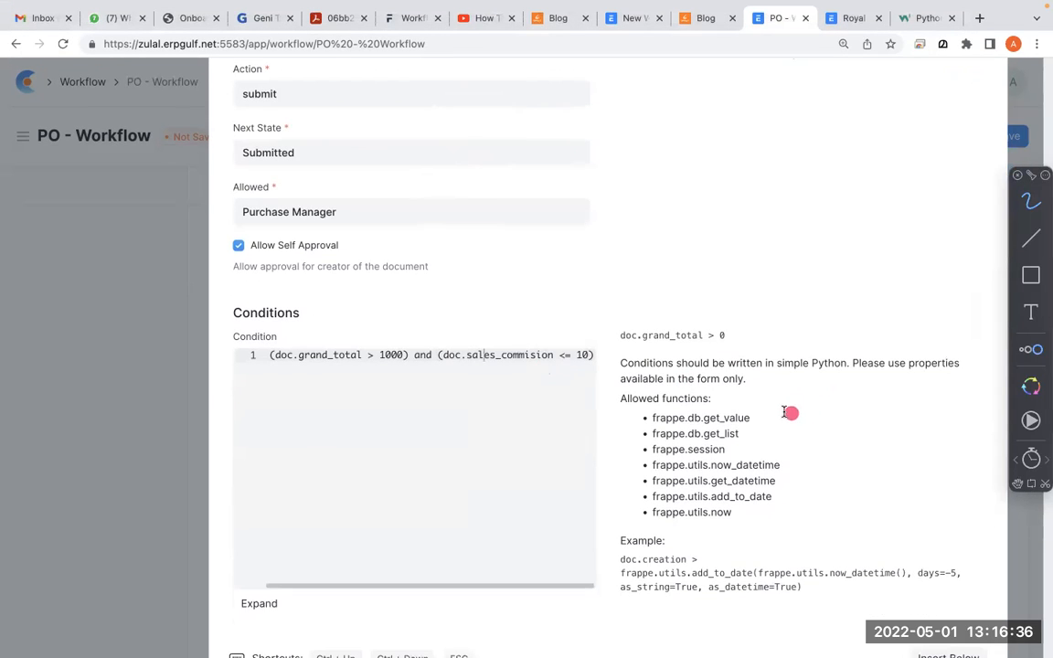
mouse_move(791, 384)
left_mouse_down()
mouse_move(615, 402)
mouse_move(640, 559)
mouse_move(834, 512)
mouse_move(742, 386)
mouse_move(741, 404)
left_mouse_up()
left_click_drag(748, 399, 728, 406)
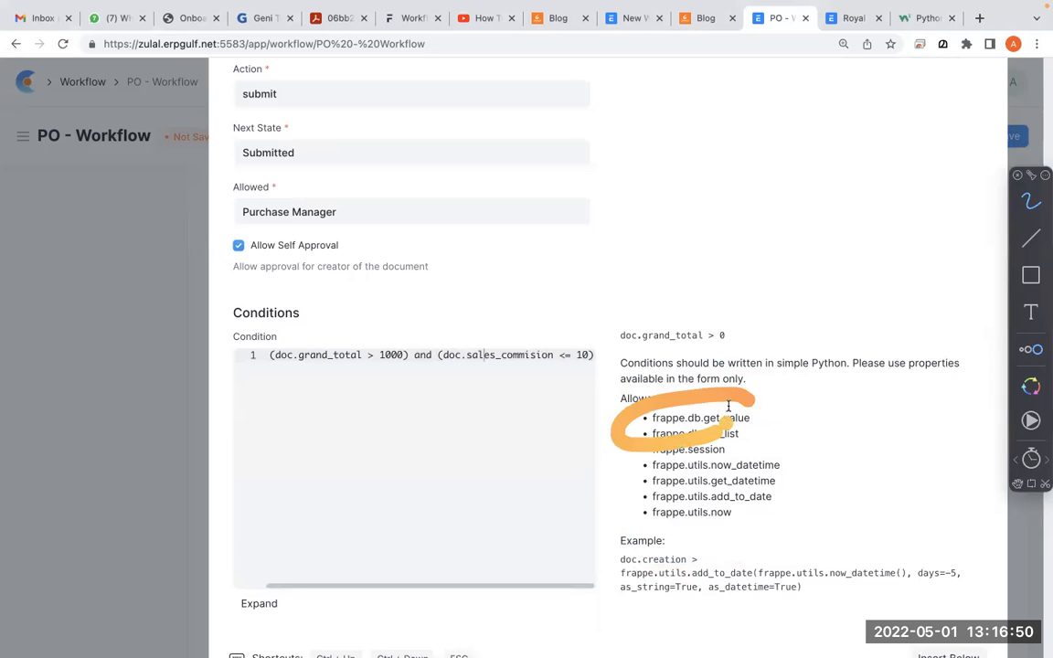
left_click_drag(728, 446, 695, 455)
left_click_drag(791, 451, 689, 469)
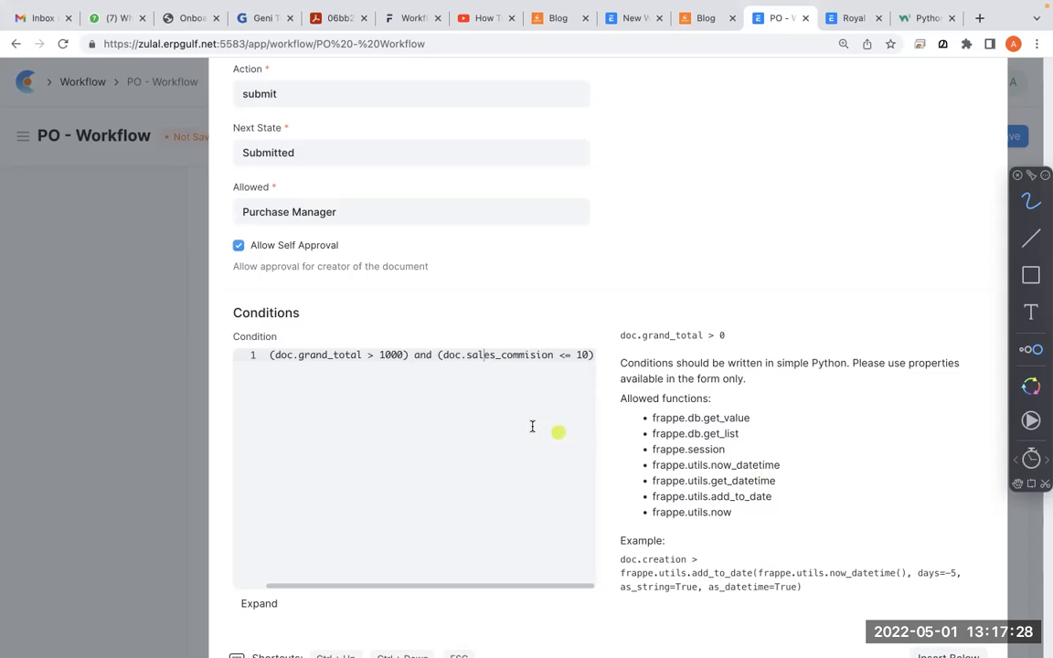
Step: Examine the doc.creation example in the condition help, including its add_to_date call and days argument
mouse_move(320, 337)
left_mouse_down()
mouse_move(266, 339)
mouse_move(369, 313)
left_mouse_up()
mouse_move(518, 329)
left_mouse_down()
mouse_move(501, 396)
mouse_move(517, 331)
left_mouse_up()
mouse_move(606, 555)
left_mouse_down()
mouse_move(986, 551)
mouse_move(970, 612)
mouse_move(727, 612)
left_mouse_up()
left_click_drag(618, 560, 741, 559)
left_click_drag(918, 574, 975, 576)
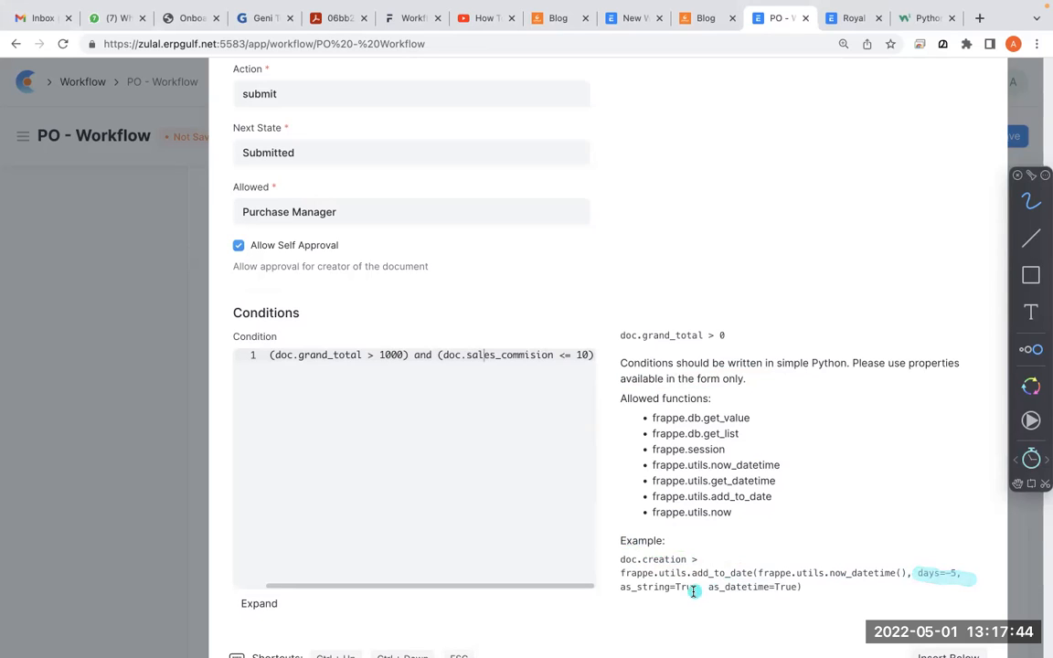
mouse_move(821, 595)
left_mouse_down()
mouse_move(921, 592)
mouse_move(959, 554)
mouse_move(677, 519)
mouse_move(620, 600)
mouse_move(850, 611)
left_mouse_up()
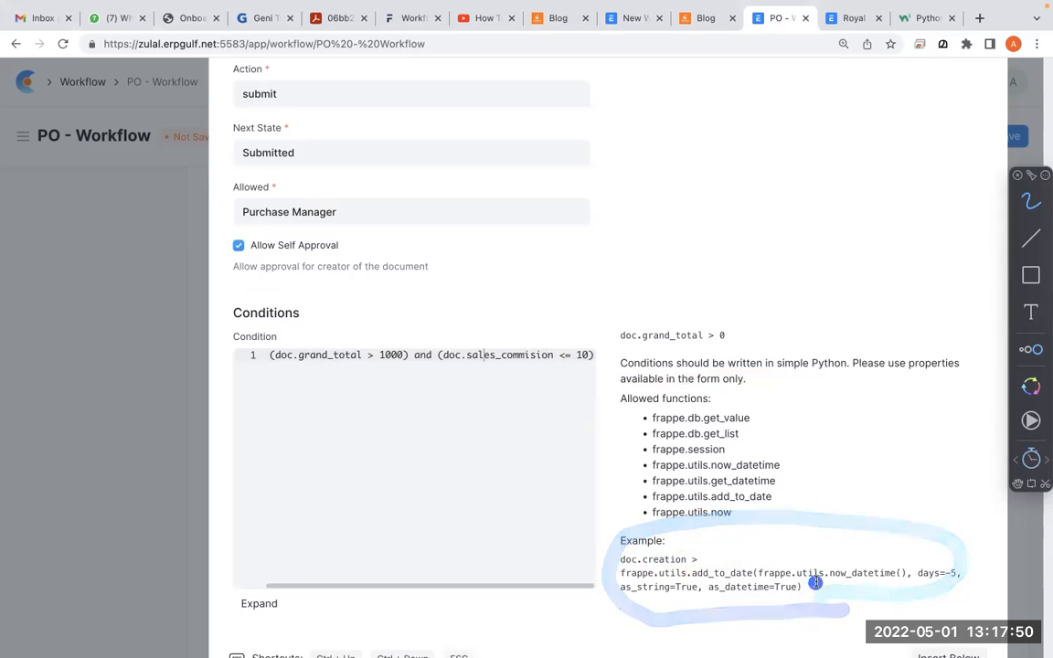
mouse_move(764, 403)
left_mouse_down()
mouse_move(738, 404)
mouse_move(612, 501)
mouse_move(704, 537)
mouse_move(805, 512)
mouse_move(740, 422)
mouse_move(664, 419)
left_mouse_up()
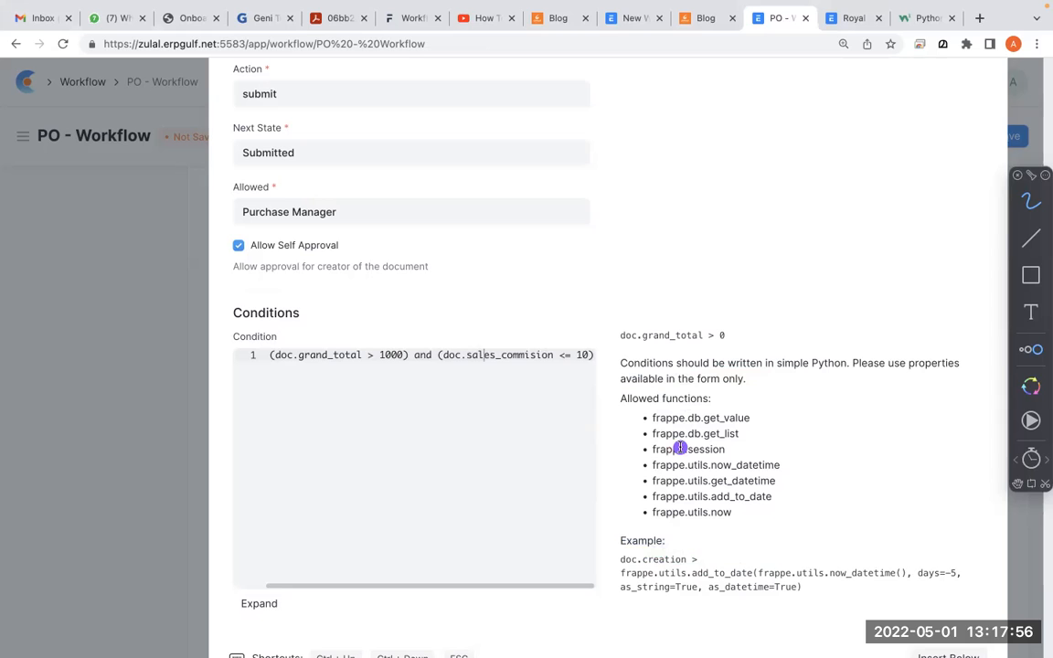
key("Left")
key("Left")
key("Left")
key("Left")
key("Left")
key("Left")
key("Left")
key("ctrl+e")
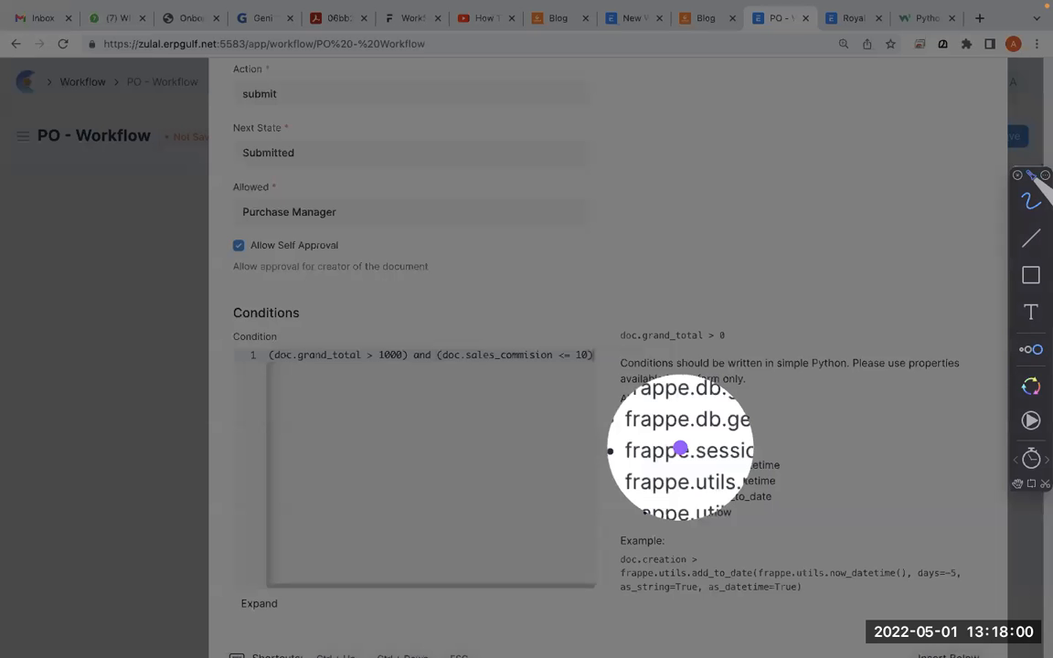
key("Escape")
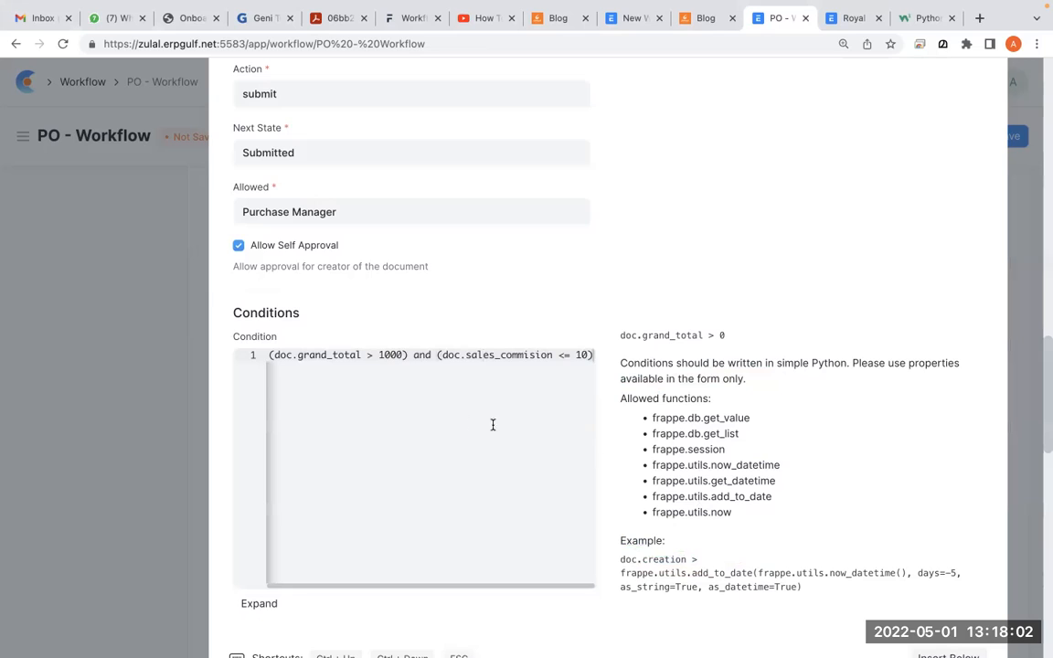
Step: Reduce the rule's condition to doc.grand_total > 1000 without parentheses, and close the transition row's editor
left_click_drag(379, 356, 596, 356)
key("BackSpace")
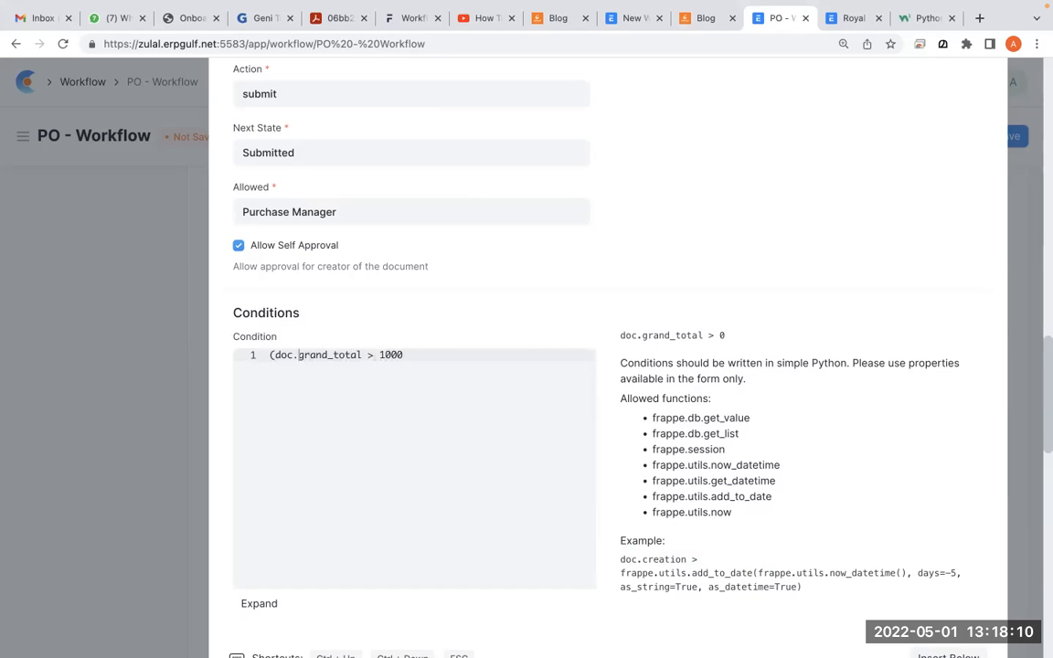
left_click(274, 354)
key("BackSpace")
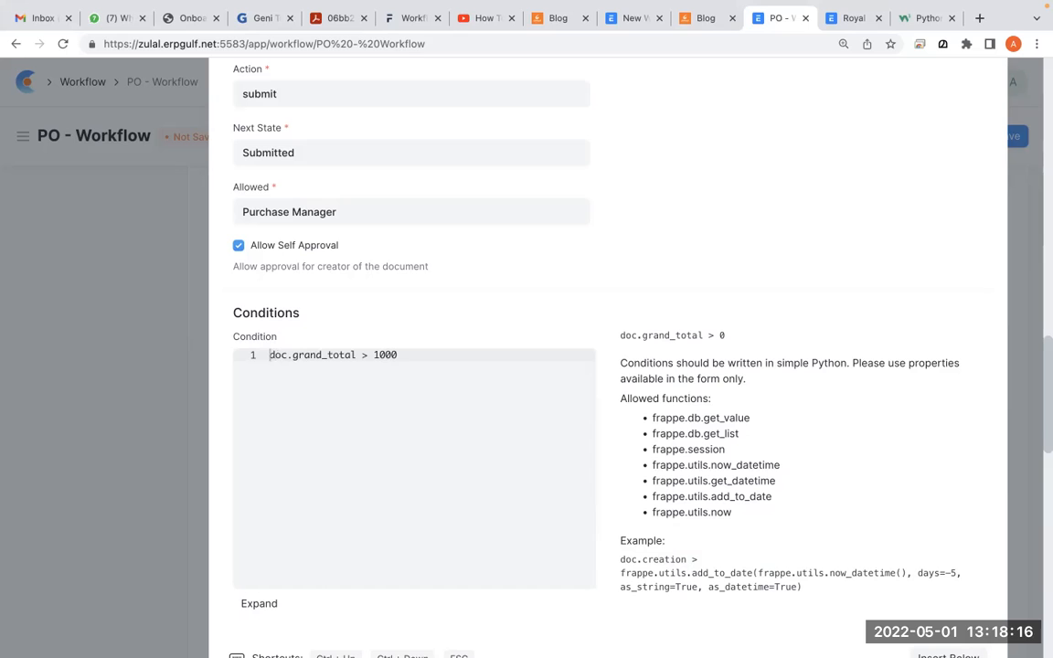
scroll(691, 360, "up", 3)
scroll(689, 359, "down", 1)
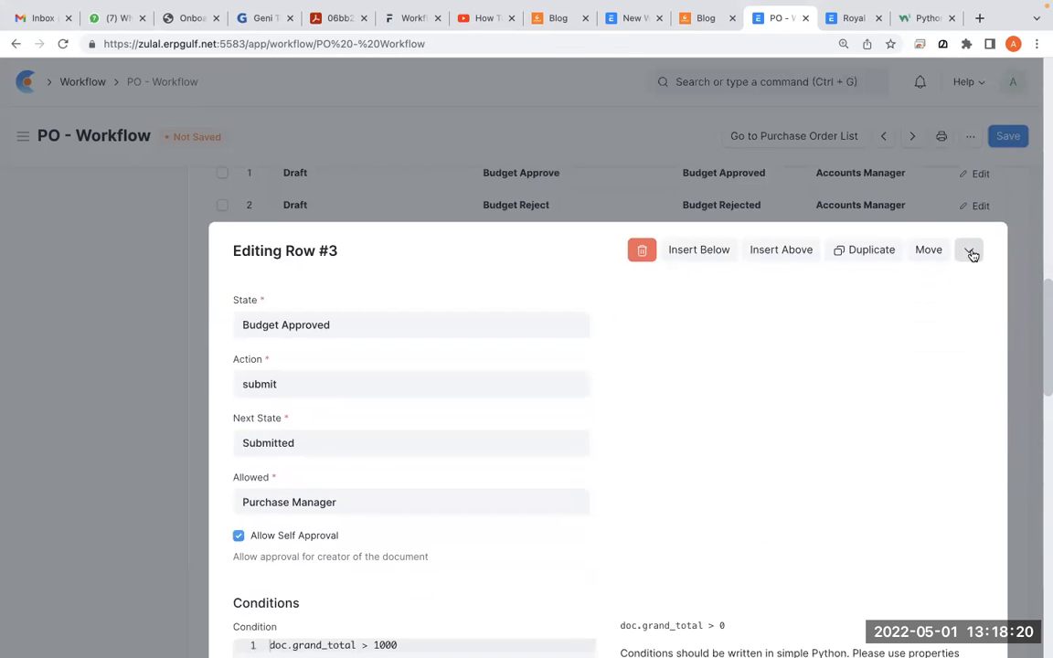
left_click(969, 249)
Step: Review the workflow's transition rules, document states and general settings
scroll(777, 314, "up", 5)
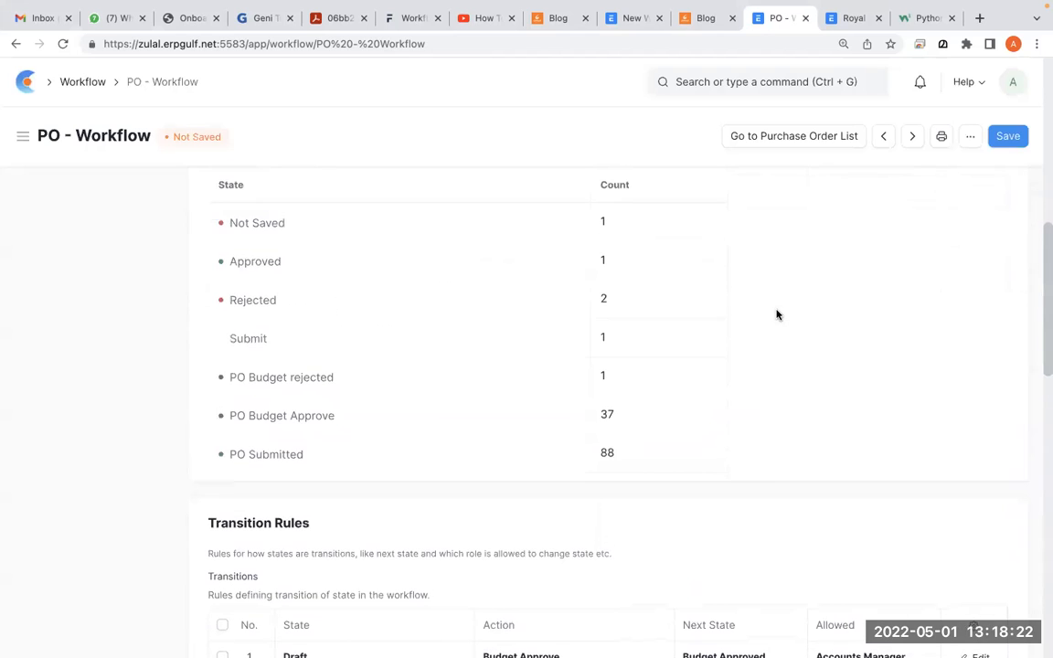
scroll(776, 314, "down", 1)
scroll(776, 314, "down", 1)
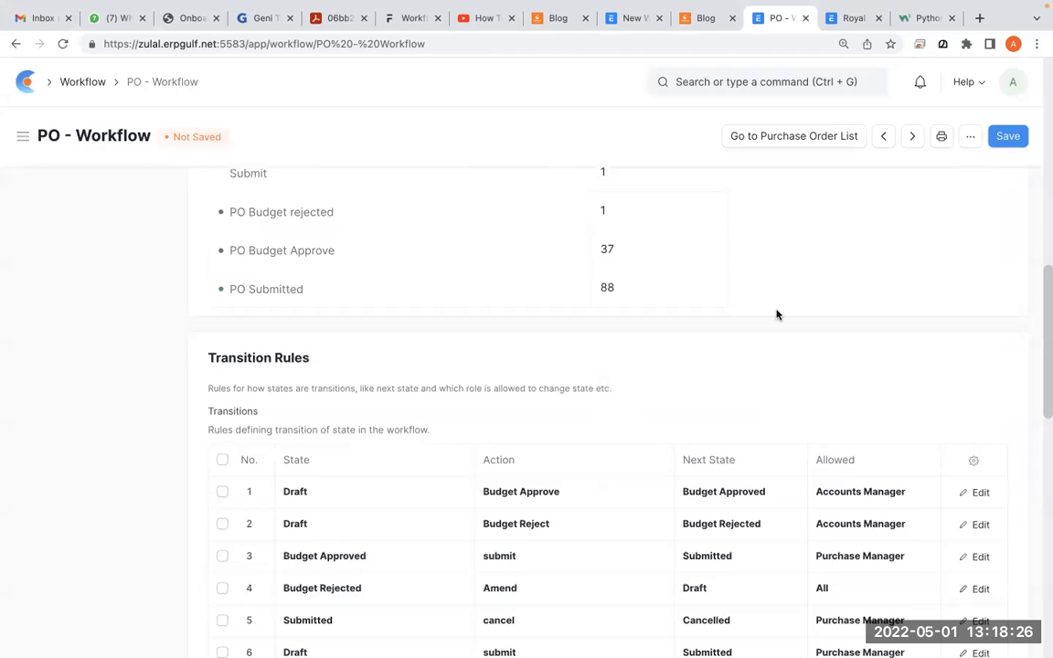
scroll(776, 314, "down", 1)
scroll(776, 315, "up", 5)
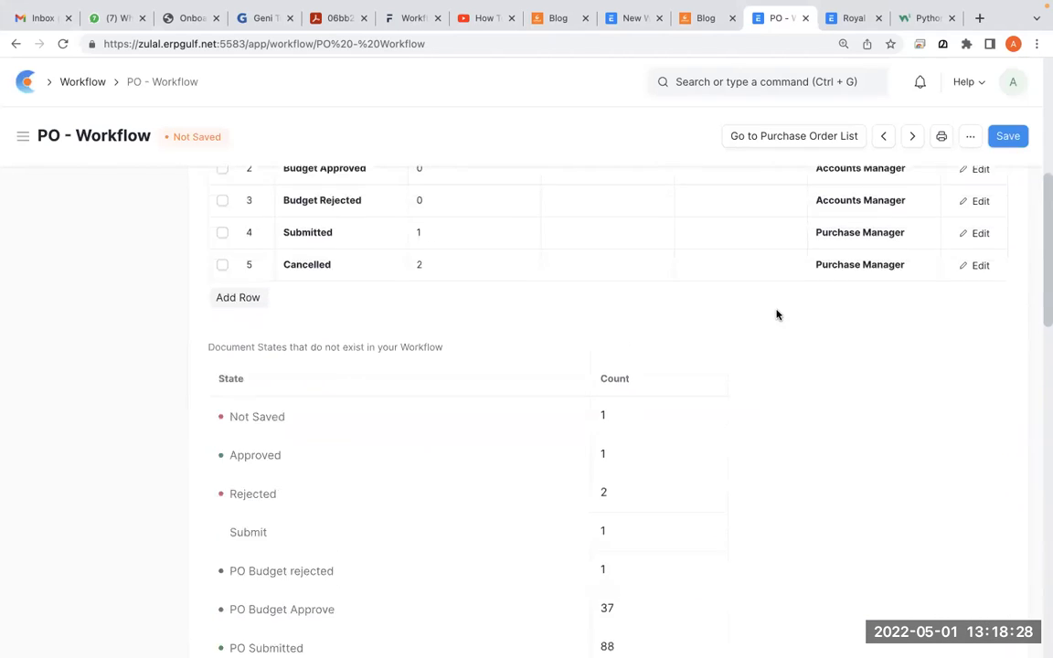
scroll(776, 315, "up", 4)
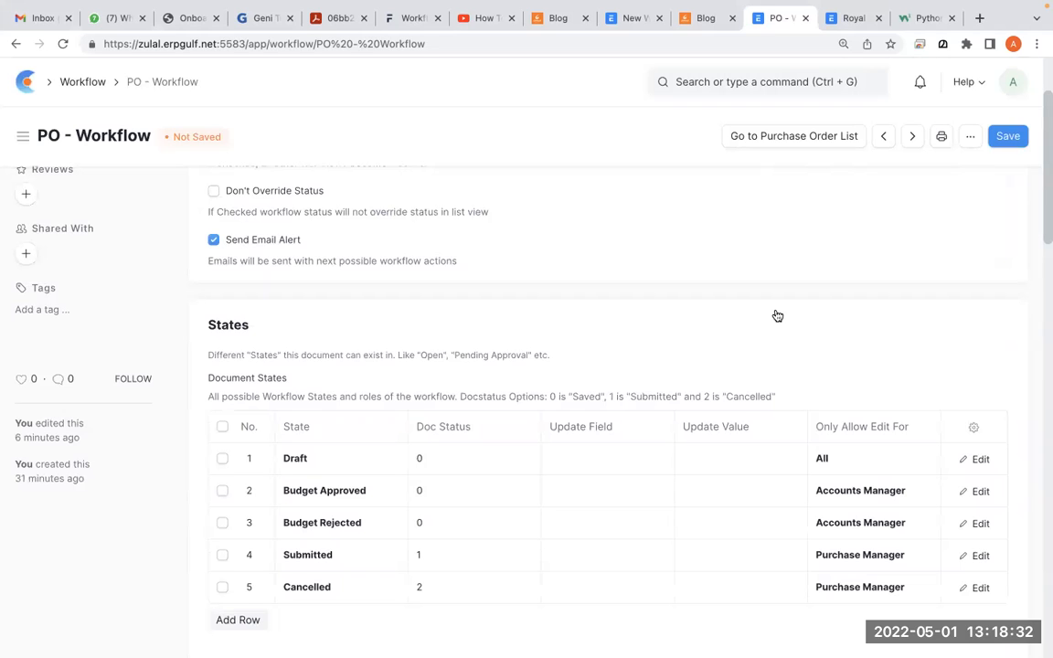
scroll(776, 315, "up", 2)
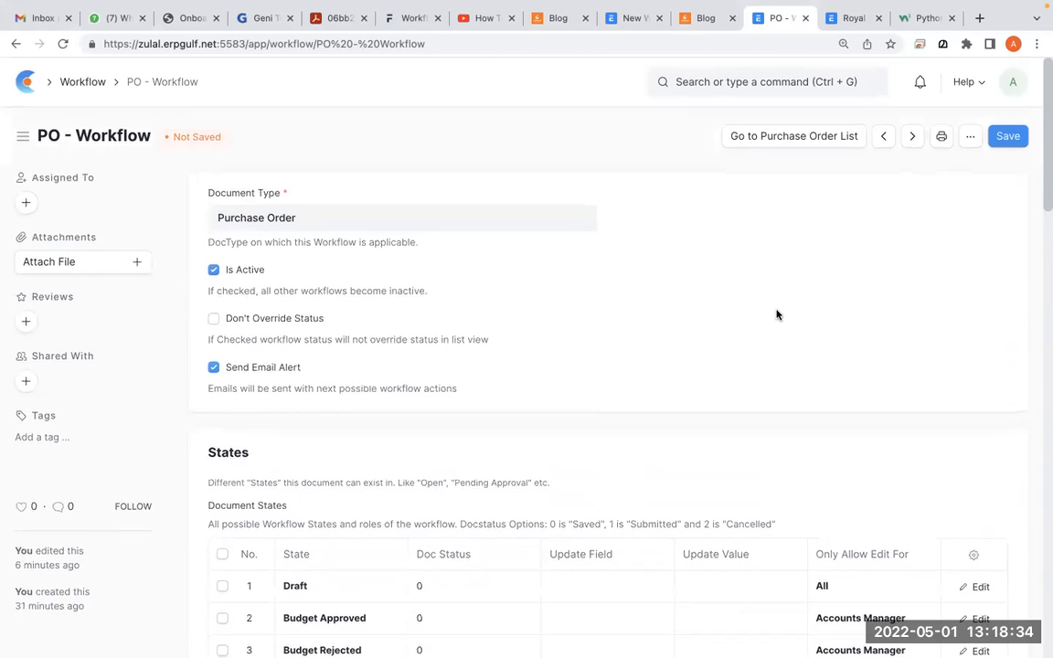
scroll(776, 315, "down", 2)
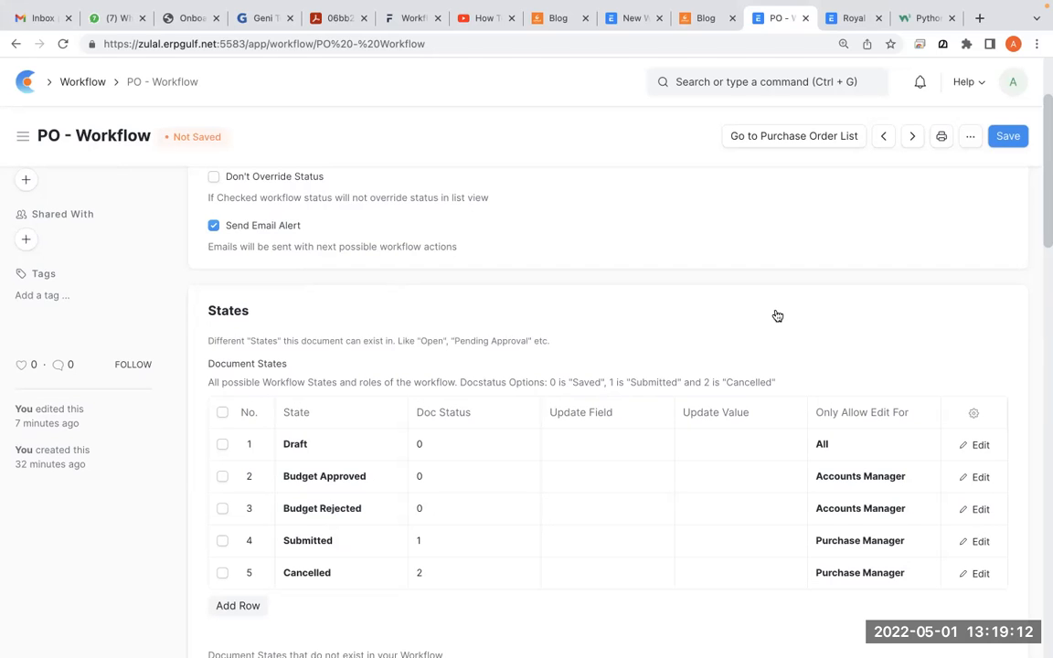
mouse_move(712, 9)
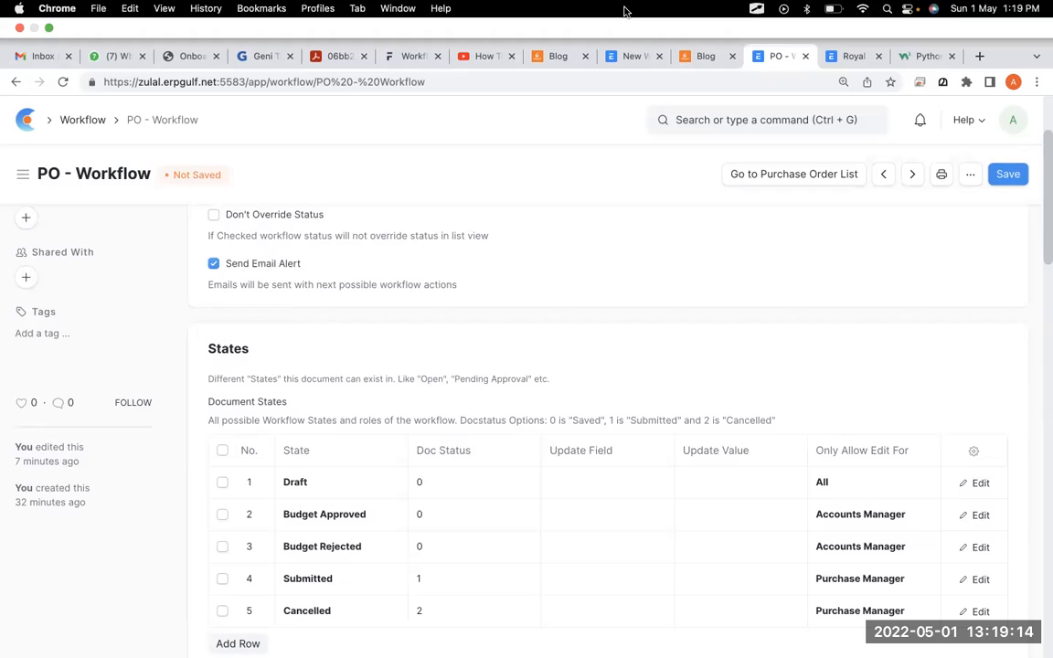